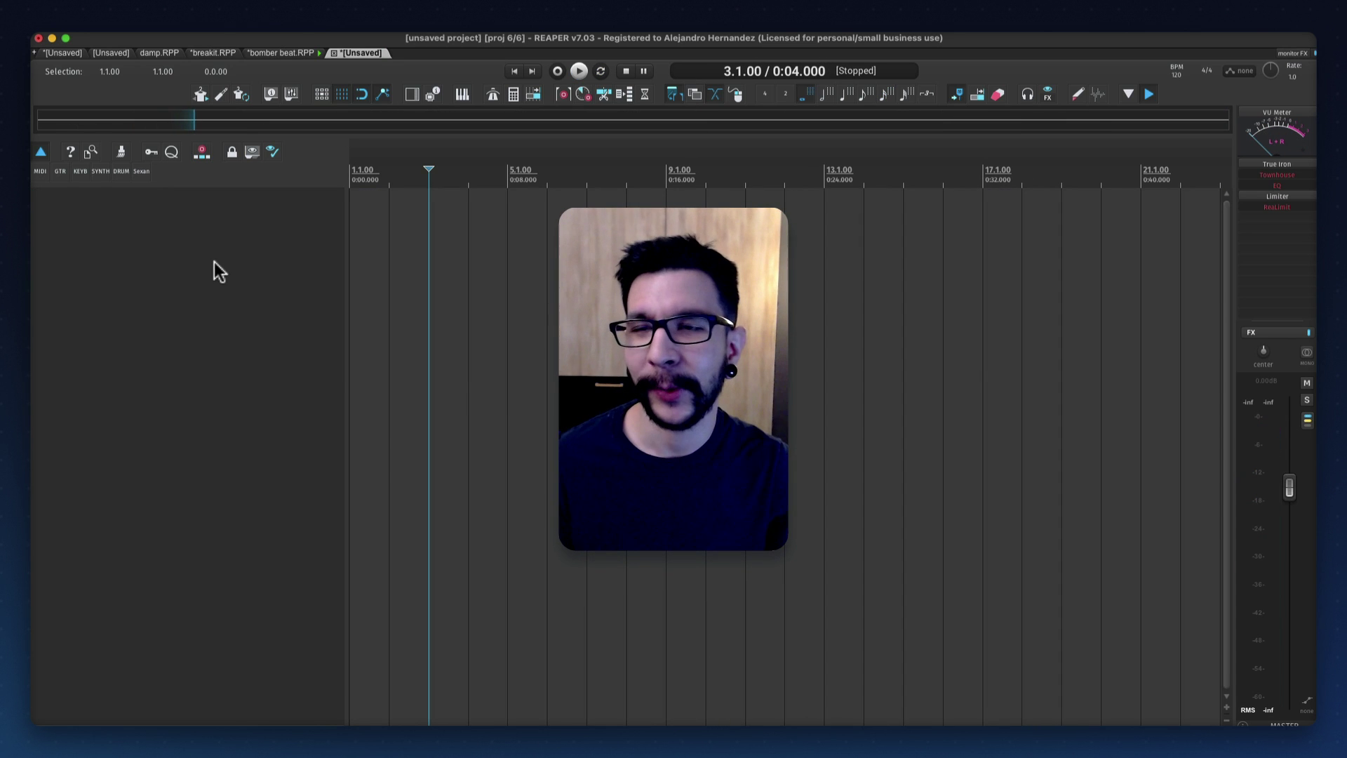
Add a new empty track to the project
double_click(211, 252)
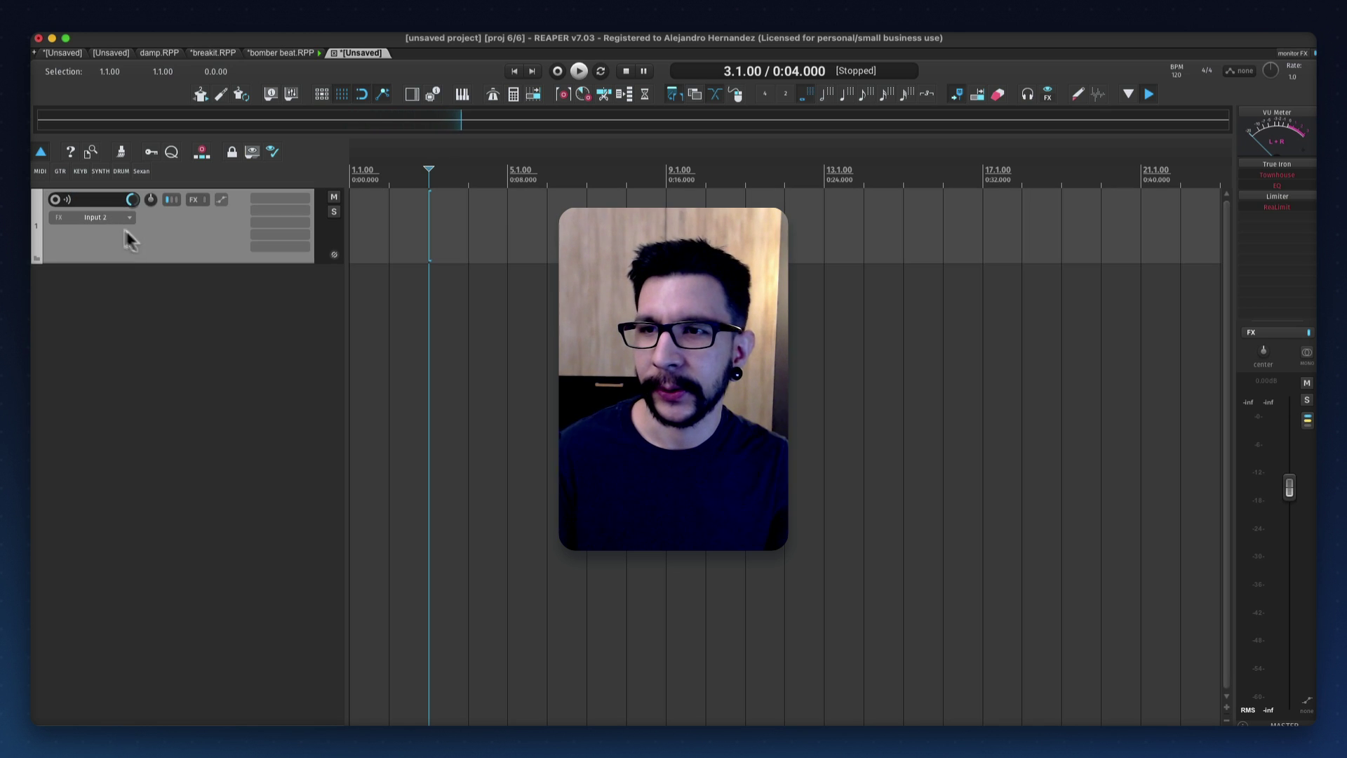
left_click(243, 350)
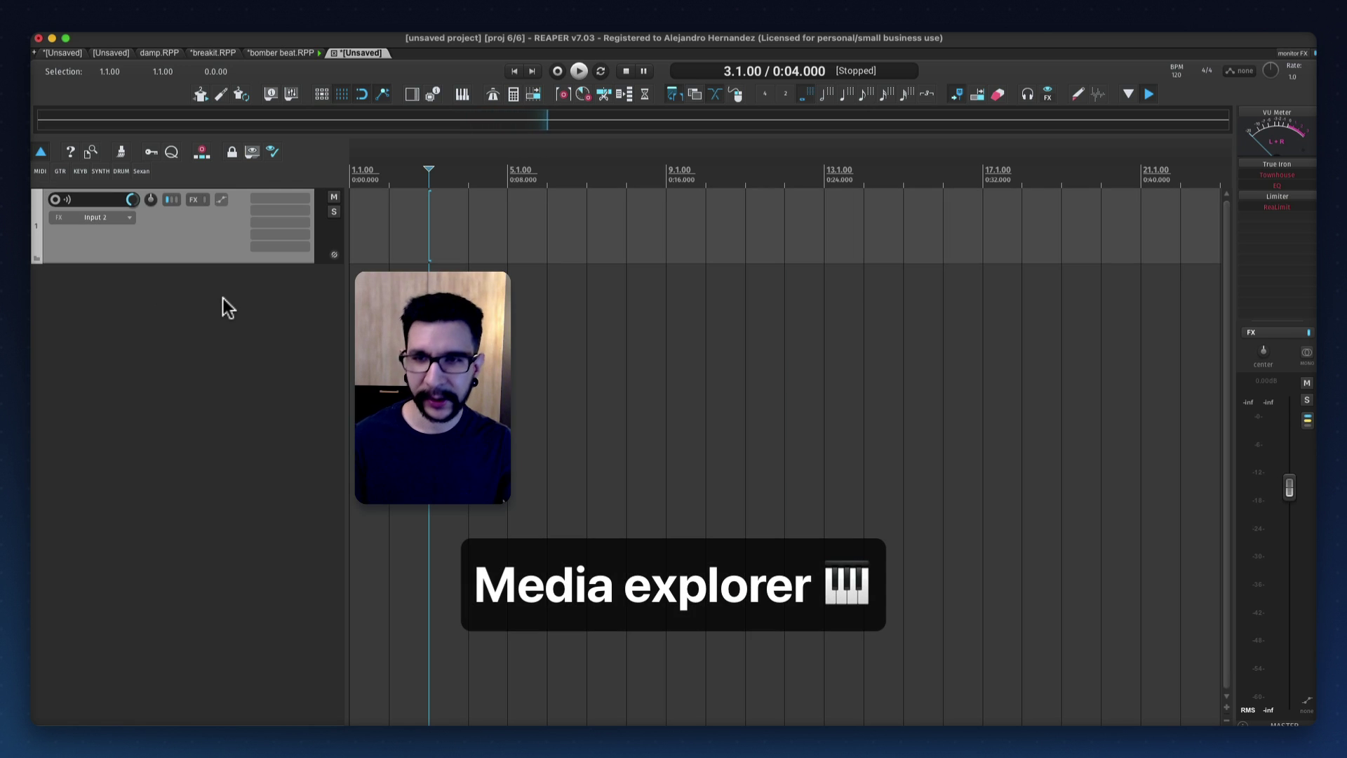
Show the Media Explorer beside the track list
key("super+alt+x")
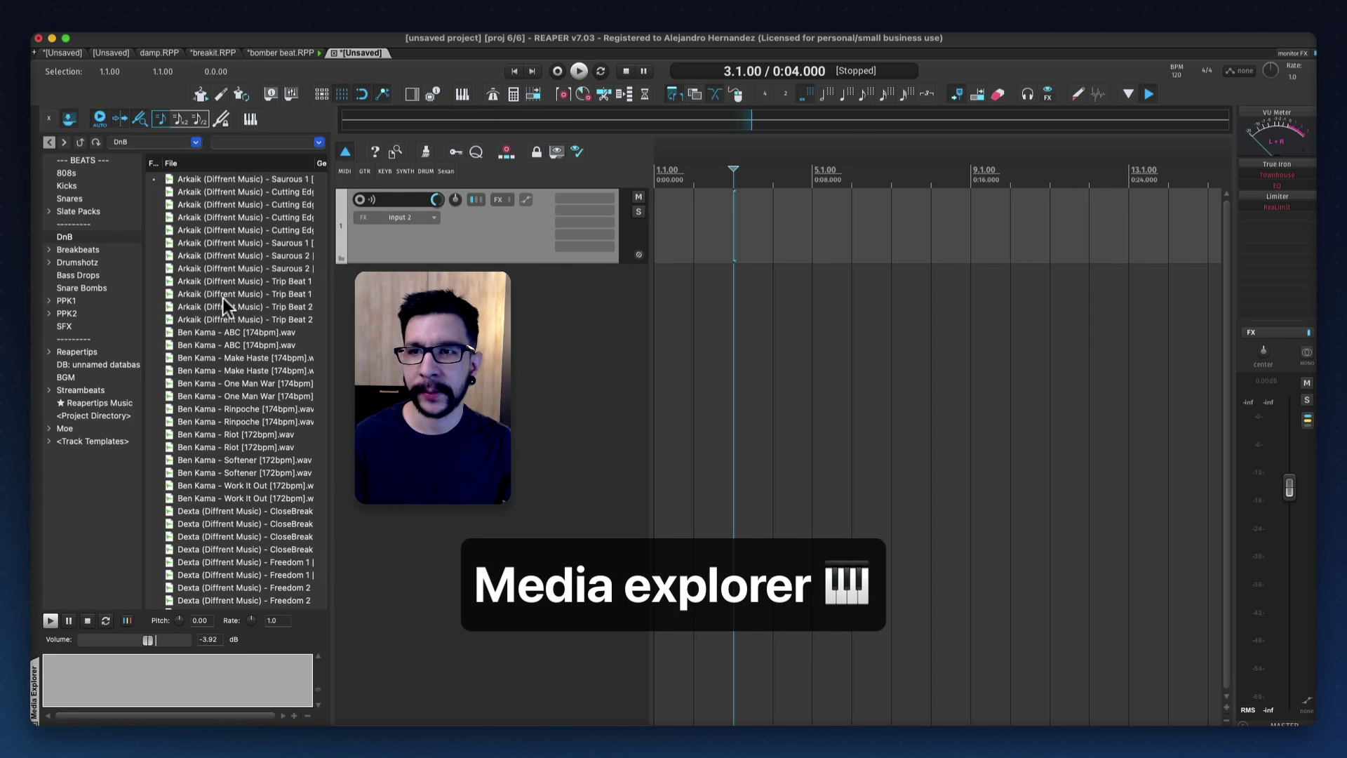
key("super+alt+x")
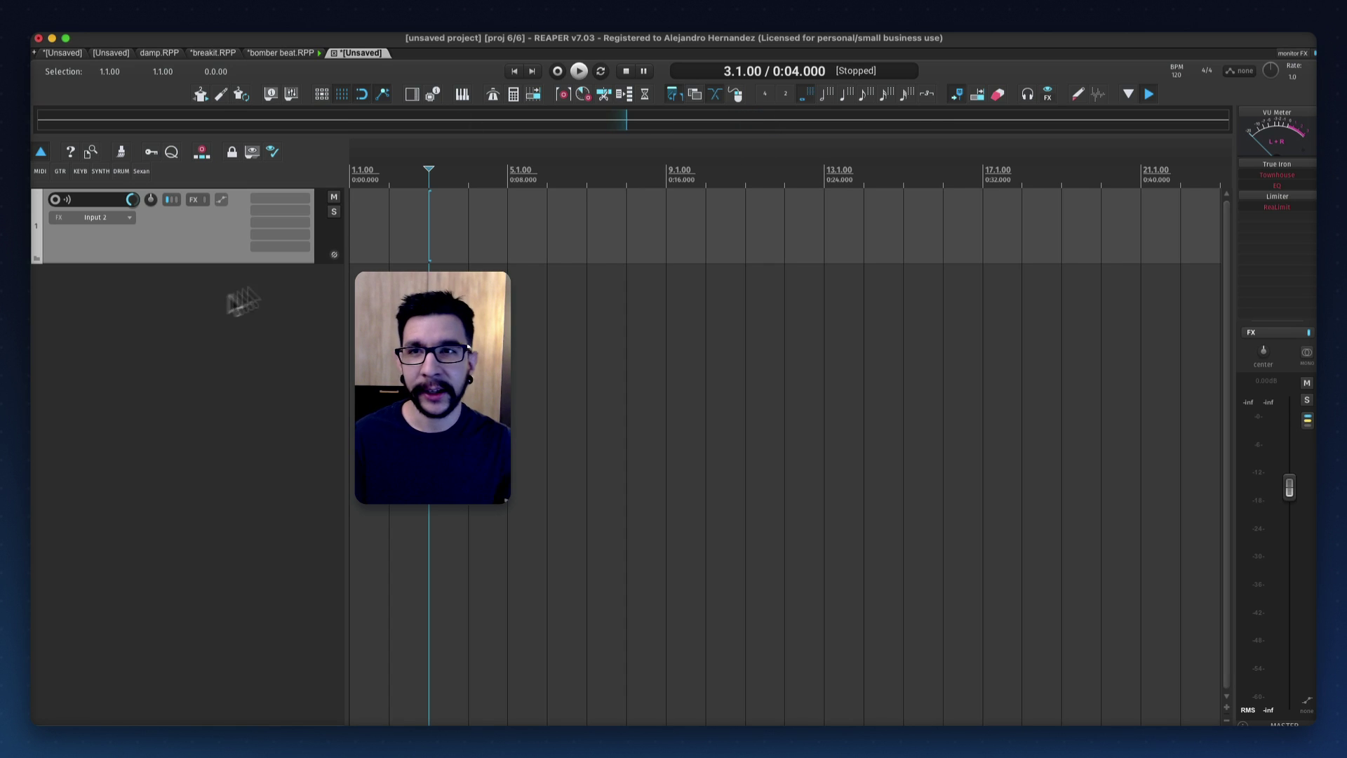
left_click(216, 25)
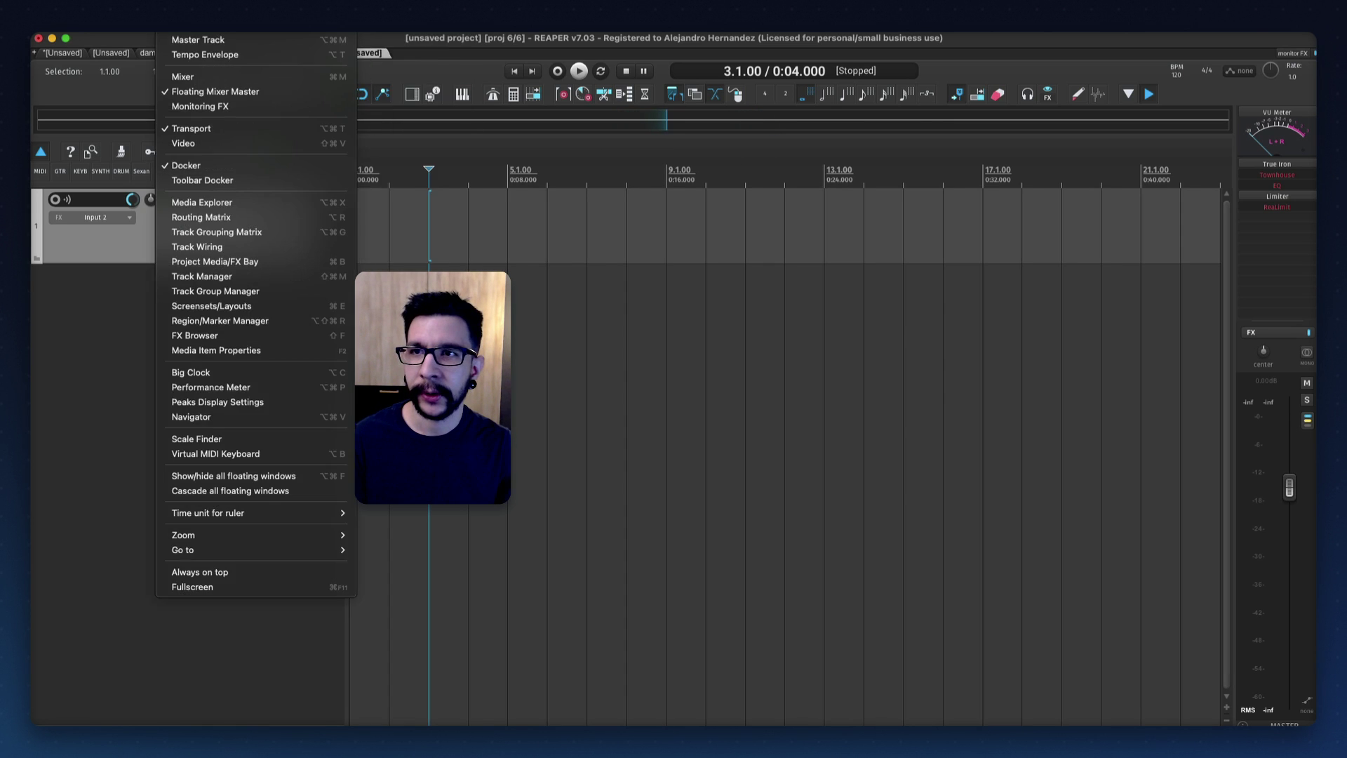
mouse_move(174, 26)
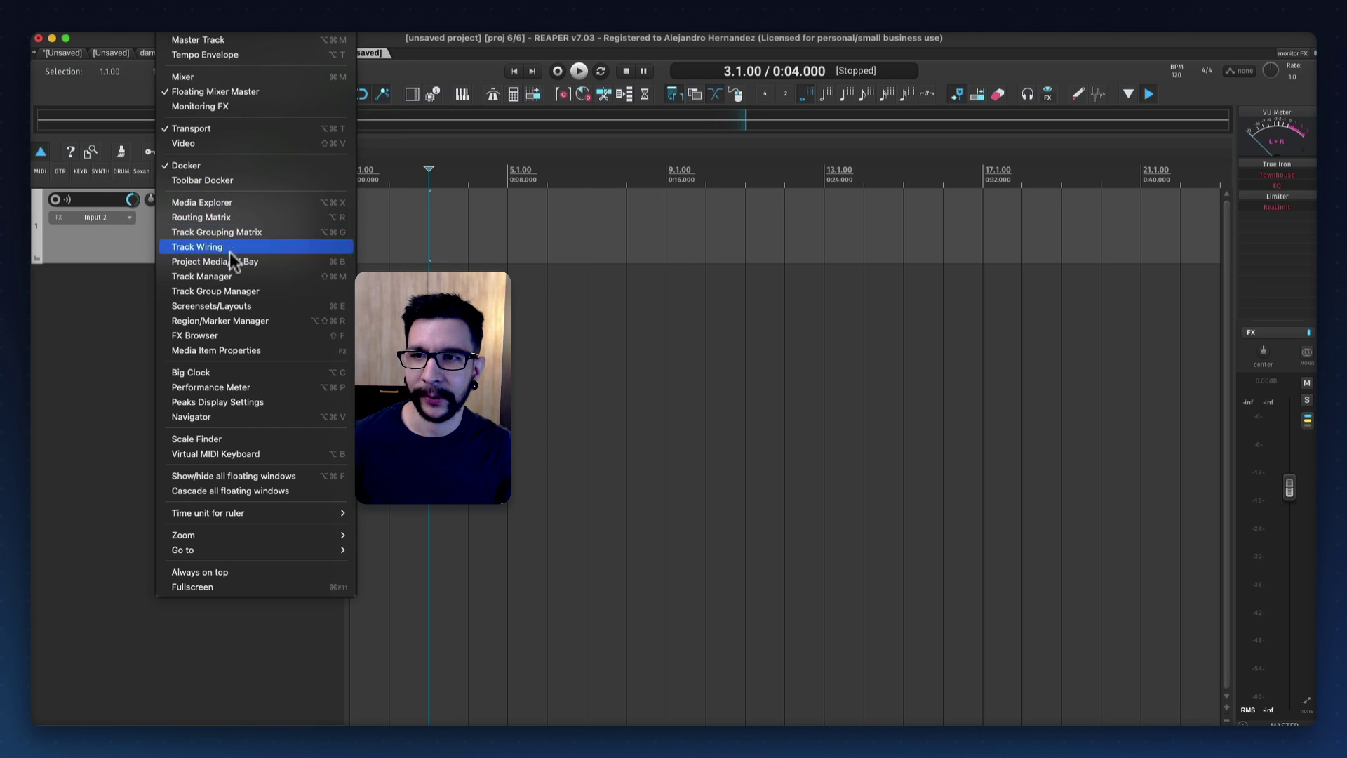
key("Up")
key("Up")
key("Up")
key("Up")
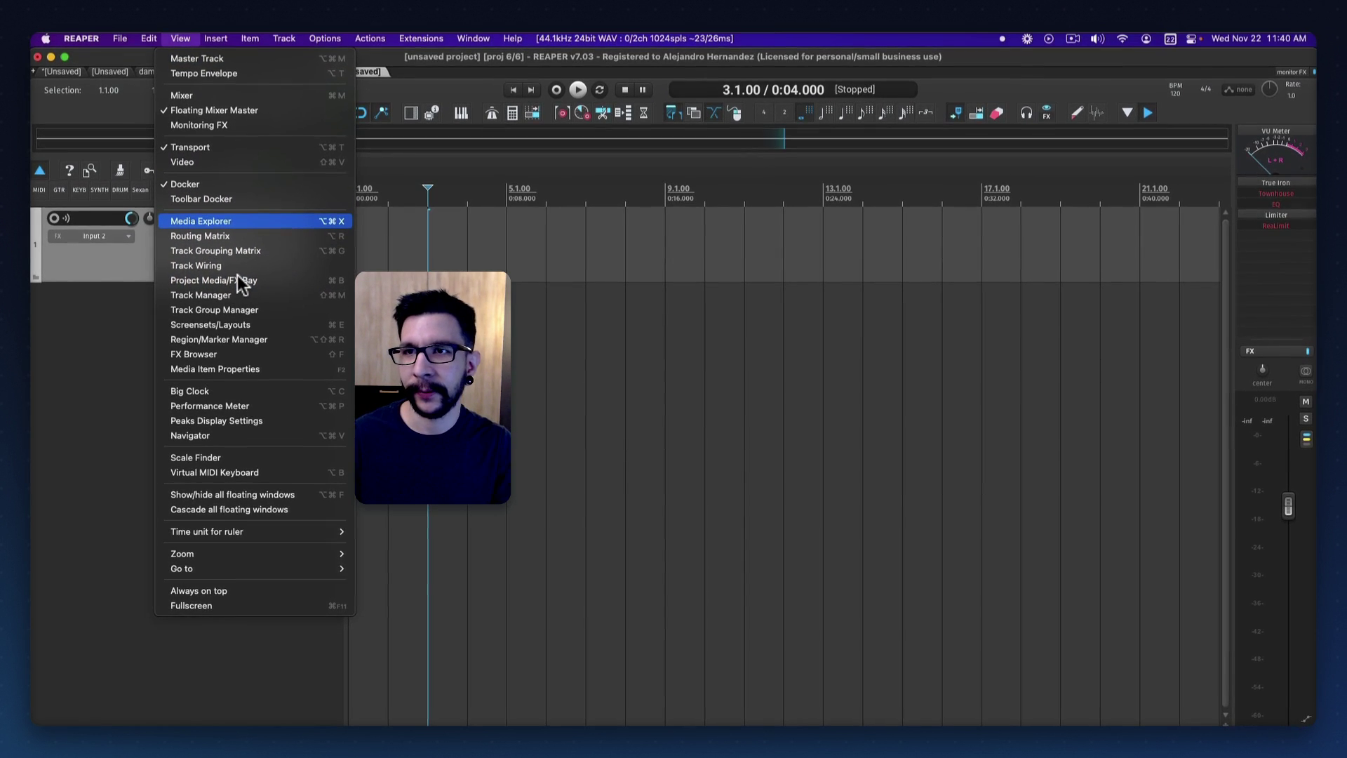
left_click(230, 221)
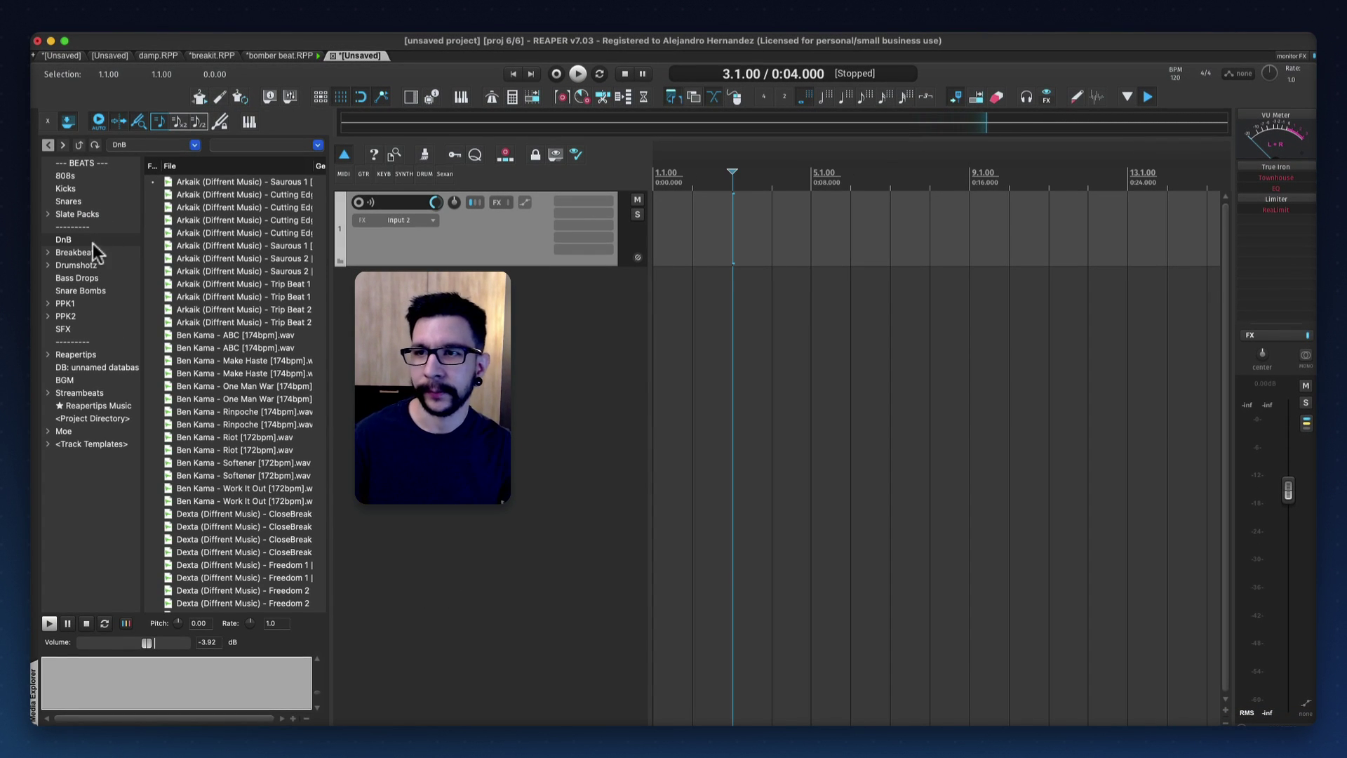
Check which folder paths the DnB database contains, without removing any of them
right_click(84, 467)
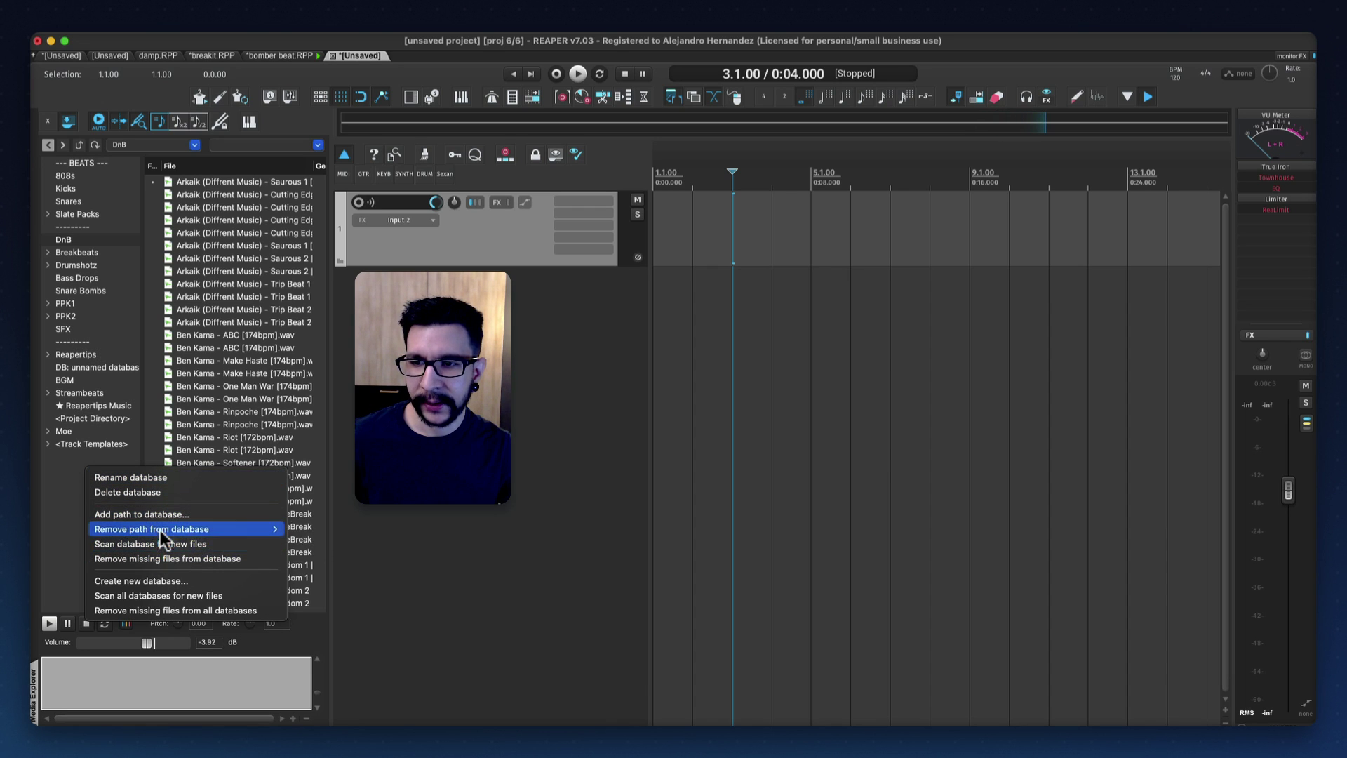
mouse_move(154, 532)
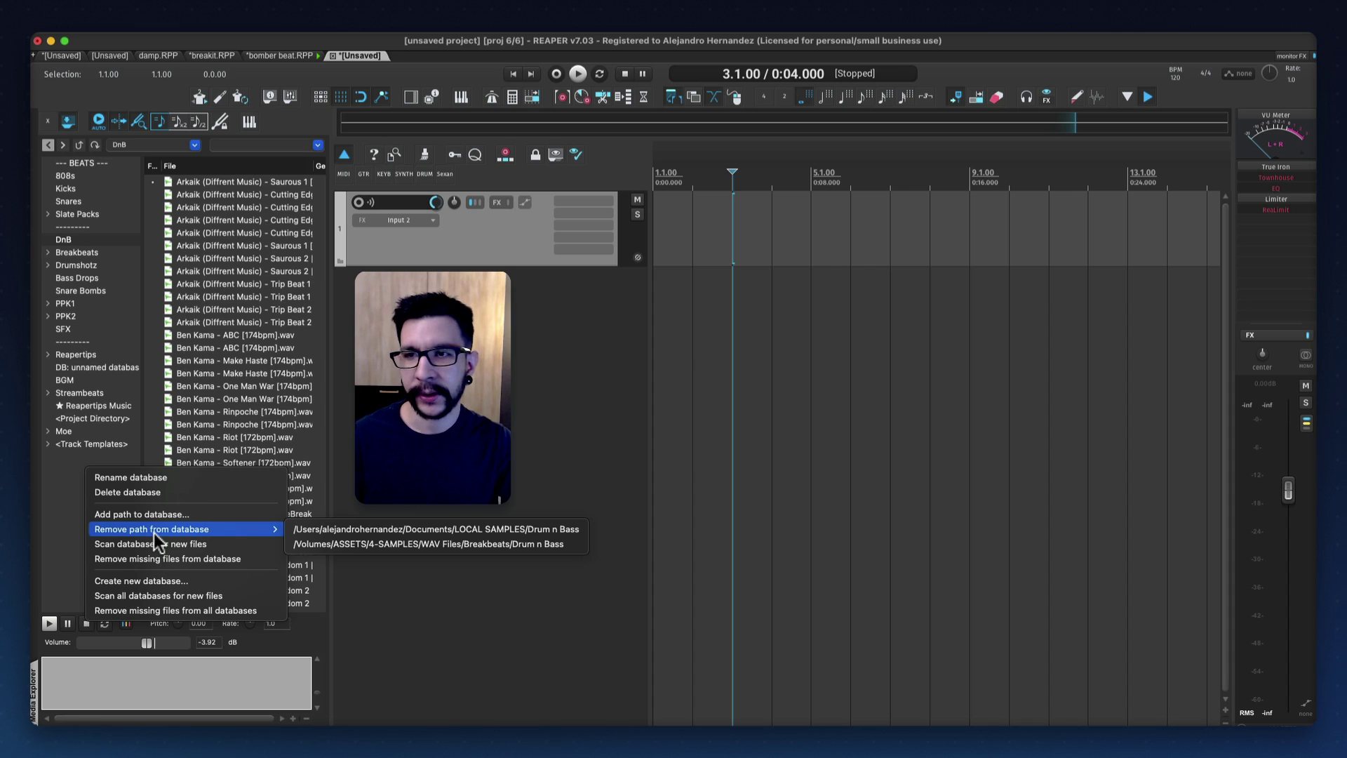
left_click(70, 494)
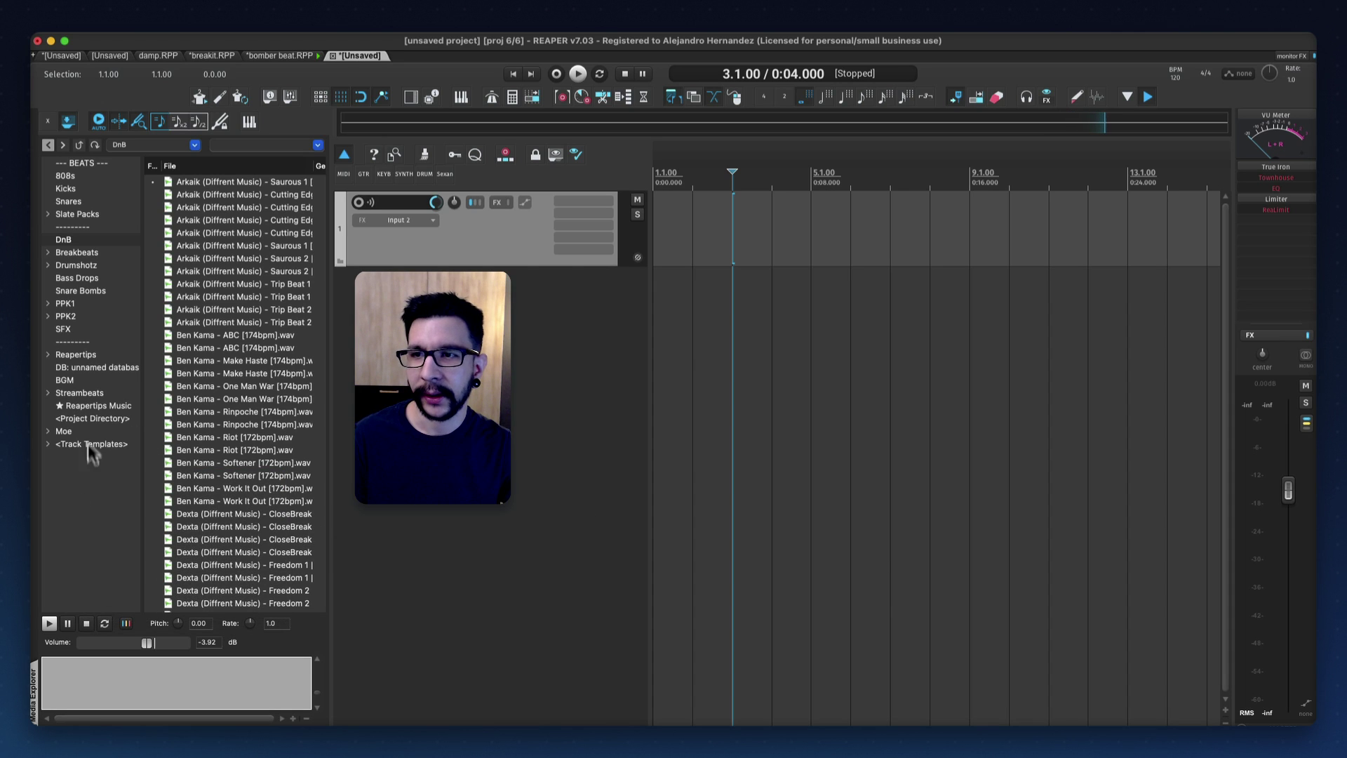
Open the Breakbeats folder in the Media Explorer and add its Amen Breaks Volume 1 subfolder to the shortcut list
left_click(115, 252)
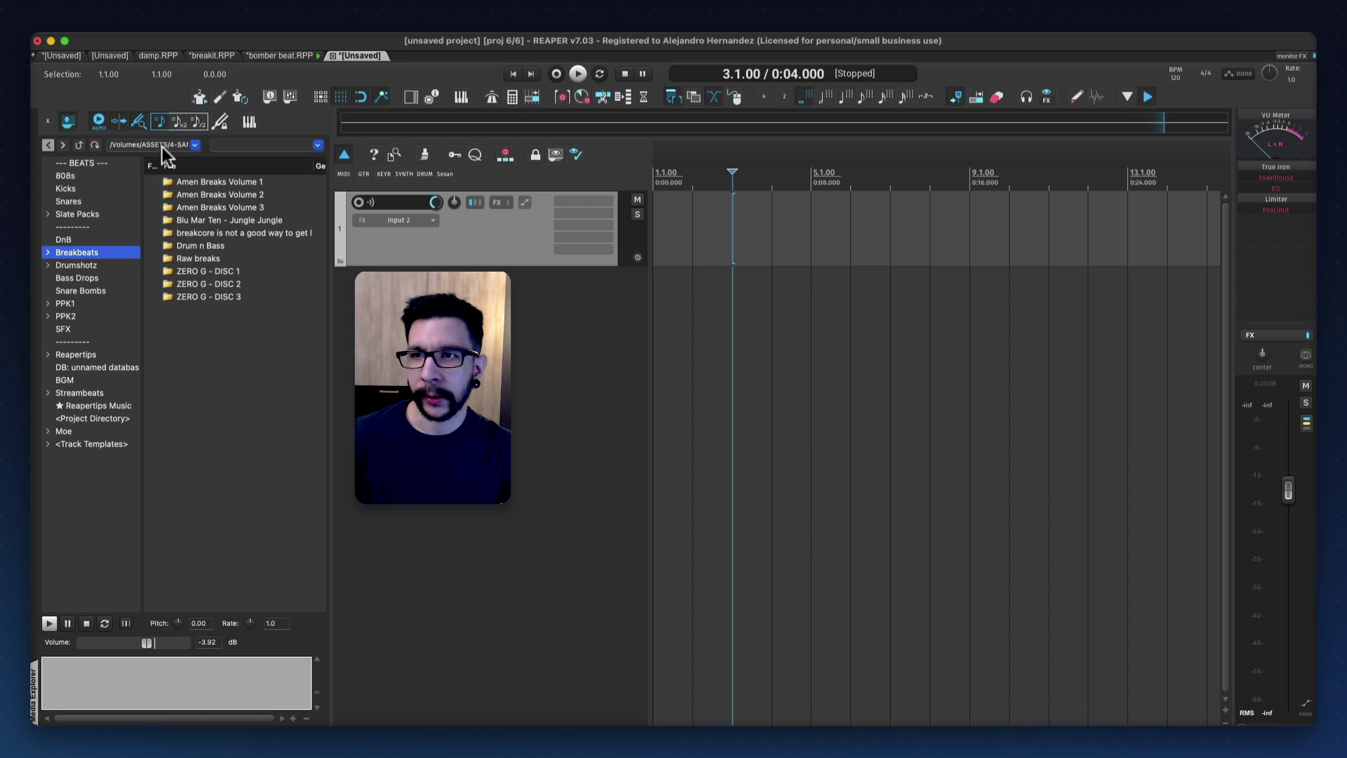
left_click(116, 264)
left_click(116, 252)
left_click(124, 146)
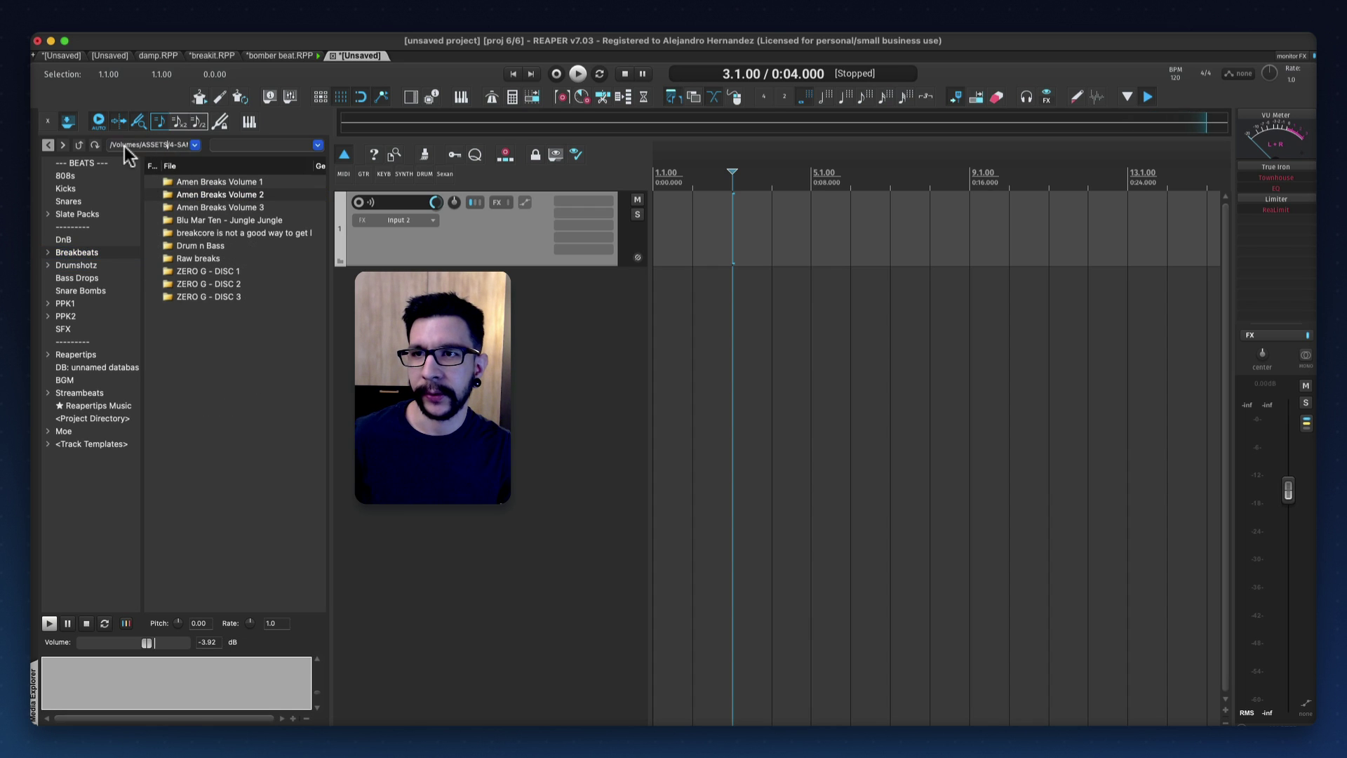
left_click_drag(225, 141, 138, 142)
left_click(202, 233)
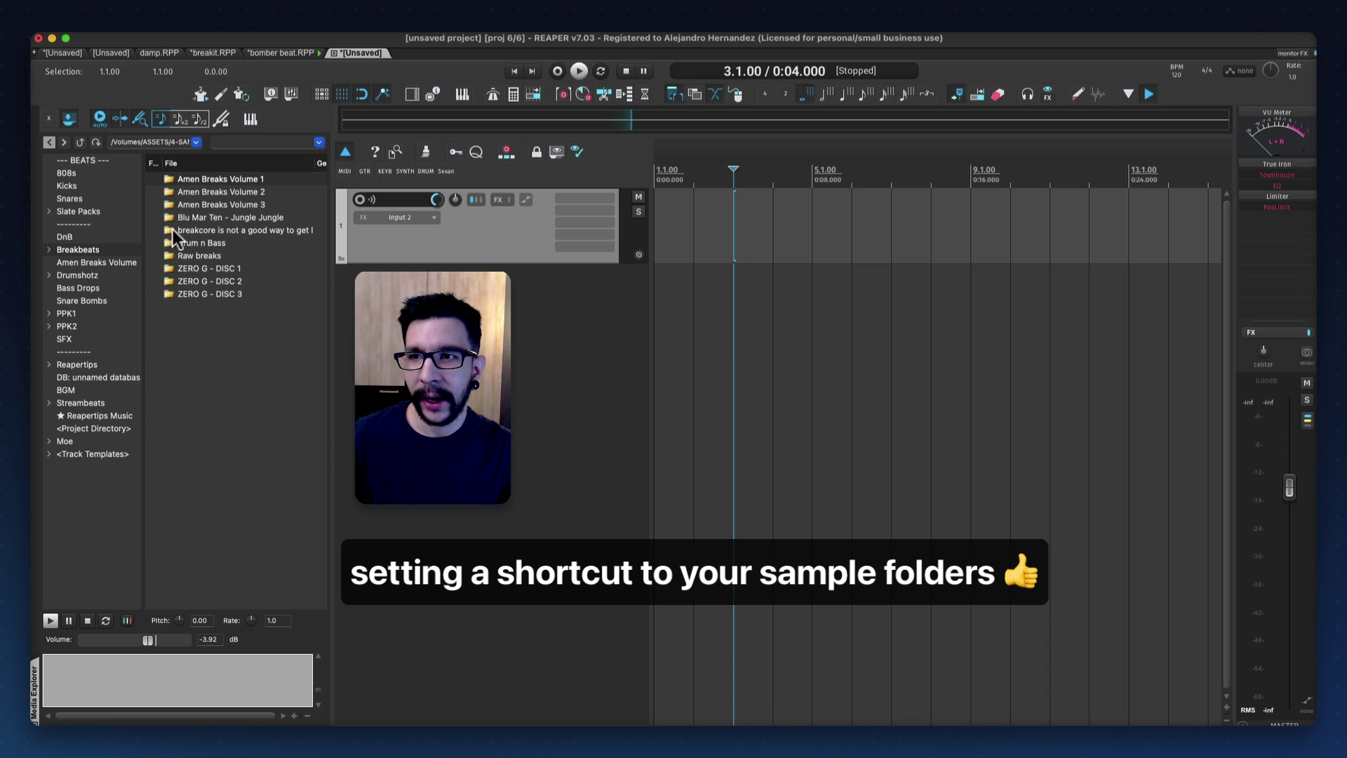
Go up to the parent WAV Files folder by removing Breakbeats from the path, and look over its sample folders
left_click_drag(161, 142, 327, 141)
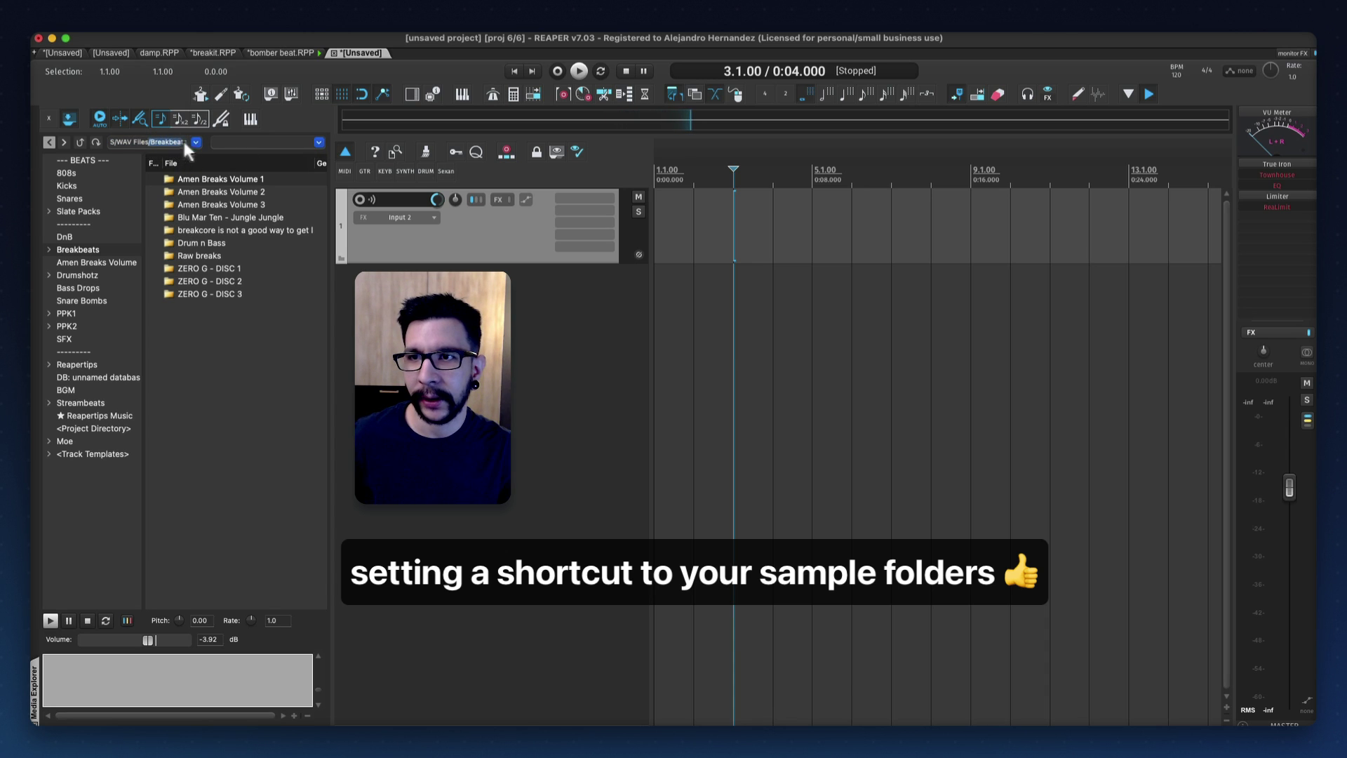
key("BackSpace")
key("Return")
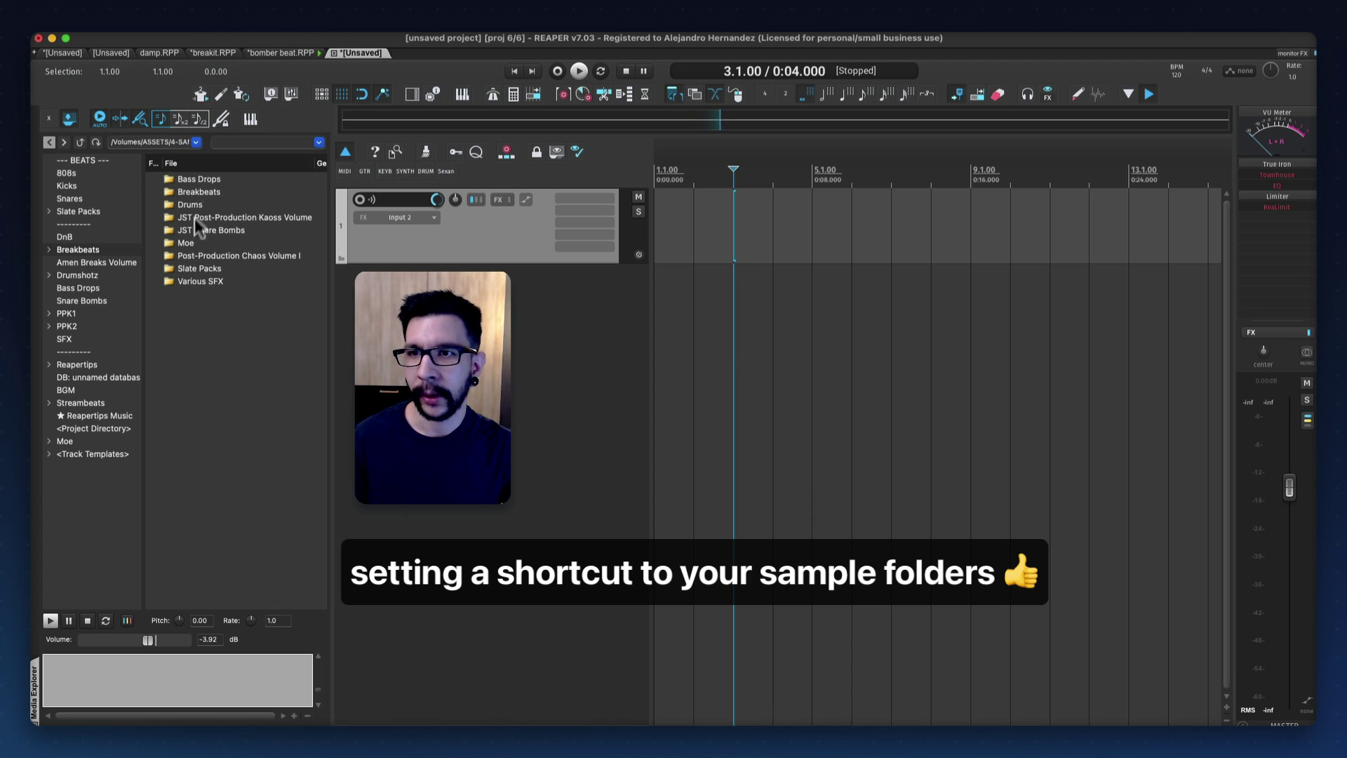
left_click(188, 243)
left_click(199, 281)
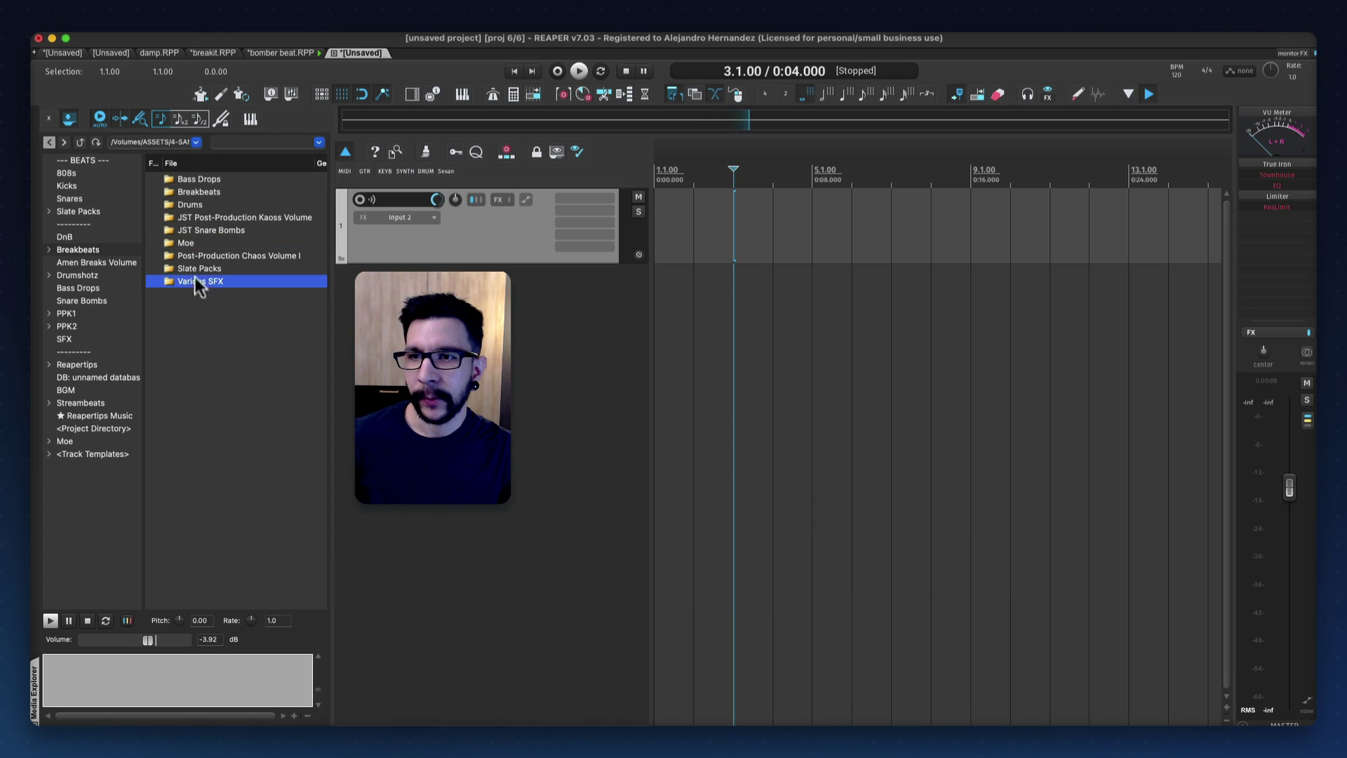
left_click(203, 192)
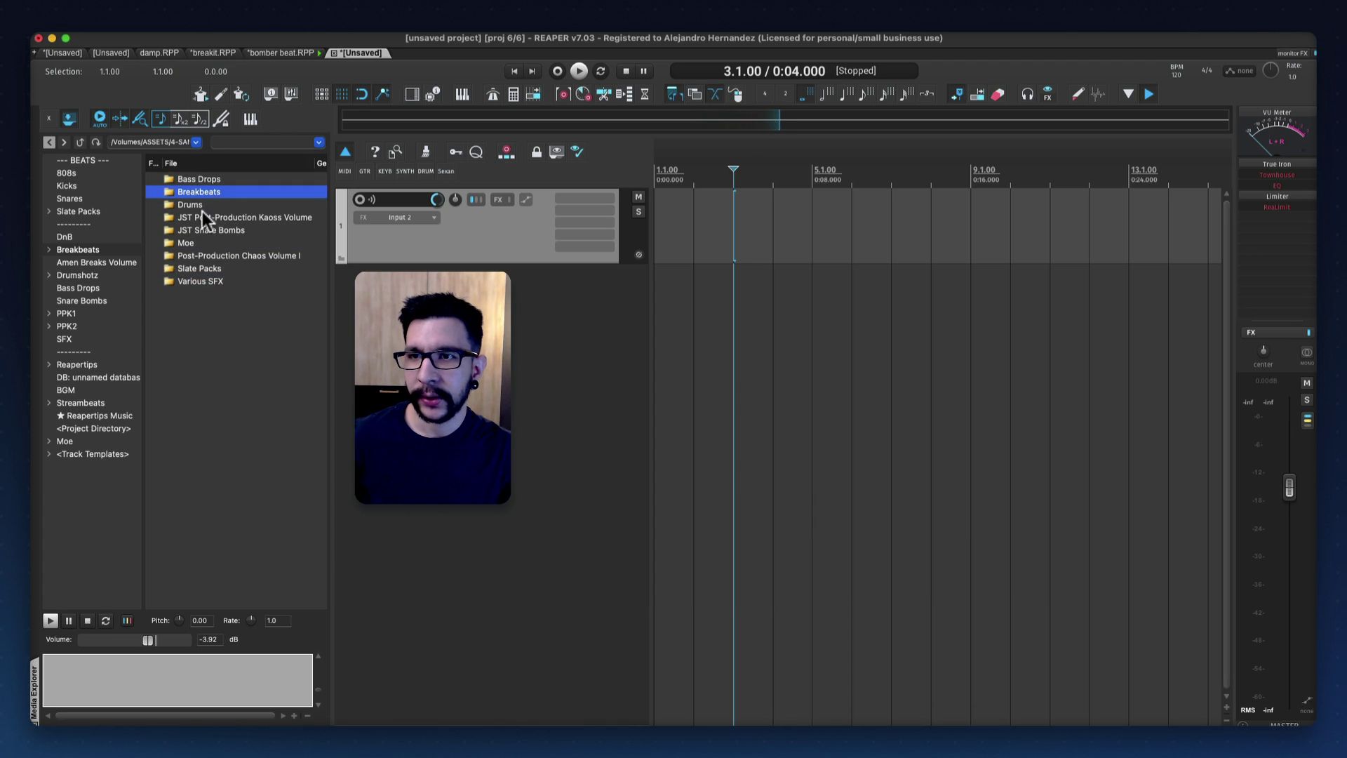
Add the Drums folder to the Media Explorer's shortcut list
right_click(203, 205)
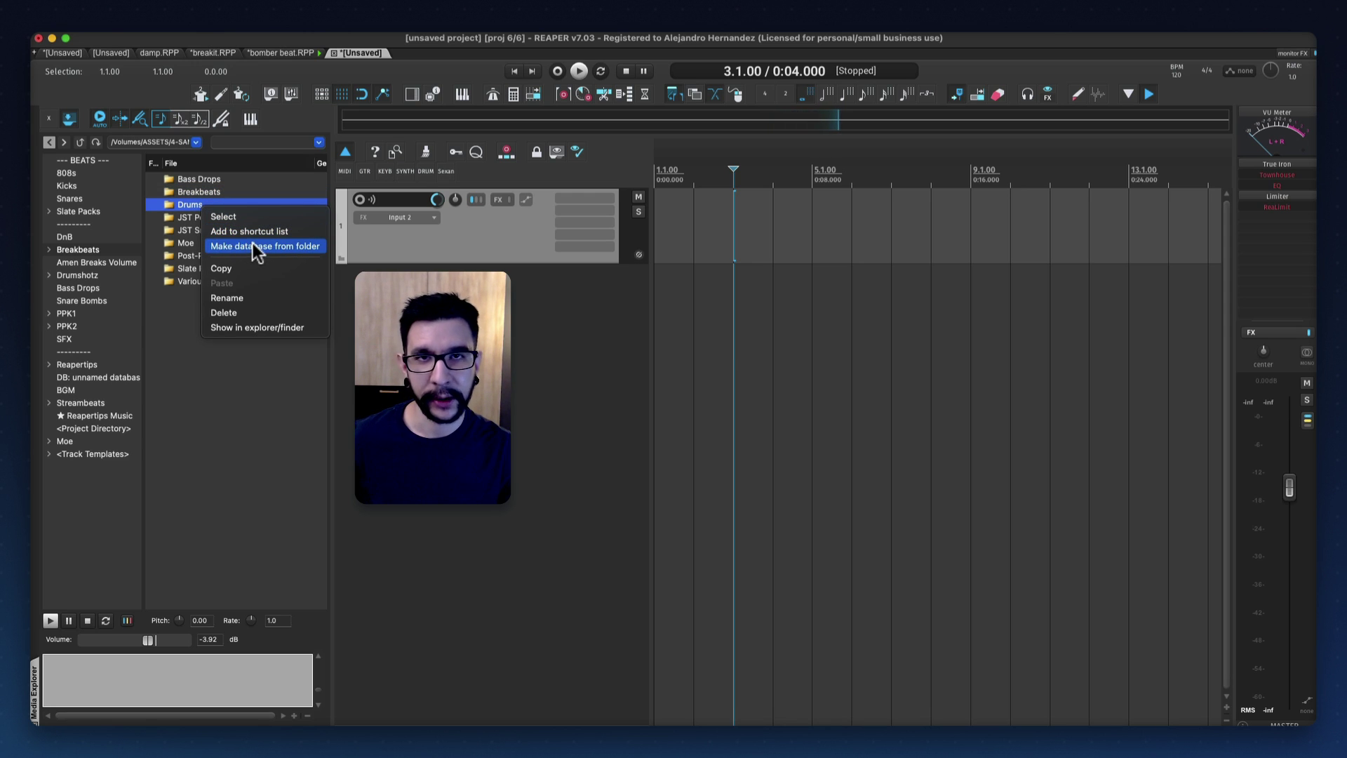
left_click(251, 232)
right_click(199, 205)
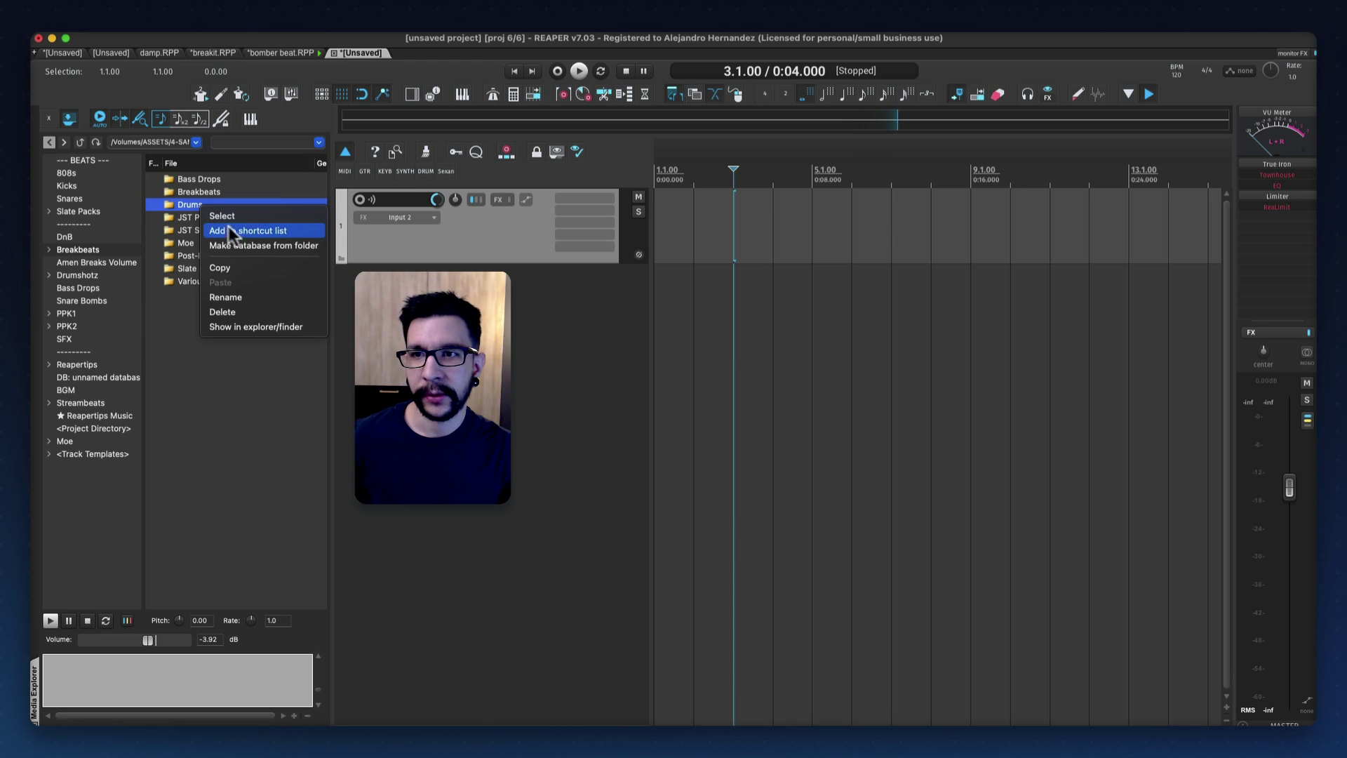
left_click(238, 229)
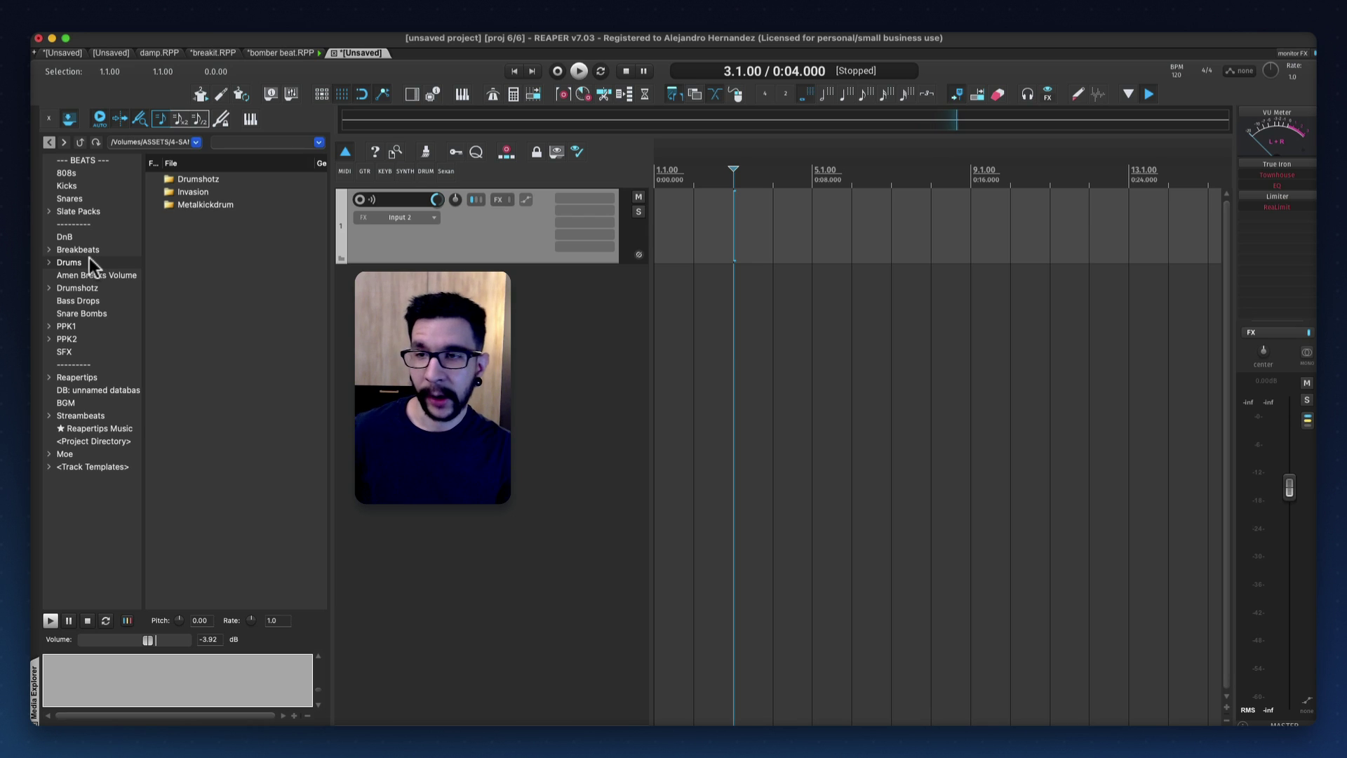
Expand and collapse the Drums and Drumshotz shortcuts to view their subfolders
left_click(49, 263)
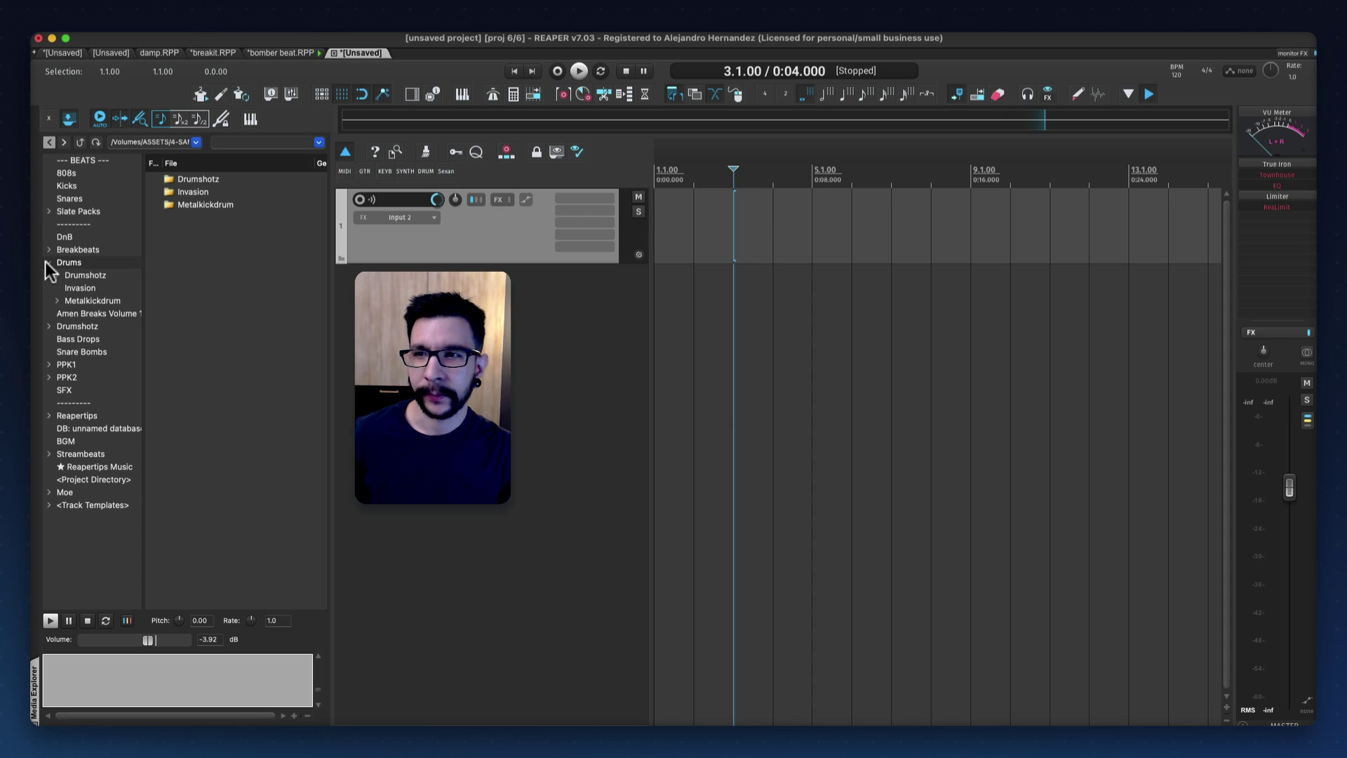
left_click(48, 263)
left_click(49, 288)
left_click(49, 288)
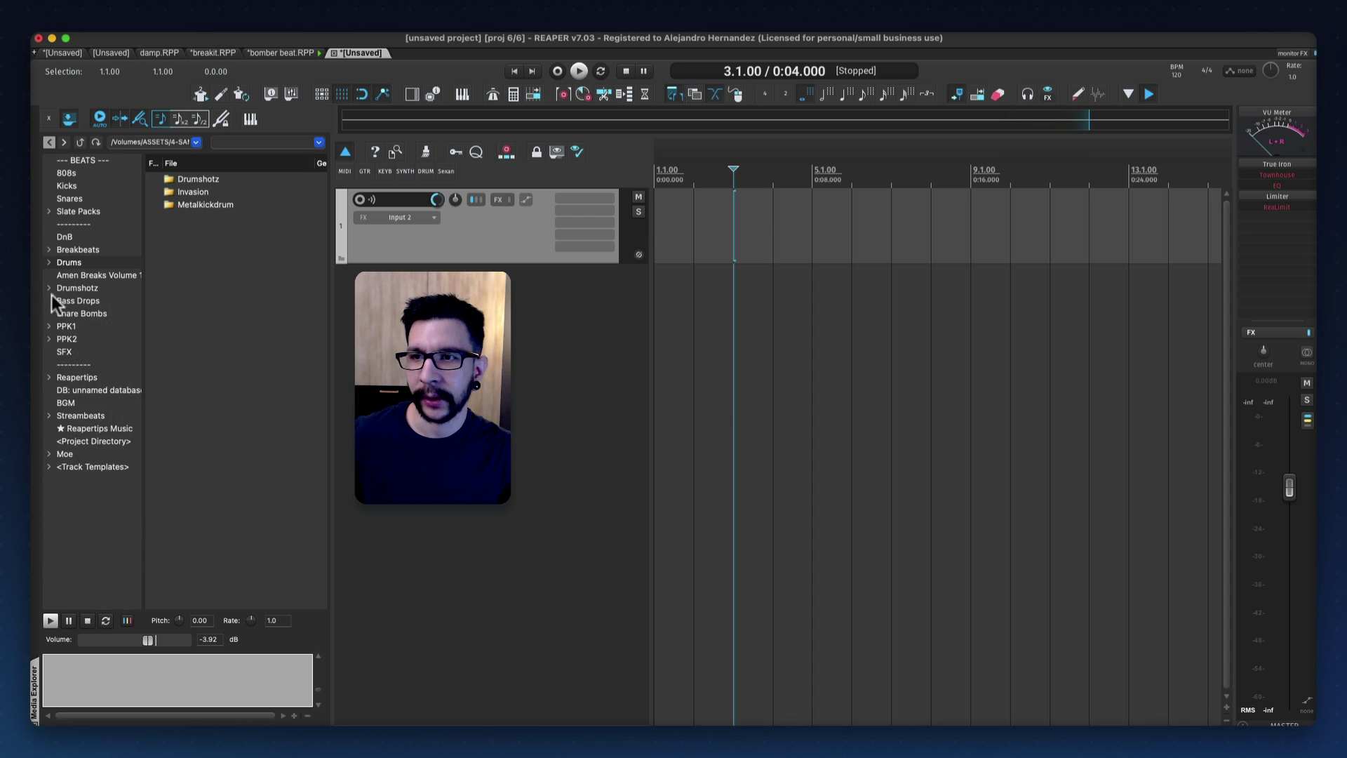
Browse the Ambience, Booms, Impacts and Rhythmic subfolders of PPK2, collapse it, and return to the Breakbeats folder
left_click(49, 339)
left_click(82, 355)
left_click(81, 366)
left_click(82, 378)
left_click(82, 403)
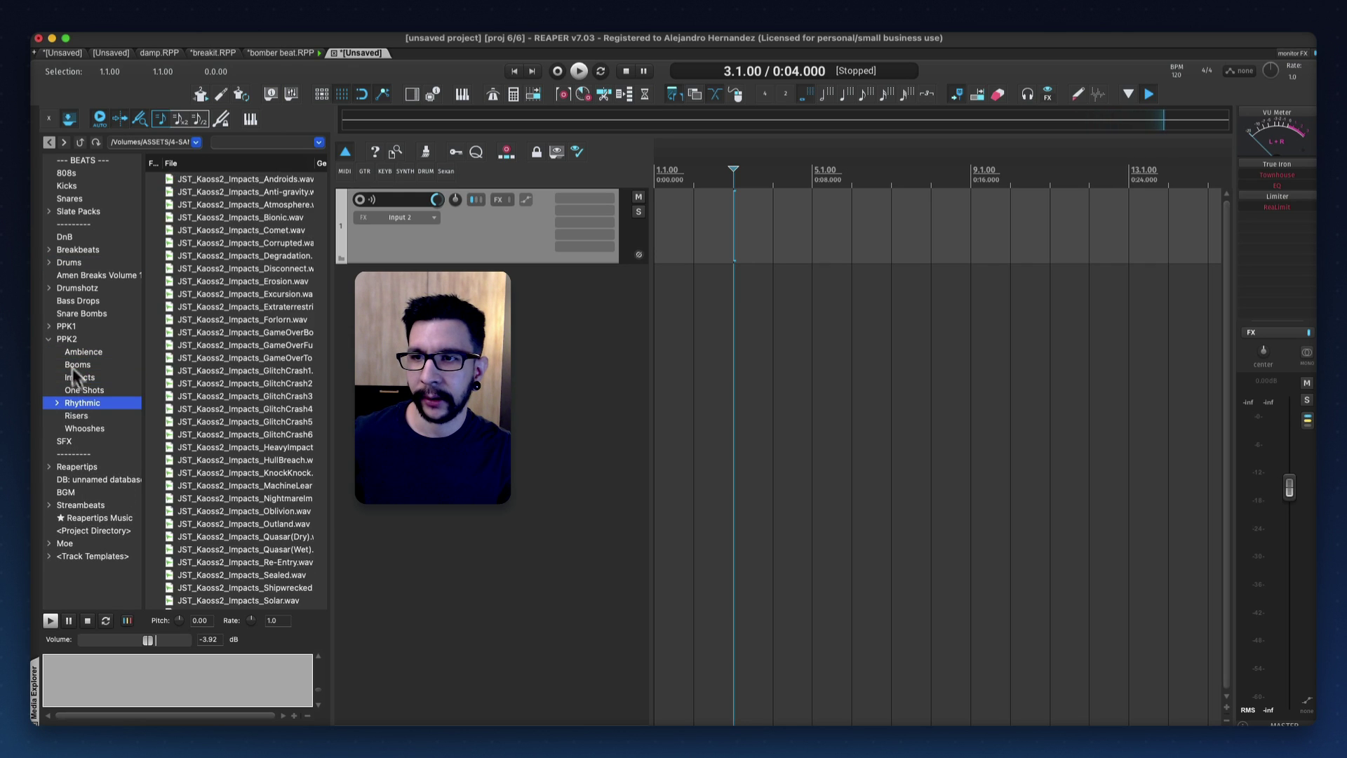
left_click(48, 339)
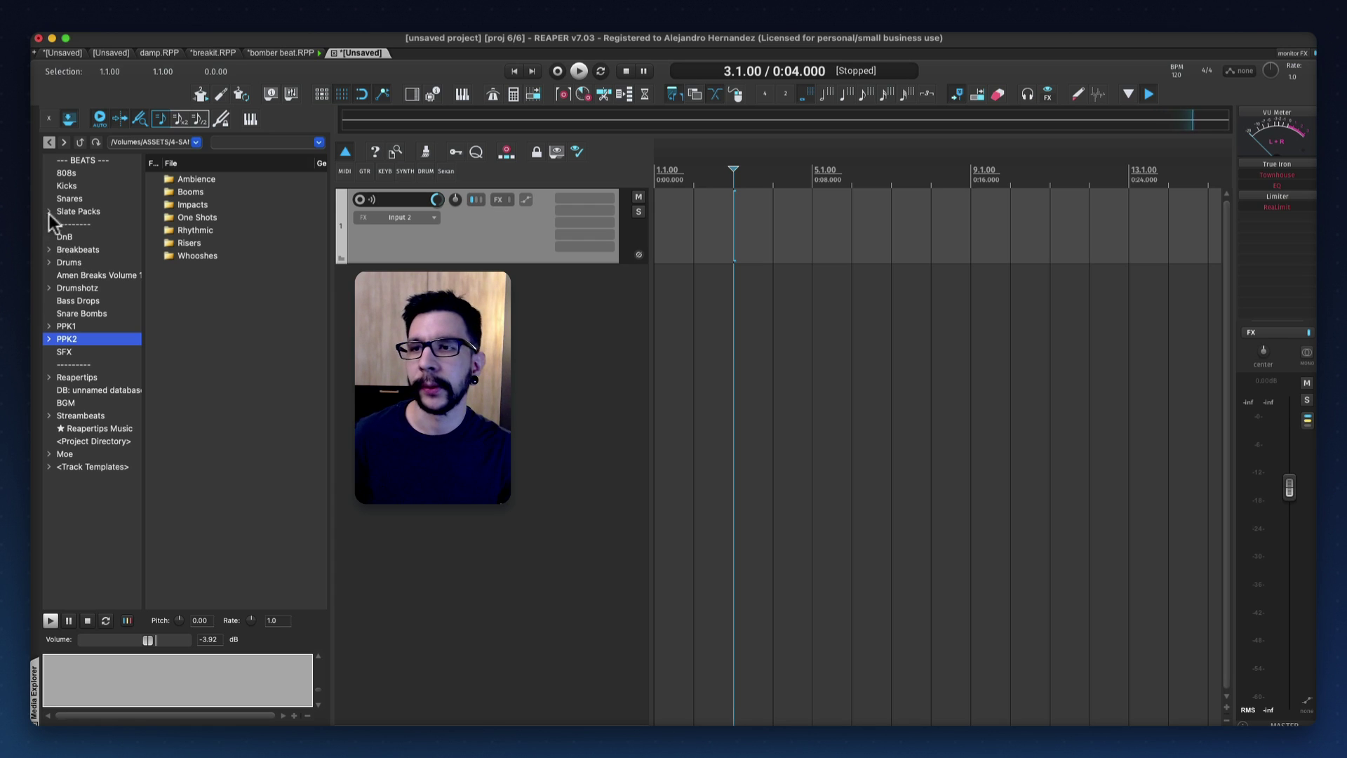
left_click(87, 249)
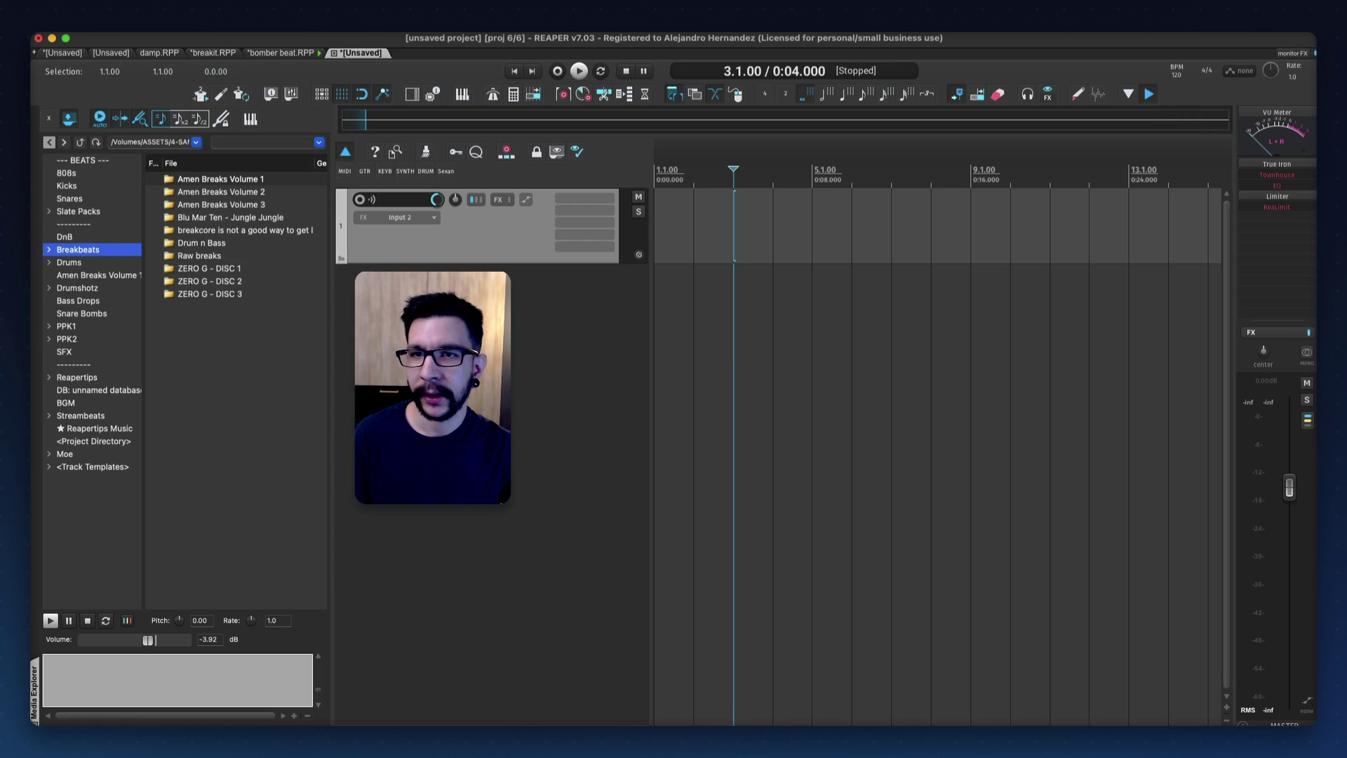
Deselect the empty track and hide the Media Explorer
left_click(469, 308)
left_click(493, 258)
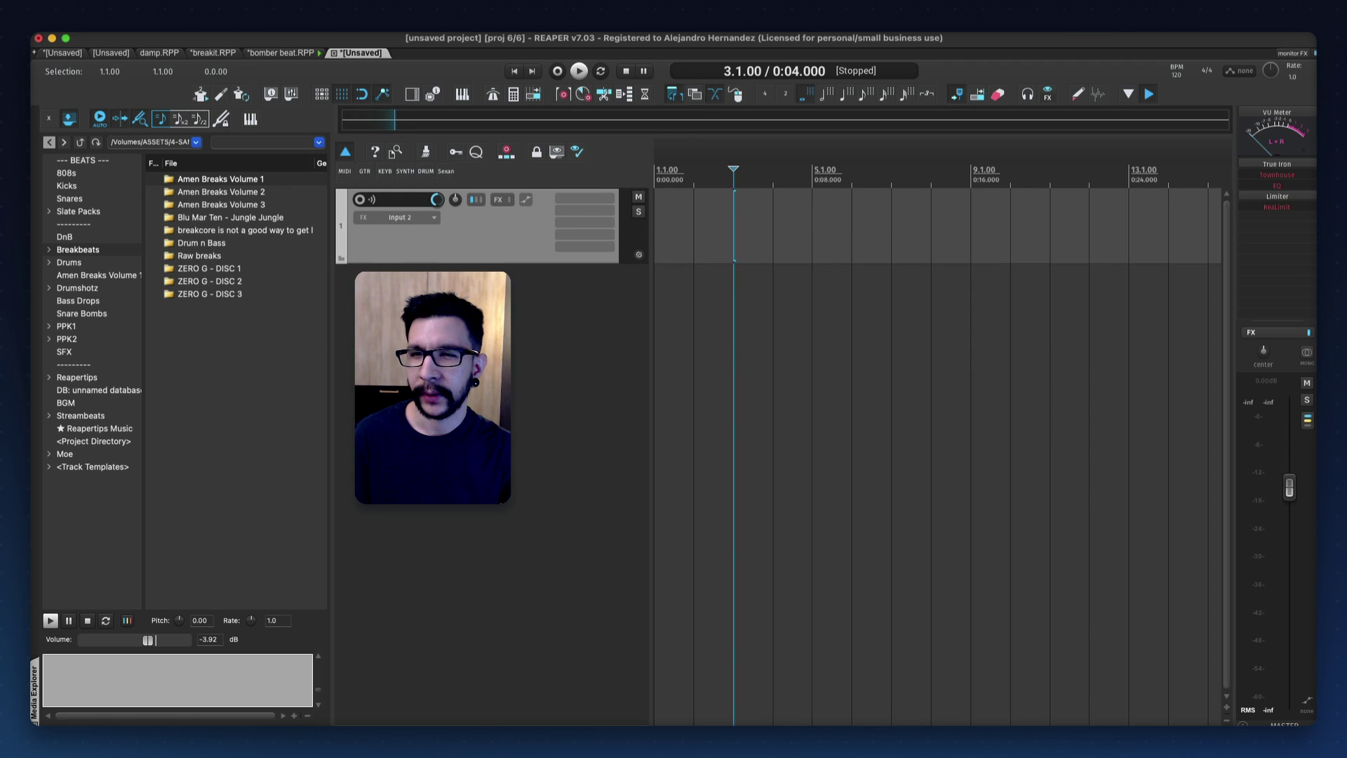
left_click(448, 298)
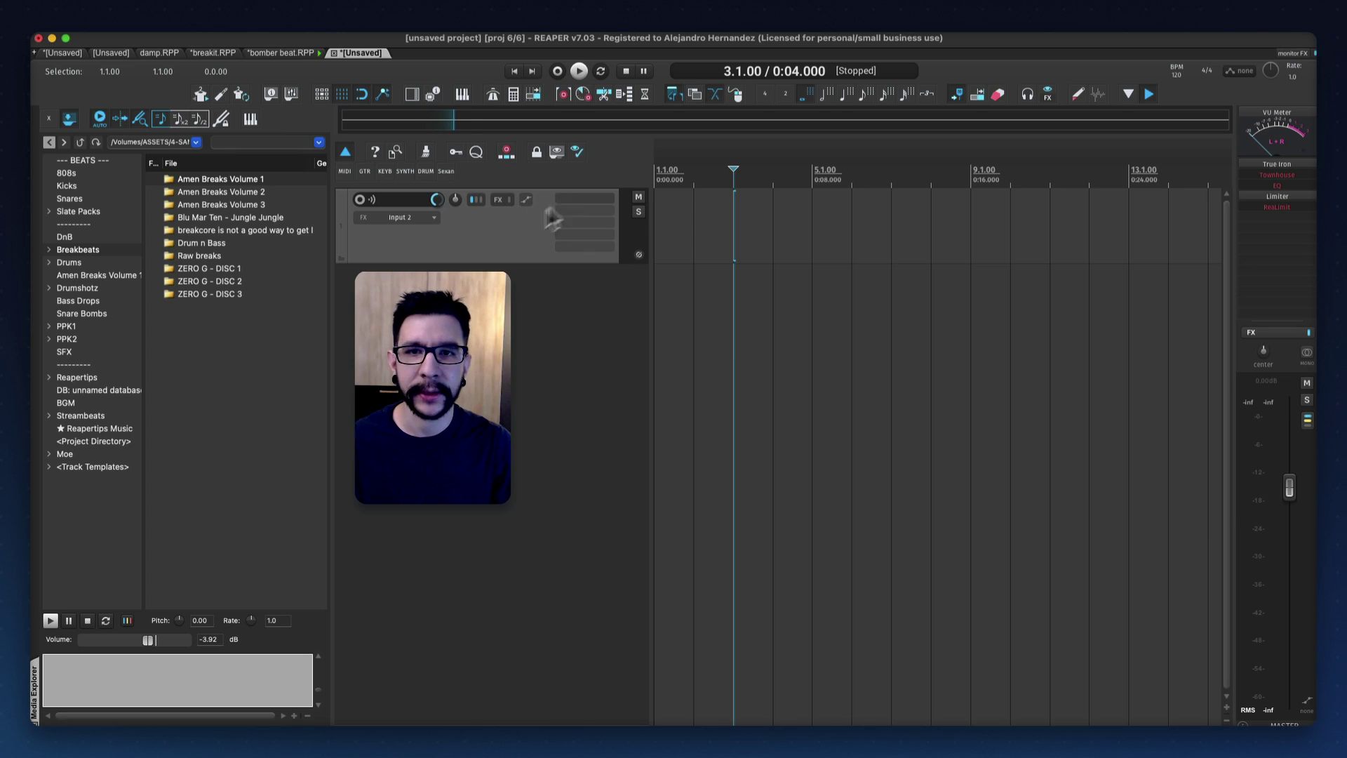
key("super+alt+x")
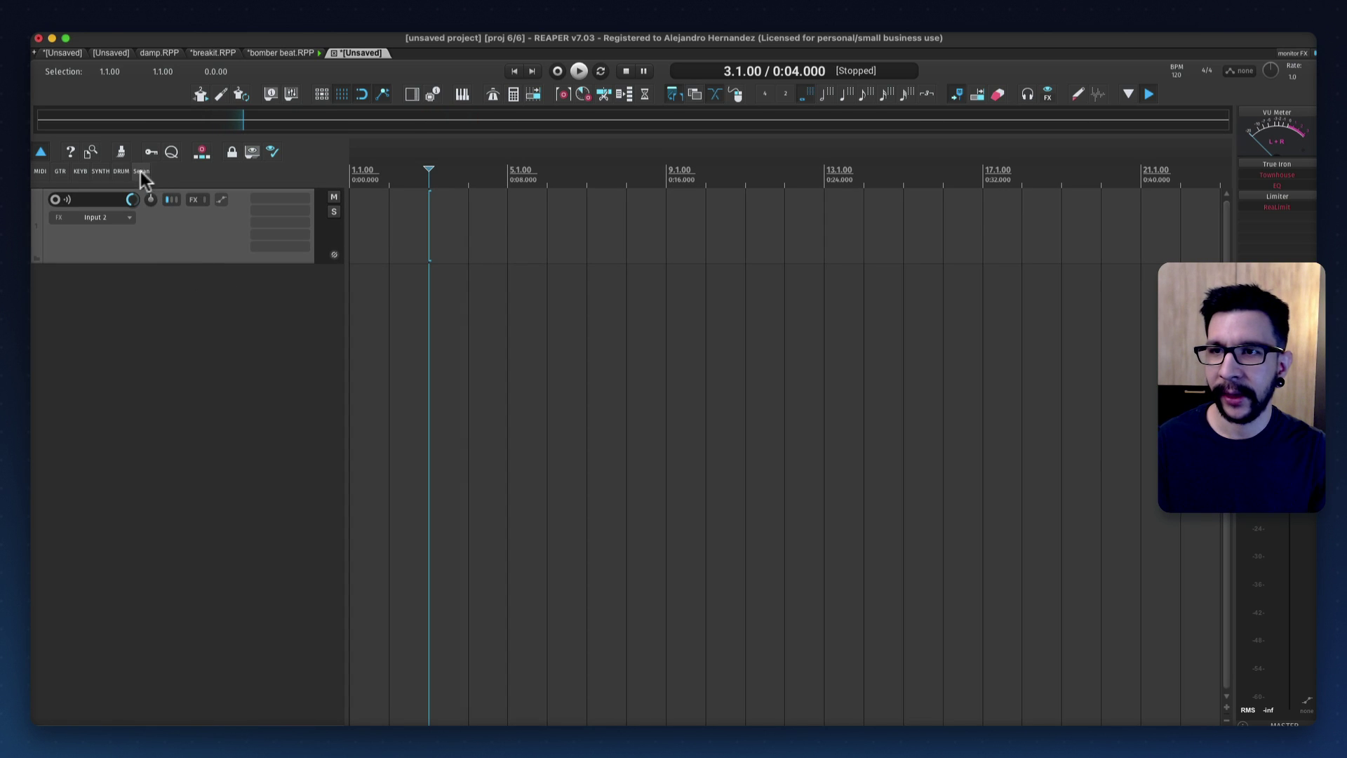
Insert the SYNTH track template loaded with Vital below the empty track, and deselect it
left_click(101, 175)
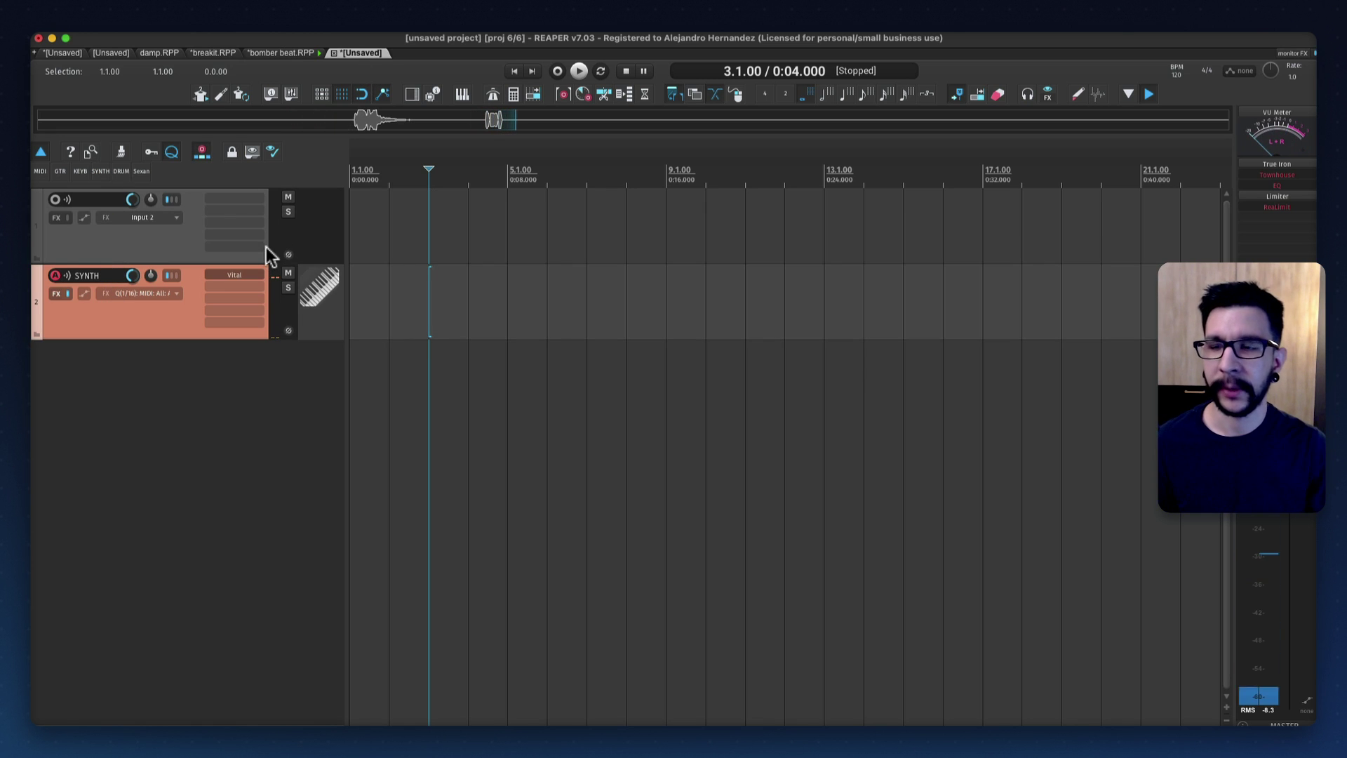
left_click(200, 428)
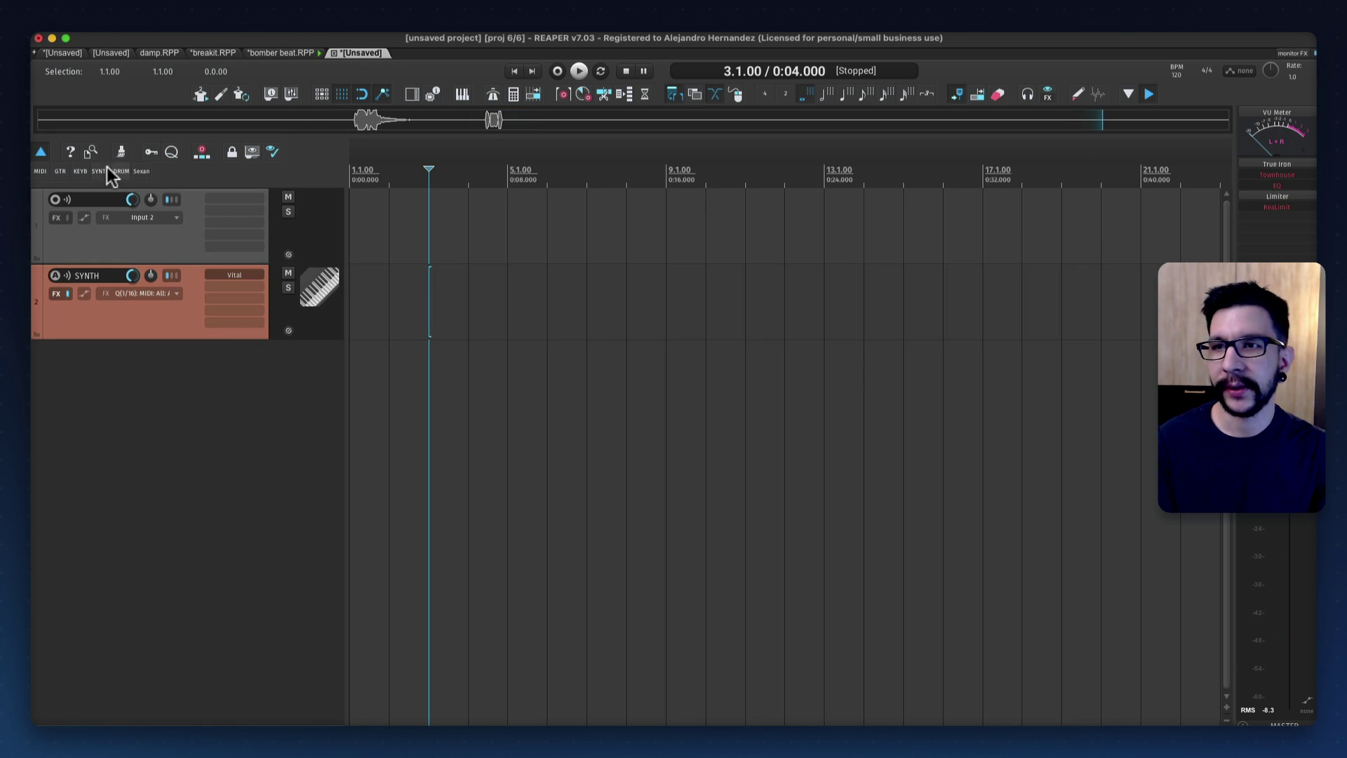
Try inserting the PIANO track template loaded with LABS, and undo the insertion
left_click(78, 172)
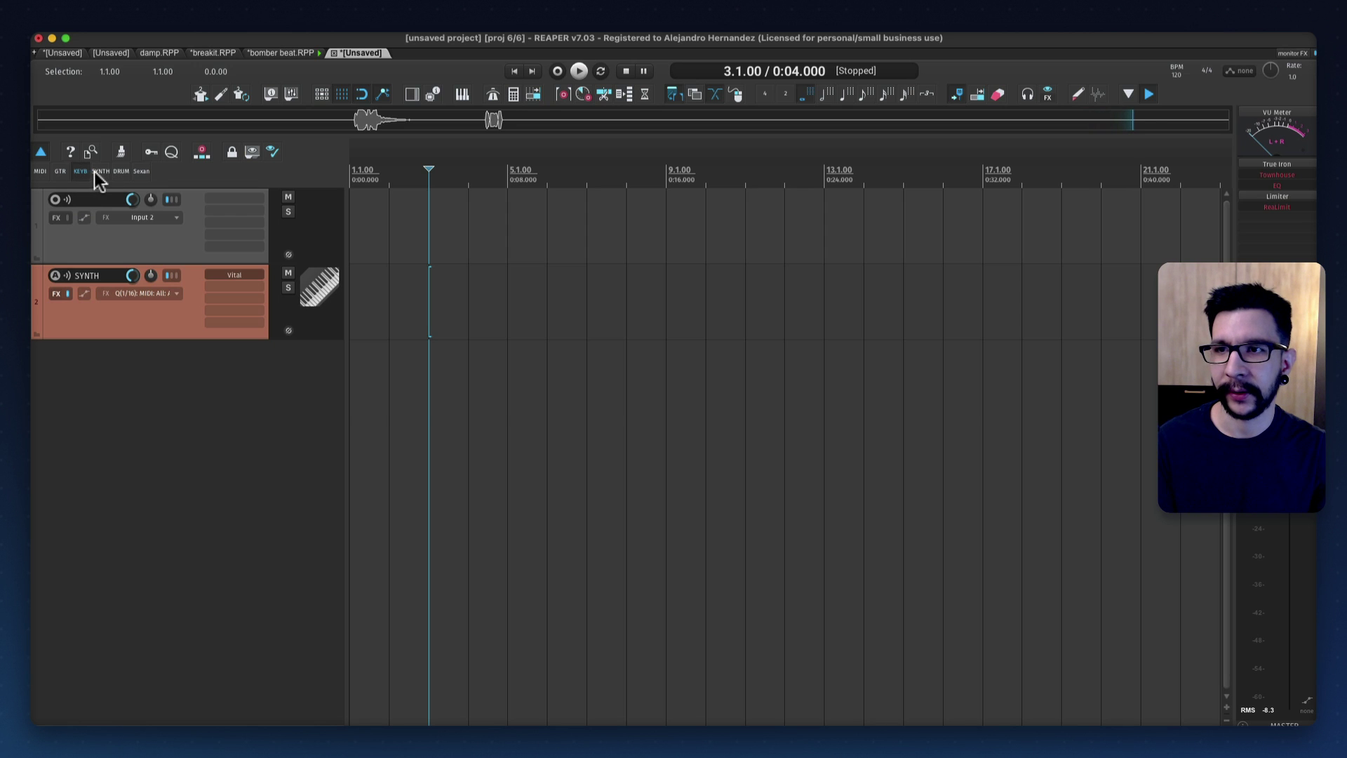
left_click(99, 173)
key("super+z")
key("super+z")
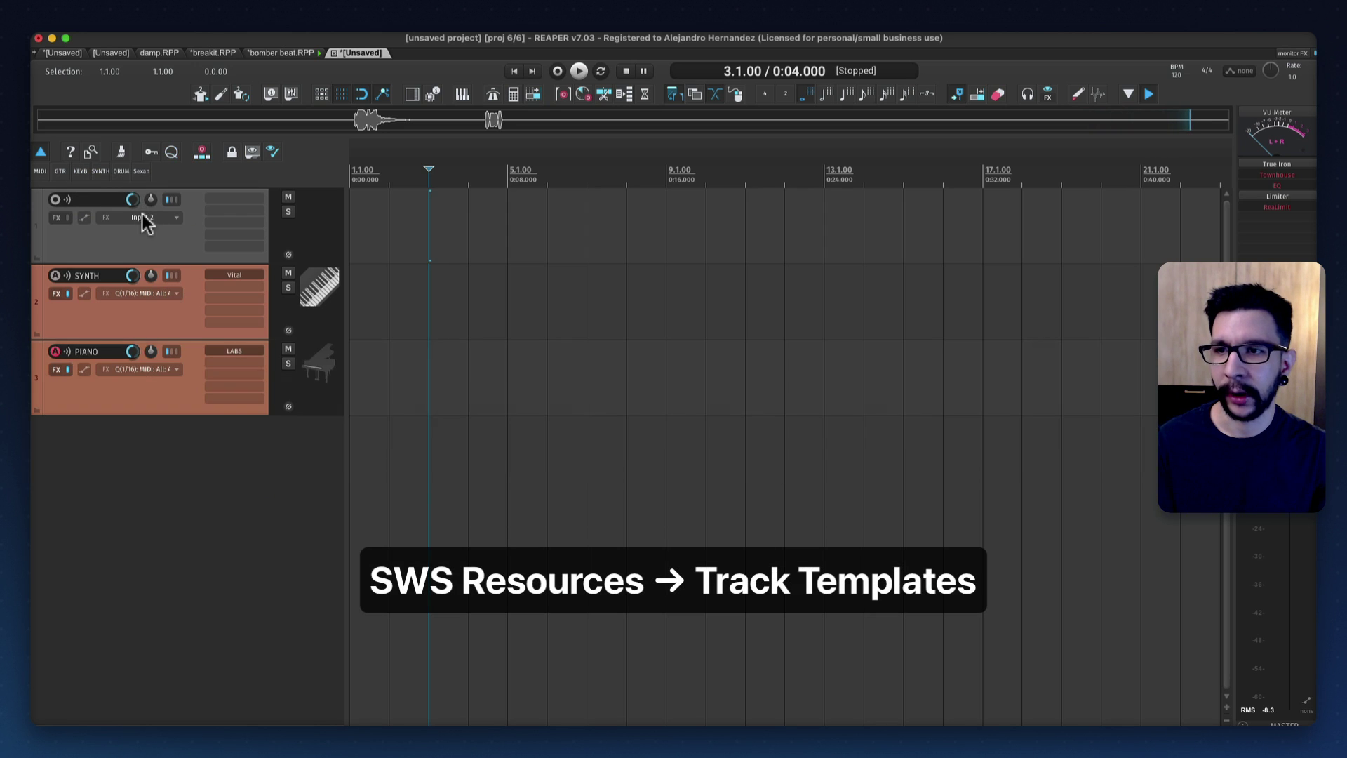
Open the SWS Resources window on the track template slots and view the available resource types
key("super+e")
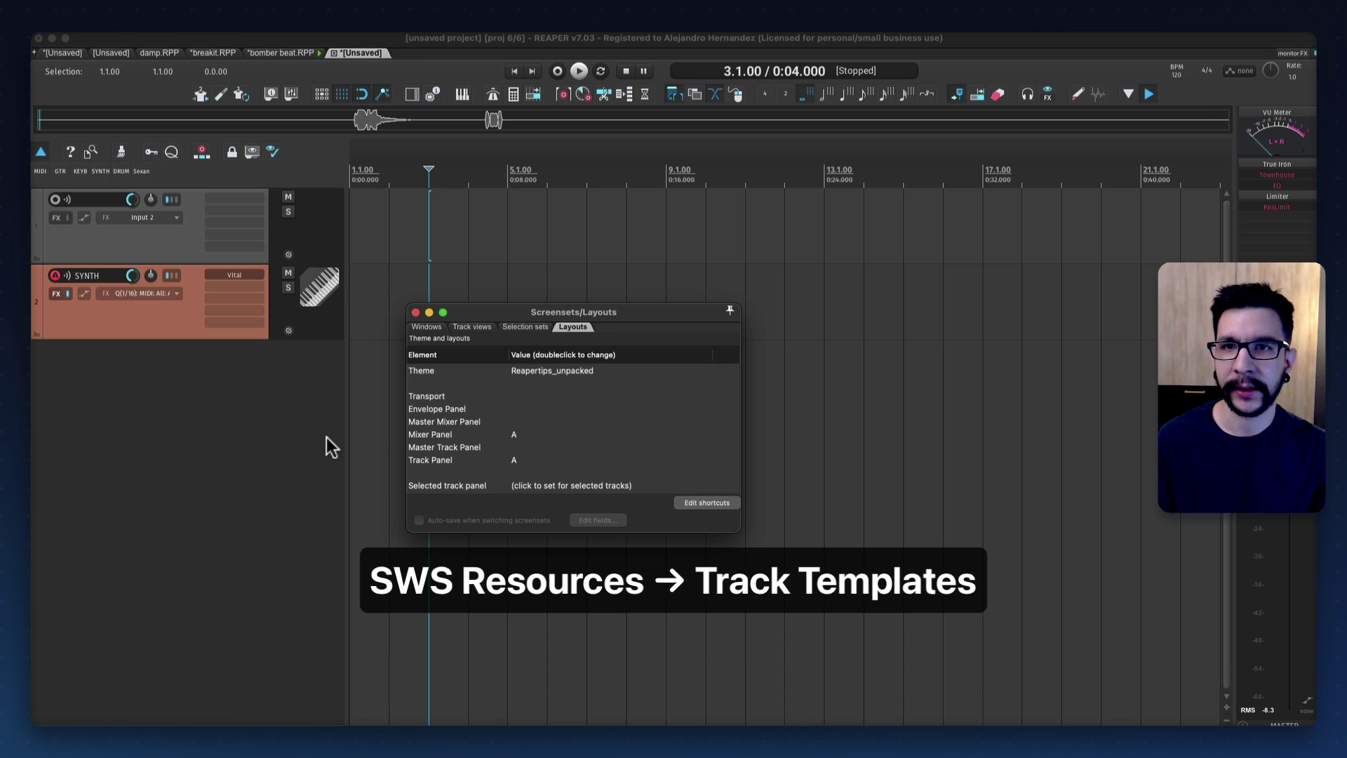
left_click(414, 313)
left_click(421, 25)
mouse_move(440, 279)
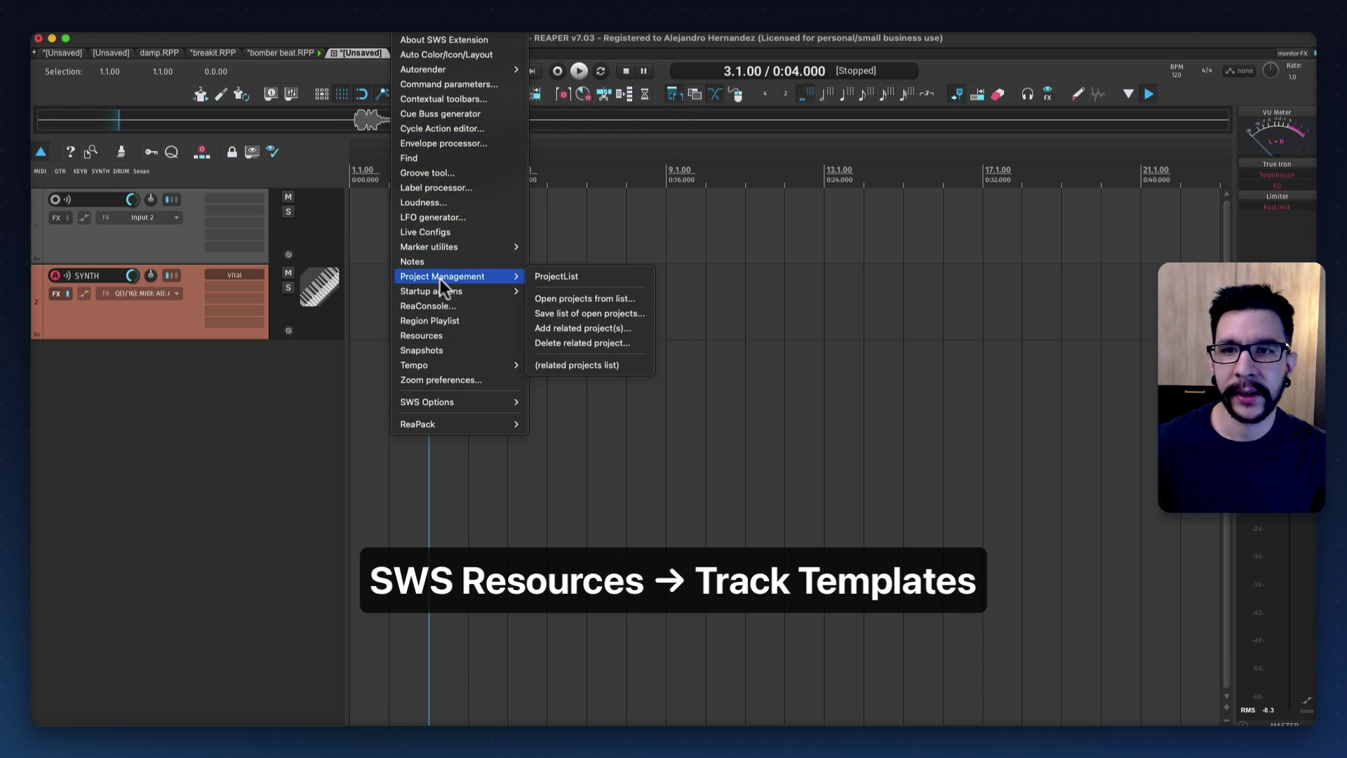
left_click(452, 334)
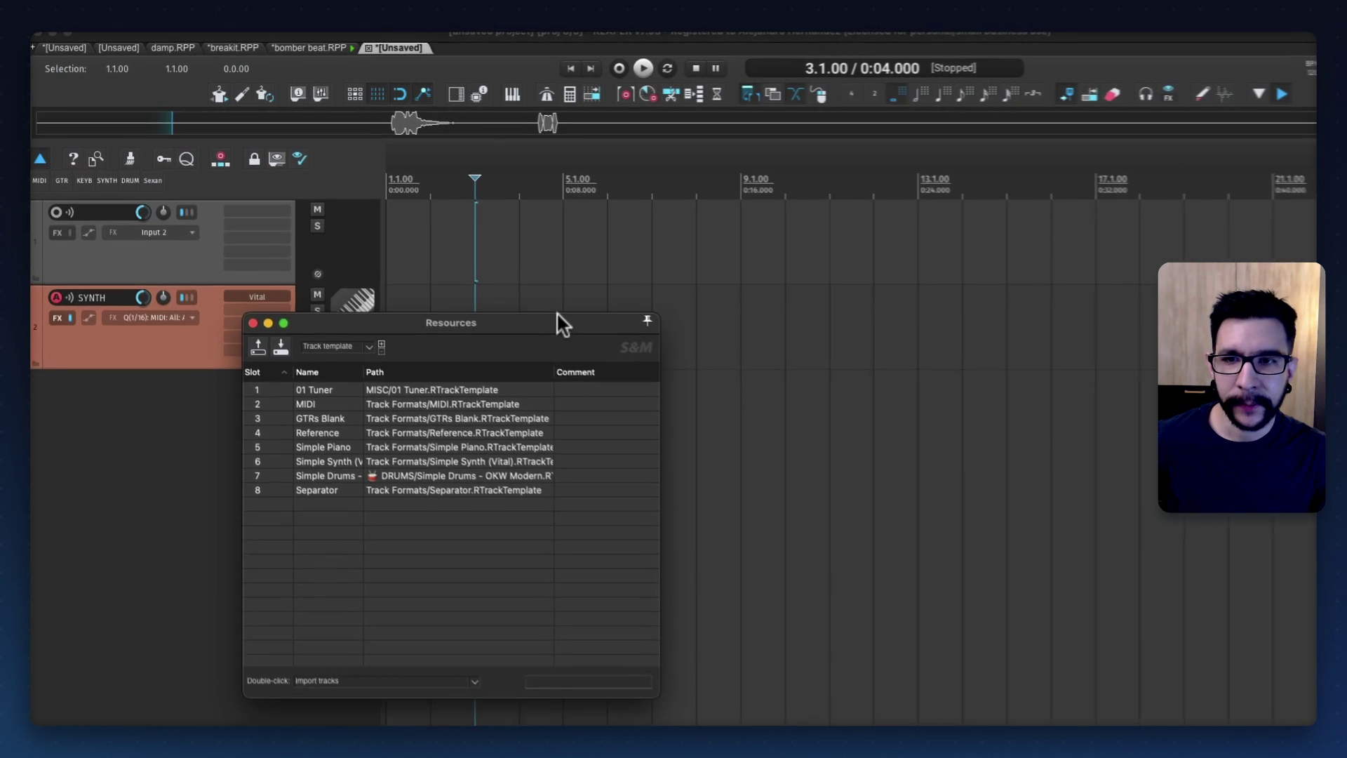
left_click_drag(557, 313, 620, 303)
left_click(613, 332)
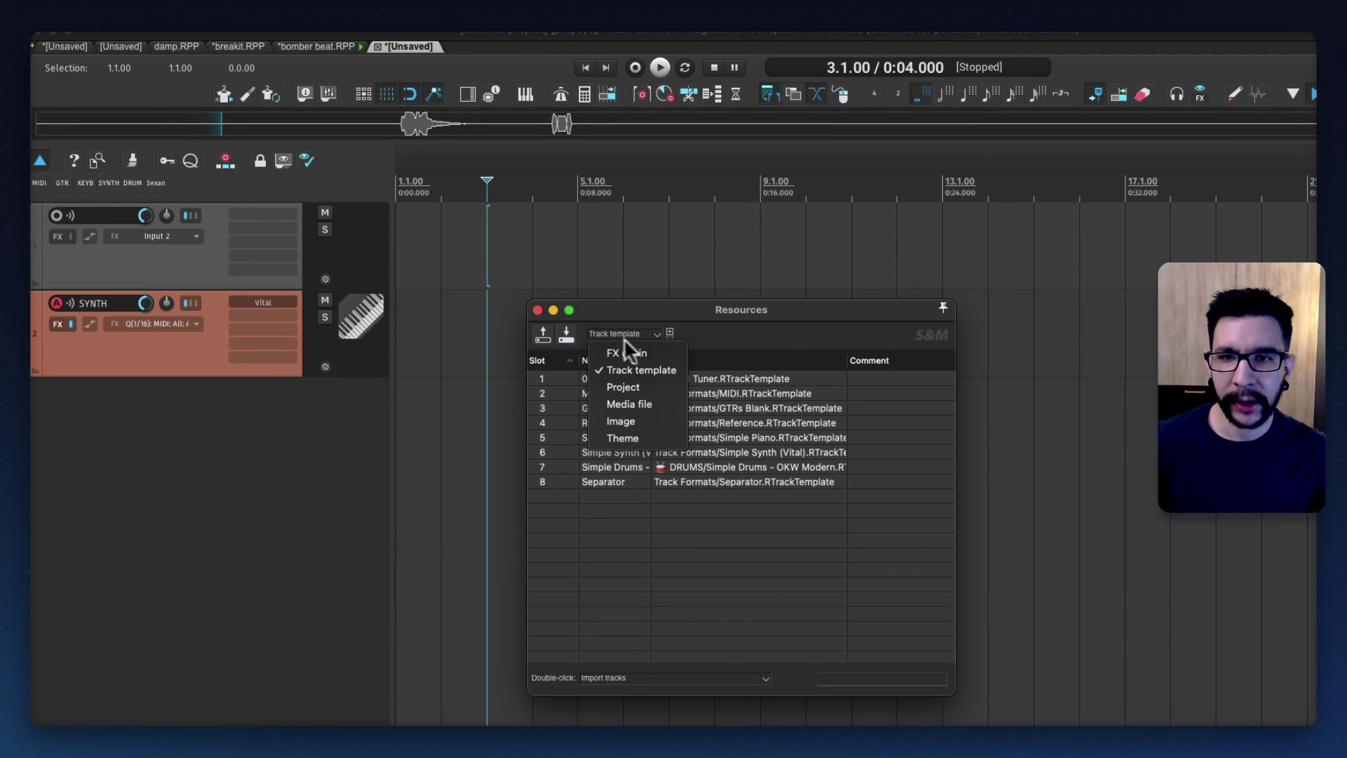
left_click(697, 315)
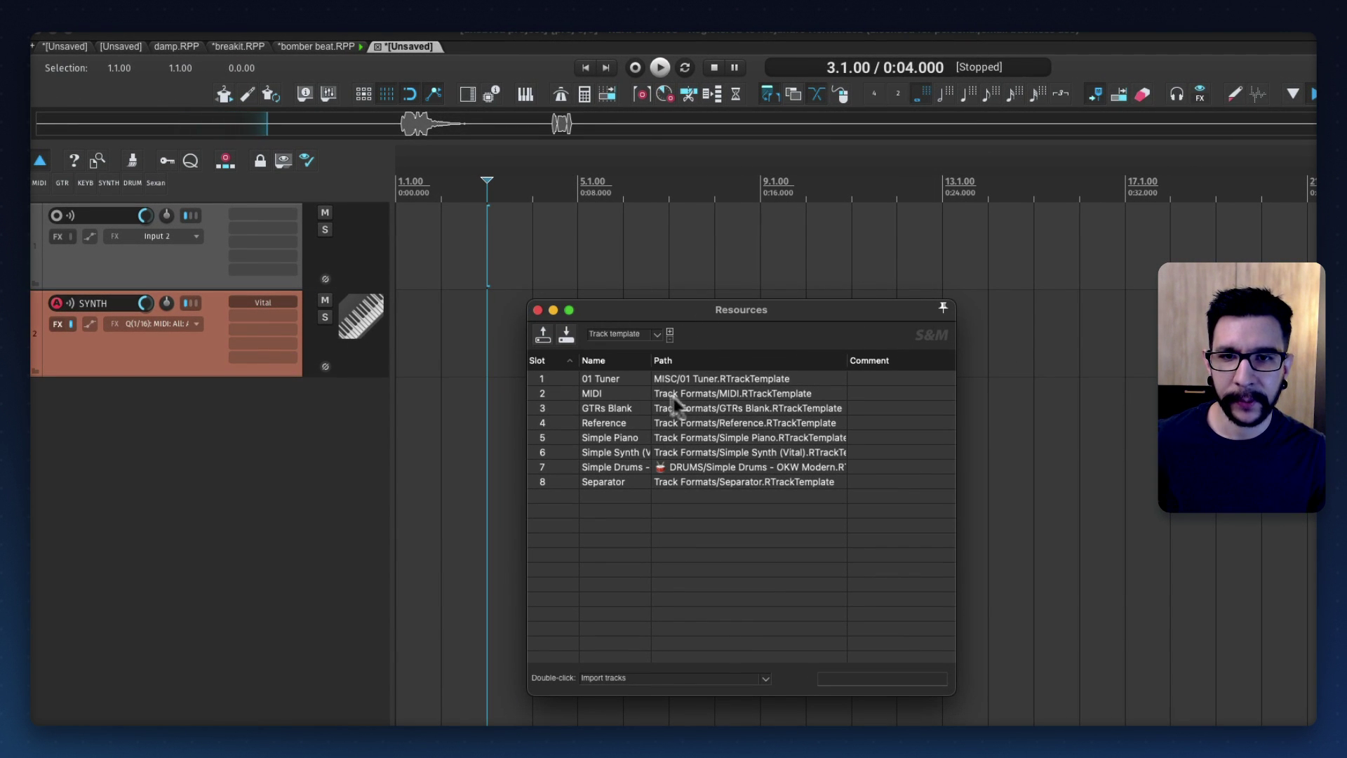
Search the action list for "track template", select the import action for slot 2, and close the Actions and Resources windows
left_click(692, 245)
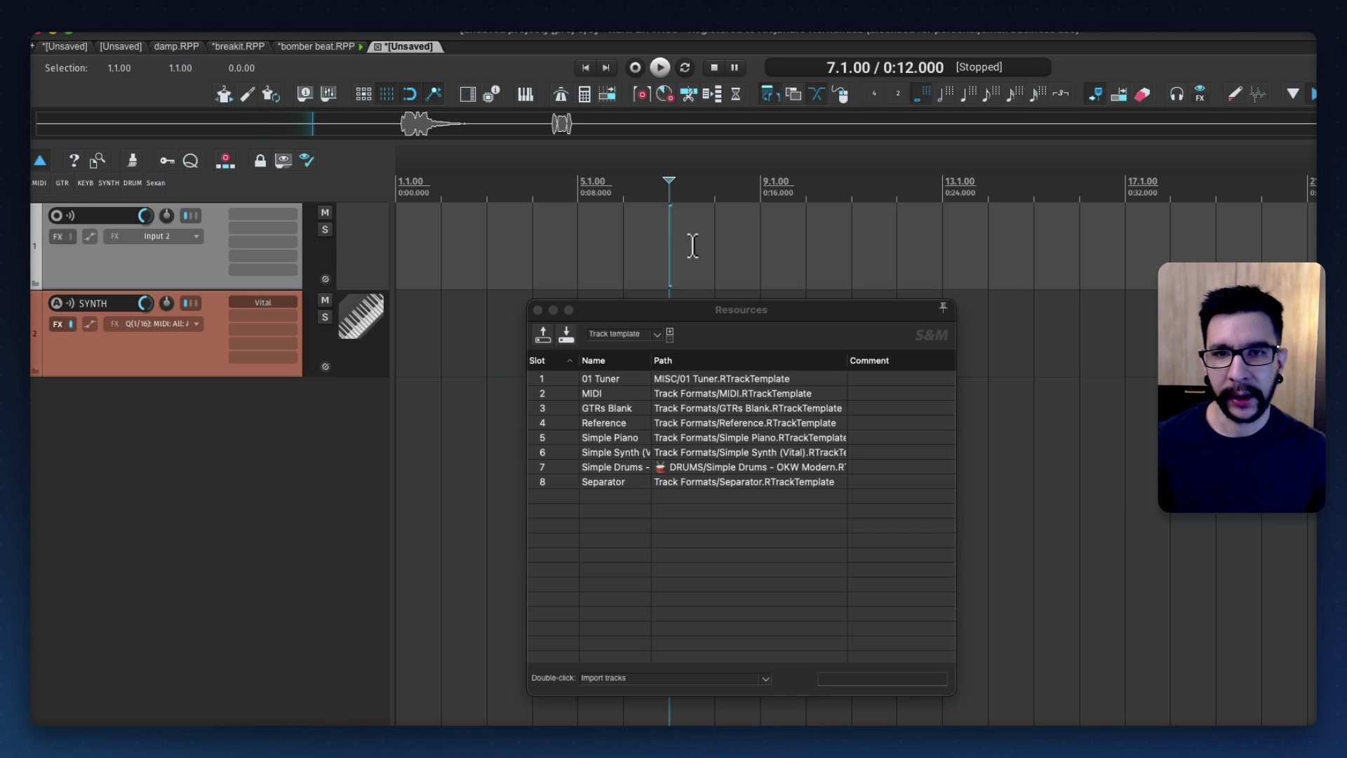
key("question")
type("track template")
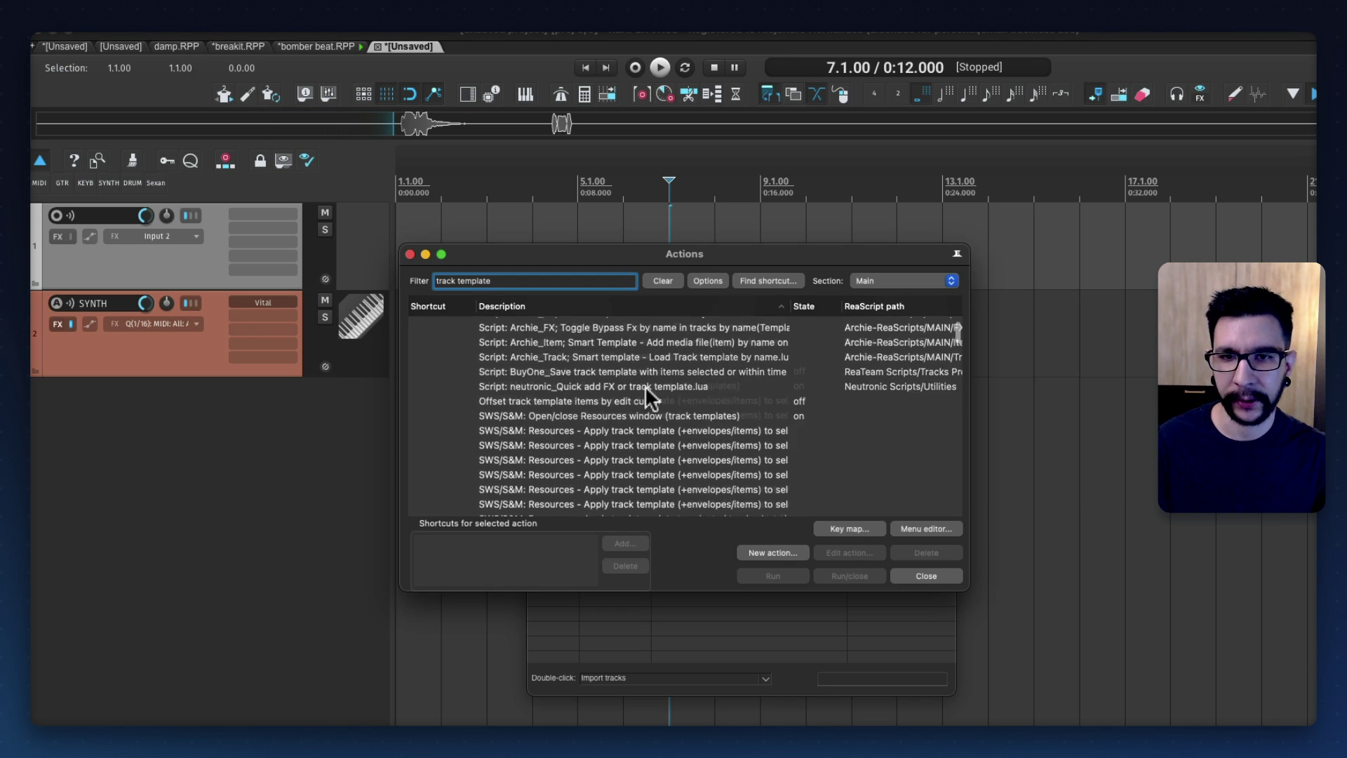
scroll(646, 385, "down", 10)
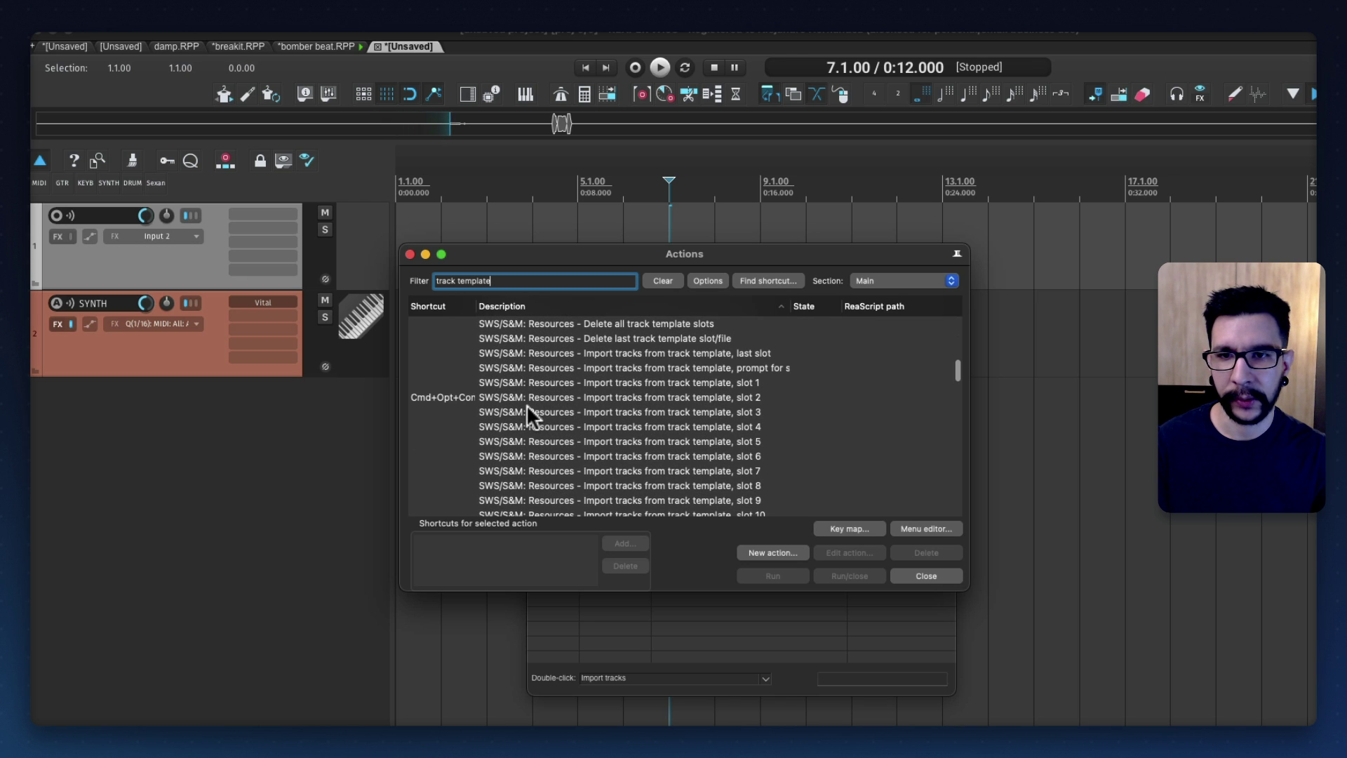
left_click(569, 398)
left_click_drag(751, 255, 894, 233)
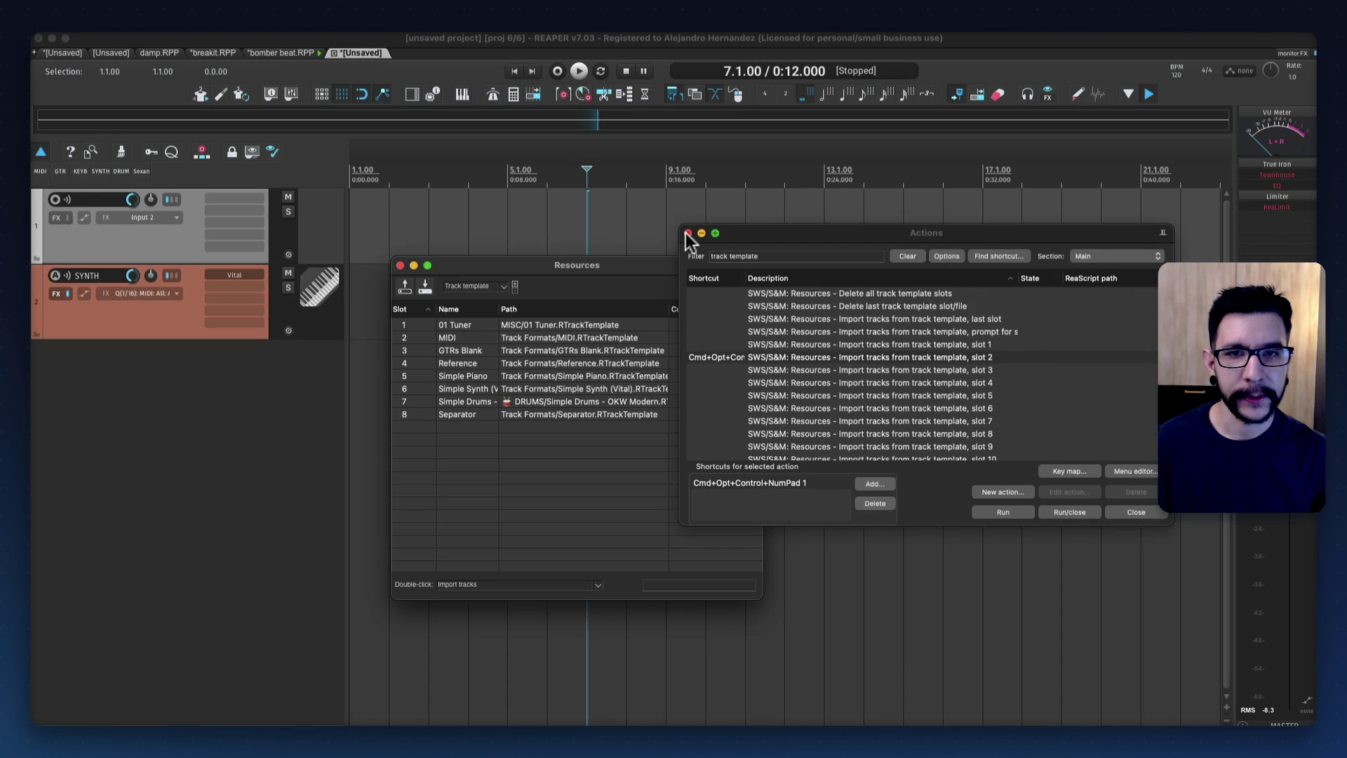
left_click(691, 232)
left_click(400, 264)
Delete the SYNTH track and insert a fresh one from the SYNTH track template
left_click(314, 280)
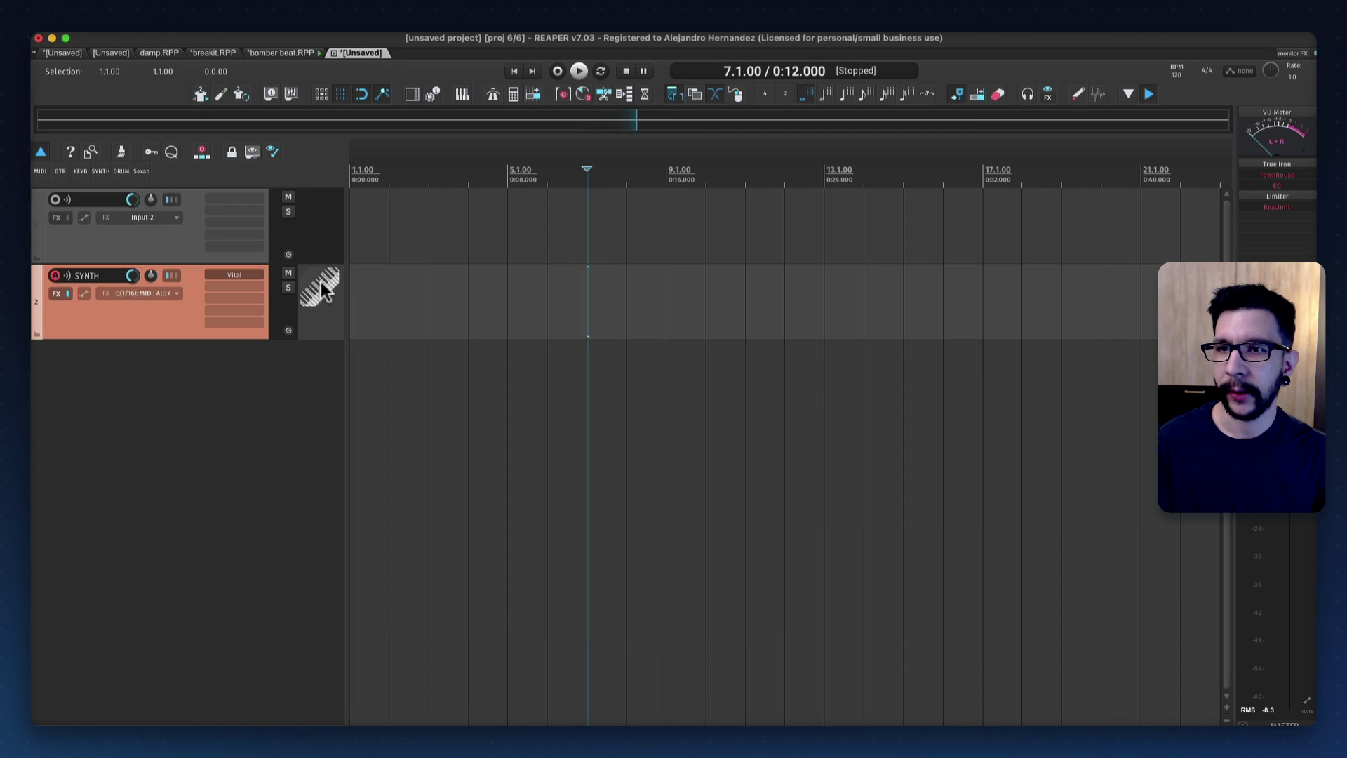
key("Delete")
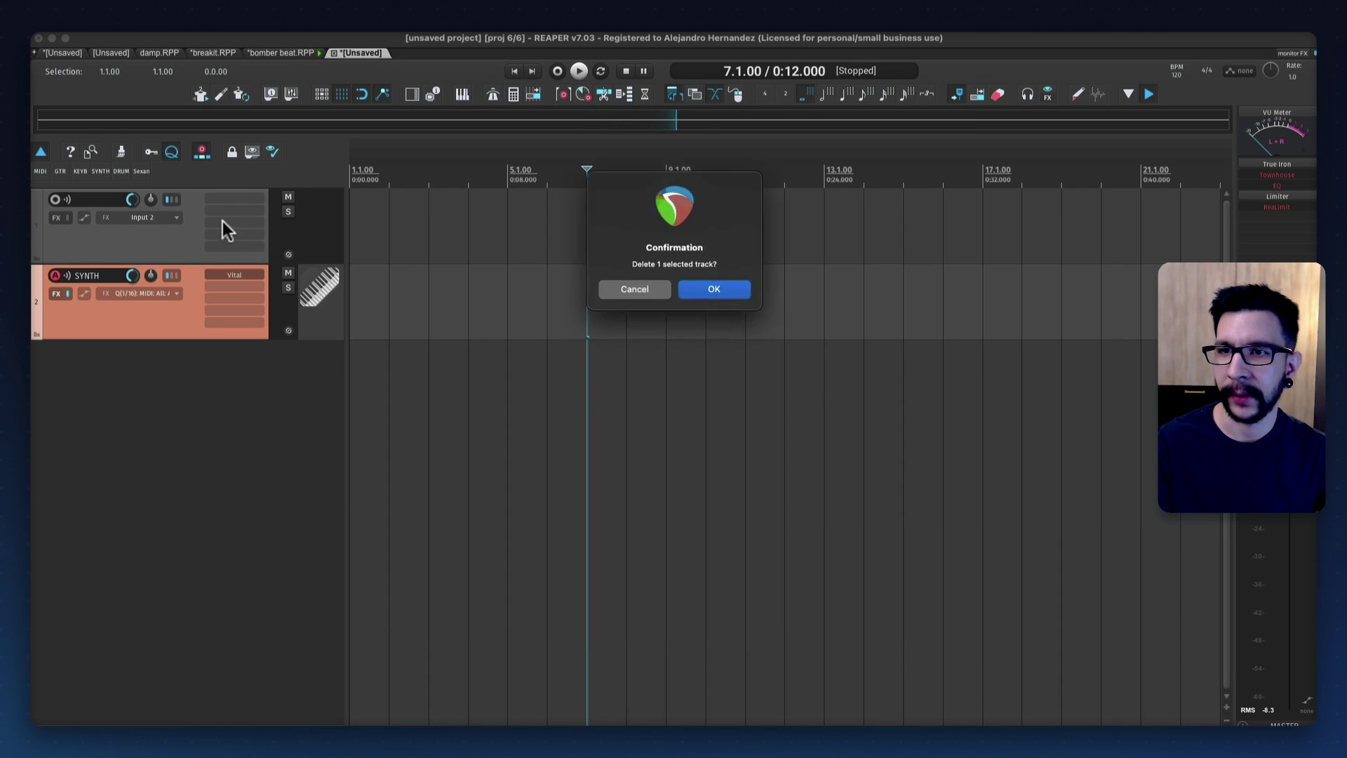
key("Return")
left_click(104, 170)
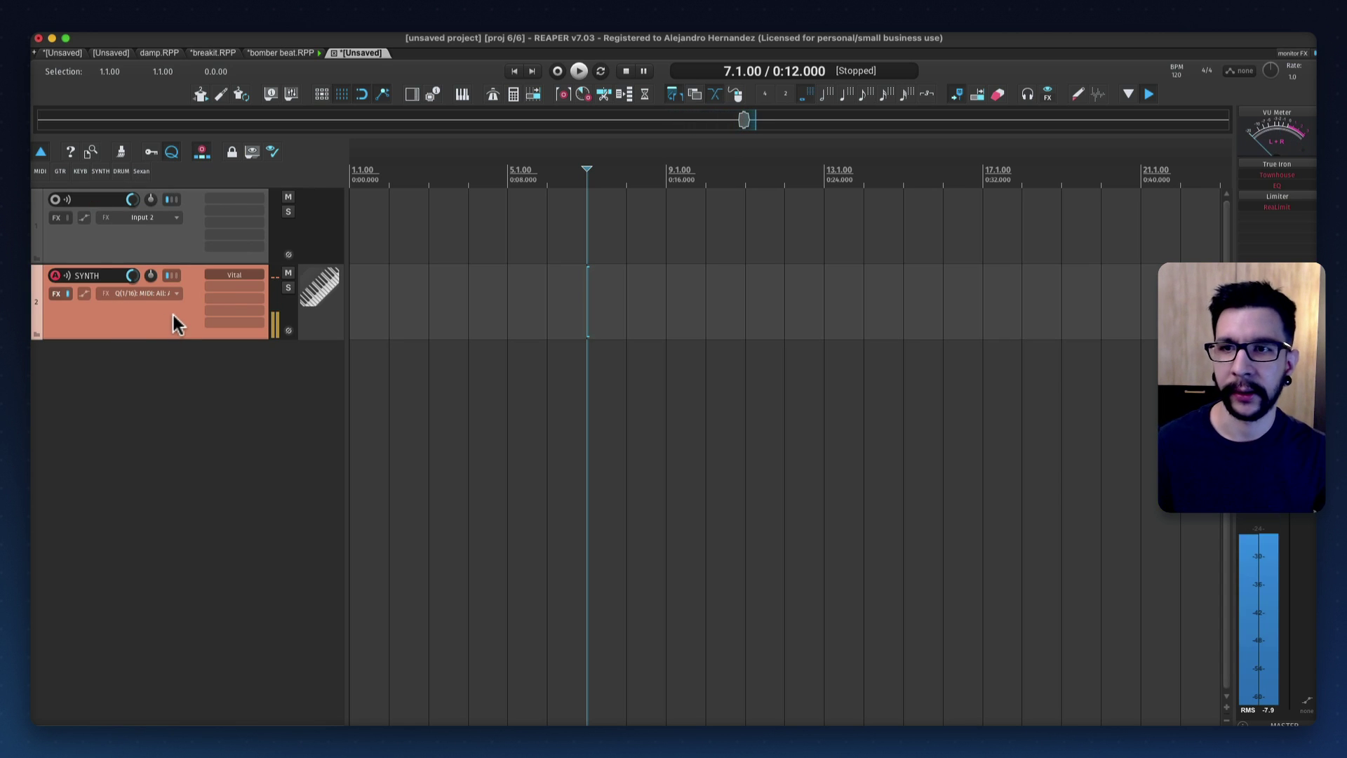
Open Vital on the SYNTH track and filter its preset browser to the Pad style
left_click(226, 309)
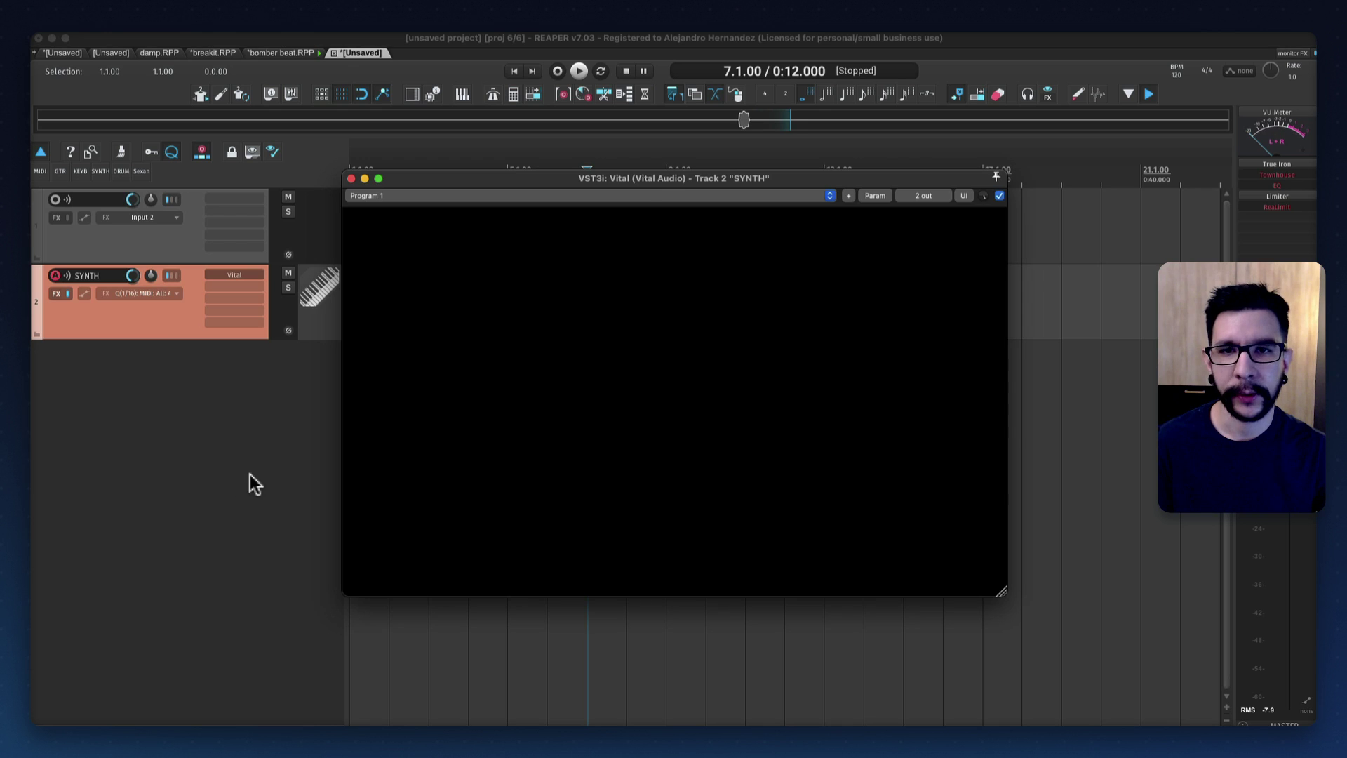
left_click_drag(689, 185, 695, 245)
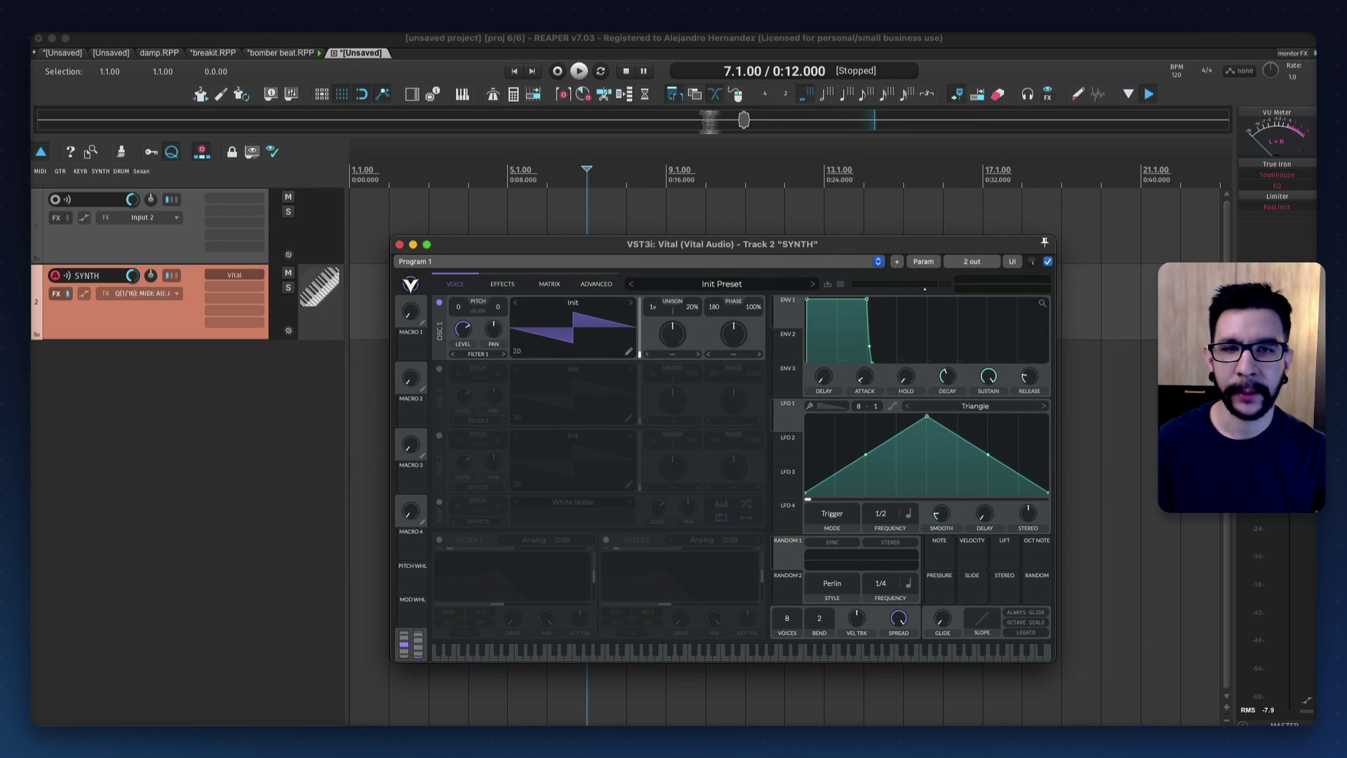
left_click(728, 282)
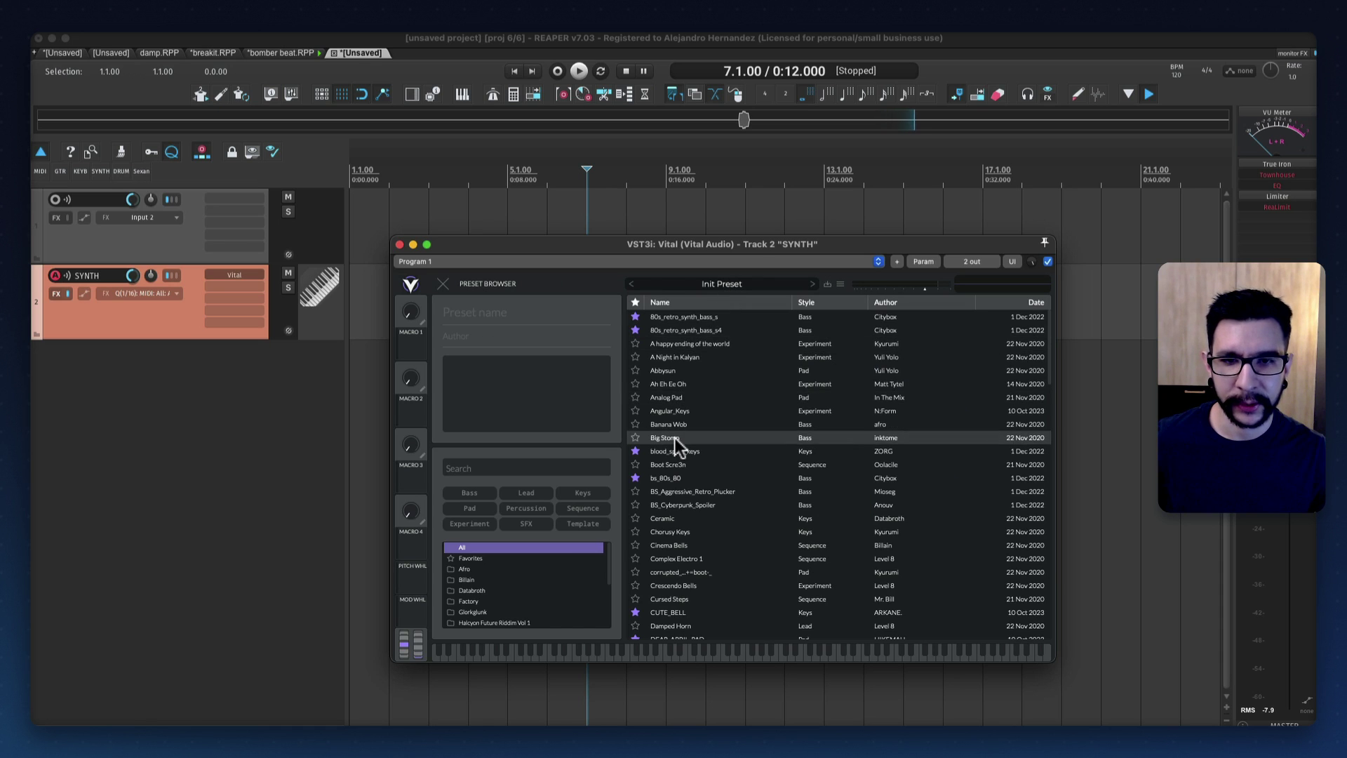
left_click(462, 511)
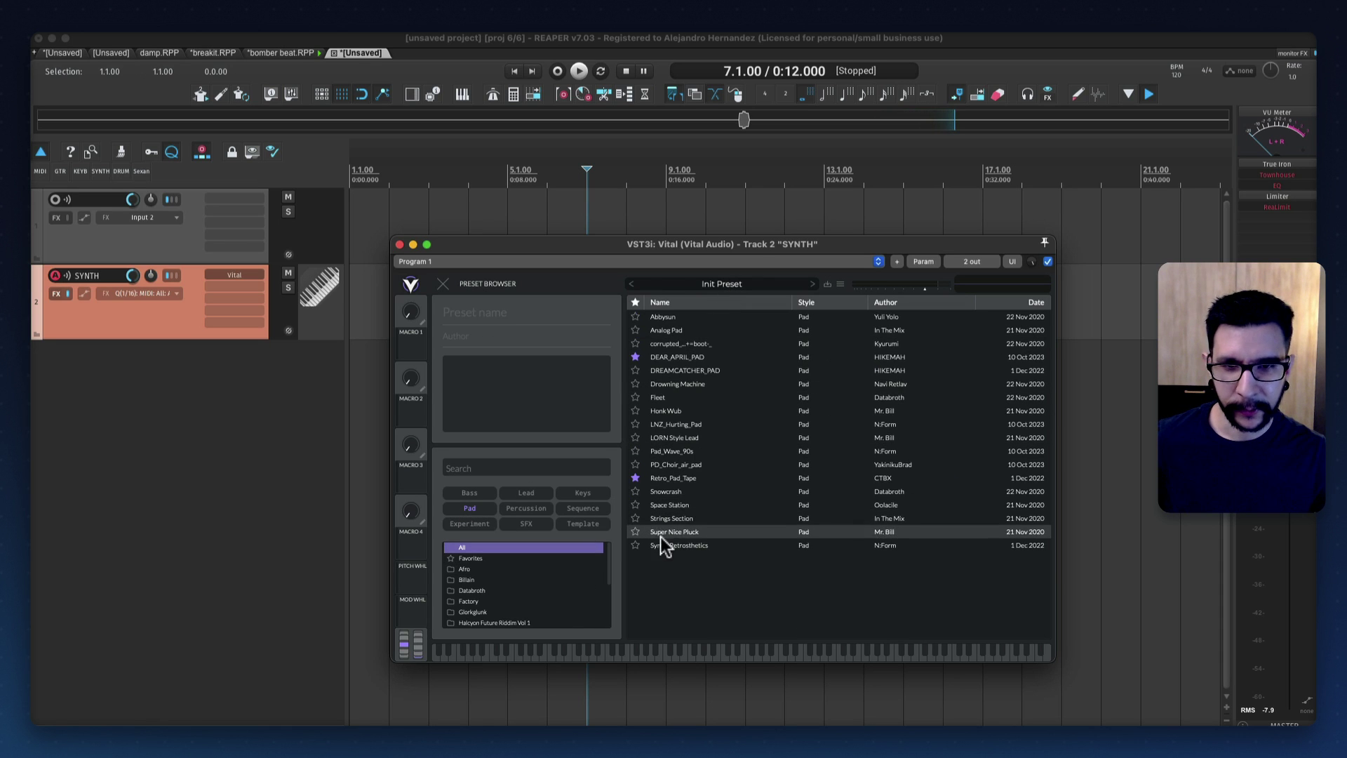
Audition the Strings Section, PD_Choir_air_pad, Retro_Pad_Tape and LNZ_Hurting_Pad presets, and load Super Nice Pluck
left_click(671, 520)
left_click(688, 465)
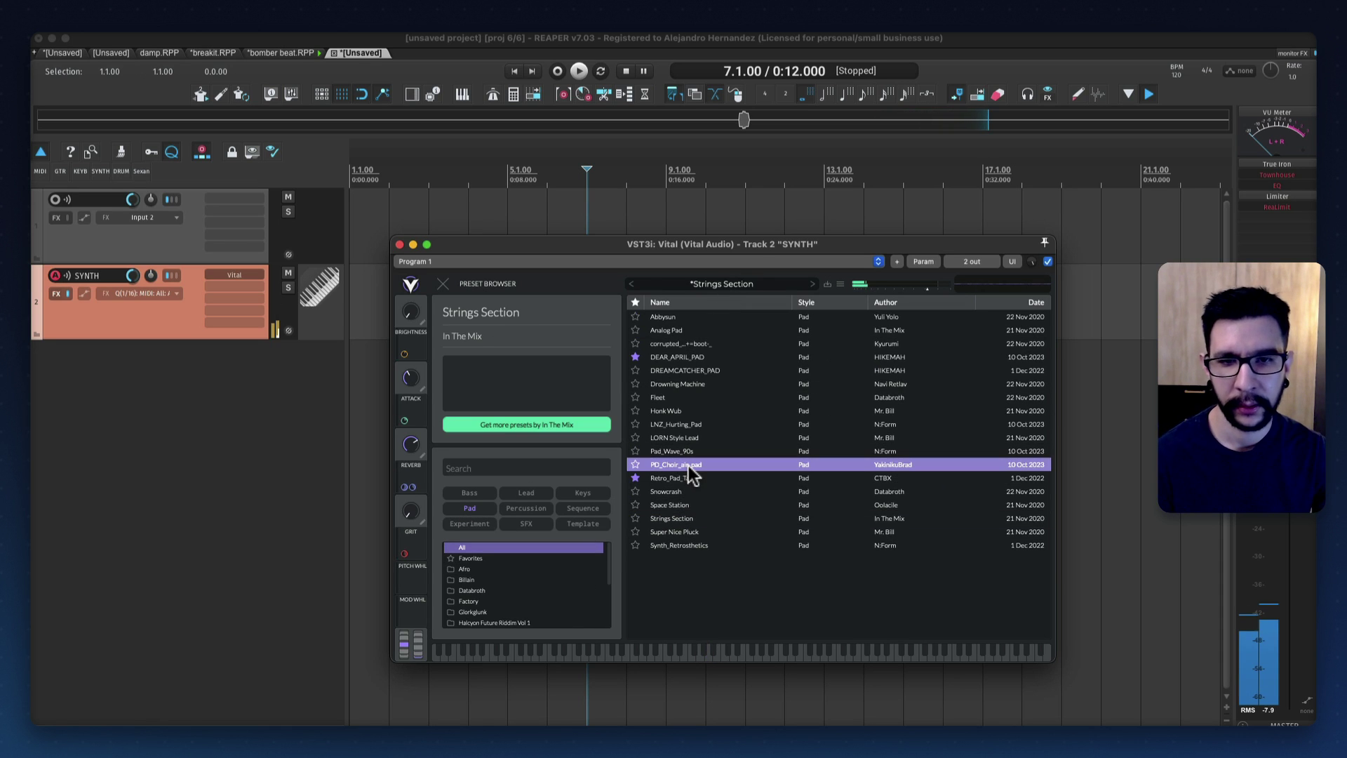
left_click(701, 479)
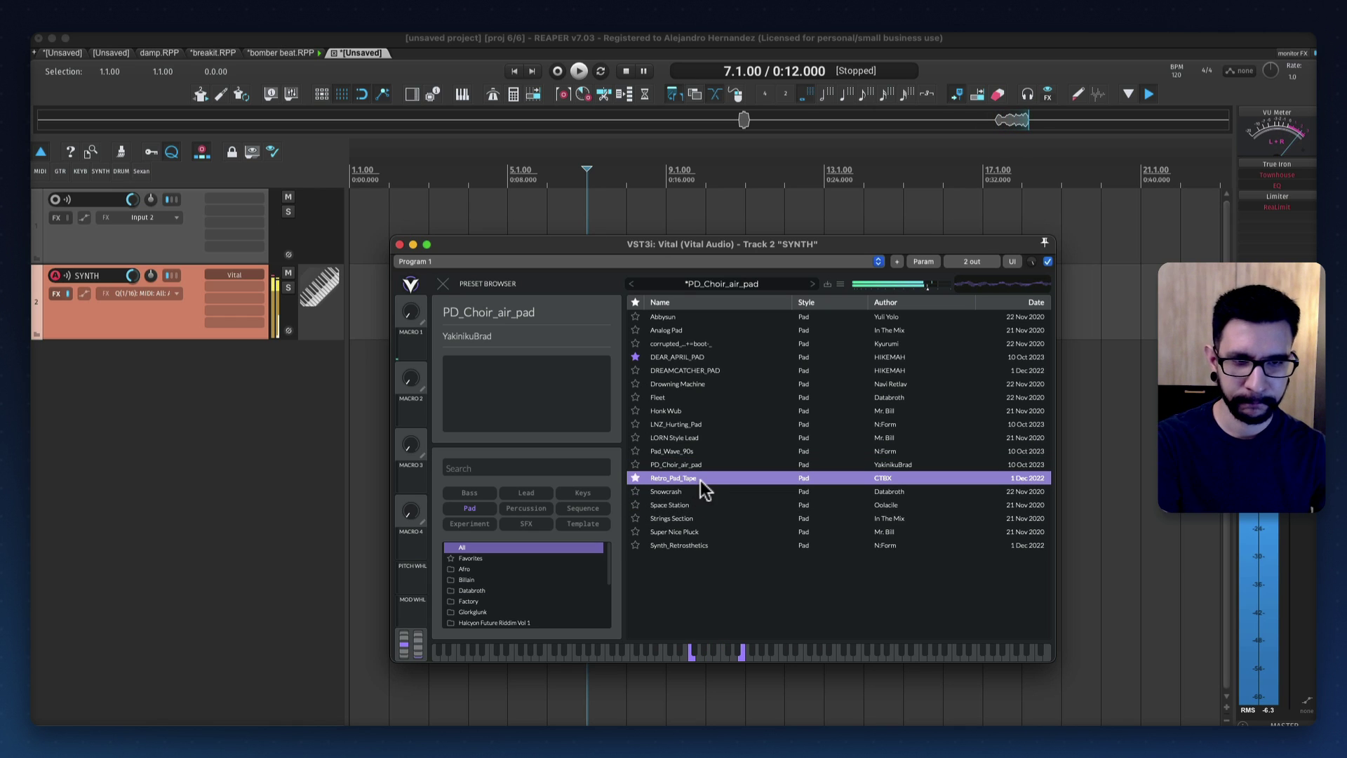
left_click(709, 424)
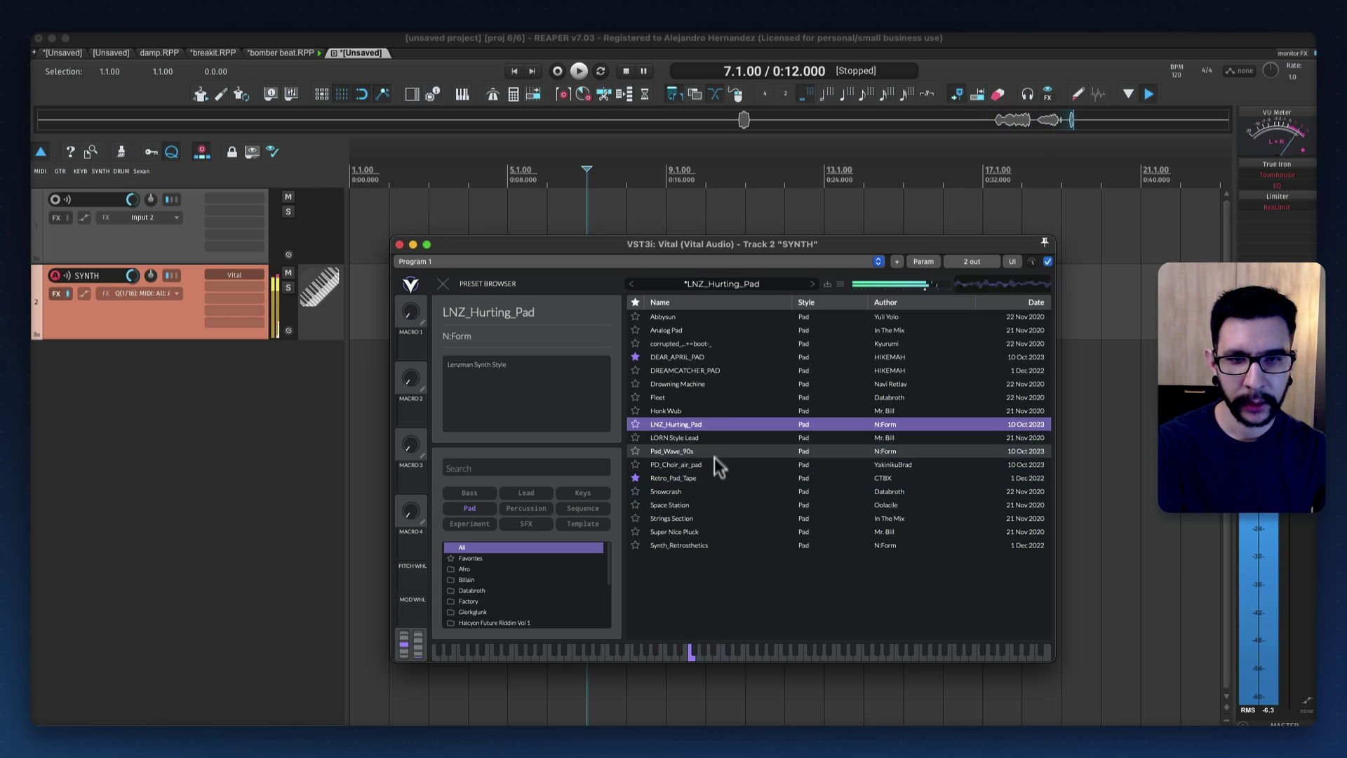
left_click(689, 530)
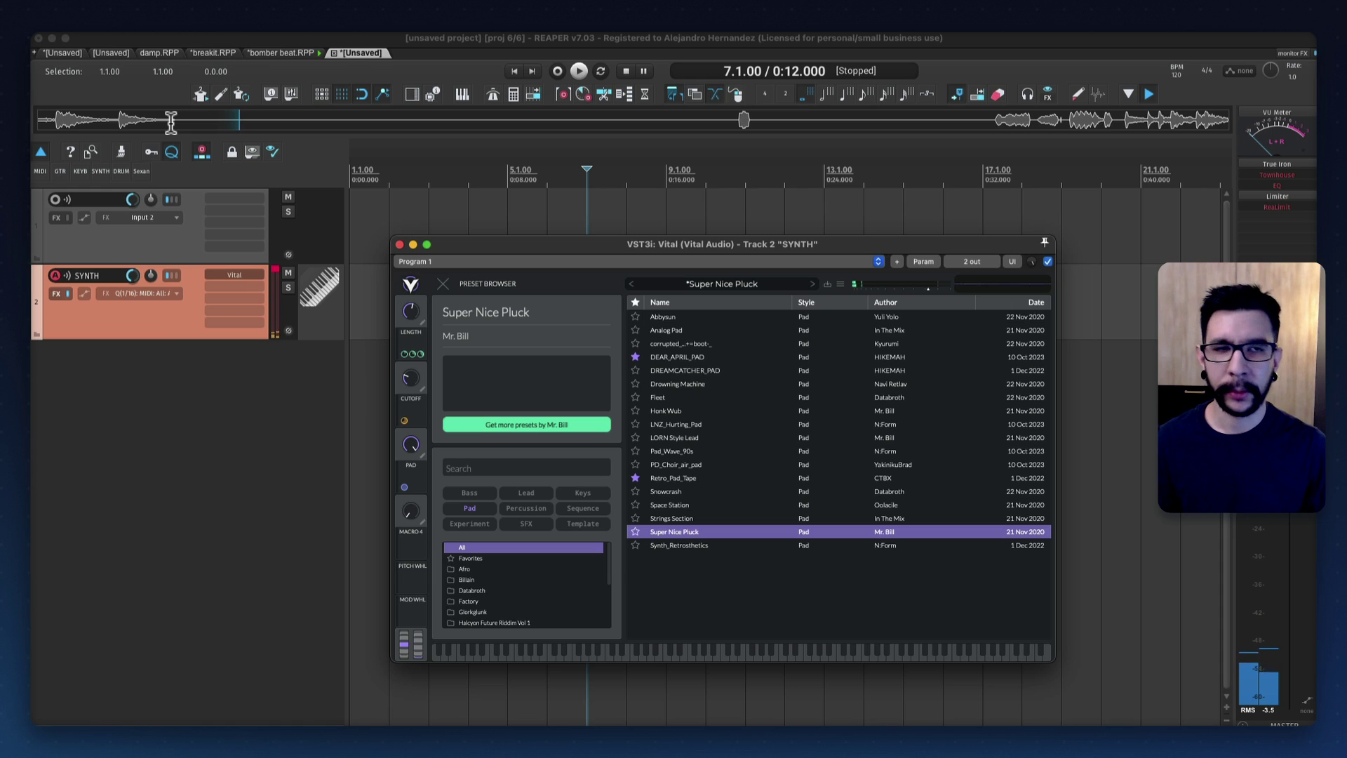
View the Global Sampler's theme options and place a captured snippet on the empty track at 4.1.00
right_click(744, 121)
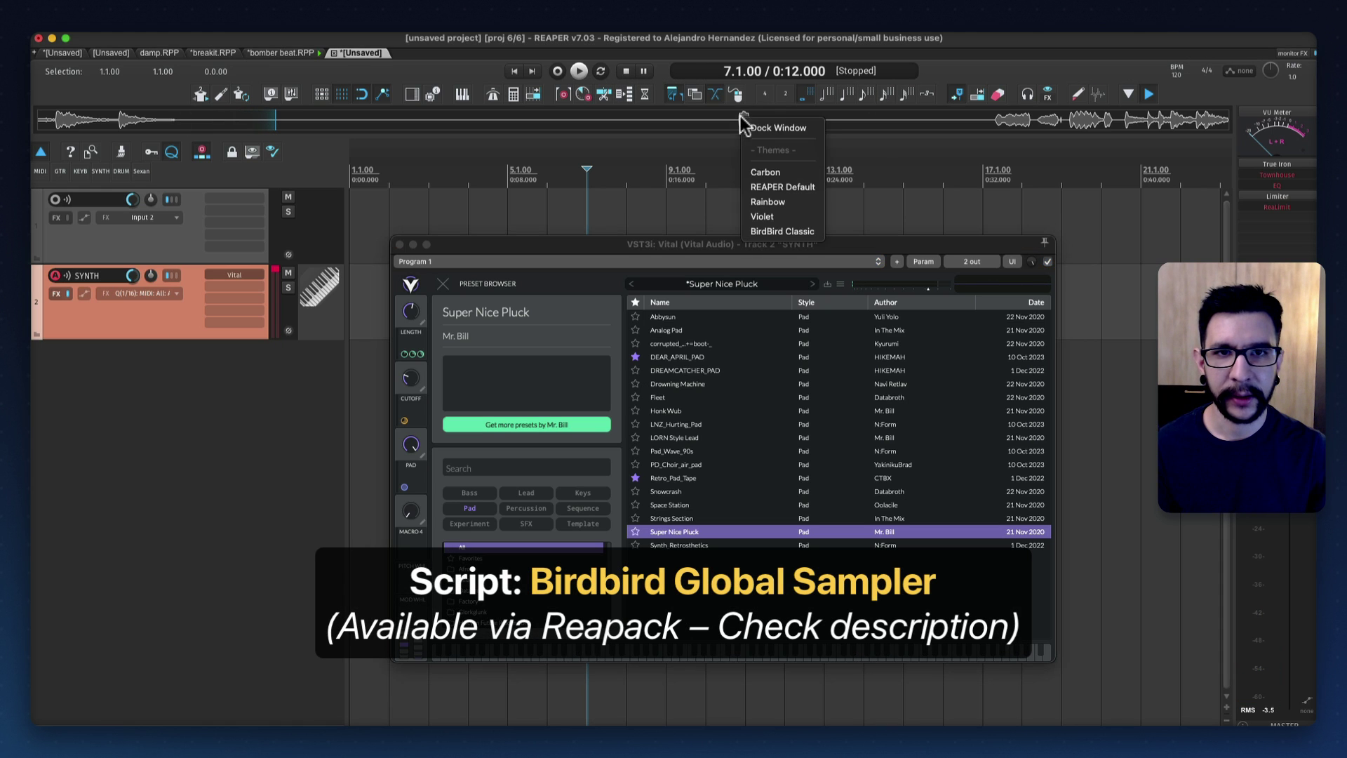
left_click(656, 149)
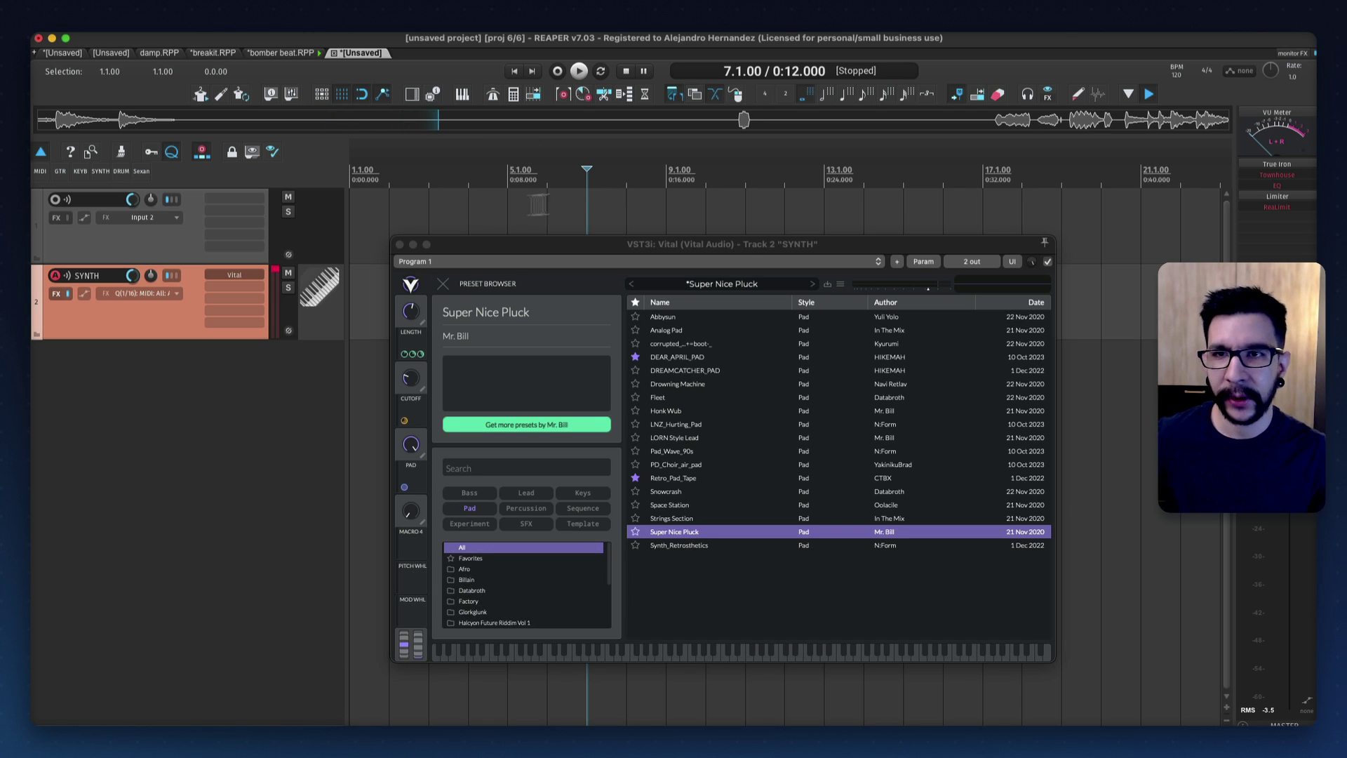
left_click_drag(119, 121, 185, 121)
left_click_drag(333, 188, 487, 361)
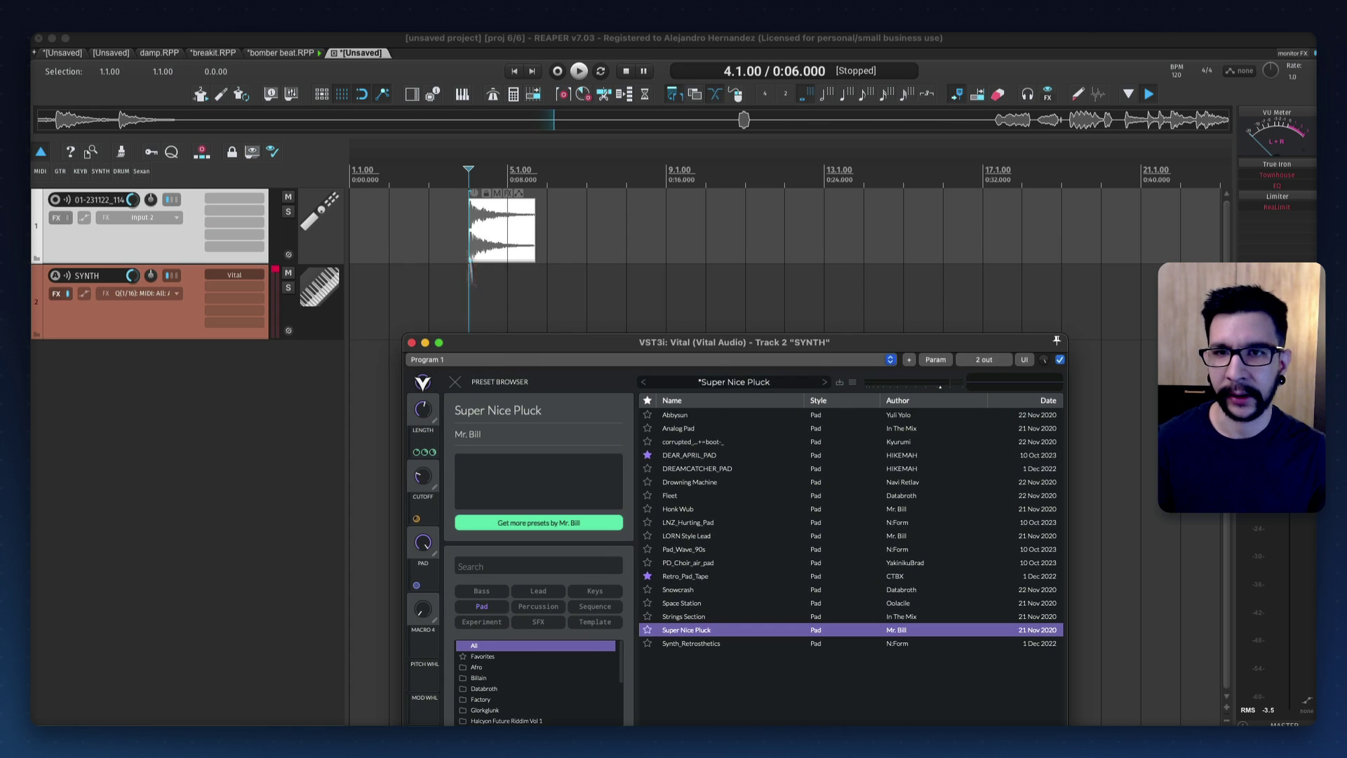
Delete the placed audio snippet and the track above SYNTH that held it
left_click(479, 231)
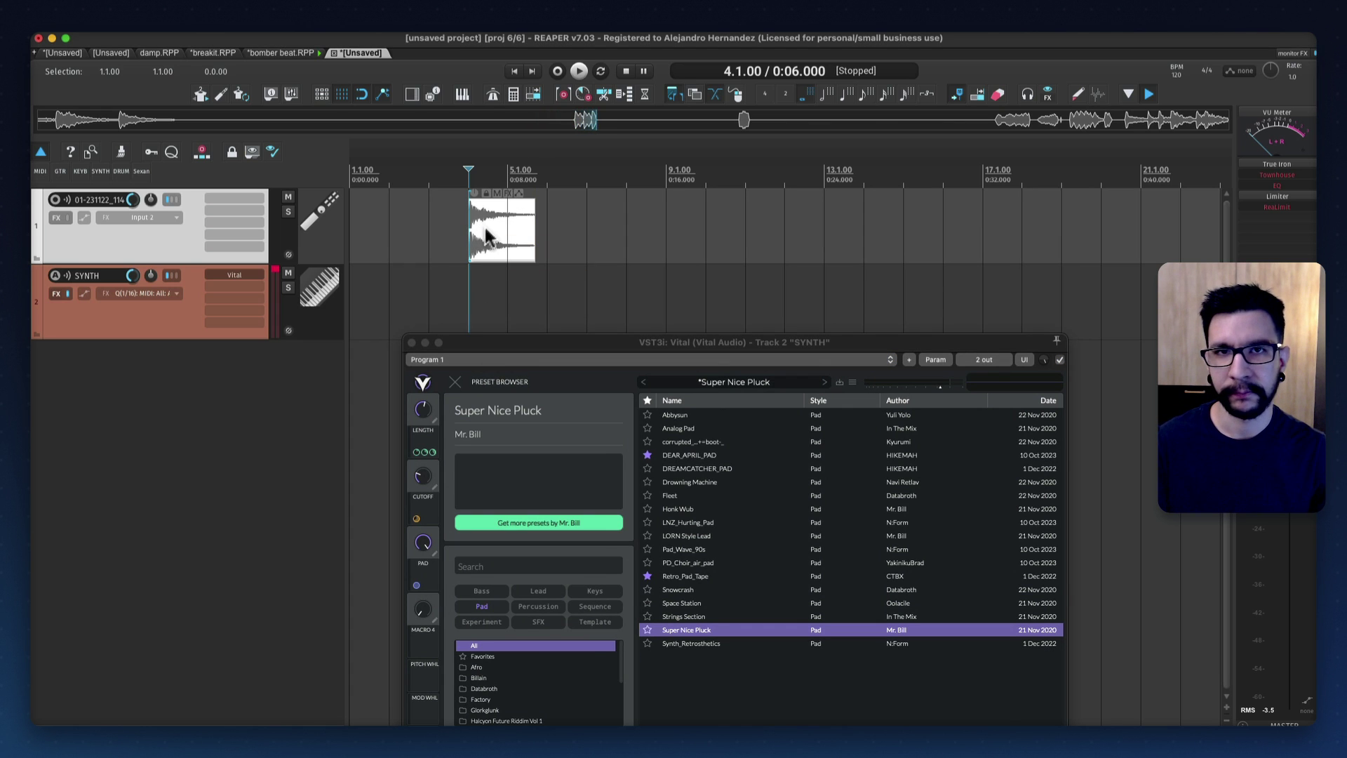
key("Delete")
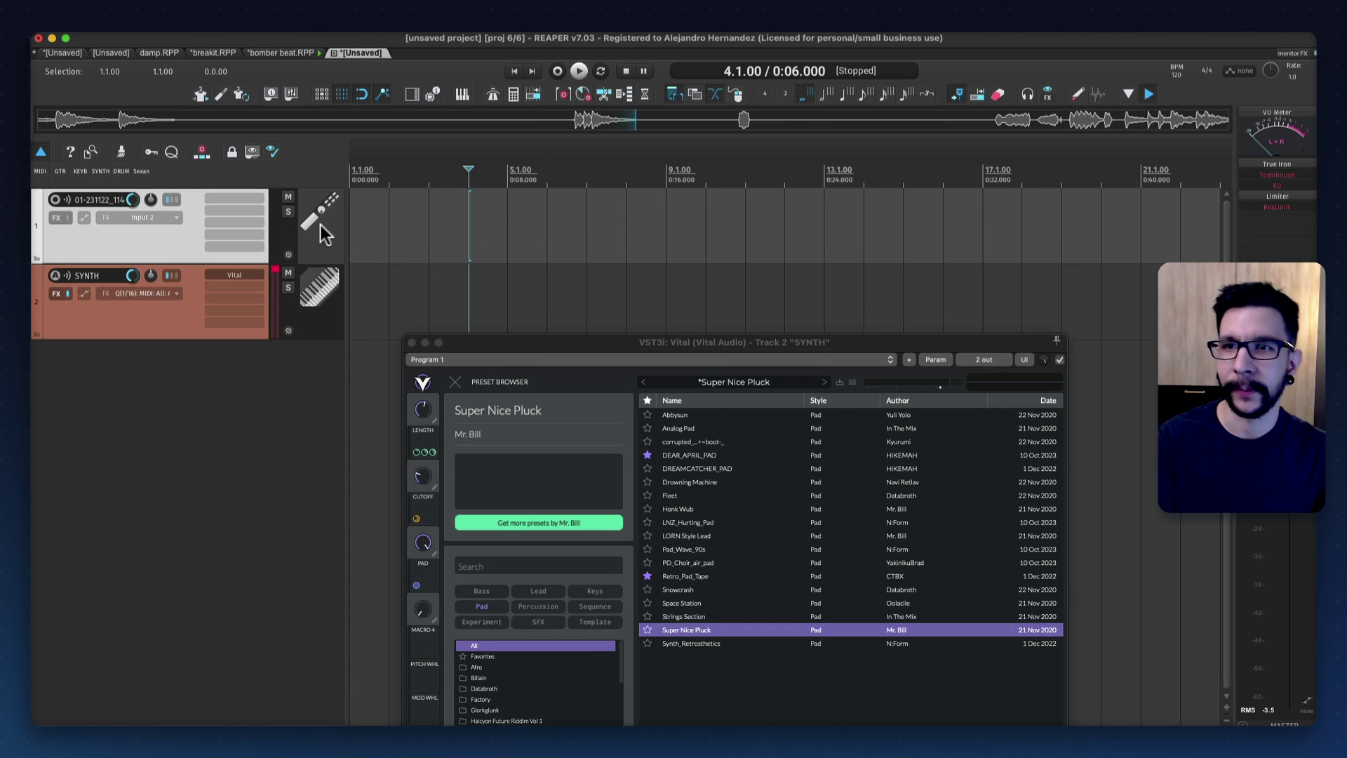
key("Delete")
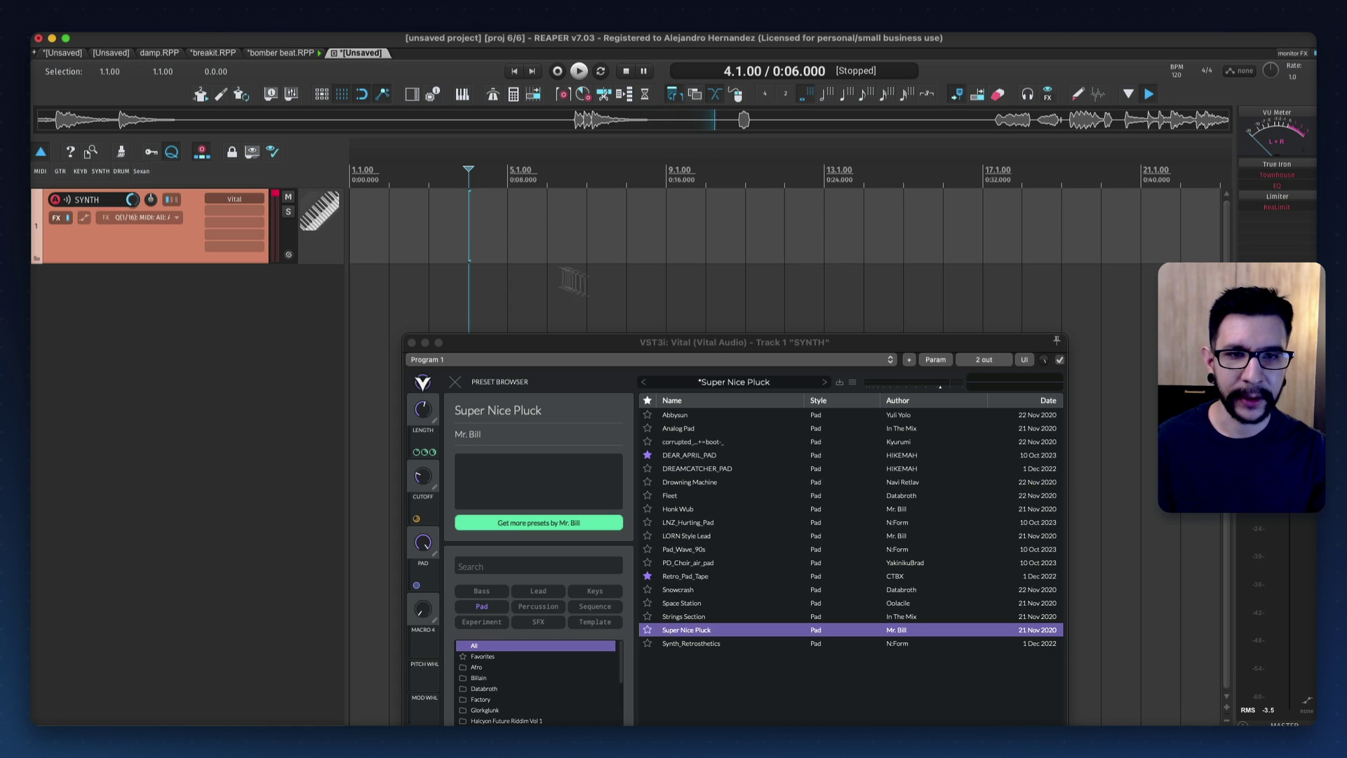
Play Super Nice Pluck in Vital, select a captured snippet in the Global Sampler, and place it on the SYNTH track at 3.1.00
left_click_drag(707, 338, 742, 256)
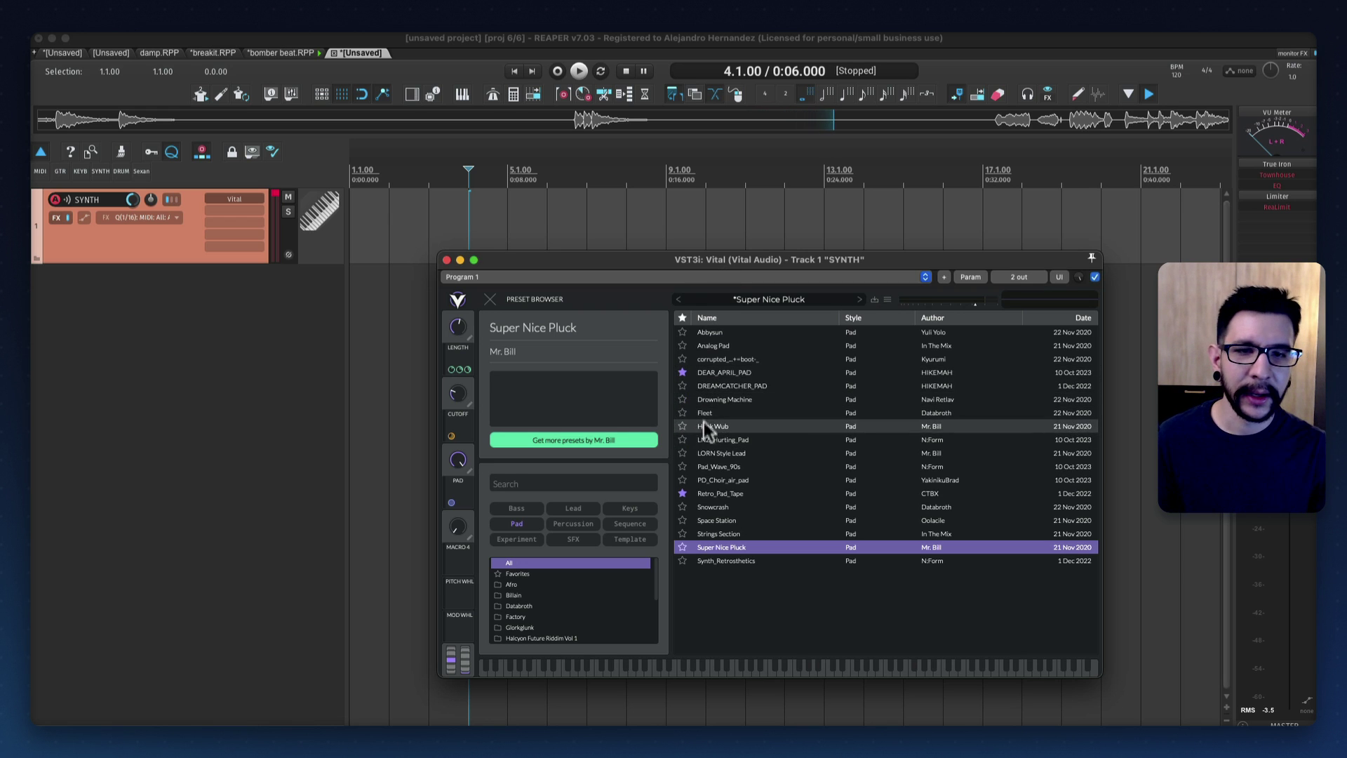
left_click(574, 121)
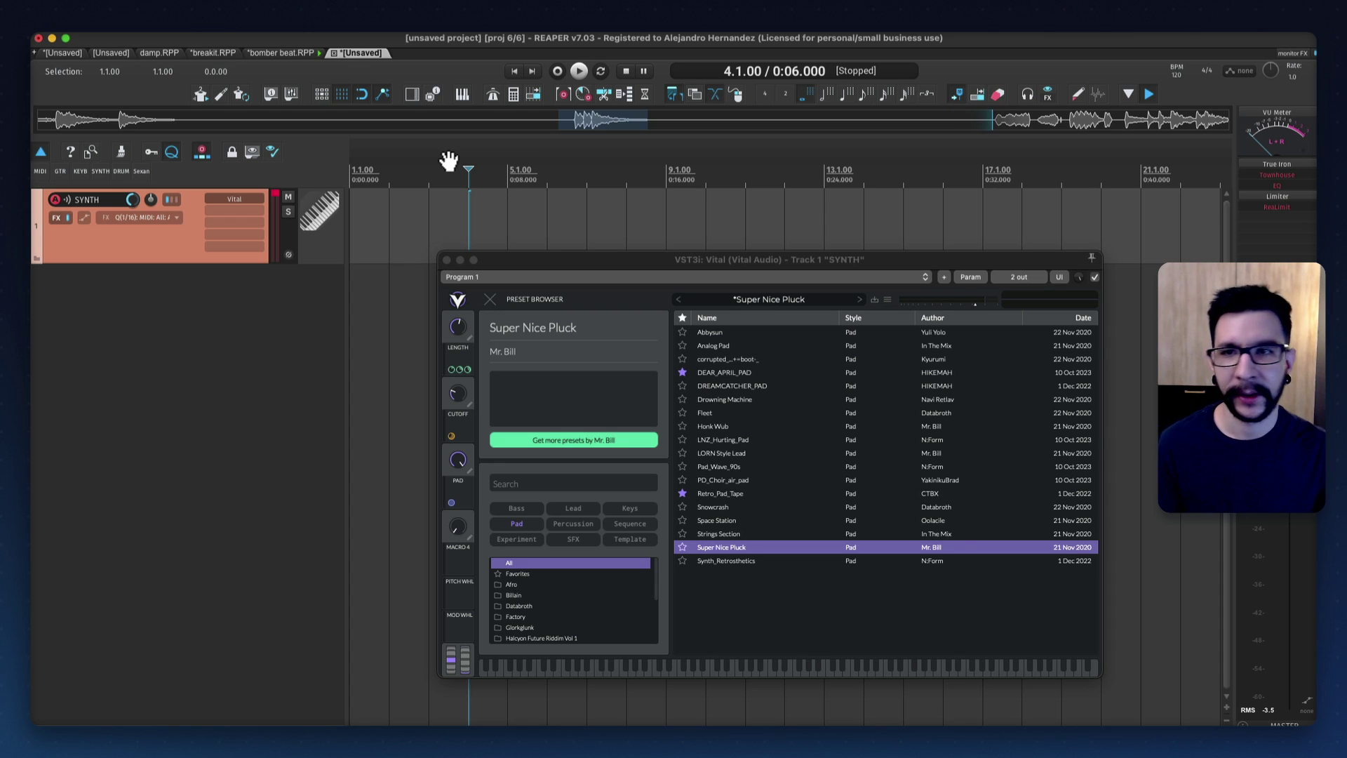
left_click_drag(667, 259, 652, 240)
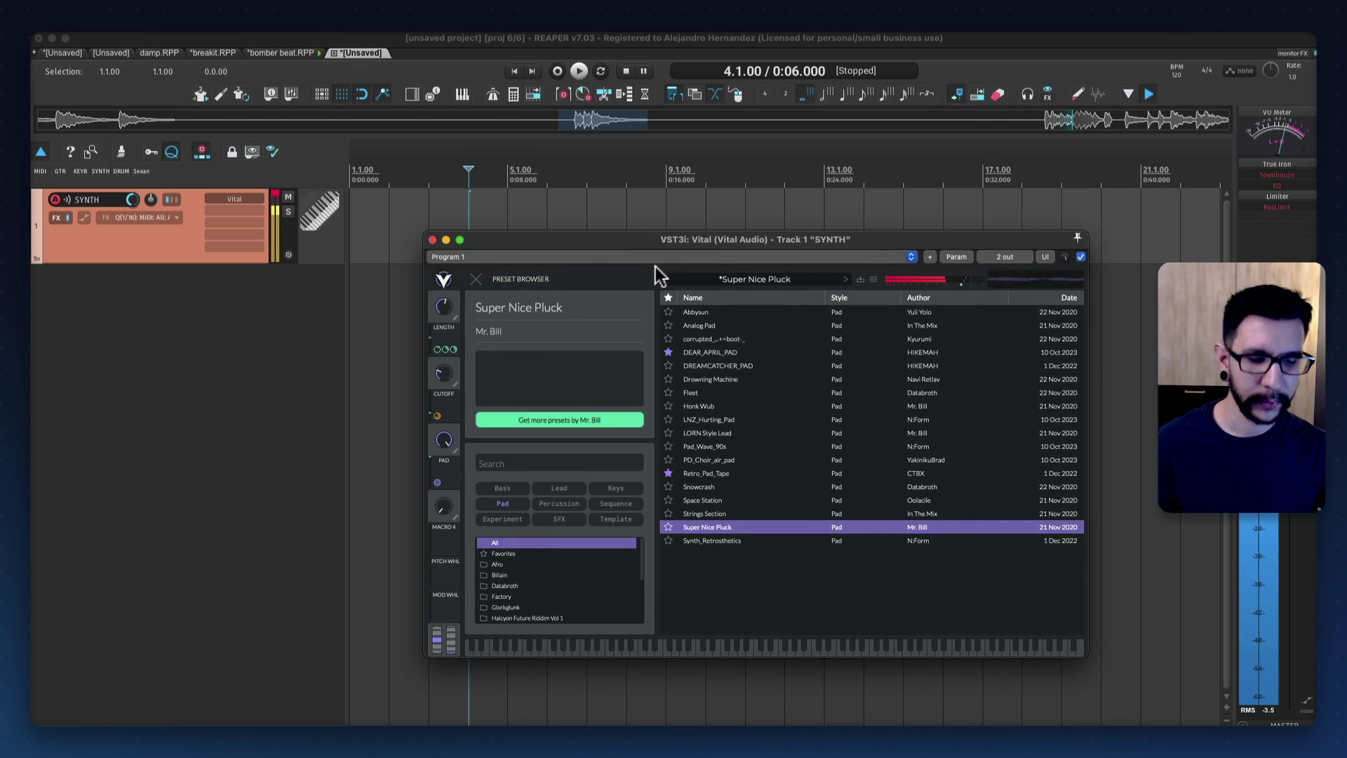
key("XF86AudioRaiseVolume")
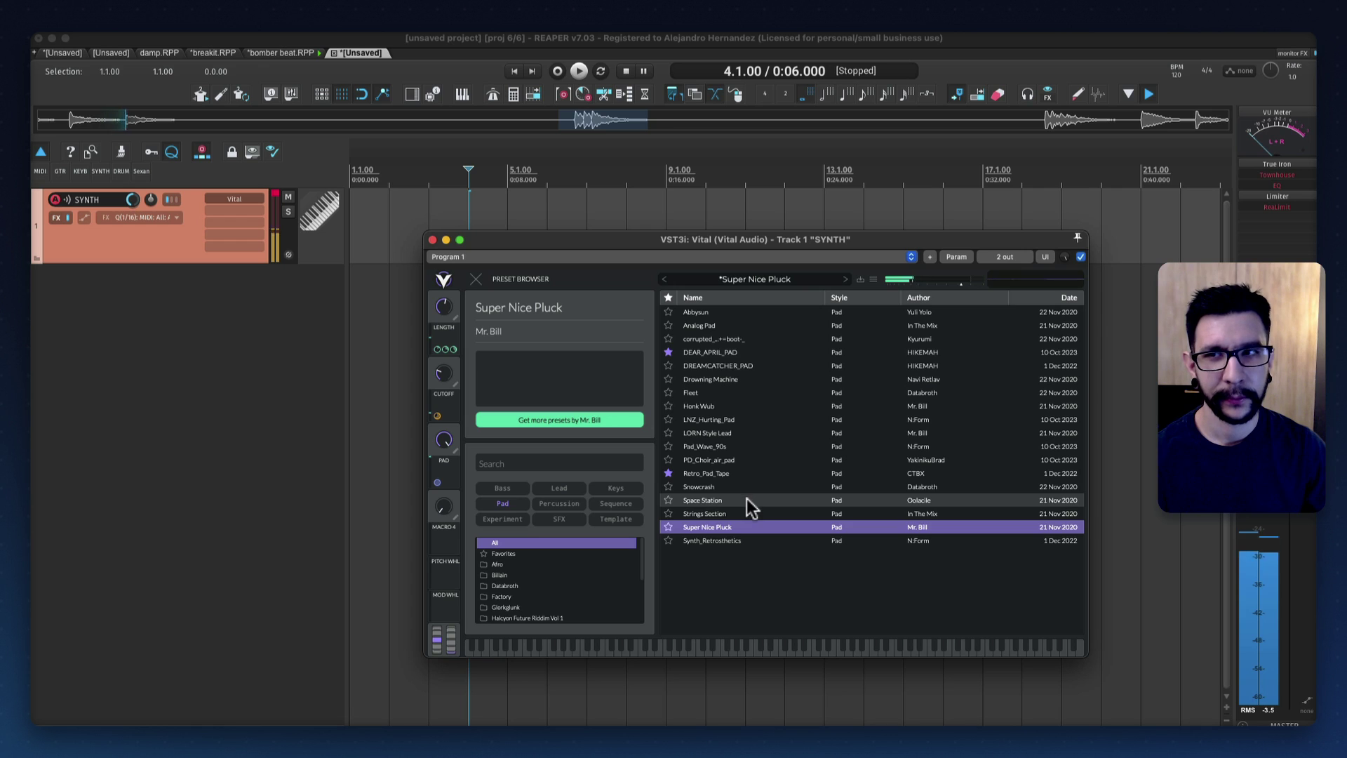
left_click(117, 119)
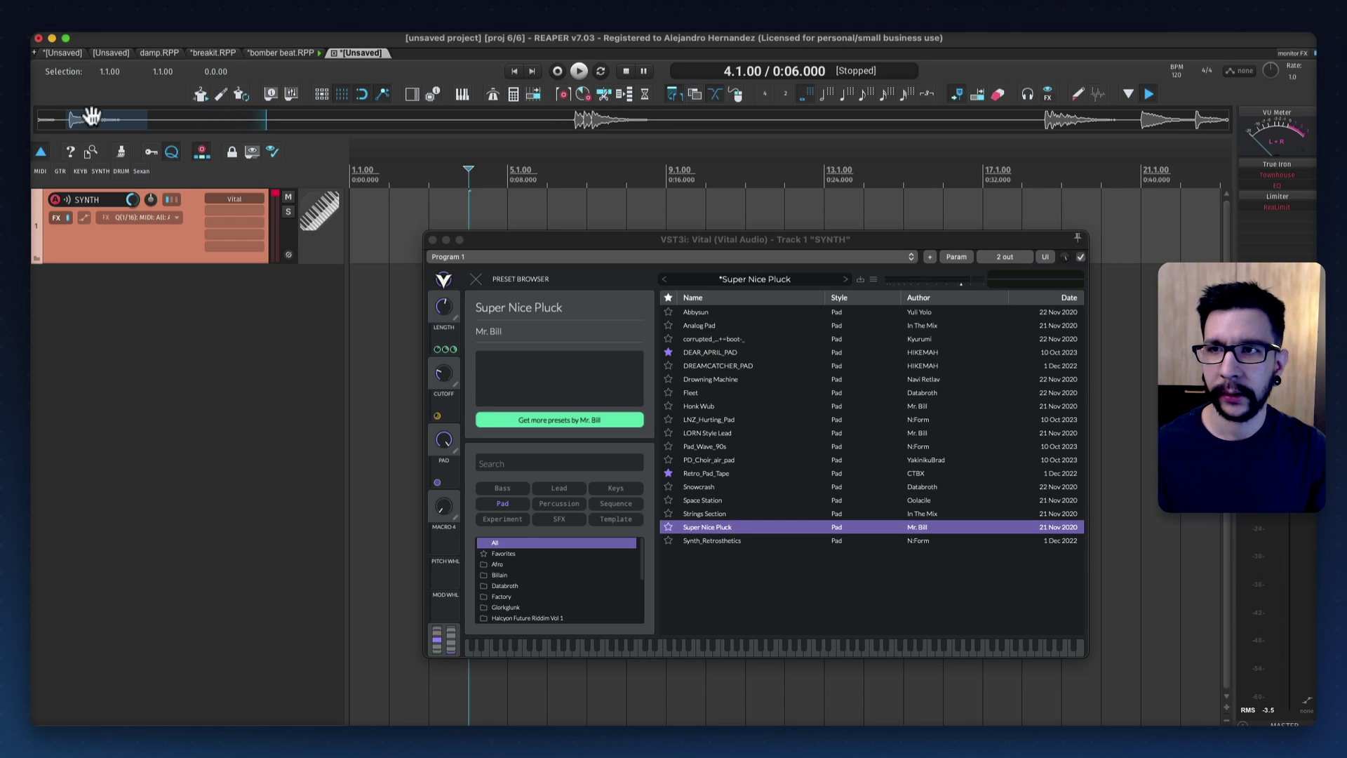
left_click(425, 219)
key("super+v")
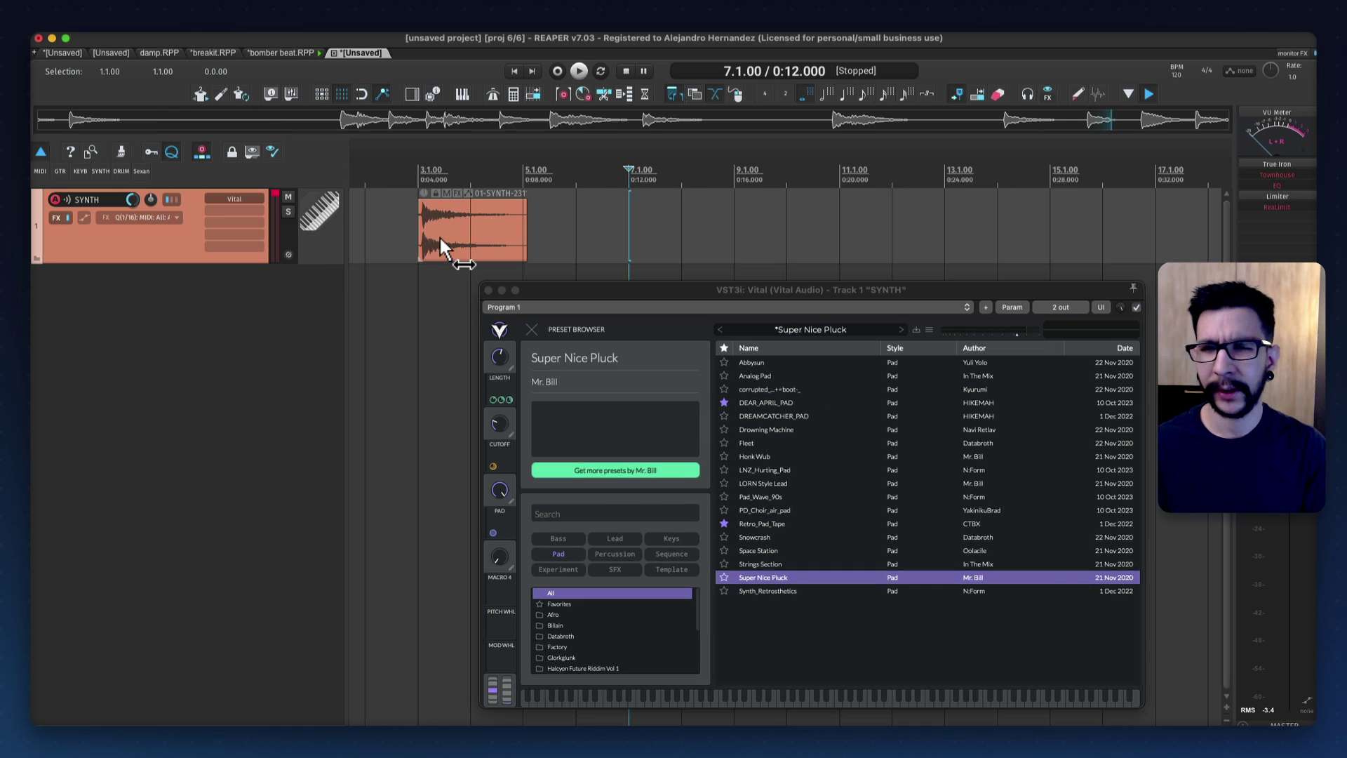
Look up the action assigned to Shift+A in the action list and select "SWS/BR: Preview media item under mouse"
key("shift+slash")
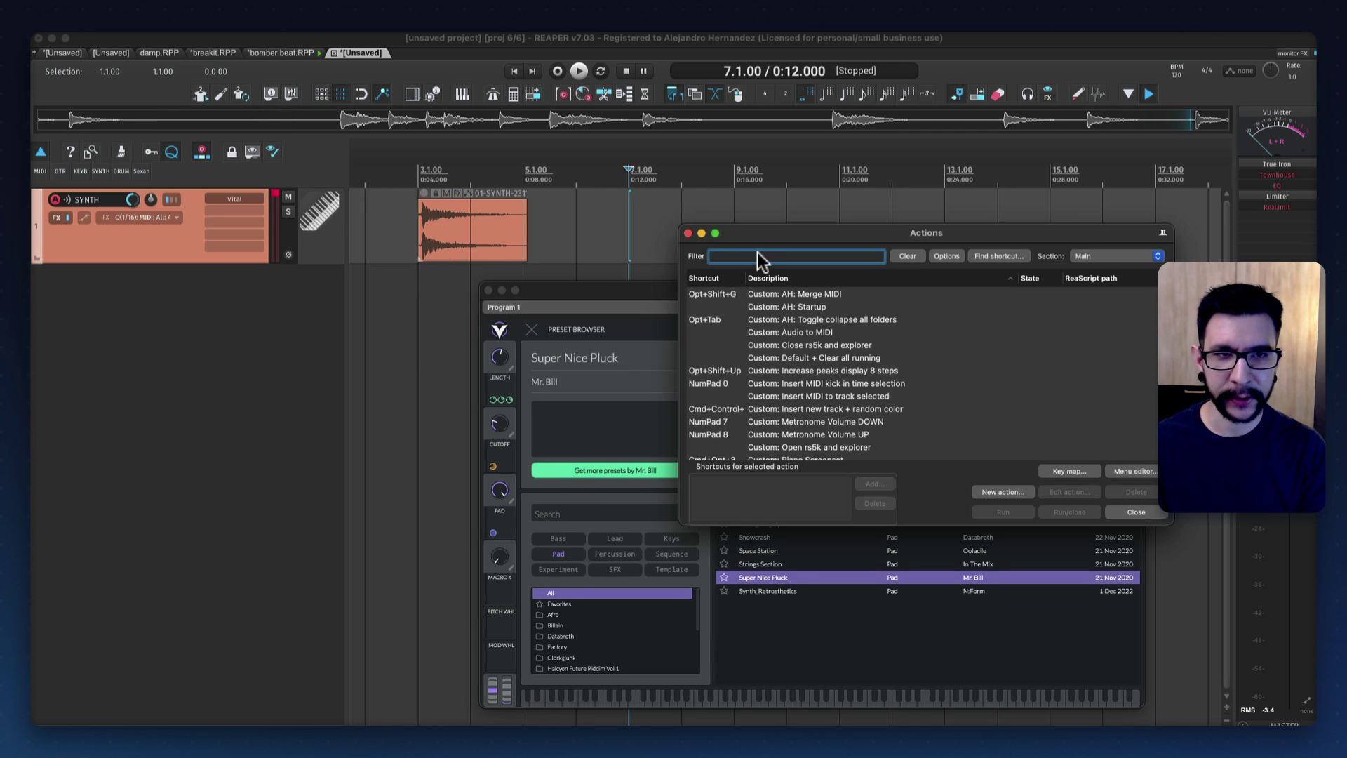
left_click(998, 256)
key("shift+a")
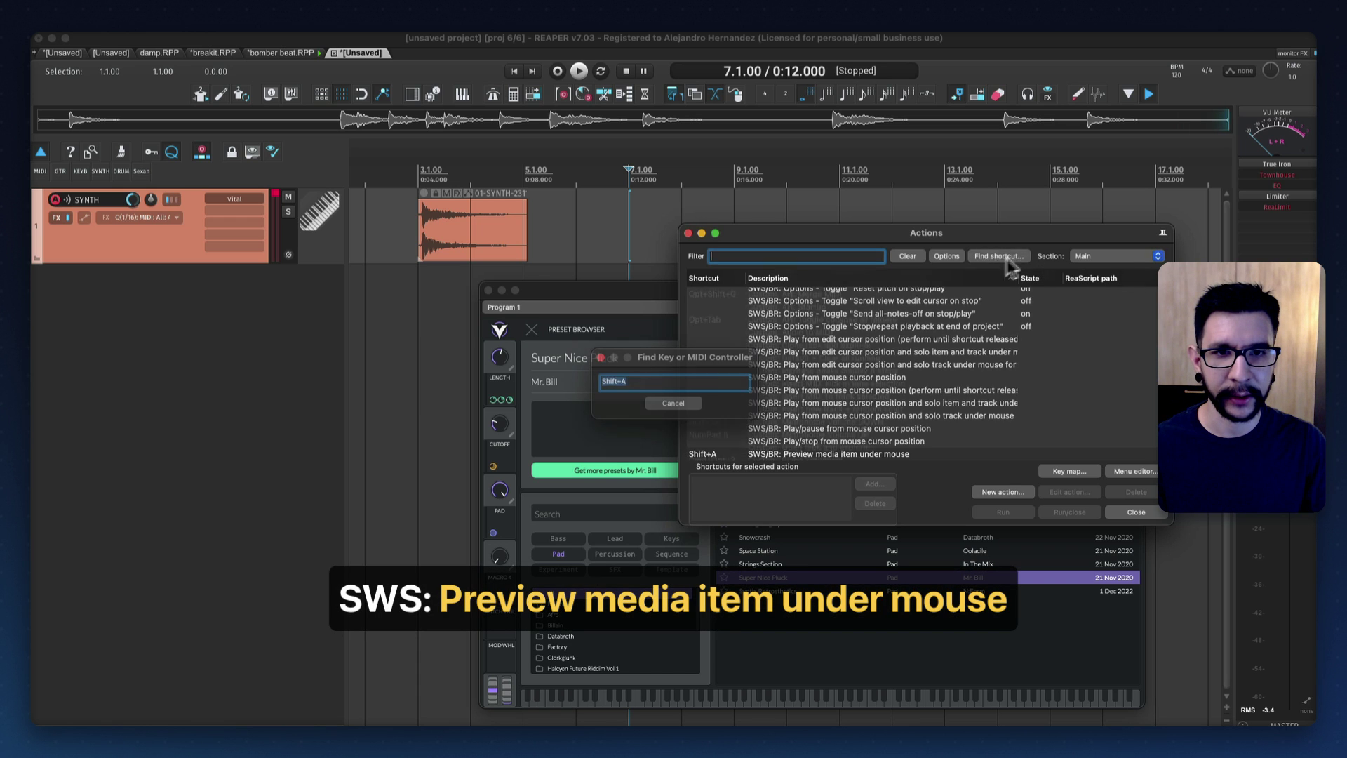
scroll(764, 428, "down", 1)
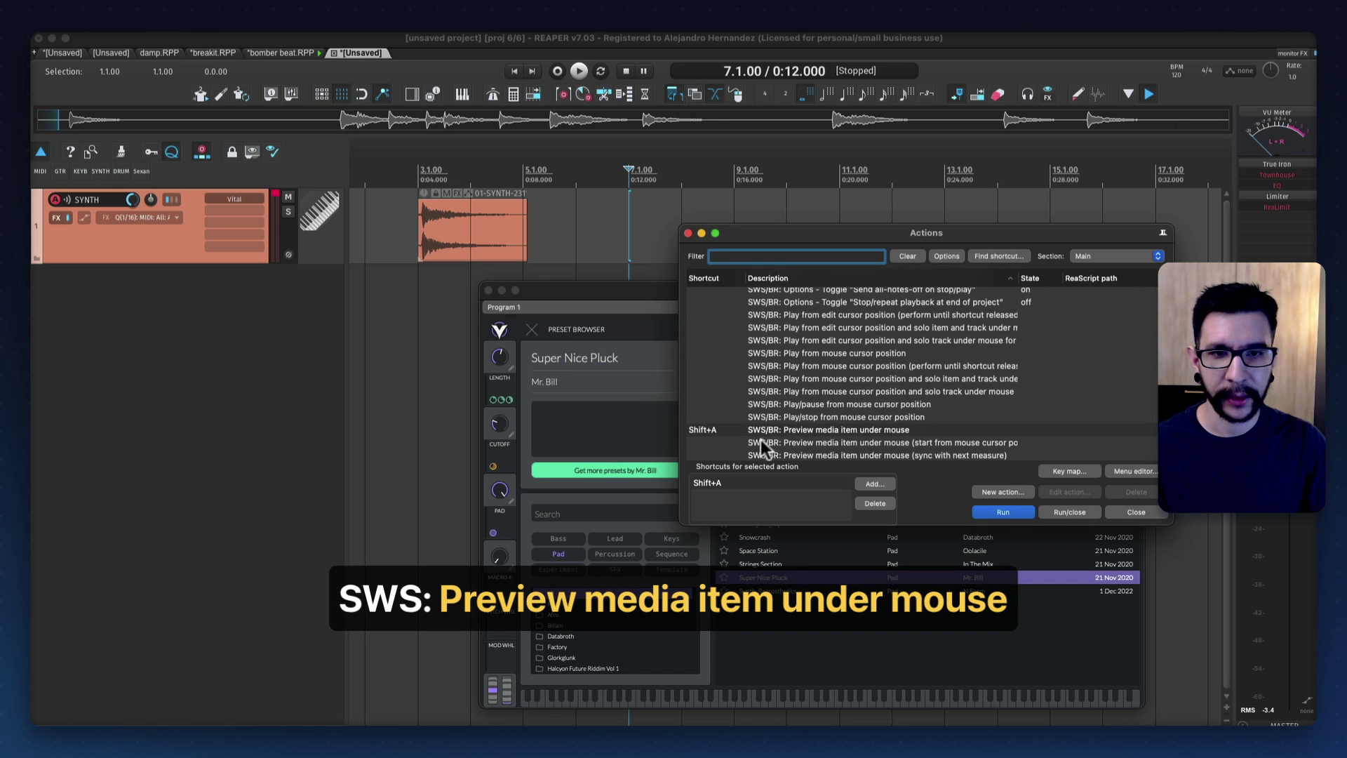
Close the action list and select the pluck snippet on the SYNTH track
left_click(799, 430)
left_click(1123, 512)
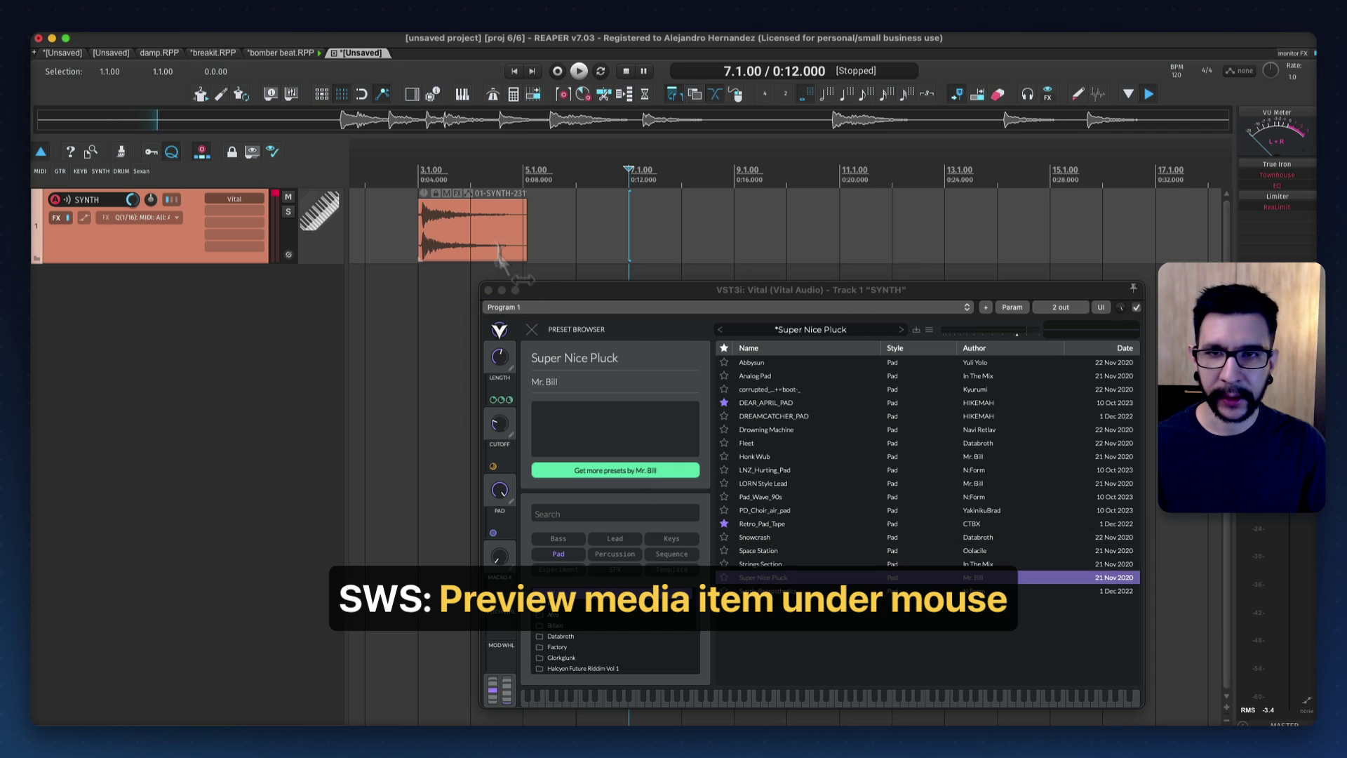
left_click(501, 235)
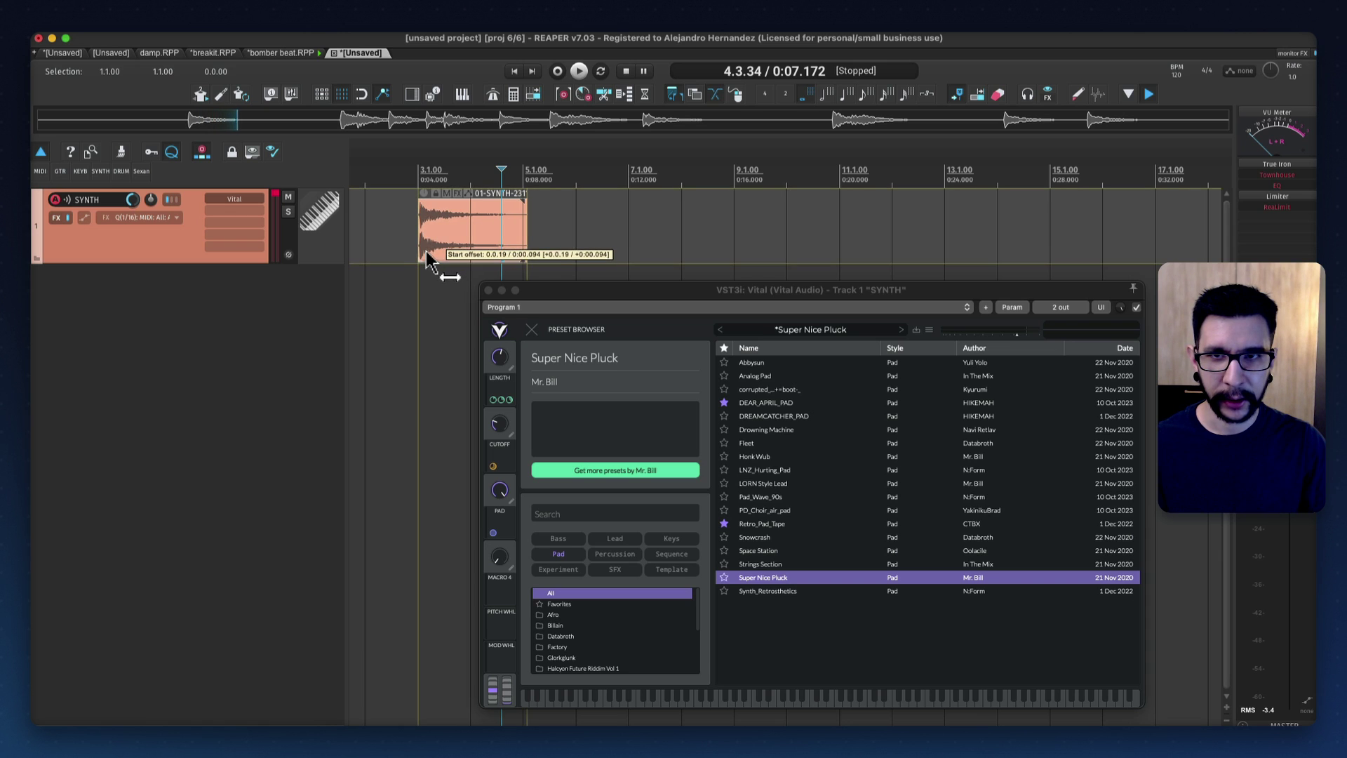
Trim the end of the pluck snippet on the SYNTH track back to 4.1.00
scroll(440, 250, "up", 3)
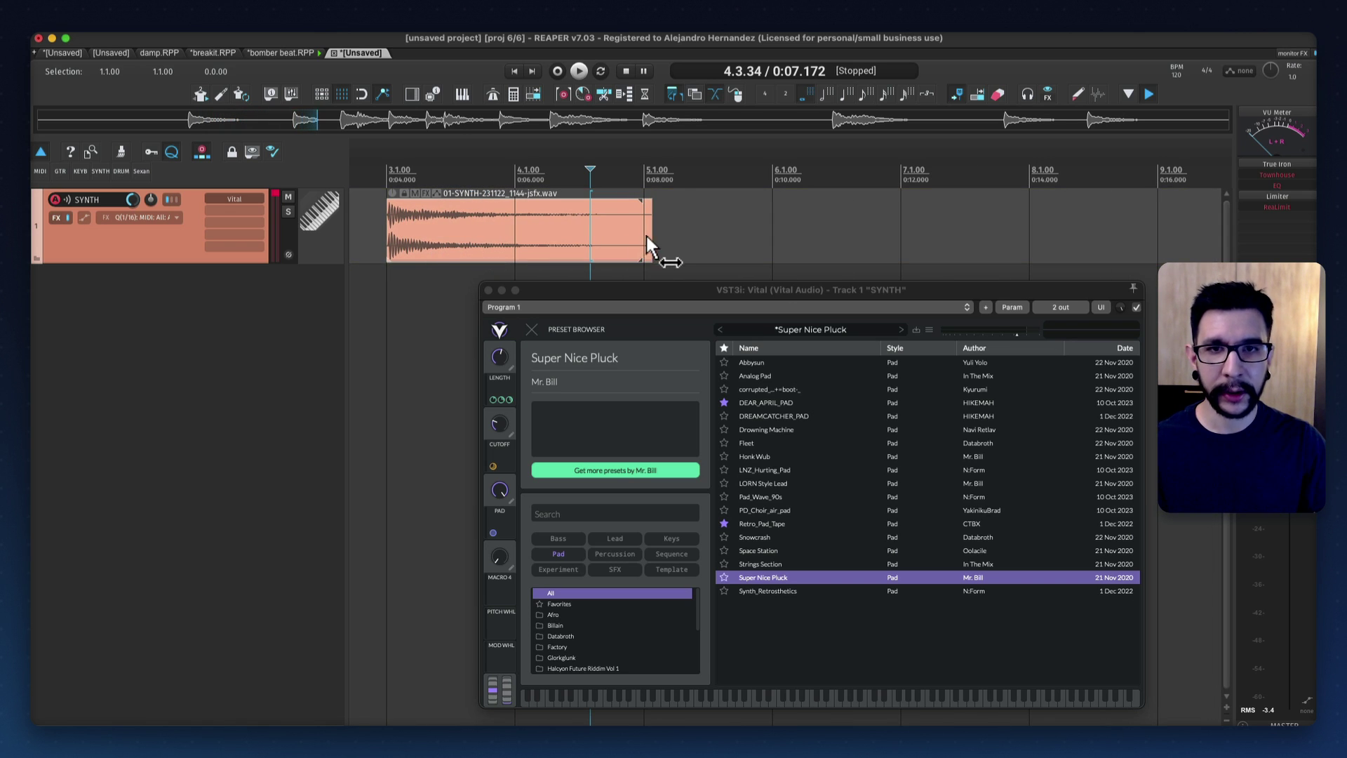
left_click_drag(649, 234, 517, 240)
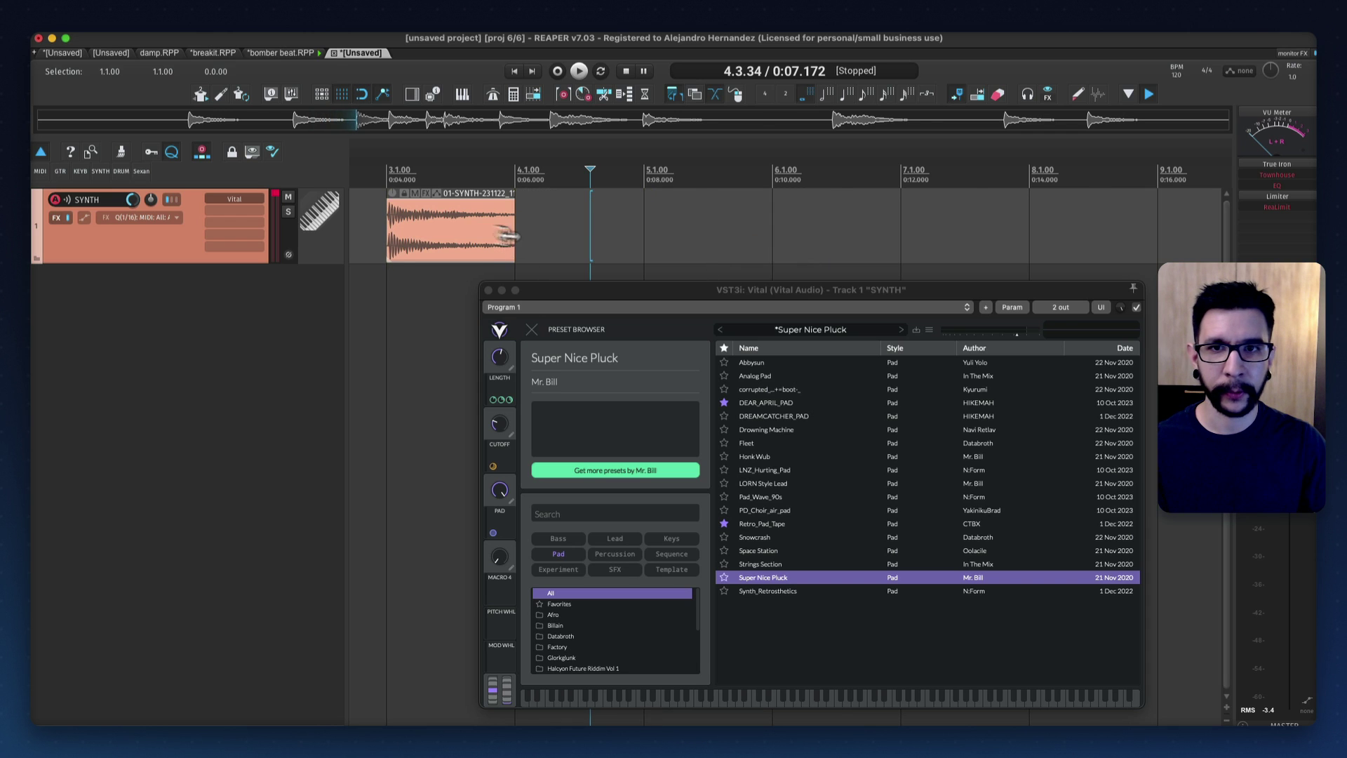
scroll(561, 228, "down", 2)
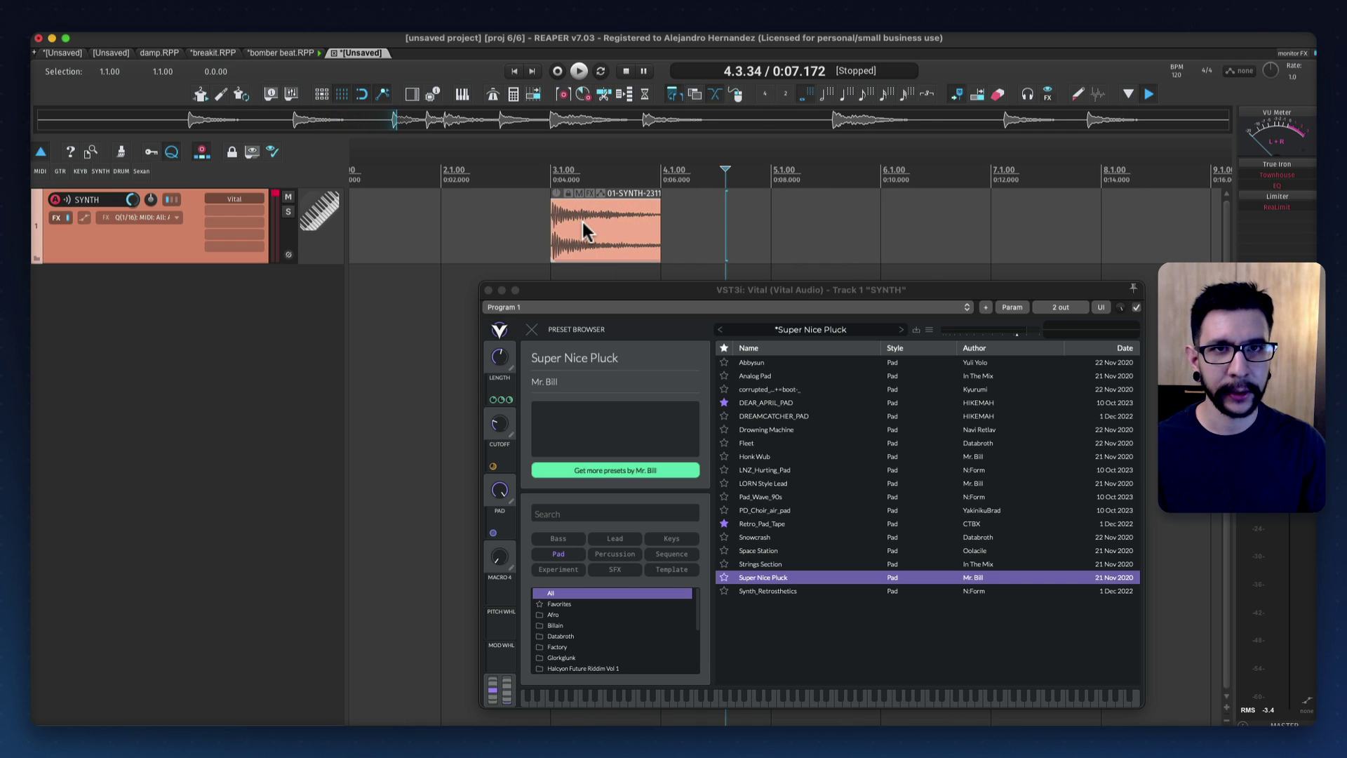
Fill the SYNTH track up to 7.1.00 with copies of the snippet, the first copy at pitch +4.00, and delete all the copies
left_click_drag(587, 227, 934, 224)
left_click_drag(723, 217, 723, 191)
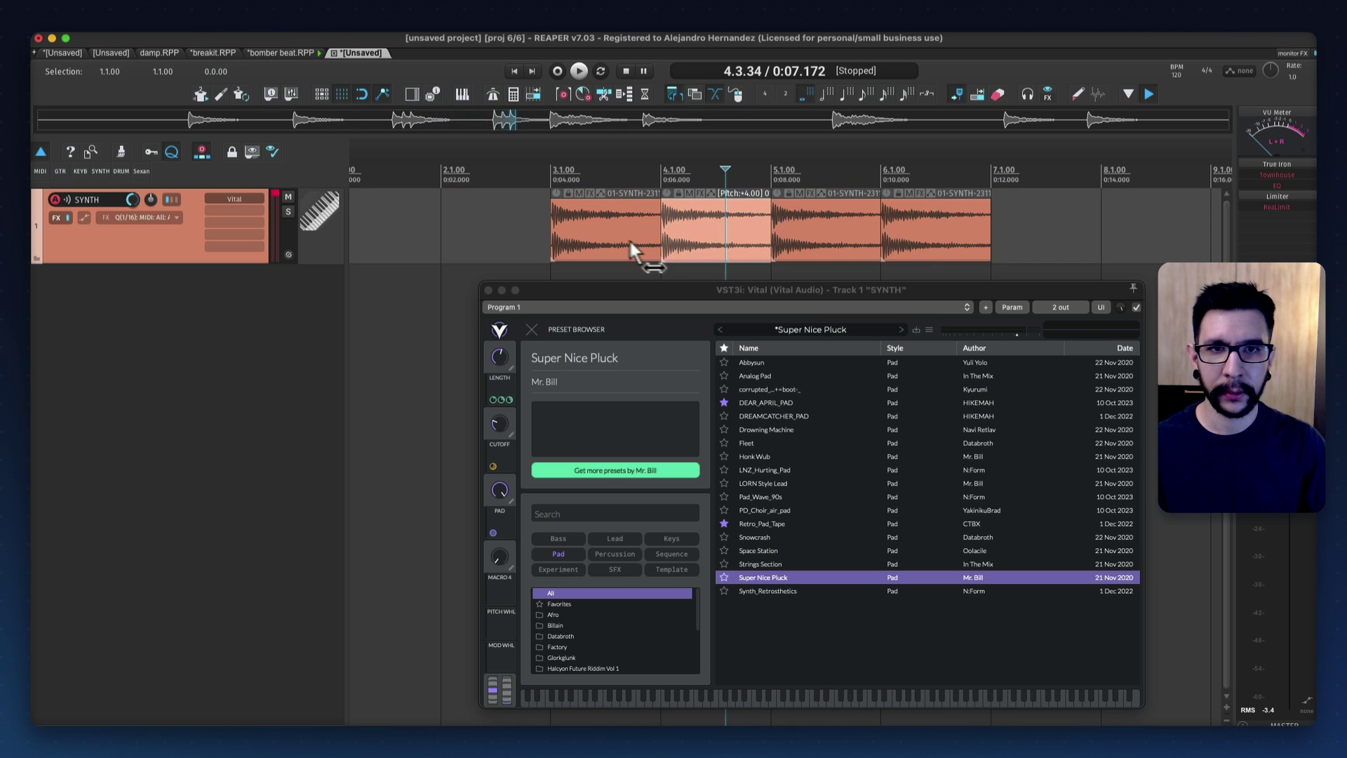
left_click(900, 227, "shift")
key("Delete")
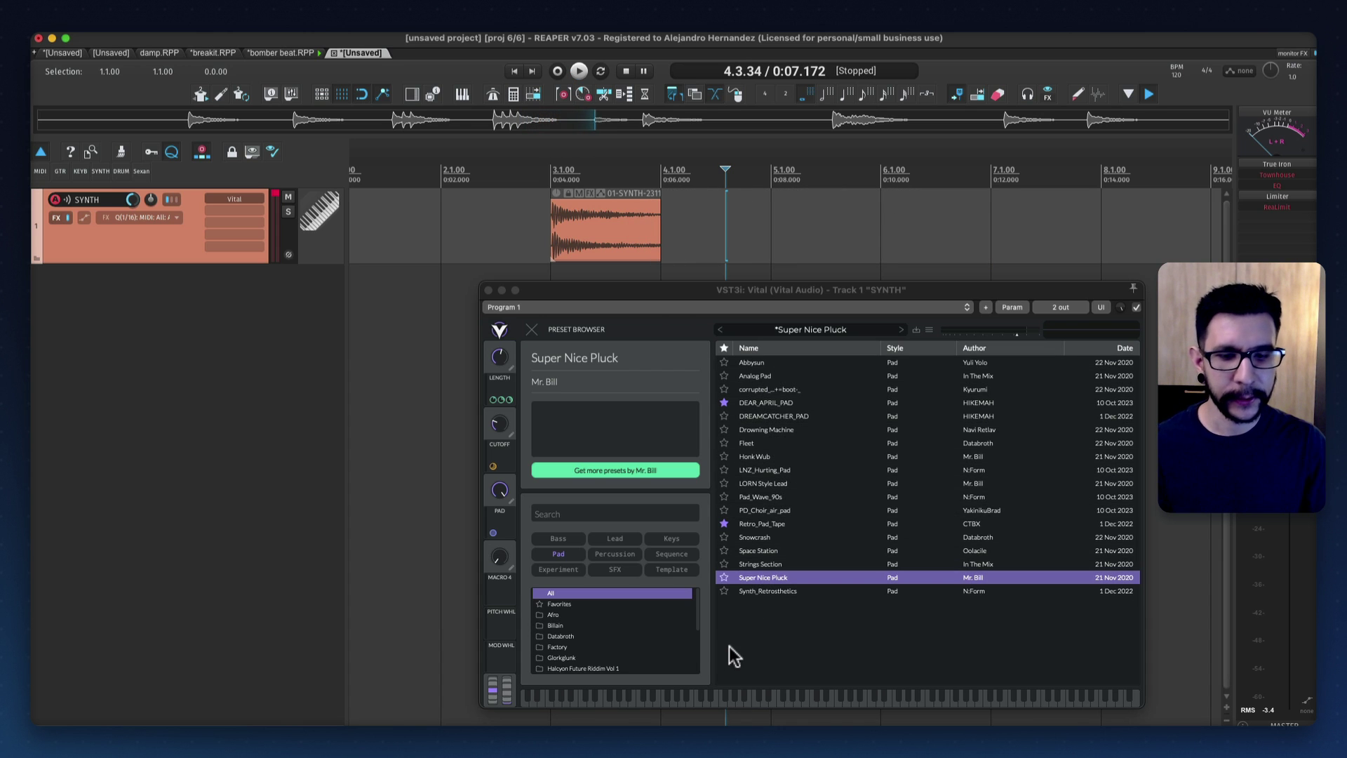
Place the edit cursor at 3.1.00, briefly open X-Raym's Tap Tempo, and play the snippet
left_click(550, 229)
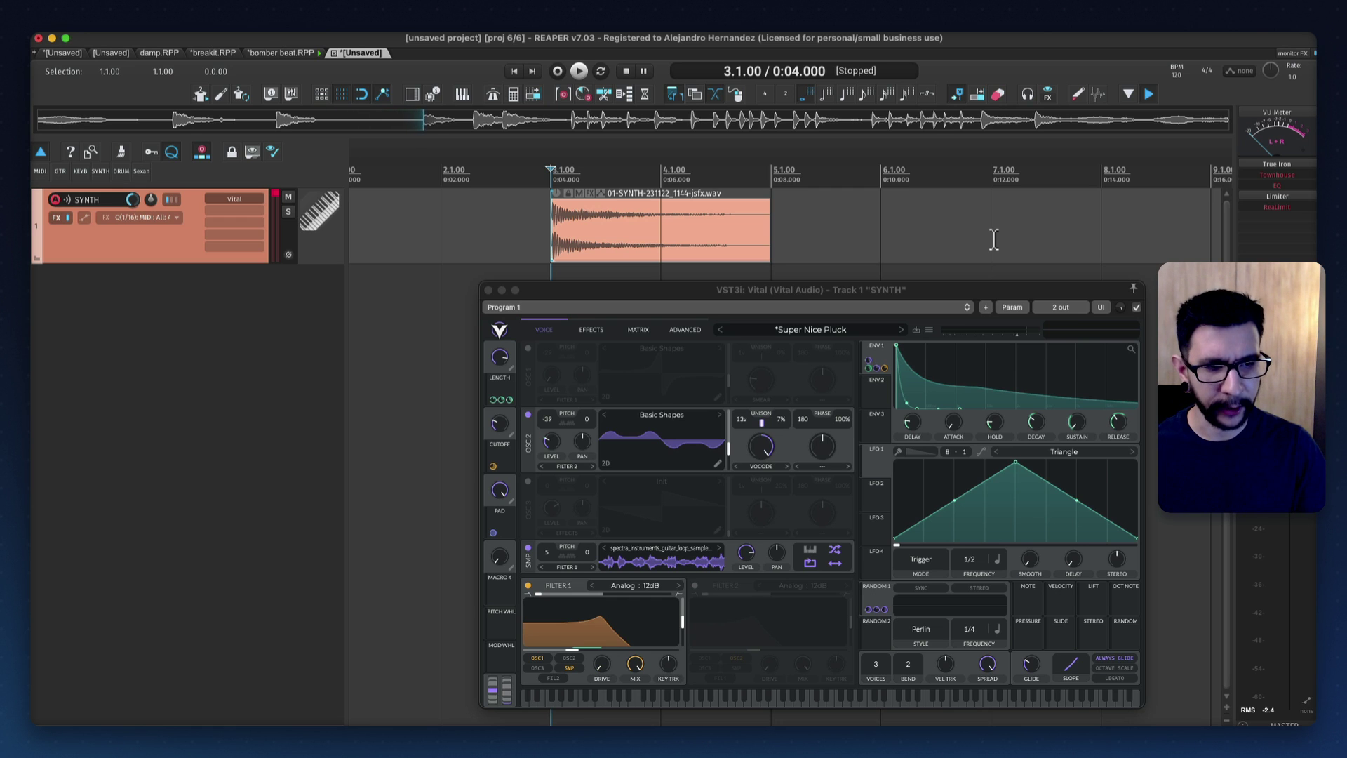
key("t")
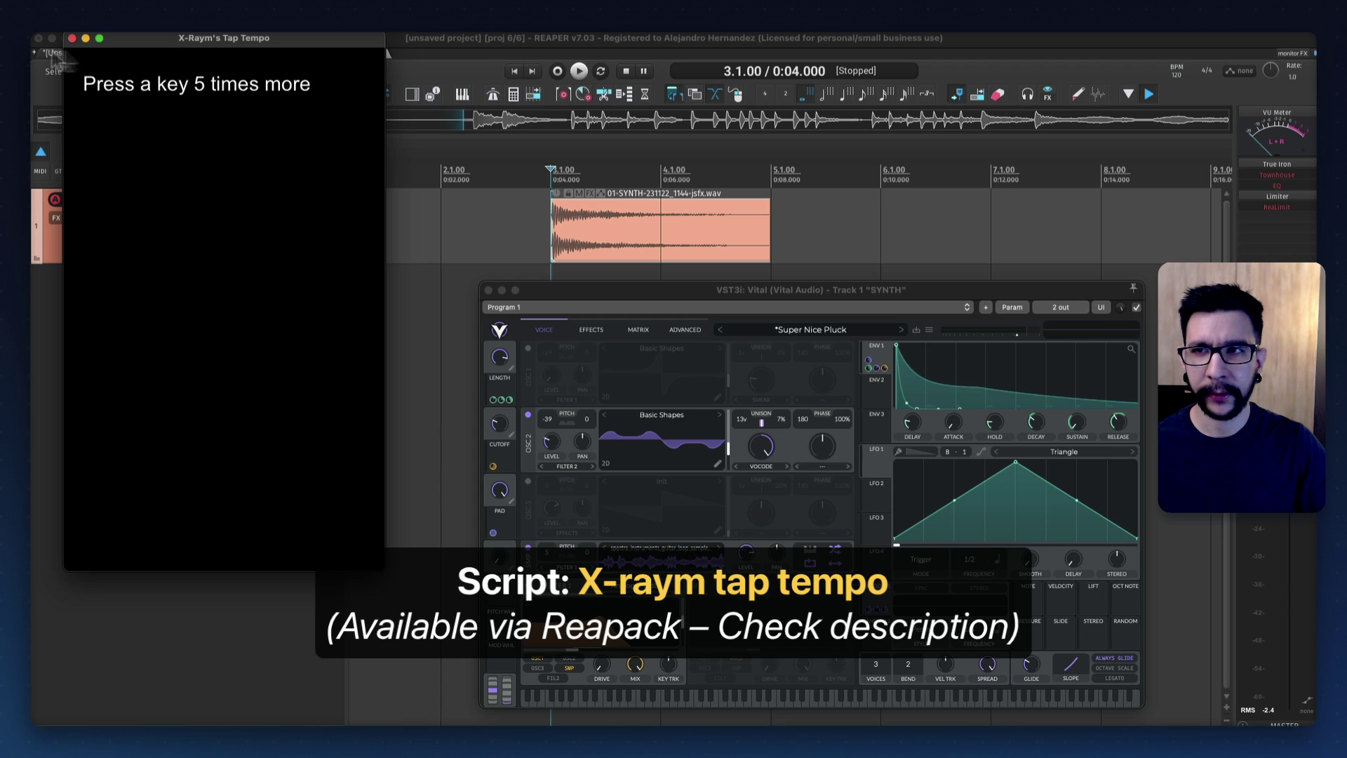
left_click(72, 38)
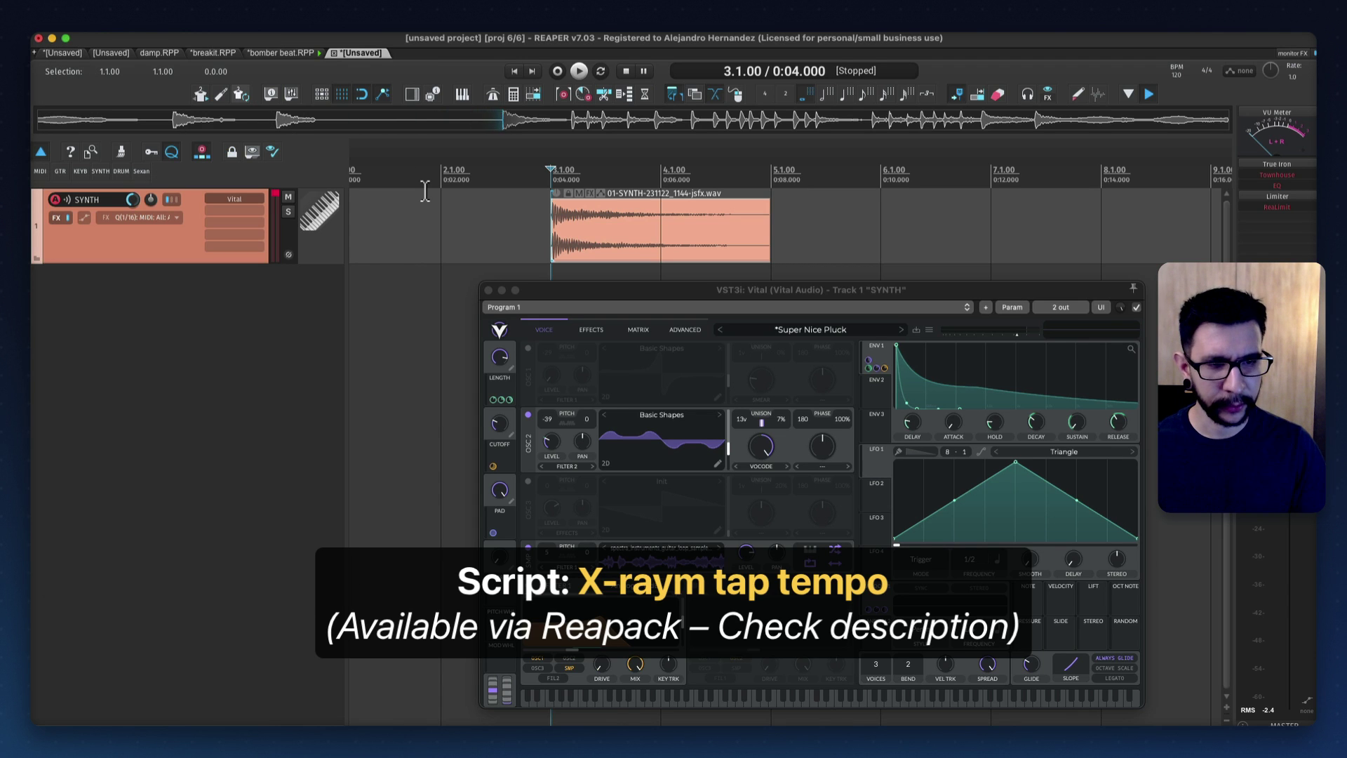
key("space")
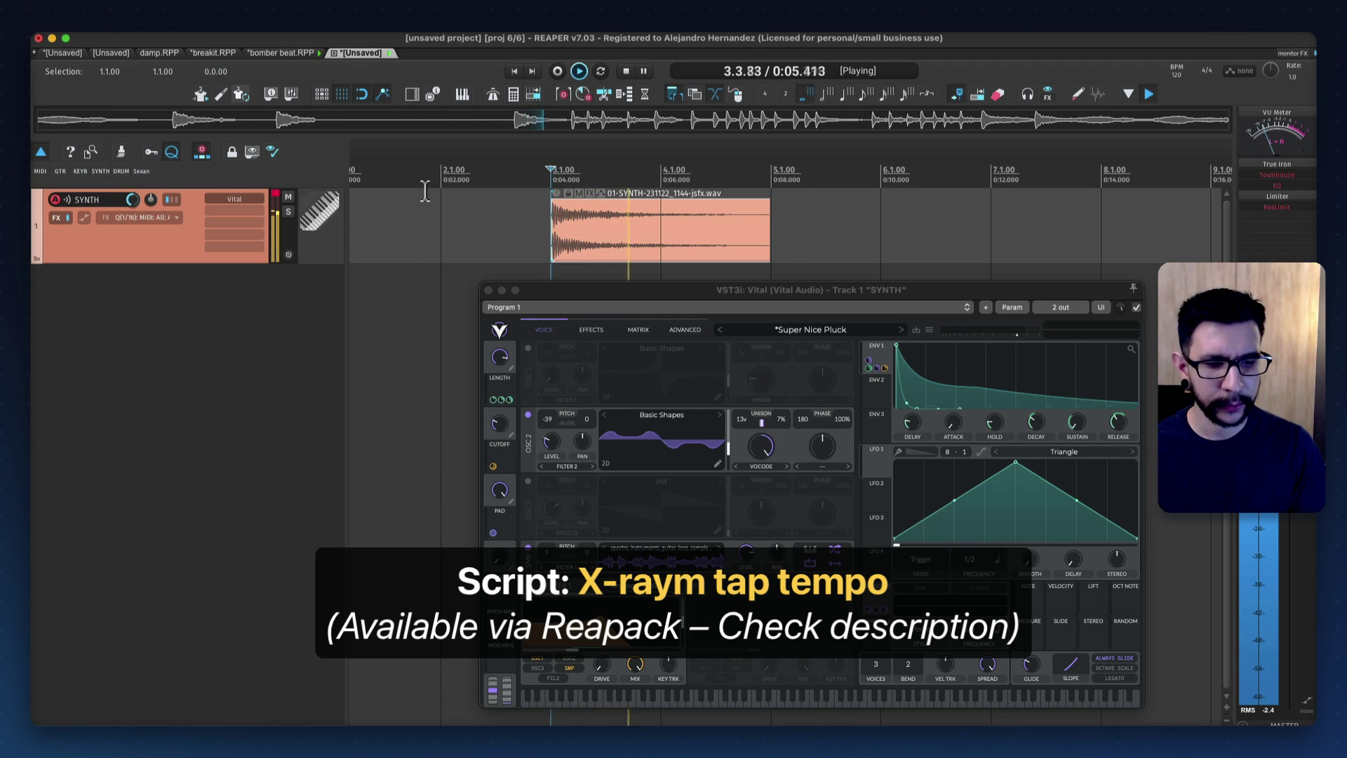
key("space")
Tap out a steady beat in X-Raym's Tap Tempo to measure its BPM, and close the script window
key("t")
key("t")
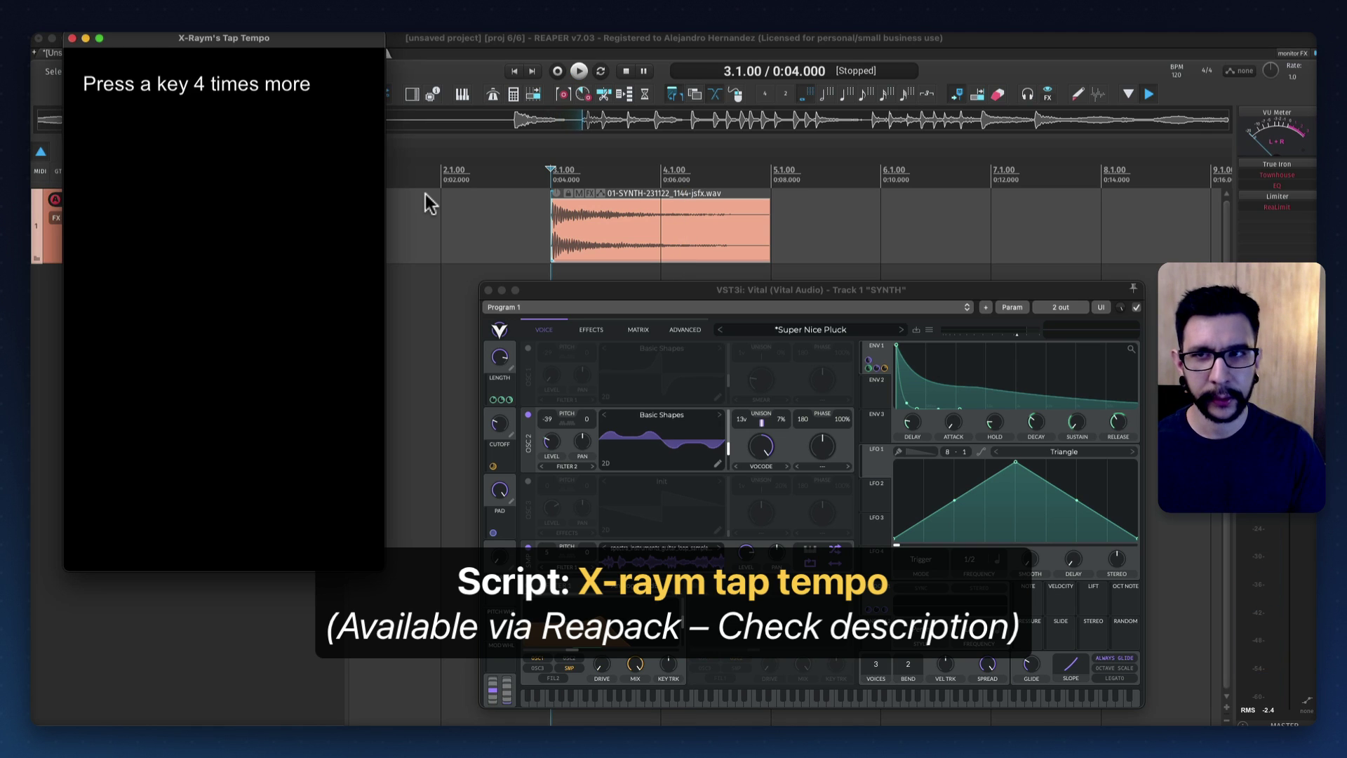
key("t")
key("t")
key("t")
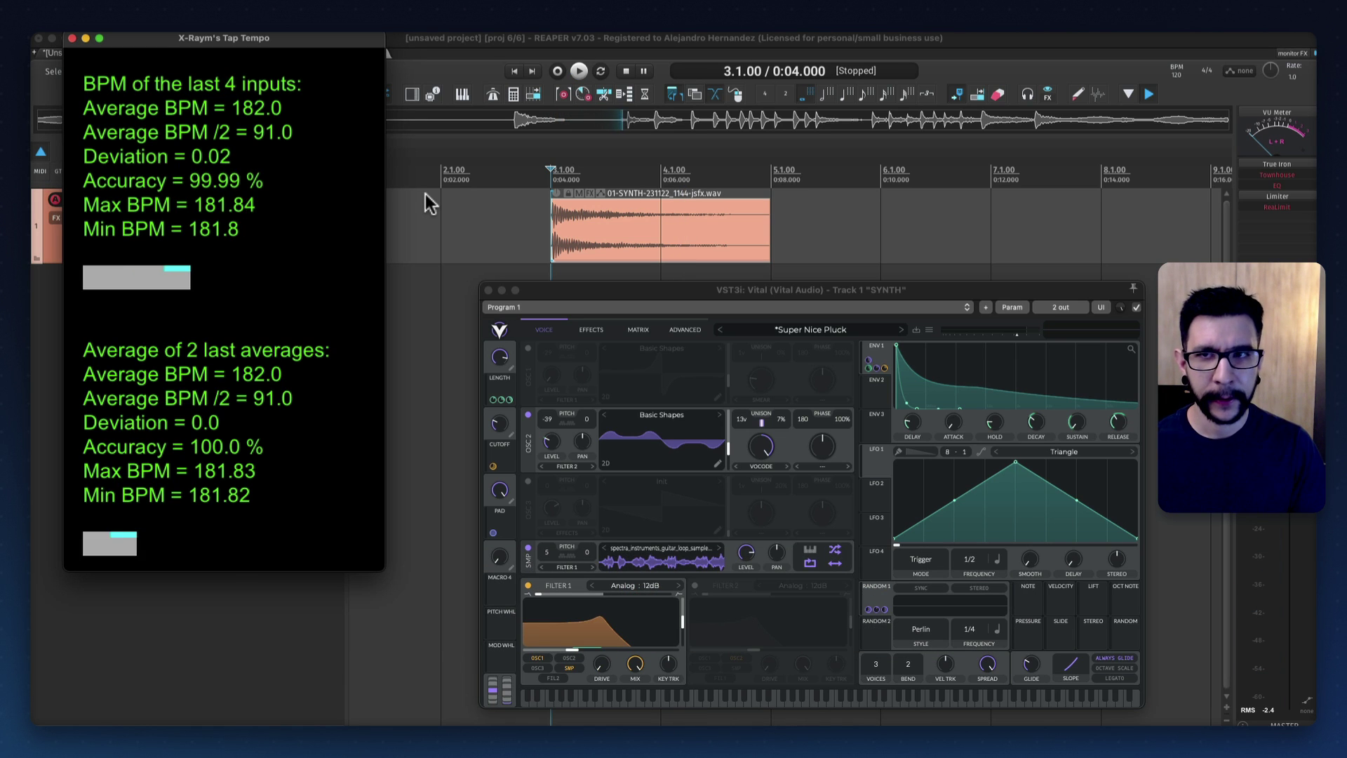
key("t")
key("t")
key("t")
key("t")
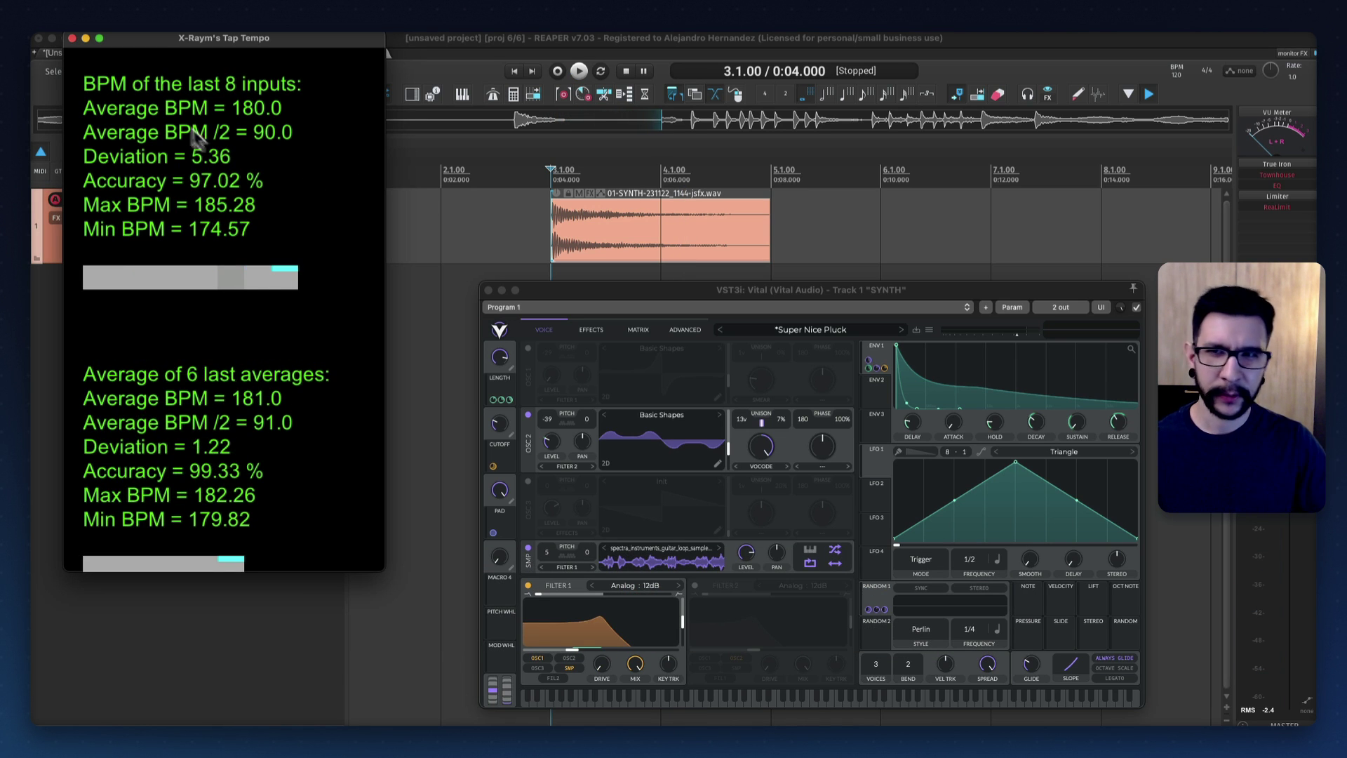
left_click(71, 38)
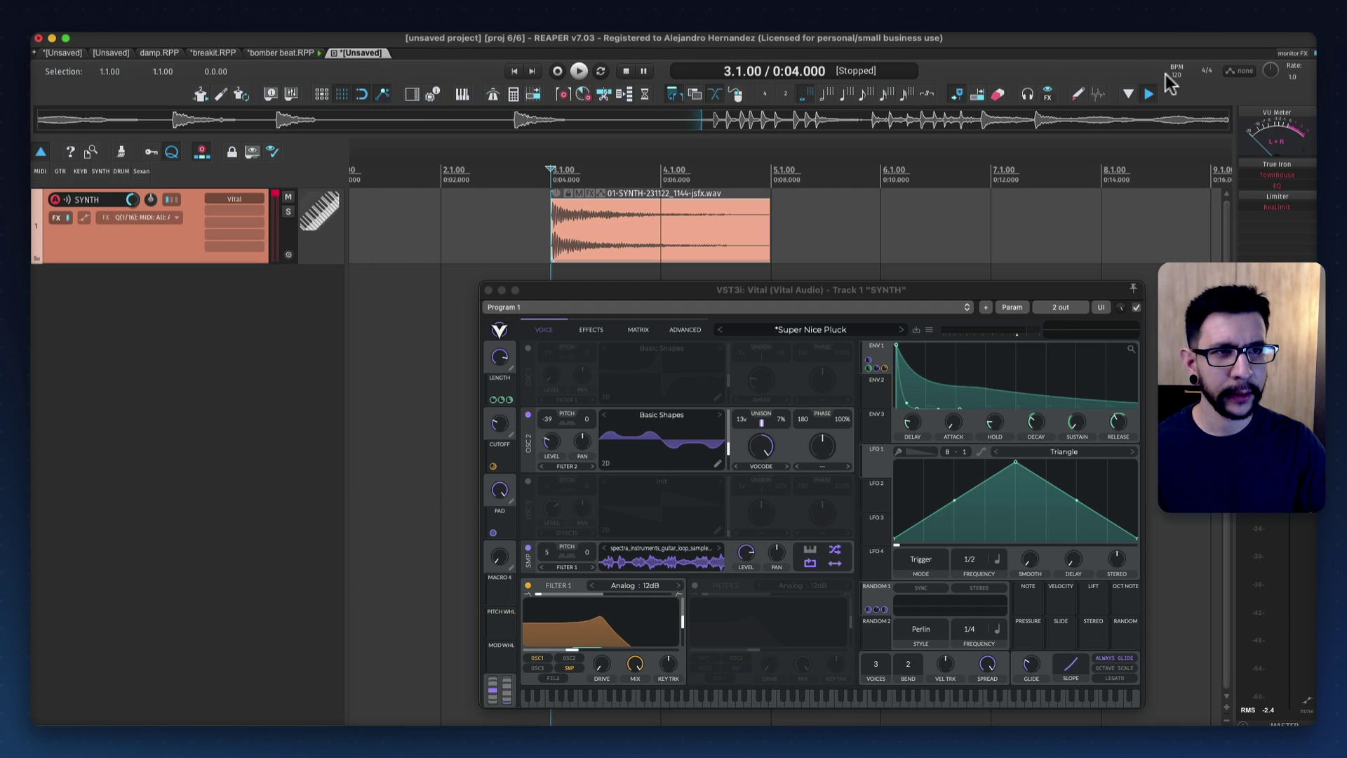
Look up the action assigned to NumPad . in the action list and select "Script: X-Raym_Tap tempo.lua"
key("question")
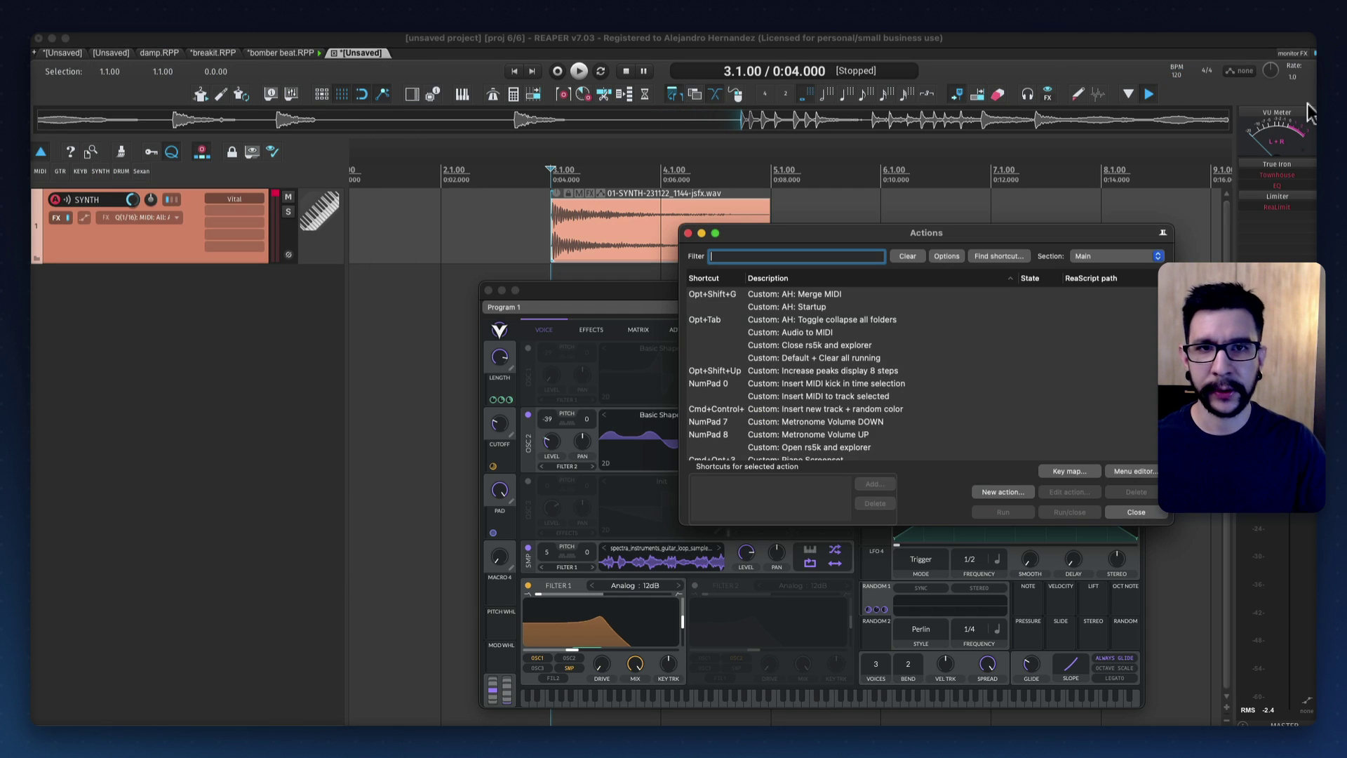
left_click(1028, 255)
key("KP_Decimal")
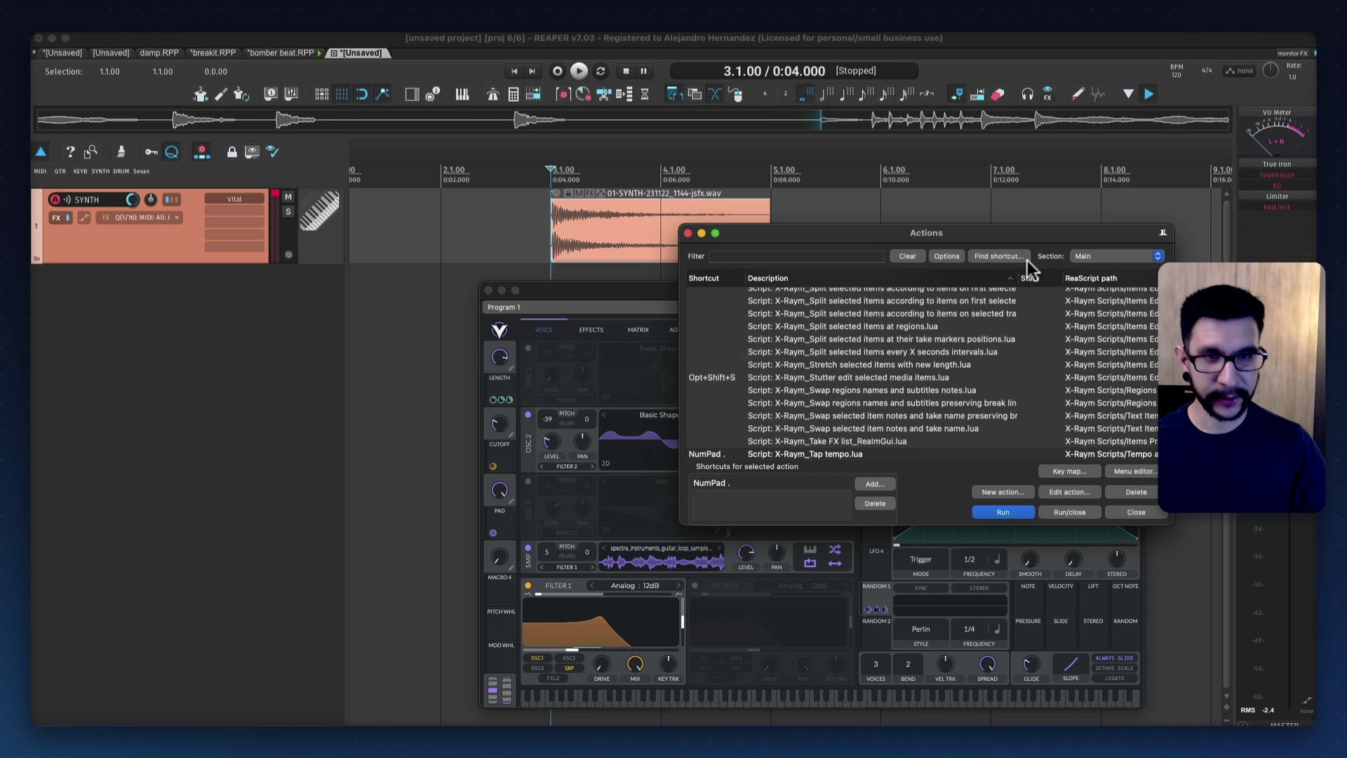
left_click(731, 454)
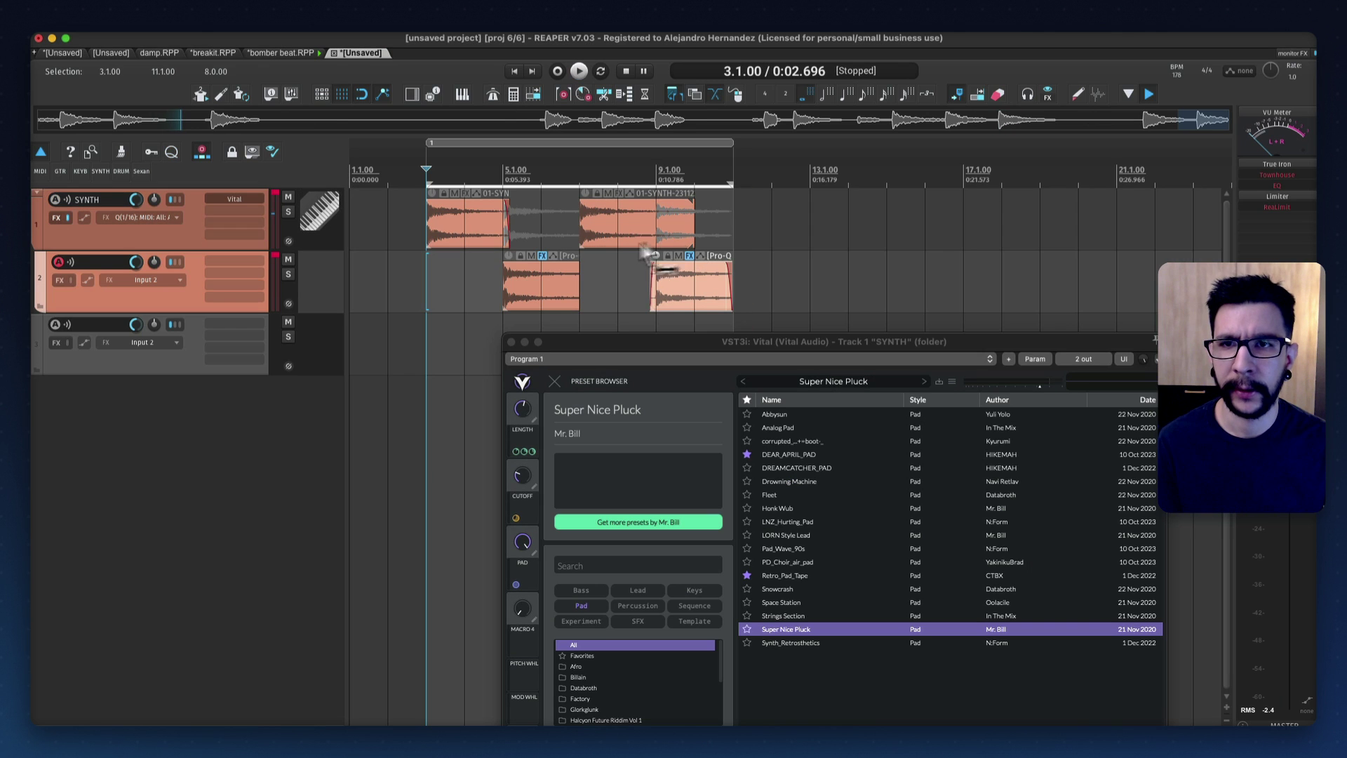
Close the Vital window and select the pluck items on the SYNTH track and its child track
left_click(510, 343)
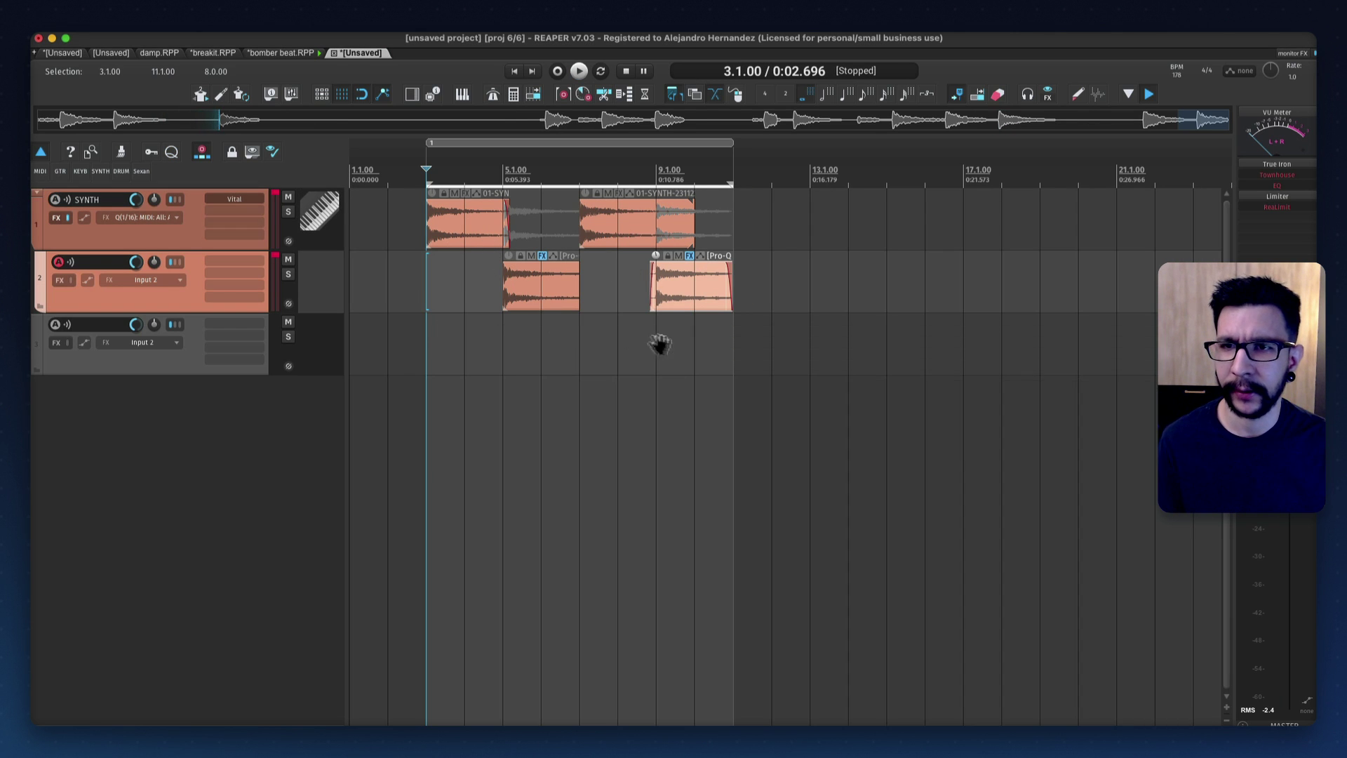
scroll(421, 220, "up", 2)
left_click_drag(707, 266, 708, 287)
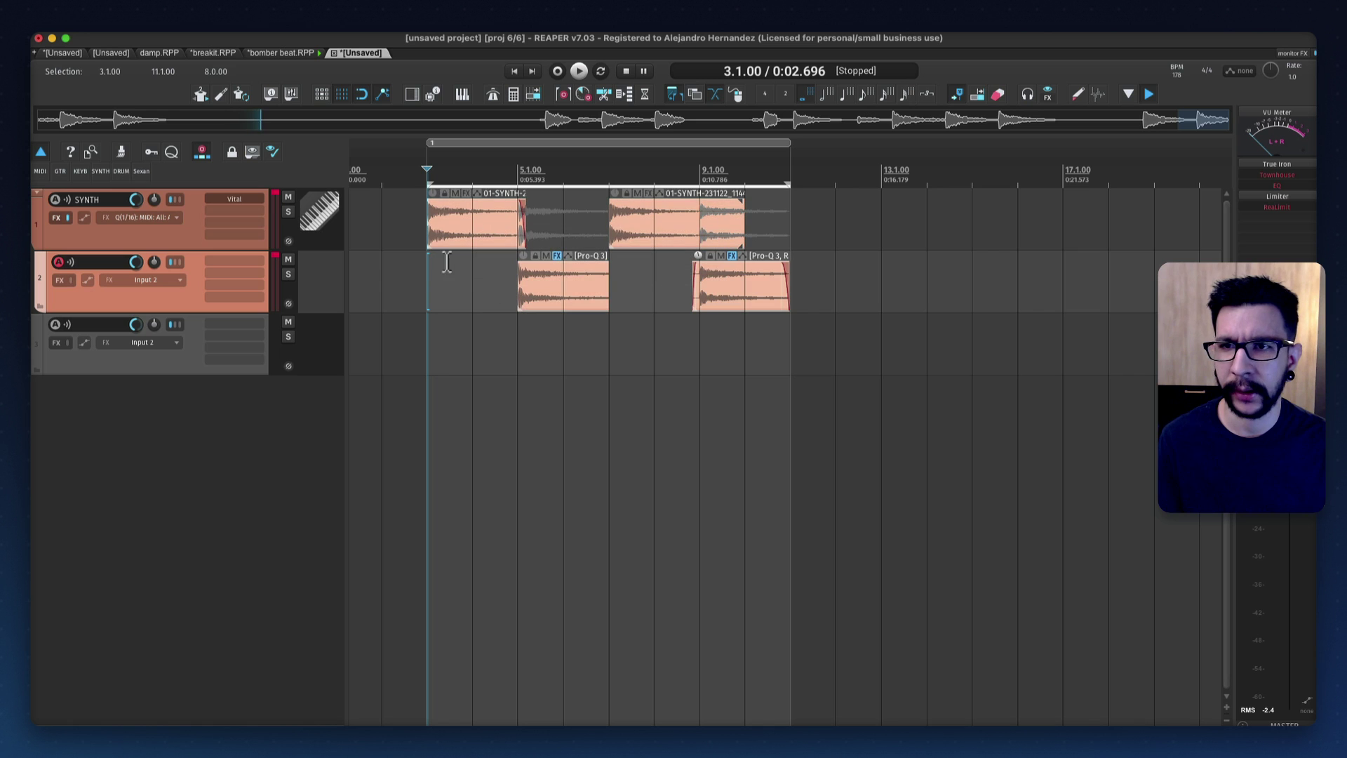
Play the sequence briefly and render the SYNTH folder track's time selection from 3.1.00 to 11.1.00 as a stereo stem
key("space")
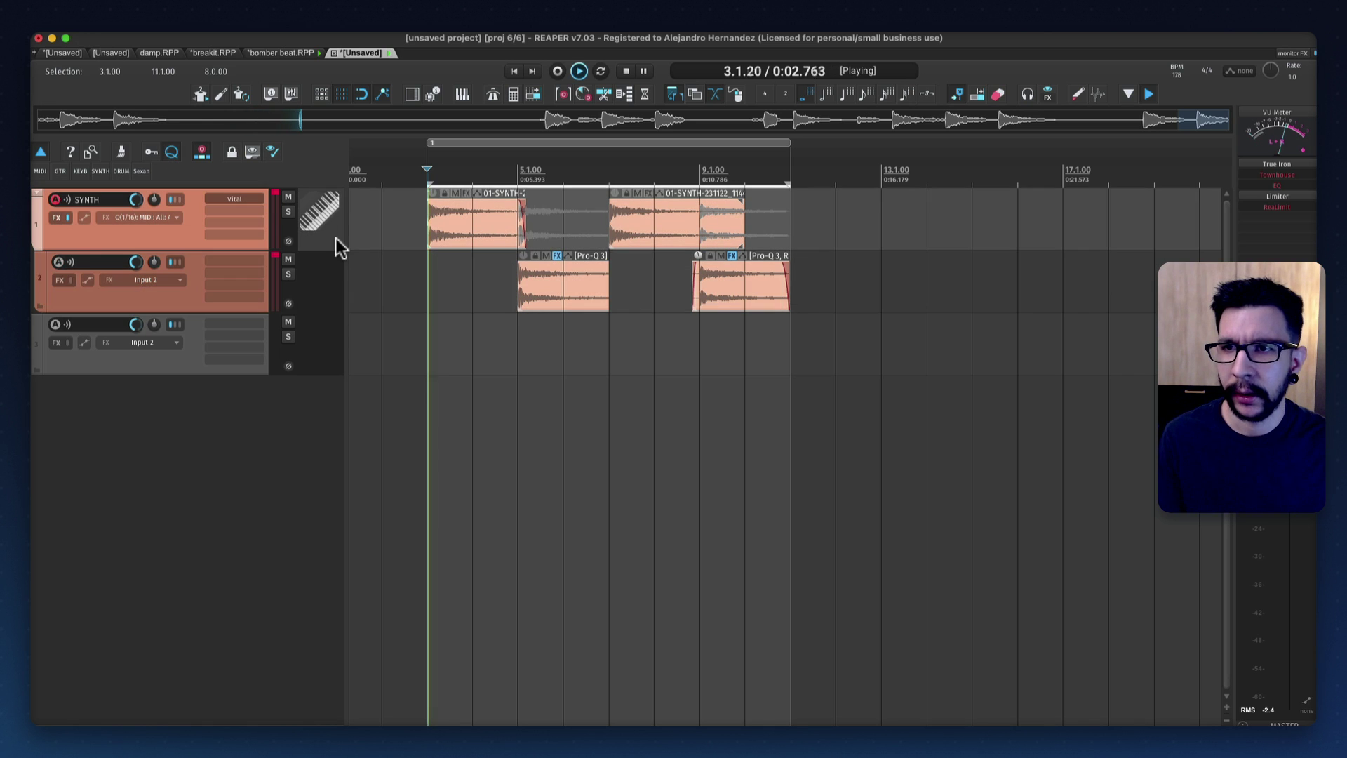
key("space")
right_click(335, 240)
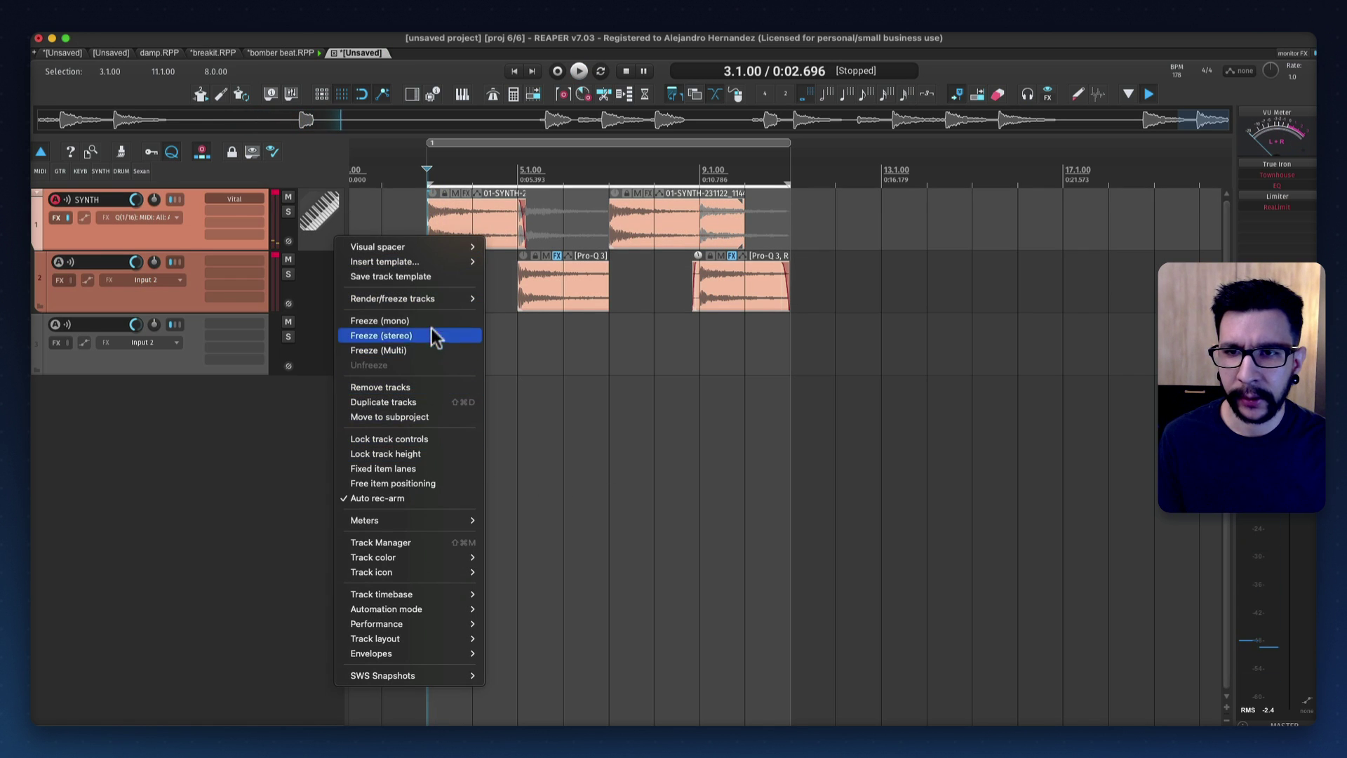
mouse_move(445, 296)
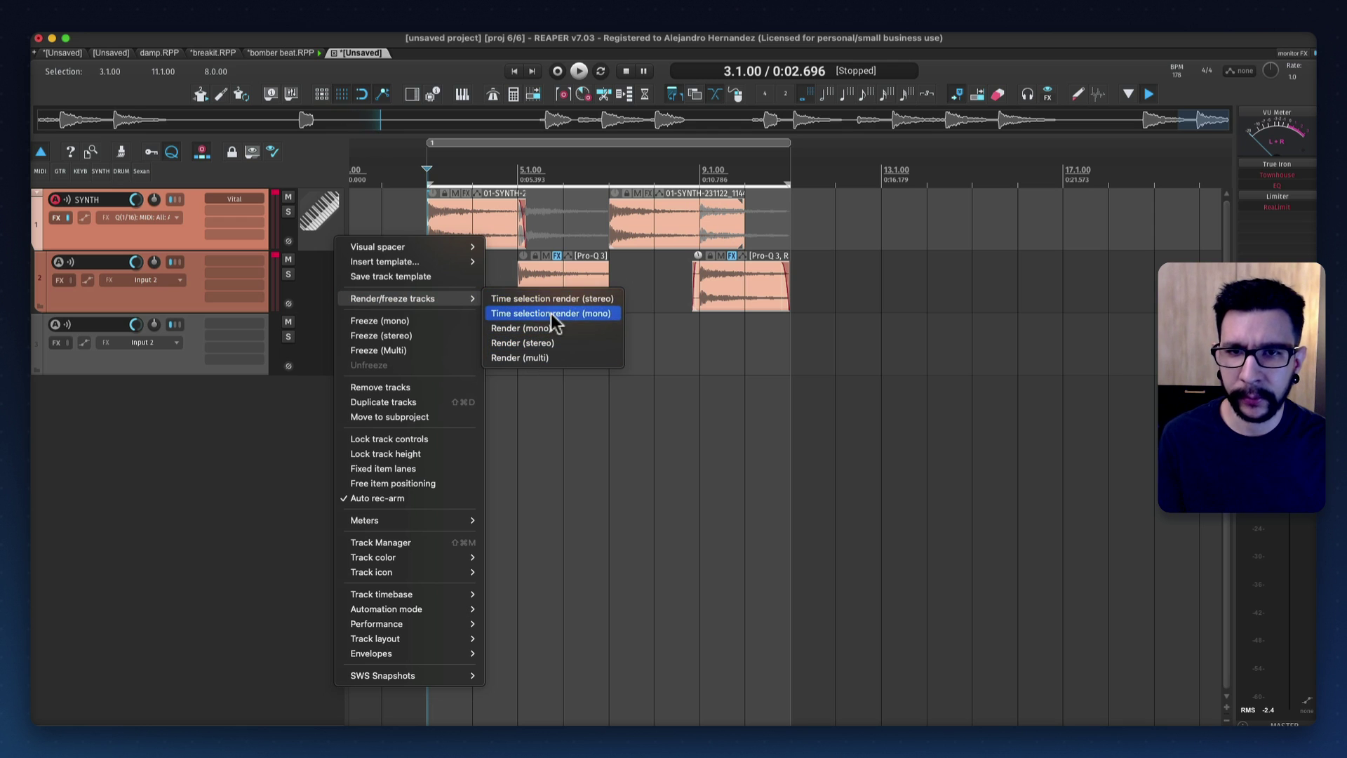
left_click(549, 301)
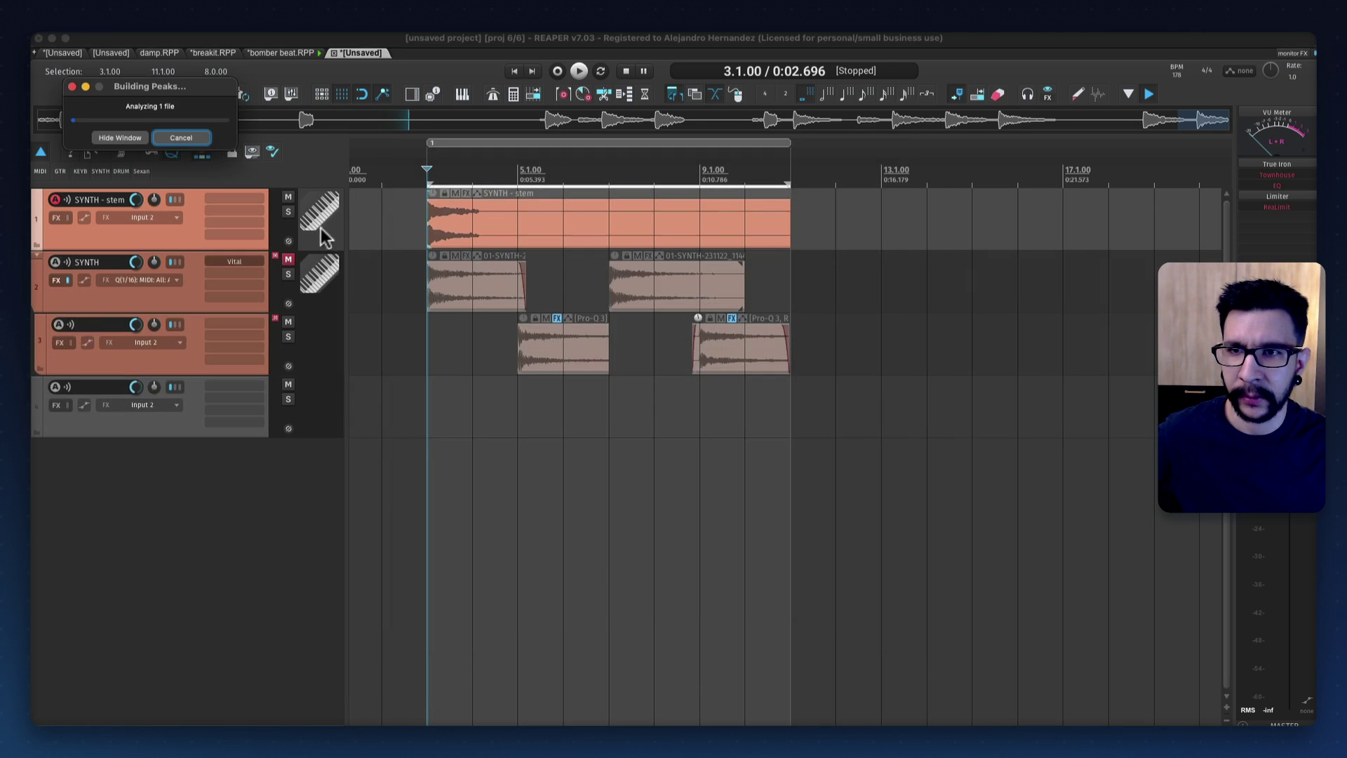
Solo the SYNTH - stem track and play back the rendered audio
left_click(320, 271)
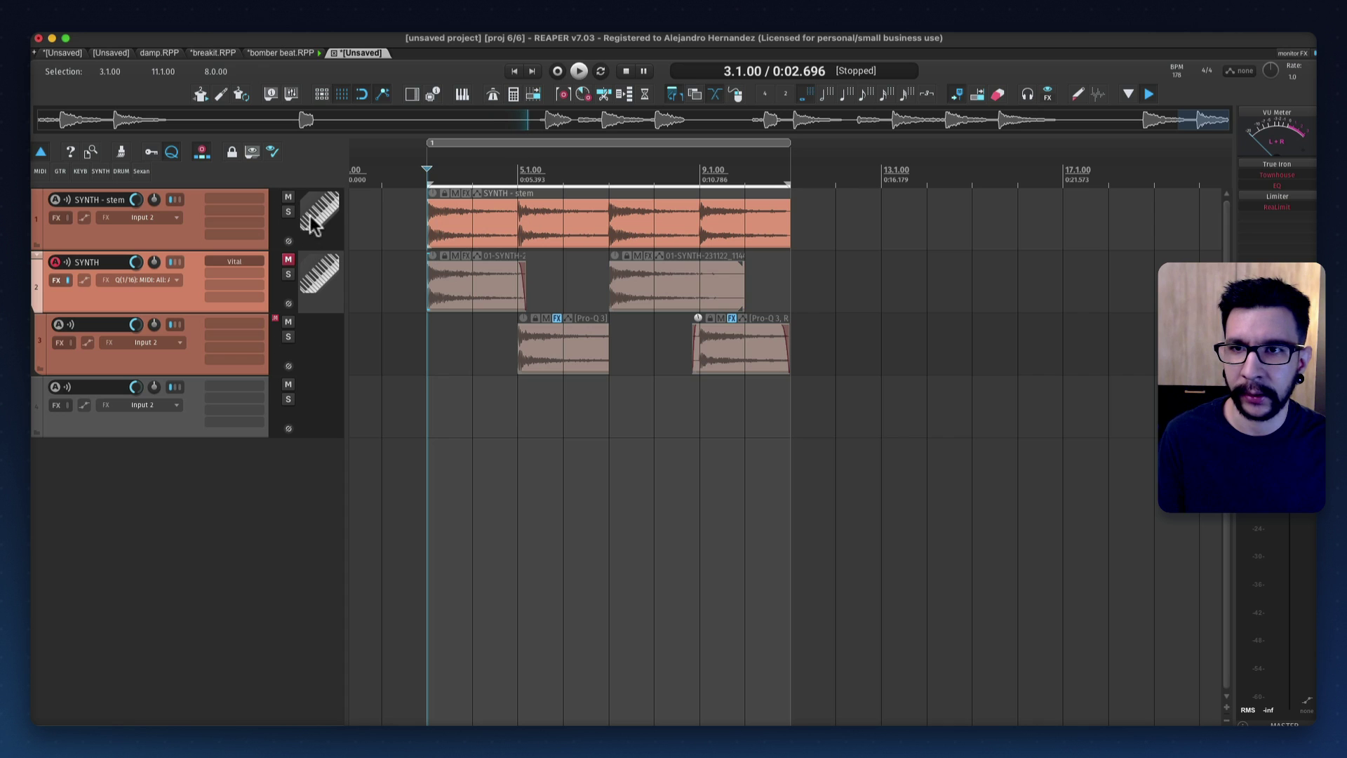
left_click(288, 212)
key("space")
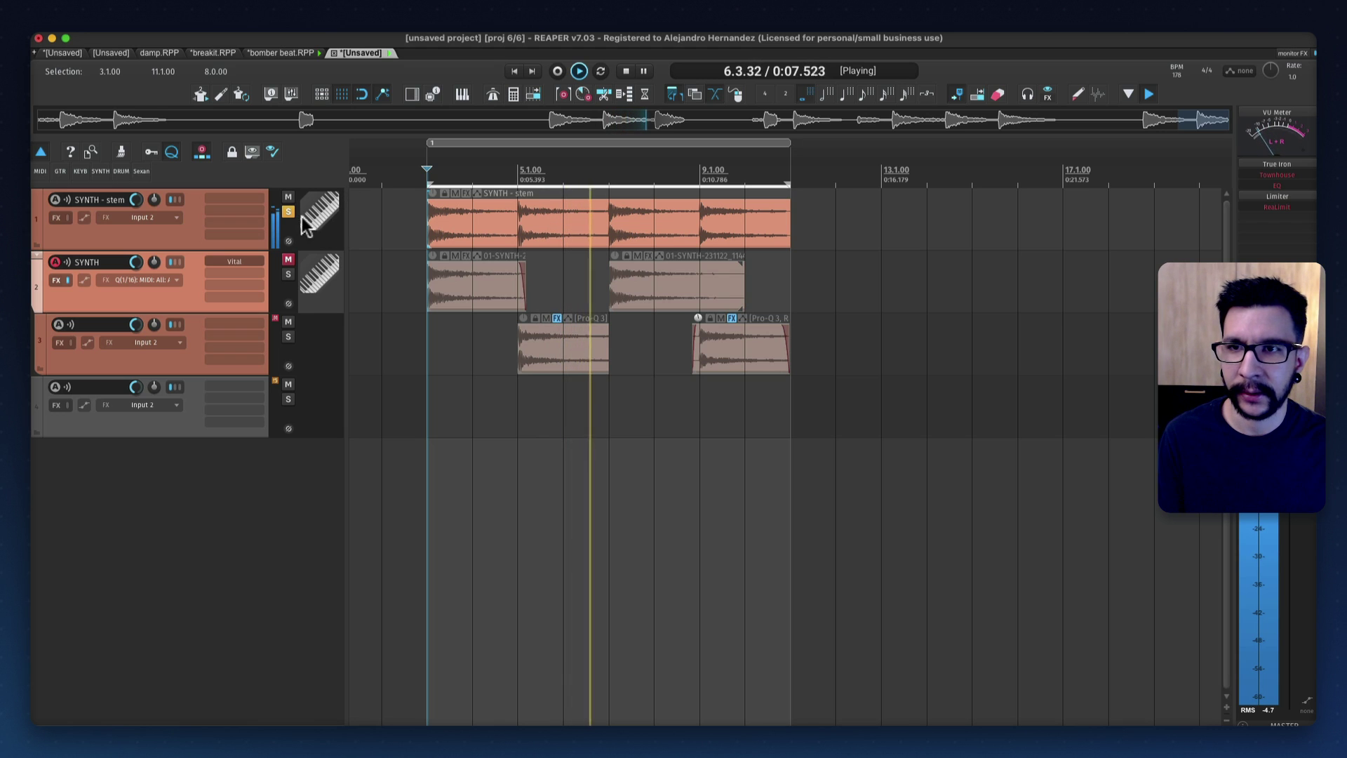
left_click(561, 272)
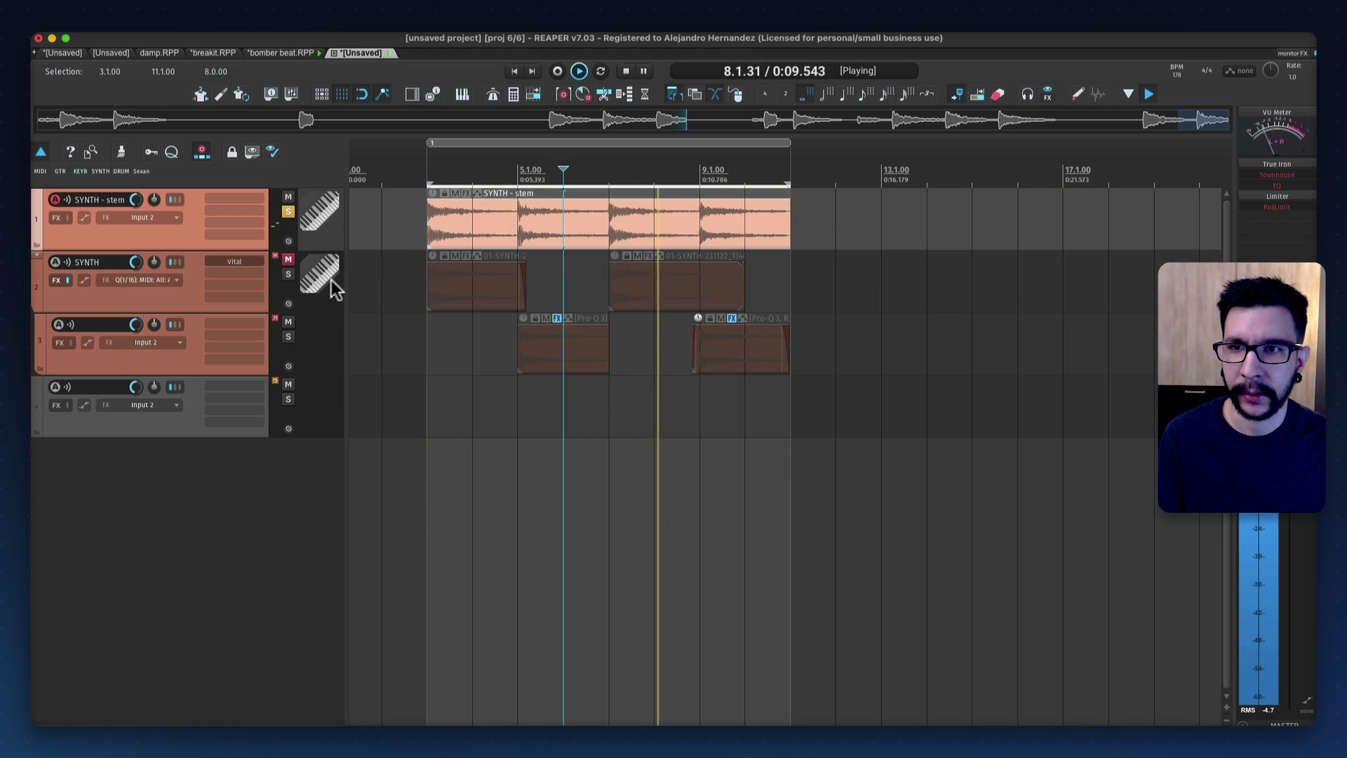
key("space")
Collapse the SYNTH folder to hide its child track, and unsolo SYNTH - stem with the edit cursor back at 3.1.00
key("f")
key("f")
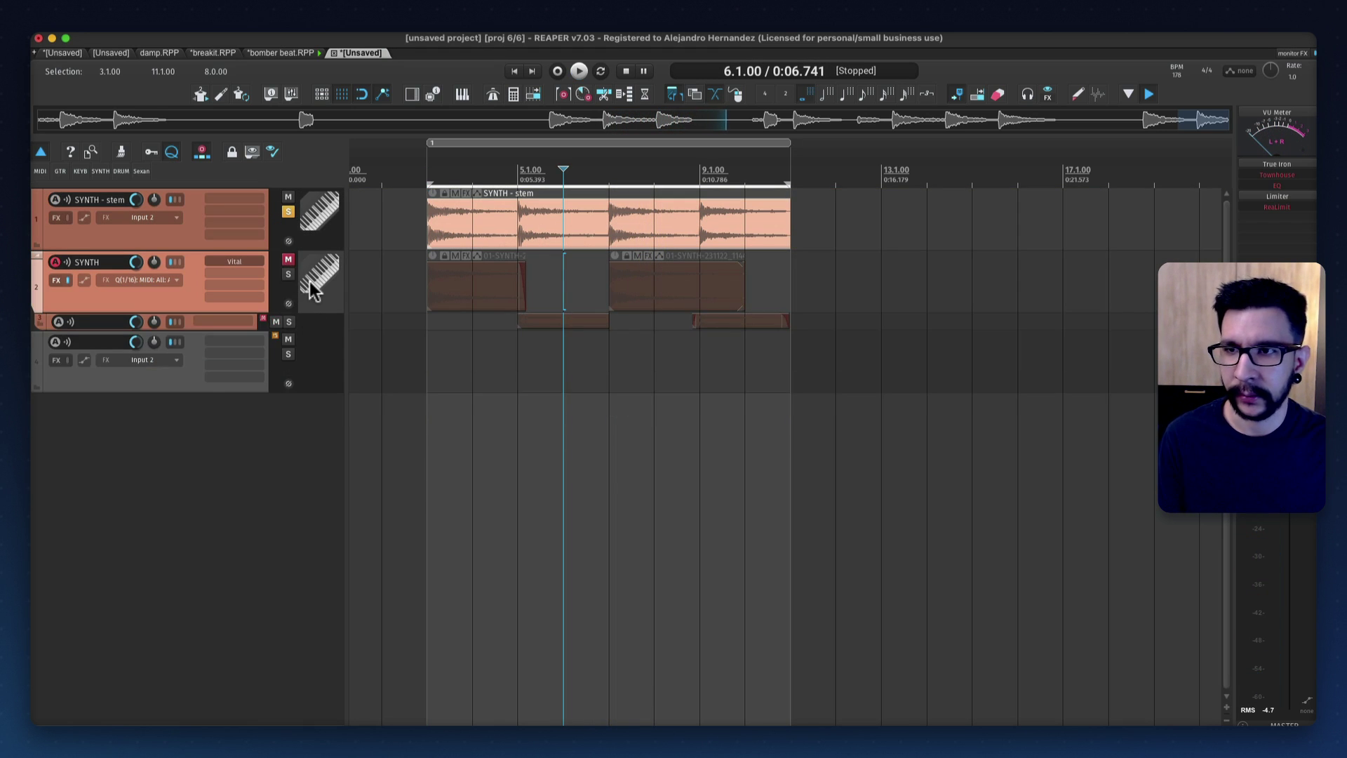
left_click(320, 243)
left_click(289, 213)
left_click(418, 184)
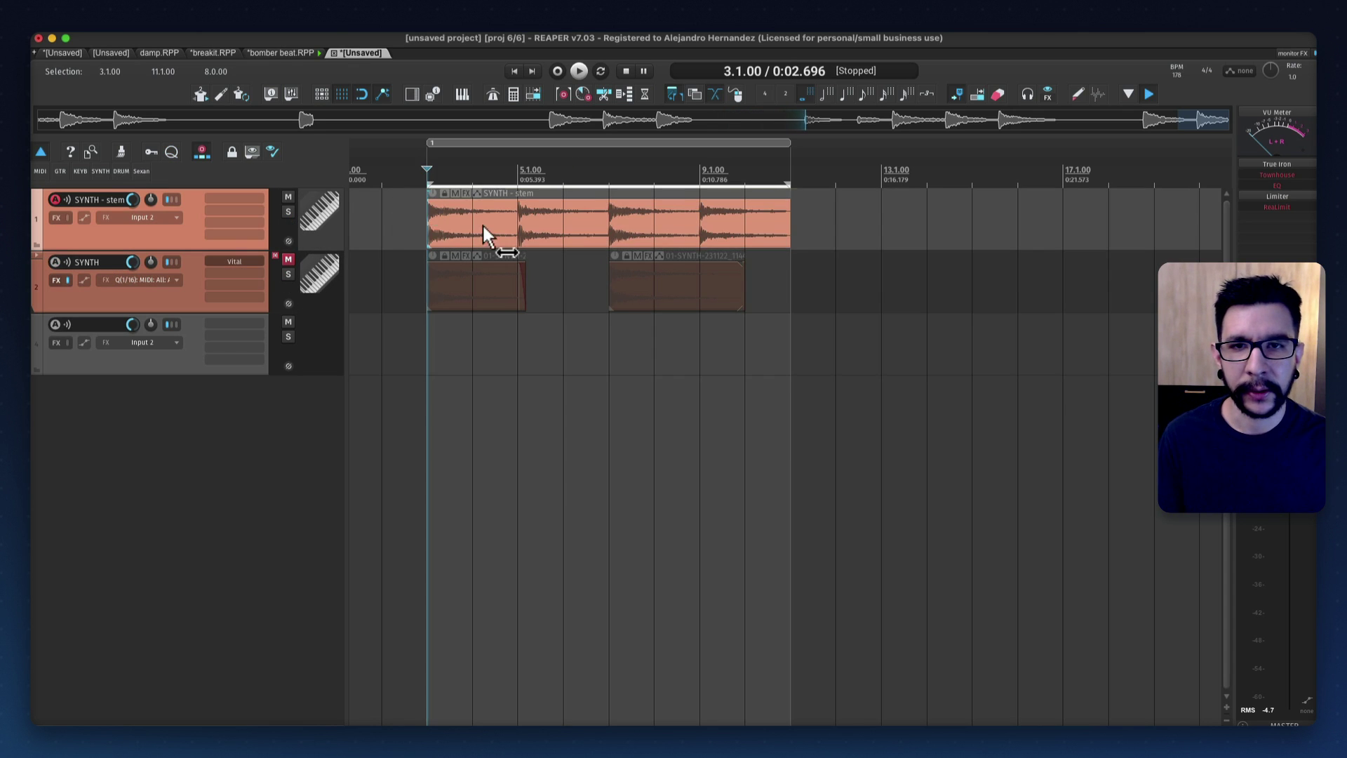
Duplicate the SYNTH - stem item three times back to back so the loop runs to 35.1.00
scroll(483, 225, "down", 3)
key("super+d")
key("super+d")
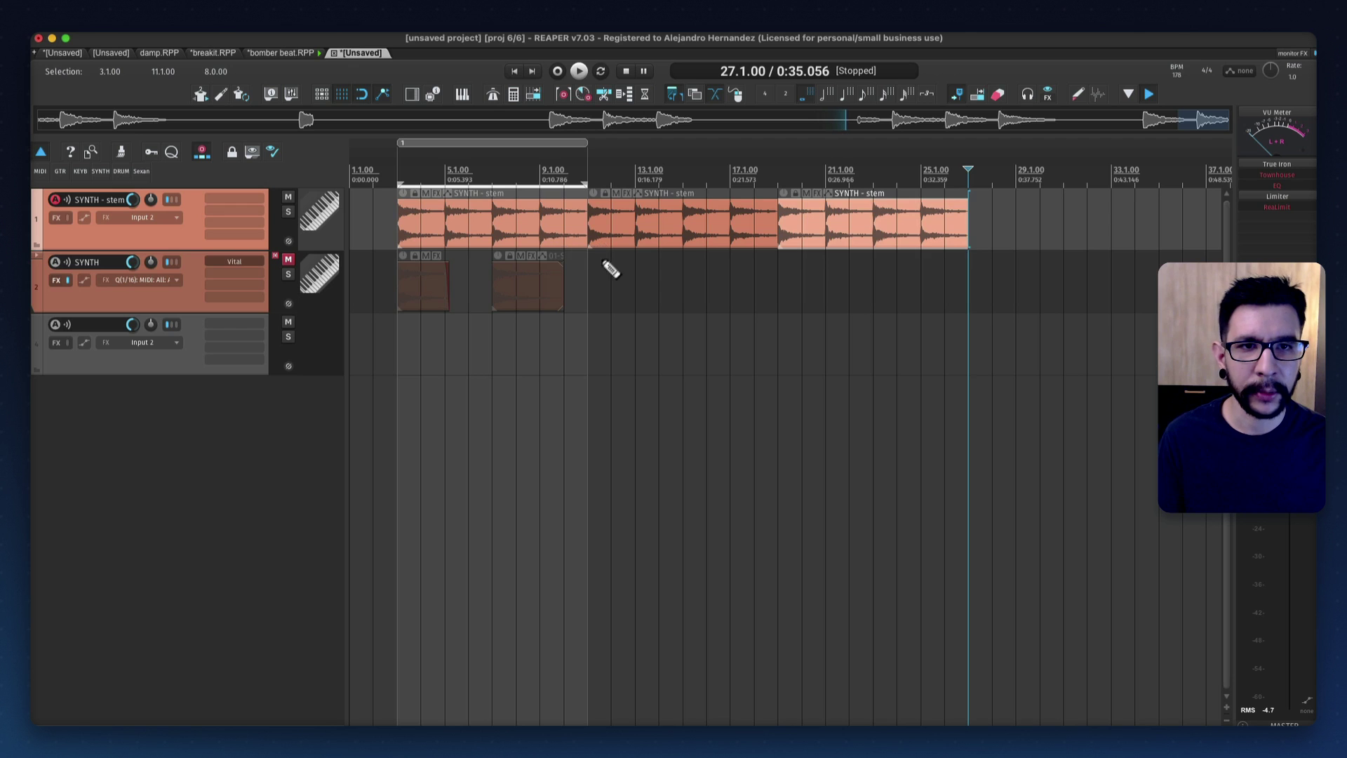
key("super+d")
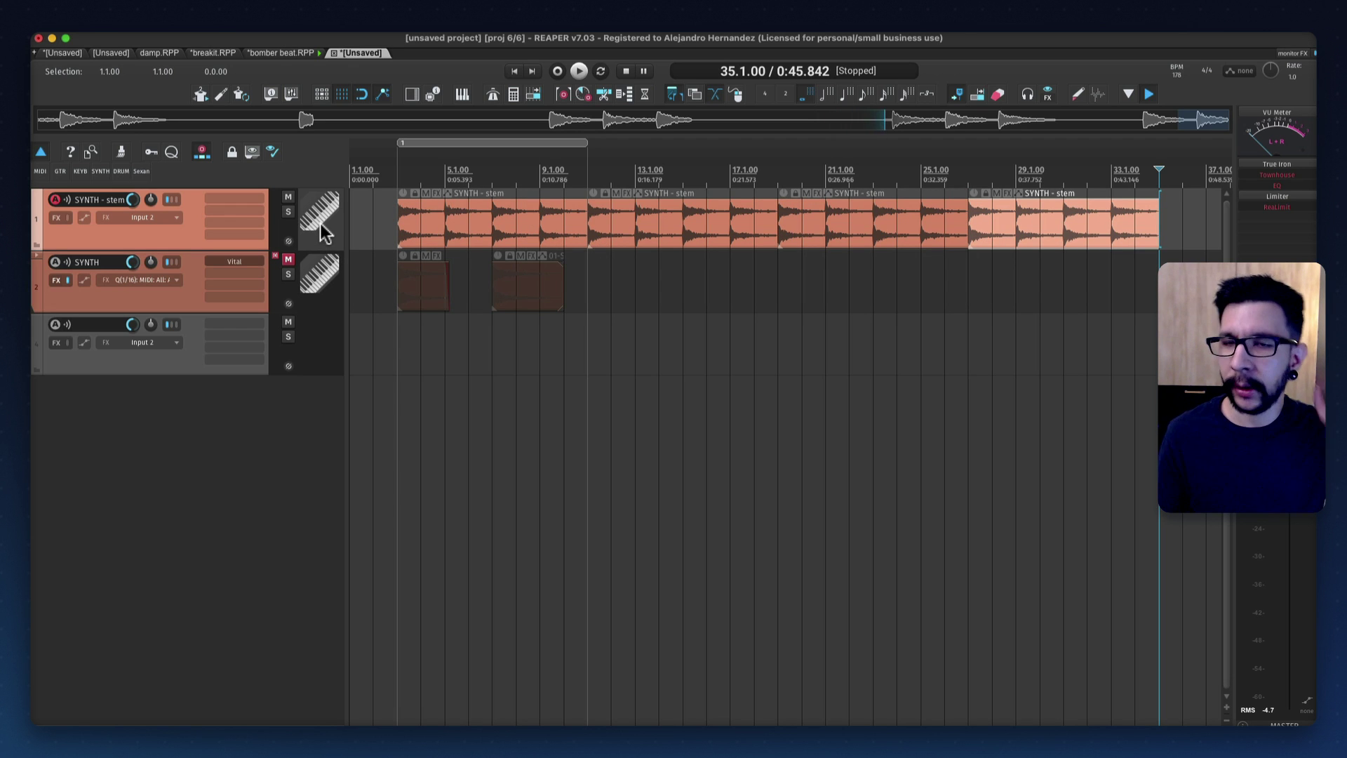
Open the Media Explorer and audition cw_amen10_135.wav, cw_amen17_175.wav and cw_amen14_175.wav against the project, then stop the sample preview
key("super+alt+x")
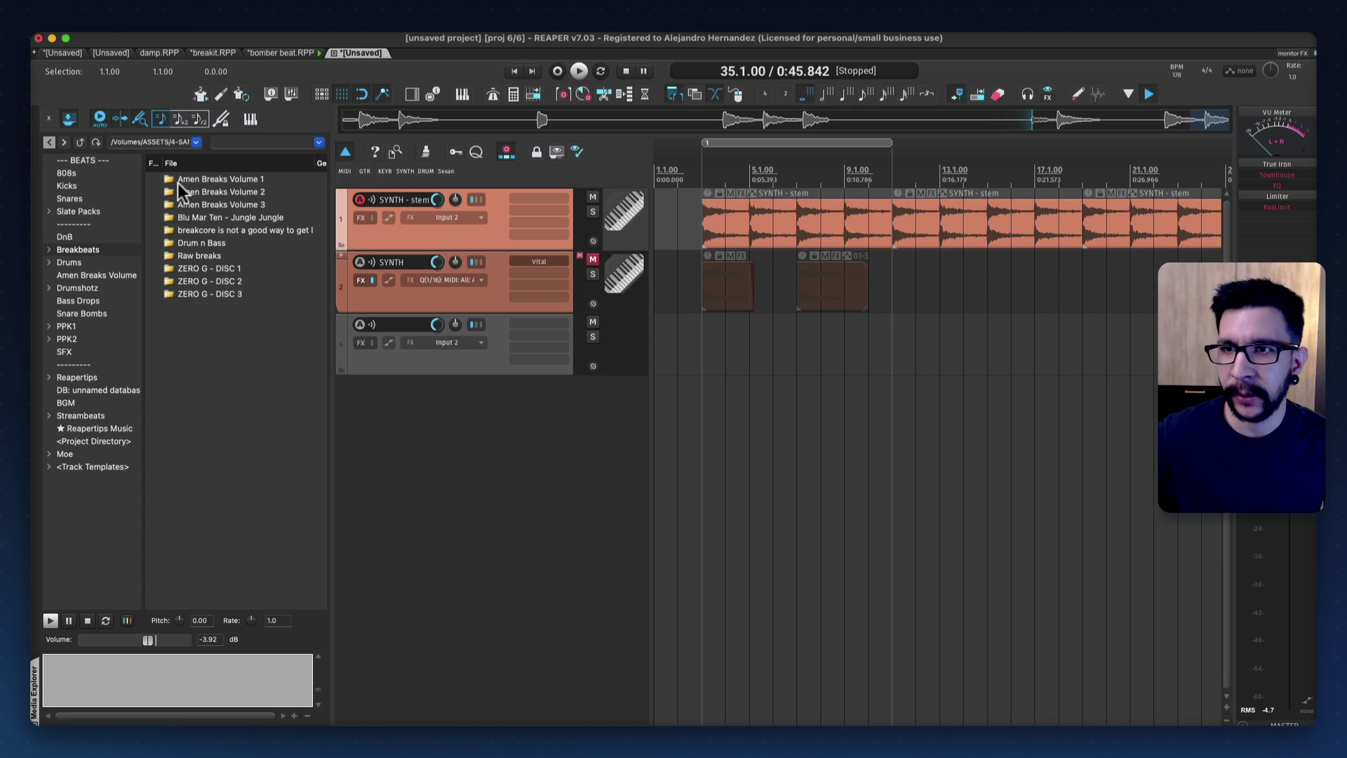
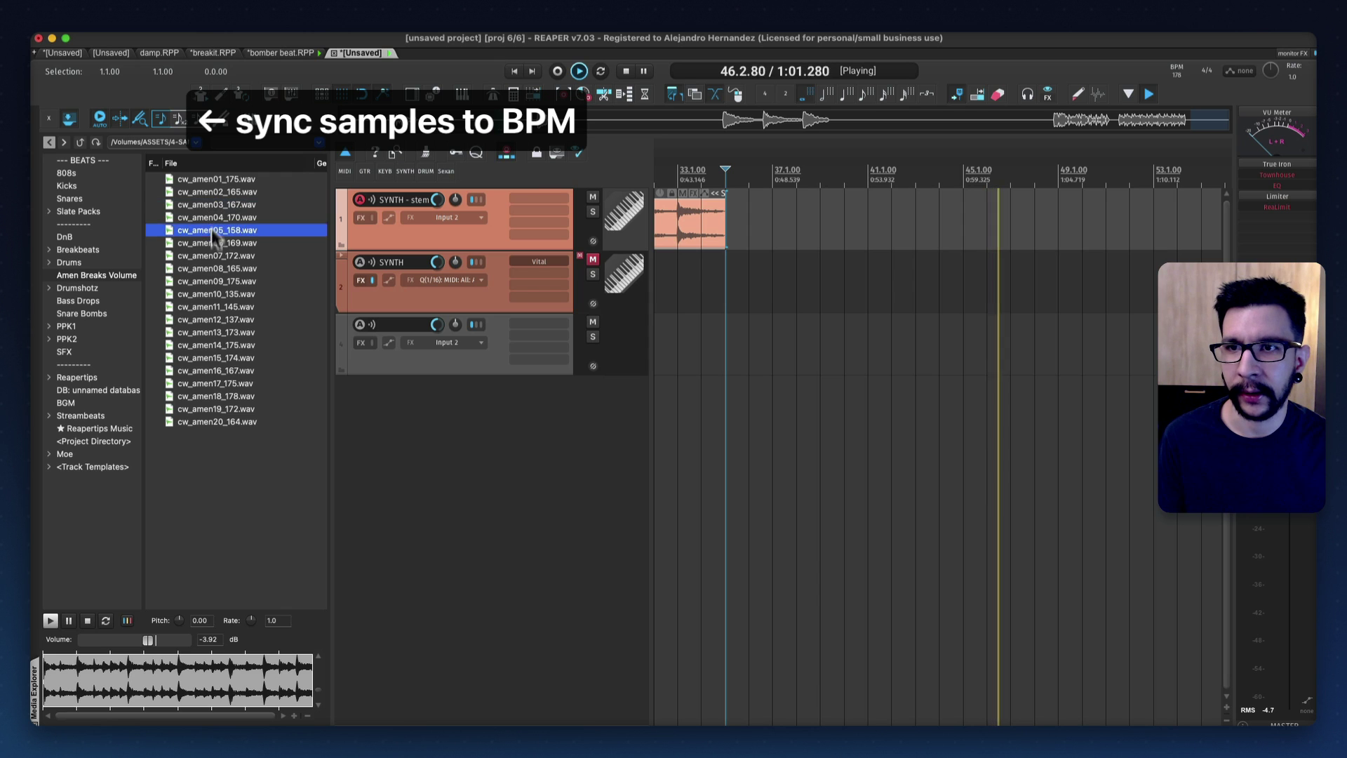
left_click(221, 294)
left_click(231, 383)
left_click(228, 344)
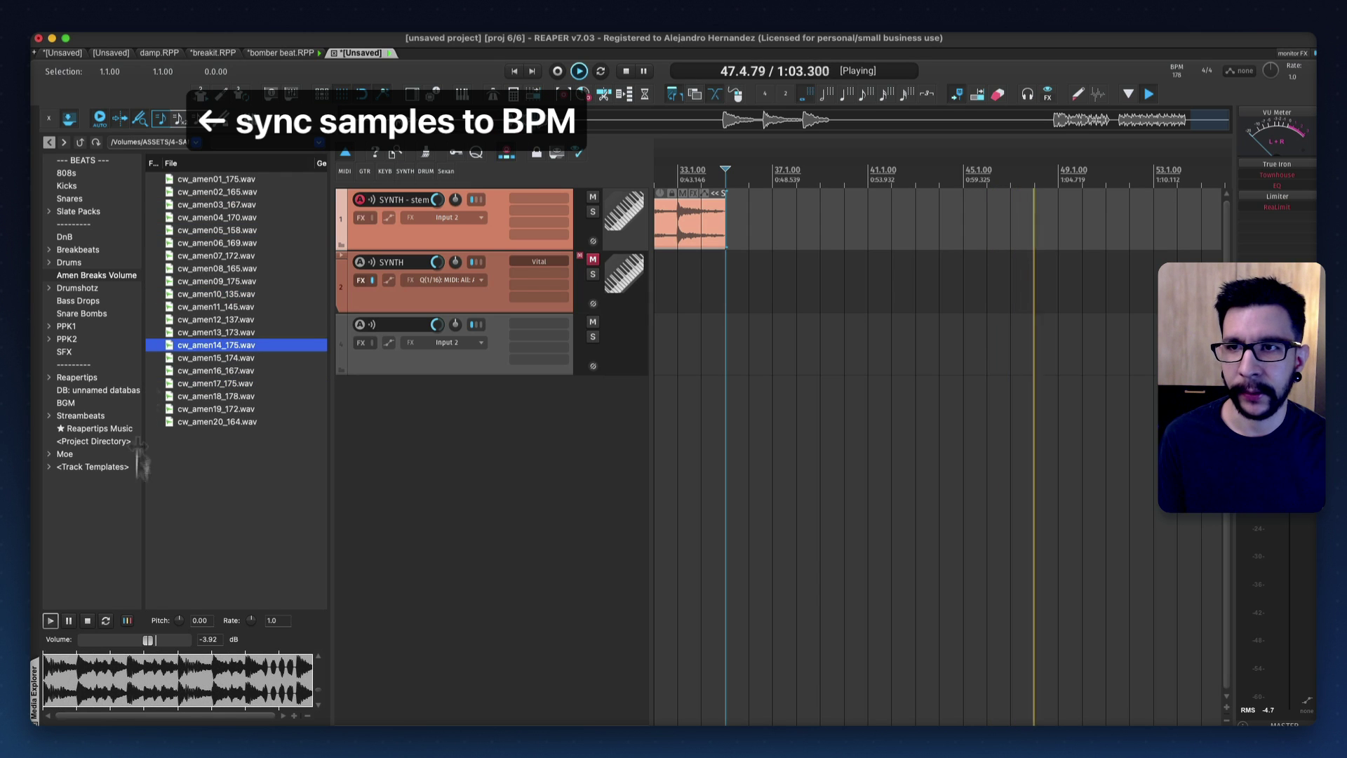
left_click(87, 621)
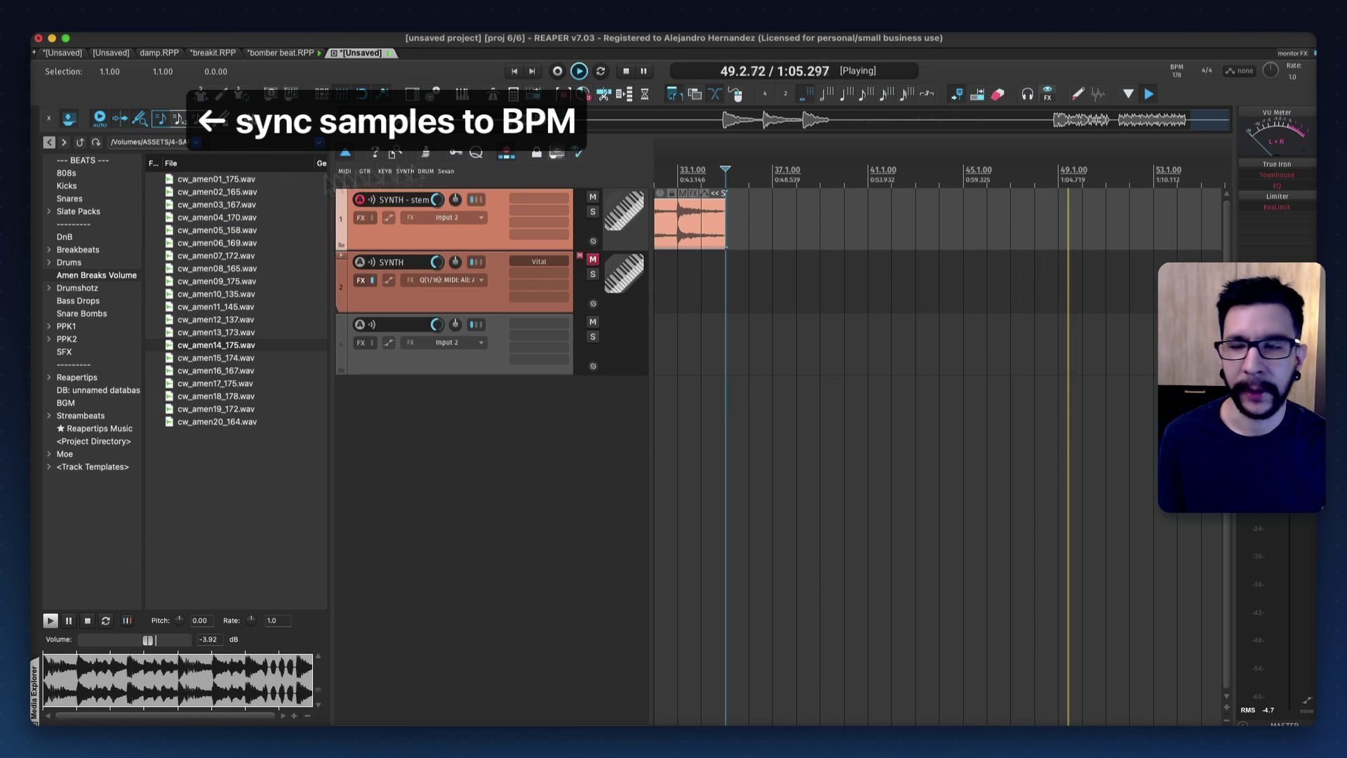
Audition cw_amen09_175.wav, cw_amen03_167.wav and cw_amen06_169.wav against the project, restarting playback in between
left_click(209, 282)
left_click(240, 204)
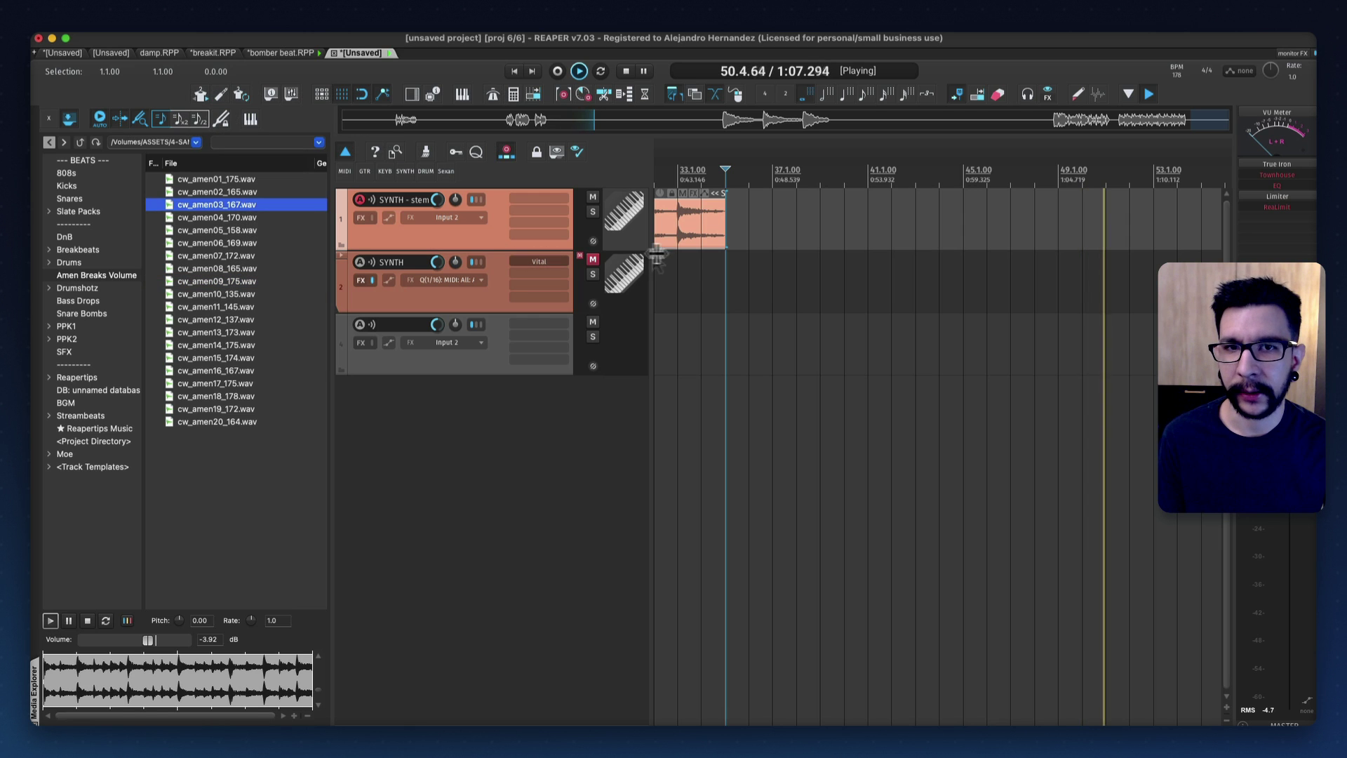
left_click_drag(752, 264, 985, 271)
key("space")
key("space")
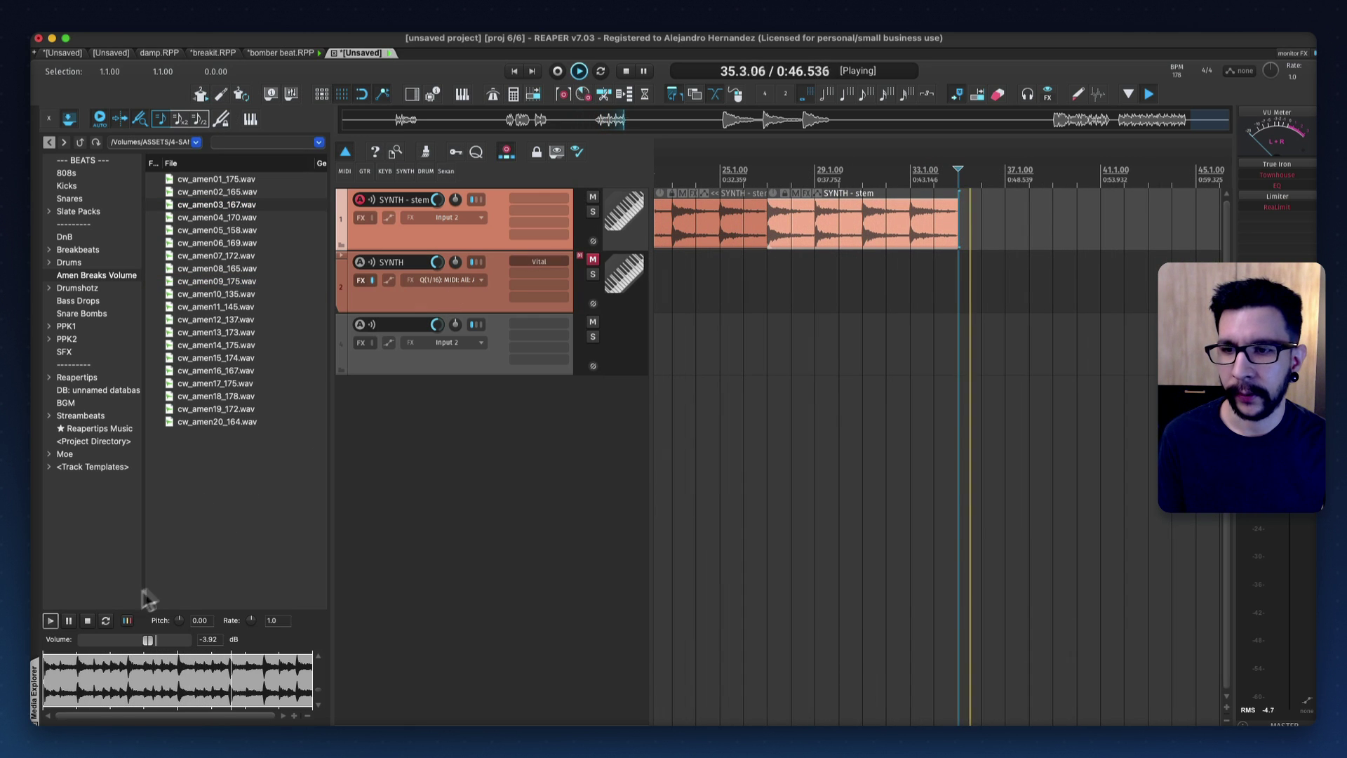
left_click(219, 242)
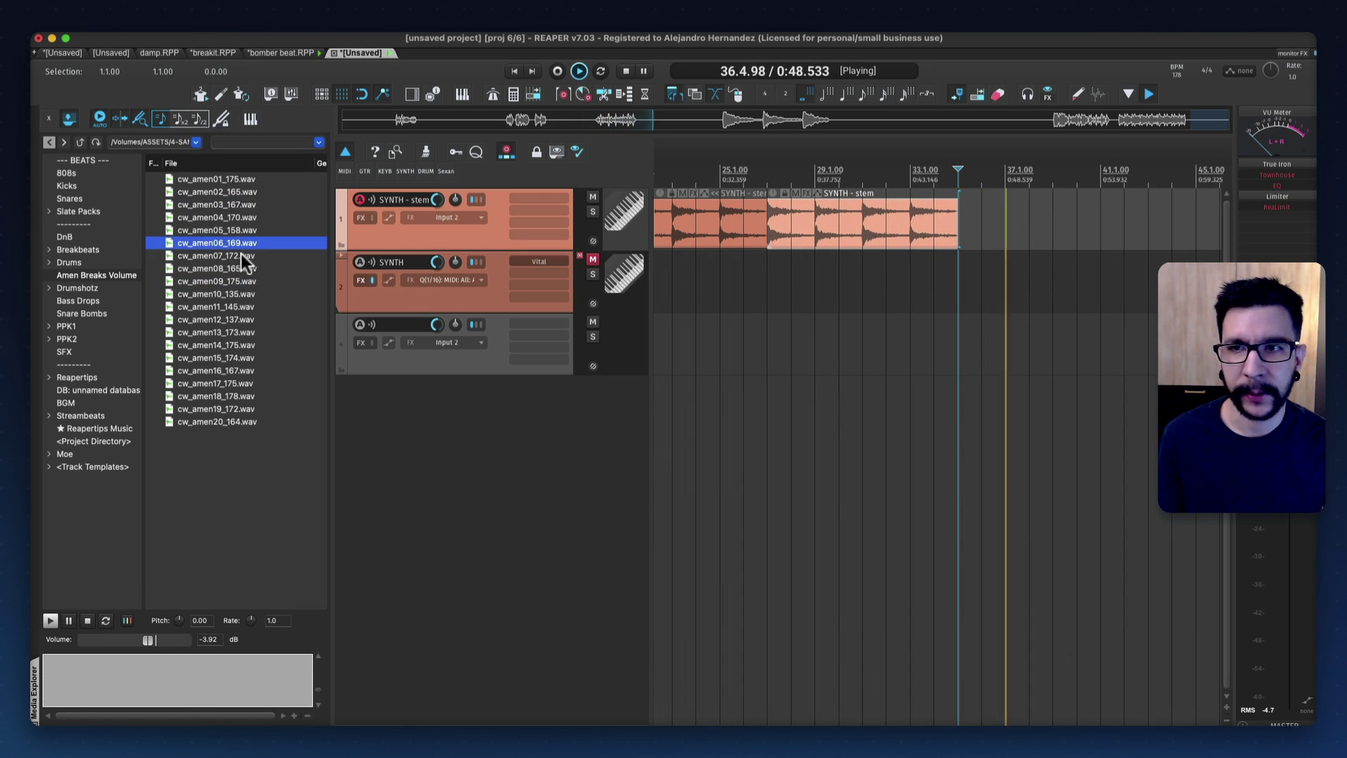
Add a new empty track and move it above SYNTH - stem
key("super+t")
left_click_drag(613, 281, 619, 169)
left_click_drag(806, 273, 1094, 267)
scroll(911, 249, "down", 1)
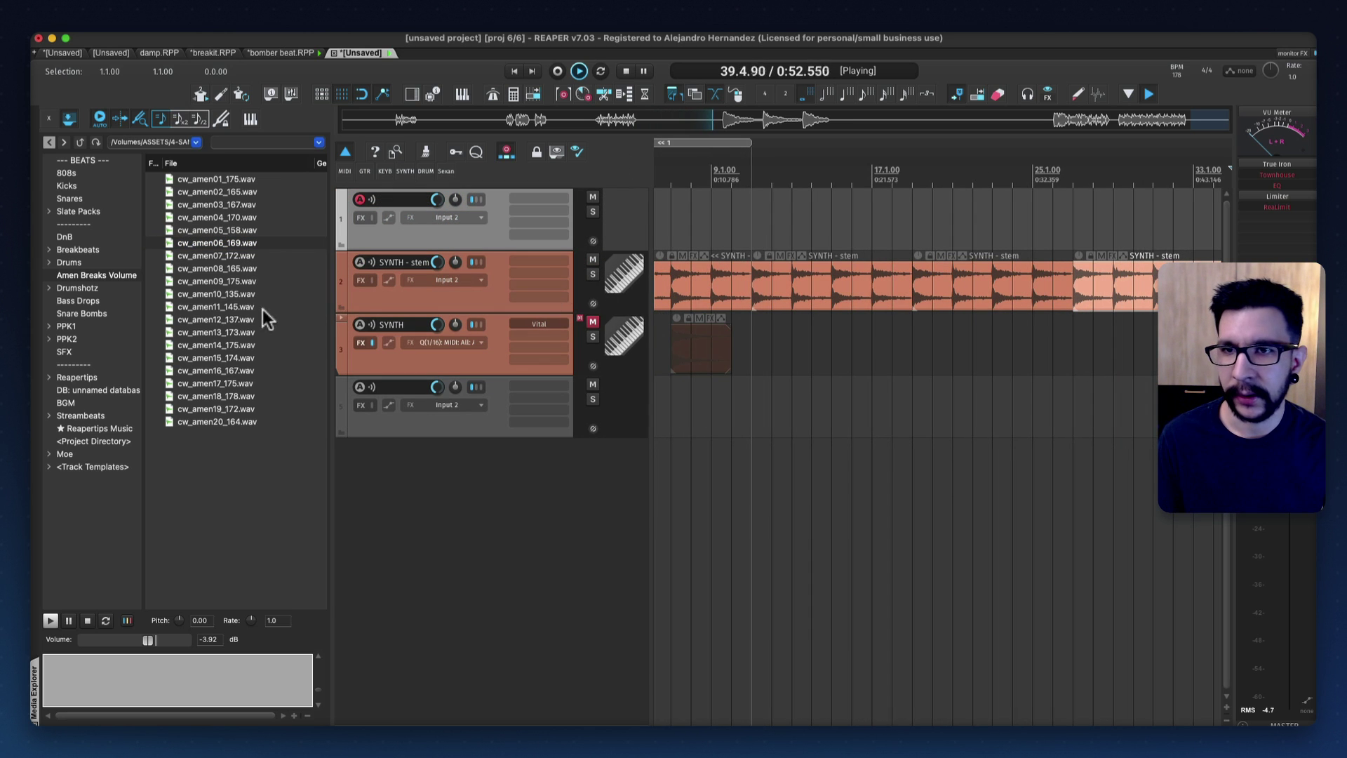
Place cw_amen06_169.wav on the new top track at 11.1.00, play it with the synth loop, and select the item
left_click_drag(256, 247, 742, 212)
scroll(767, 216, "up", 3)
left_click(742, 212)
scroll(742, 213, "up", 2)
left_click(783, 225)
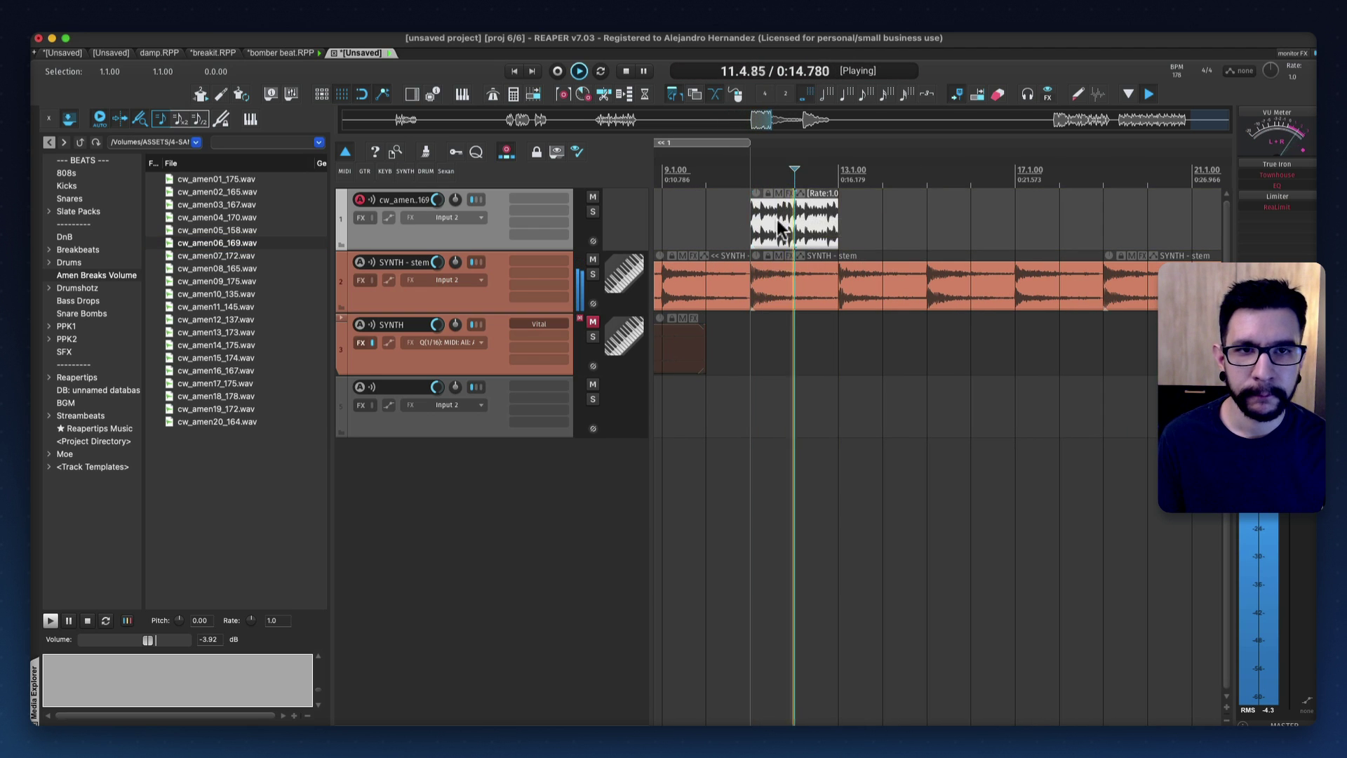
Duplicate the cw_amen06_169.wav item four times back to back up to 21.1.00, then delete all items on that track
key("super+d")
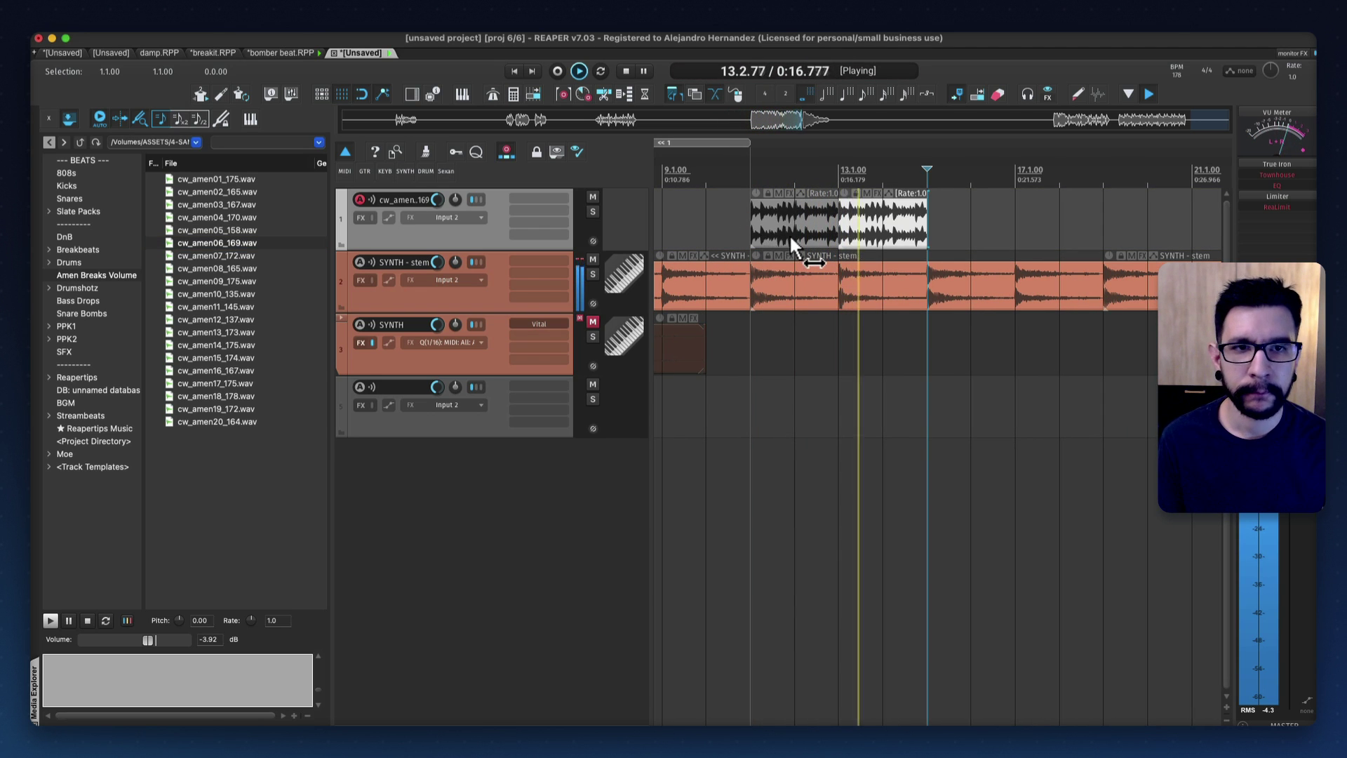
key("super+d")
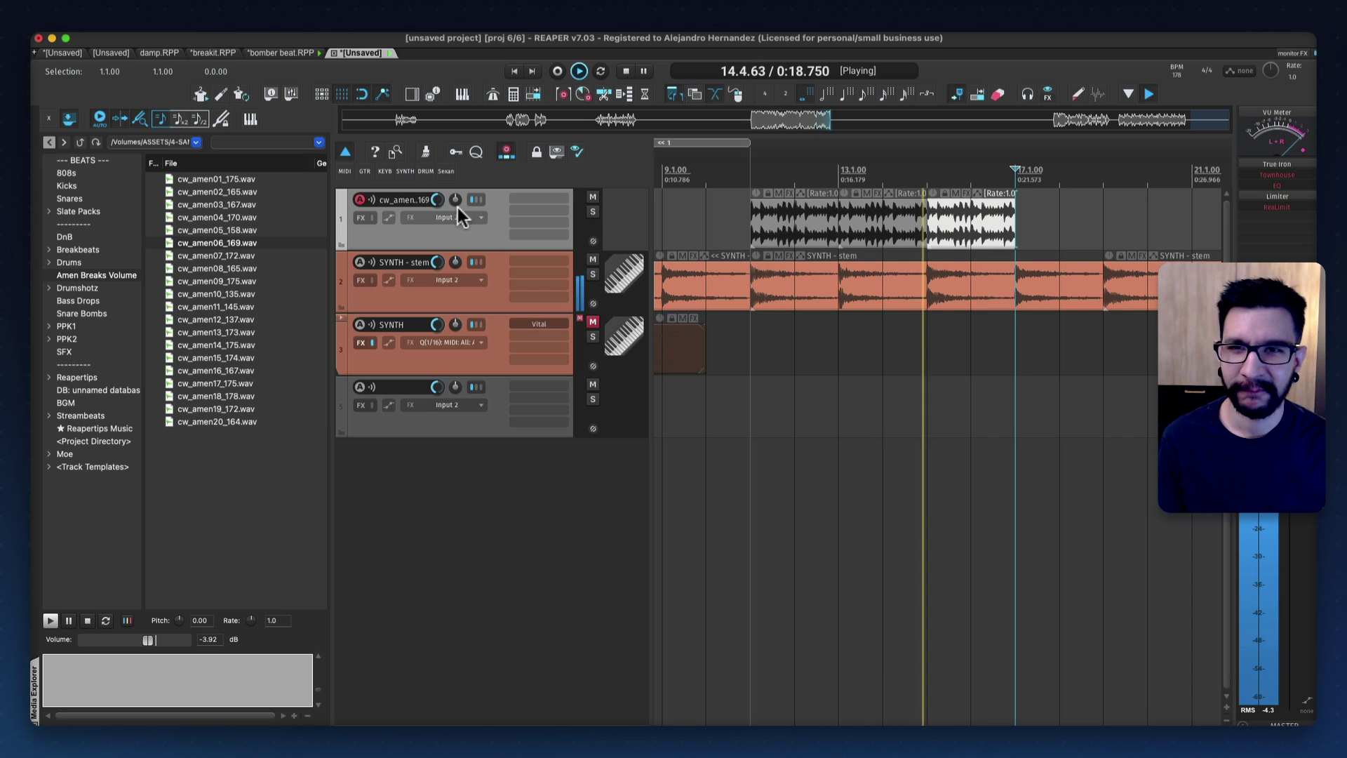
key("super+d")
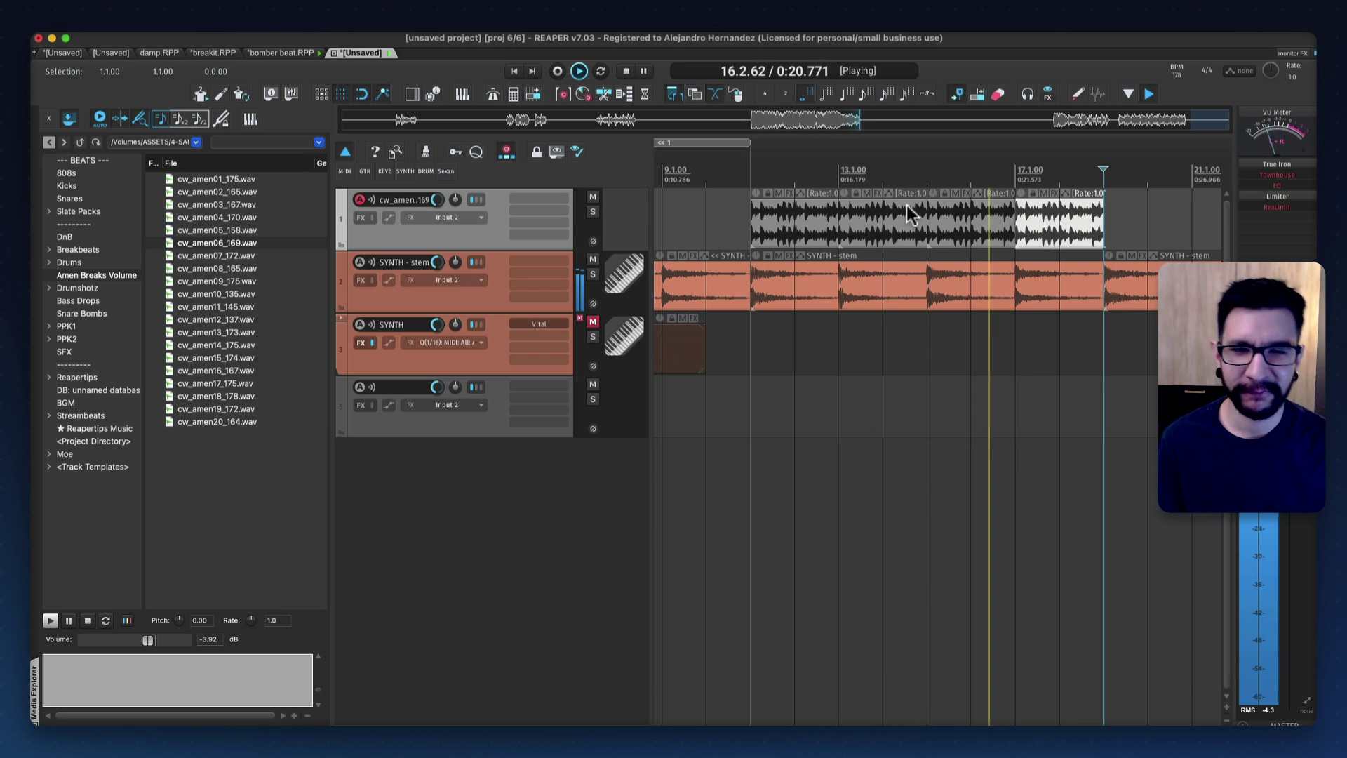
key("super+d")
key("space")
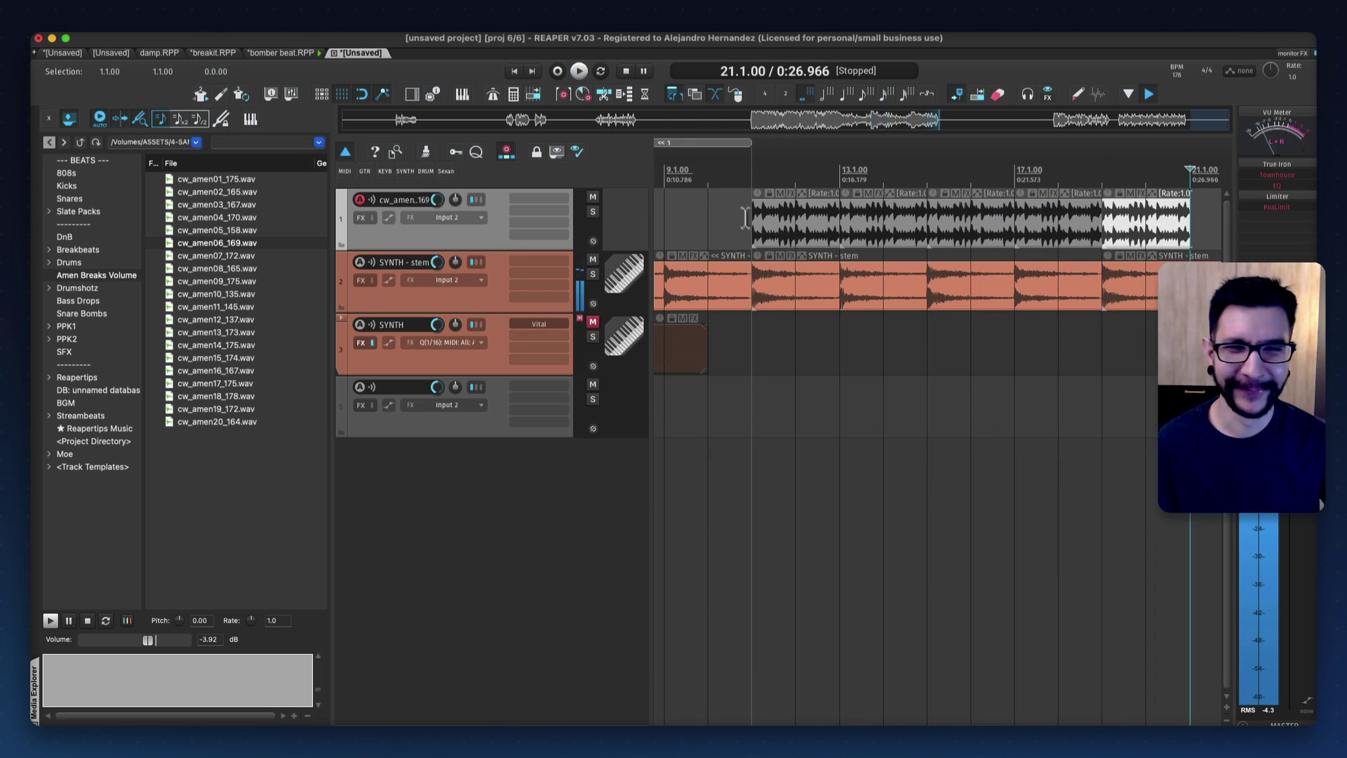
key("super+a")
key("Delete")
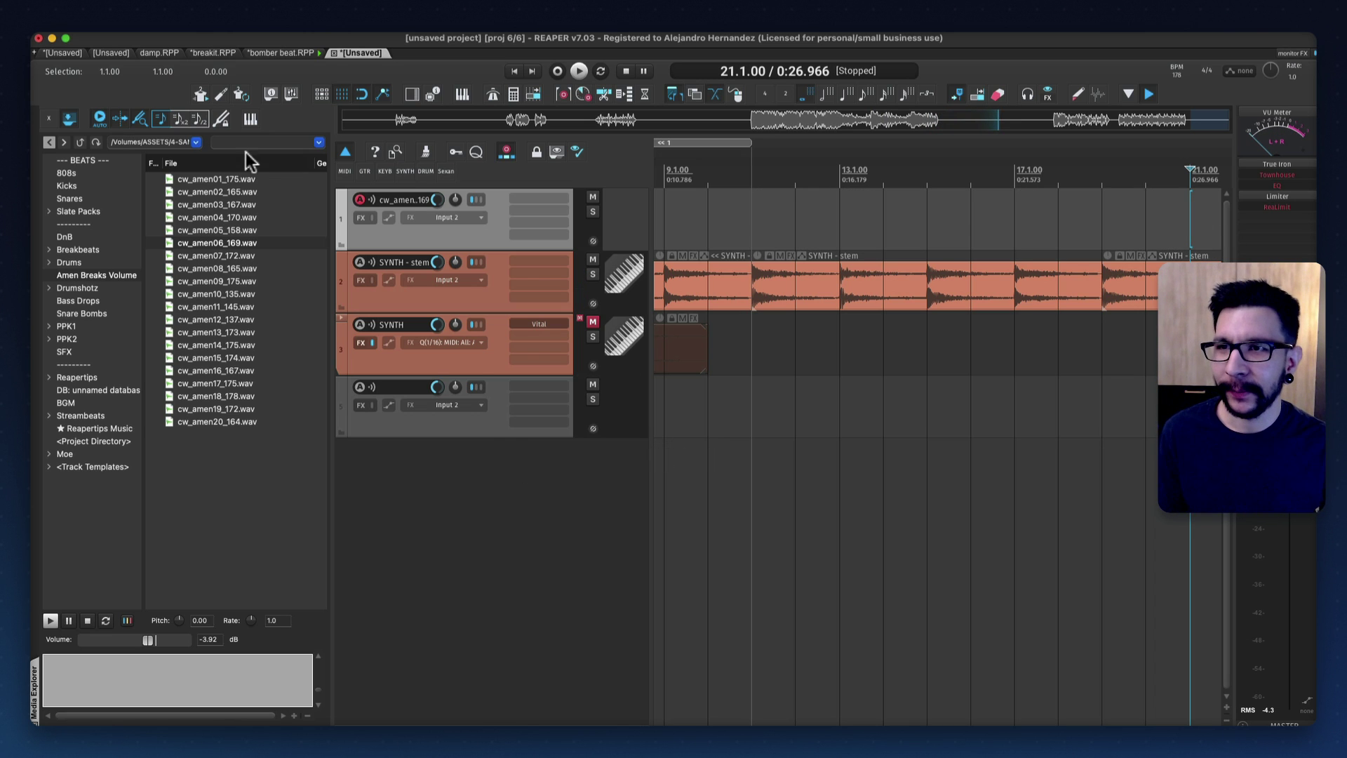
Audition cw_amen_comp.wav, cw_amen_distorted.wav and cw_amen_early.wav from Amen Breaks Volume 2, then return to the Breakbeats folder
left_click(80, 142)
double_click(239, 192)
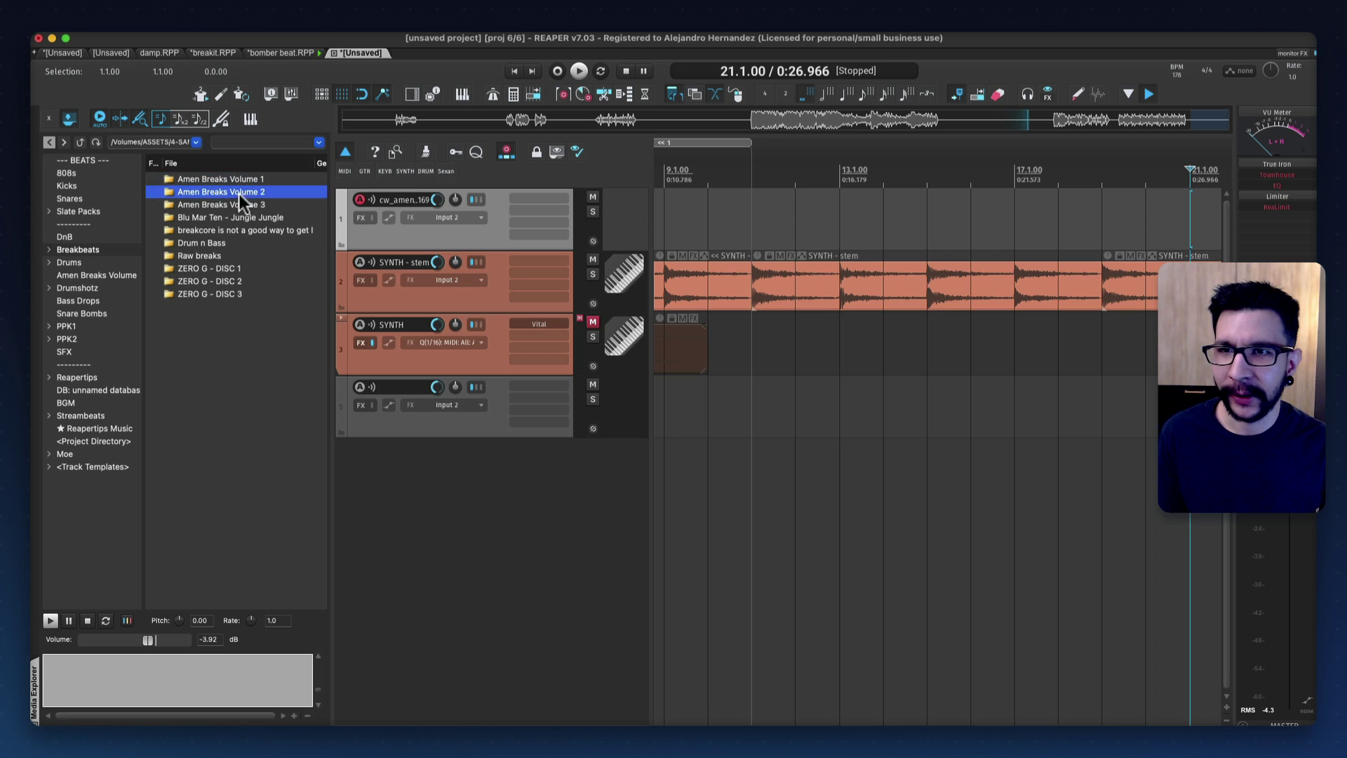
left_click(233, 244)
left_click(226, 280)
left_click(223, 344)
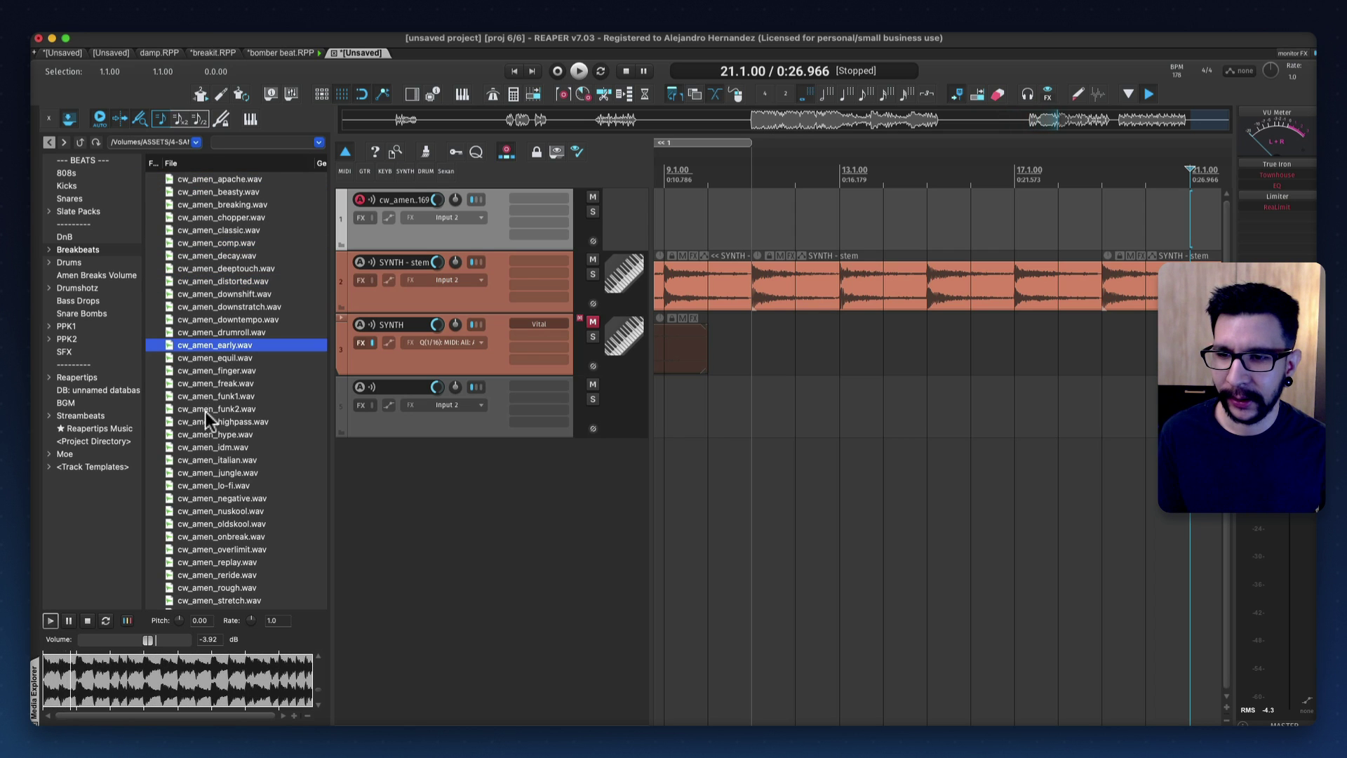
left_click(79, 141)
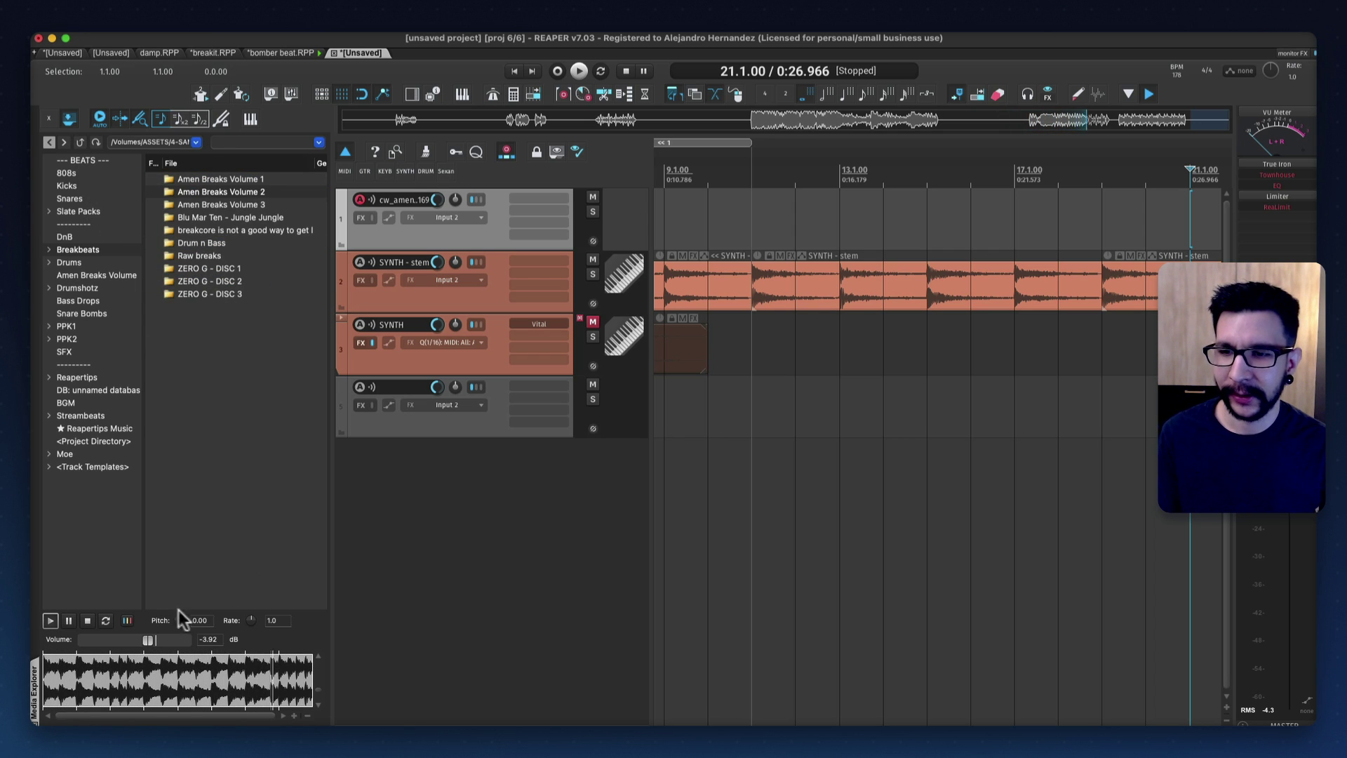
Audition the Karate, Promo, Crot, Fringe and Stick breaks from Amen Breaks Volume 3, then return to the Breakbeats folder
double_click(271, 203)
left_click(237, 294)
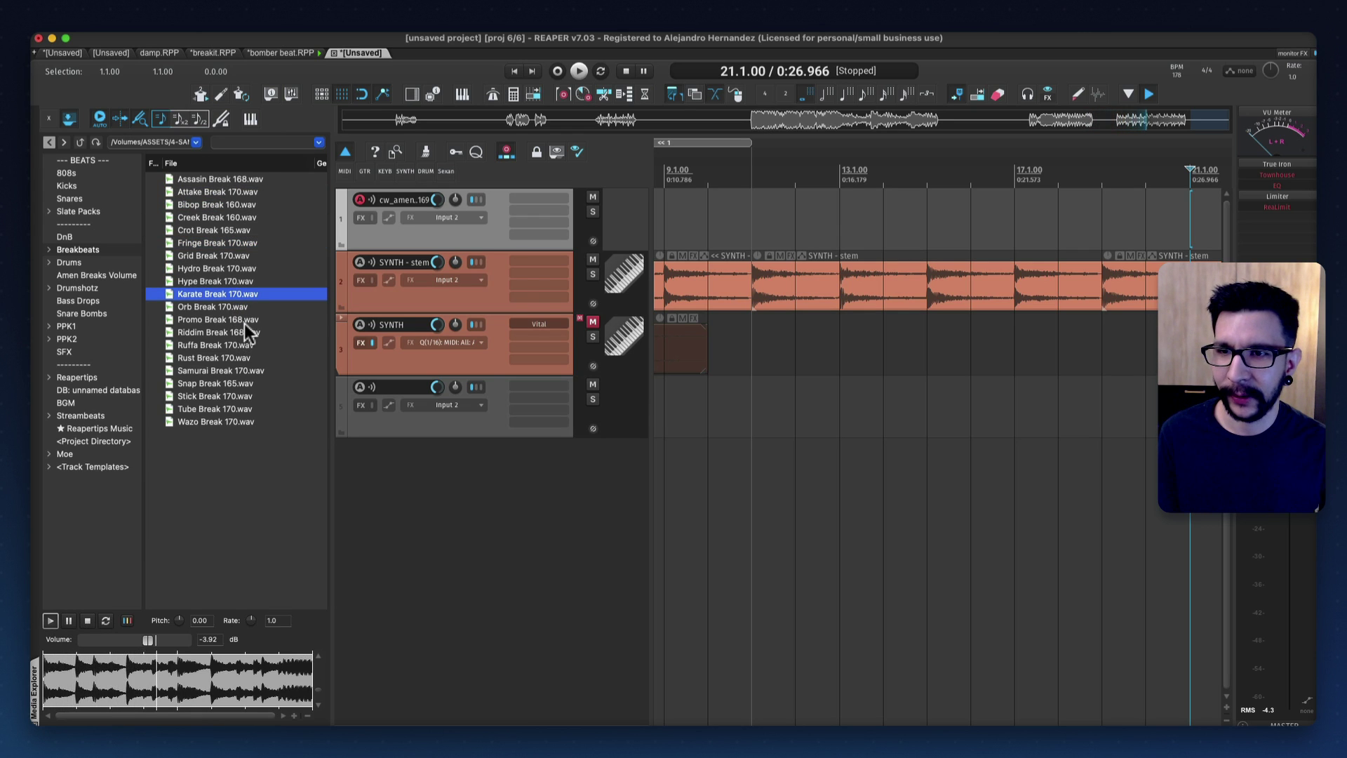
left_click(244, 321)
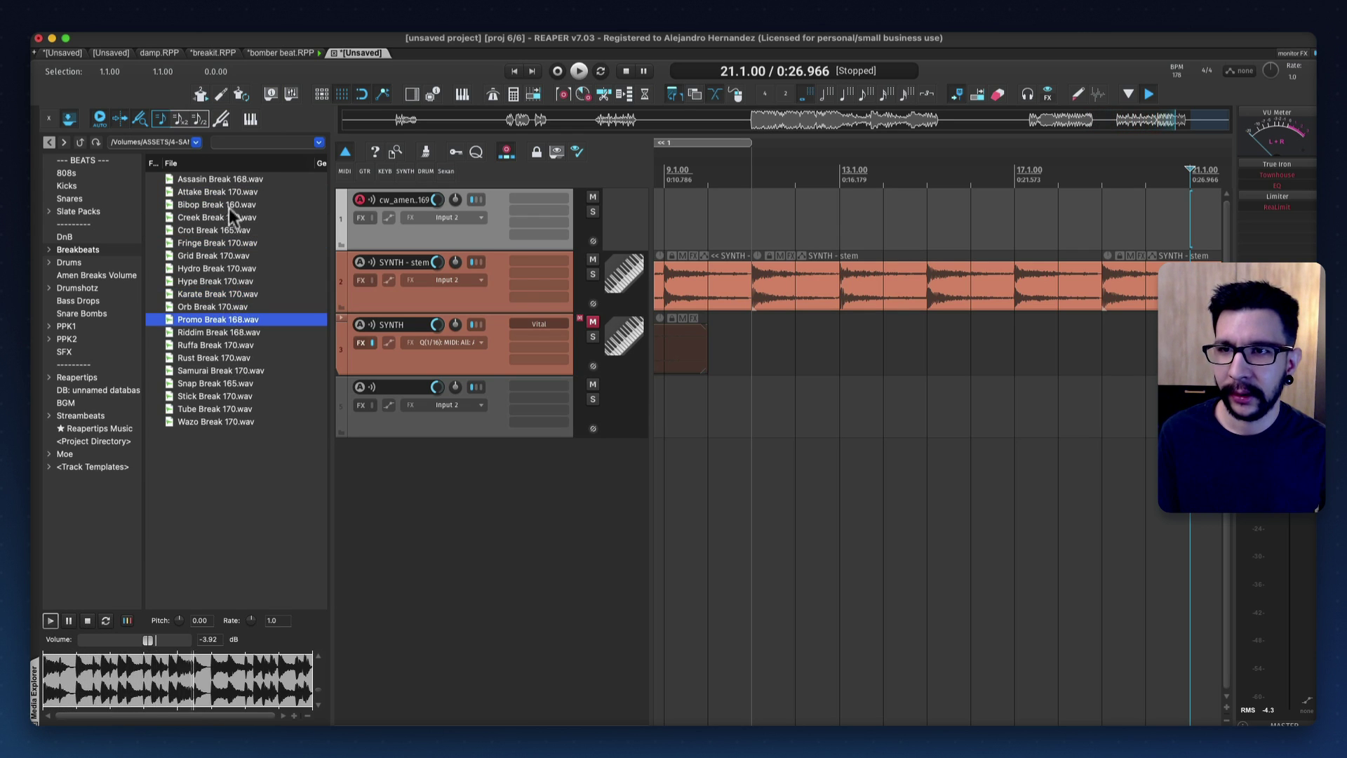
left_click(227, 231)
left_click(226, 244)
left_click(201, 397)
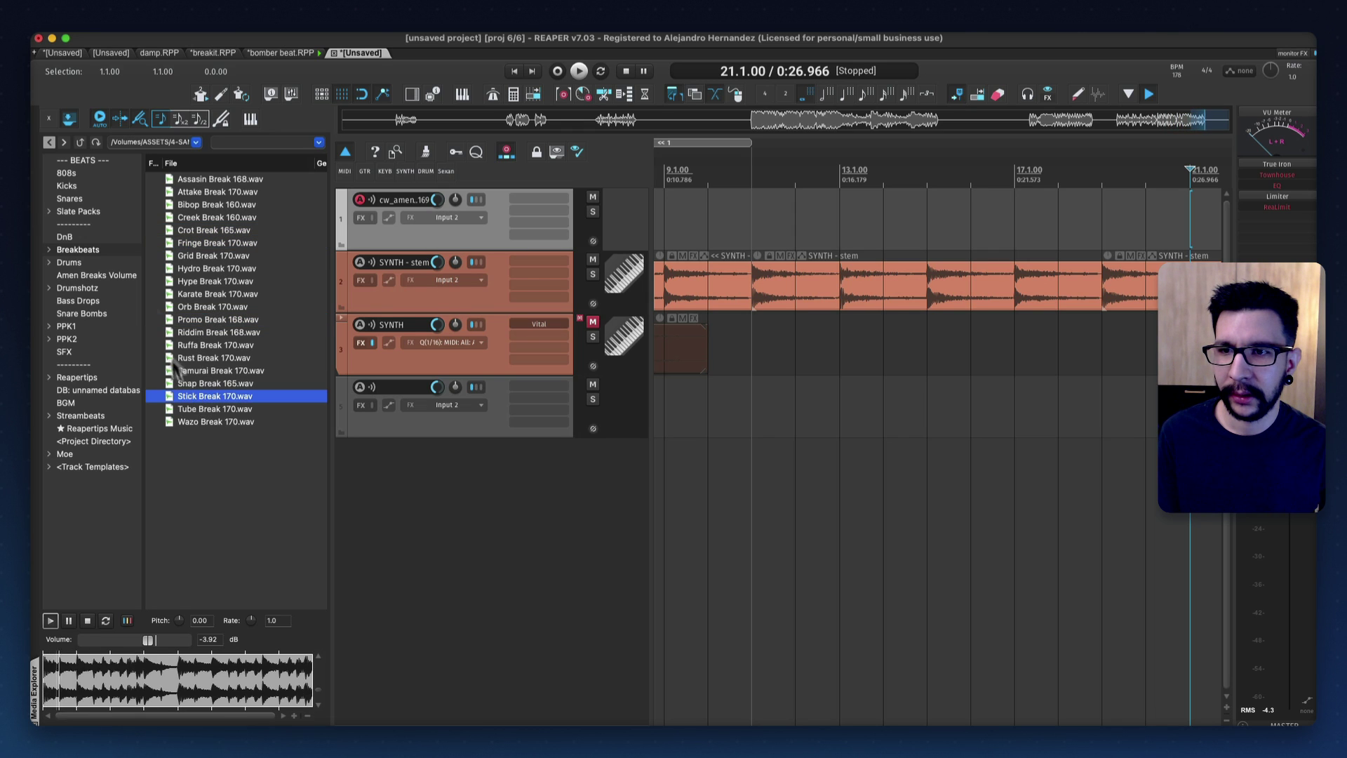
left_click(80, 143)
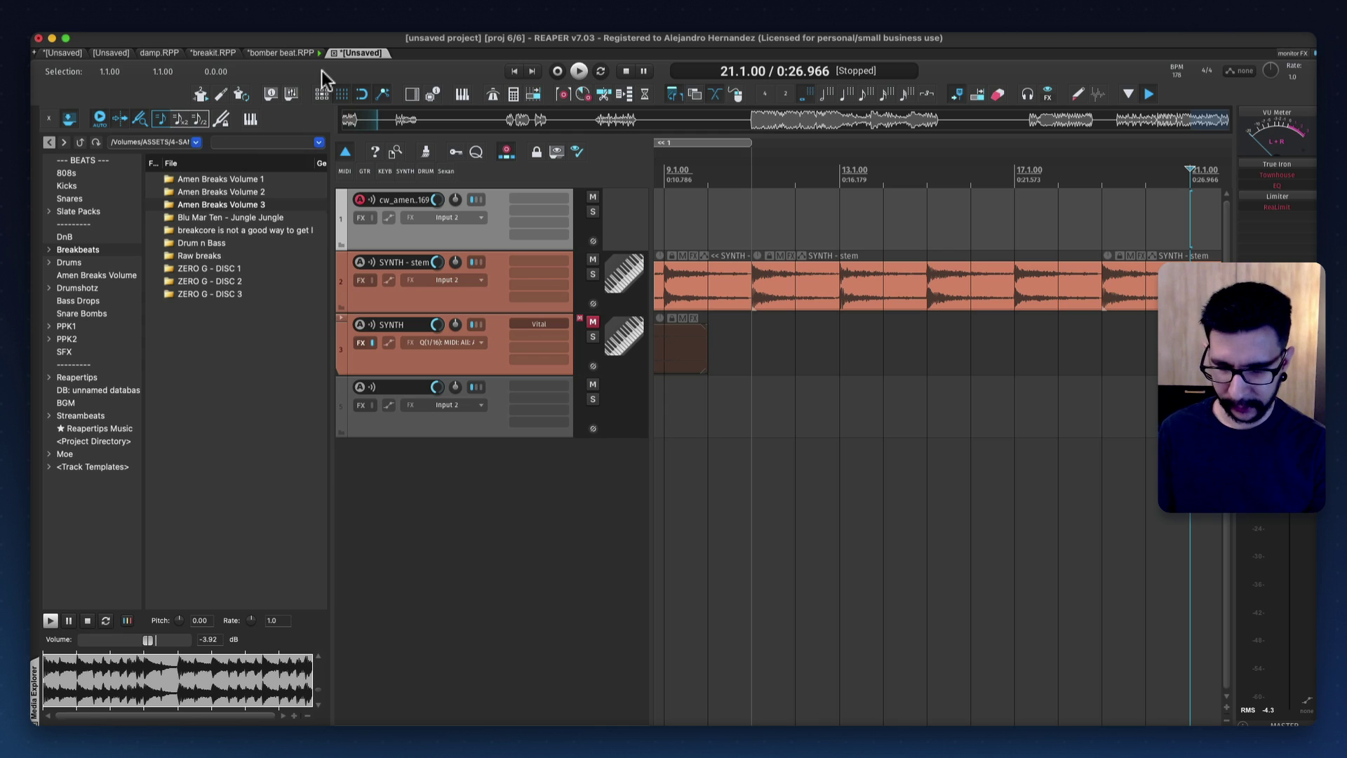
Filter the samples by "bring" and place Bringing Me Break.wav on the top track at 11.1.00, checking it with playback
type("bring")
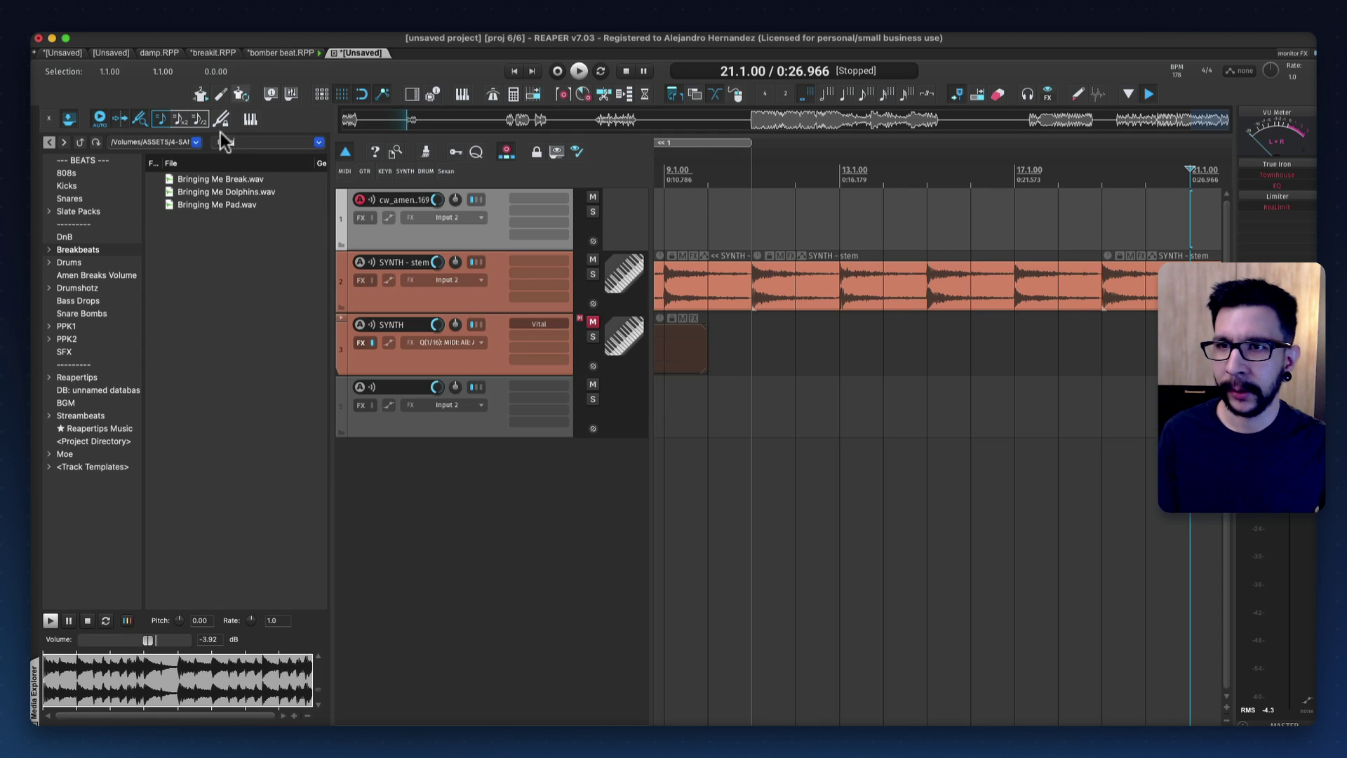
left_click_drag(222, 184, 751, 228)
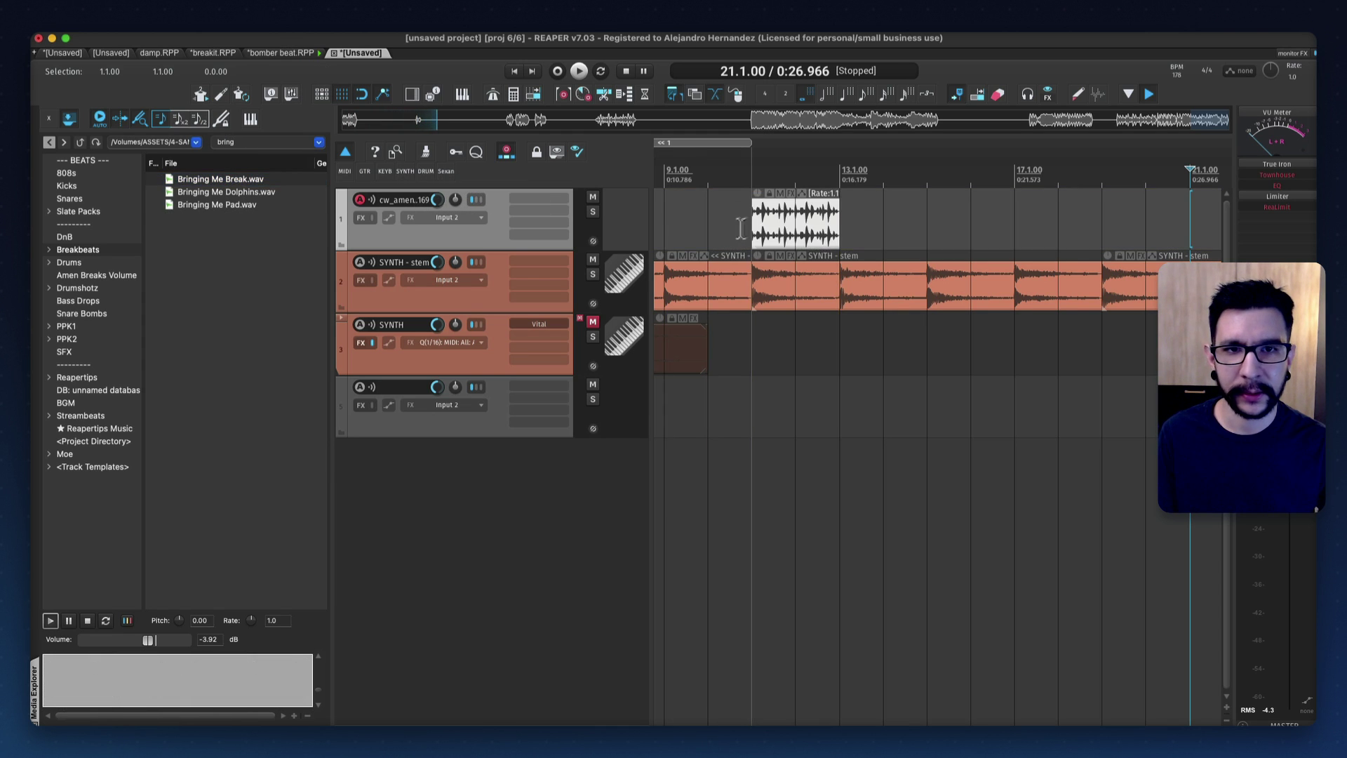
key("space")
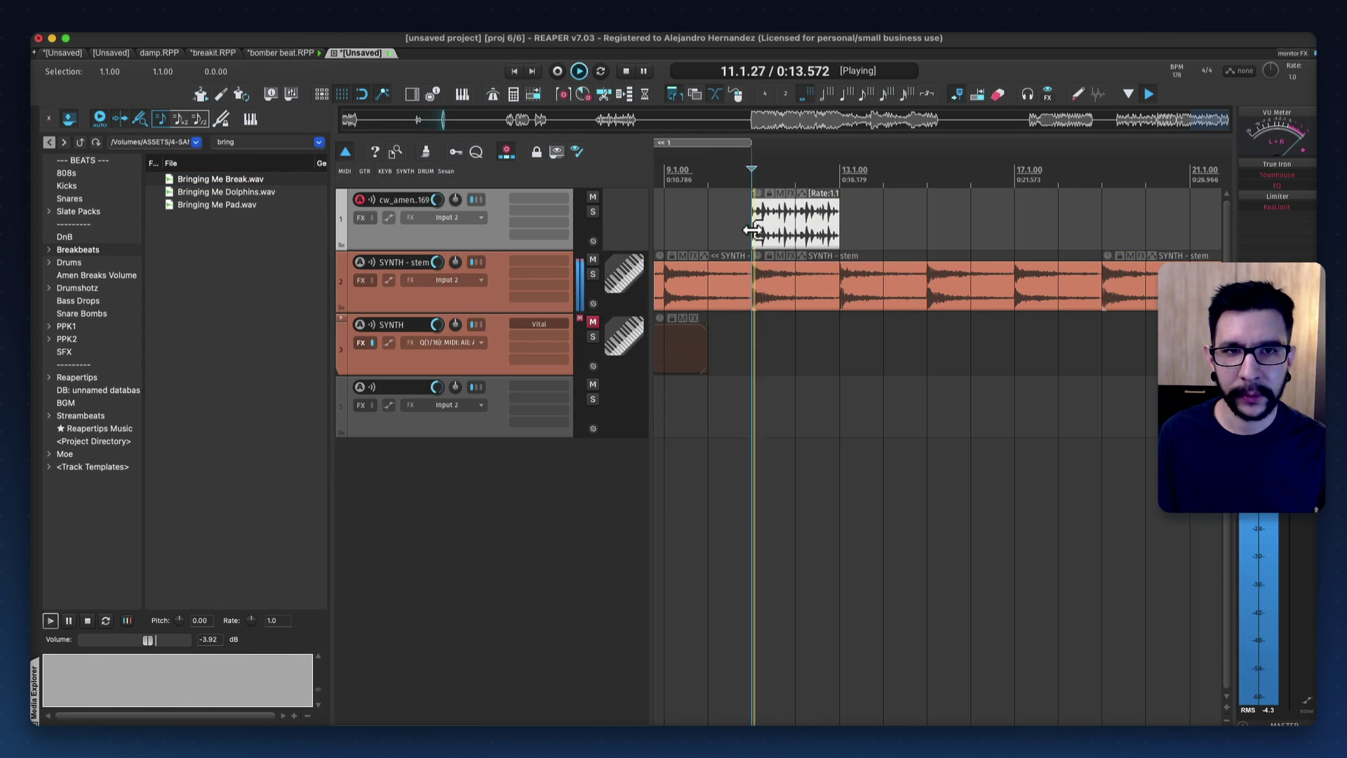
left_click(823, 233)
scroll(827, 234, "up", 3)
key("space")
Split the Bringing Me Break item at 12.1.00 and delete its second half
left_click(794, 239)
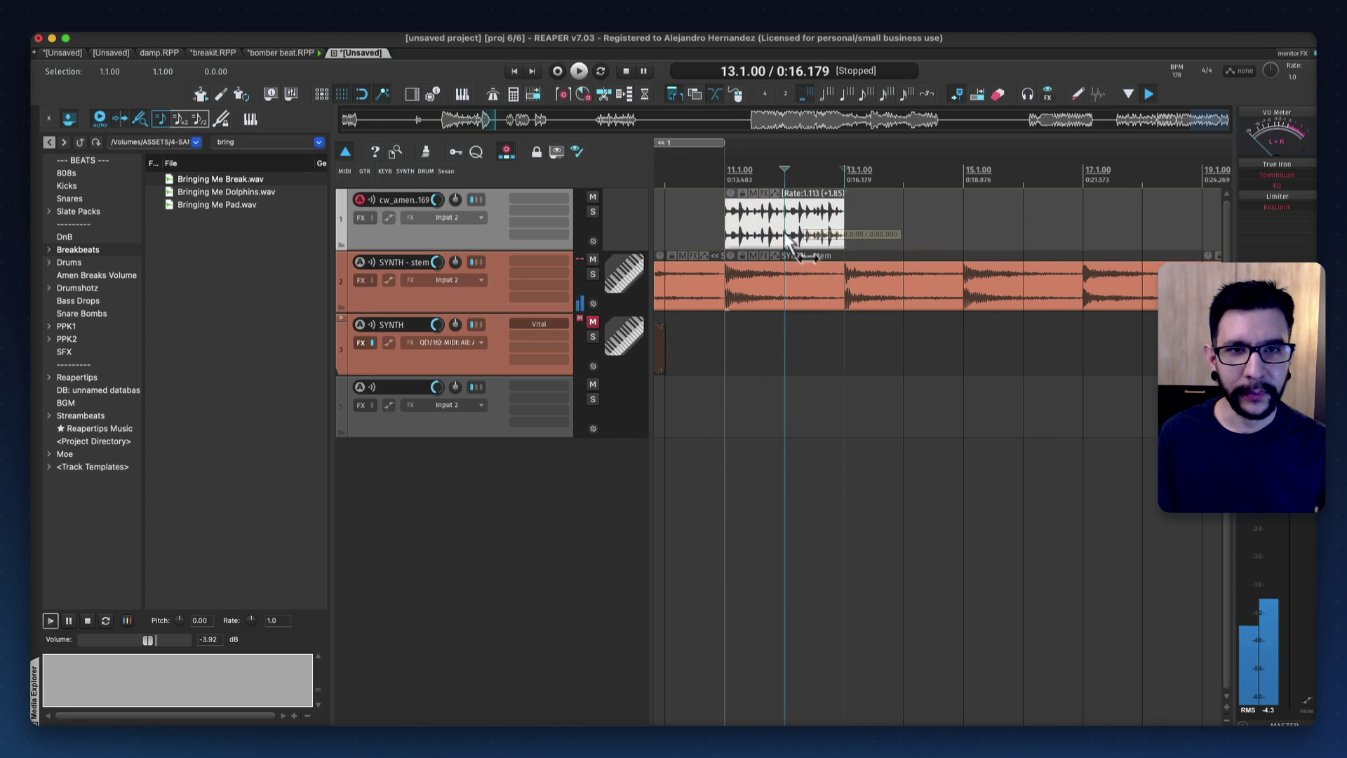
key("s")
key("Delete")
Duplicate the one-bar Bringing Me Break item five times back to back up to 17.1.00
left_click(769, 226)
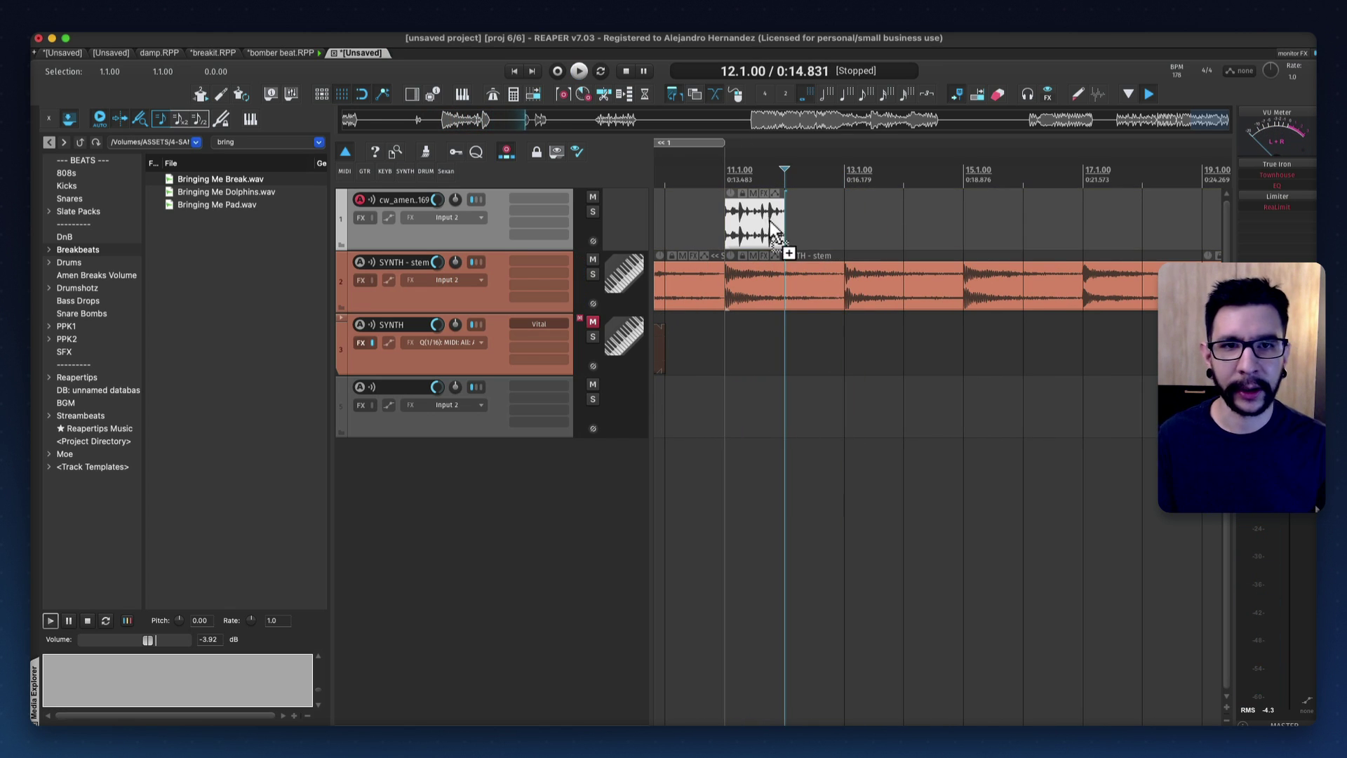
key("super+d")
key("super+d")
scroll(830, 214, "up", 2)
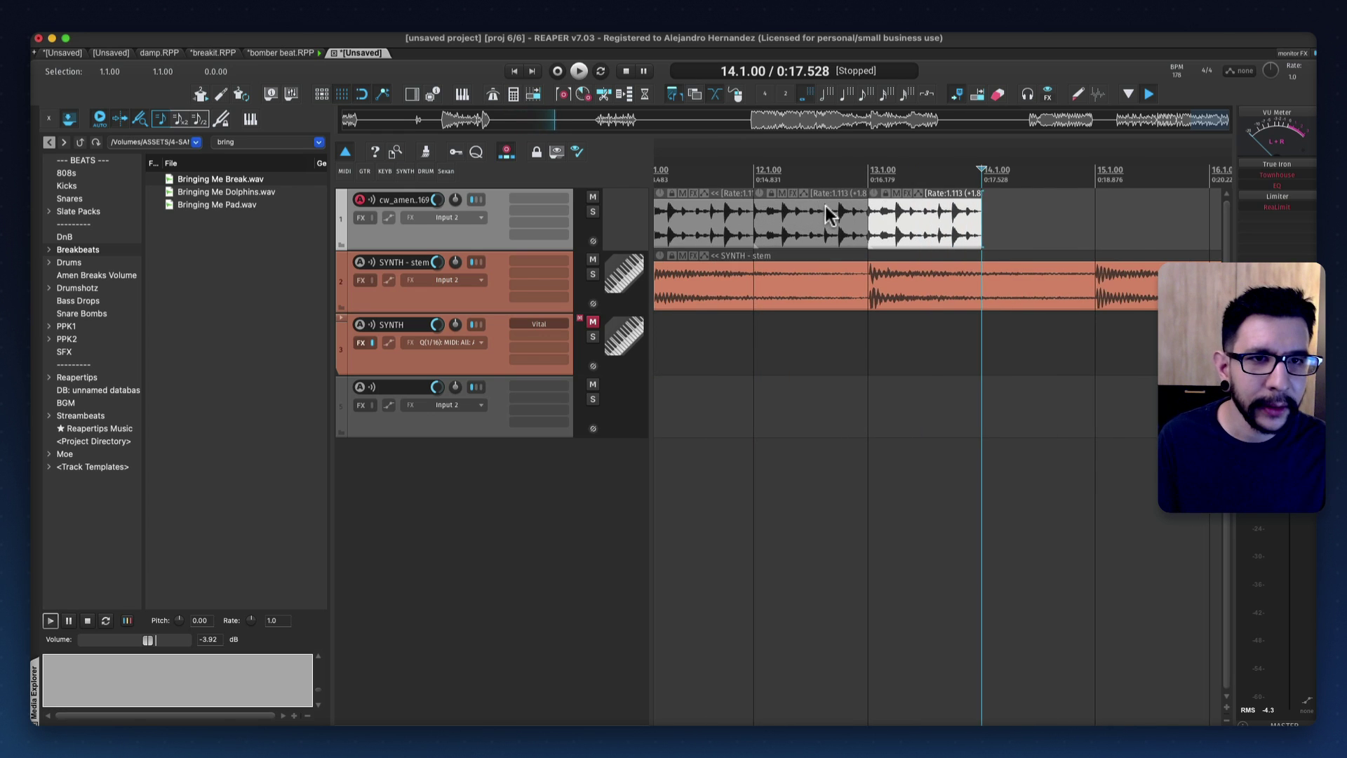
scroll(827, 222, "down", 4)
key("super+d")
key("super+d")
key("super+d")
scroll(826, 225, "up", 1)
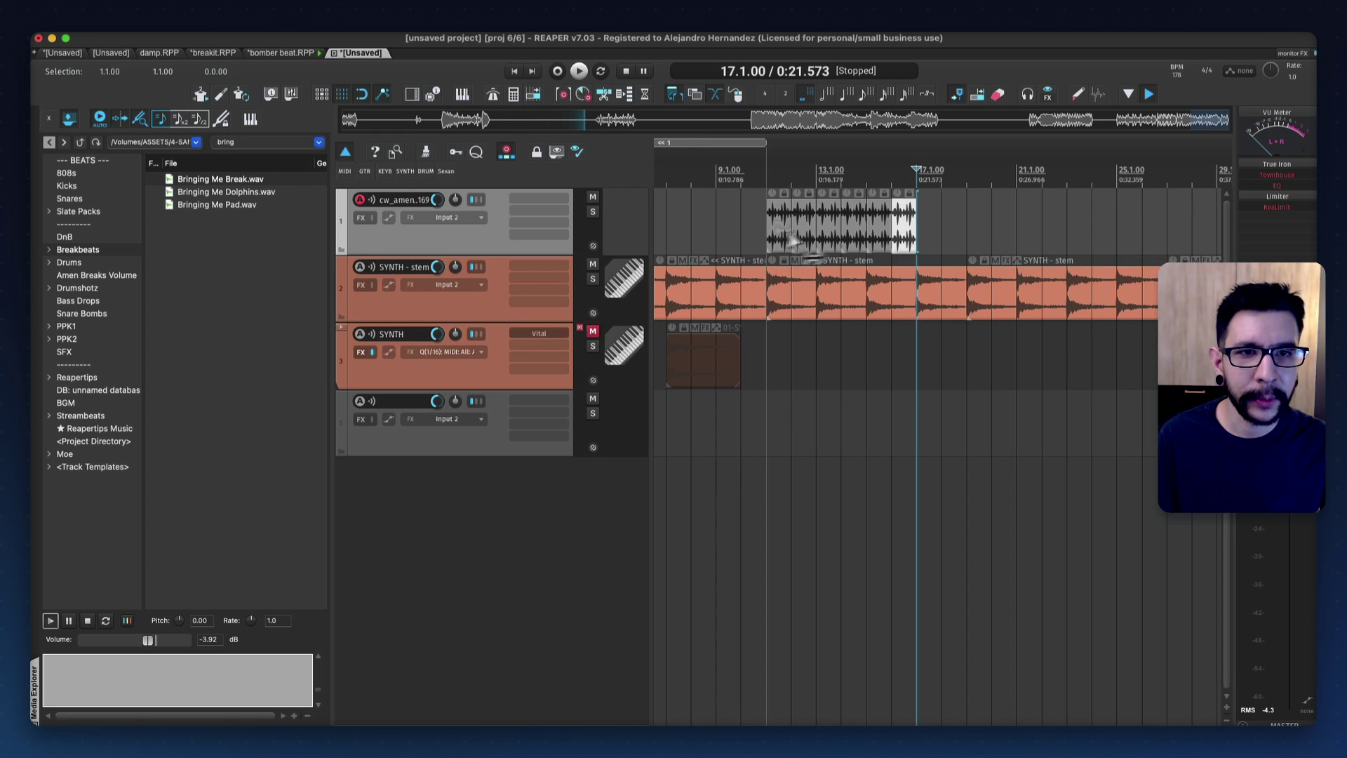
Set the time selection to the first Bringing Me Break item, 11.1.00 to 12.1.00, and play it on repeat
left_click(766, 228)
scroll(765, 228, "up", 2)
left_click_drag(790, 225, 793, 226)
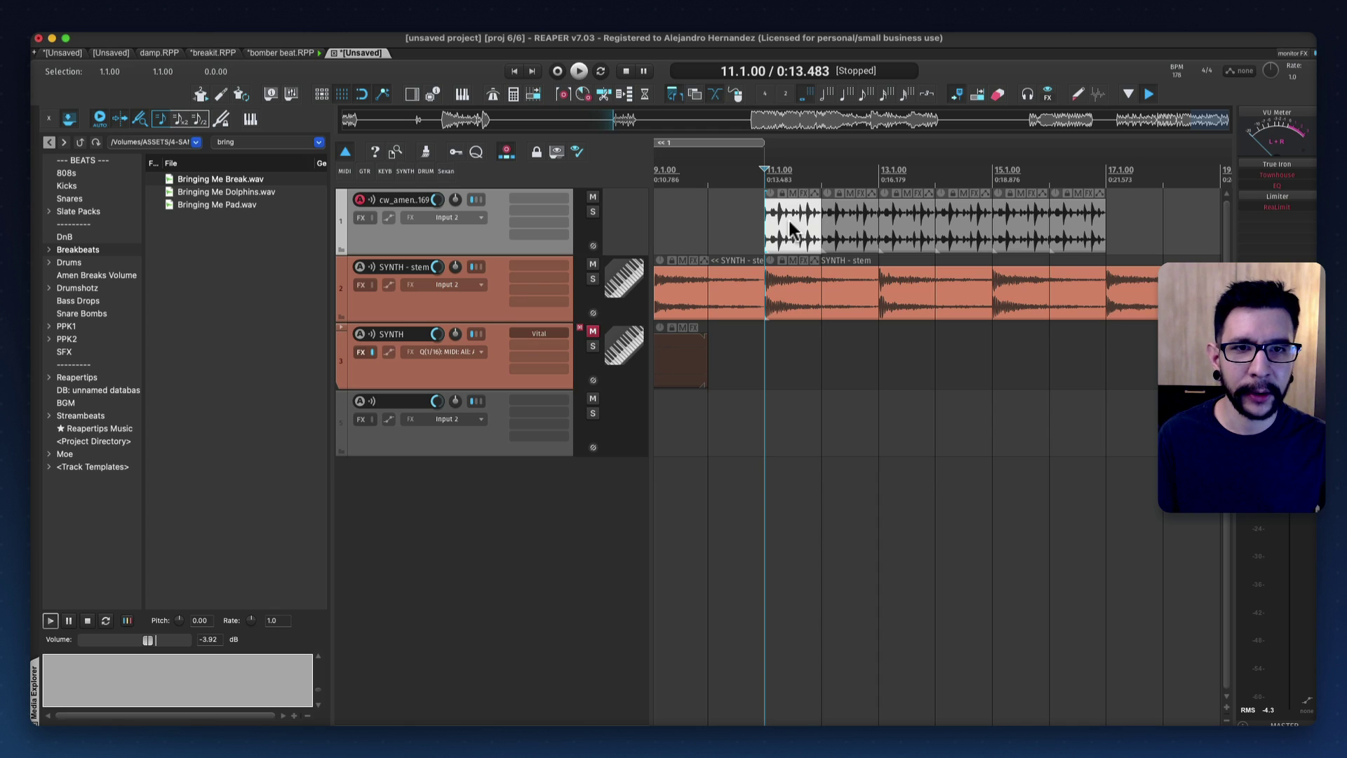
scroll(787, 235, "up", 2)
left_click(797, 230)
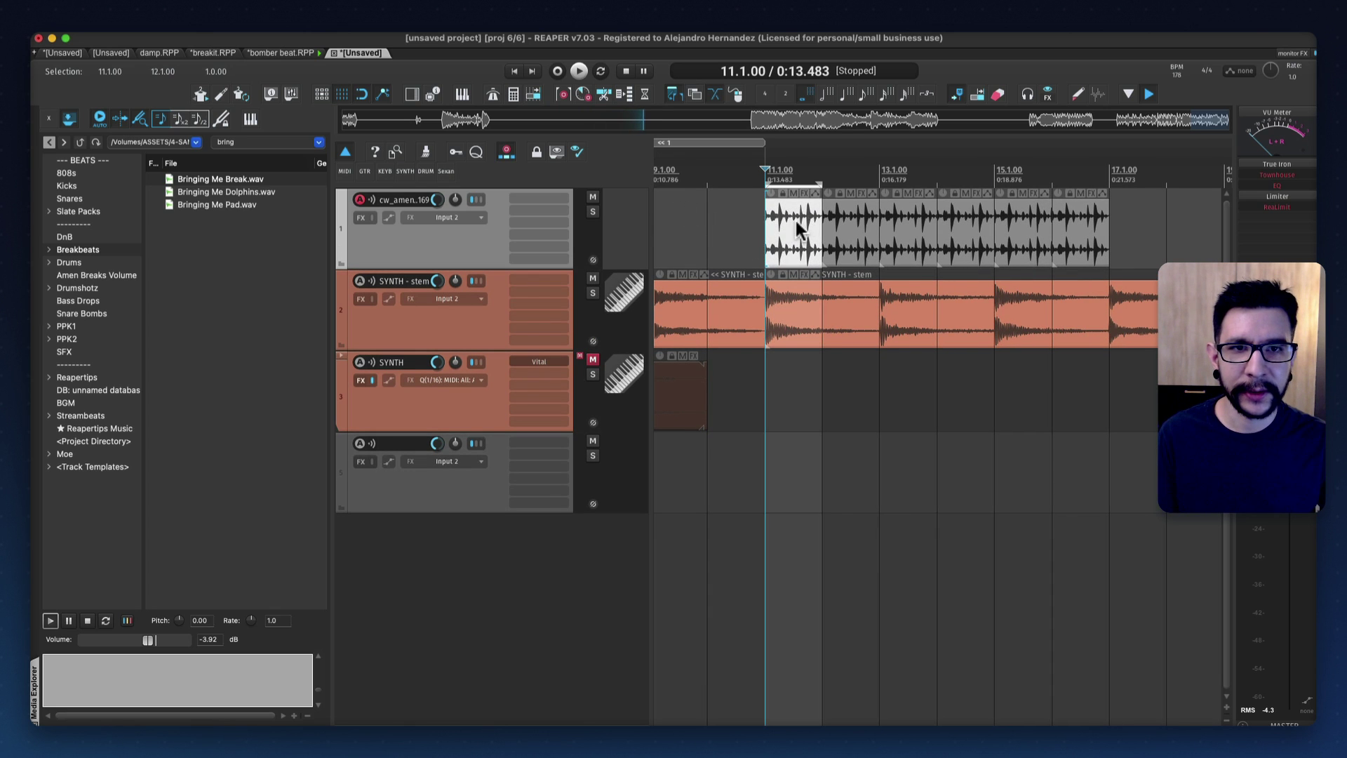
key("space")
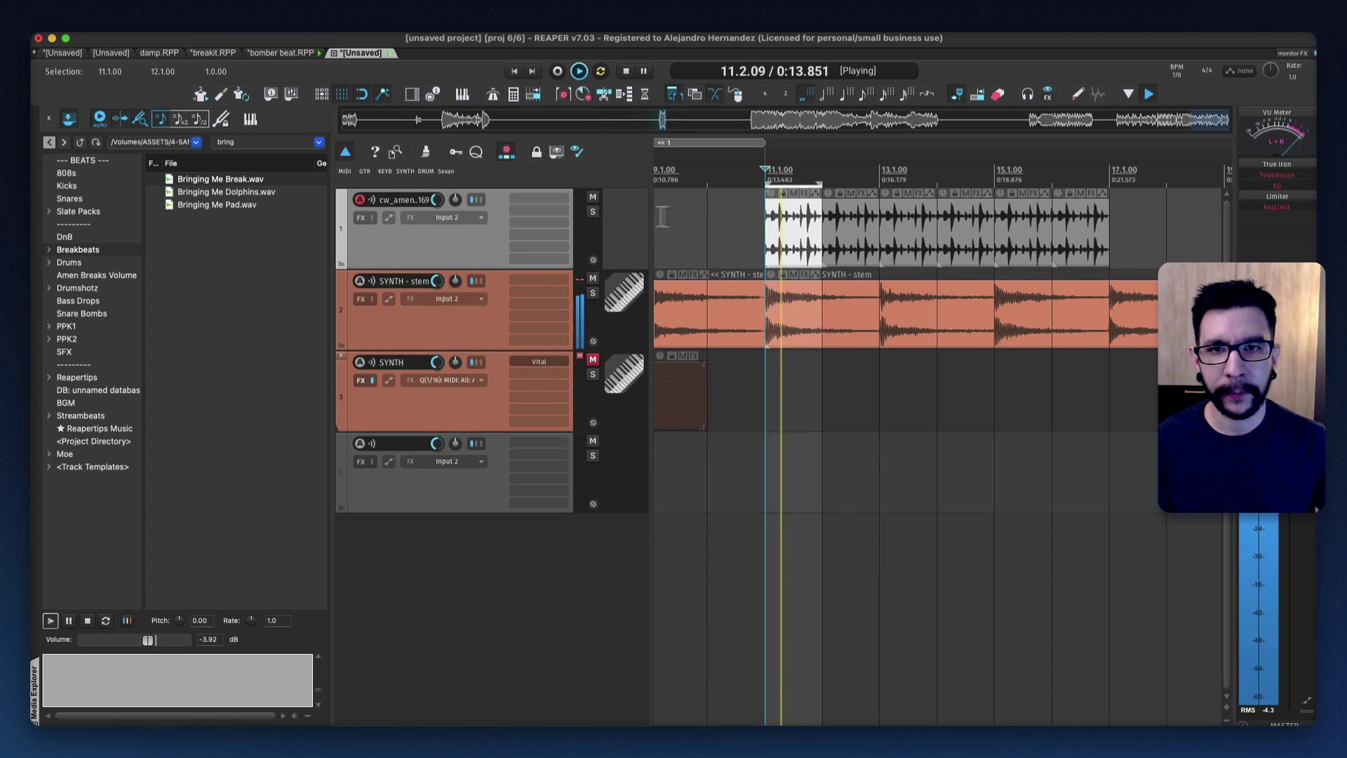
Solo the break track to listen to it alone, then stop playback and unsolo it
left_click(593, 212)
scroll(749, 223, "up", 2)
scroll(748, 223, "up", 1)
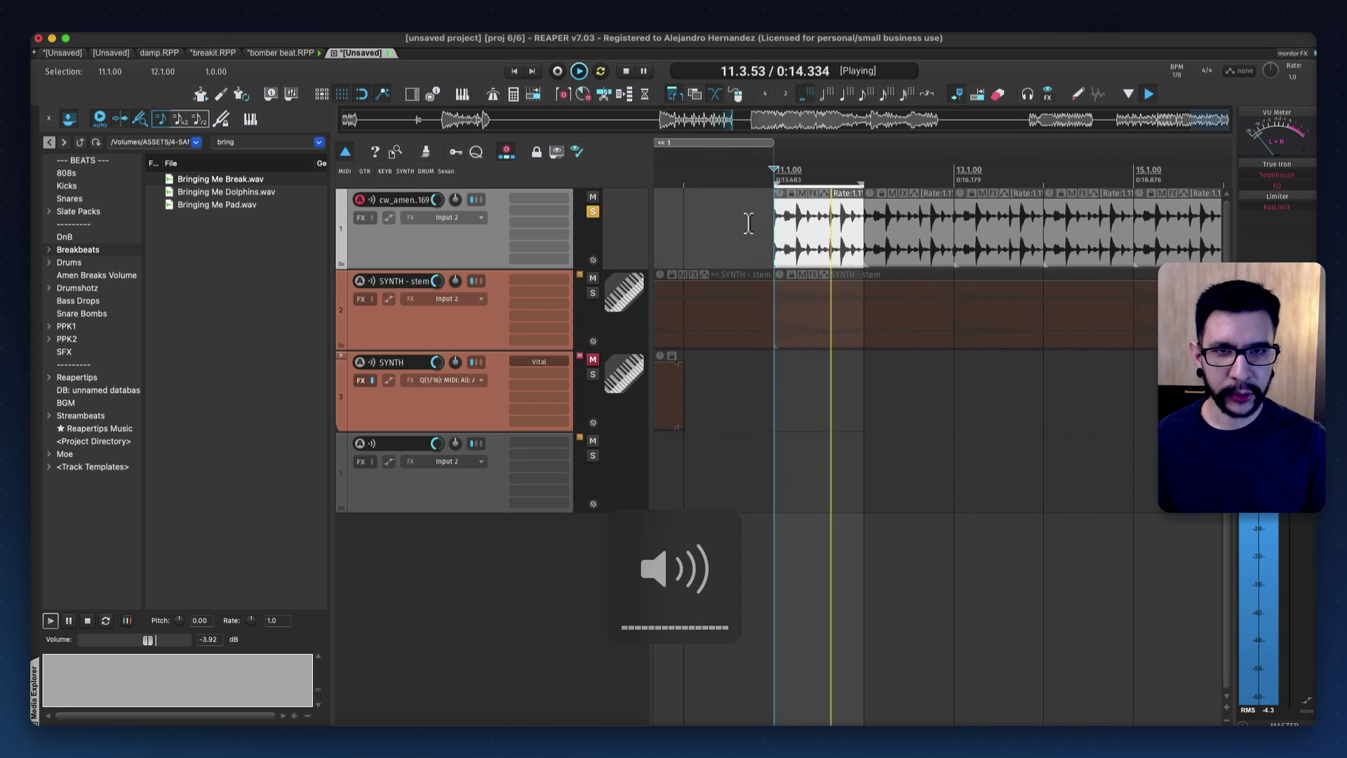
key("space")
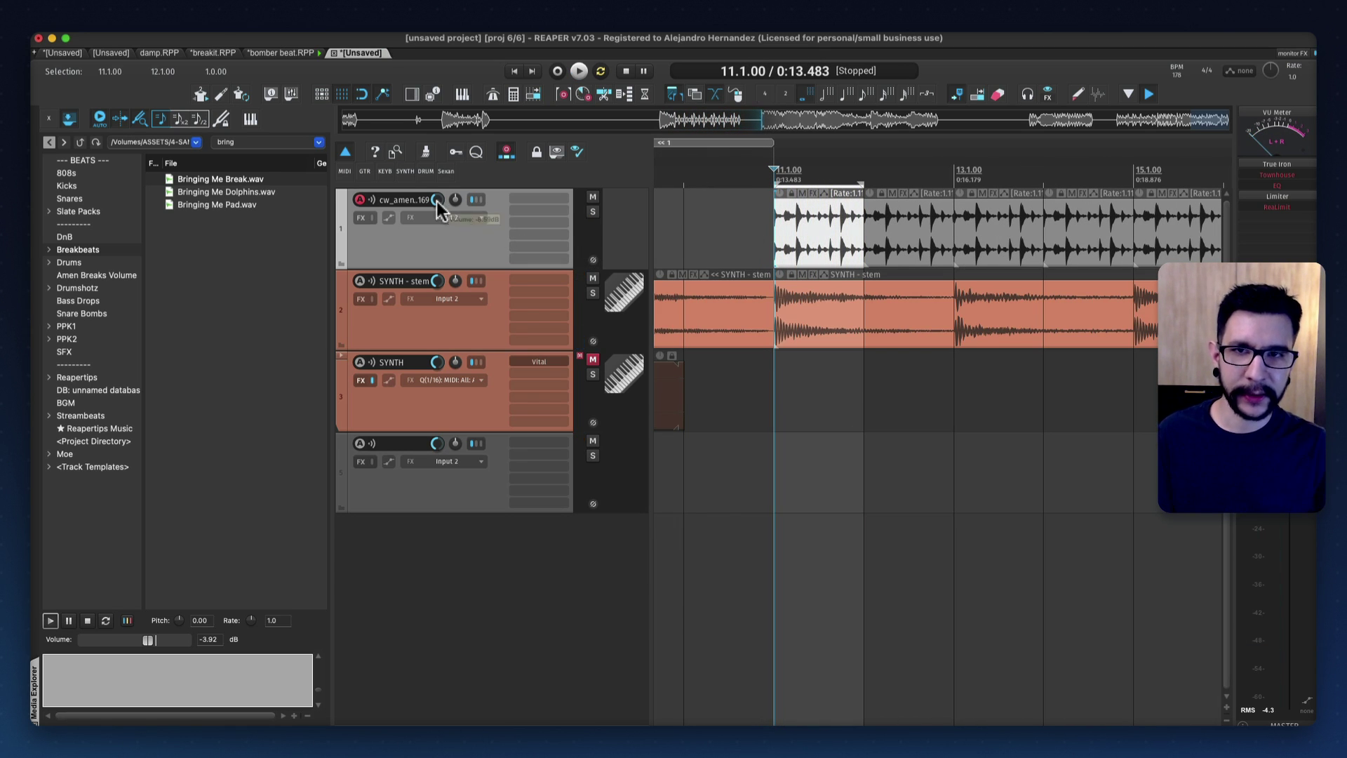
Clear the time selection, select all the Bringing Me Break items, and preview them with the synth from 11.1.00
left_click(764, 223)
scroll(765, 223, "down", 2)
key("space")
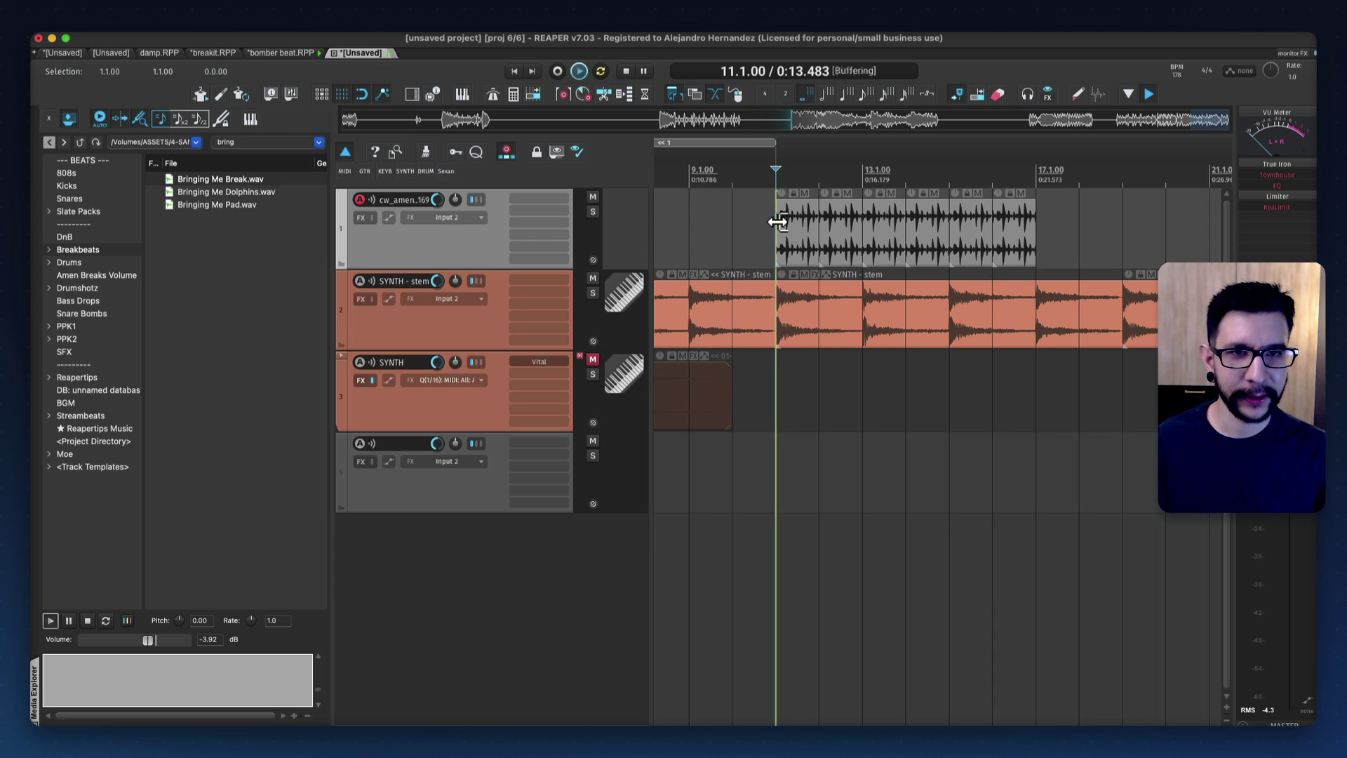
left_click(902, 234)
scroll(761, 226, "up", 2)
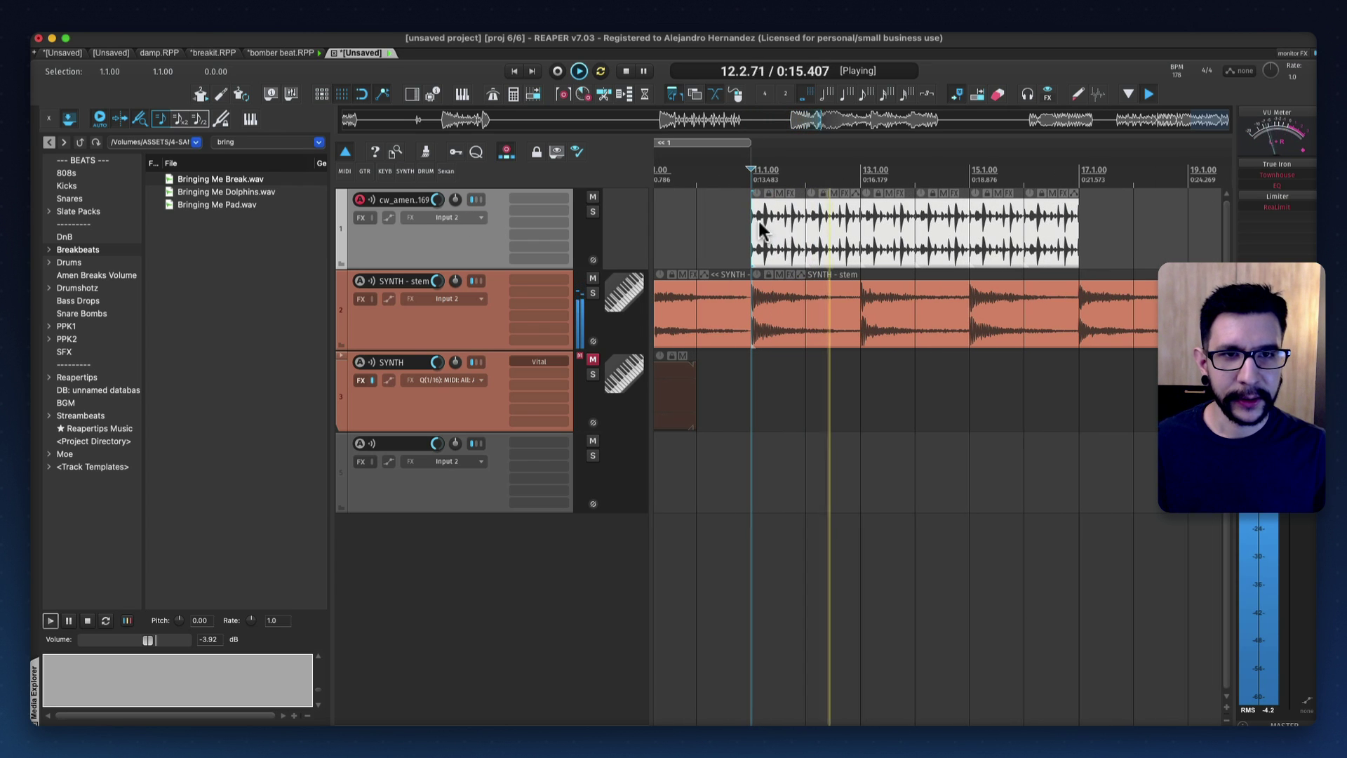
key("space")
key("space")
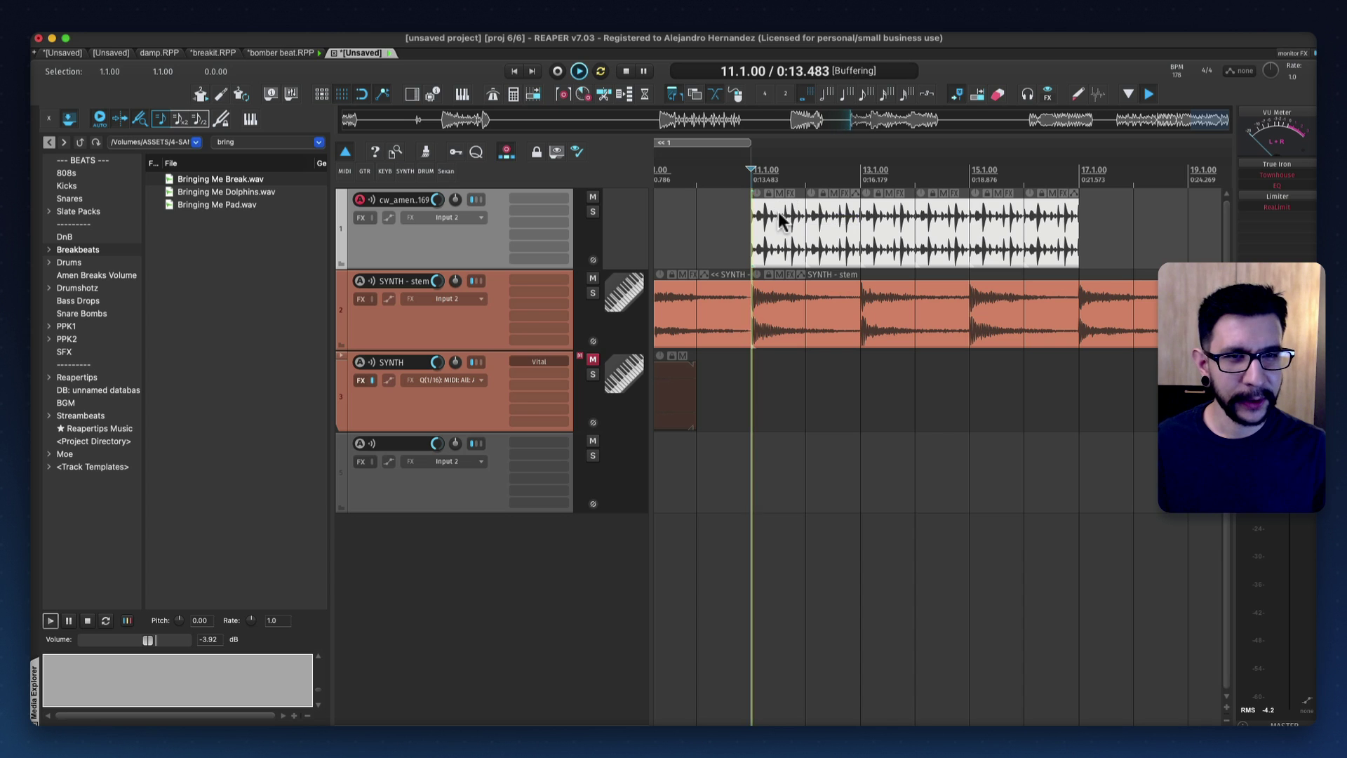
key("space")
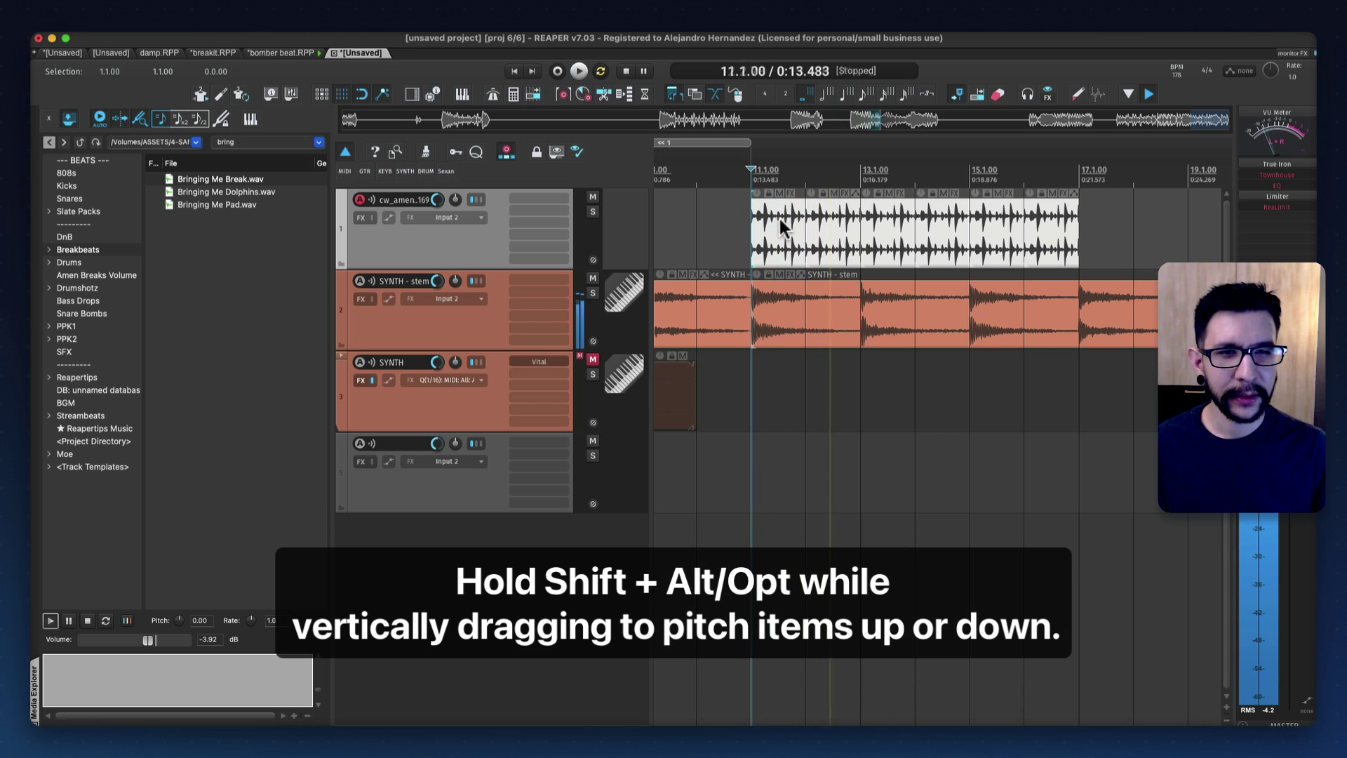
Shift the pitch of all the selected break items together and replay them from 11.1.00 to compare against the synth
mouse_move(780, 220)
left_mouse_down()
mouse_move(779, 204)
mouse_move(782, 217)
left_mouse_up()
key("space")
key("space")
key("space")
key("space")
key("space")
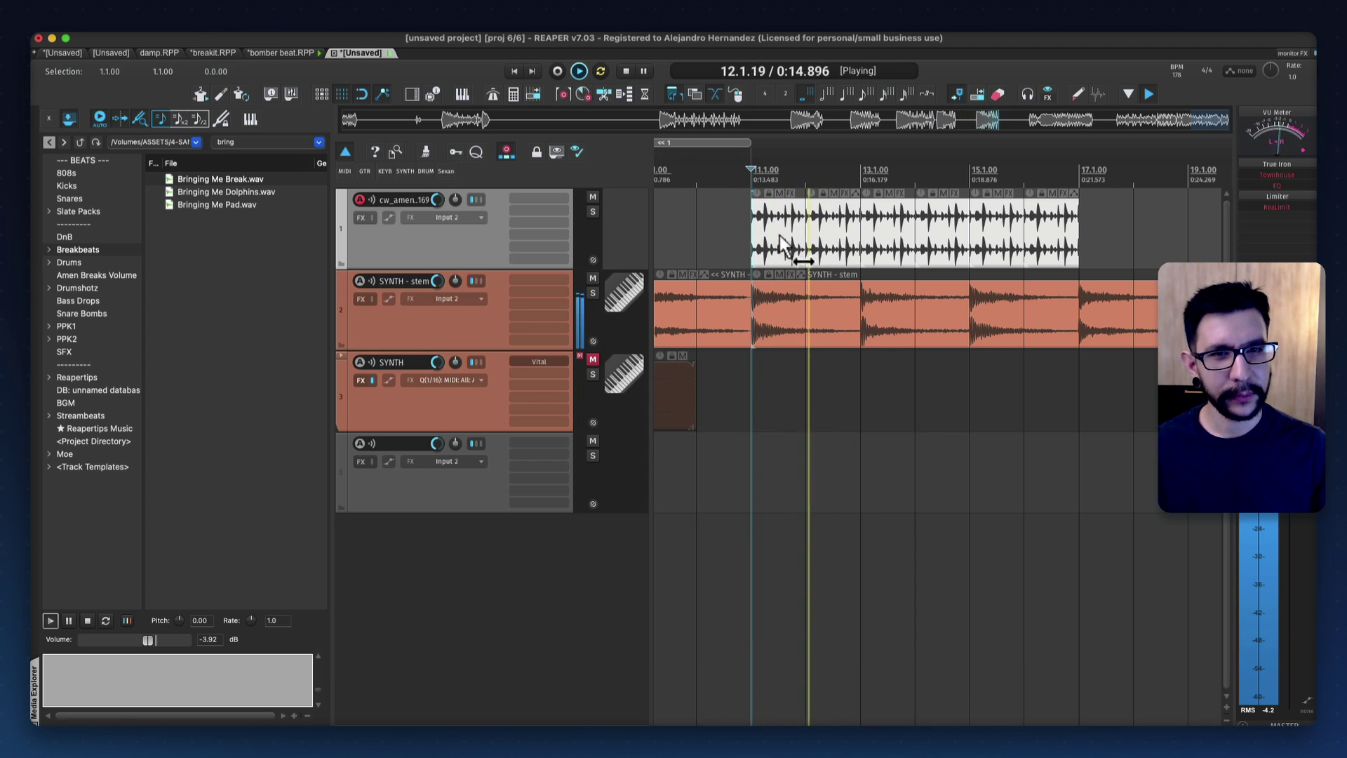
scroll(734, 242, "down", 2)
scroll(741, 252, "down", 1)
scroll(739, 250, "down", 2)
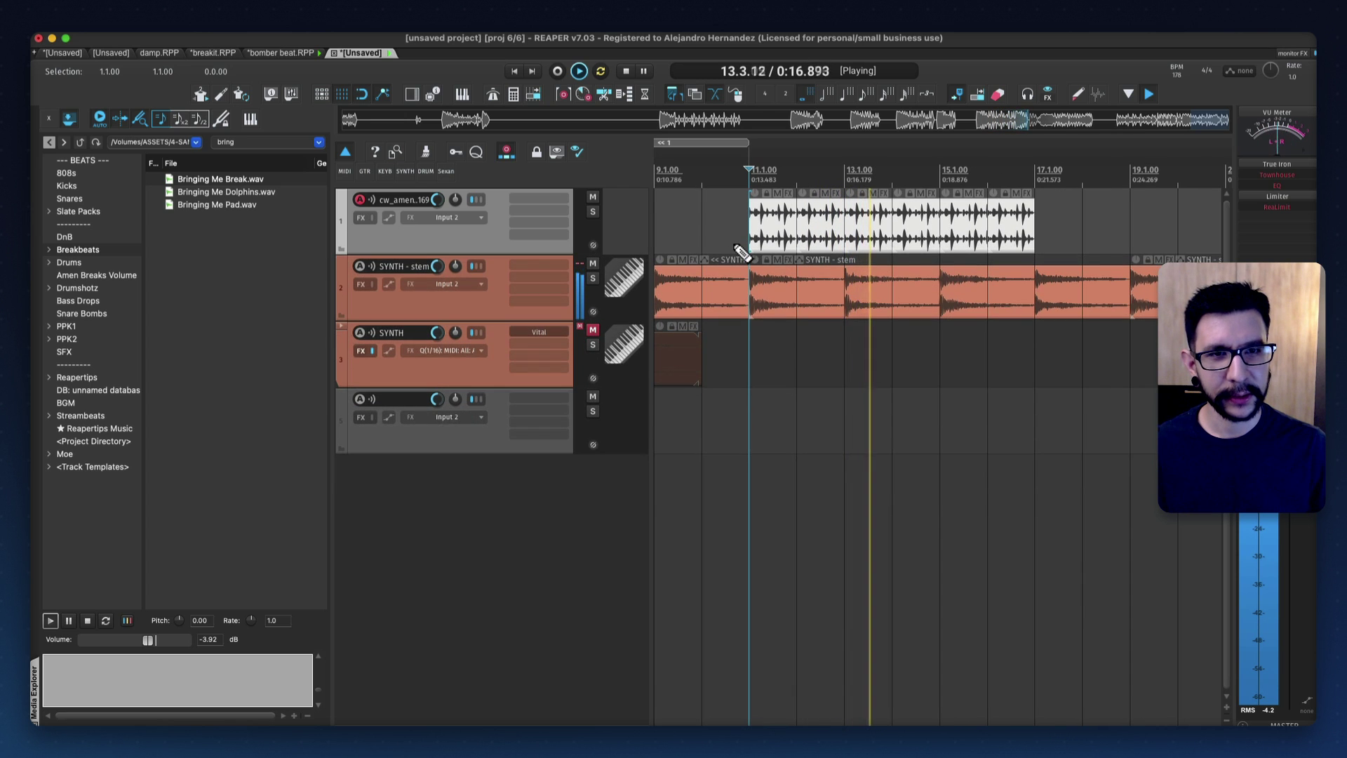
Add Pro-Q 3 to the break track and attenuate its low end with a wide low shelf at about 48 Hz, −7.6 dB
key("space")
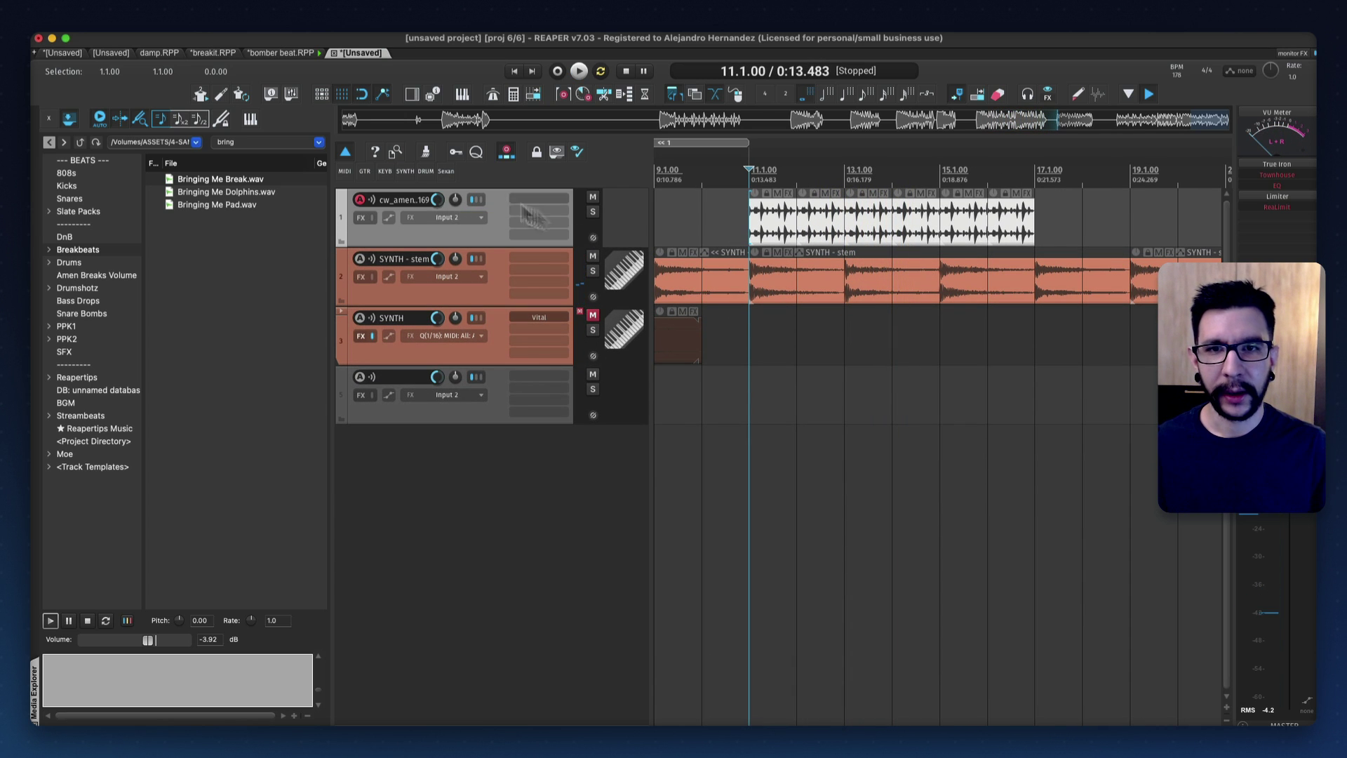
key("q")
key("space")
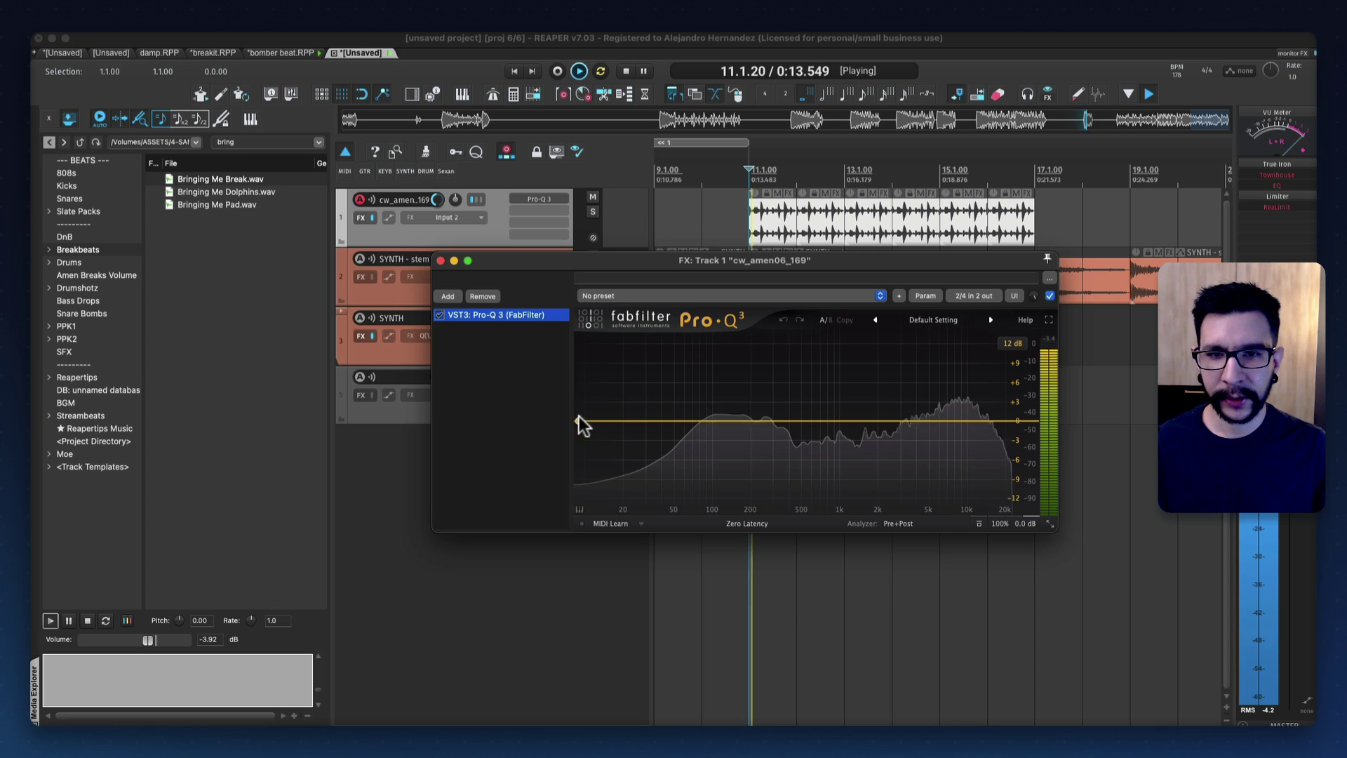
left_click_drag(580, 420, 669, 470)
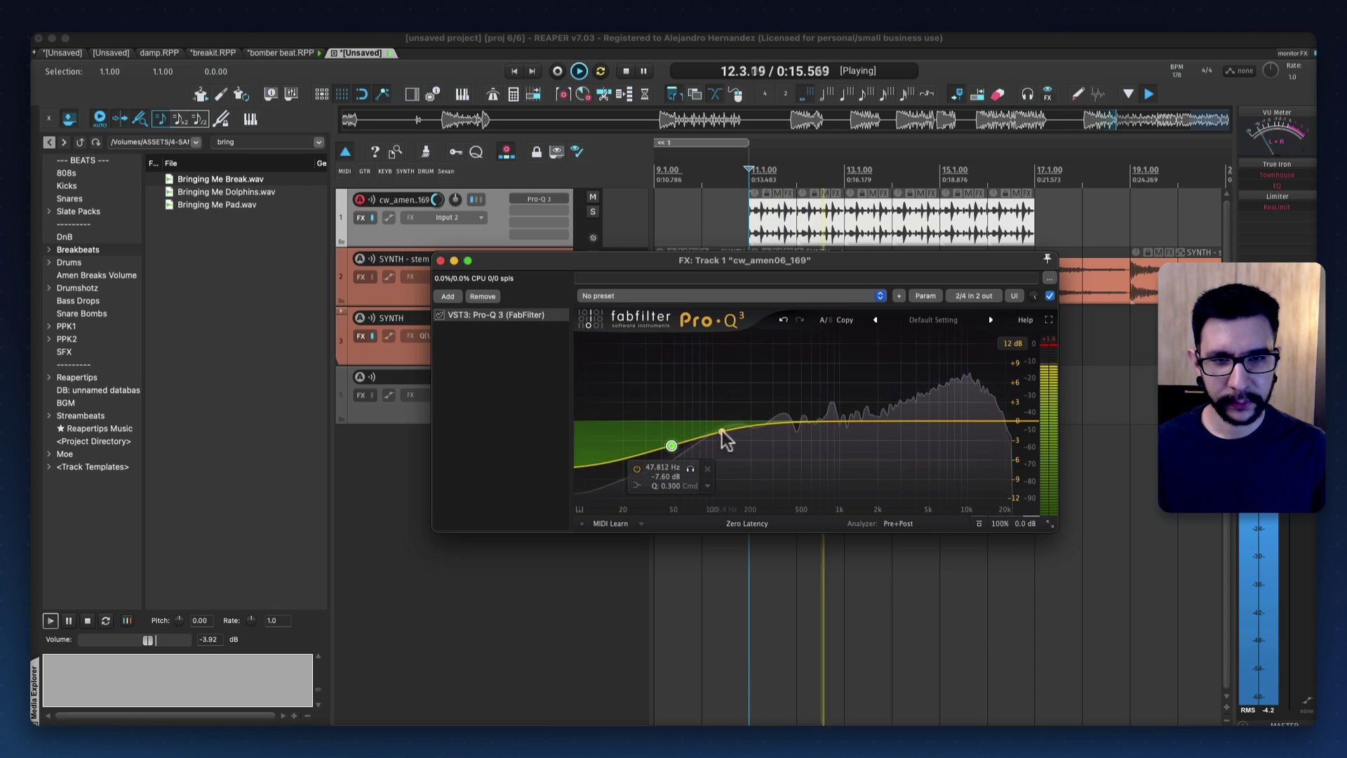
left_click_drag(722, 431, 709, 406)
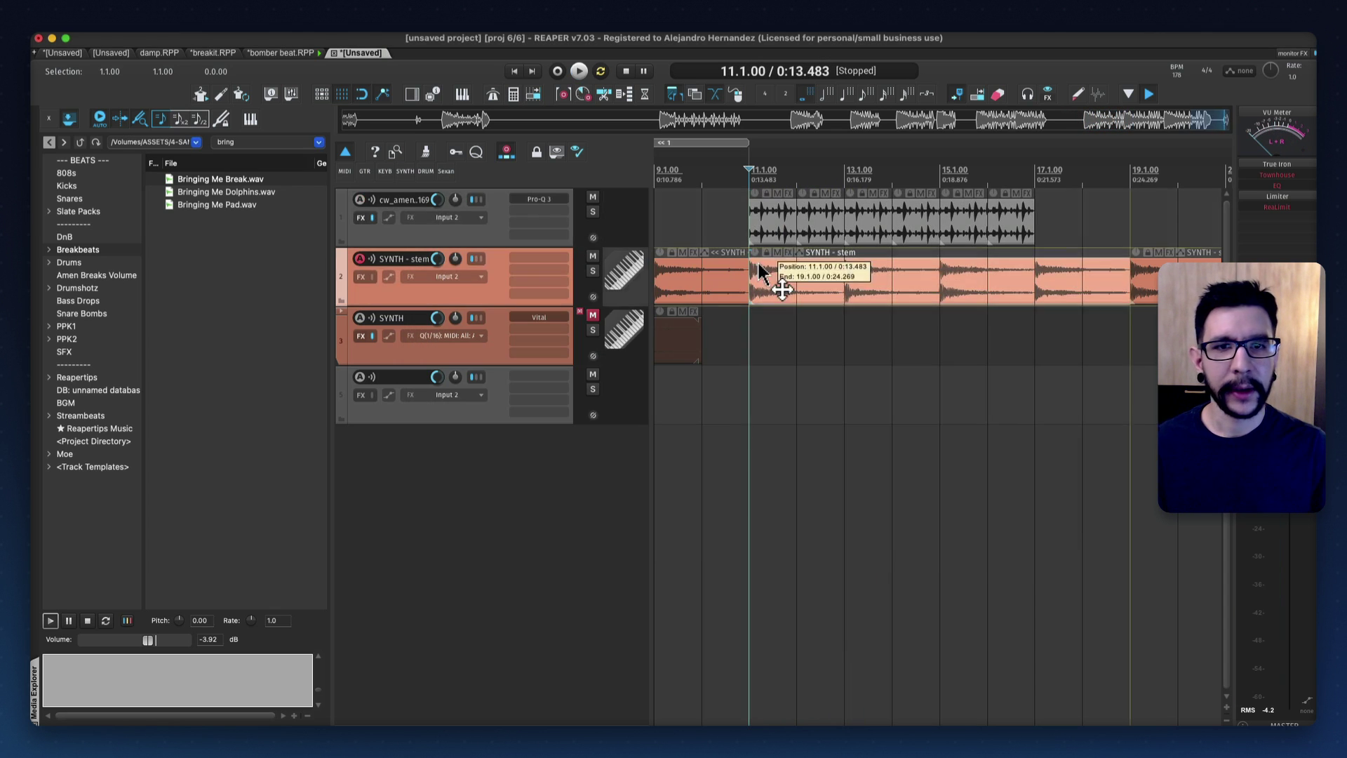
Hide the Media Explorer and create a region over the break from 11.1.00 to 17.1.00
left_click(768, 228)
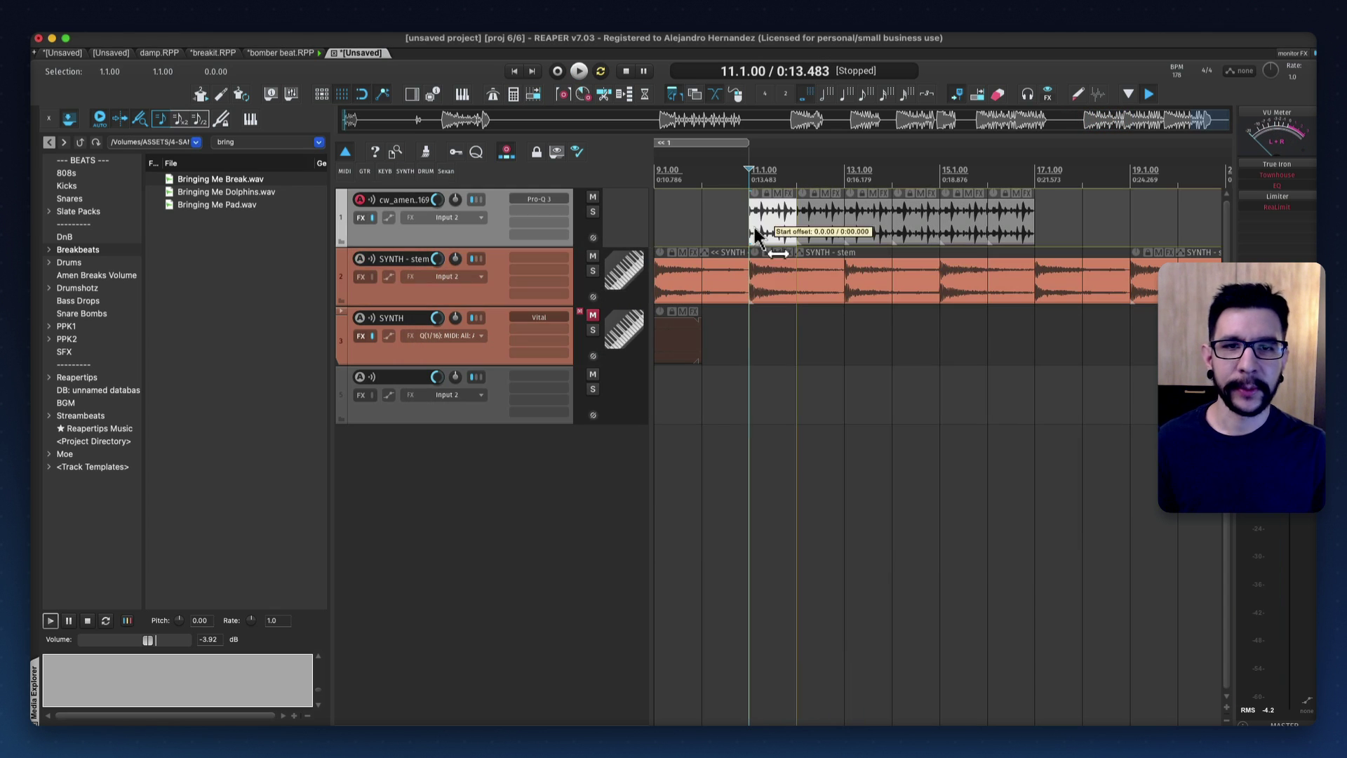
key("alt+super+x")
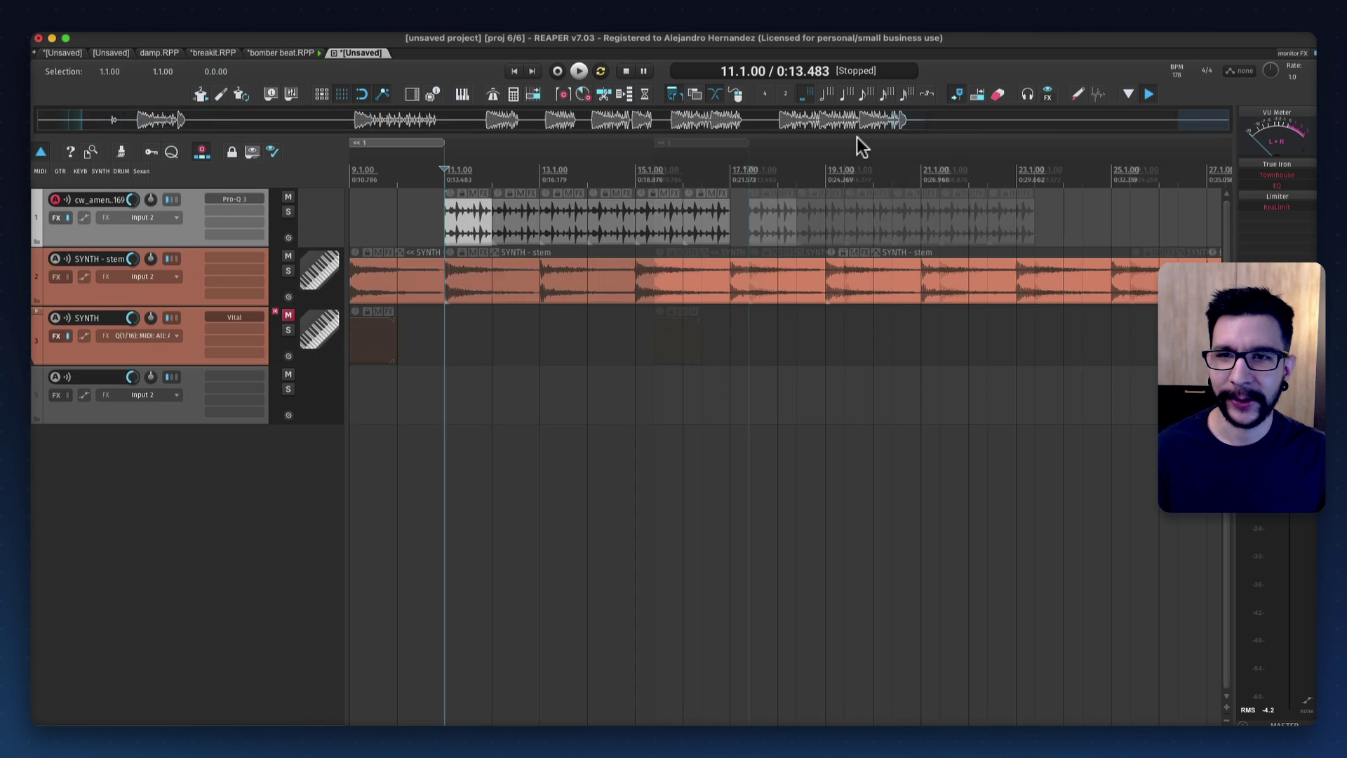
scroll(499, 263, "up", 3)
scroll(496, 266, "up", 3)
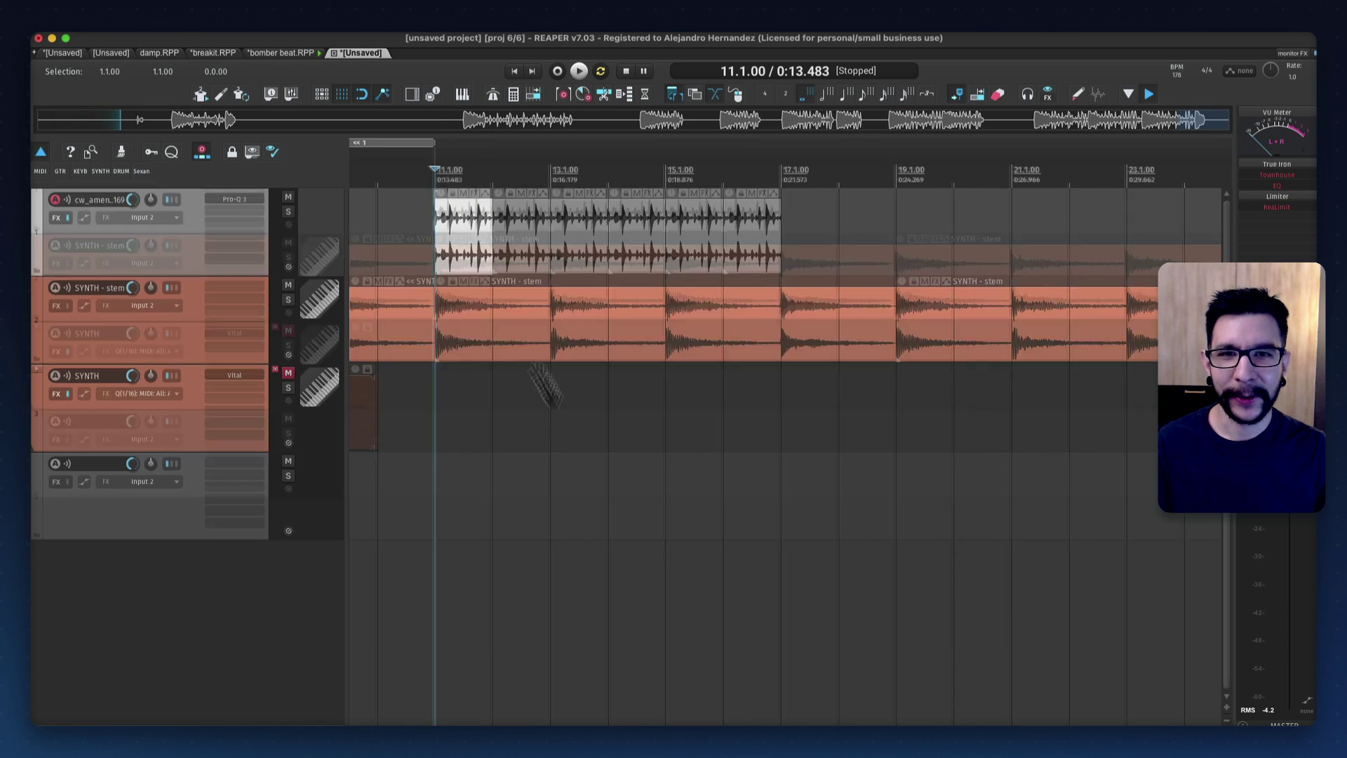
scroll(562, 358, "left", 3)
scroll(516, 193, "down", 3)
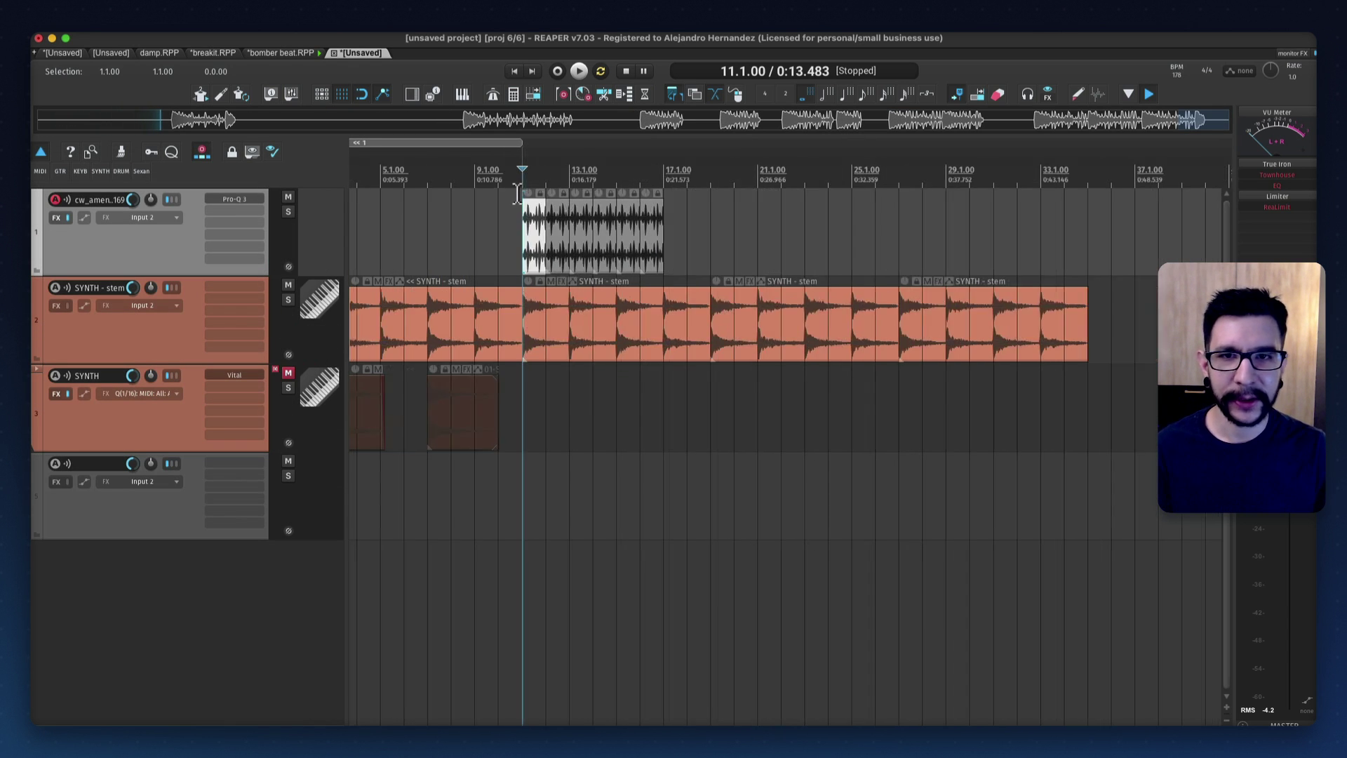
left_click_drag(519, 173, 664, 203)
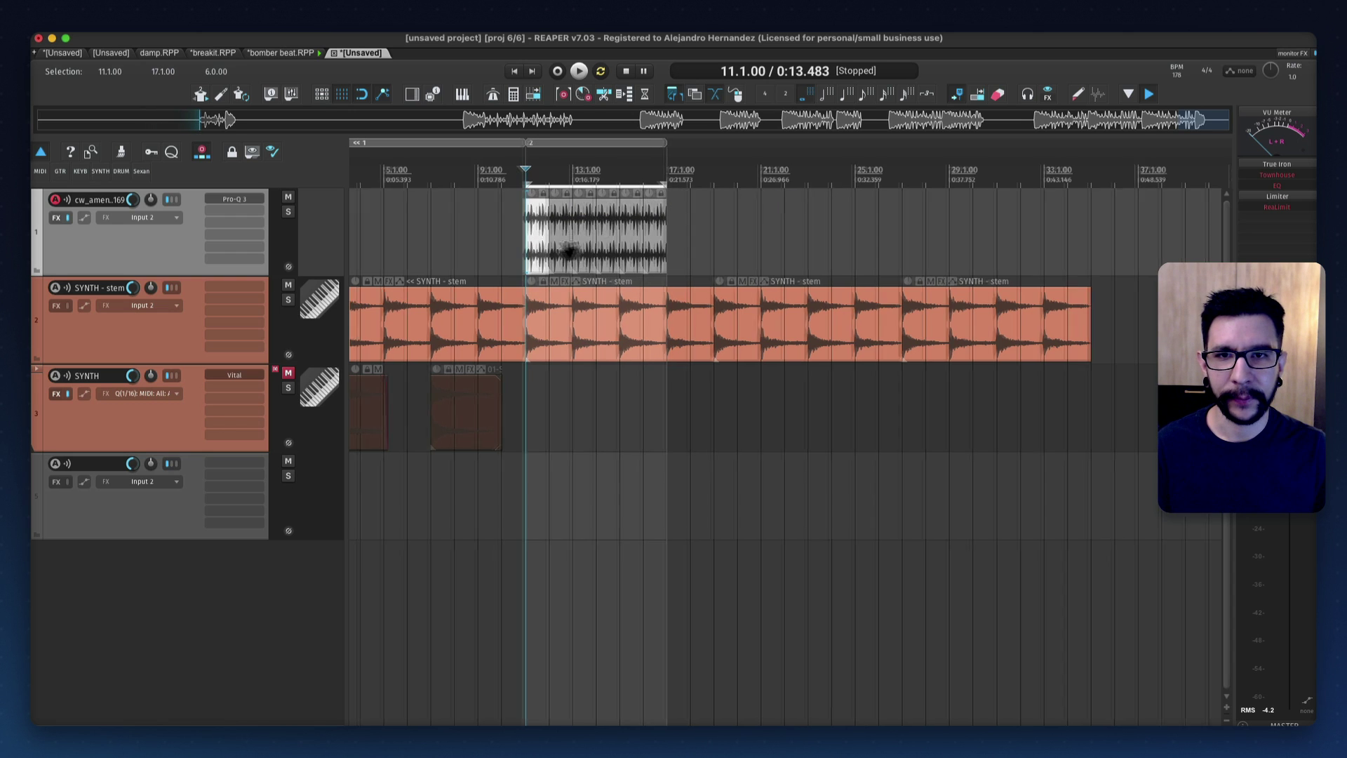
scroll(640, 254, "left", 2)
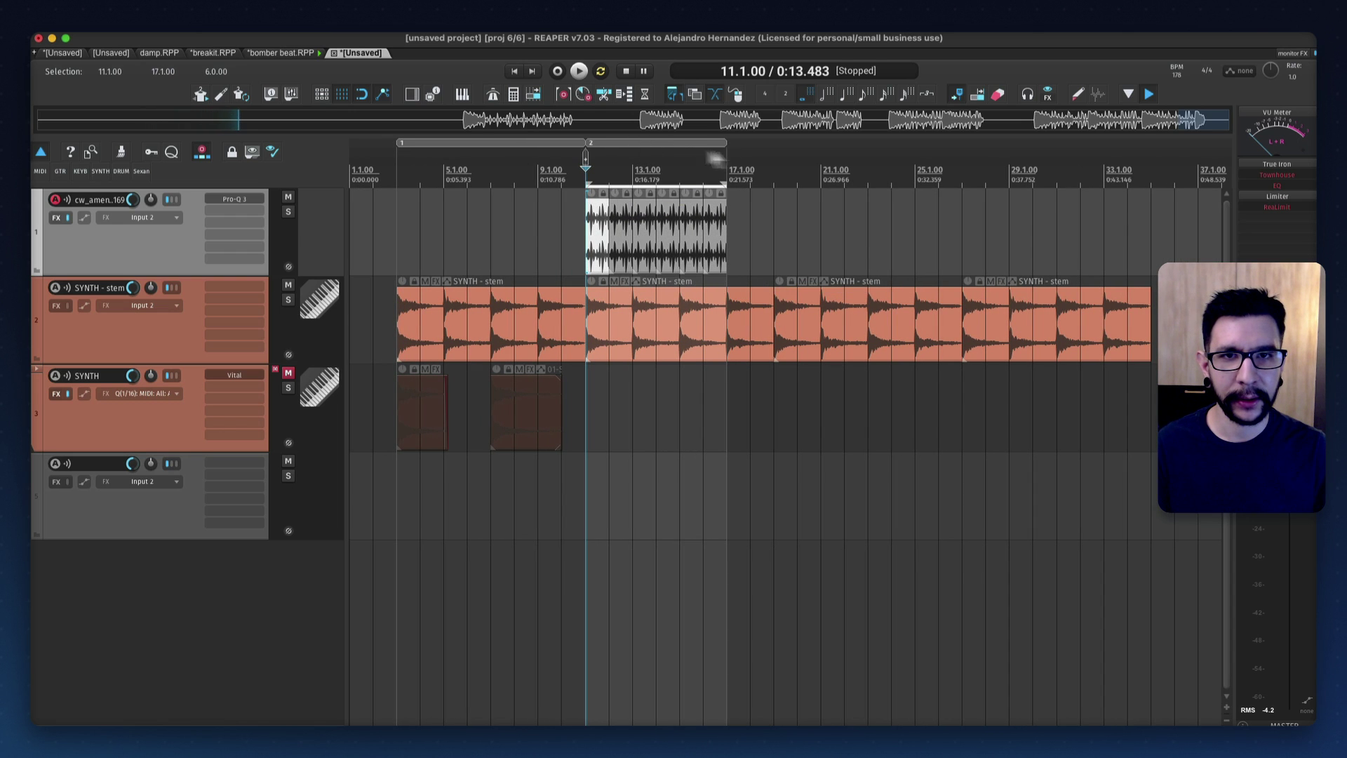
Duplicate the 11.1.00–17.1.00 region with its contents three times, back to back after the original
left_click_drag(715, 158, 897, 147)
key("super+z")
left_click_drag(977, 160, 1009, 155)
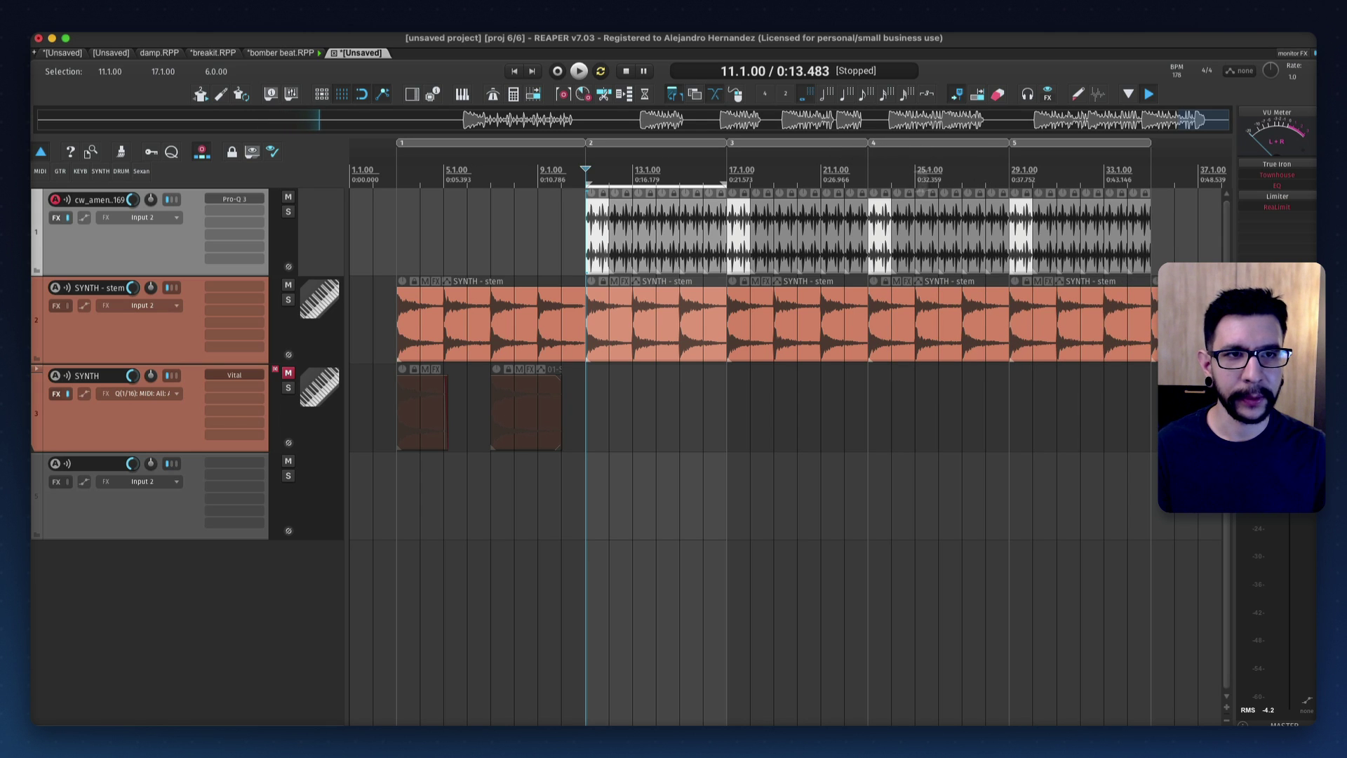
Clear the time selection, refine the grid and split the first break item at 11.2.00
left_click(602, 239)
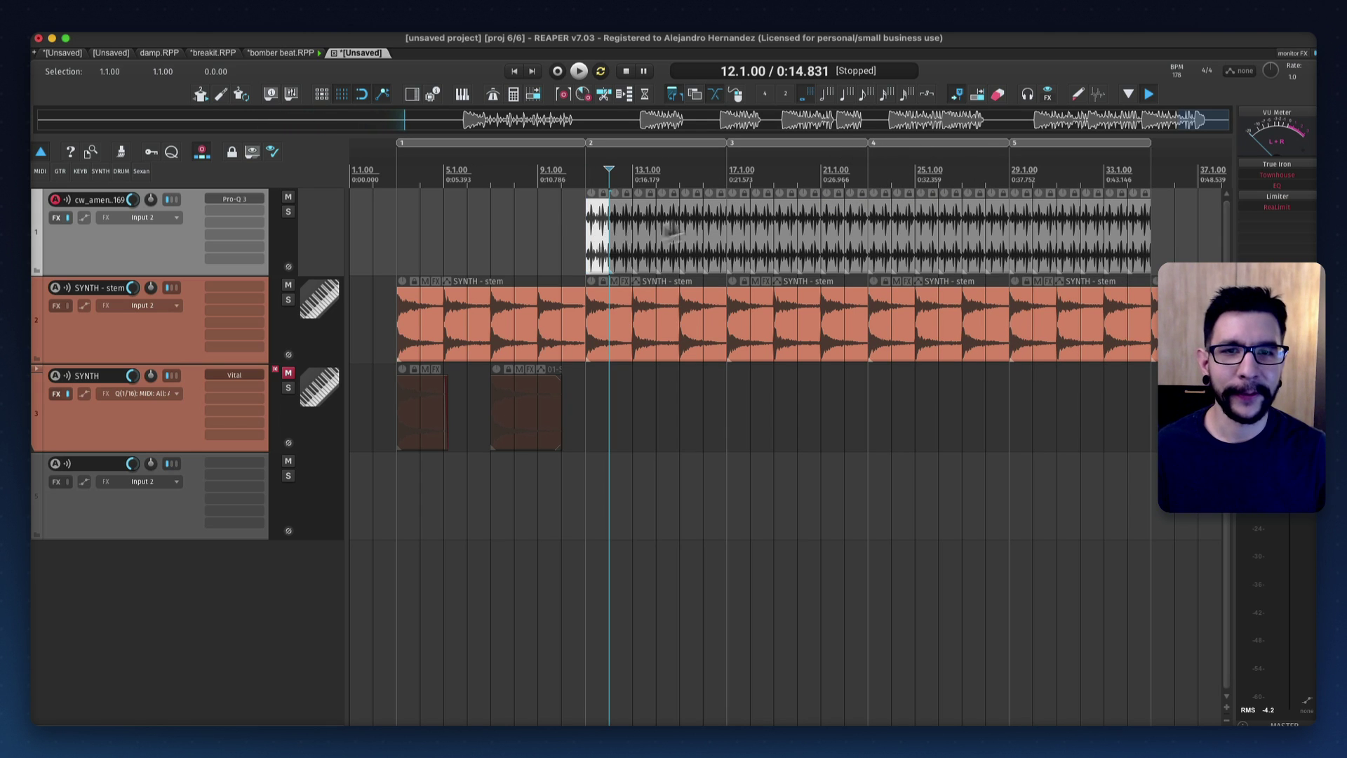
scroll(670, 232, "up", 4)
scroll(590, 265, "up", 2)
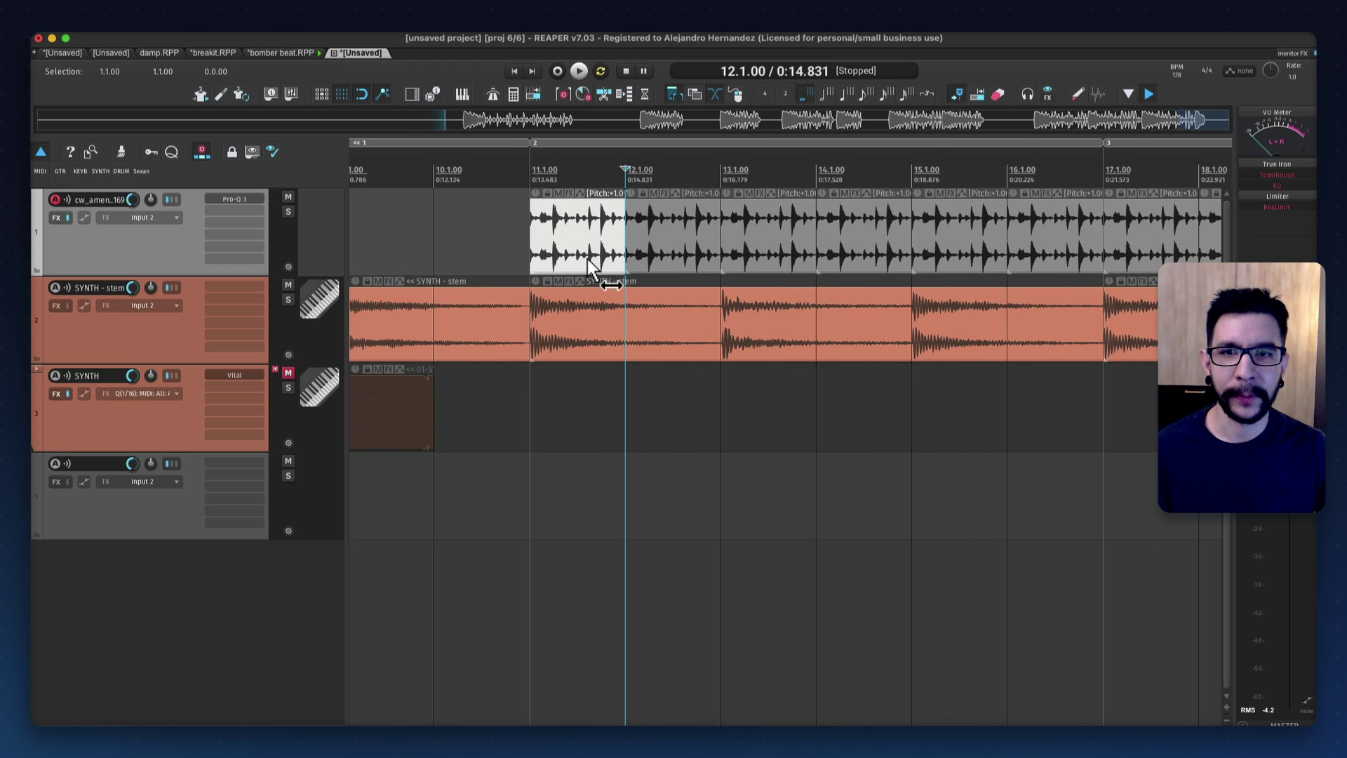
scroll(589, 265, "down", 3)
left_click(572, 266)
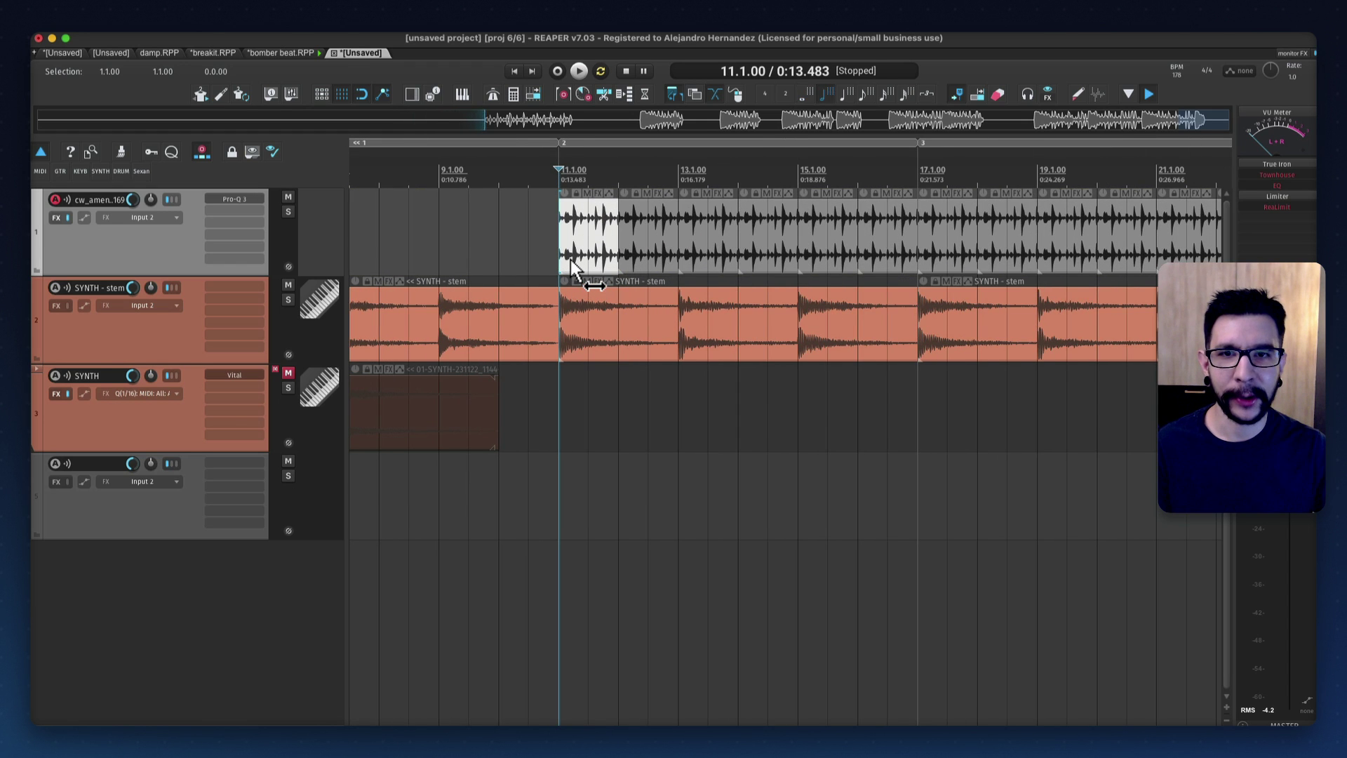
scroll(571, 261, "up", 3)
left_click(567, 260)
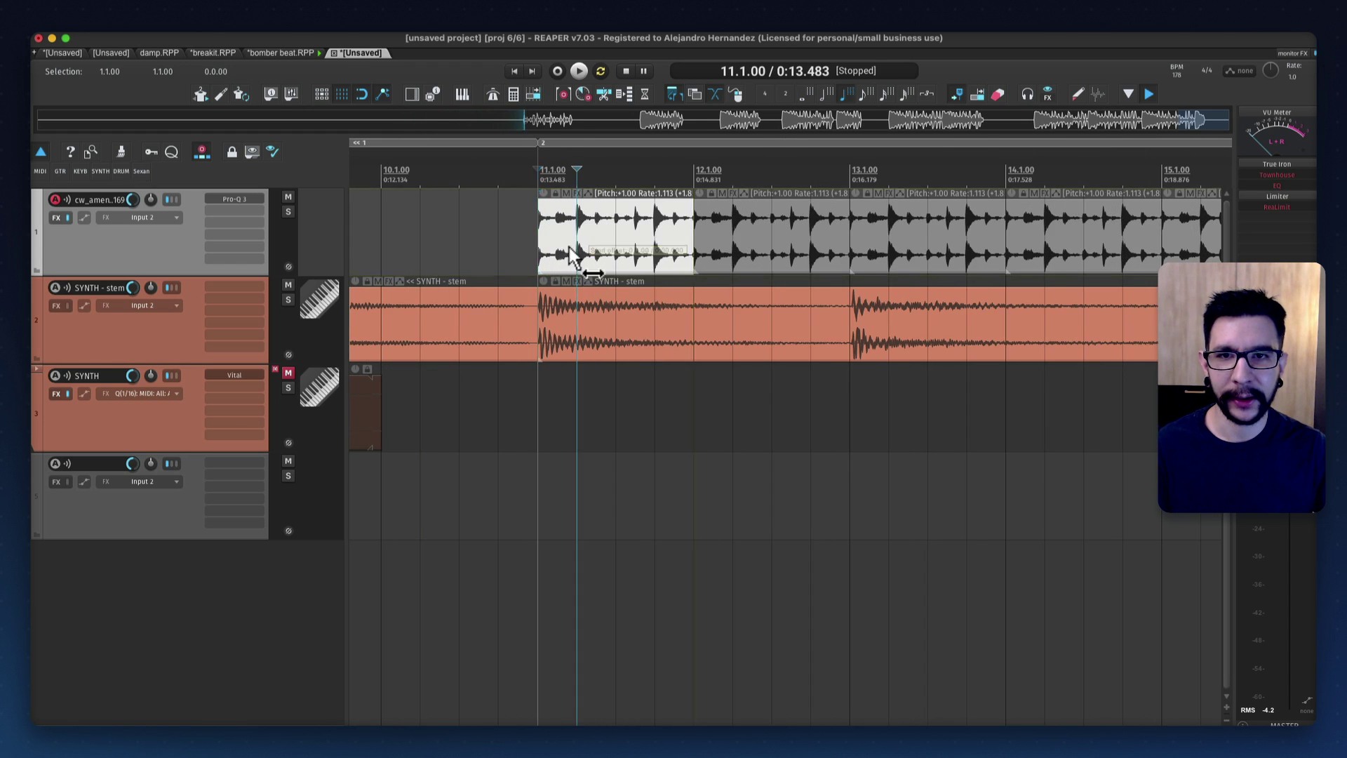
key("s")
scroll(561, 258, "up", 2)
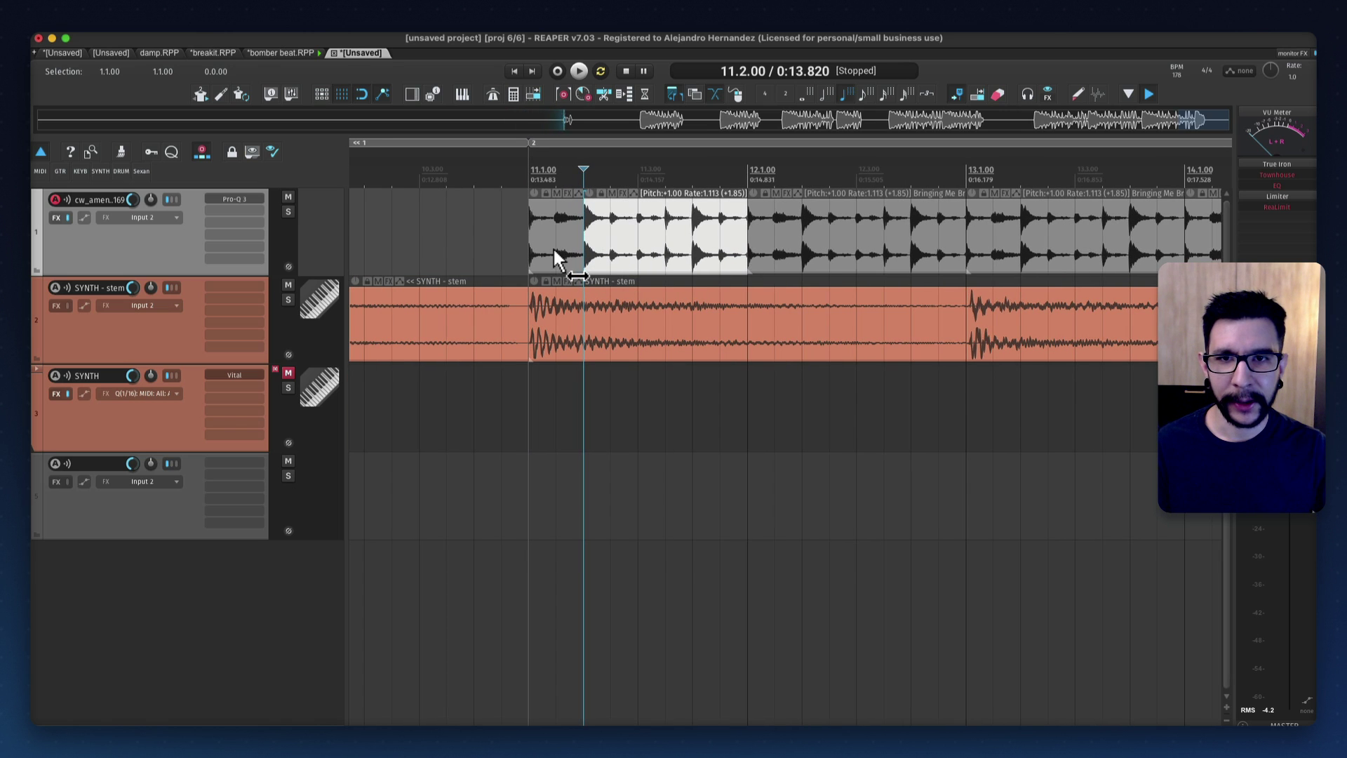
Split the rest of the first break bar, 11.1.00 to 12.1.00, into eighth-note slices
left_click(556, 249)
left_click_drag(553, 248, 688, 243)
left_click(691, 245)
key("s")
left_click(722, 253)
key("s")
left_click(691, 259)
left_click(585, 264)
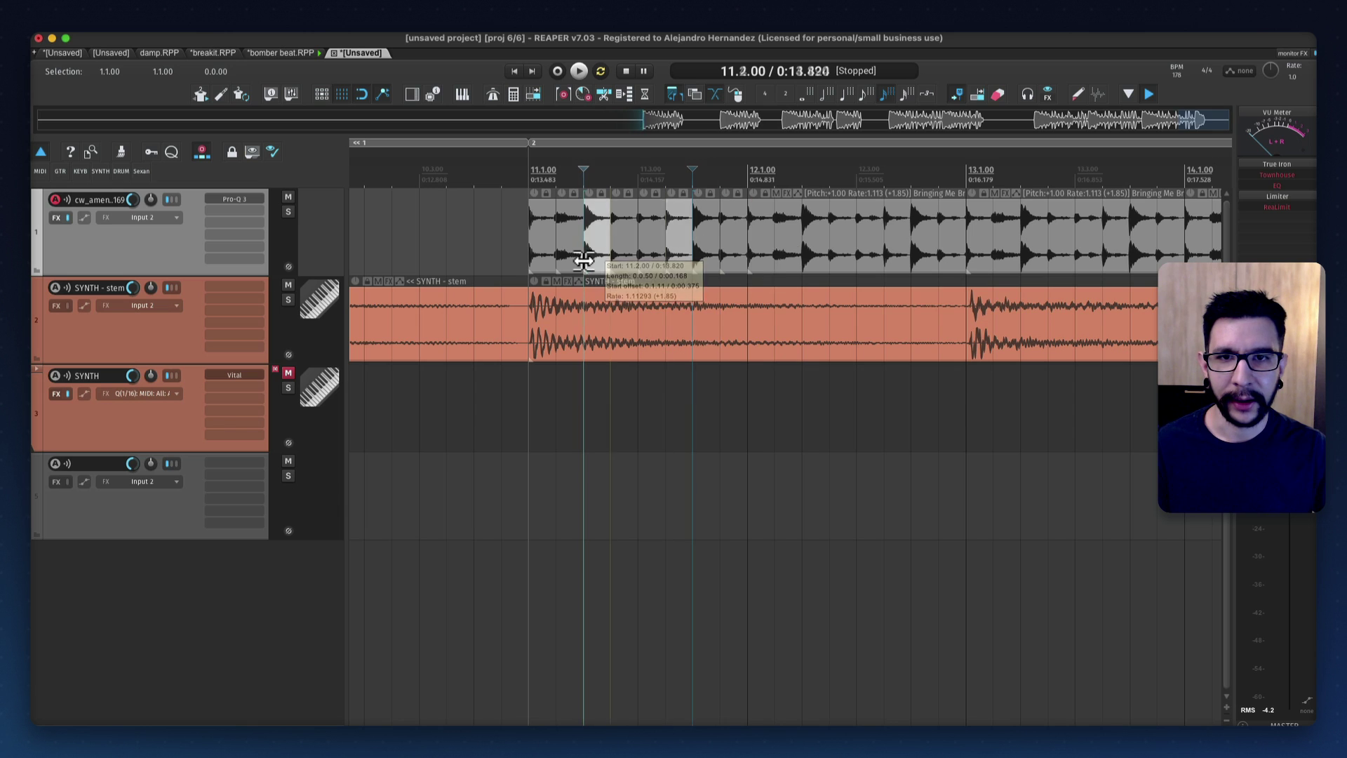
Try deleting the break slice at 11.1.50, then undo the deletion
scroll(579, 263, "up", 1)
scroll(556, 260, "up", 3)
left_click(570, 262)
key("Delete")
left_click(638, 234)
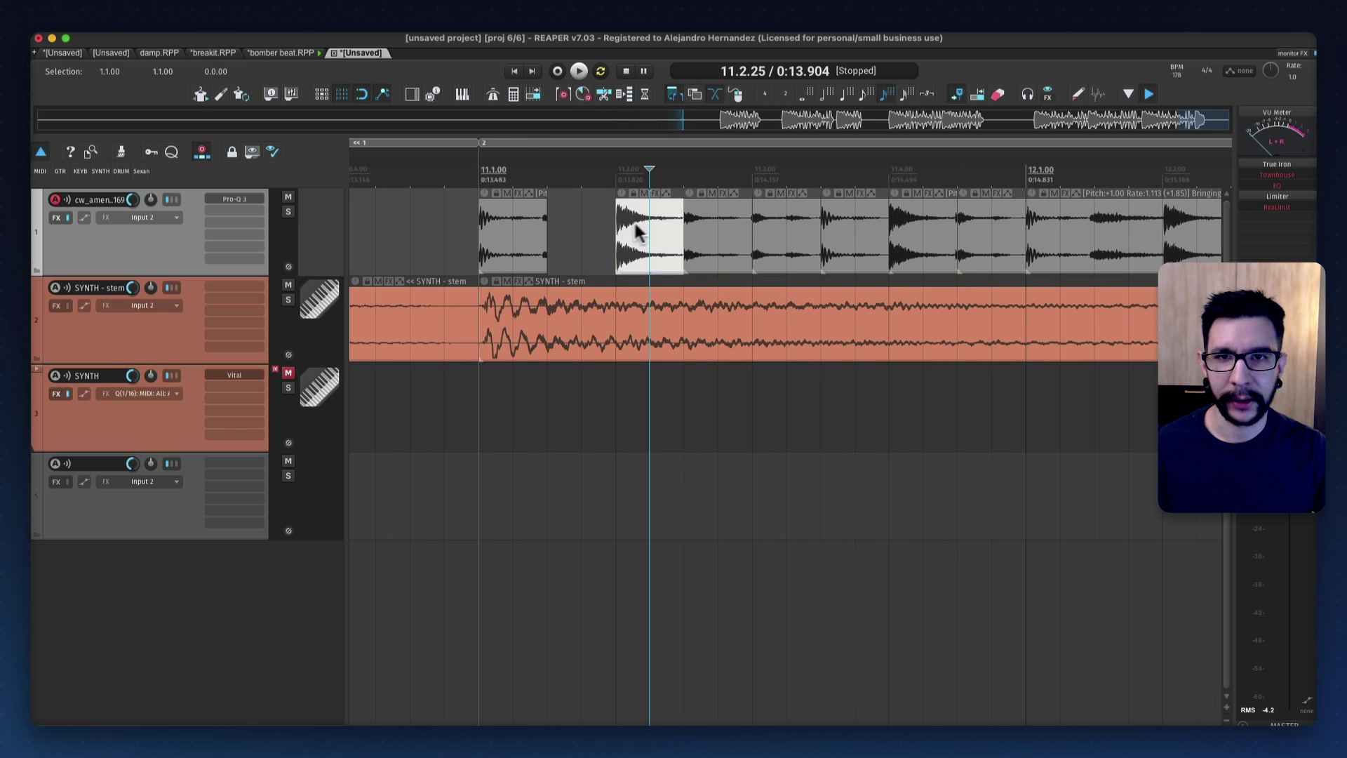
left_click(571, 234)
key("super+z")
Shorten the opening slice to a sixteenth note, repeat it at 11.1.25, and preview the result from 11.1.00
left_click(514, 230)
left_click(597, 232)
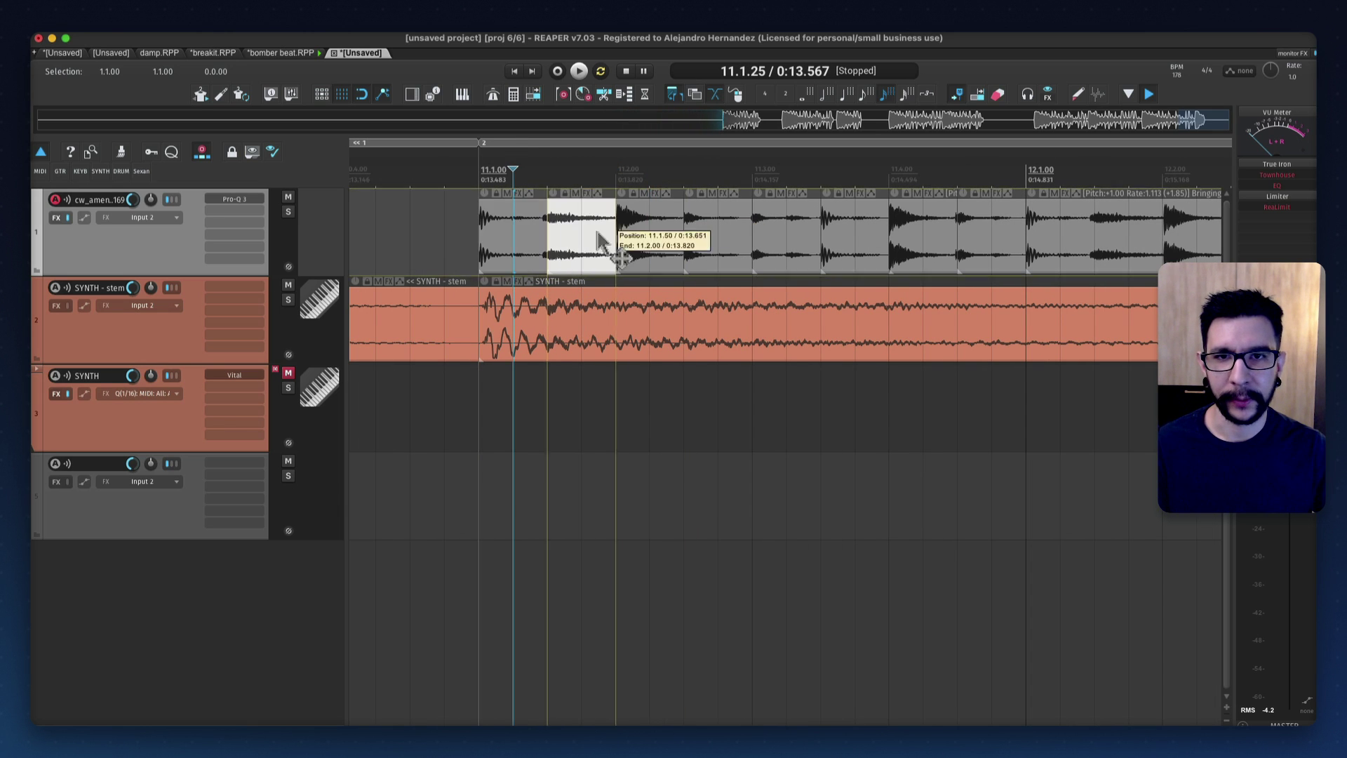
mouse_move(515, 247)
left_mouse_down()
mouse_move(526, 254)
mouse_move(490, 261)
mouse_move(490, 238)
left_mouse_up()
key("ctrl+z")
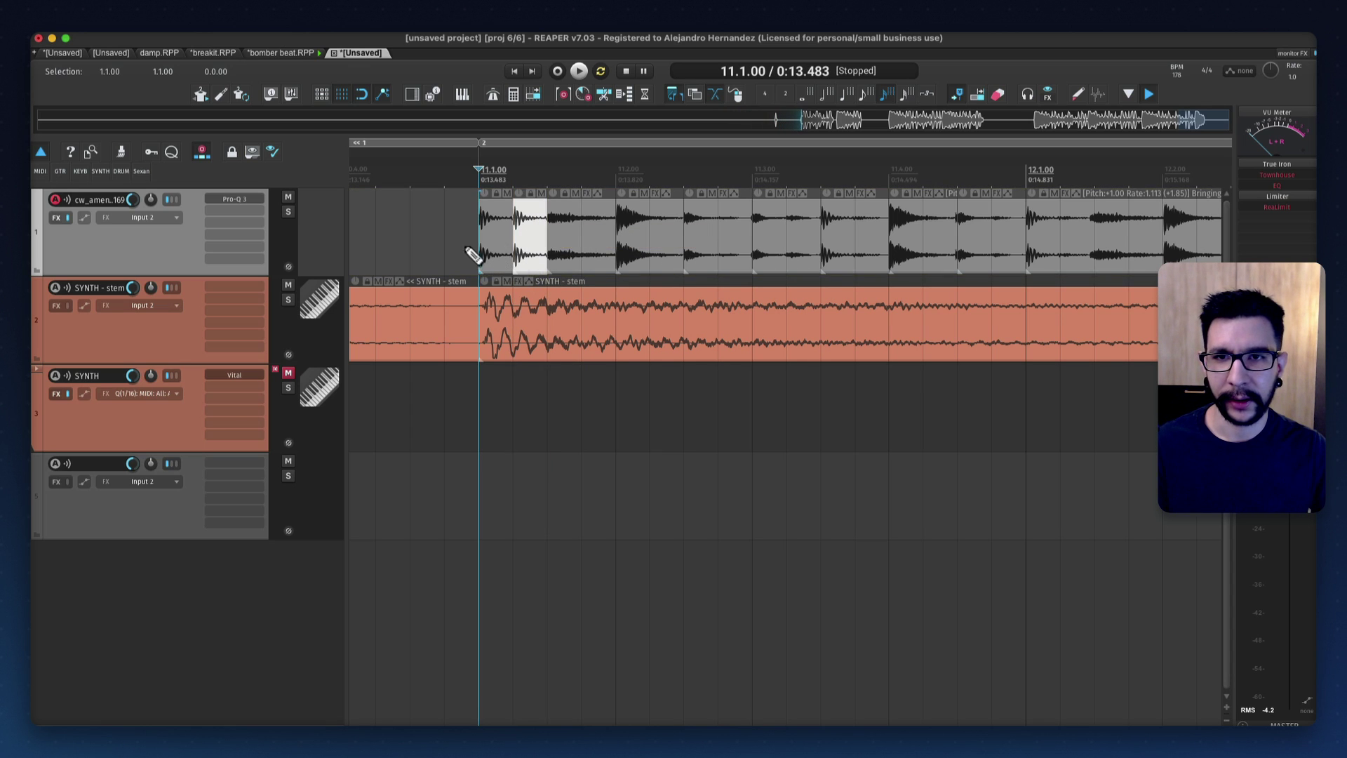
key("space")
key("space")
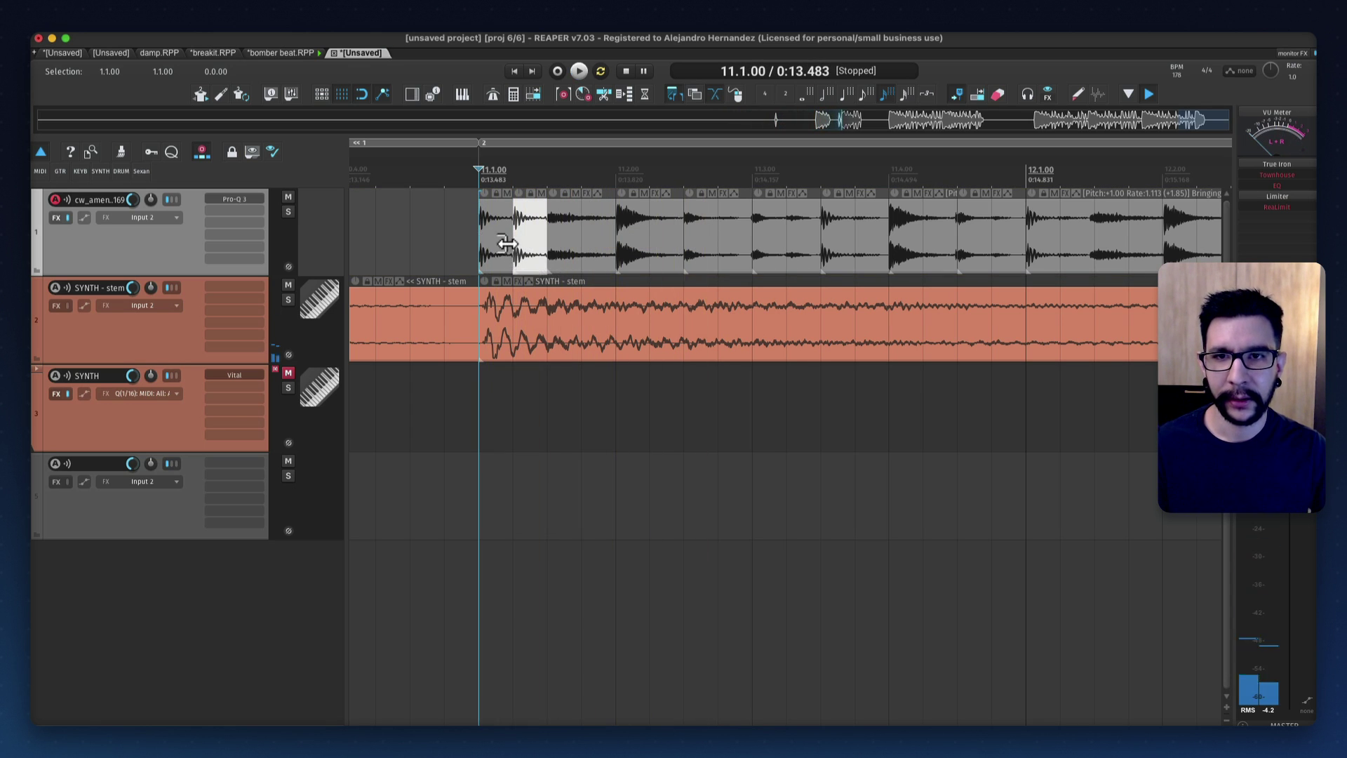
Replace the slice between 11.1.50 and 11.2.00 with two sixteenth-note repeats of the opening hit and preview from 11.1.00
left_click(568, 247)
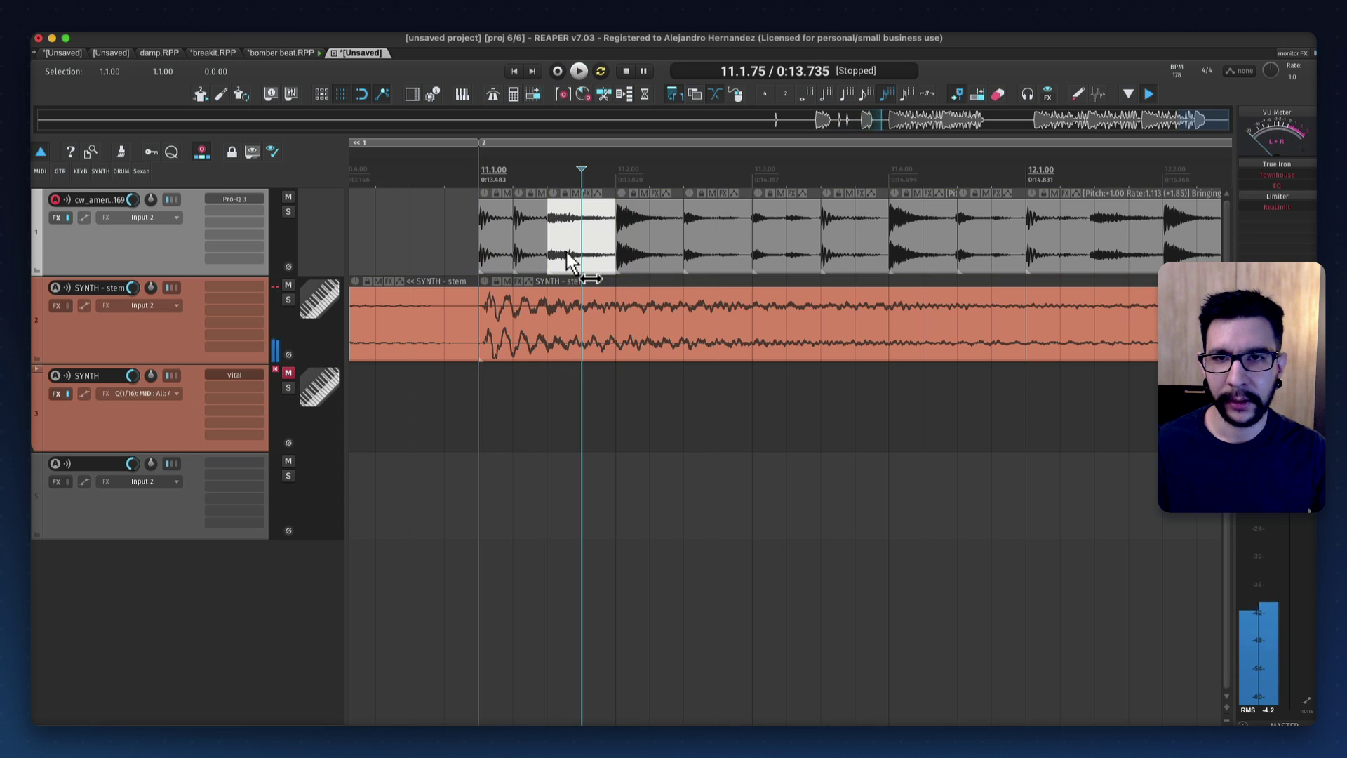
left_click_drag(571, 256, 550, 238)
left_click(474, 185)
key("space")
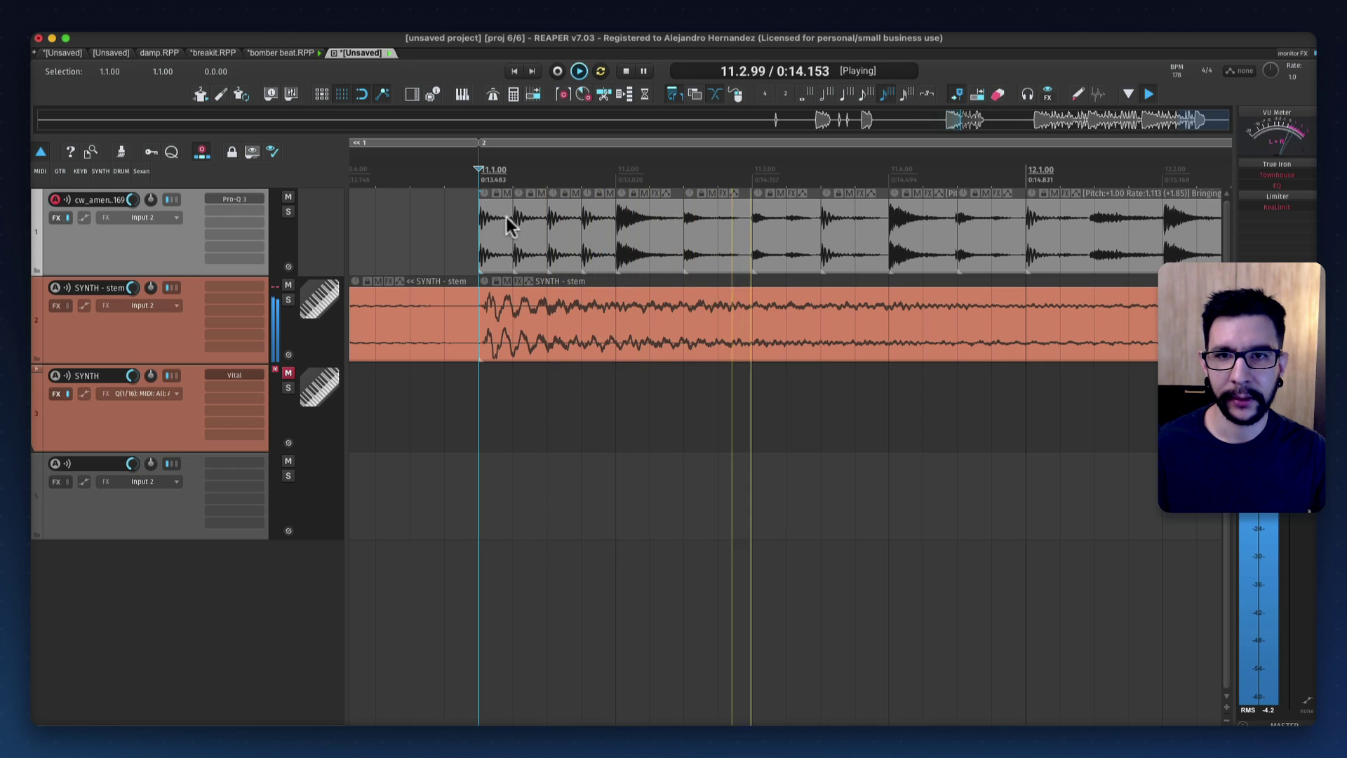
key("space")
Delete the sixteenth-note slices at 11.1.25 and 11.1.75 to leave gaps, and preview the stutter from 10.4.75
left_click(528, 256)
key("Delete")
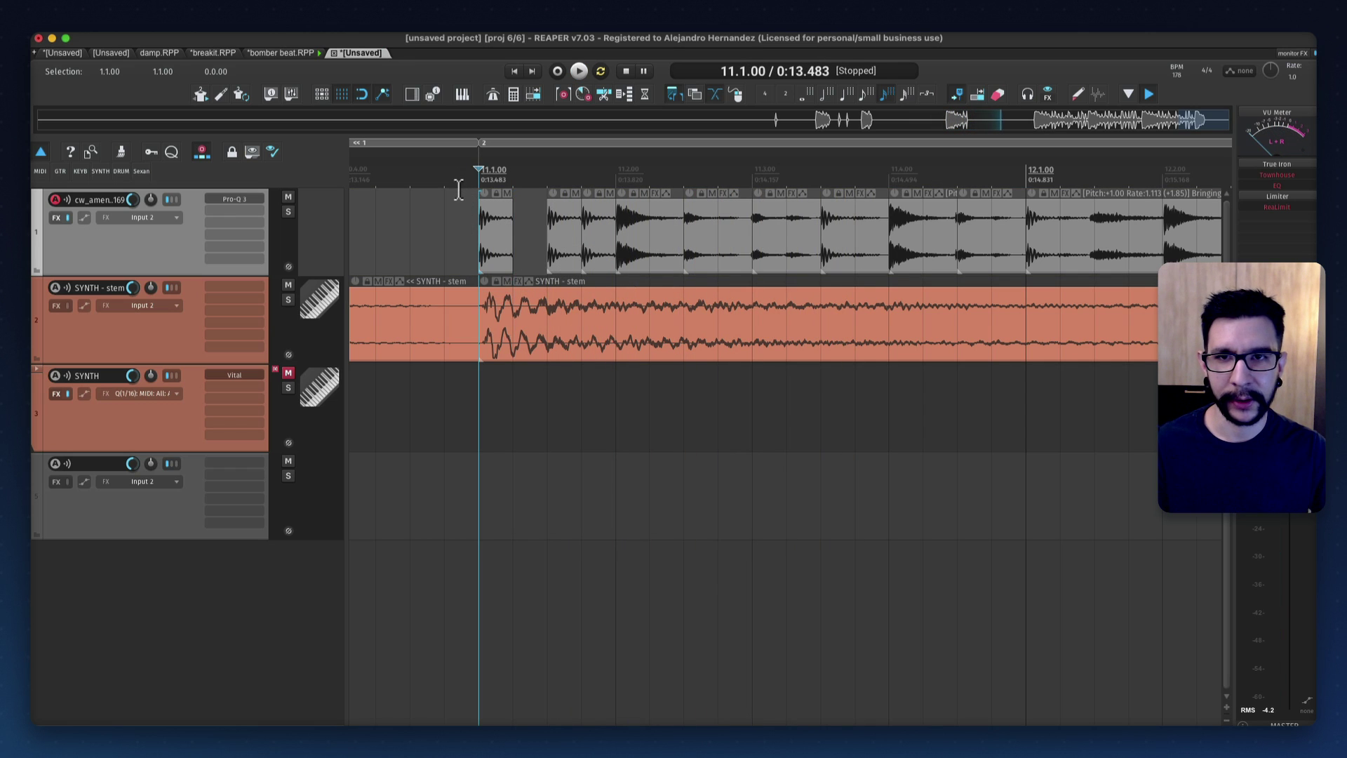
left_click(580, 239)
key("Delete")
left_click(454, 169)
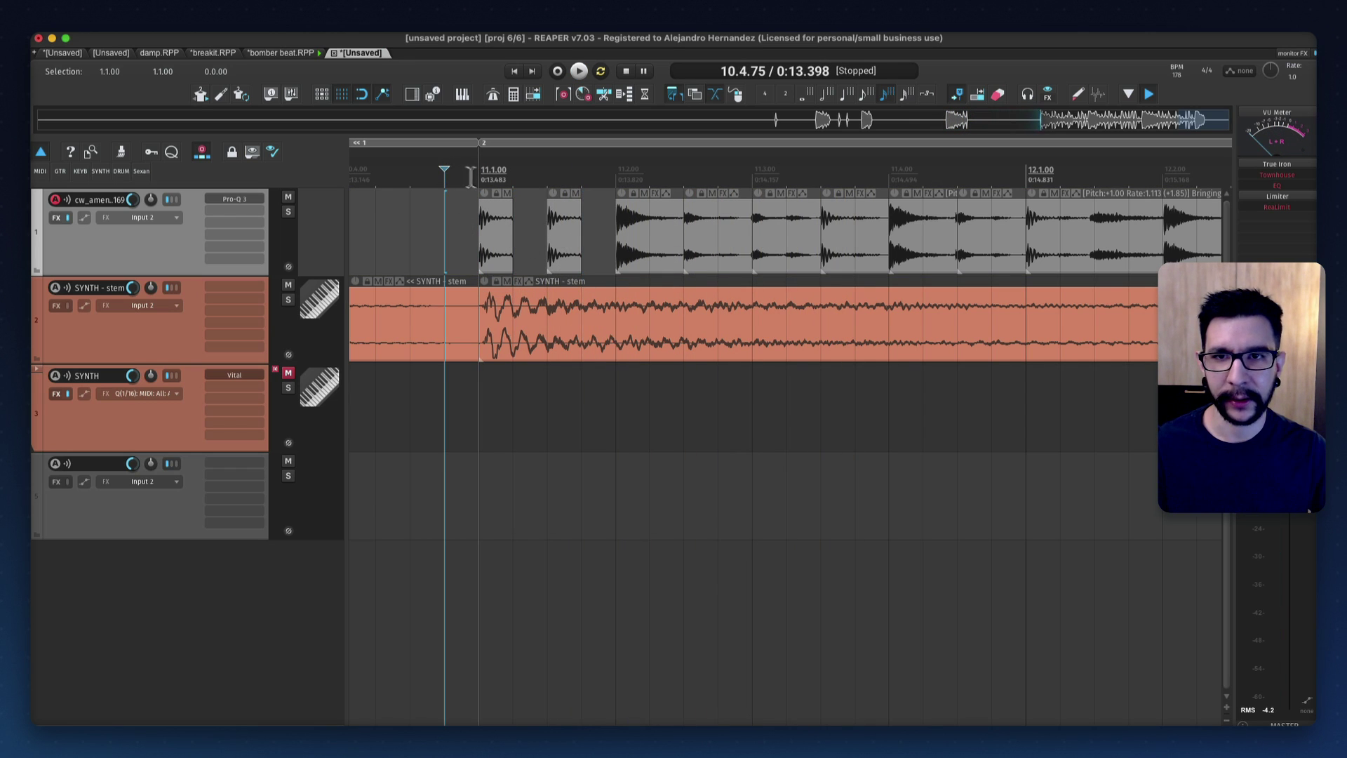
key("space")
scroll(491, 267, "down", 3)
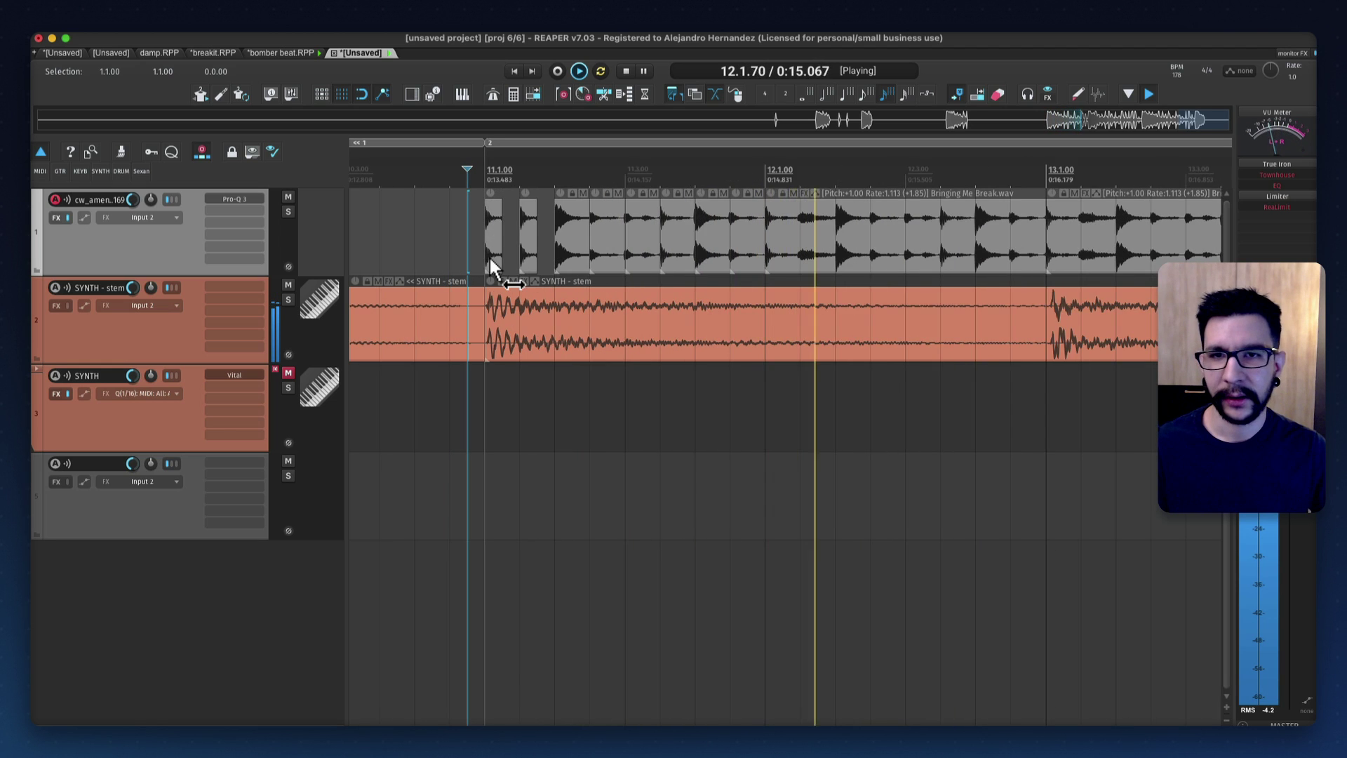
scroll(491, 267, "down", 1)
key("space")
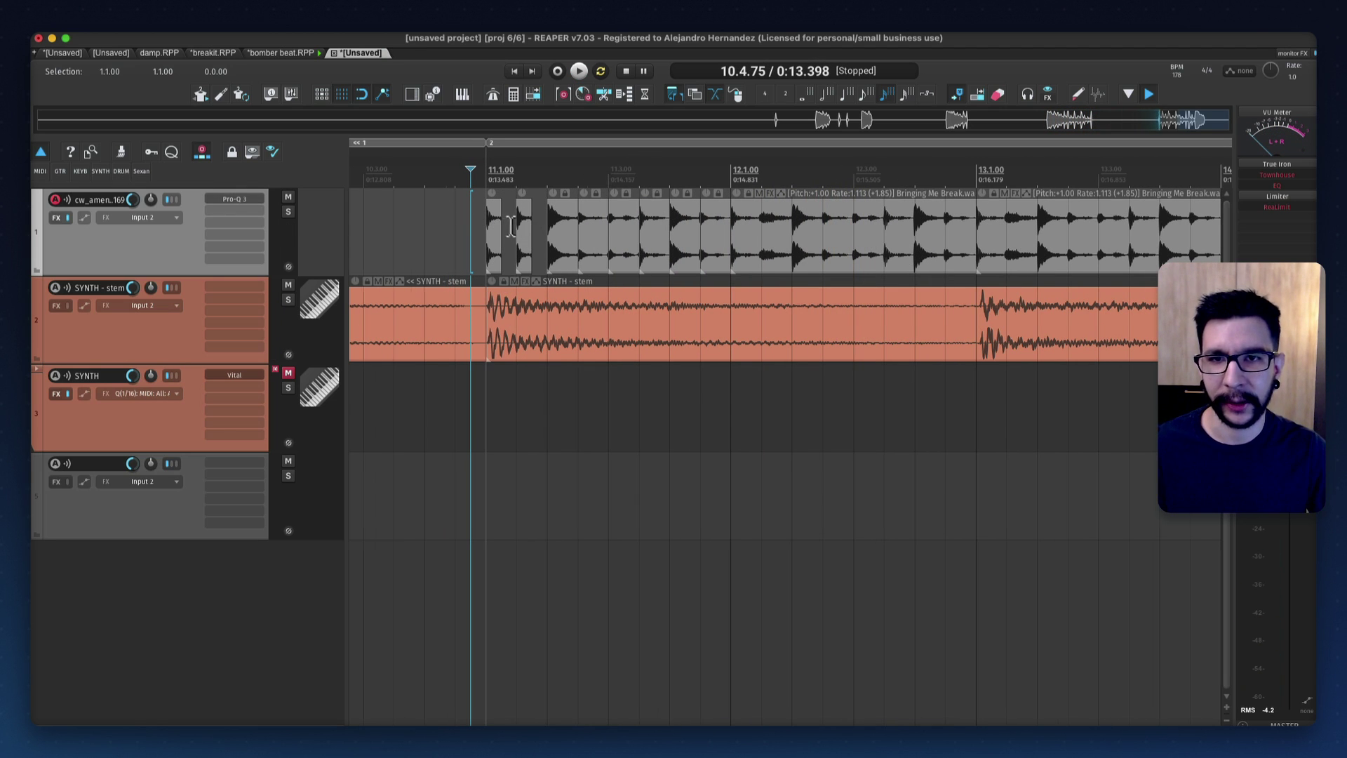
Continue the stutter through the second beat by removing the sixteenth notes at 11.2.25 and 11.2.75
scroll(511, 226, "up", 3)
left_click(617, 246)
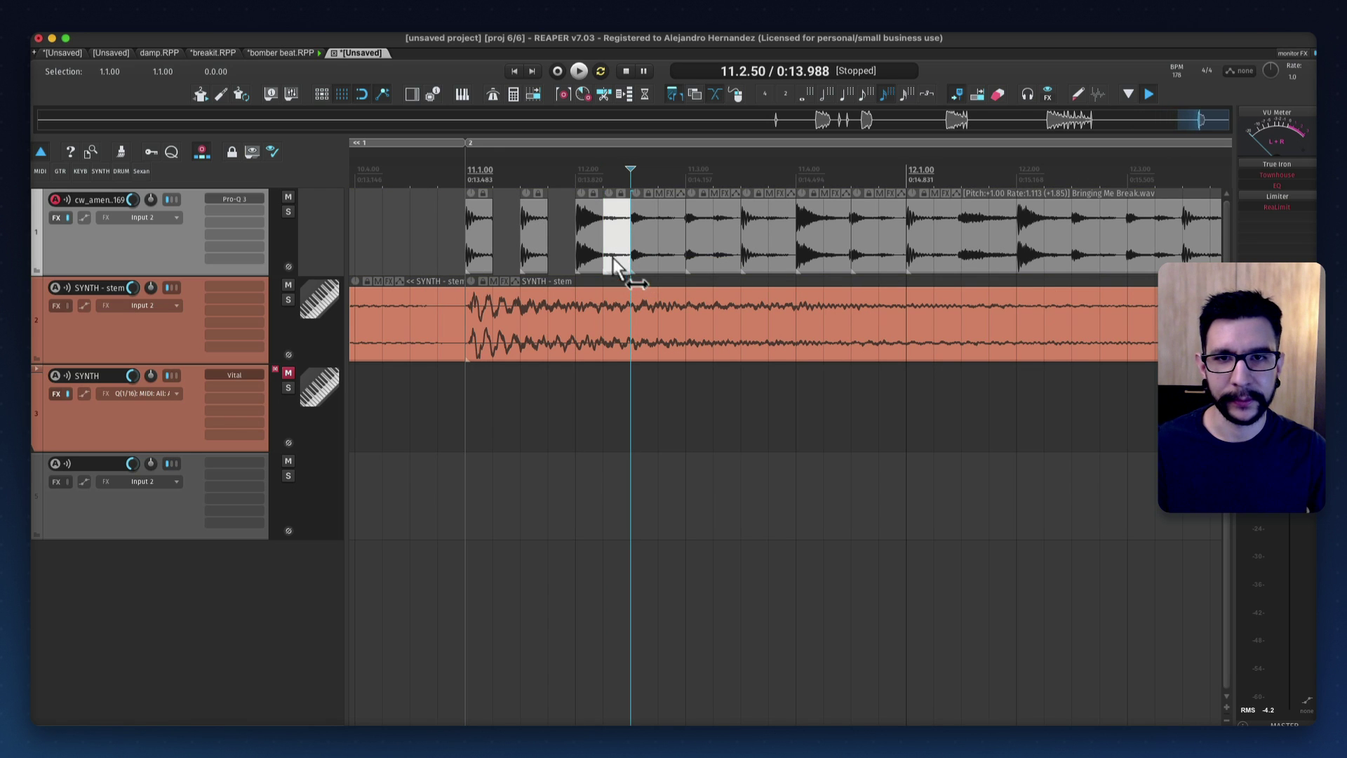
left_click_drag(613, 258, 674, 245)
key("Delete")
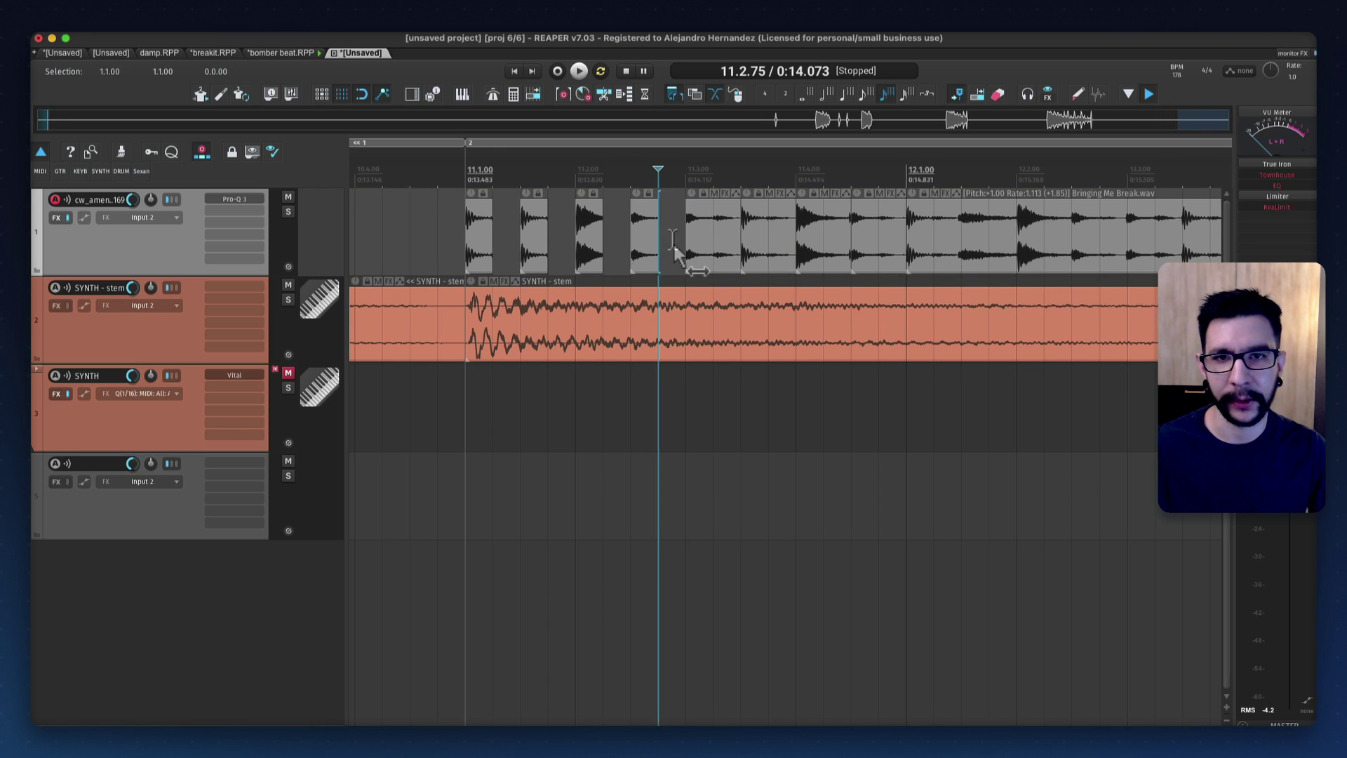
left_click(651, 235)
scroll(633, 229, "down", 1)
scroll(646, 232, "up", 3)
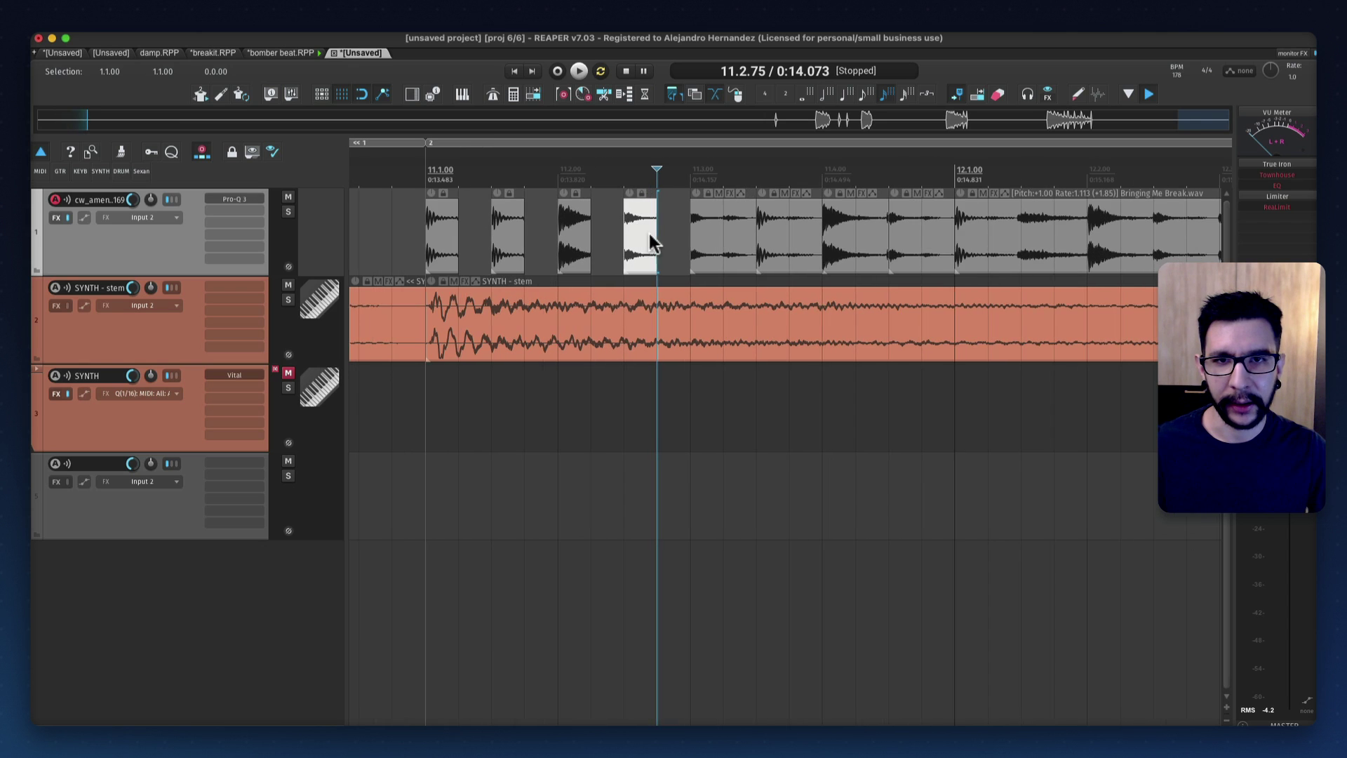
scroll(650, 242, "down", 1)
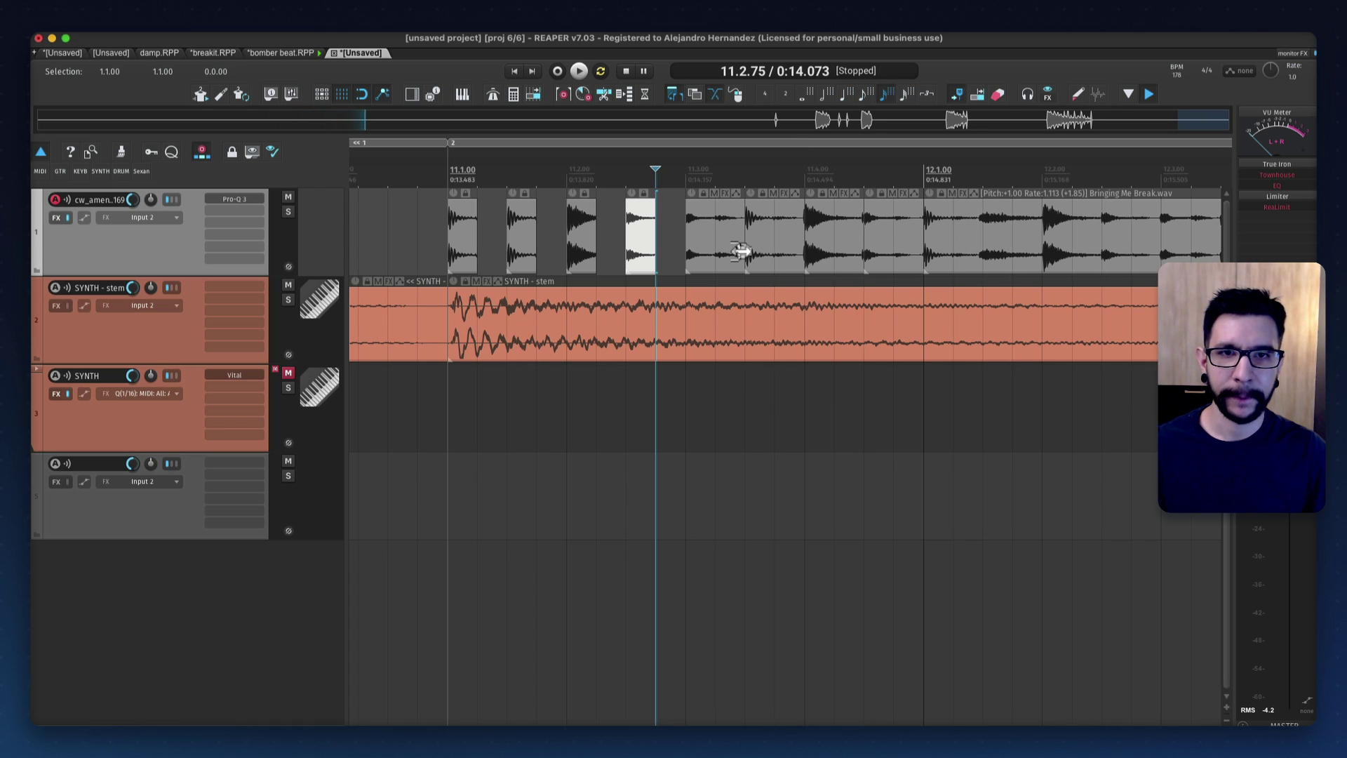
Look up the action bound to Opt+Shift+HorizWheel, highlight the me2beats_Adjust grid (mousewheel) script, and close the action list
key("shift+slash")
left_click(672, 256)
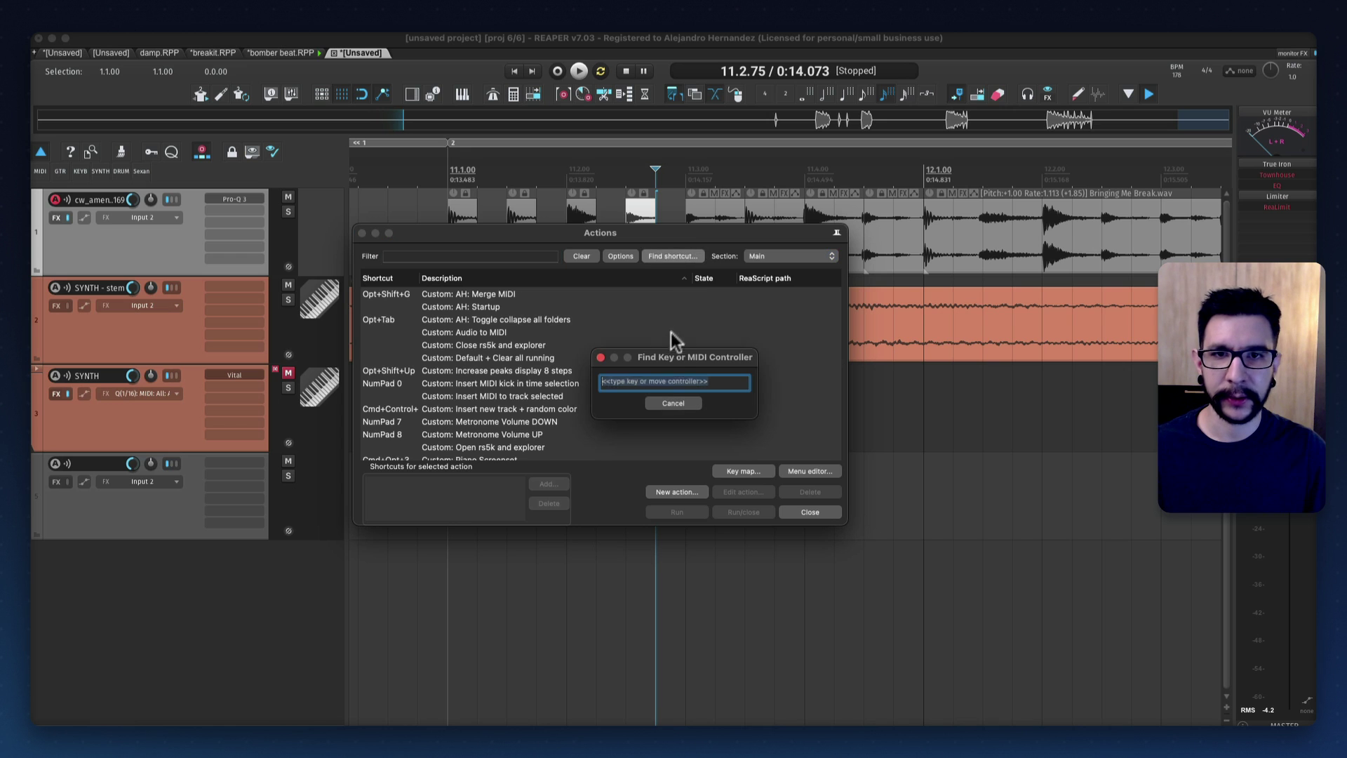
scroll(659, 370, "right", 1, "alt+shift")
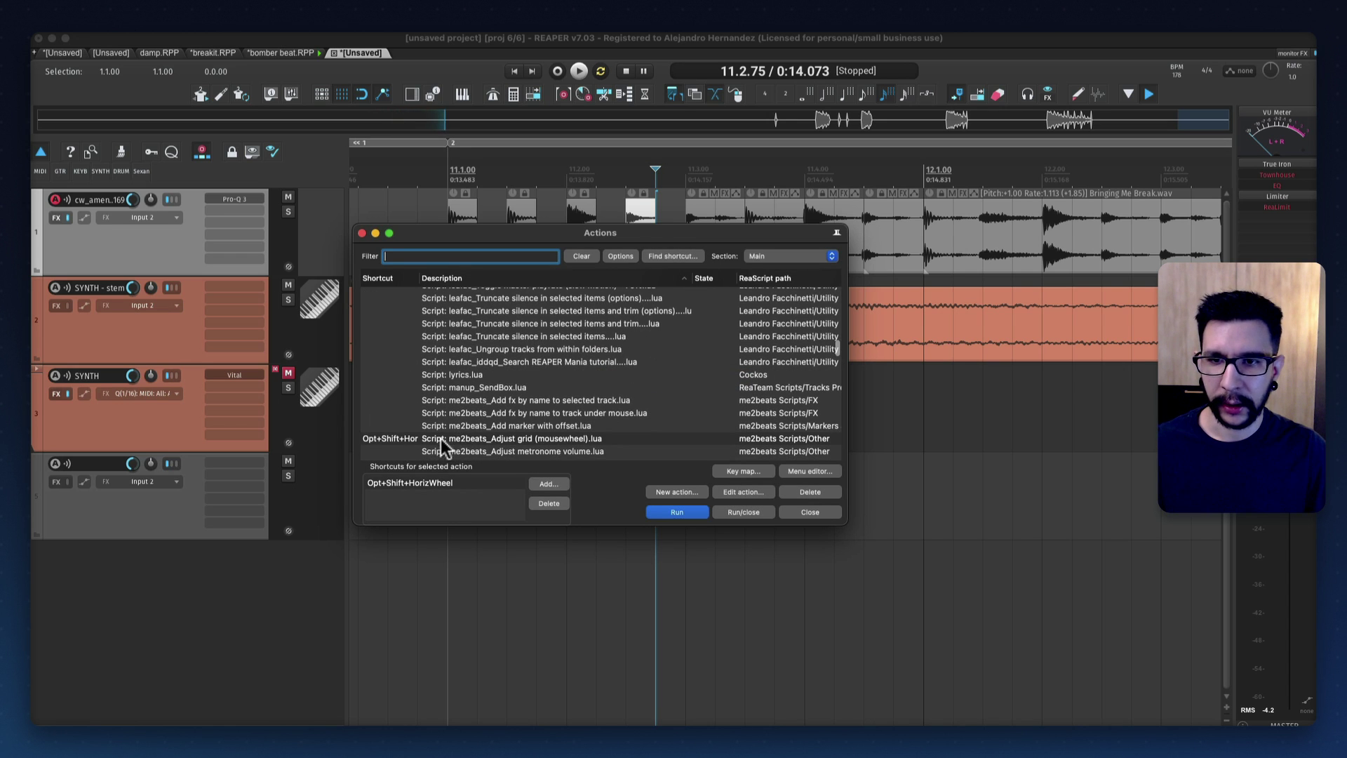
left_click(516, 438)
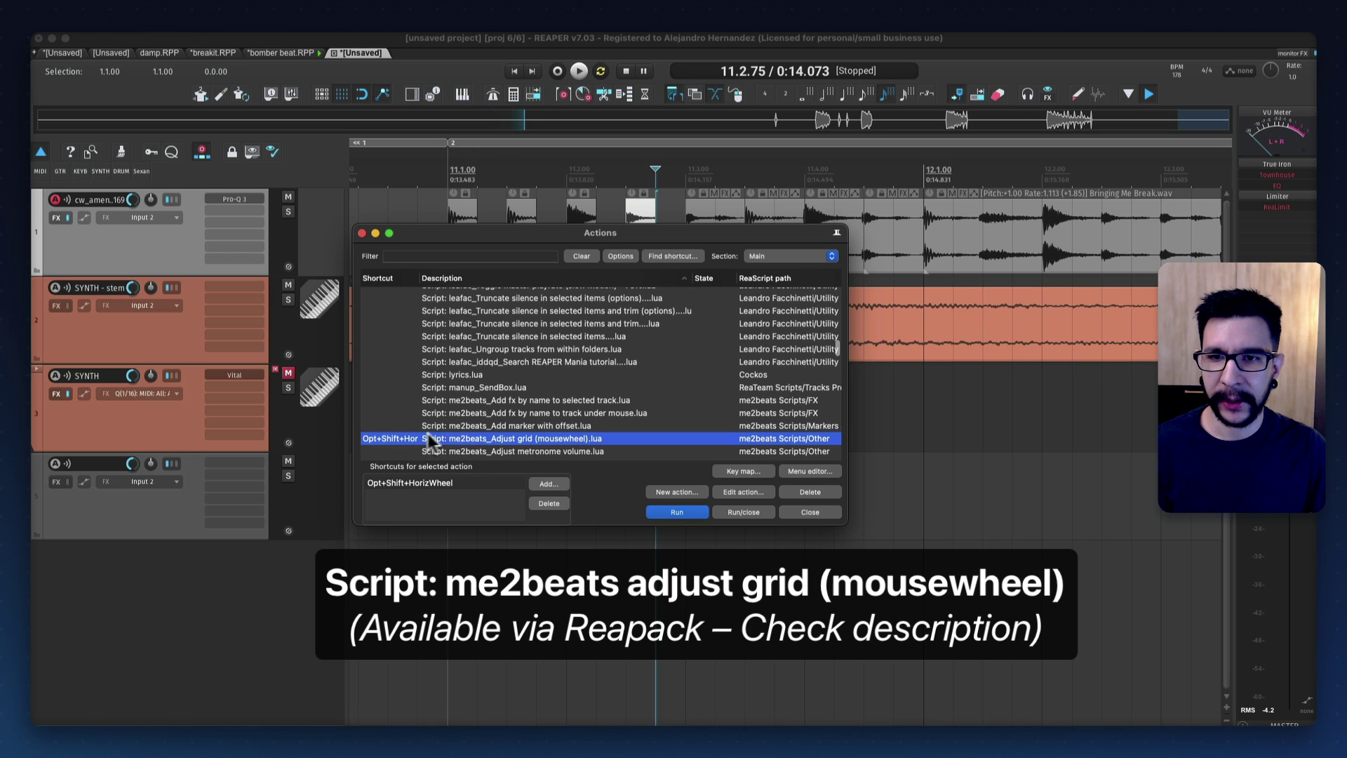
left_click(361, 233)
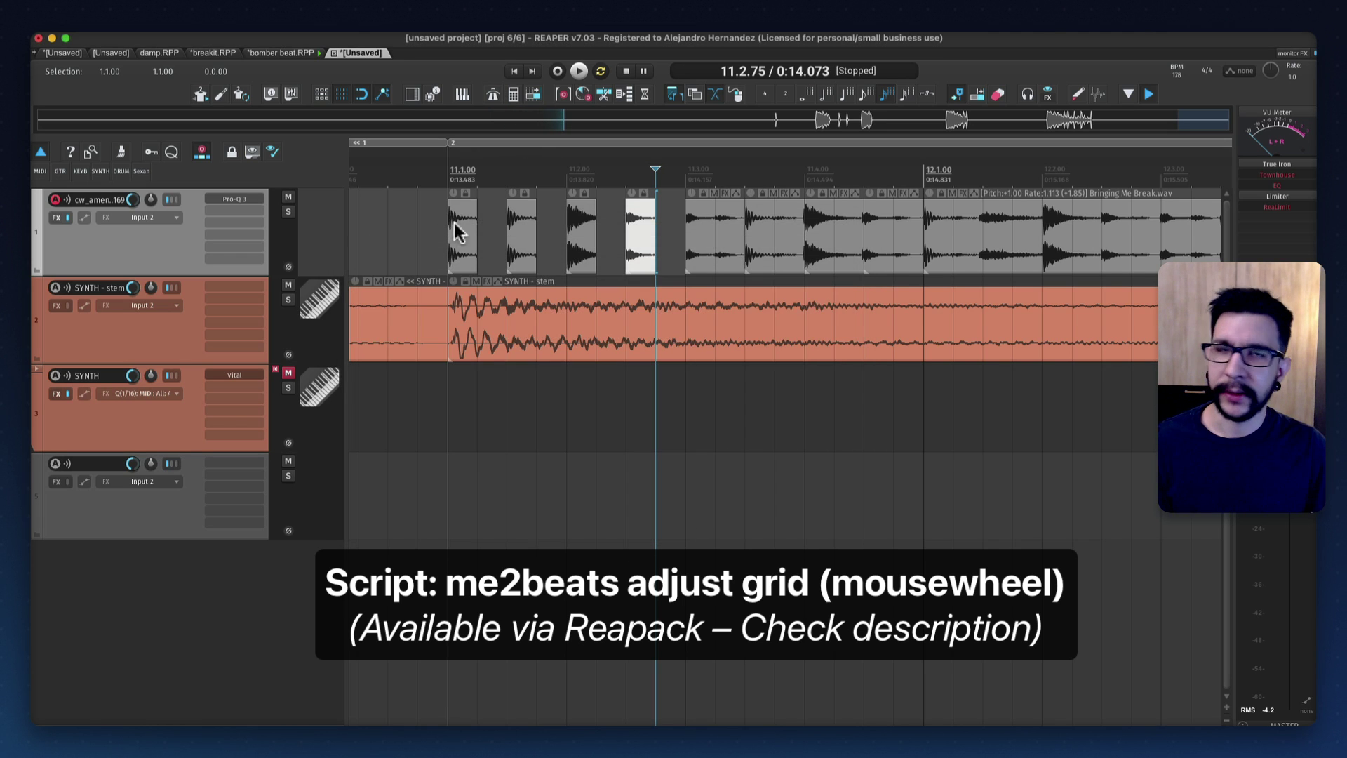
Copy the opening hit slice at 11.1.00 into the gap at 11.1.25
left_click(461, 251)
scroll(463, 252, "up", 5)
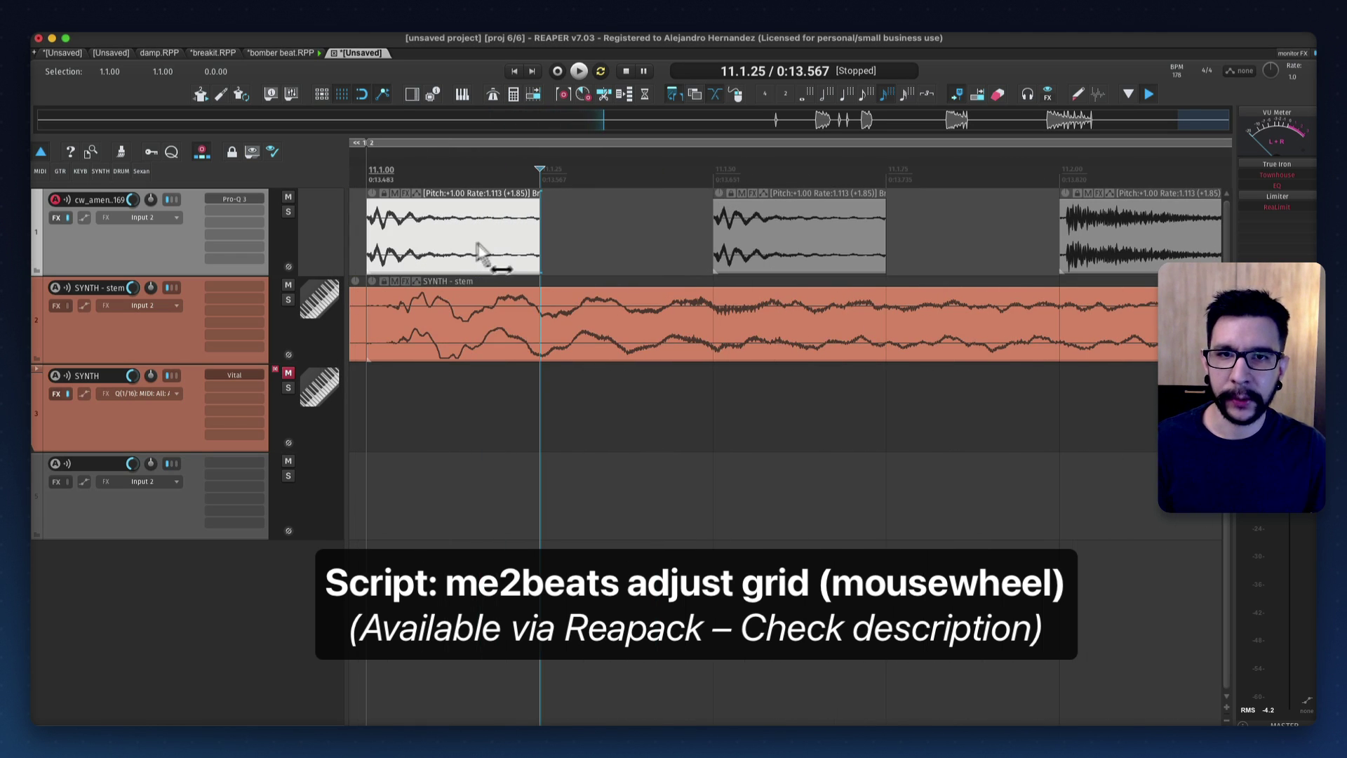
scroll(508, 231, "down", 1)
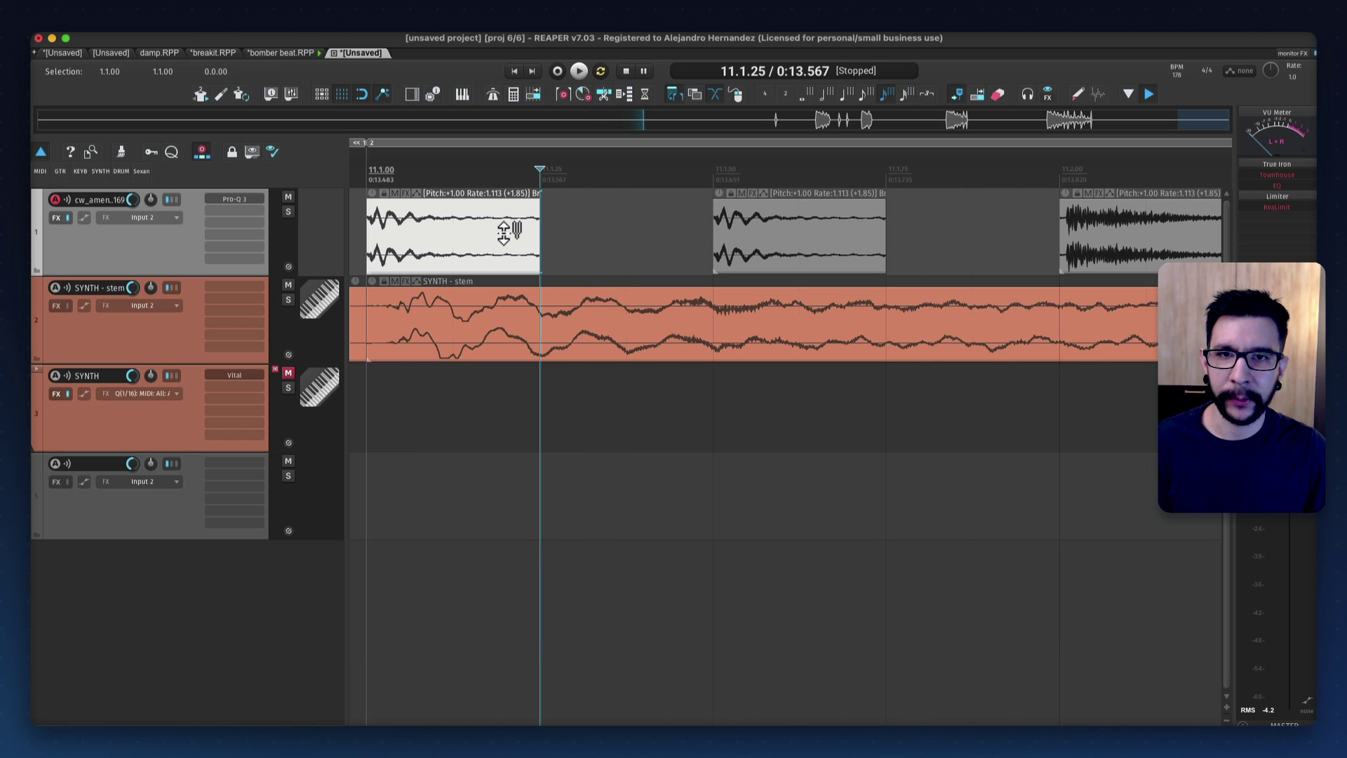
left_click(490, 228)
scroll(508, 229, "left", 1)
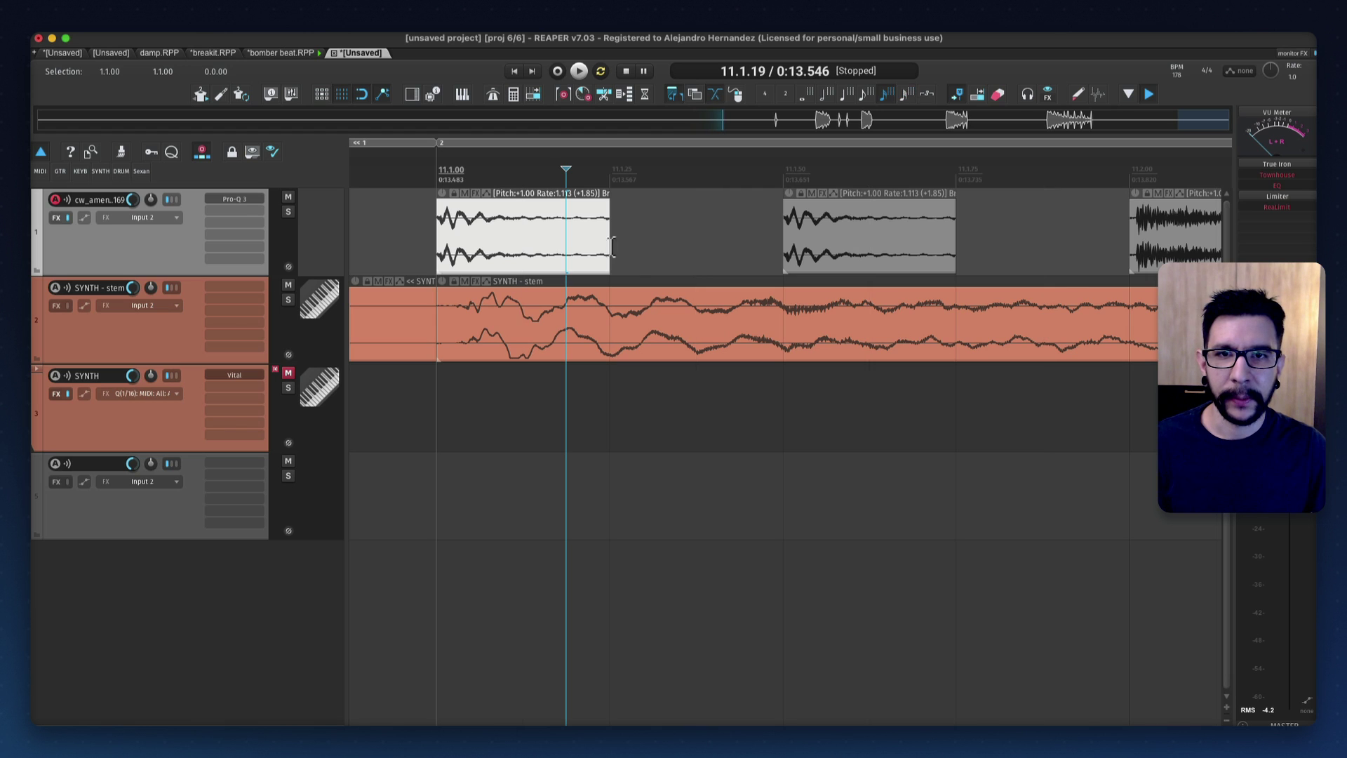
left_click_drag(492, 233, 675, 233)
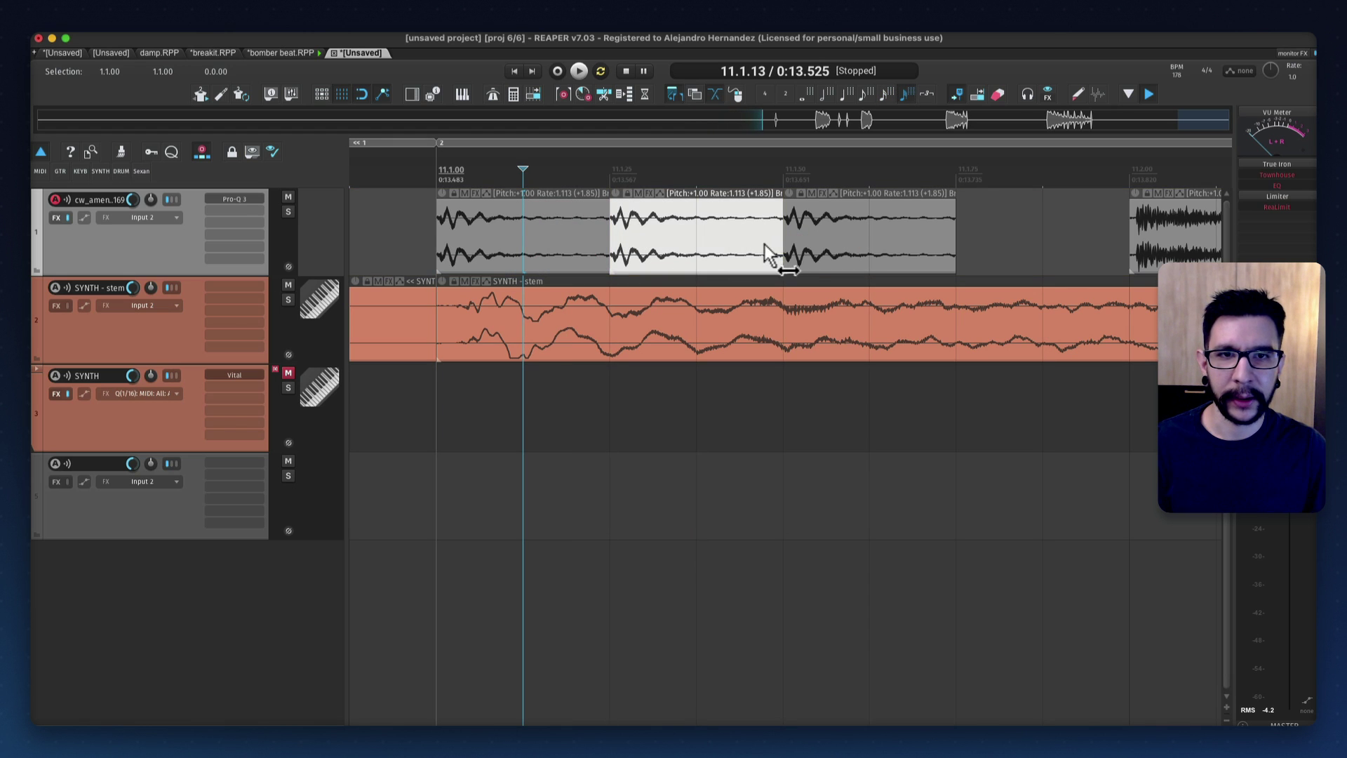
Trim the slice at 11.1.25 to half its length and duplicate it to fill the space up to 11.1.50
left_click_drag(777, 242, 678, 238)
left_click(678, 240)
key("super+d")
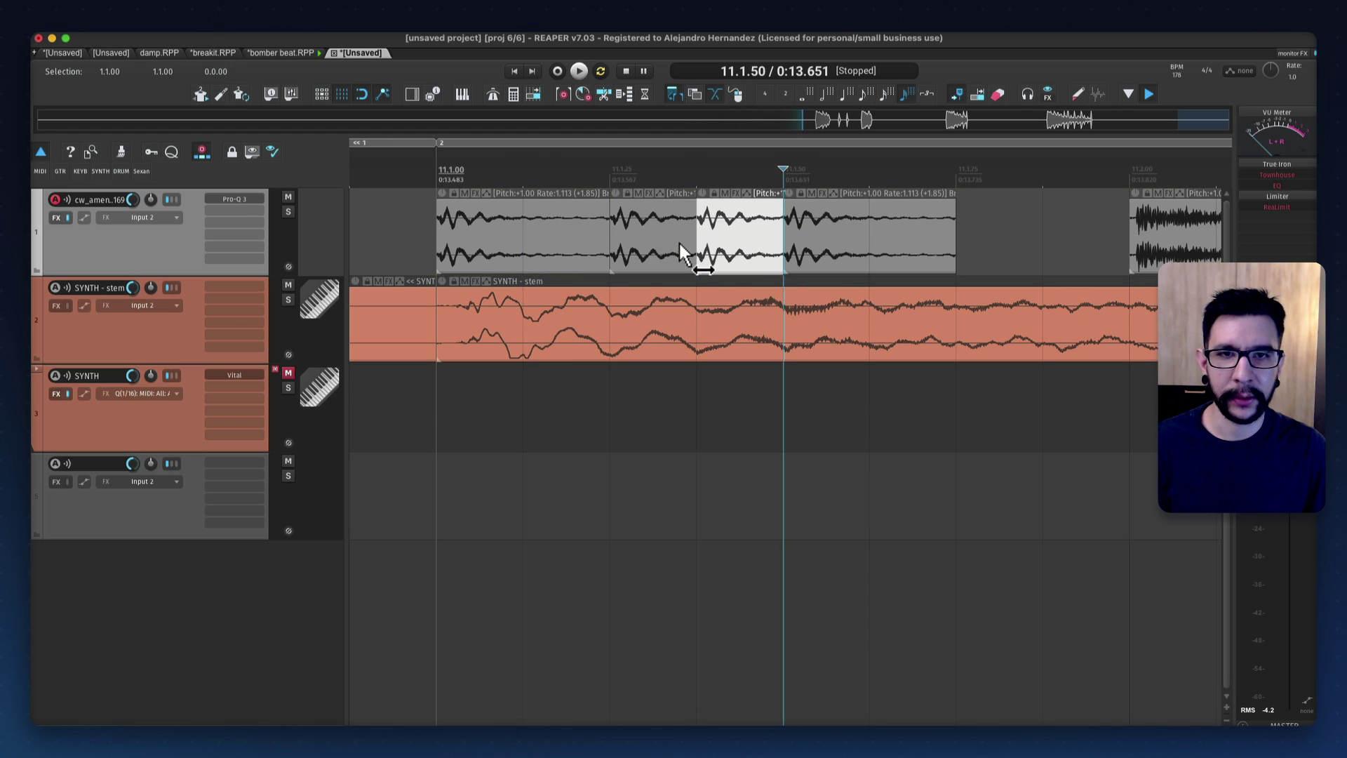
Preview the stuttered break from 11.1.00
scroll(629, 228, "down", 3)
left_click(530, 166)
key("space")
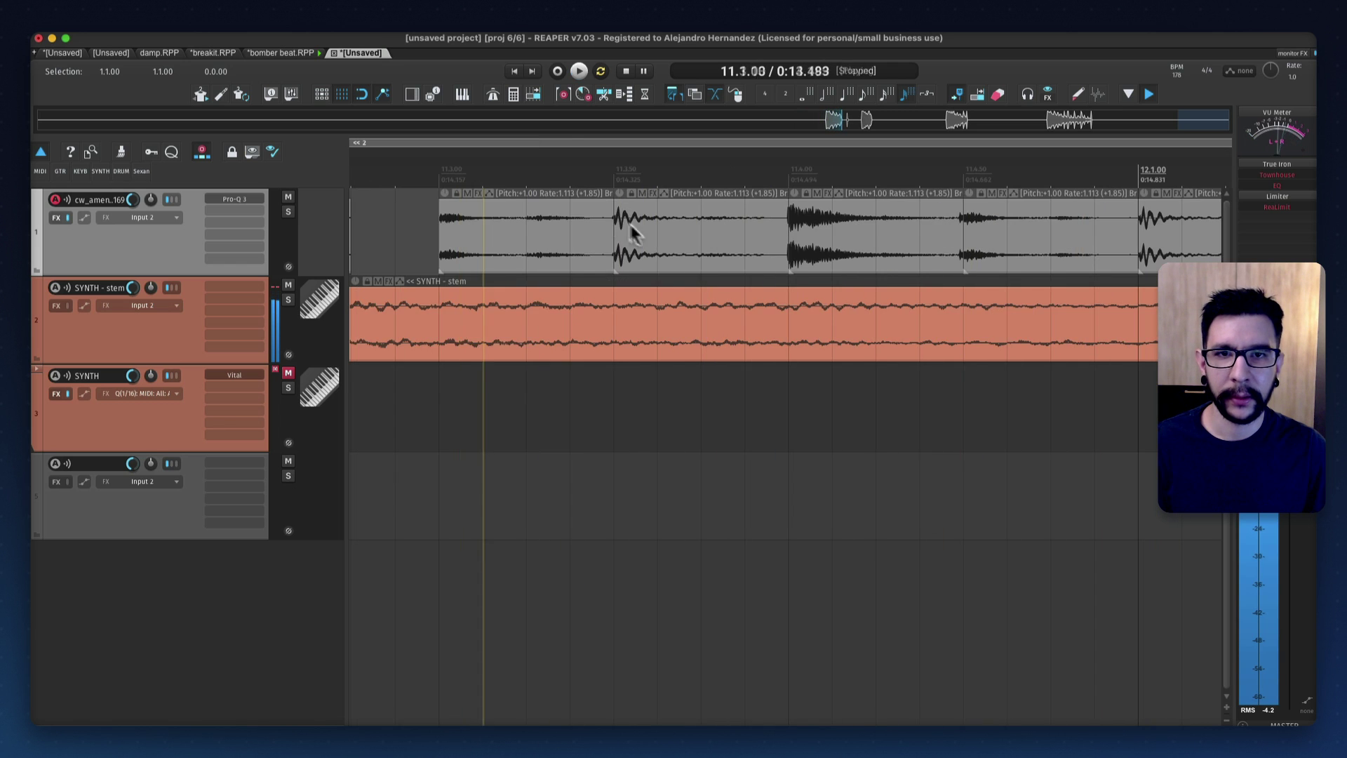
key("space")
key("space")
scroll(559, 253, "down", 2)
key("space")
scroll(577, 242, "down", 5)
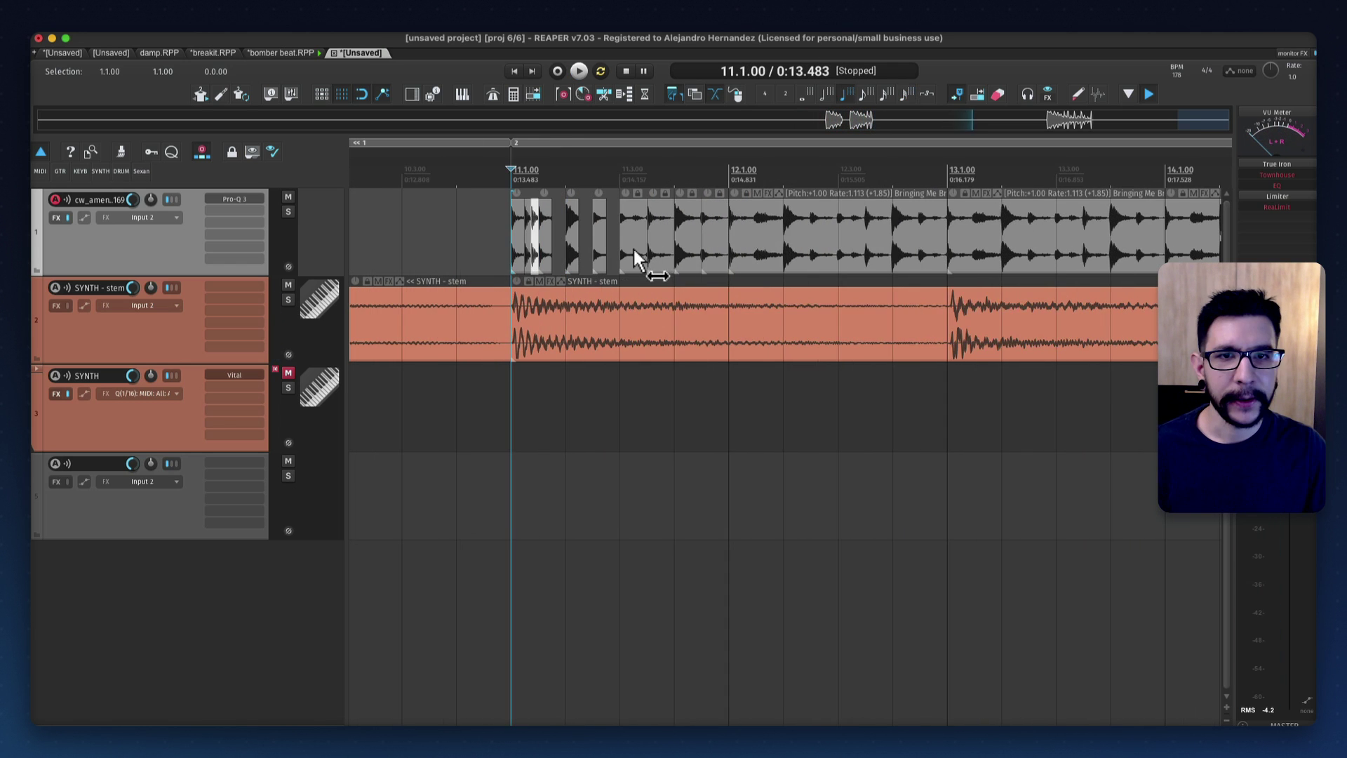
Split the break item at 12.2.00 and 12.1.50, and select the slice starting at 12.1.00
left_click(677, 226)
left_click(734, 251)
scroll(747, 268, "right", 3)
left_click(745, 268)
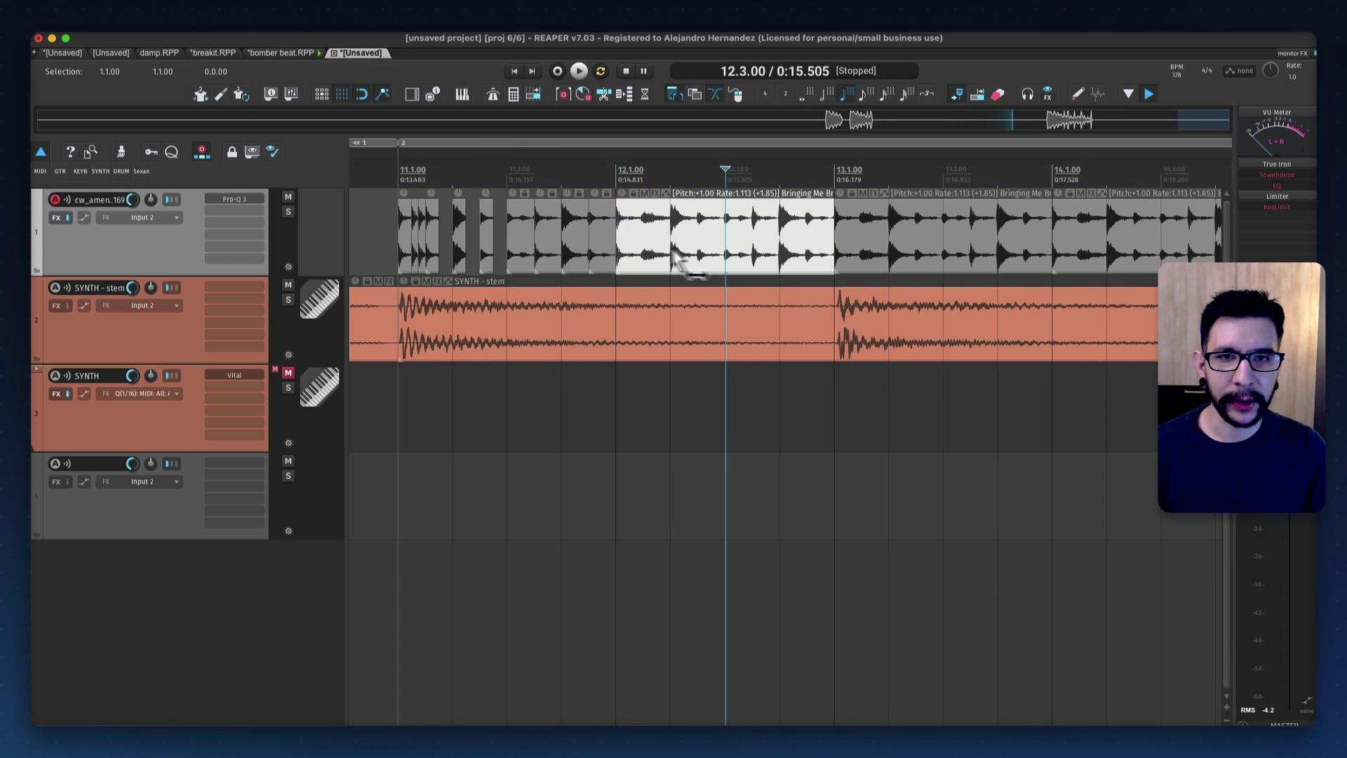
left_click(668, 251)
key("s")
scroll(651, 255, "up", 4)
left_click(629, 260)
key("s")
left_click(626, 260)
scroll(626, 260, "down", 2)
scroll(628, 261, "down", 3)
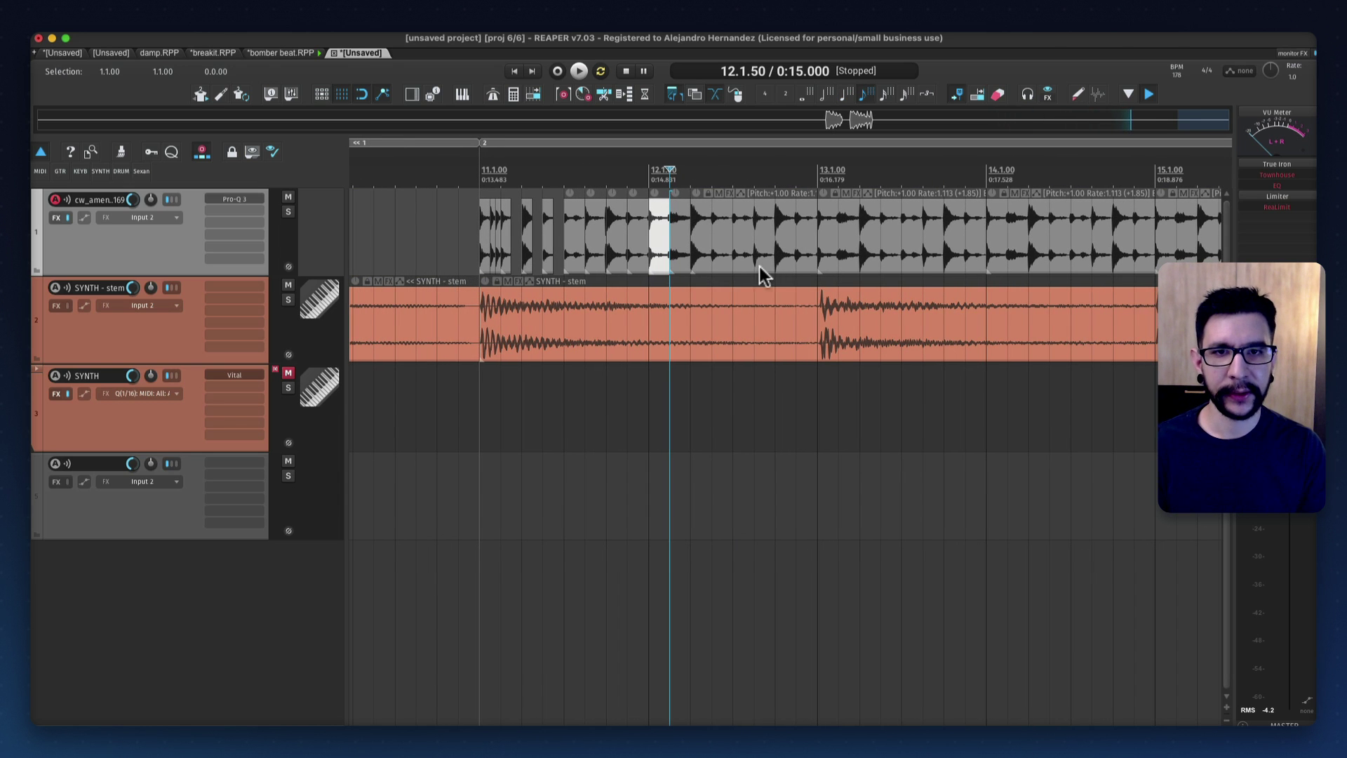
Look up the action bound to Opt+Shift+S, the X-Raym_Stutter edit selected media items script, and close the action list
key("shift+slash")
left_click(674, 256)
key("alt+shift+s")
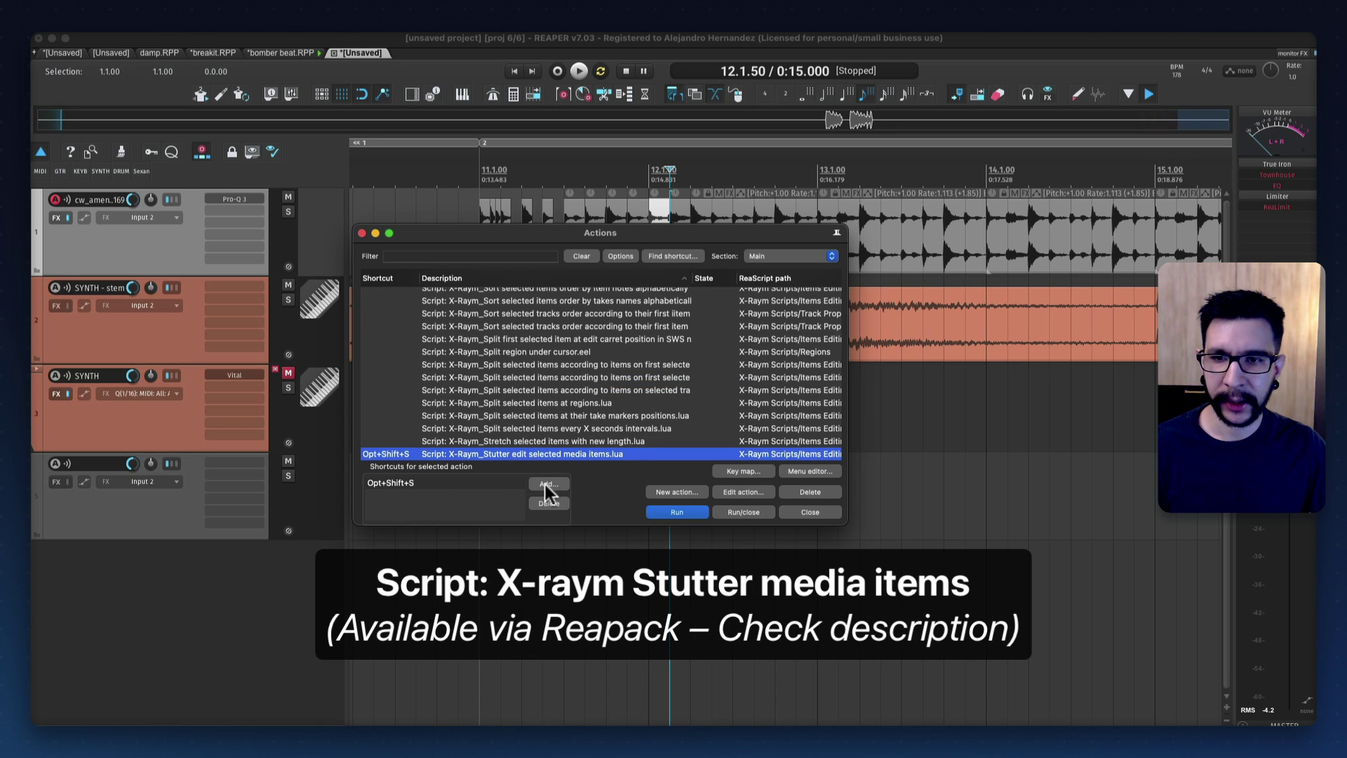
left_click(362, 233)
Split the break at 12.2.50 and select the slice between 12.2.00 and 12.2.50
scroll(600, 217, "left", 3)
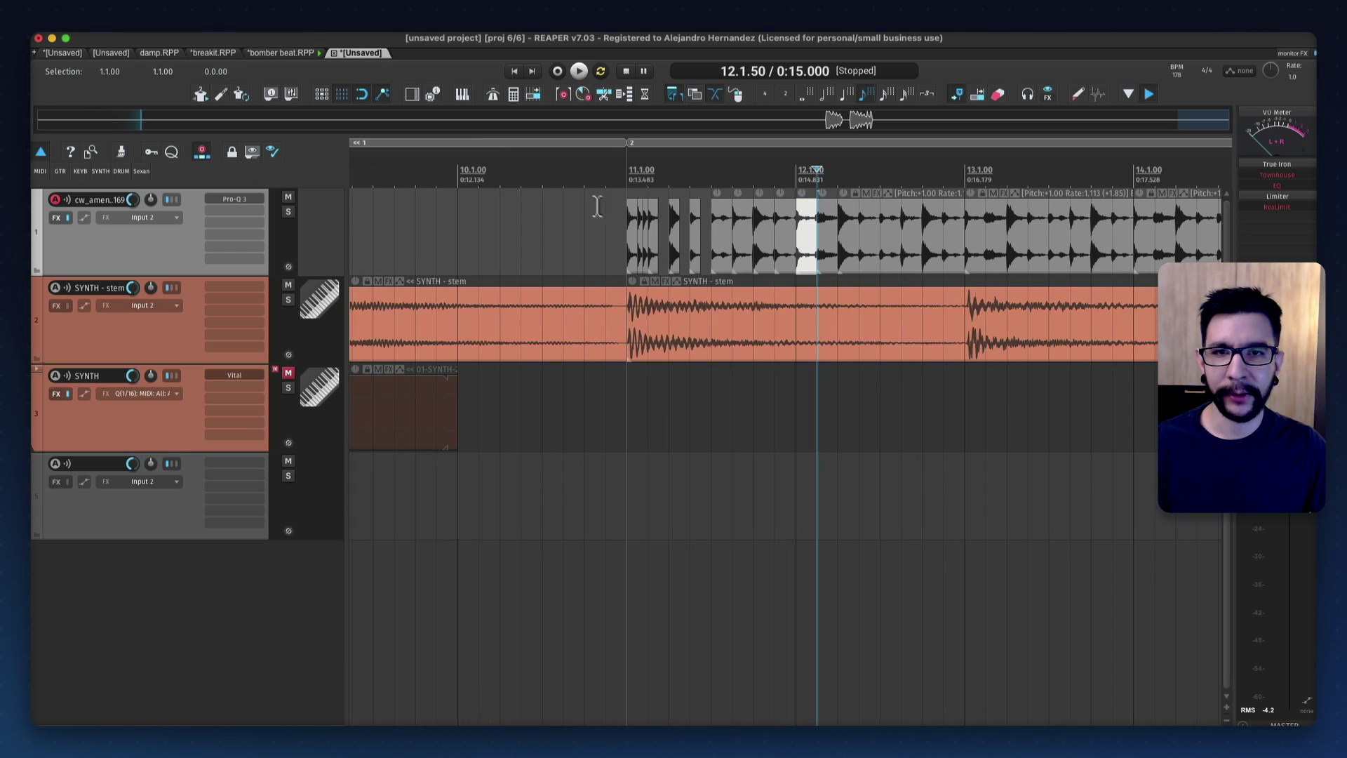
left_click(632, 234)
scroll(603, 257, "right", 5)
scroll(617, 245, "left", 3)
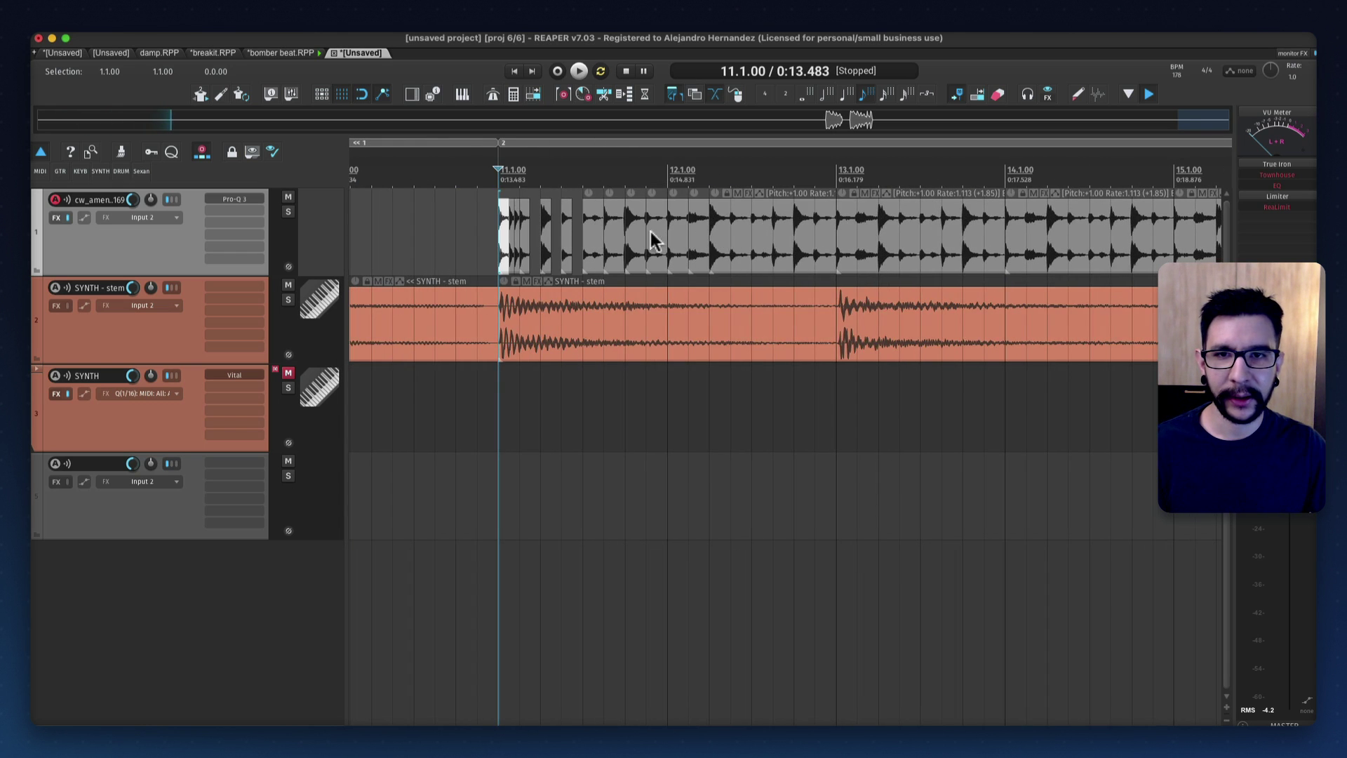
left_click(691, 239)
left_click(703, 240)
left_click(717, 244)
left_click(731, 247)
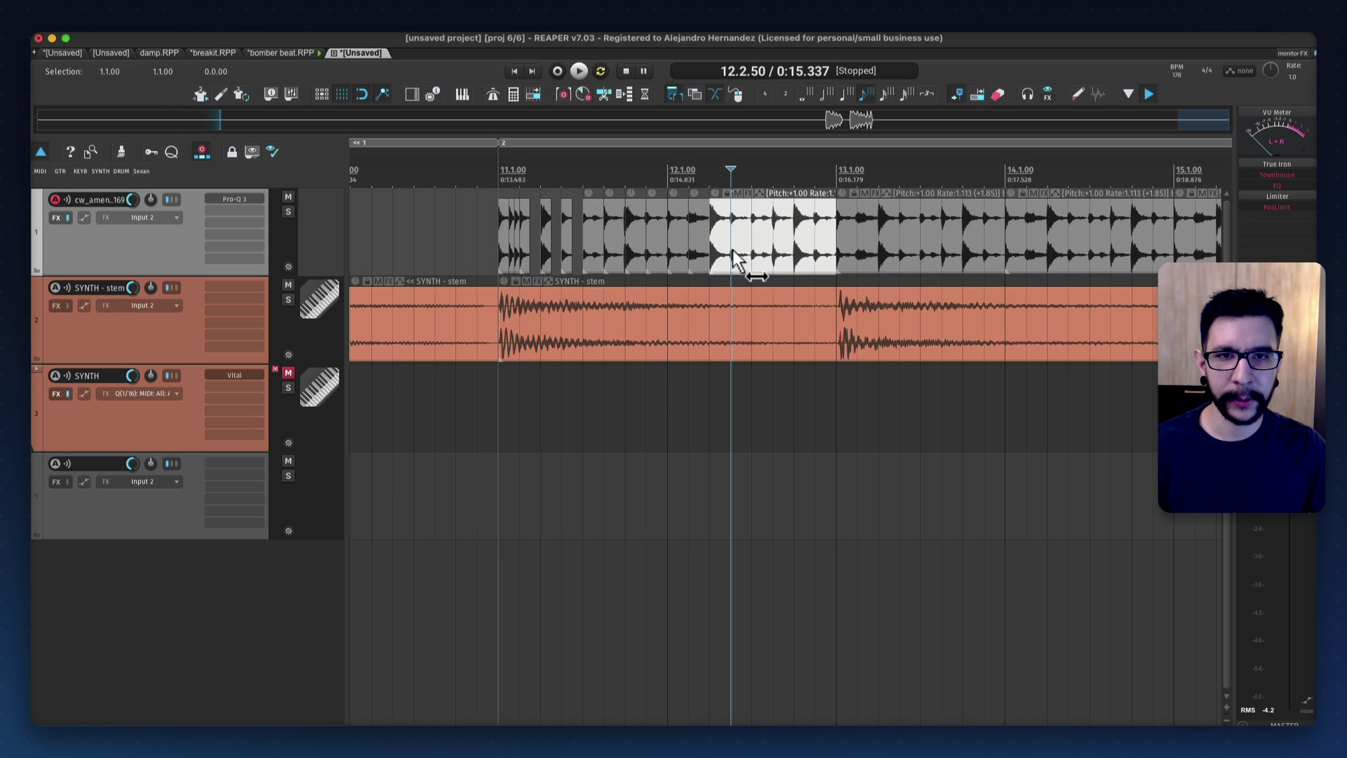
key("s")
left_click(722, 249)
Apply the stutter edit to the slice between 12.2.00 and 12.2.50, and again to its second half
scroll(719, 247, "up", 5)
key("d")
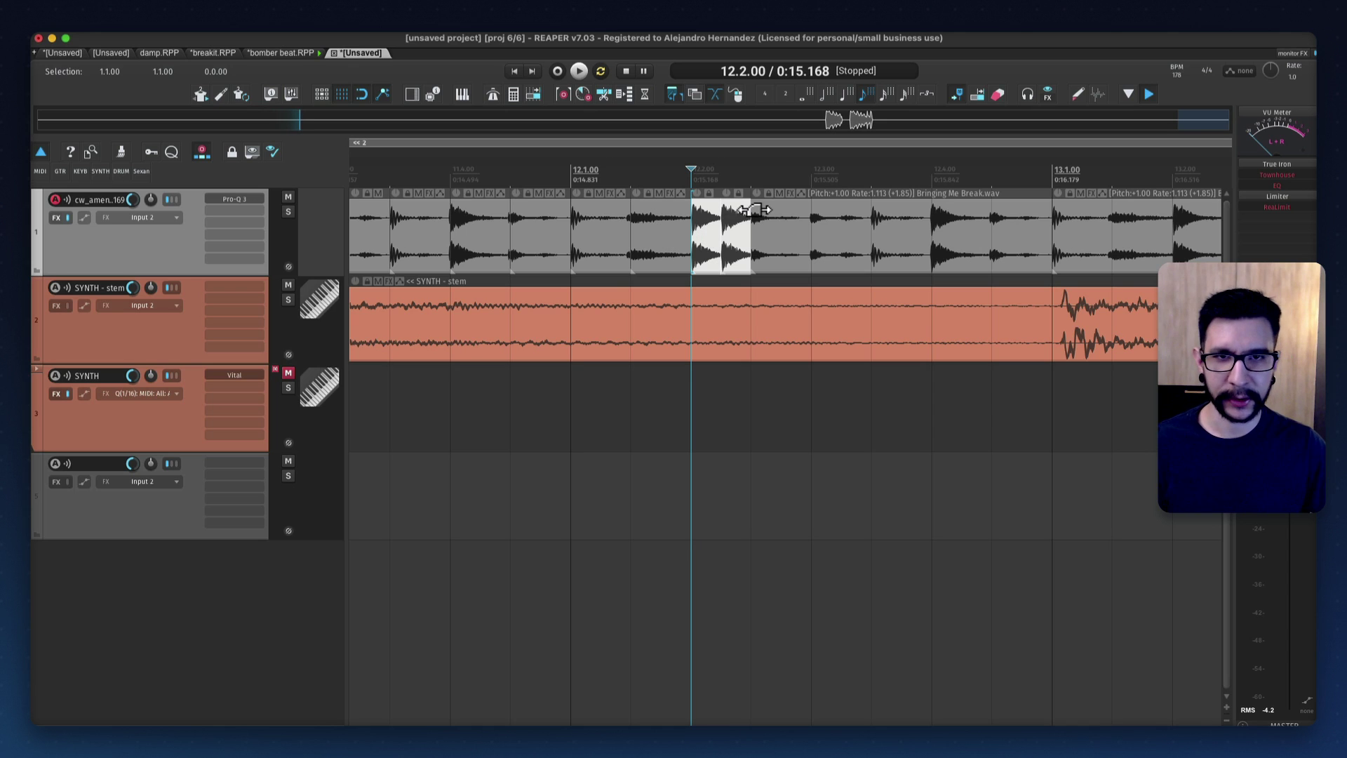
left_click_drag(754, 209, 717, 228)
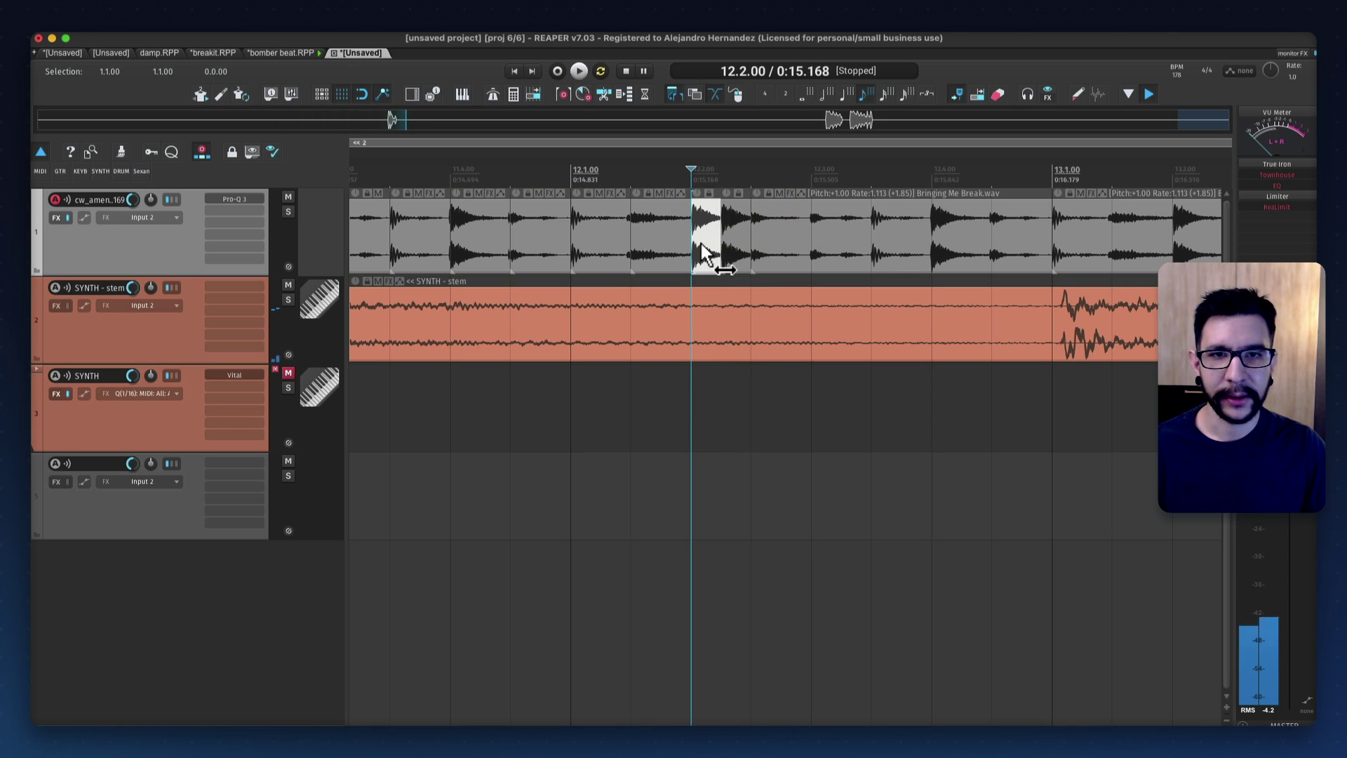
left_click(742, 243)
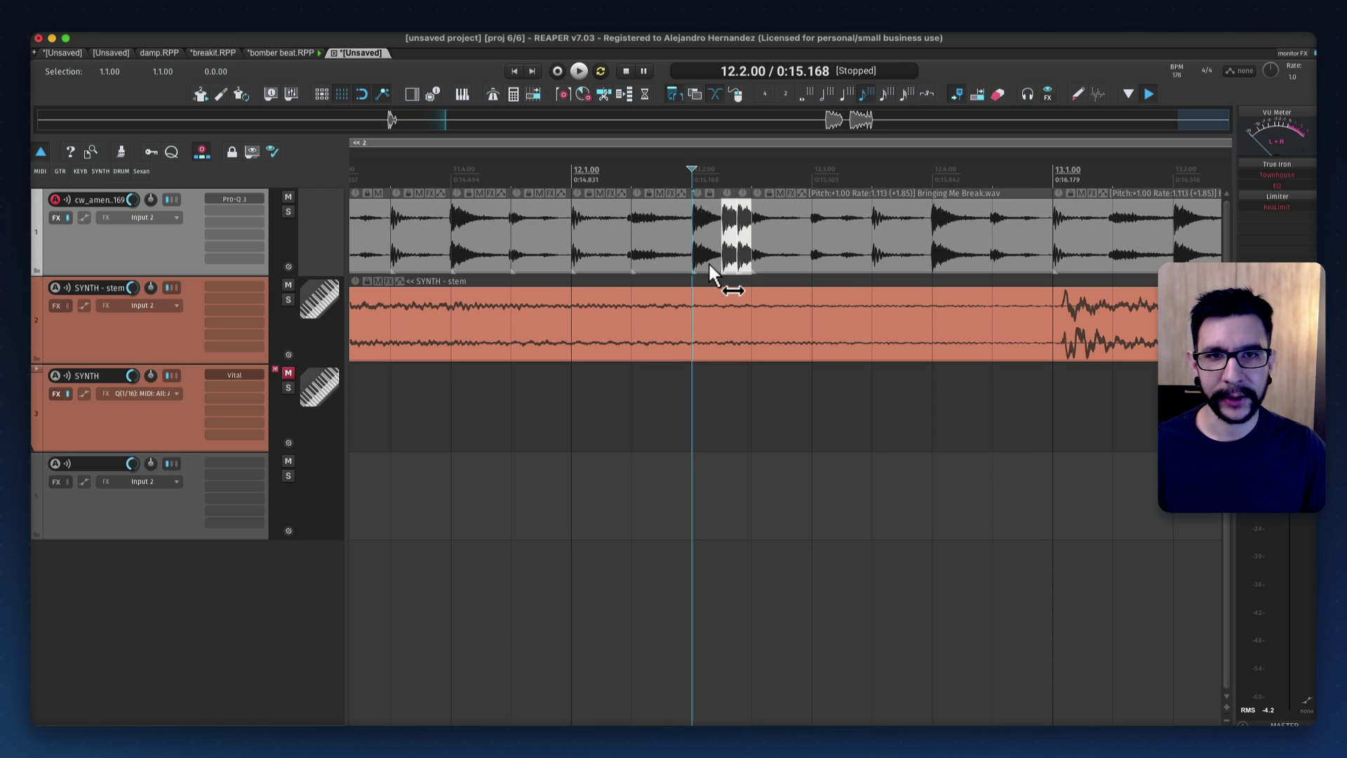
Split the break at 12.3.00 and delete the slice between 12.2.50 and 12.3.00
left_click(758, 242)
left_click(810, 242)
key("s")
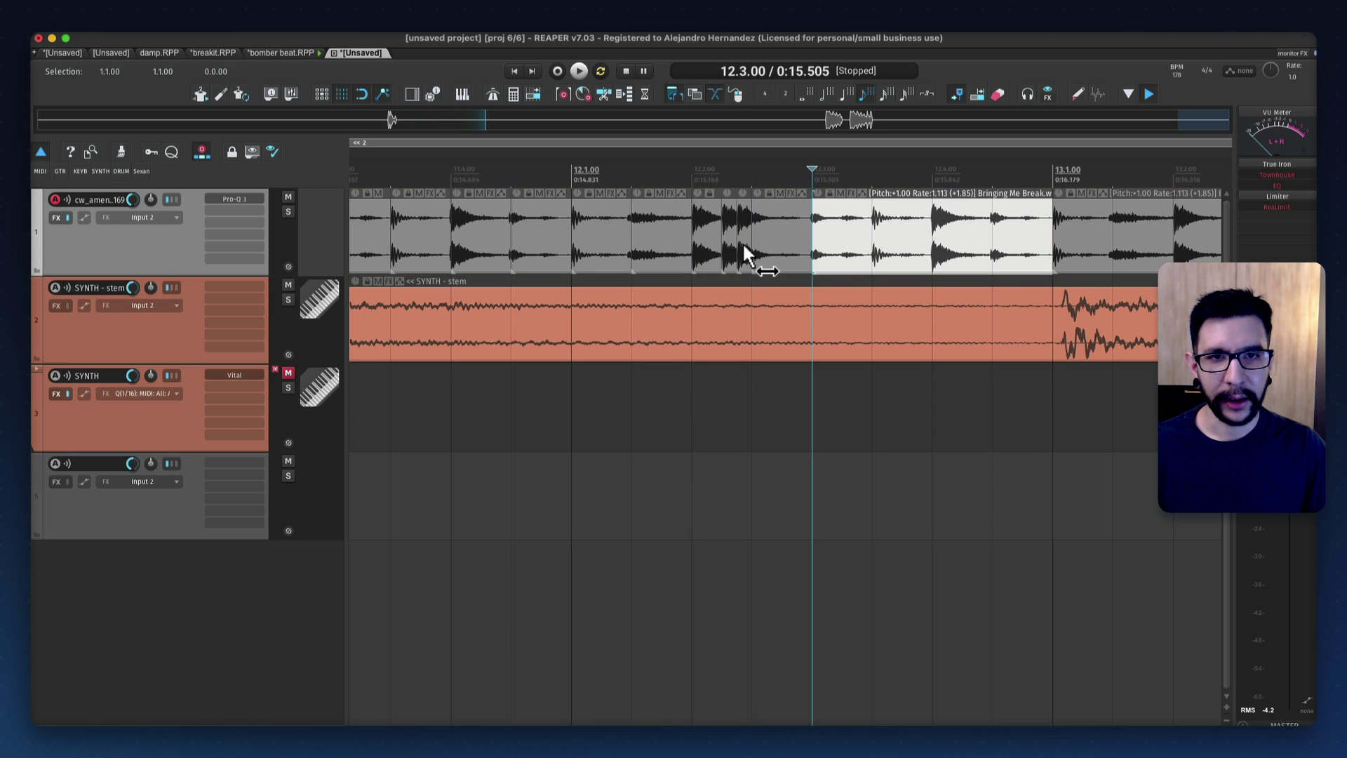
left_click(770, 252)
key("Delete")
Fill the gap between 12.2.50 and 12.3.00 with rapid stutter repeats of the hit, and preview from 12.2.00
left_click_drag(712, 249, 830, 265)
key("super+d")
key("d")
key("d")
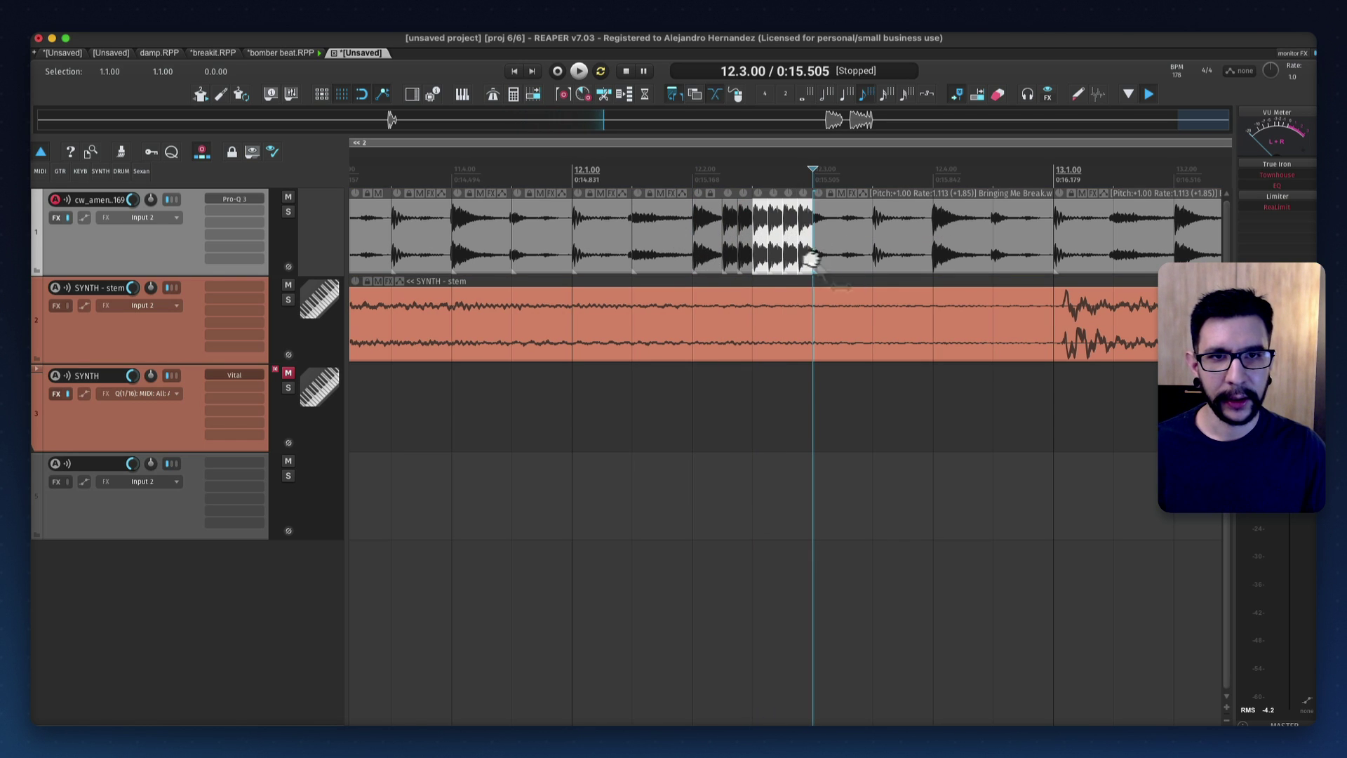
left_click(692, 170)
key("space")
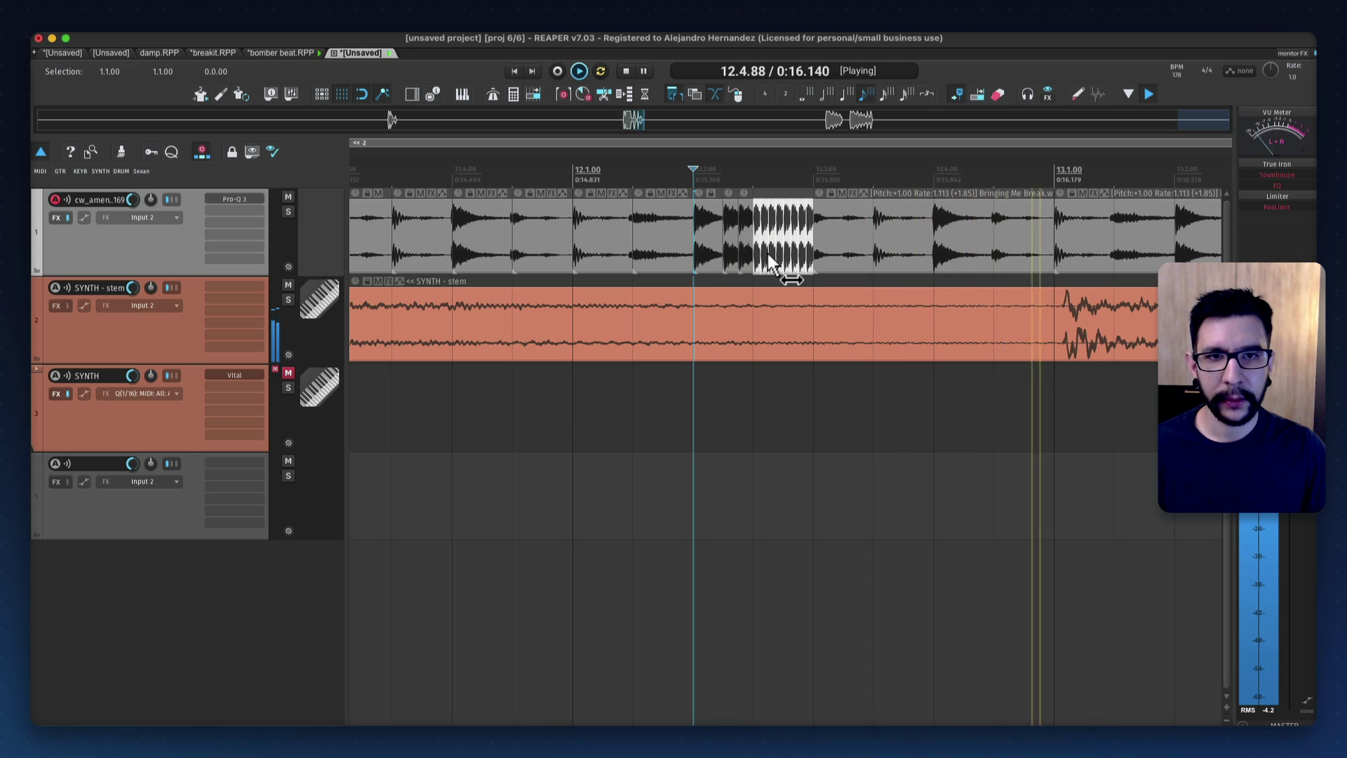
scroll(756, 251, "down", 1)
key("space")
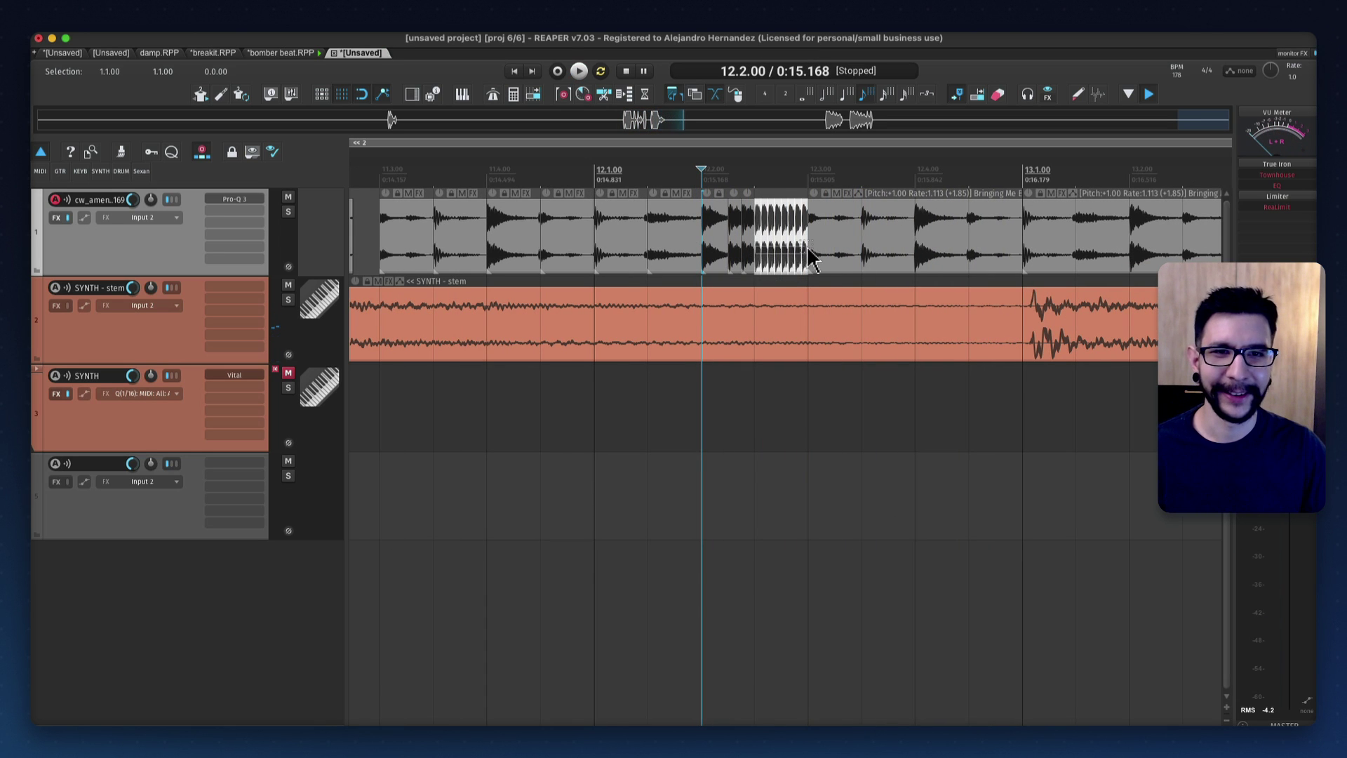
Replace the rapid repeats between 12.2.50 and 12.3.00 with duplicates of the two short hits before 12.2.50, and preview the result
key("Delete")
key("d")
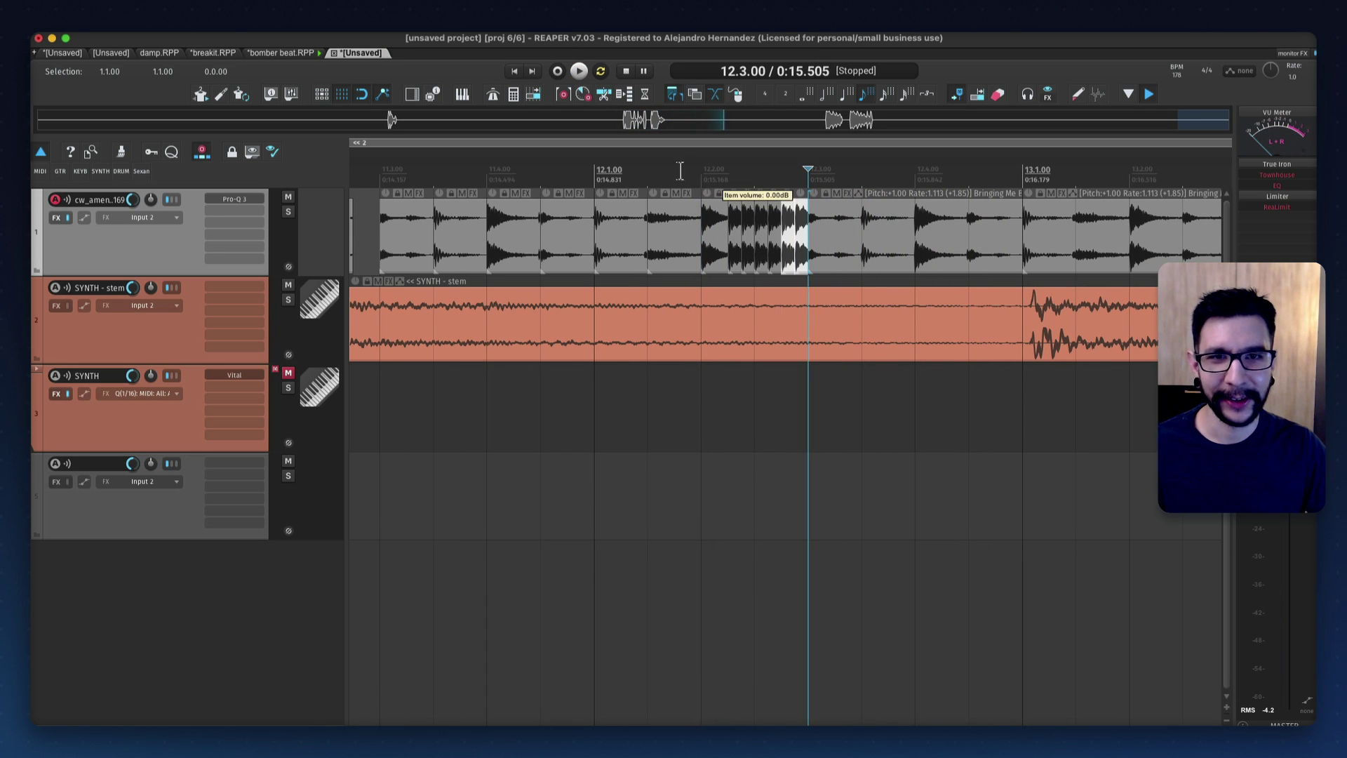
left_click(684, 171)
key("space")
key("space")
Try deleting every other short slice before 12.3.00, starting with the one ending at 12.2.50, and undo the deletions
left_click(751, 251)
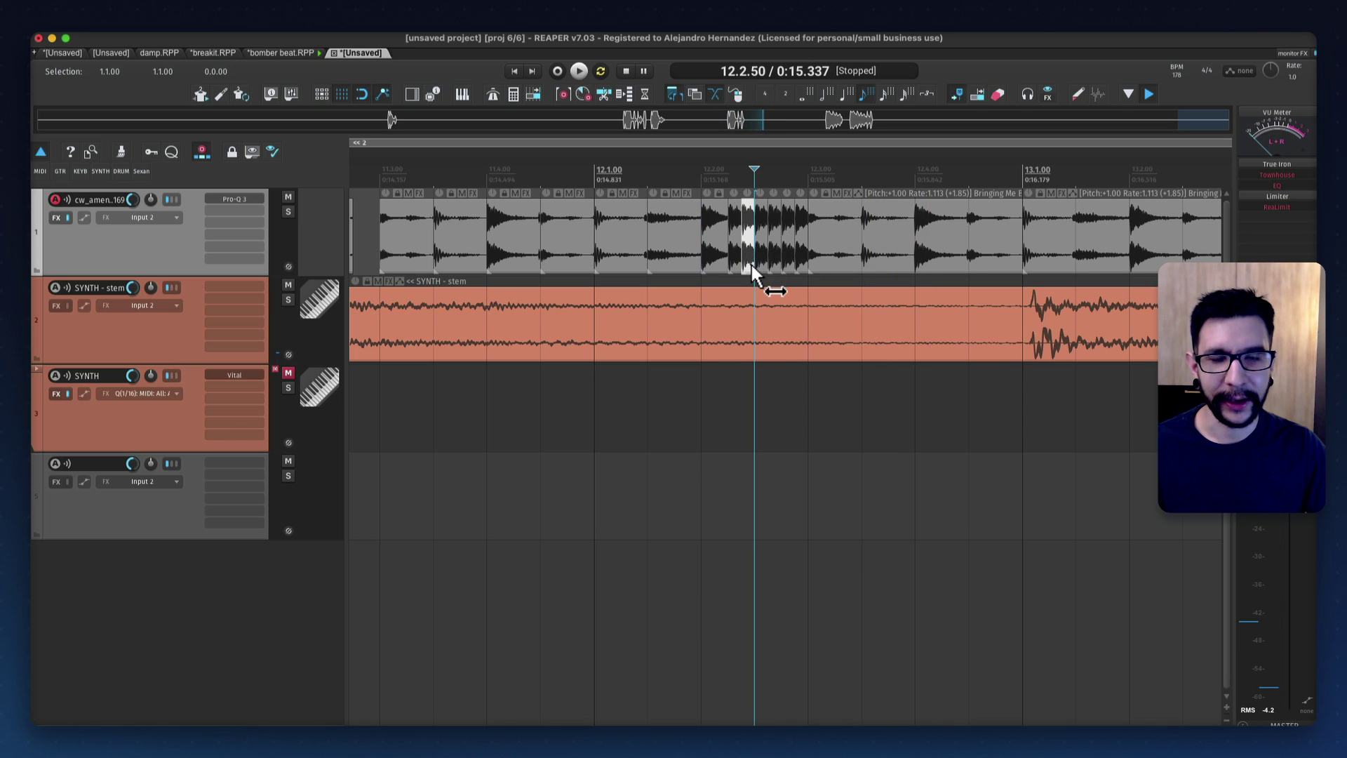
scroll(751, 264, "up", 3)
scroll(751, 262, "up", 4)
left_click(749, 343, "alt")
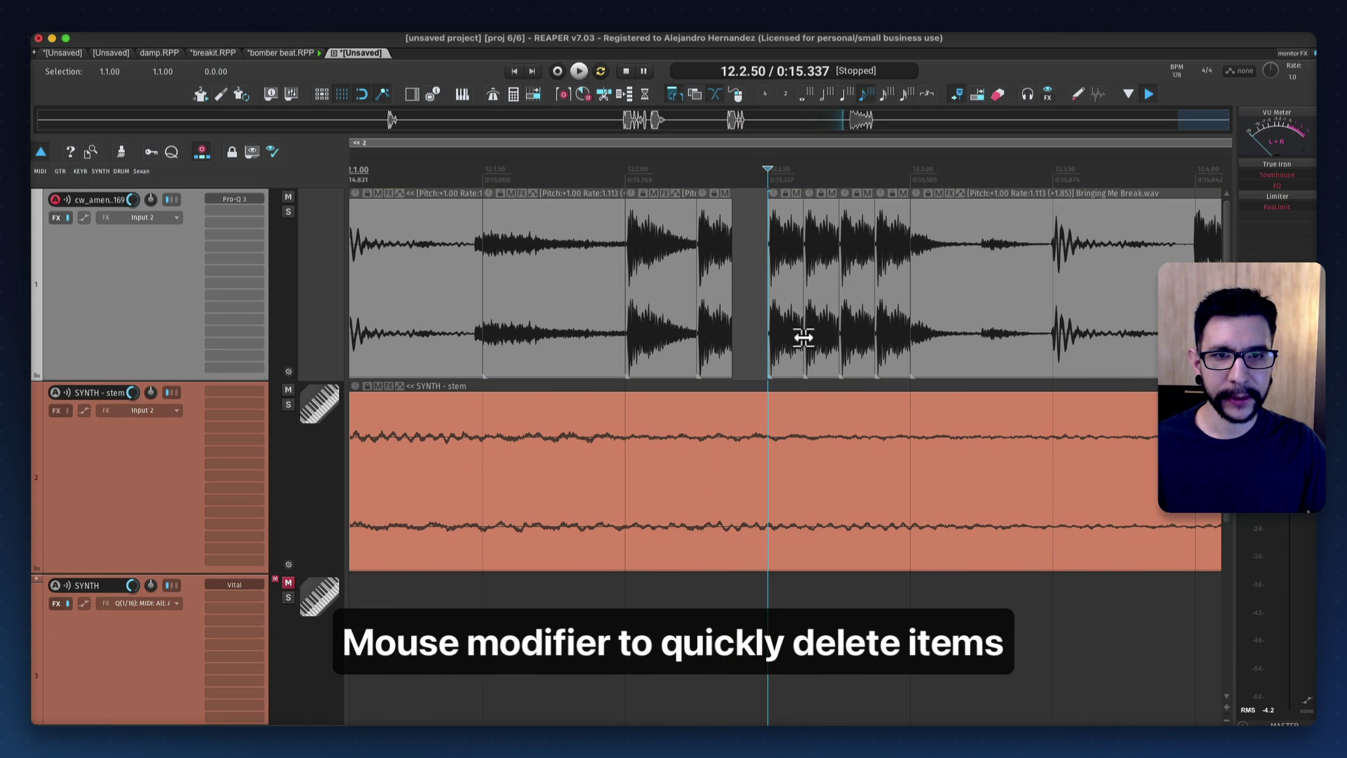
left_click(825, 349, "alt")
left_click(886, 359)
key("ctrl+z")
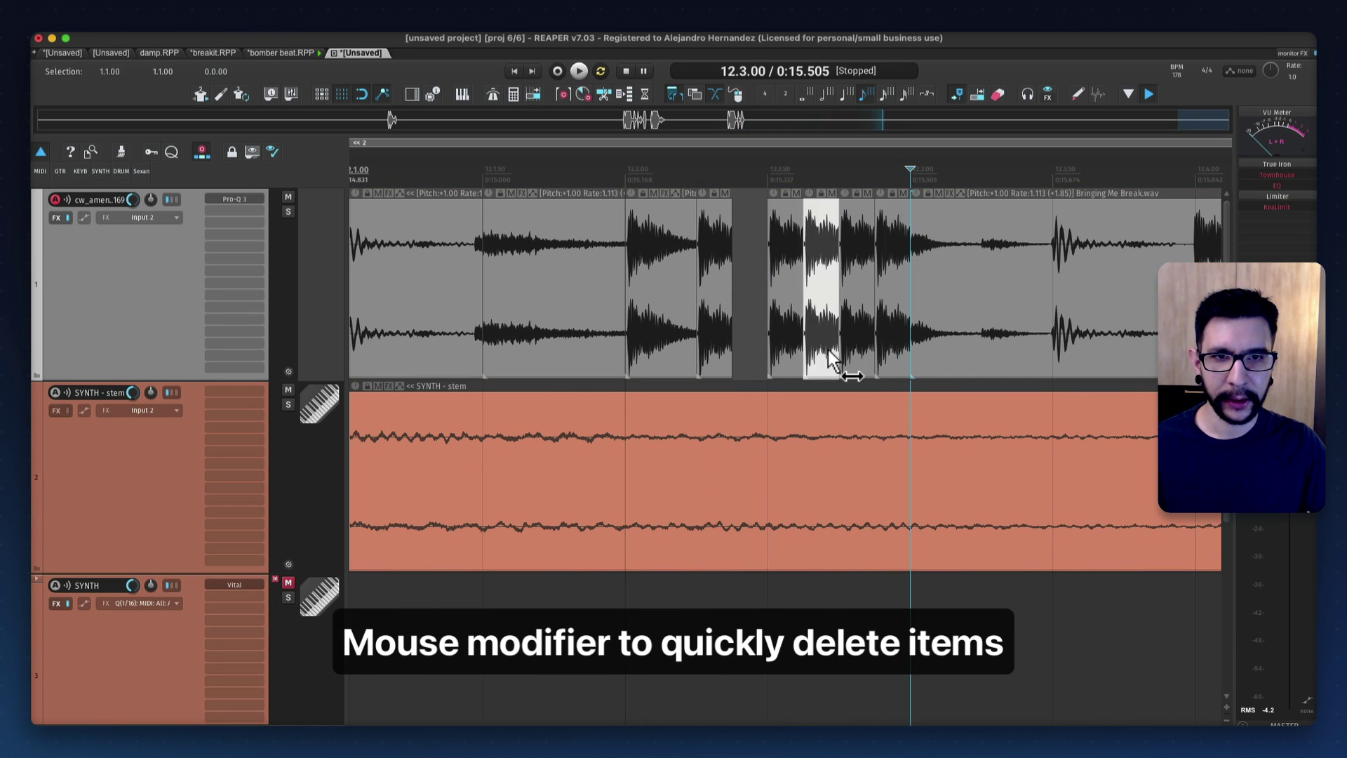
key("ctrl+z")
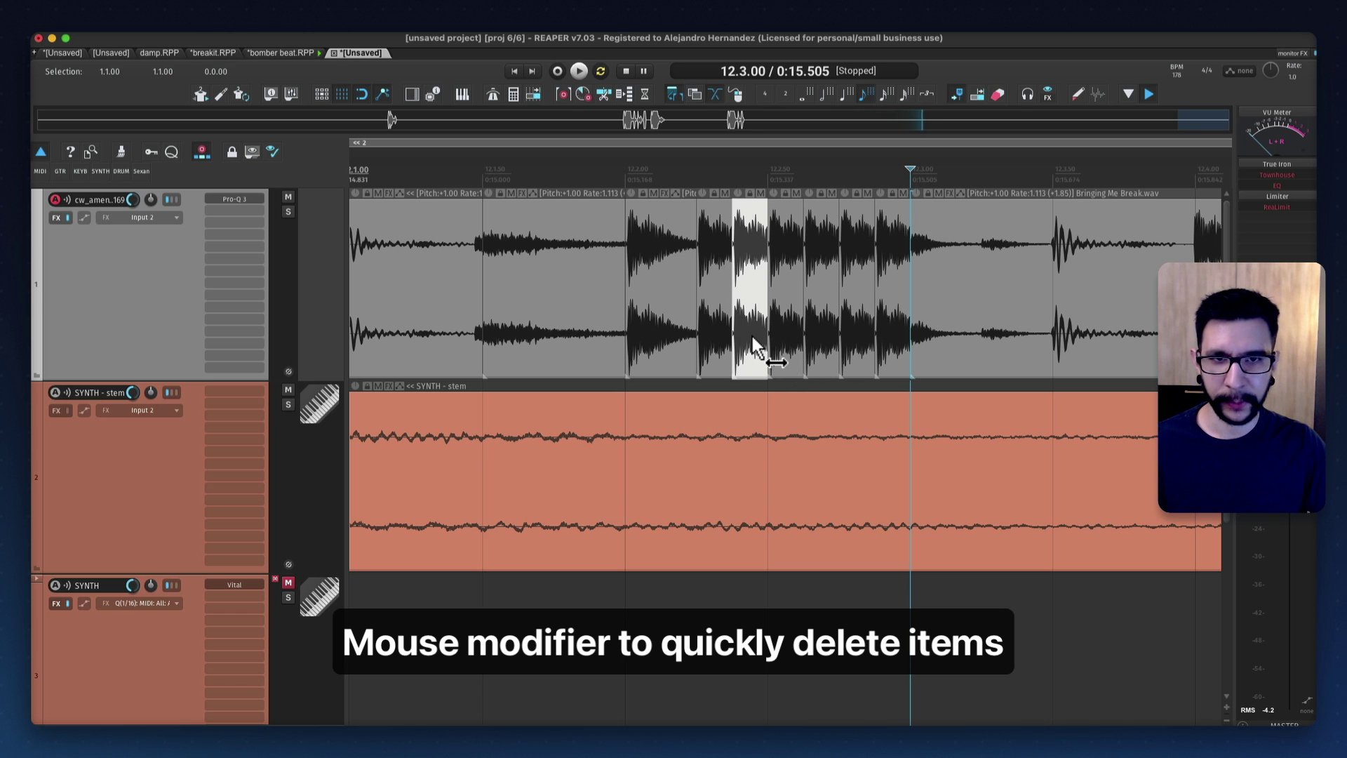
Delete the alternate short slices up to 12.3.00 once more to open gaps, and undo these deletions as well
left_click(750, 344, "alt")
left_click(821, 348, "alt")
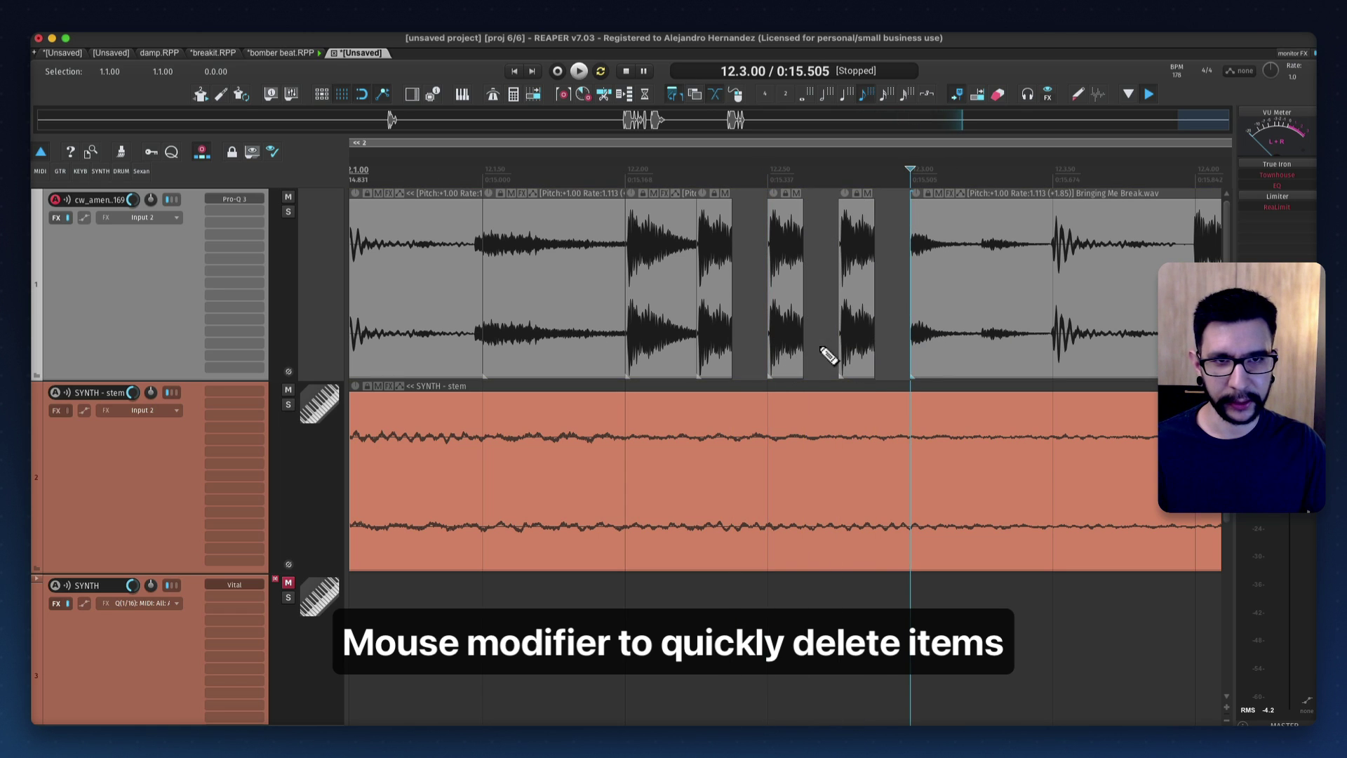
key("ctrl+z")
key("ctrl+z")
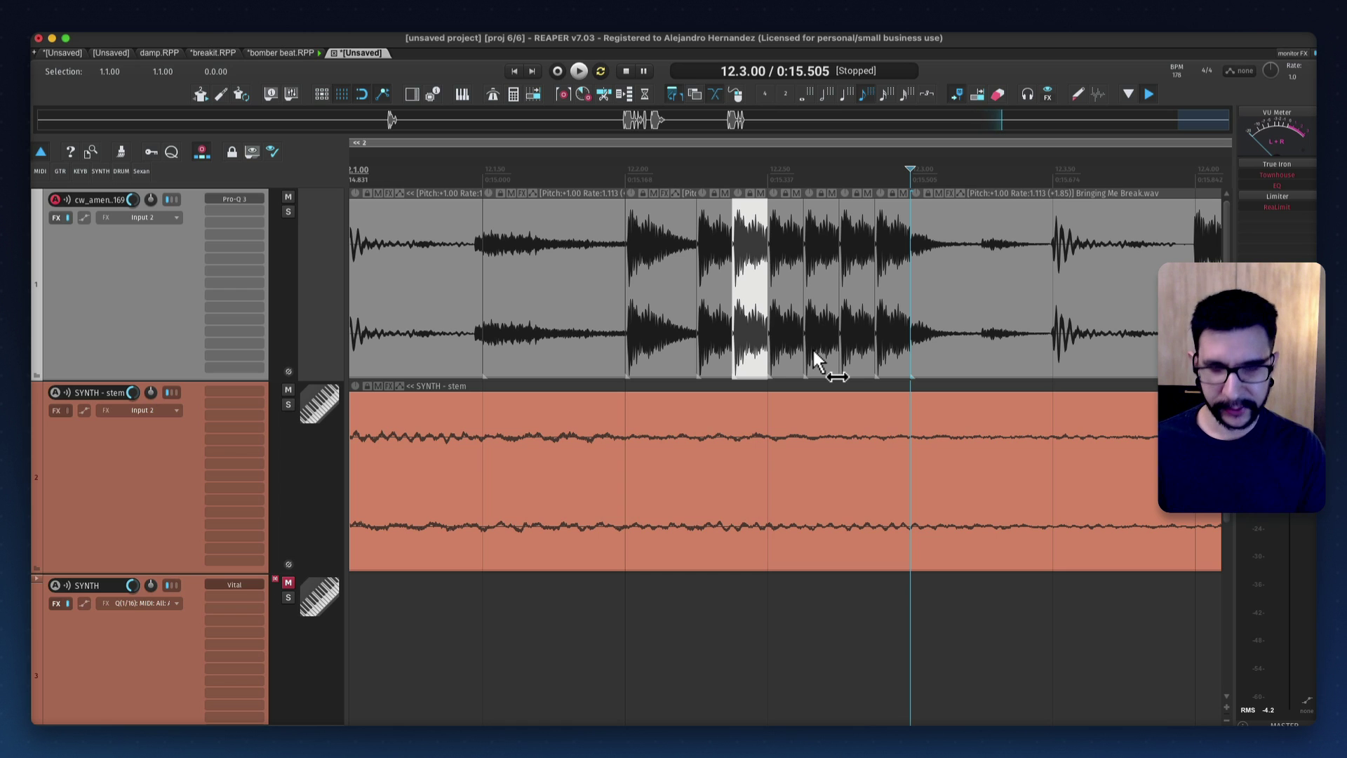
Look up the Cmd left click behavior for the Media item bottom half context in the mouse modifier preferences, and close them
key("shift+slash")
key("Escape")
key("space")
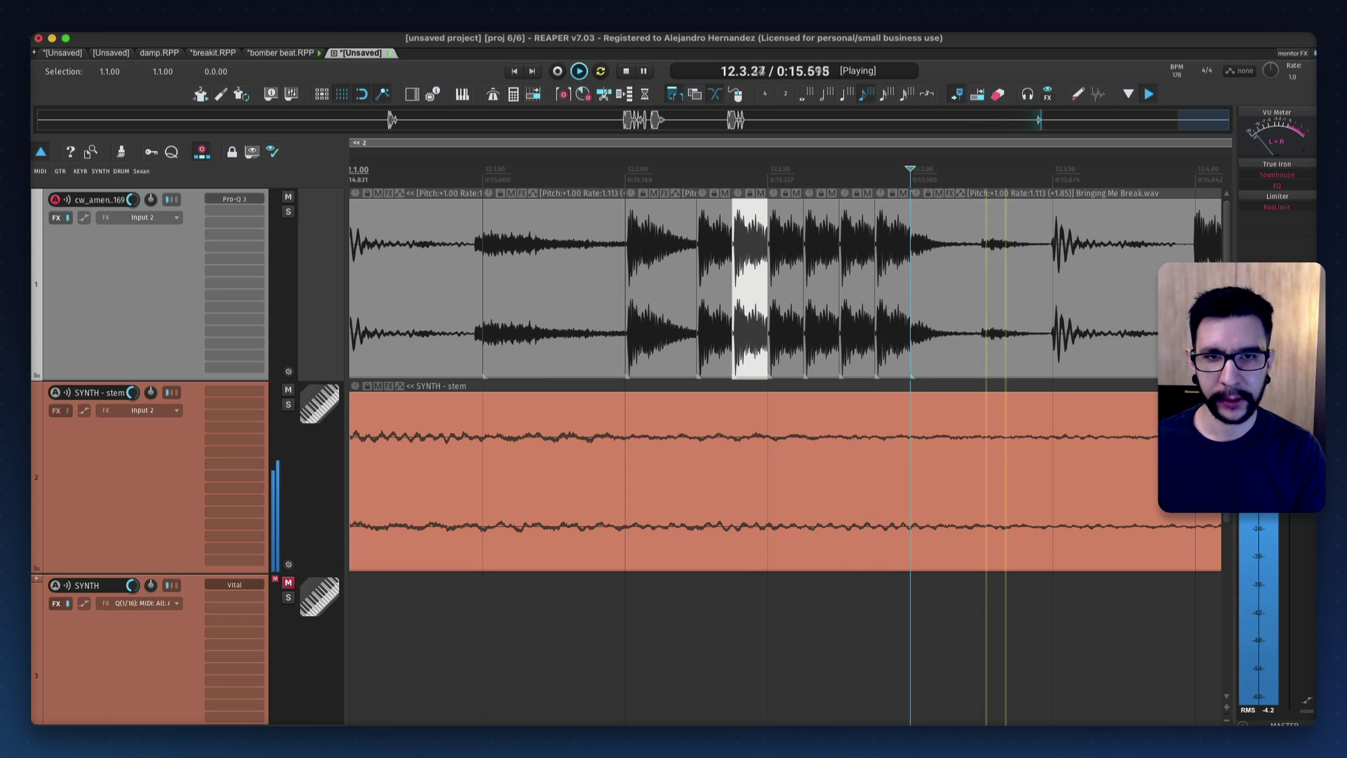
key("space")
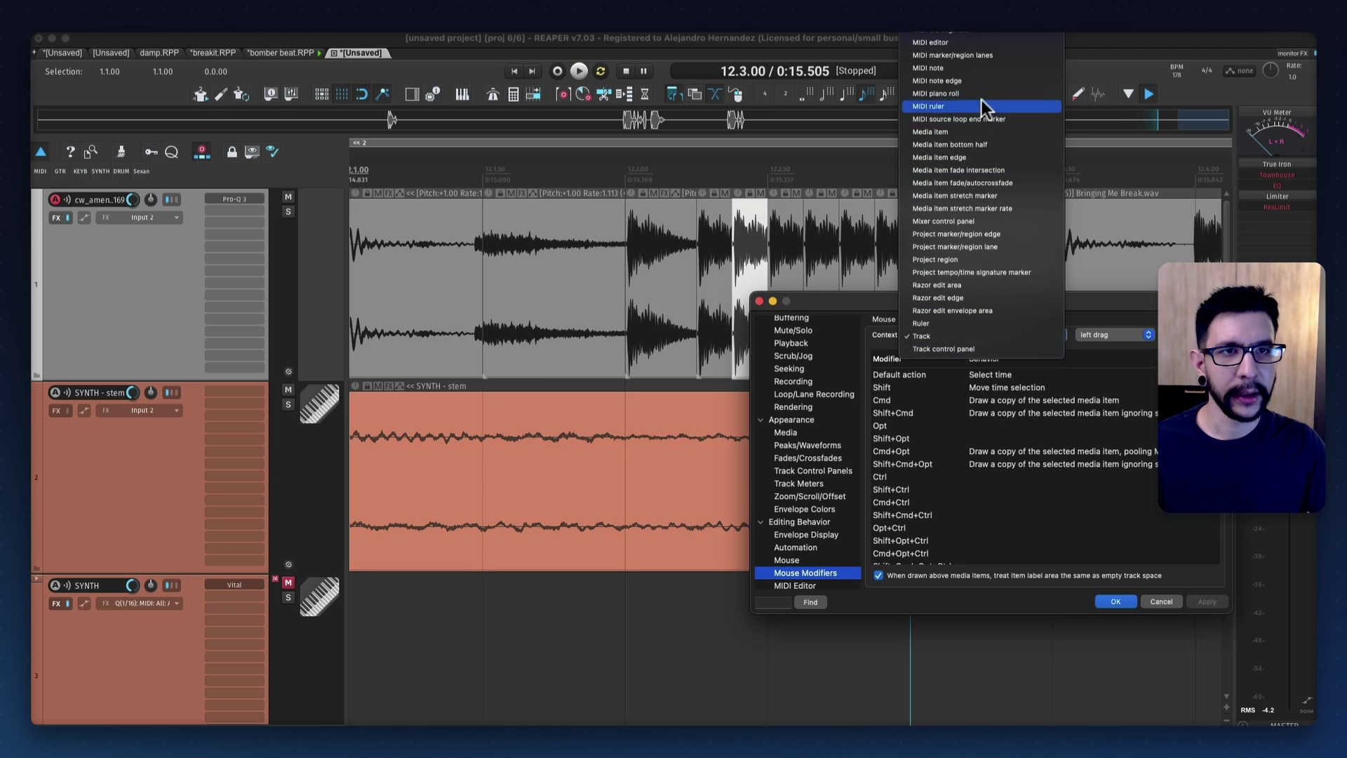
scroll(984, 123, "up", 2)
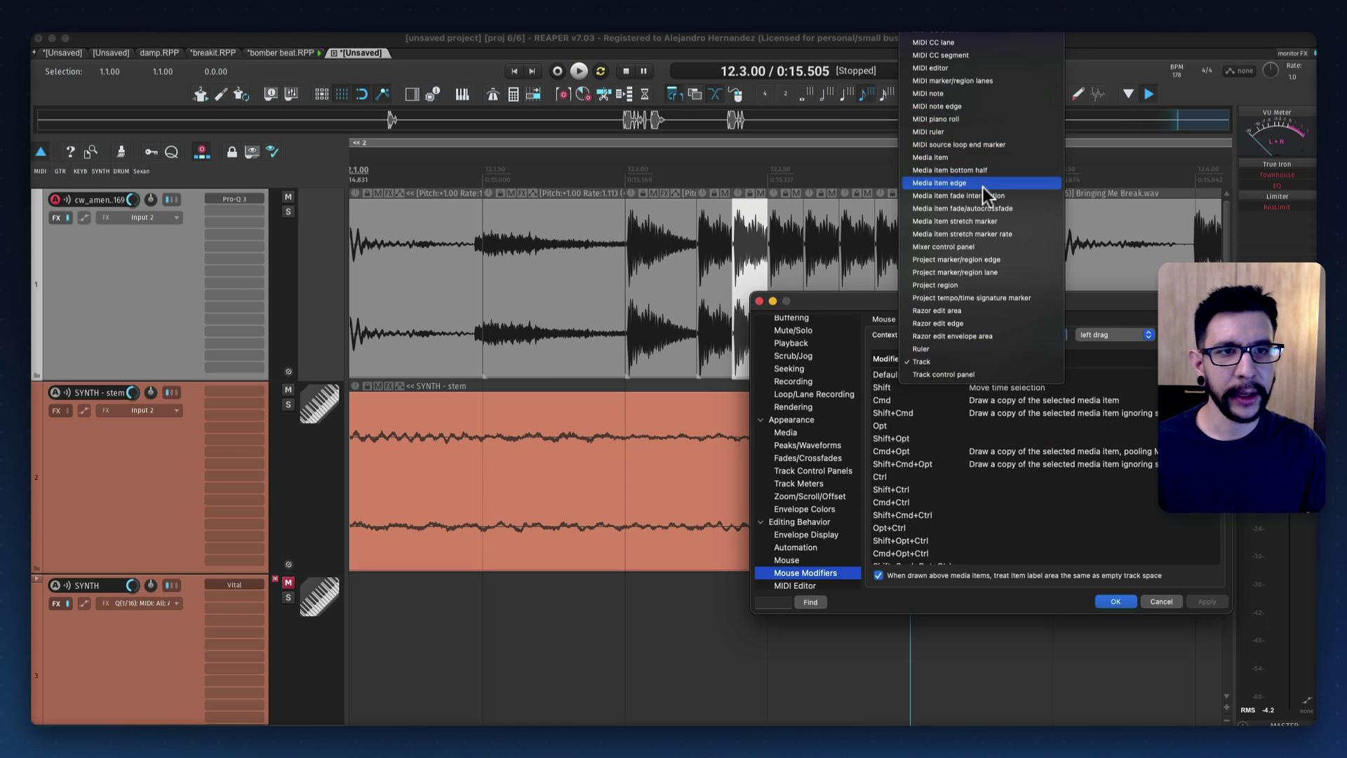
left_click(988, 171)
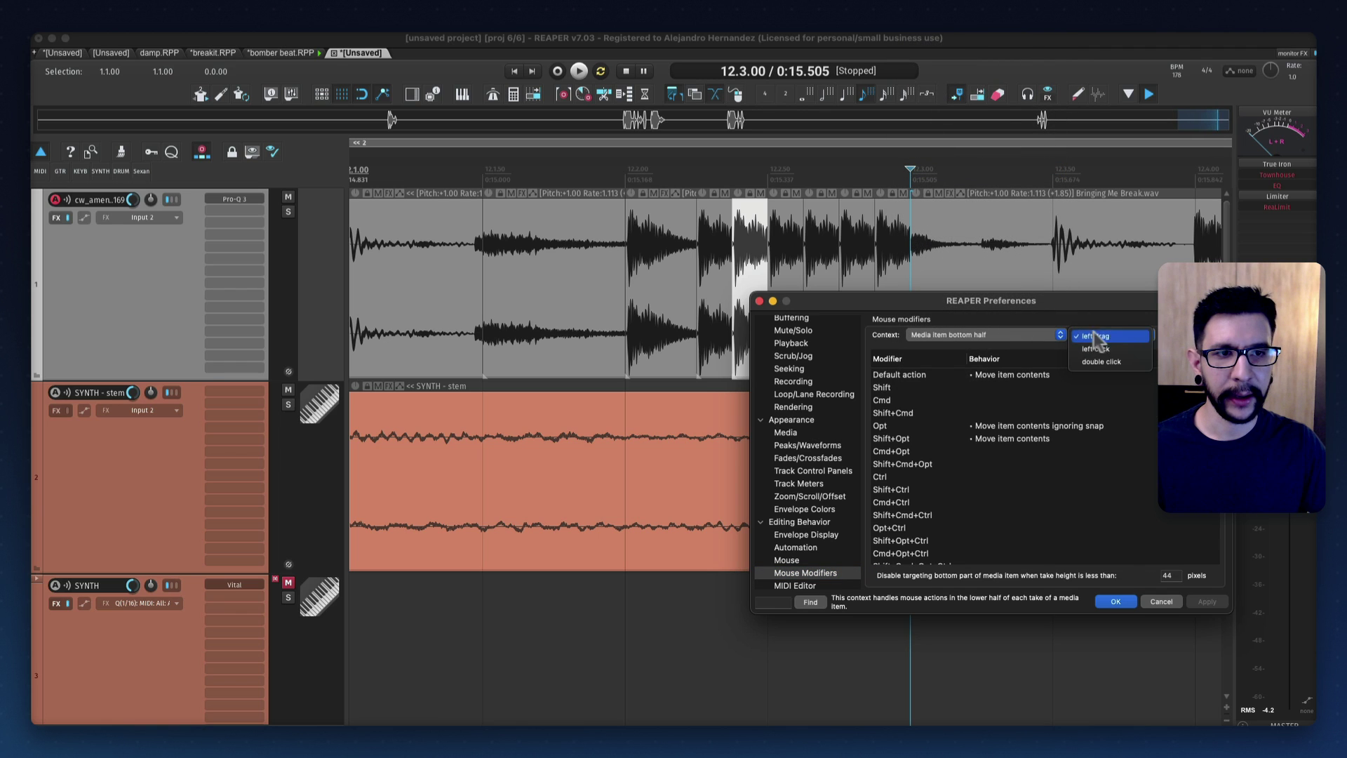
left_click(1126, 347)
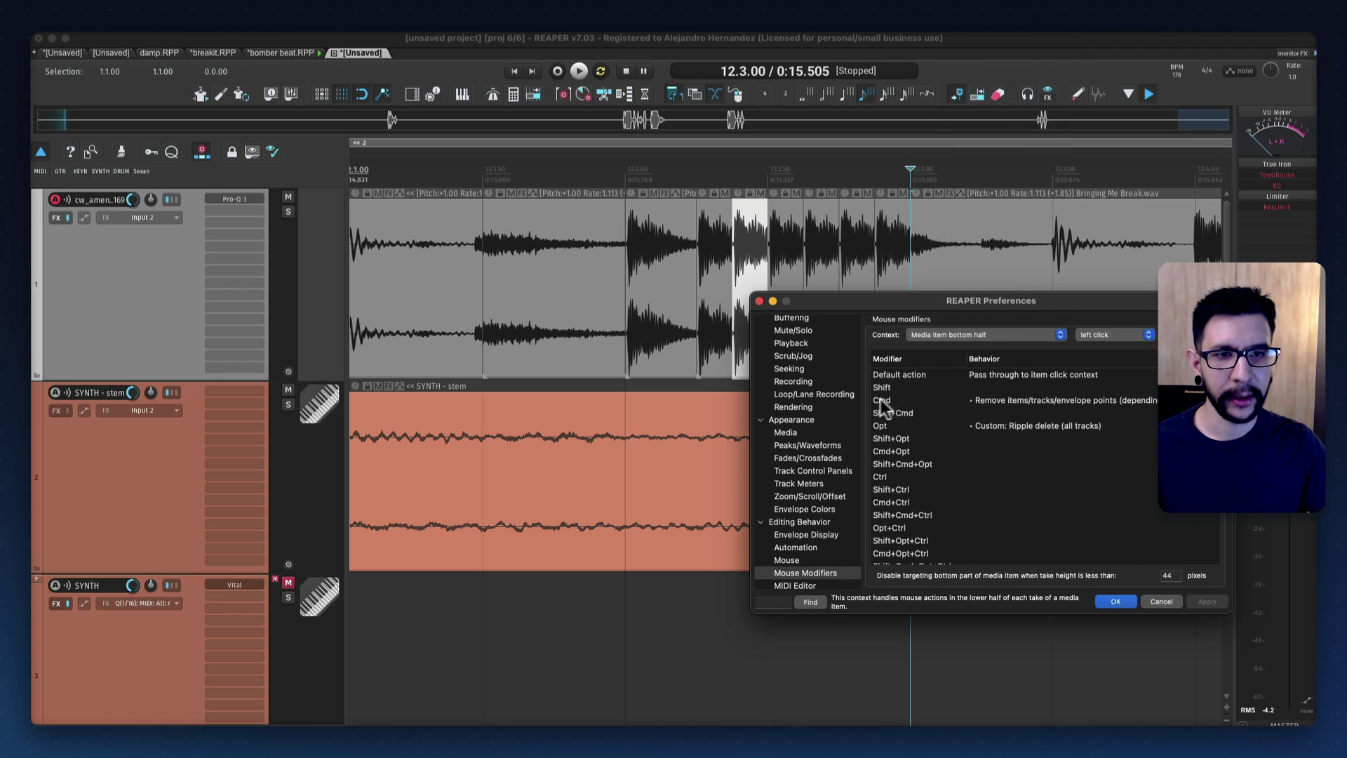
left_click(899, 400)
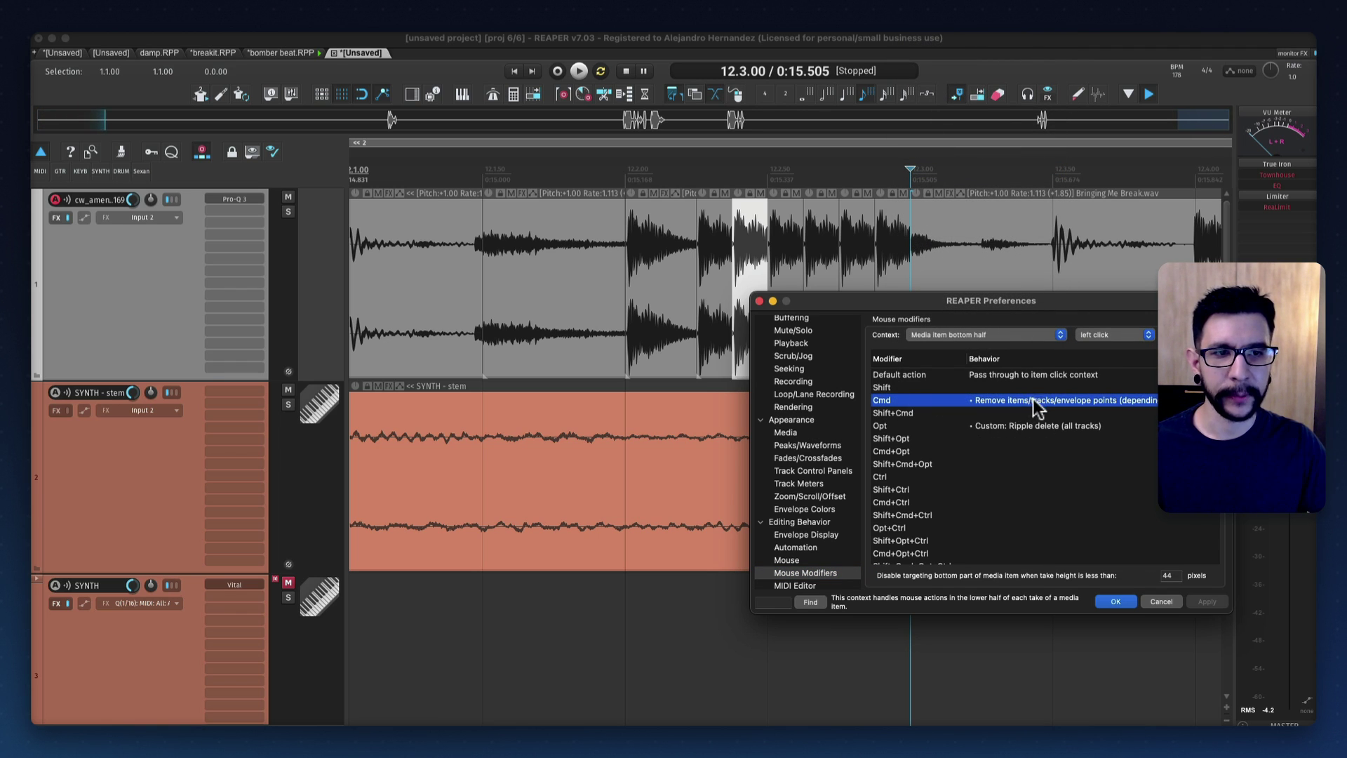
left_click(1115, 601)
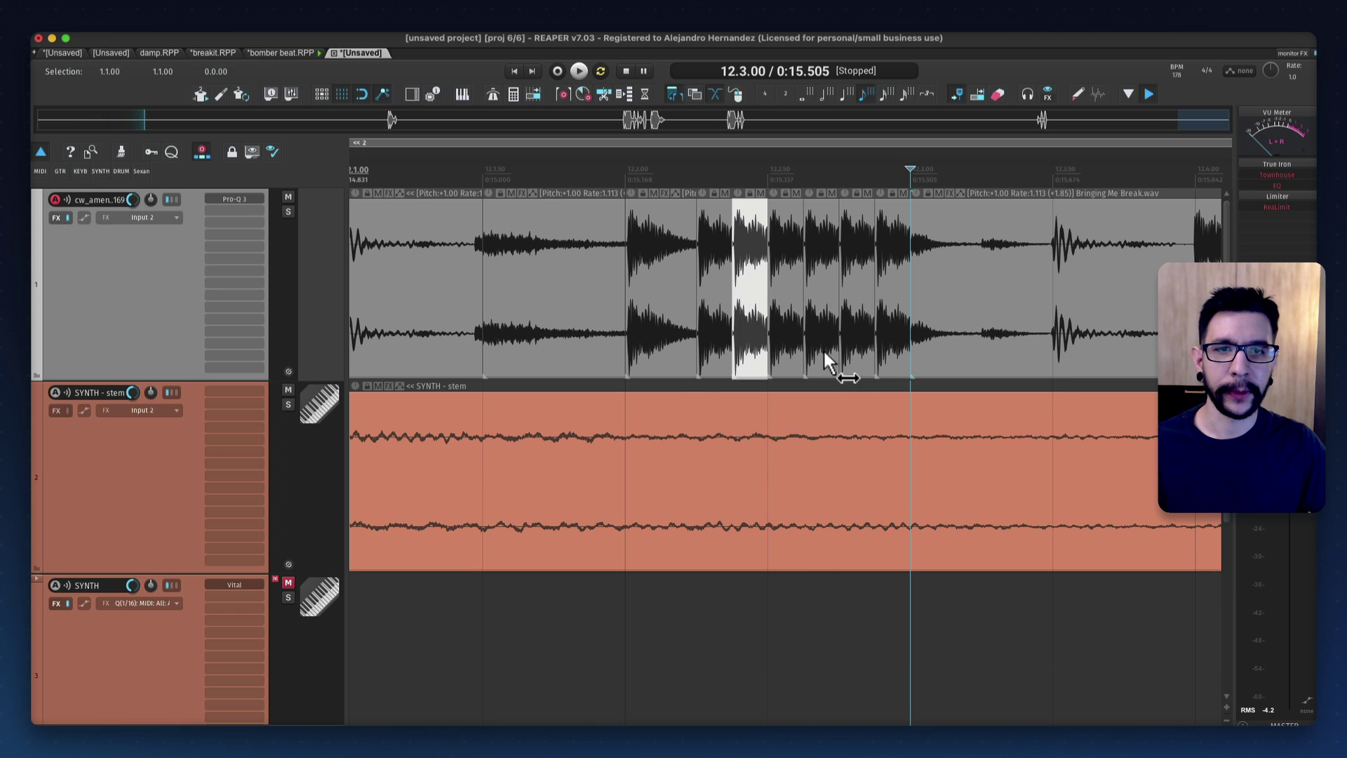
Try deleting three alternate short slices up to 12.3.00 as one selection, starting with the one ending at 12.2.50, and undo the deletion
left_click(823, 347)
left_click(754, 347)
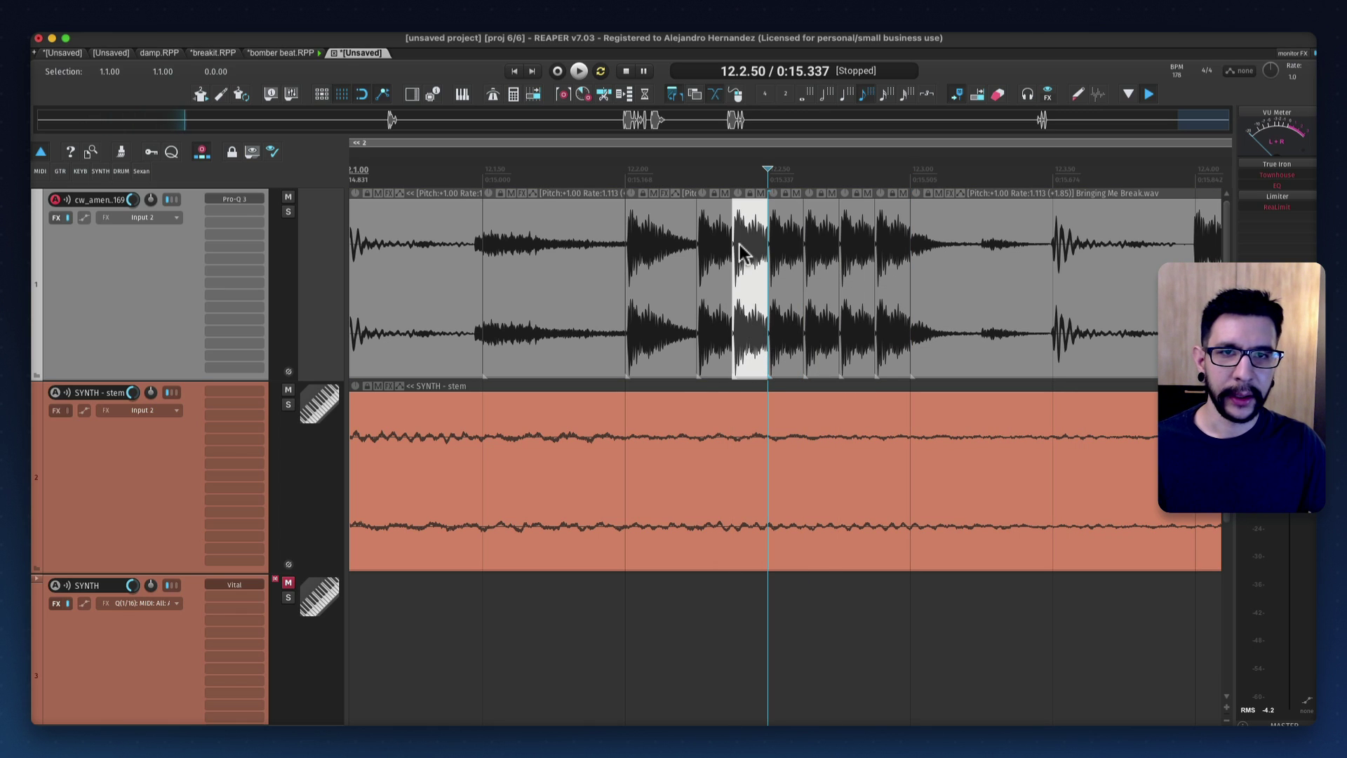
left_click(819, 264, "super")
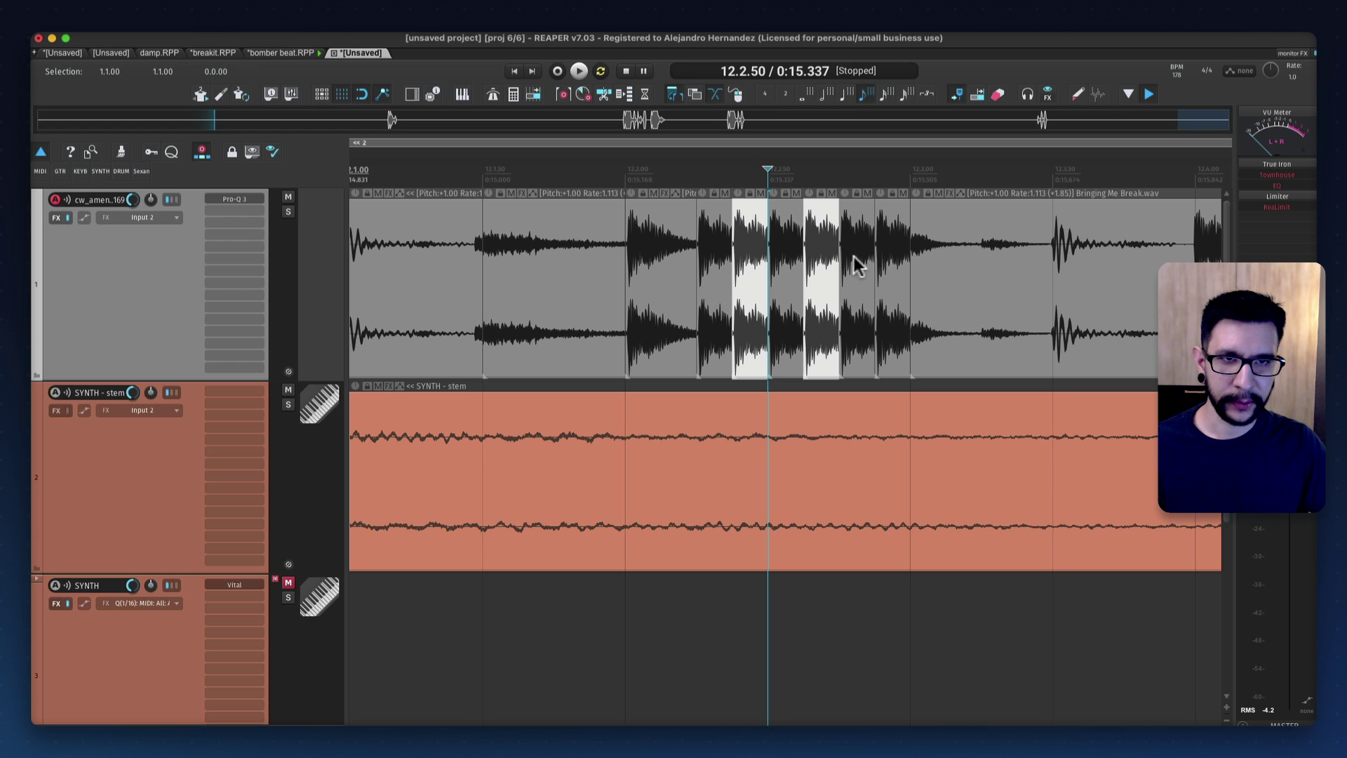
left_click(891, 235, "super")
key("Delete")
key("super+z")
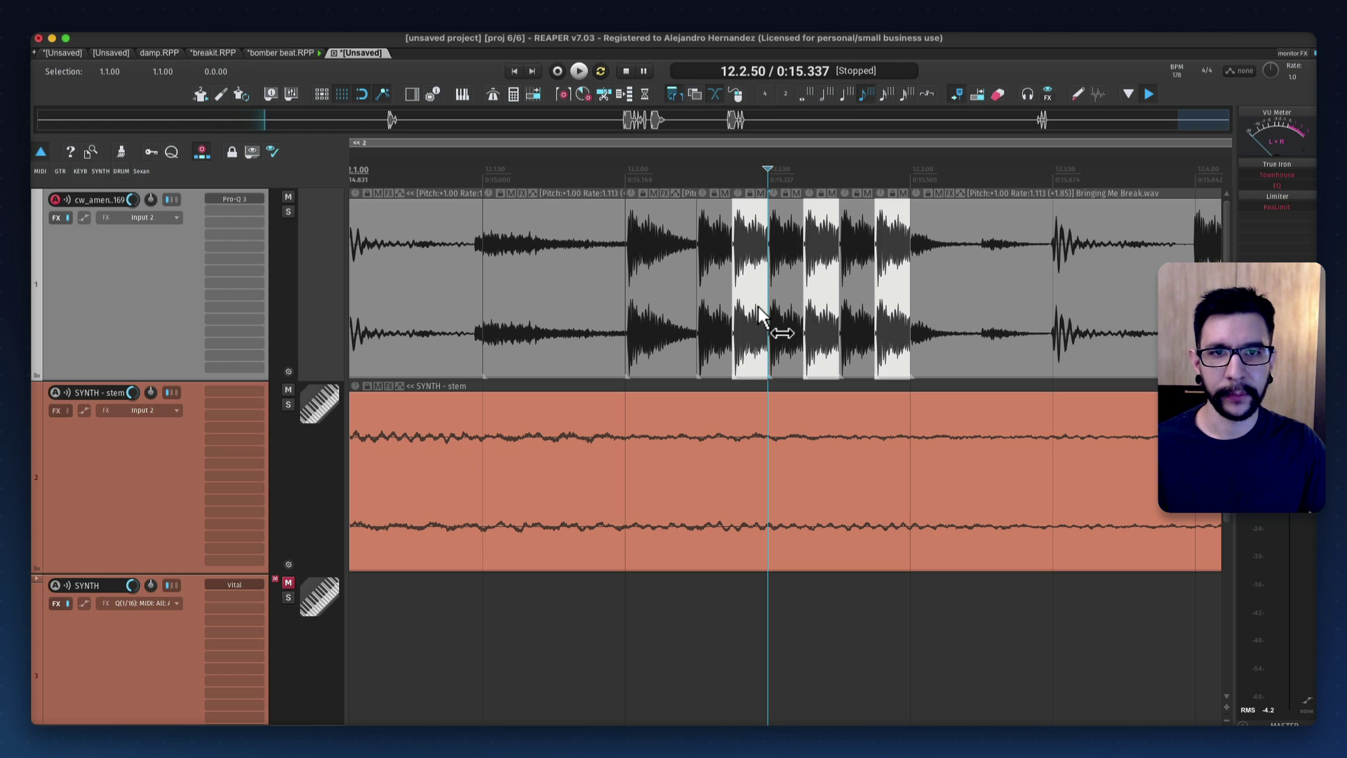
Delete every other short slice up to 12.3.00 one at a time, beginning with the slice that ends at 12.2.50
left_click(757, 308)
left_click(679, 320)
scroll(708, 320, "left", 3)
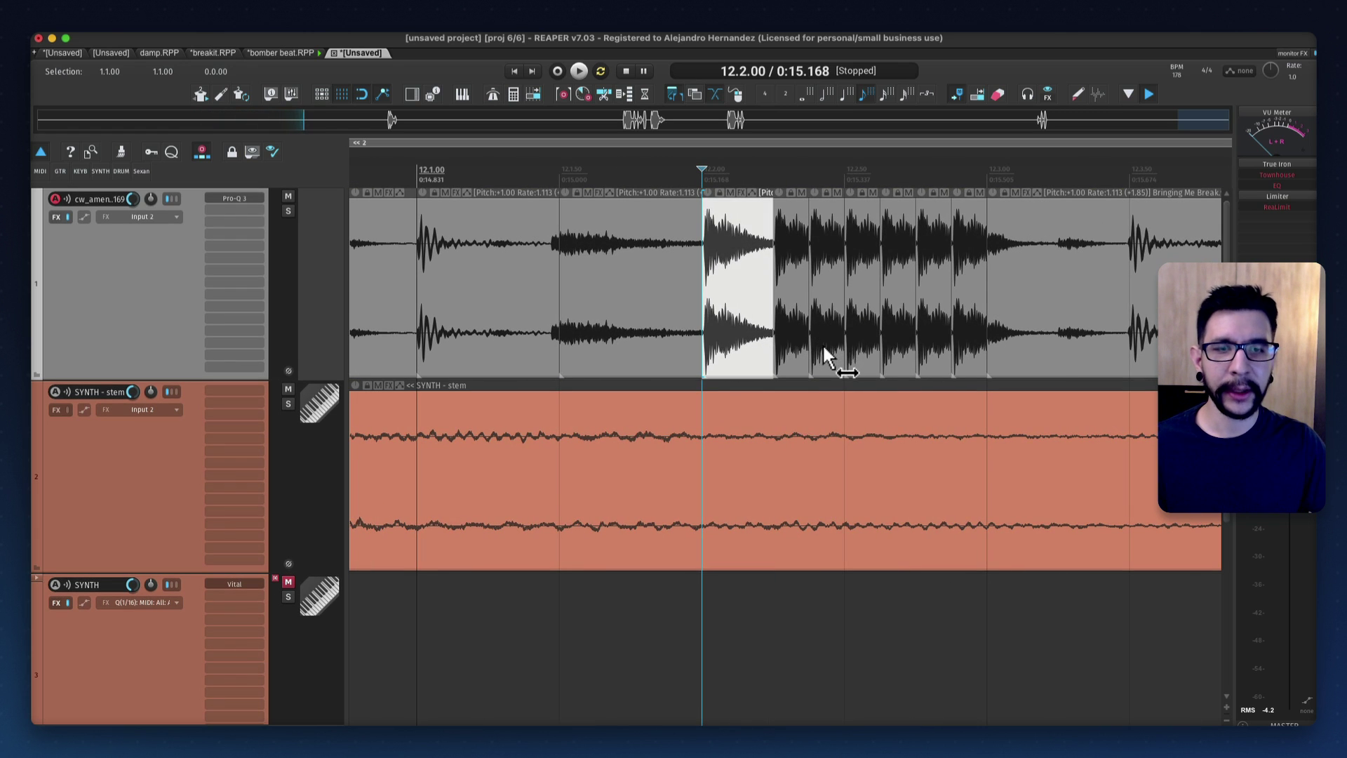
left_click(827, 352)
key("Delete")
left_click(896, 353)
key("Delete")
left_click(953, 356)
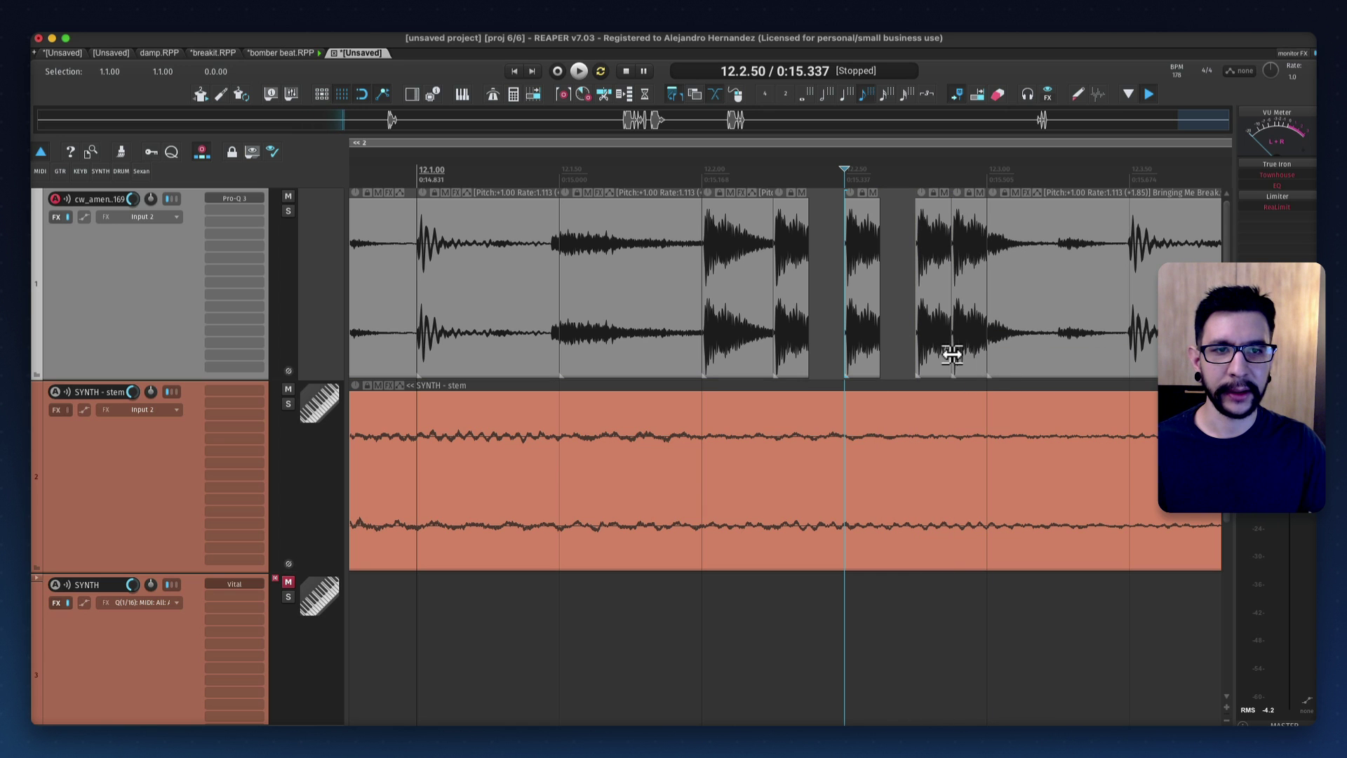
left_click(954, 354)
key("Delete")
left_click(641, 330)
scroll(848, 292, "down", 4)
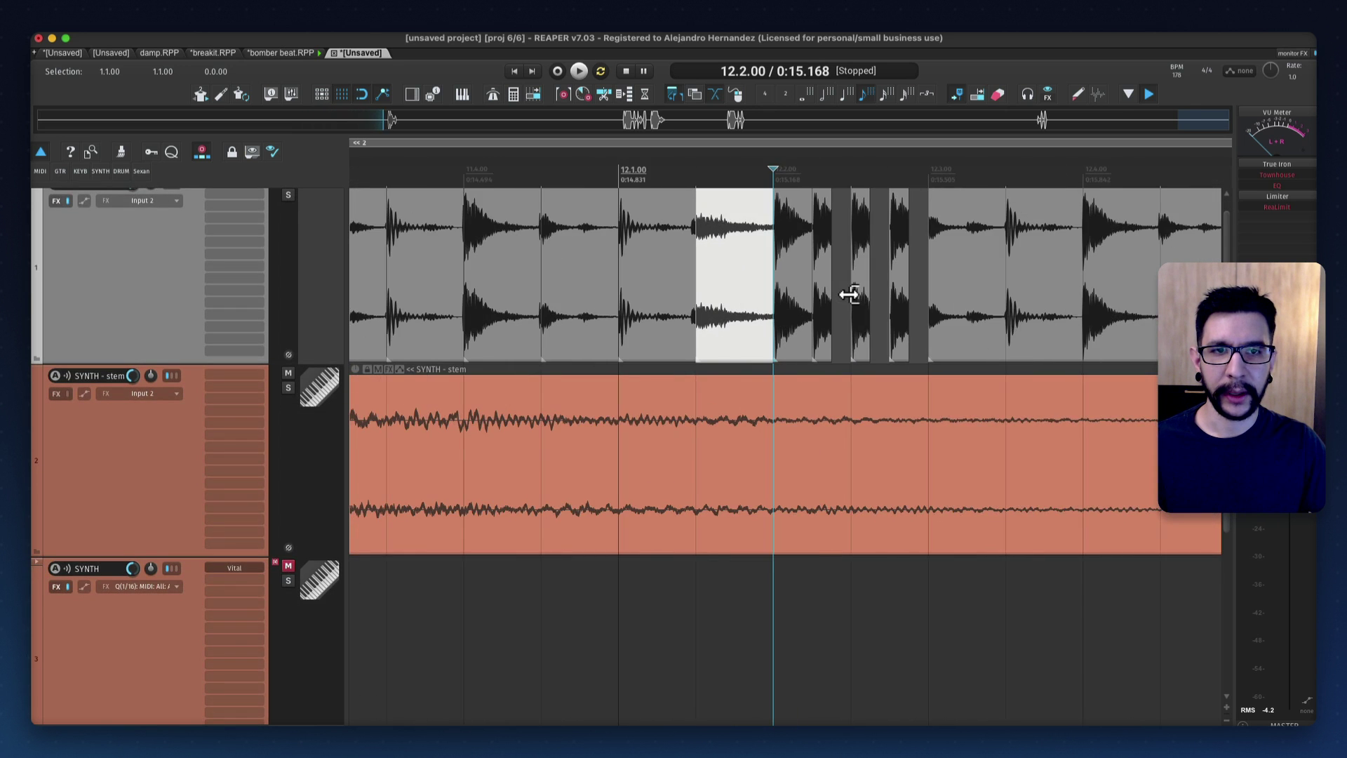
Split the break slice starting at 11.3.00 at 11.3.25 and remove its second half
left_click_drag(501, 320, 611, 318)
left_click_drag(870, 333, 735, 320)
left_click_drag(854, 321, 837, 321)
left_click_drag(479, 312, 695, 310)
key("super+z")
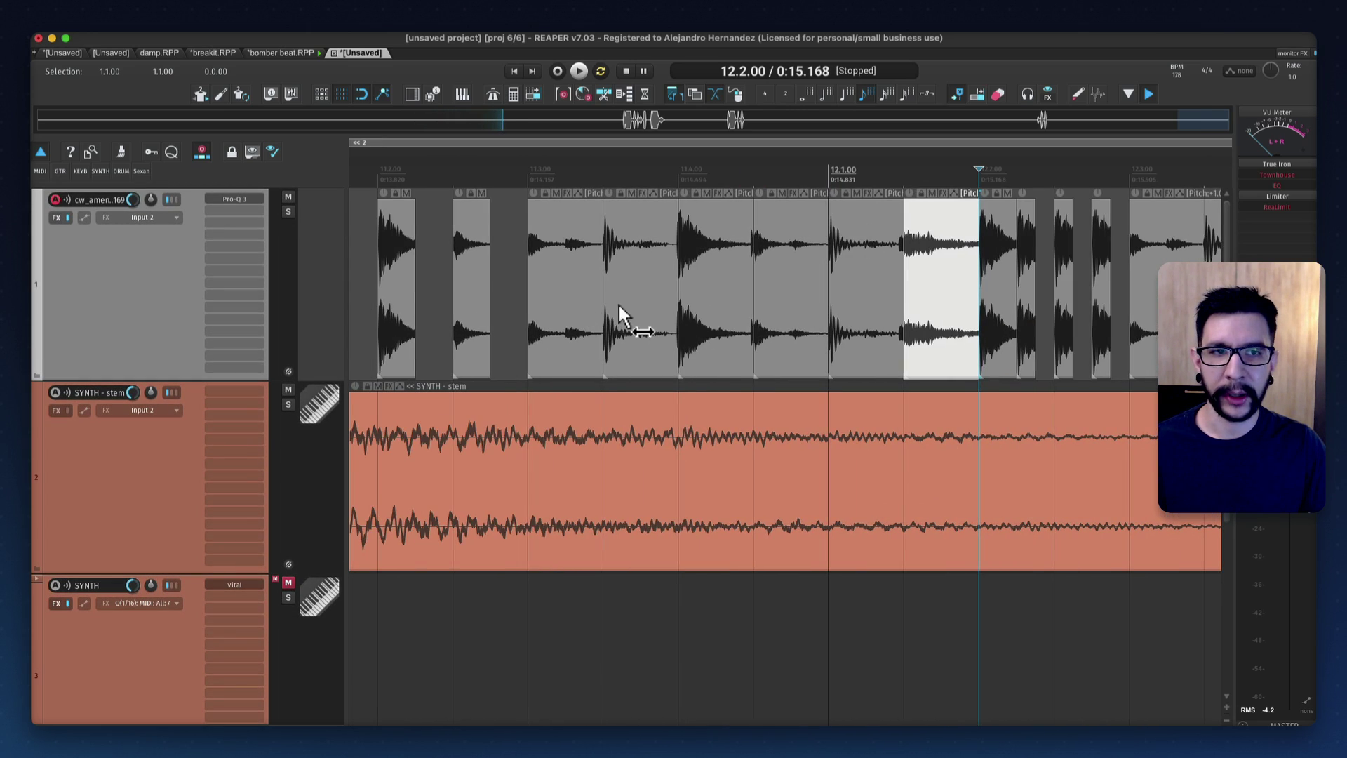
left_click_drag(567, 303, 638, 302)
left_click(614, 286)
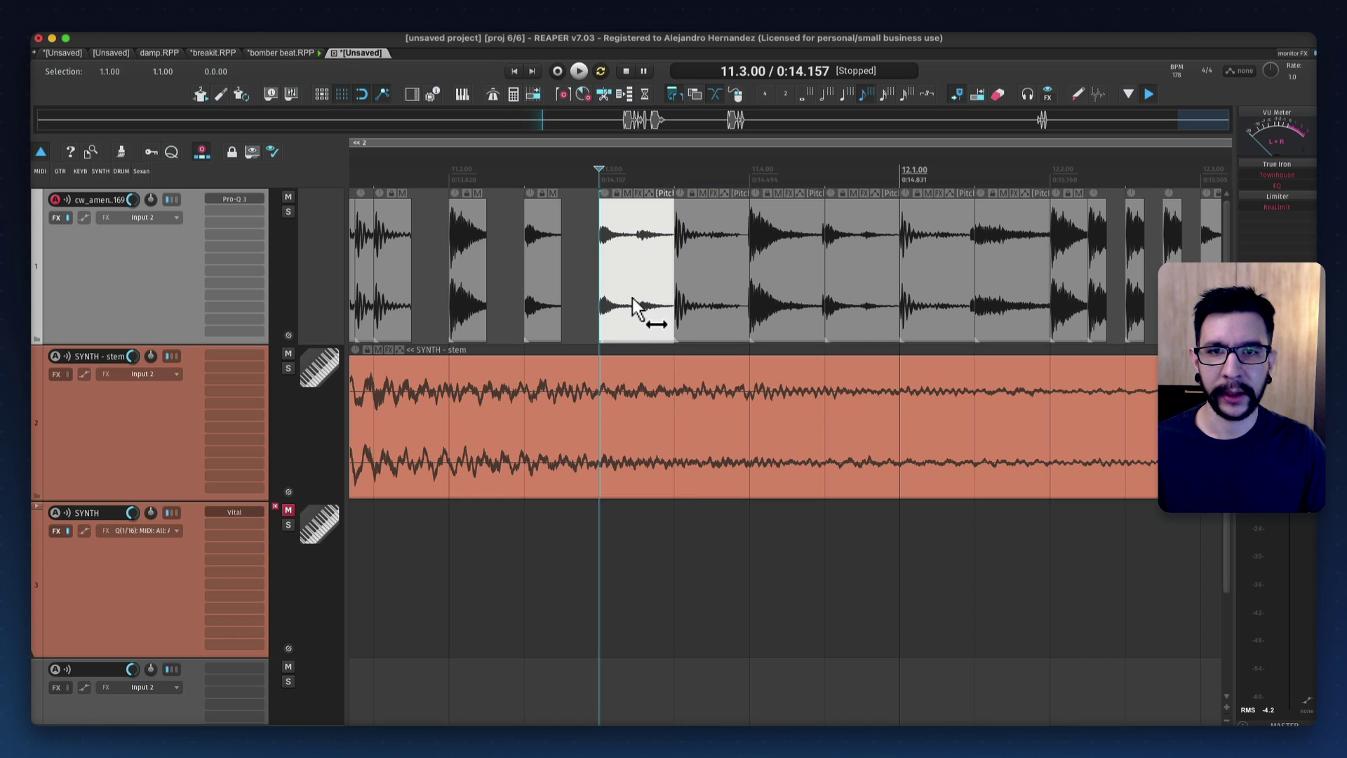
left_click(637, 308)
key("s")
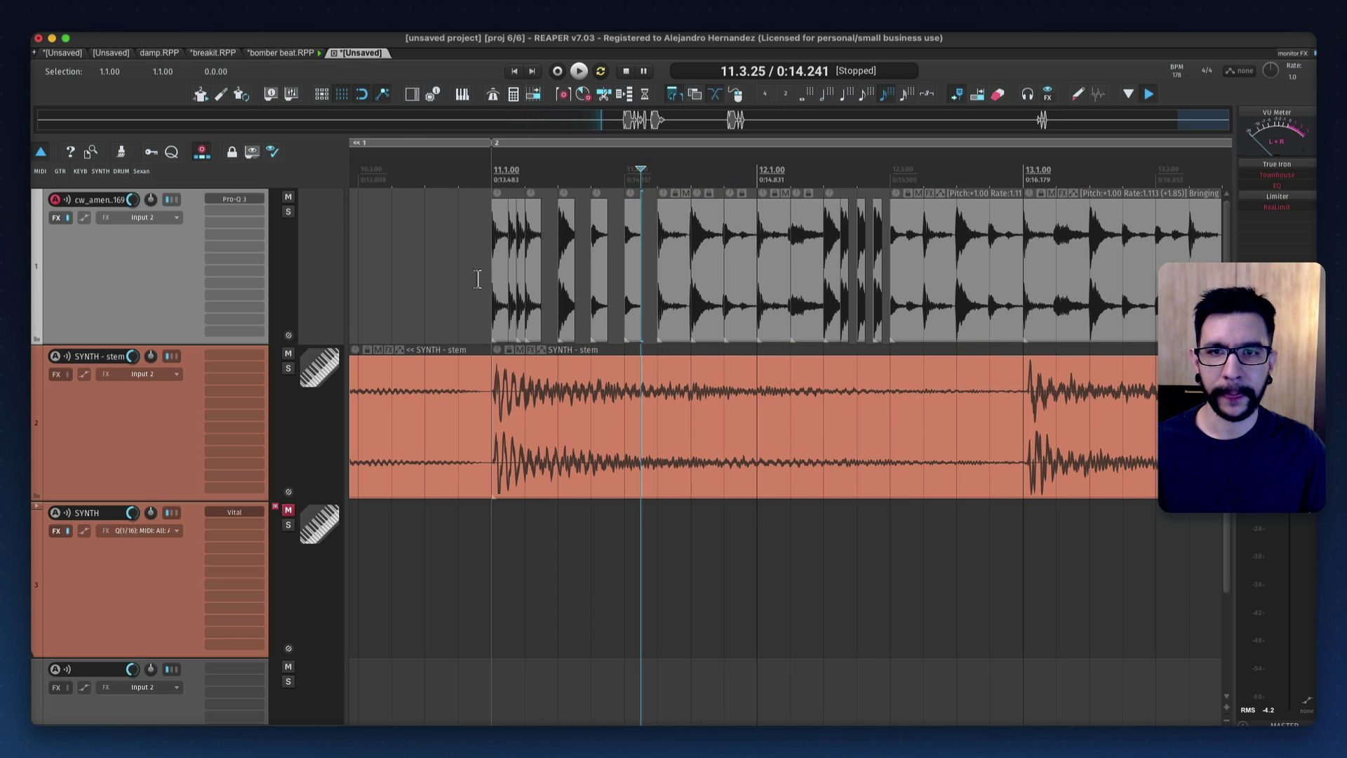
Play the chopped break from just before 11.1.00 and stop playback
left_click(477, 278)
key("space")
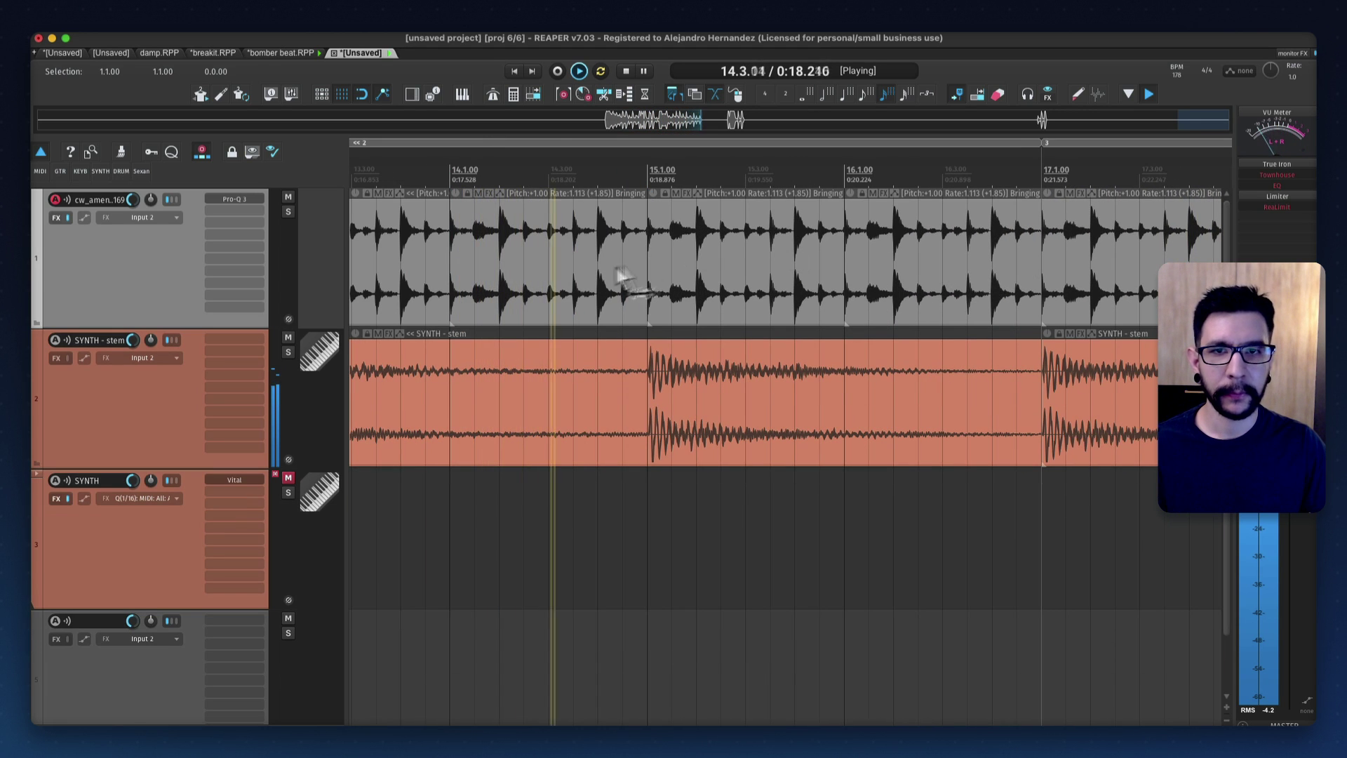
key("space")
left_click(484, 260)
left_click_drag(484, 259, 757, 234)
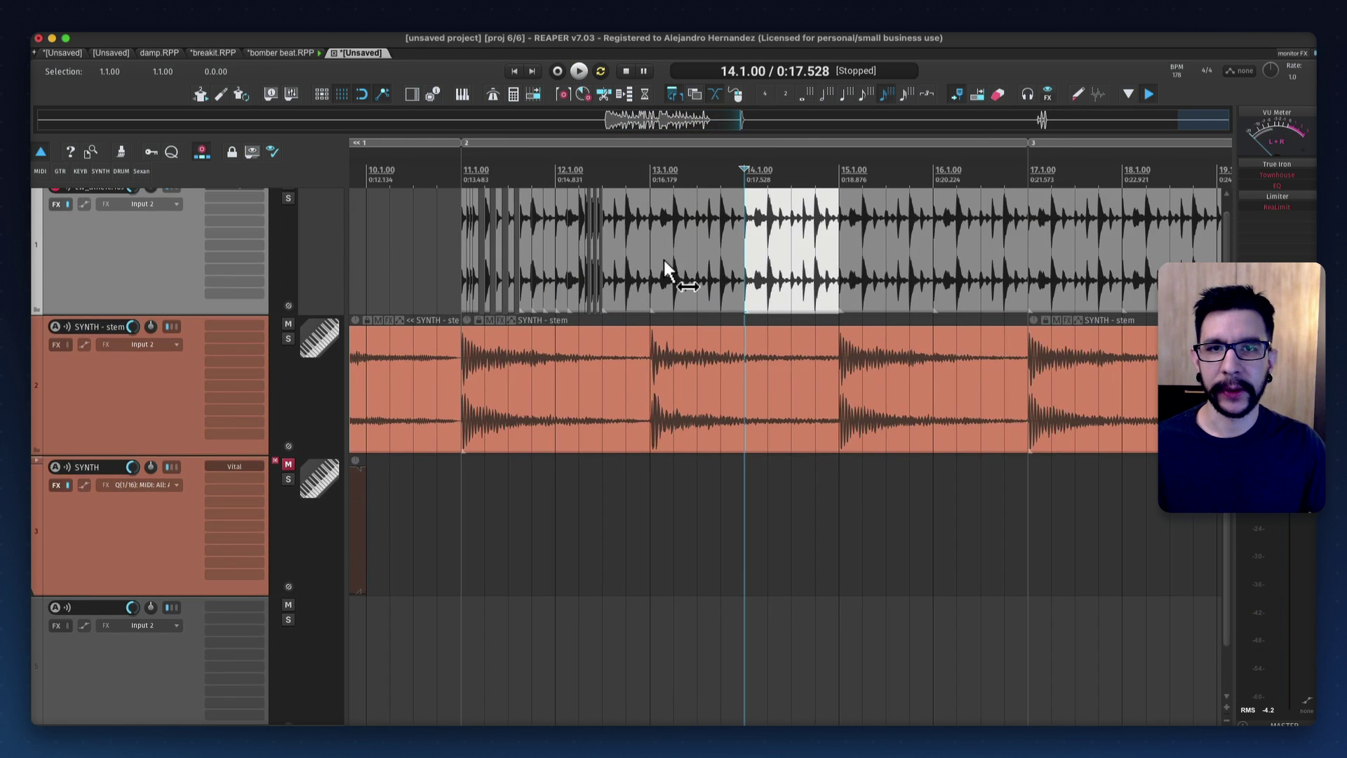
left_click(656, 239)
scroll(687, 260, "down", 2)
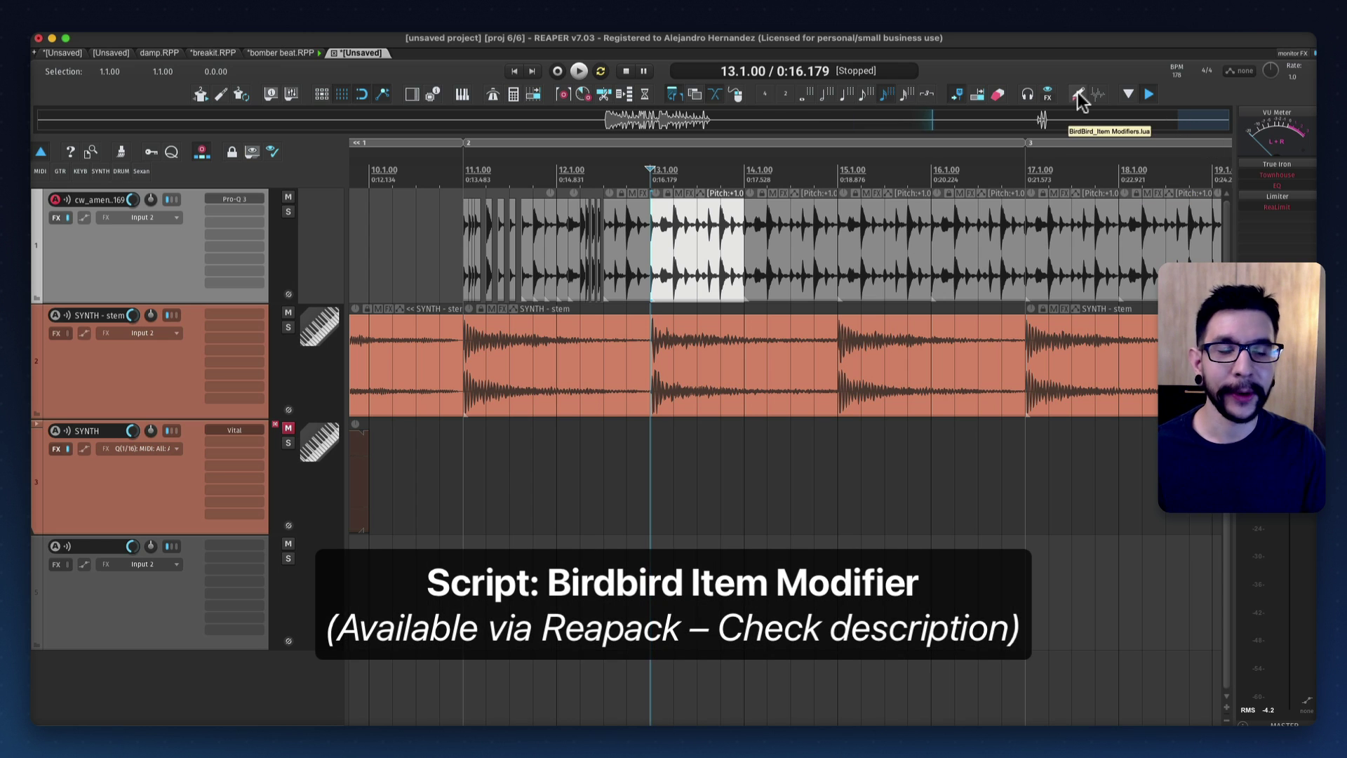
scroll(860, 242, "down", 1)
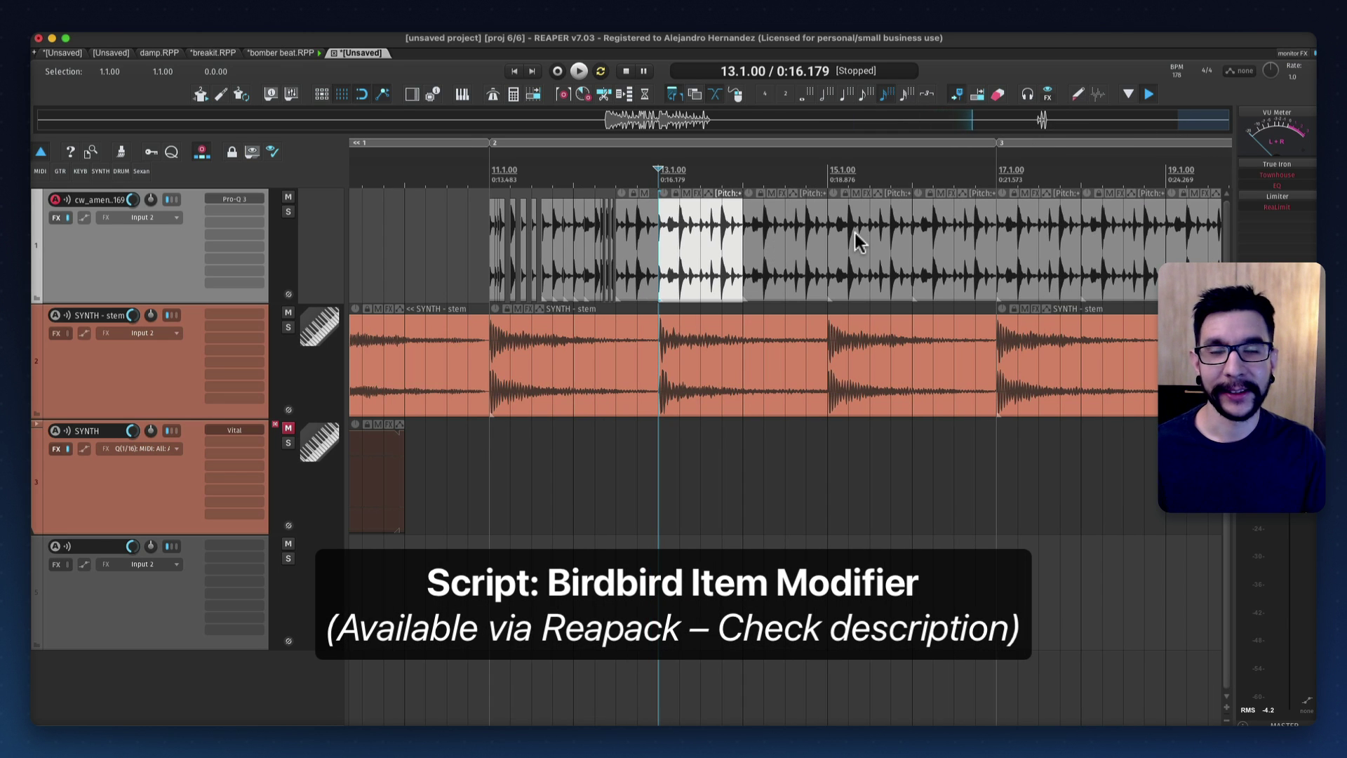
scroll(860, 242, "right", 3)
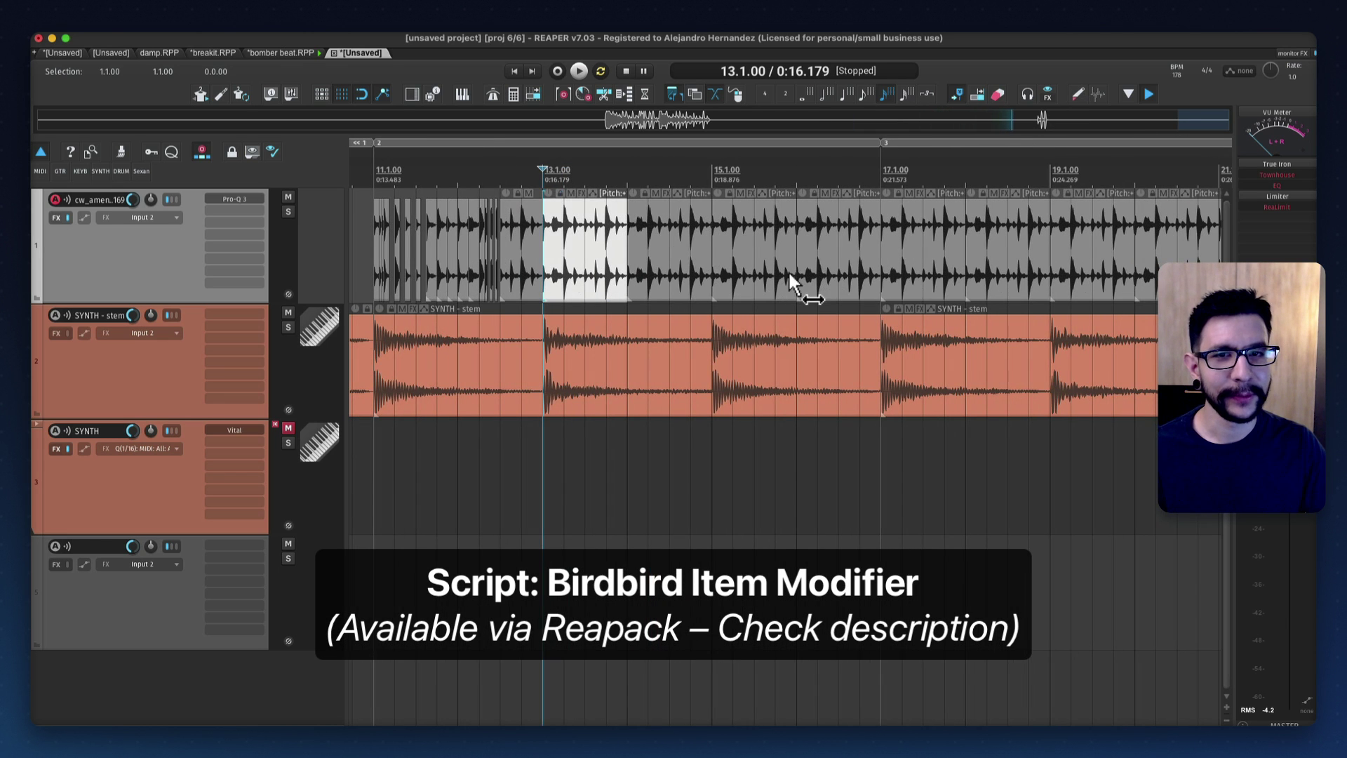
key("space")
key("space")
scroll(699, 249, "down", 1)
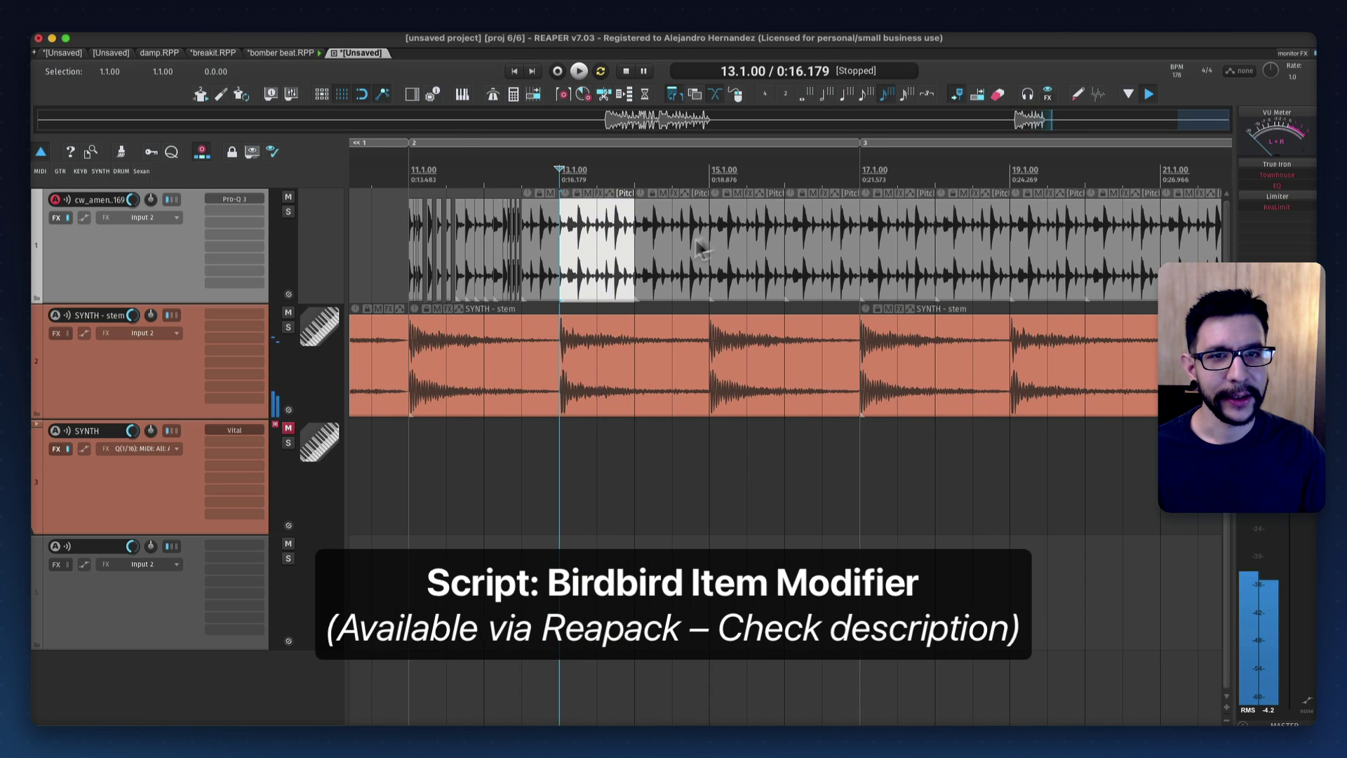
scroll(870, 204, "down", 1)
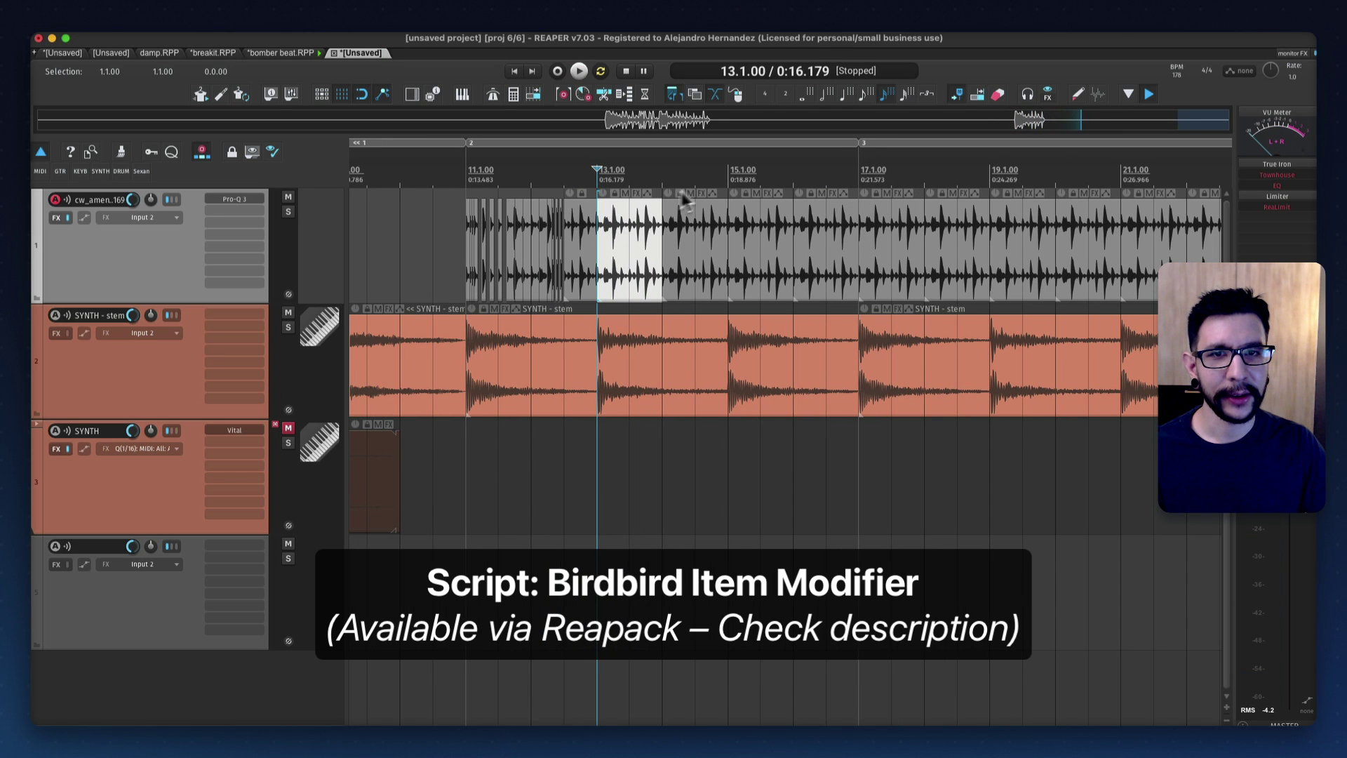
Select the two one-bar break items from 17.1.00 to 19.1.00 and consolidate them into a single item
left_click(728, 171)
left_click(861, 170)
left_click(898, 234)
scroll(919, 237, "right", 5)
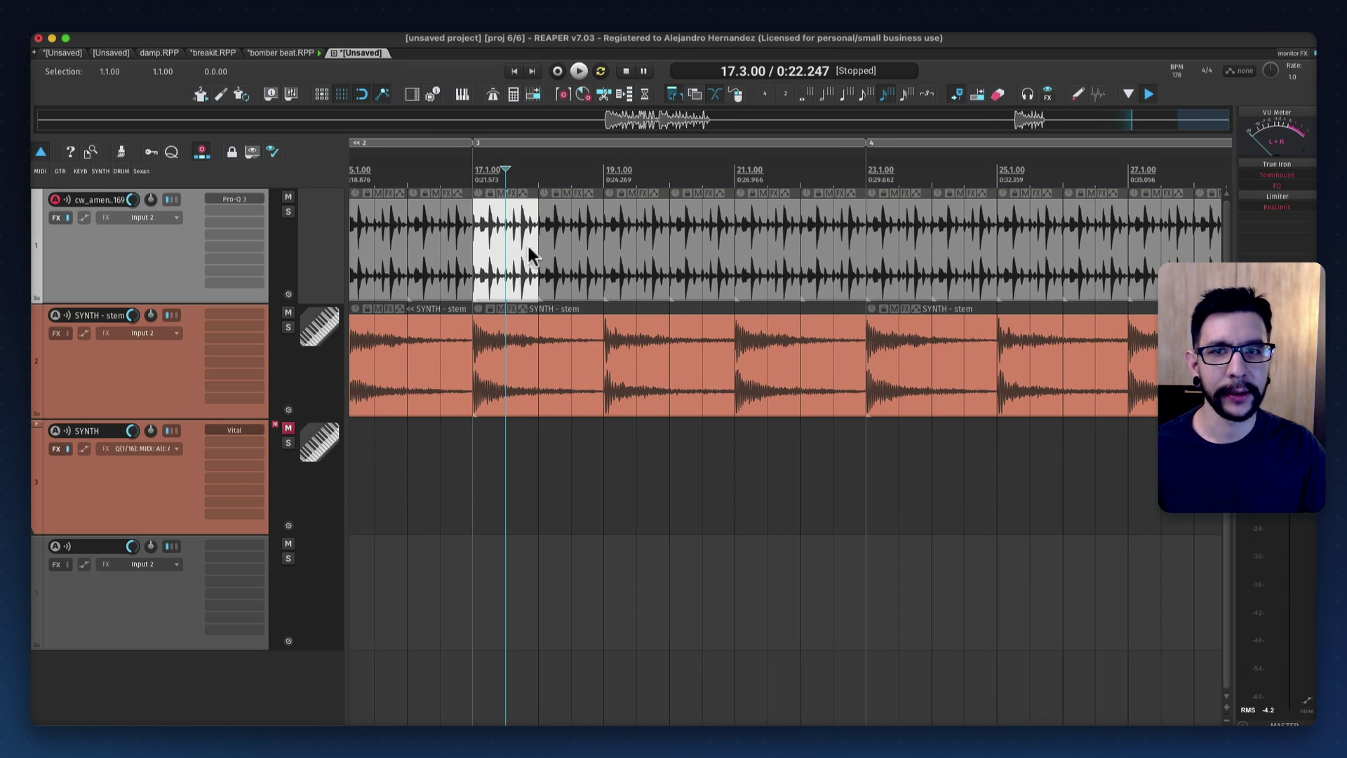
left_click(670, 245, "shift")
key("super+g")
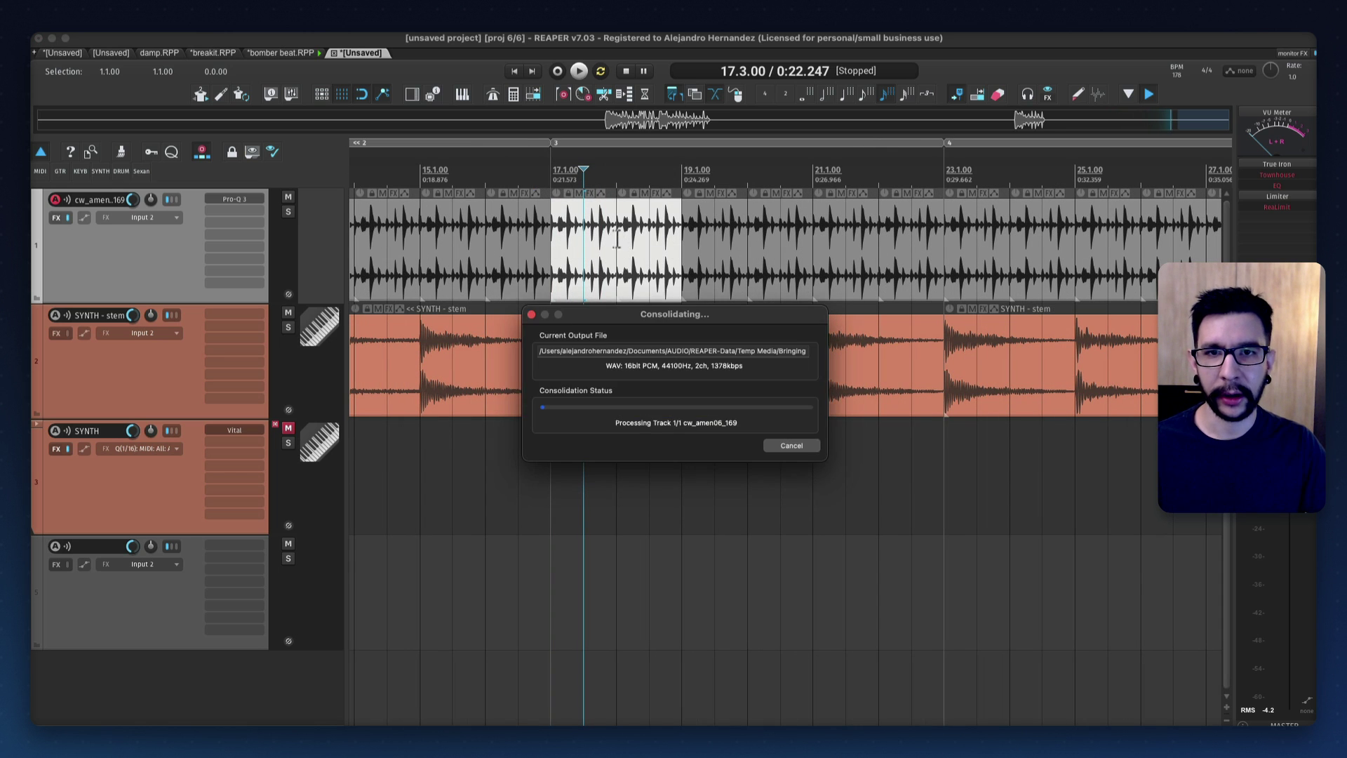
Open the Item Modifiers script for the consolidated item at 17.1.00 and add the special Beat Chopper modifier to the stack
left_click(565, 246)
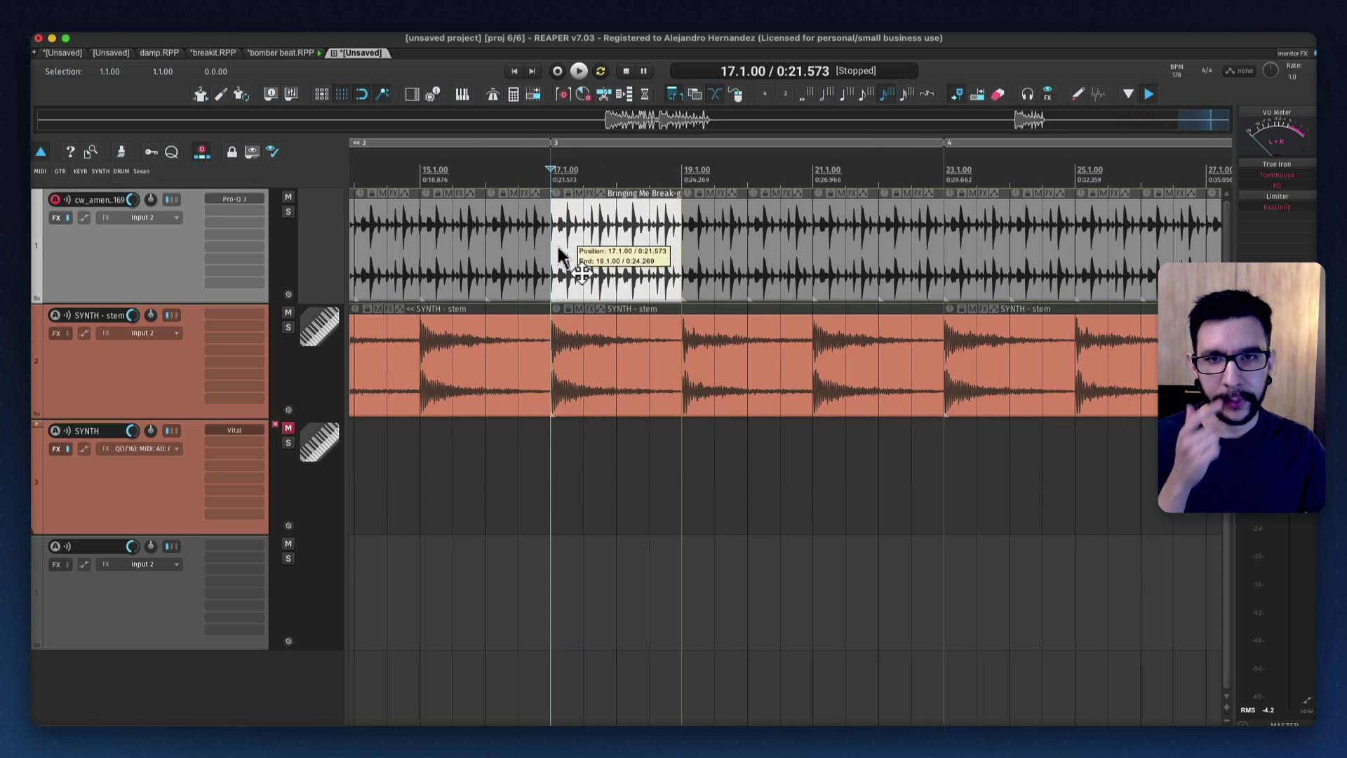
left_click(1079, 97)
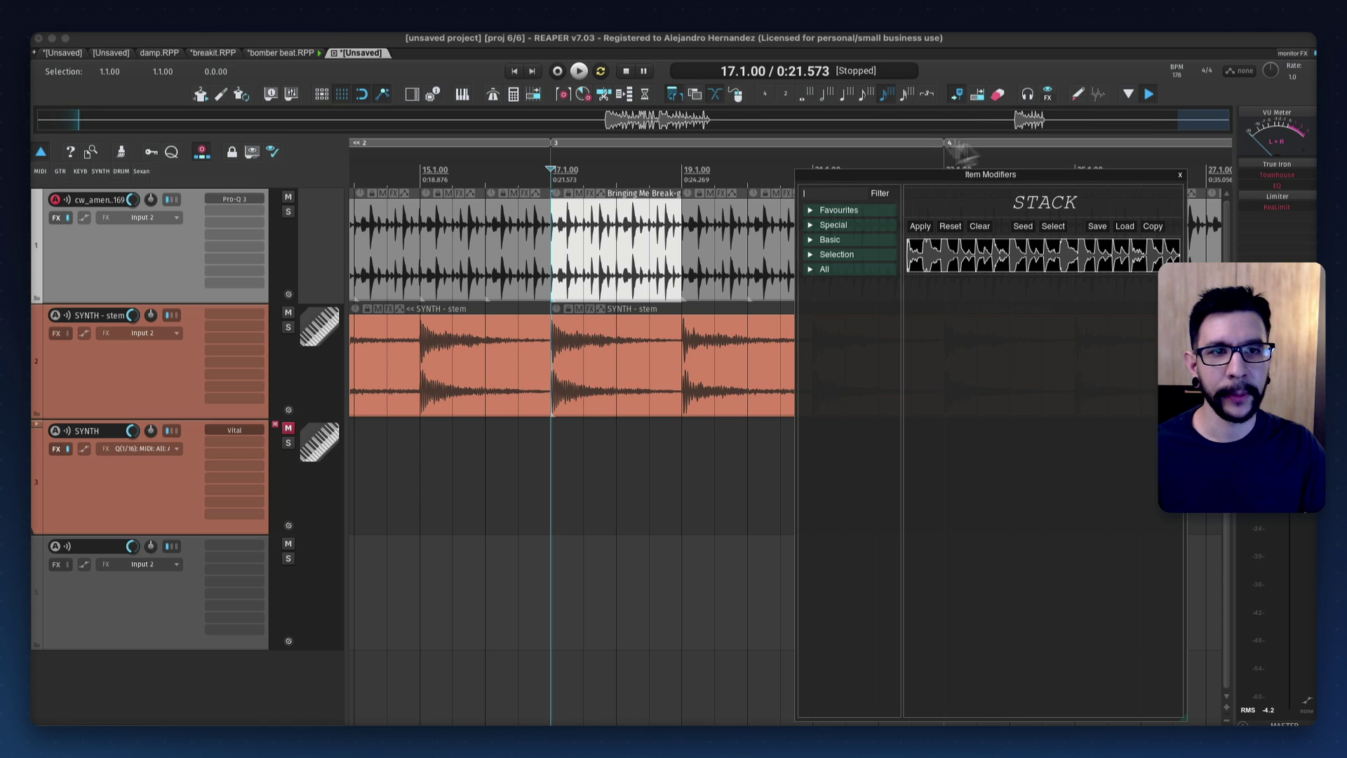
left_click(808, 225)
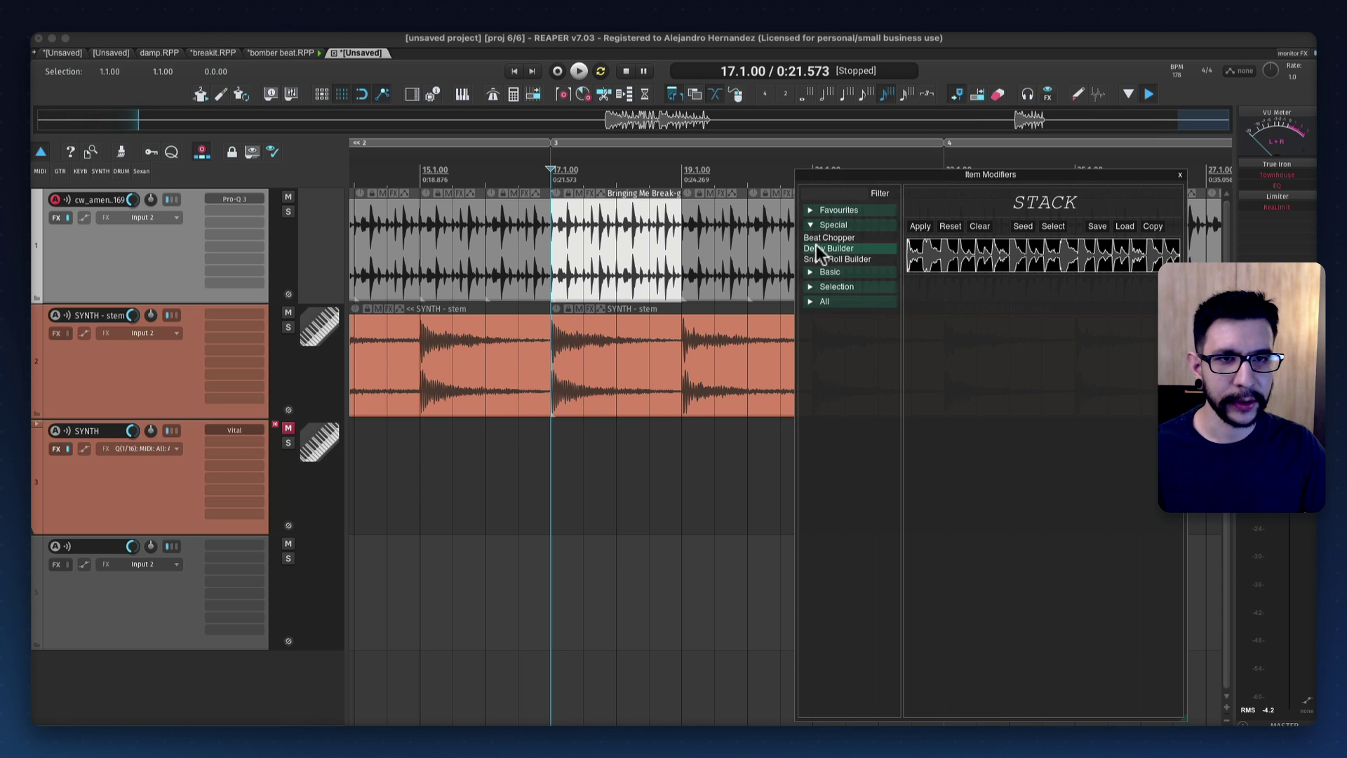
left_click(822, 239)
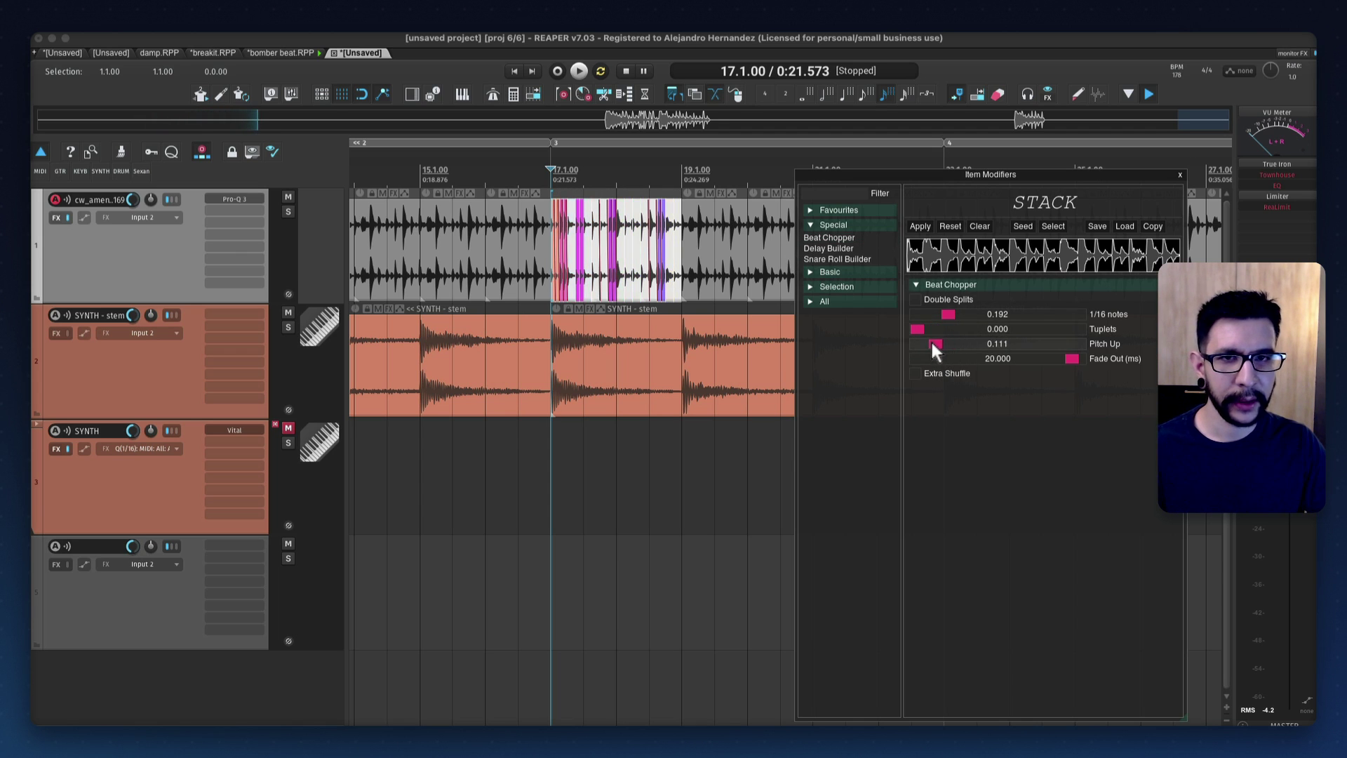
Examine the chopped slices between 17.1.00 and 19.1.00 and play them back from 17.1.00
scroll(583, 259, "up", 5)
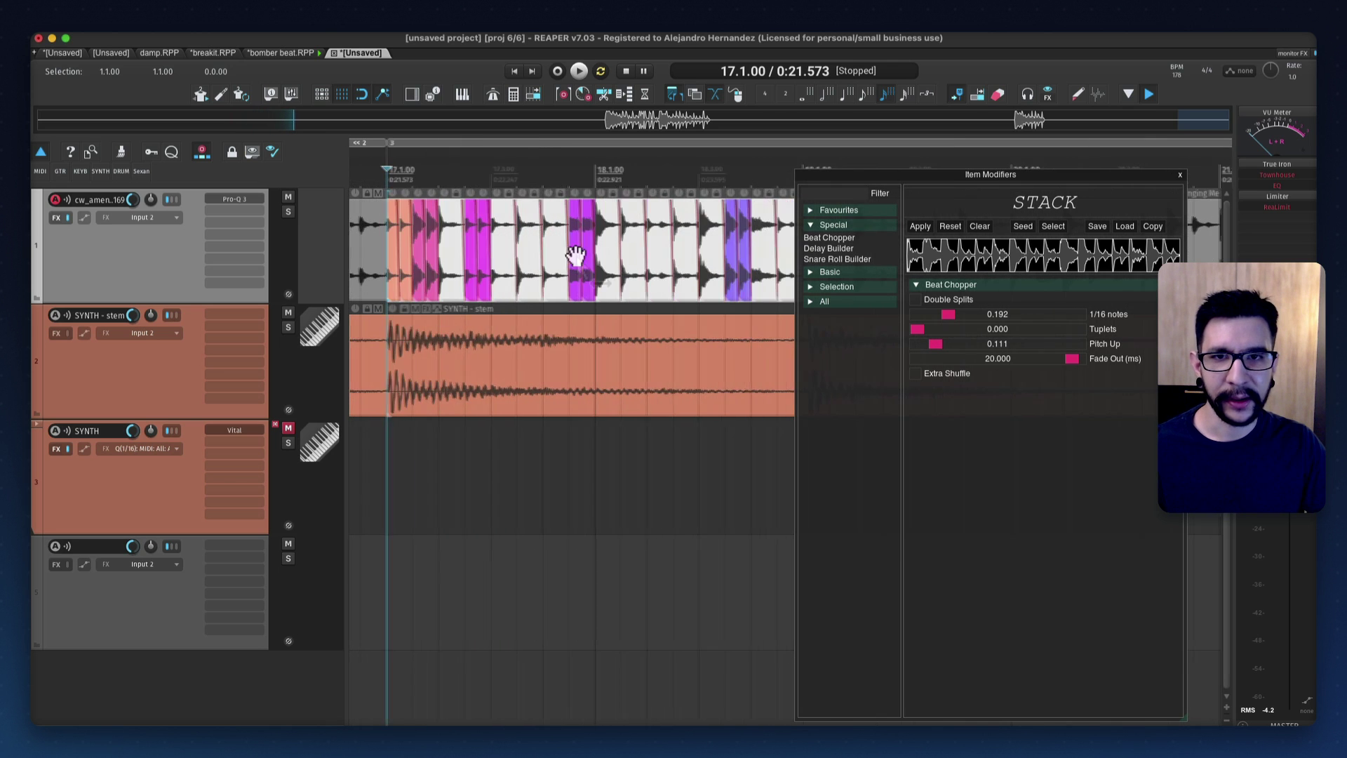
scroll(576, 257, "down", 2)
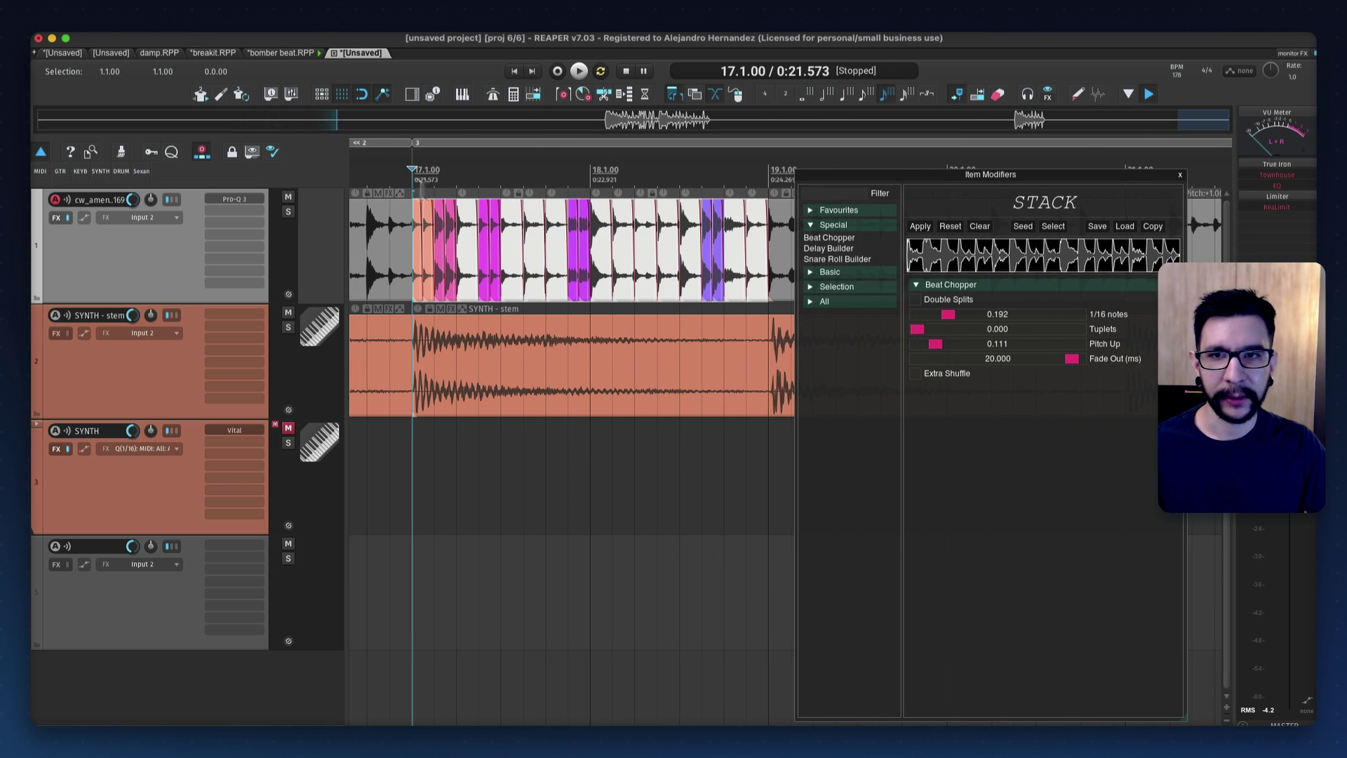
key("space")
scroll(450, 270, "down", 2)
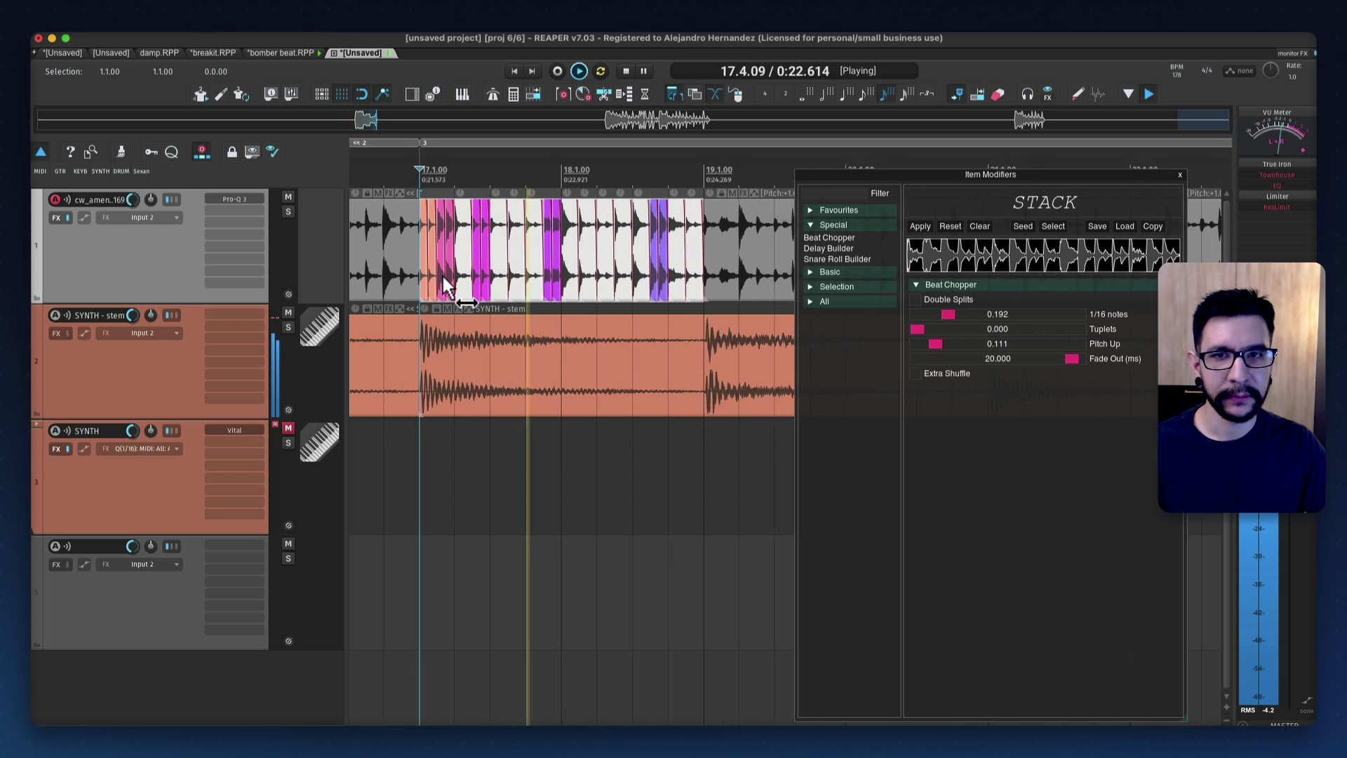
scroll(466, 239, "down", 2)
key("space")
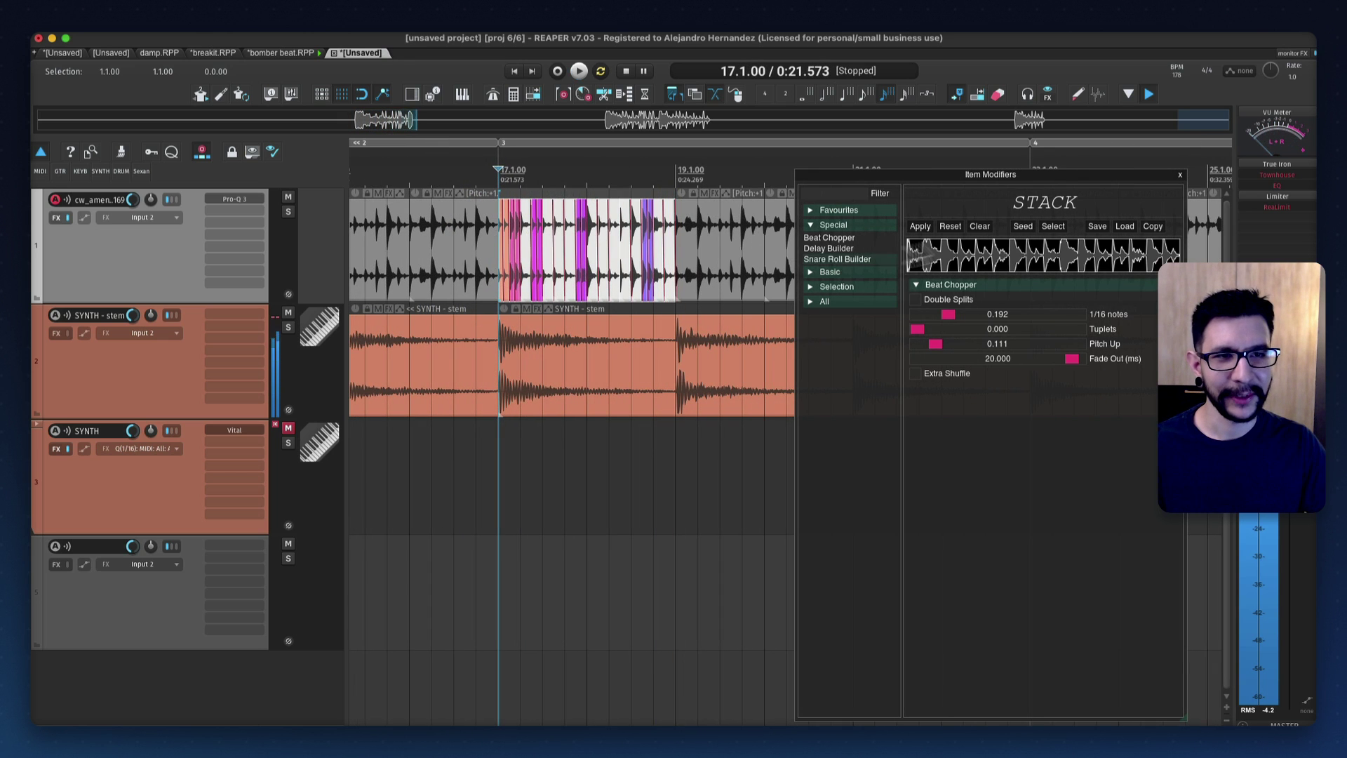
Generate two new random seeds for the Beat Chopper pattern, playing each variation from 17.1.00
left_click(1023, 226)
key("space")
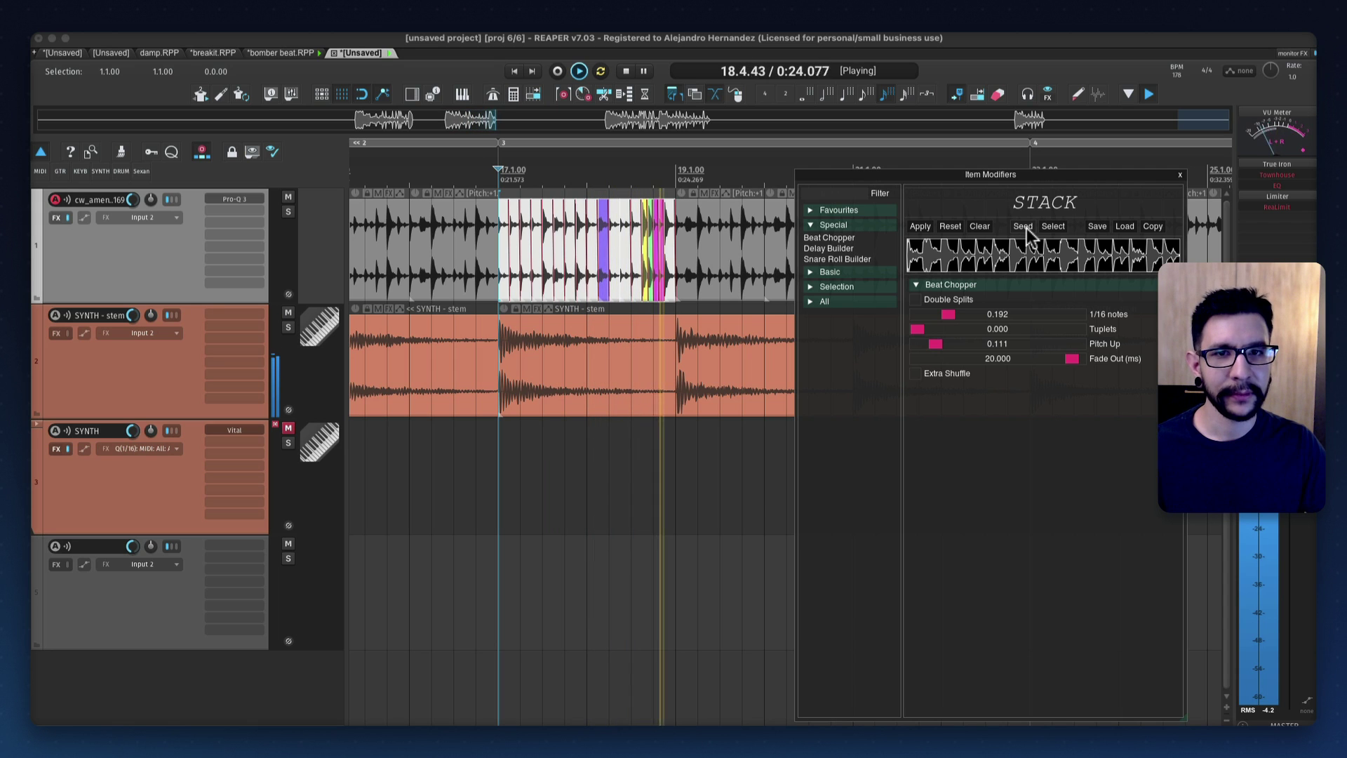
key("space")
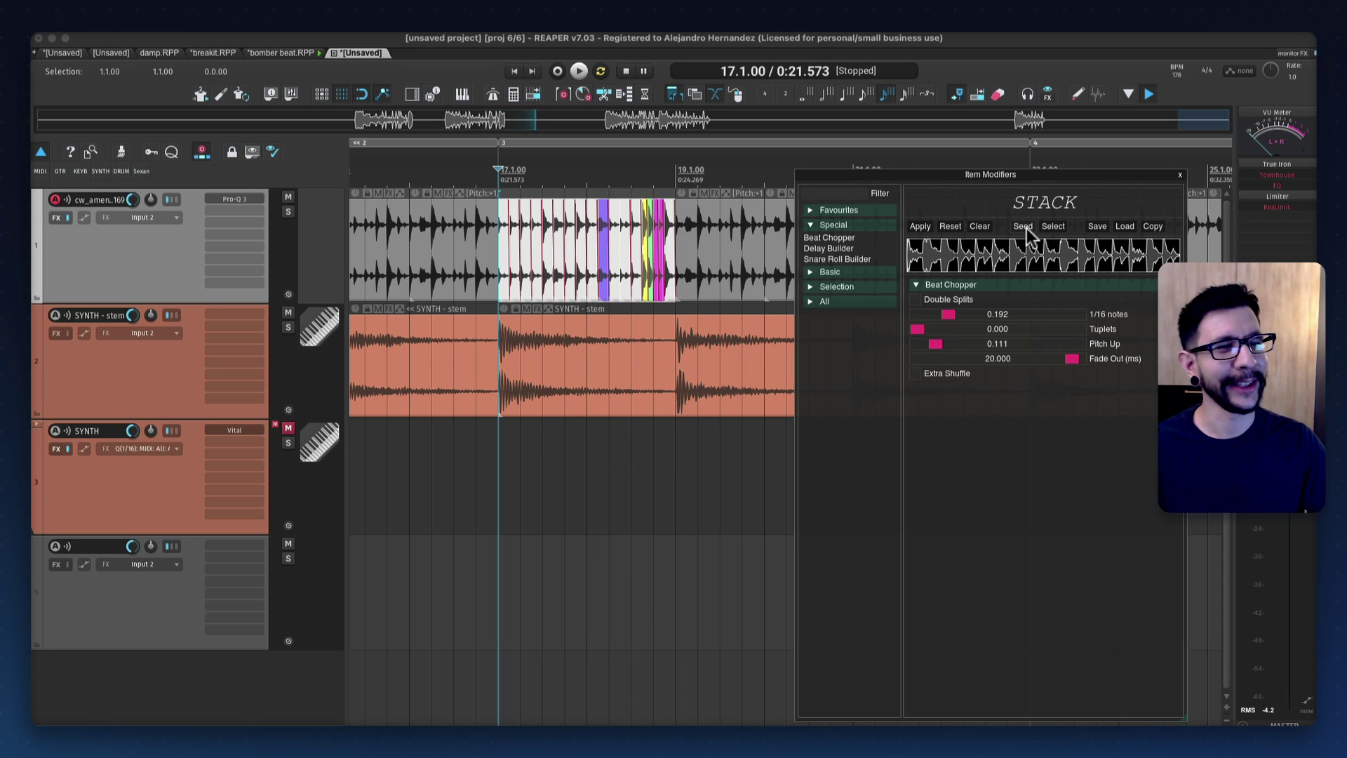
left_click(1023, 226)
key("space")
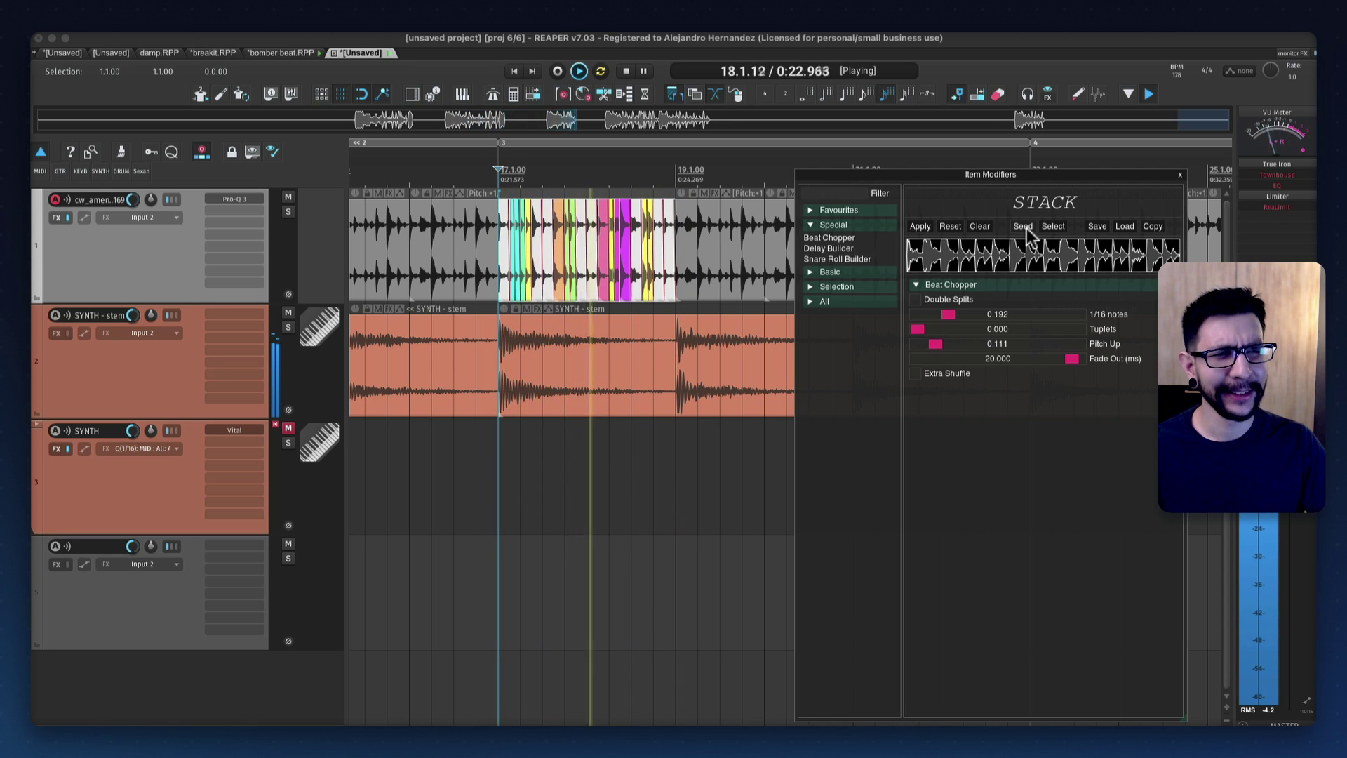
key("space")
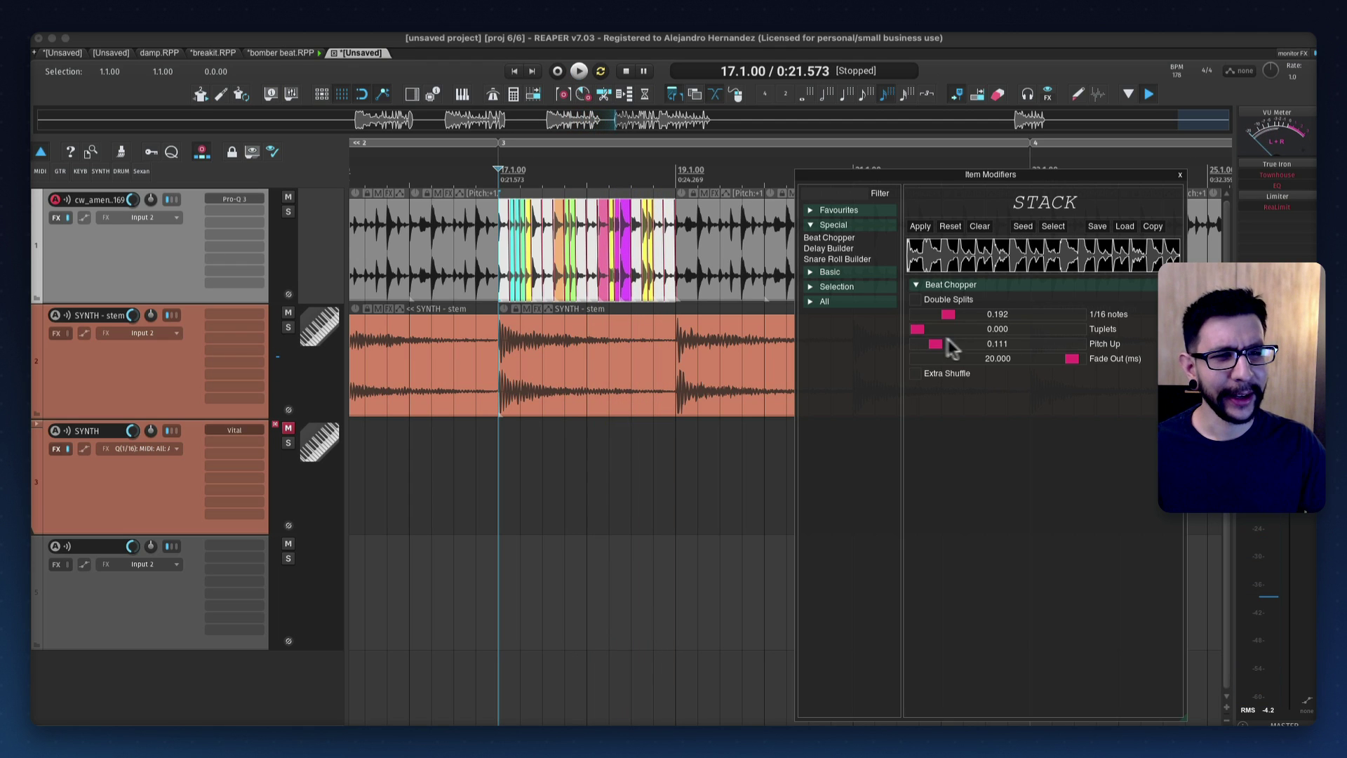
Try Beat Chopper with Pitch Up raised to 0.338 and a new random seed, and play the variation
mouse_move(949, 339)
left_mouse_down()
mouse_move(924, 347)
mouse_move(964, 335)
left_mouse_up()
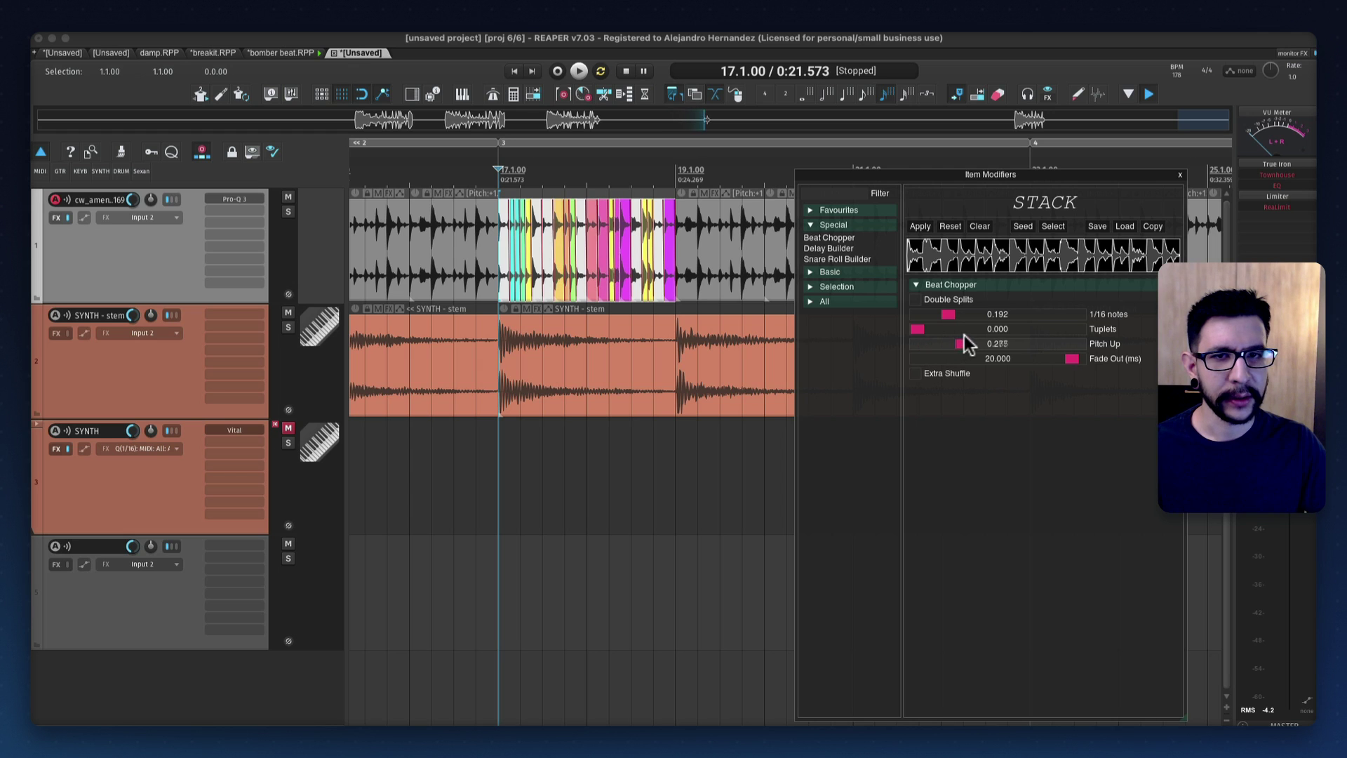
left_click(1023, 227)
key("space")
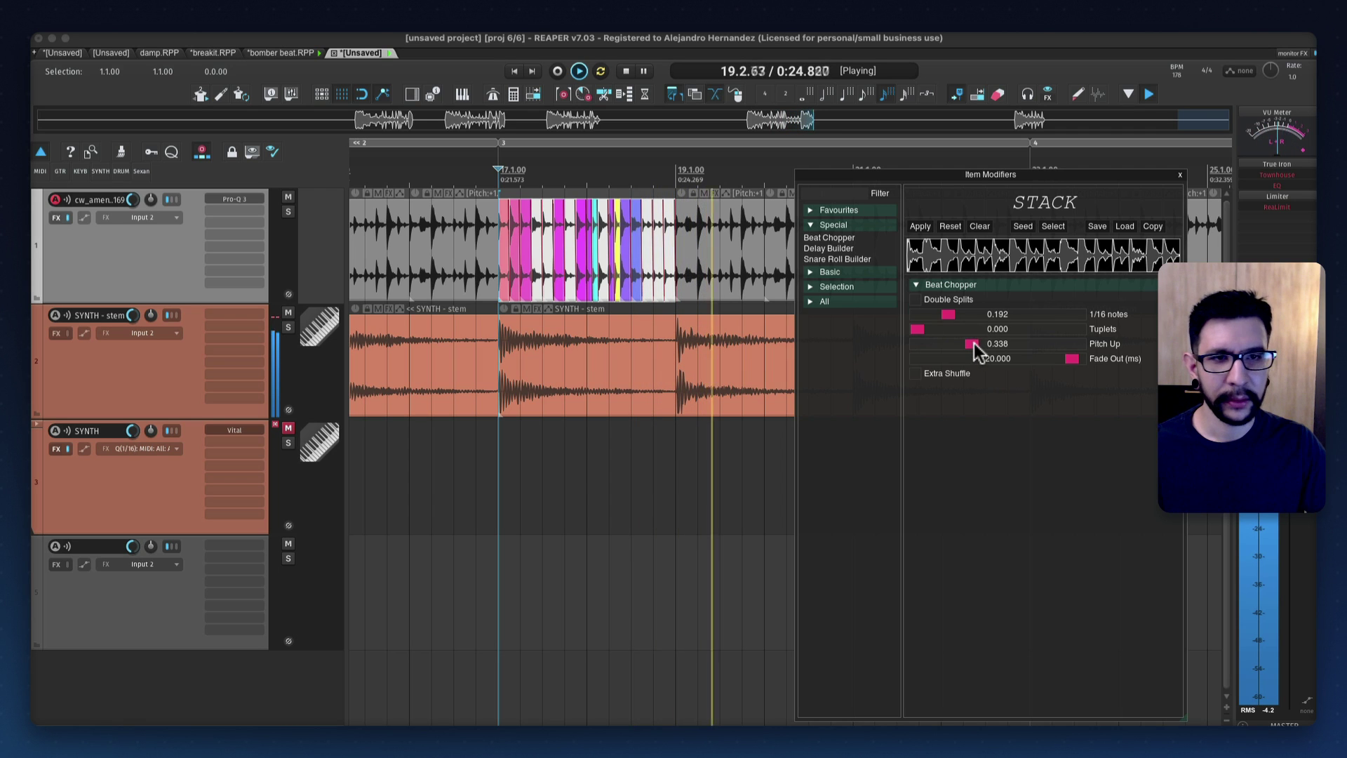
key("space")
Set Beat Chopper's 1/16 notes amount to 0.267 and Pitch Up to 0.042, and play the break
left_click_drag(973, 343, 966, 310)
key("space")
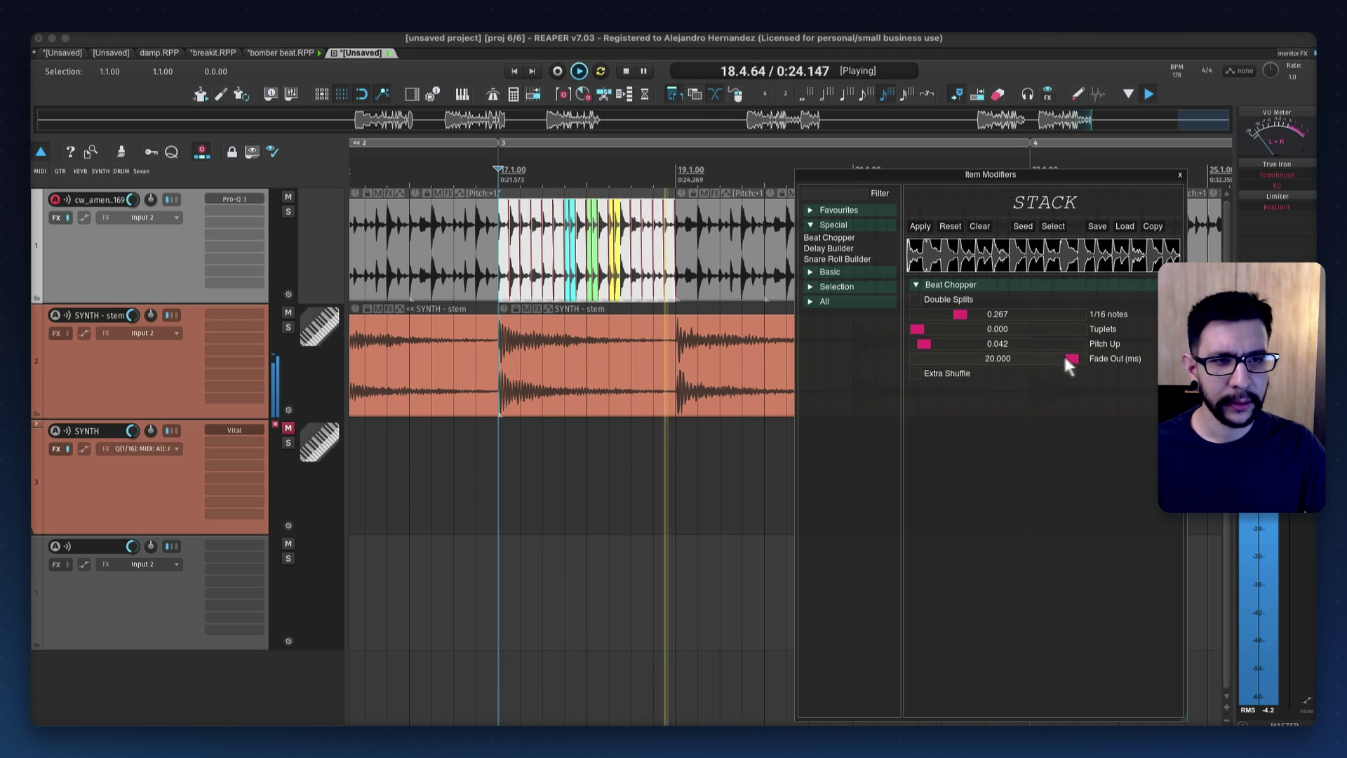
Set Beat Chopper's fade out to 38.750 ms and Tuplets to 0.246, and play the break from 17.1.00
mouse_move(1068, 357)
left_mouse_down()
mouse_move(1036, 360)
mouse_move(1066, 356)
left_mouse_up()
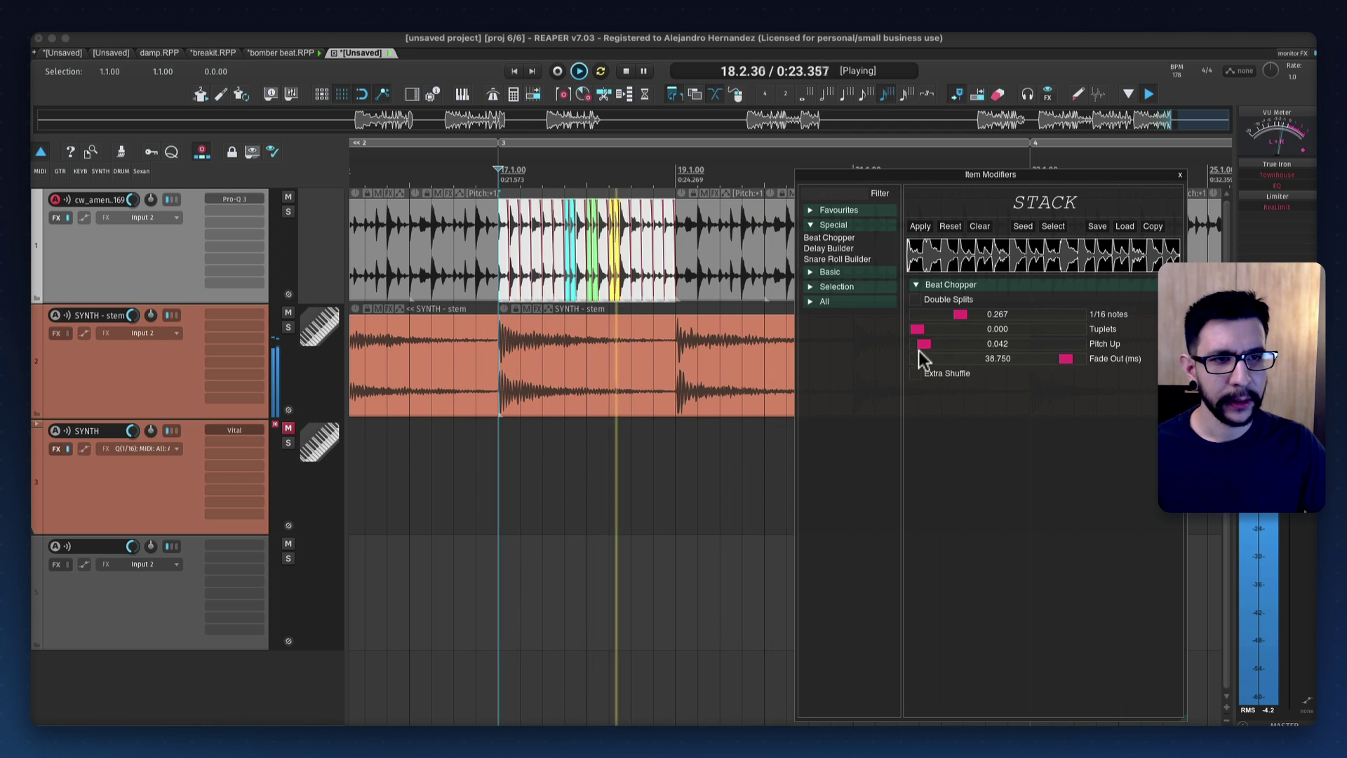
key("space")
left_click_drag(919, 329, 961, 332)
key("space")
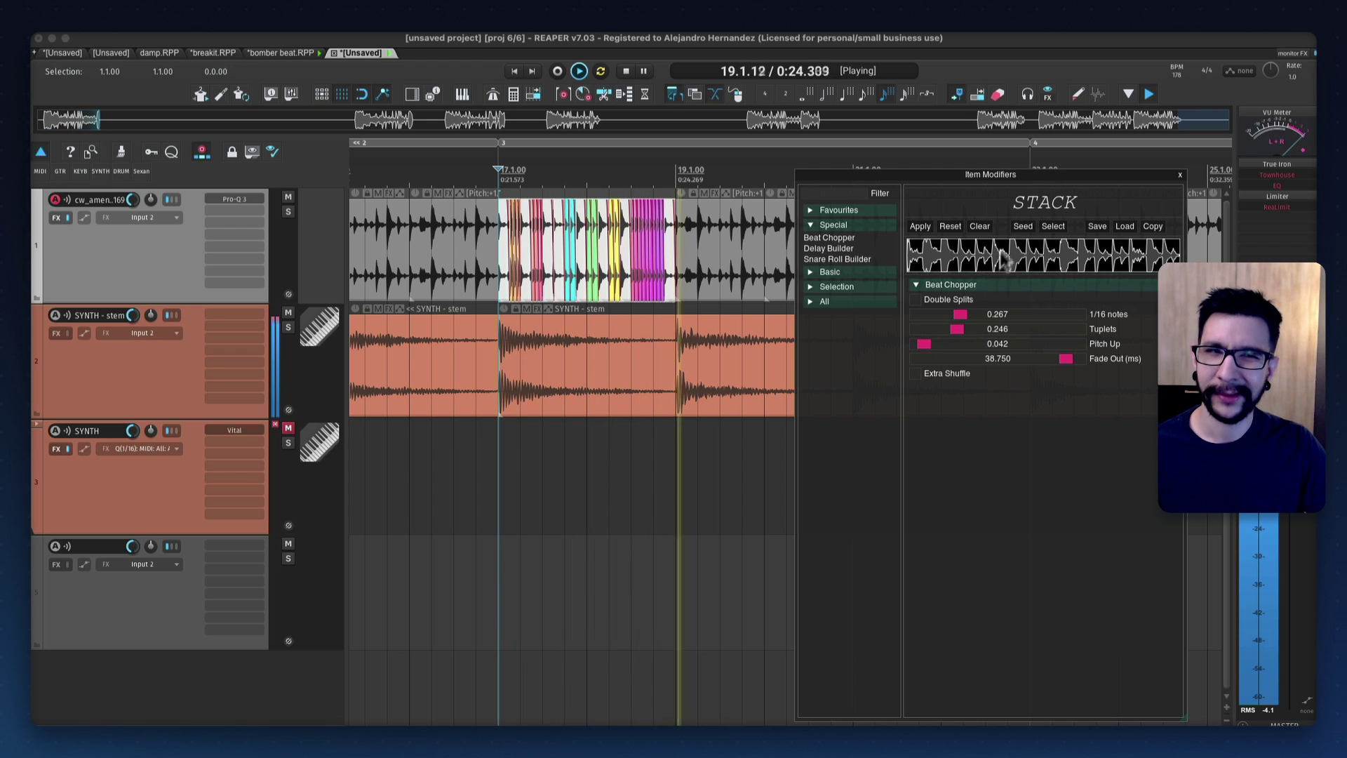
Play the chopped break from 17.1.00, generate a new random seed for the Beat Chopper pattern, and play the new variation
key("space")
key("space")
key("space")
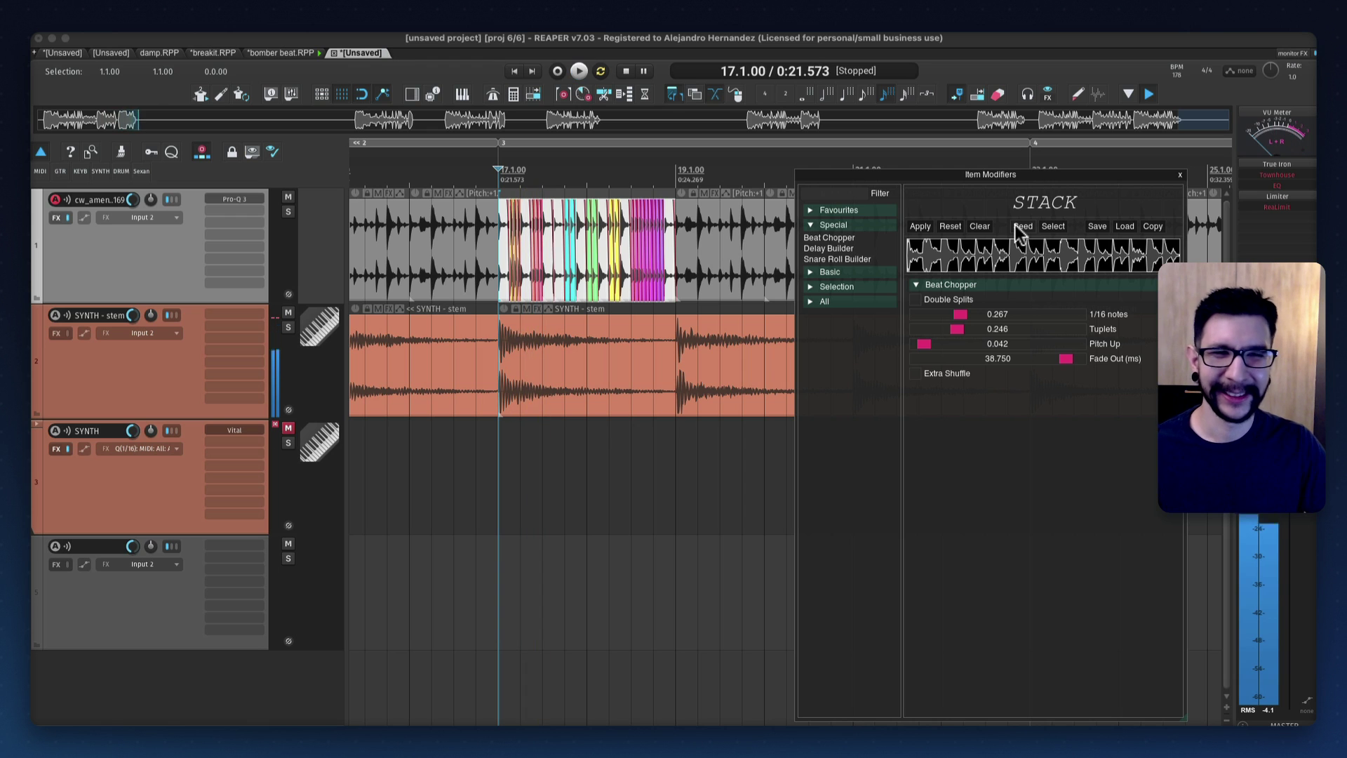
key("space")
left_click(1022, 226)
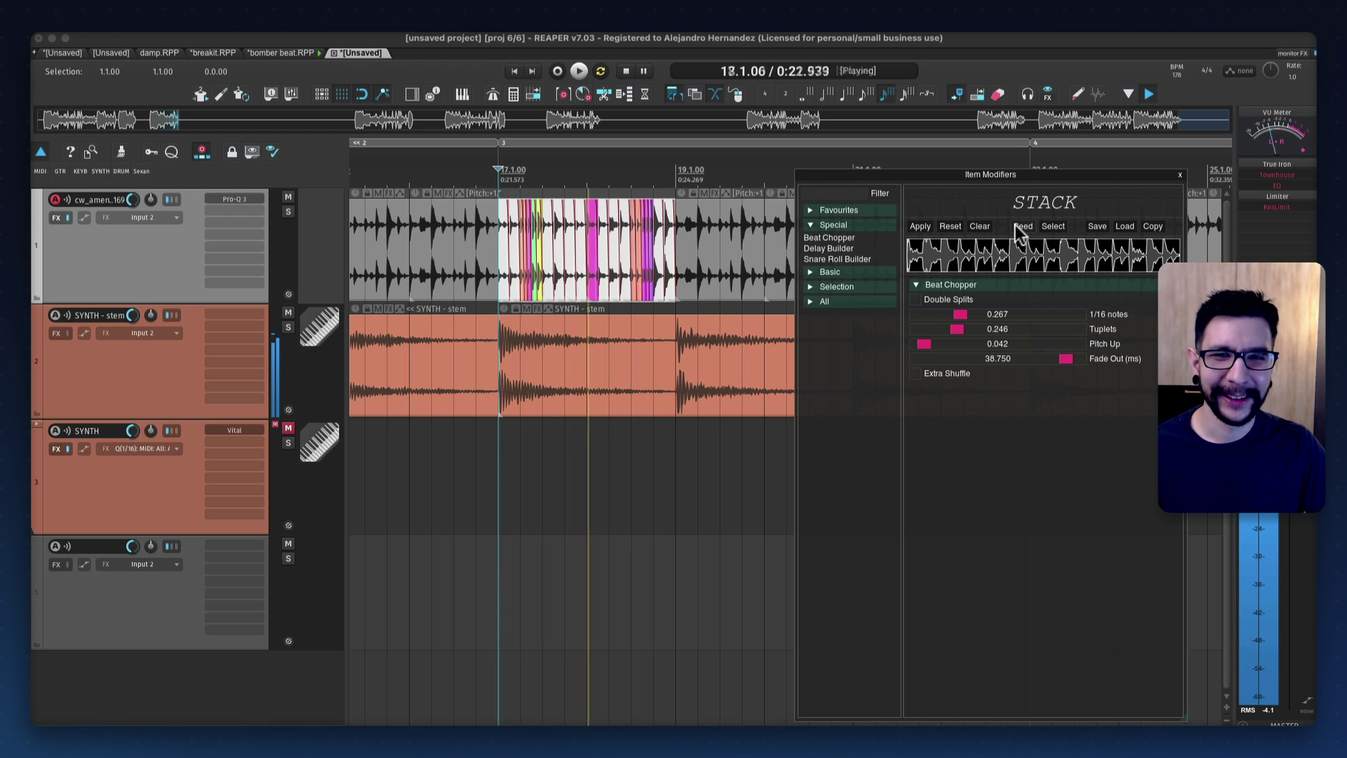
key("space")
key("space")
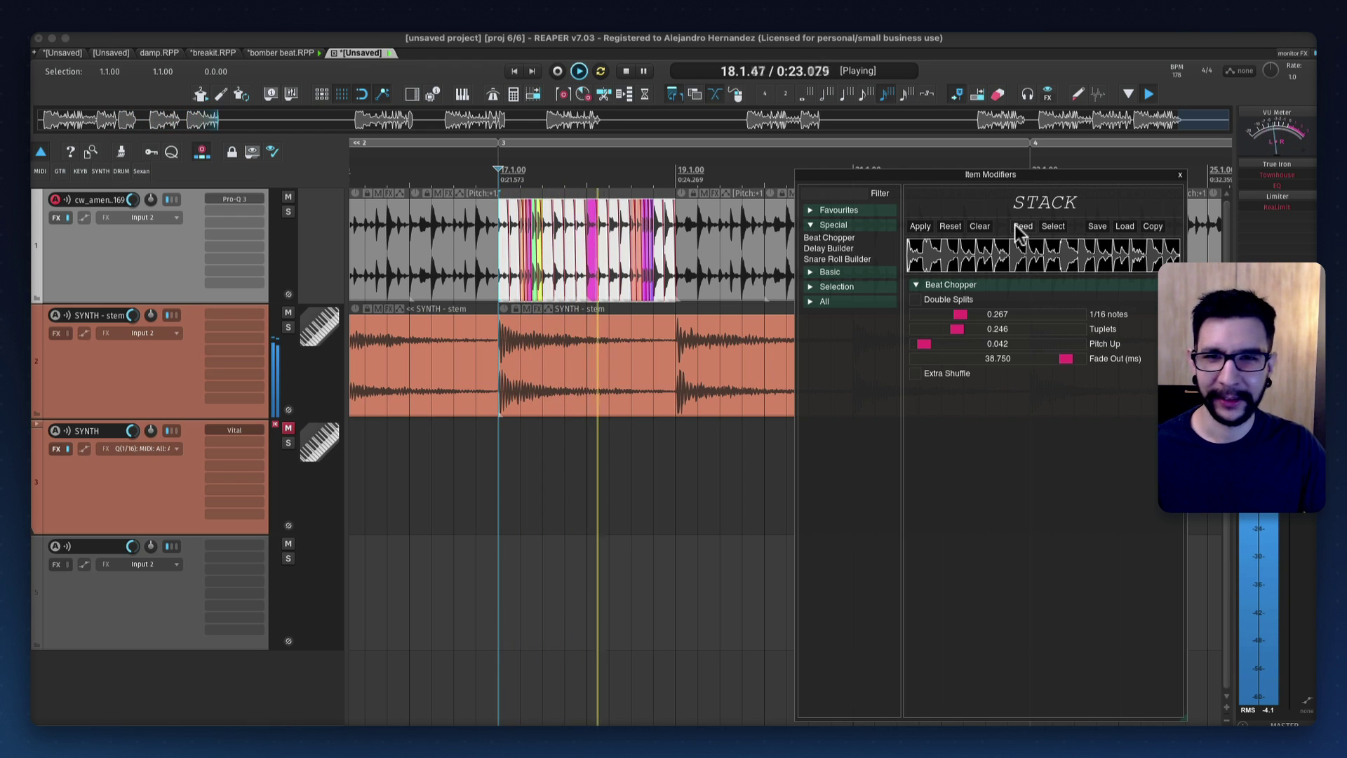
key("space")
key("space")
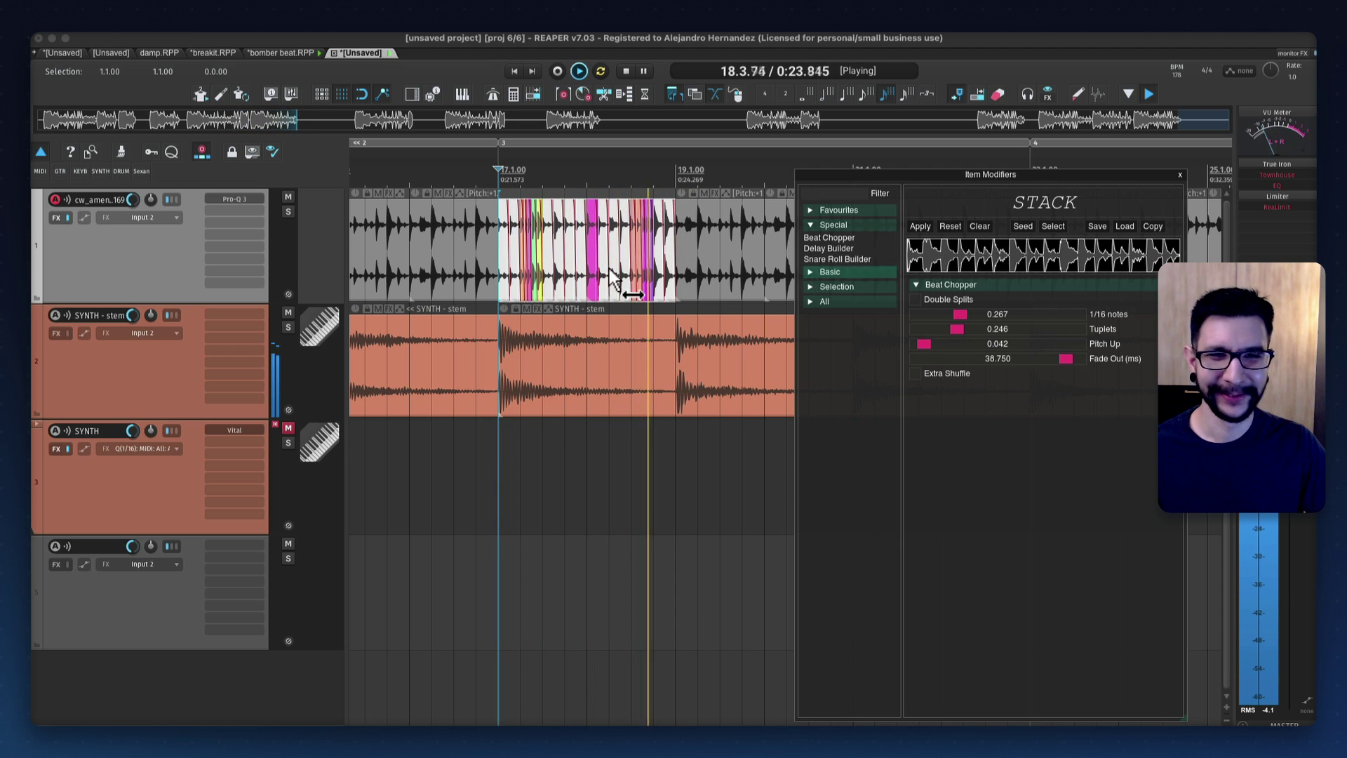
key("space")
Select the chopped break together with the break item that follows it, and place the edit cursor at 17.1.00
left_click(724, 252)
left_click_drag(659, 235, 556, 222)
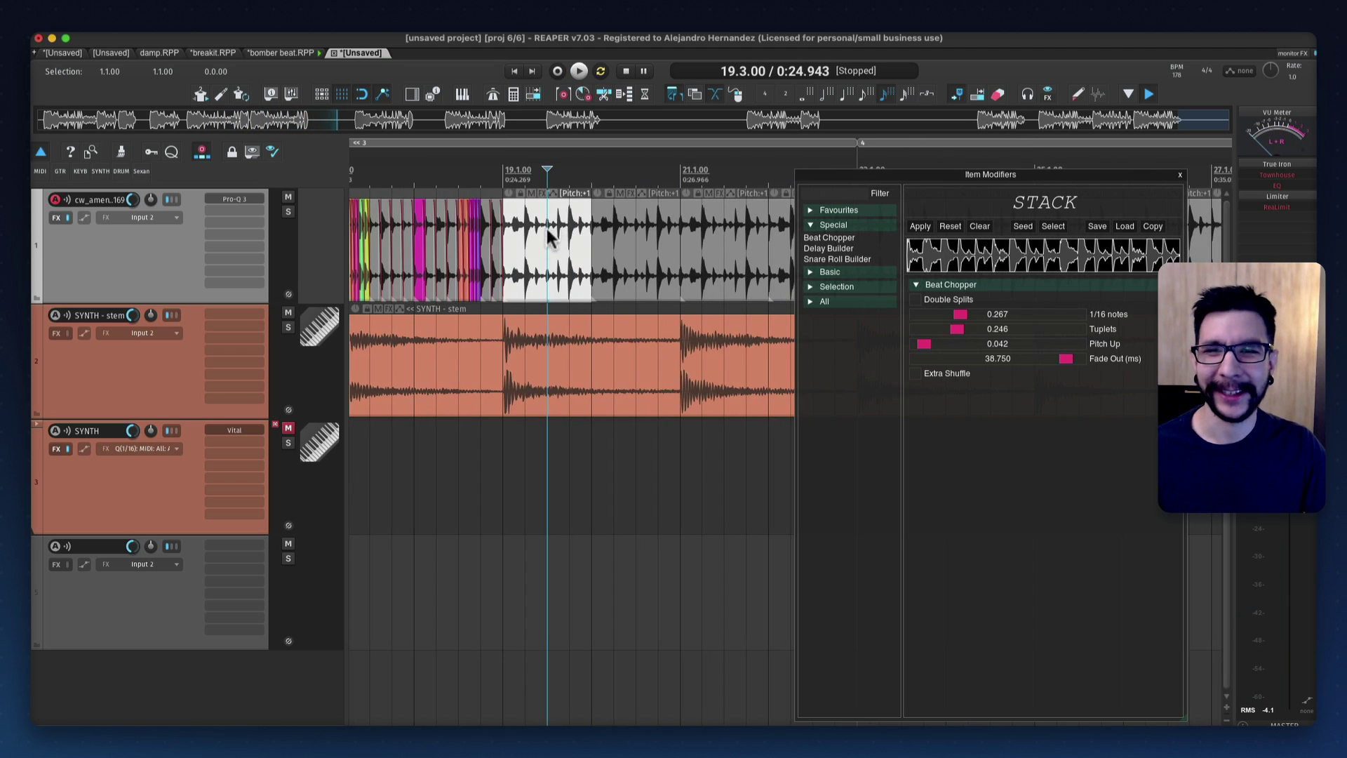
scroll(557, 255, "right", 2)
scroll(505, 238, "left", 2)
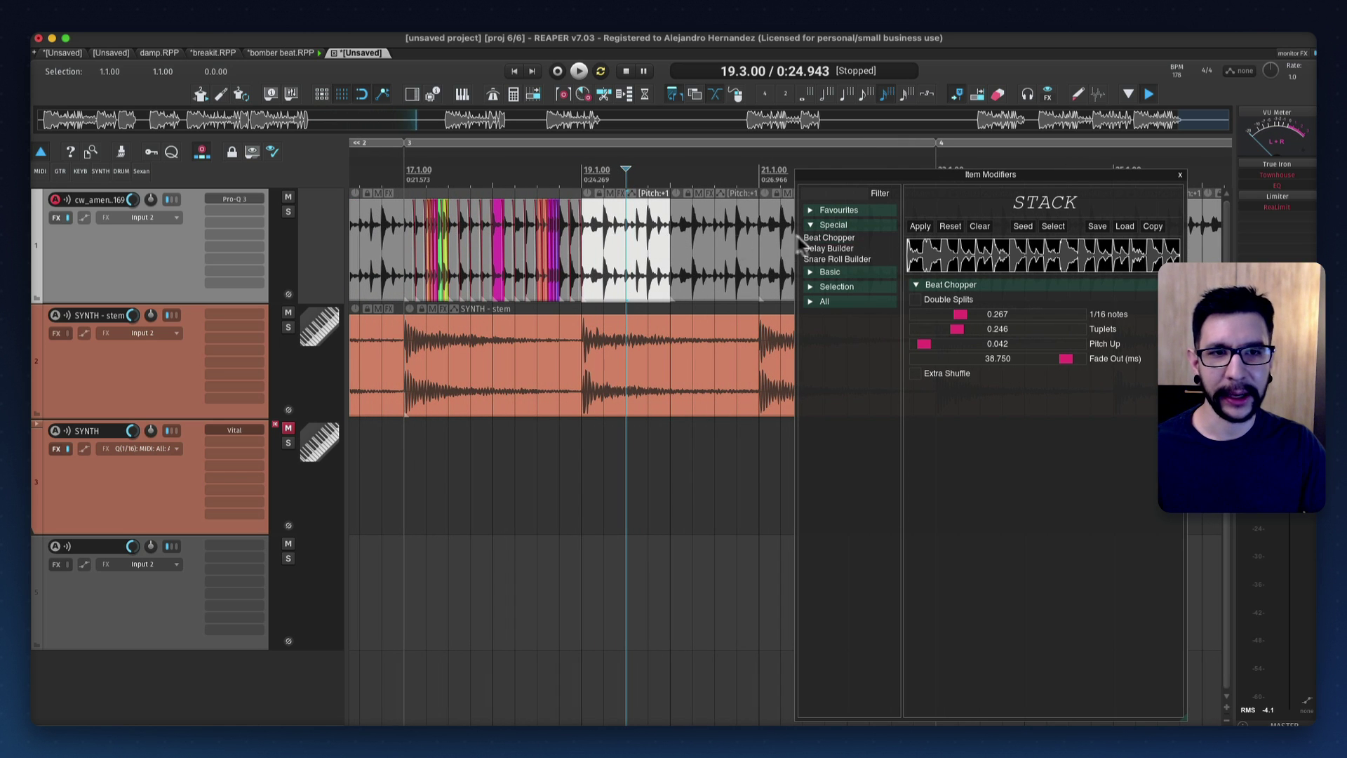
left_click(848, 238)
scroll(509, 330, "left", 3)
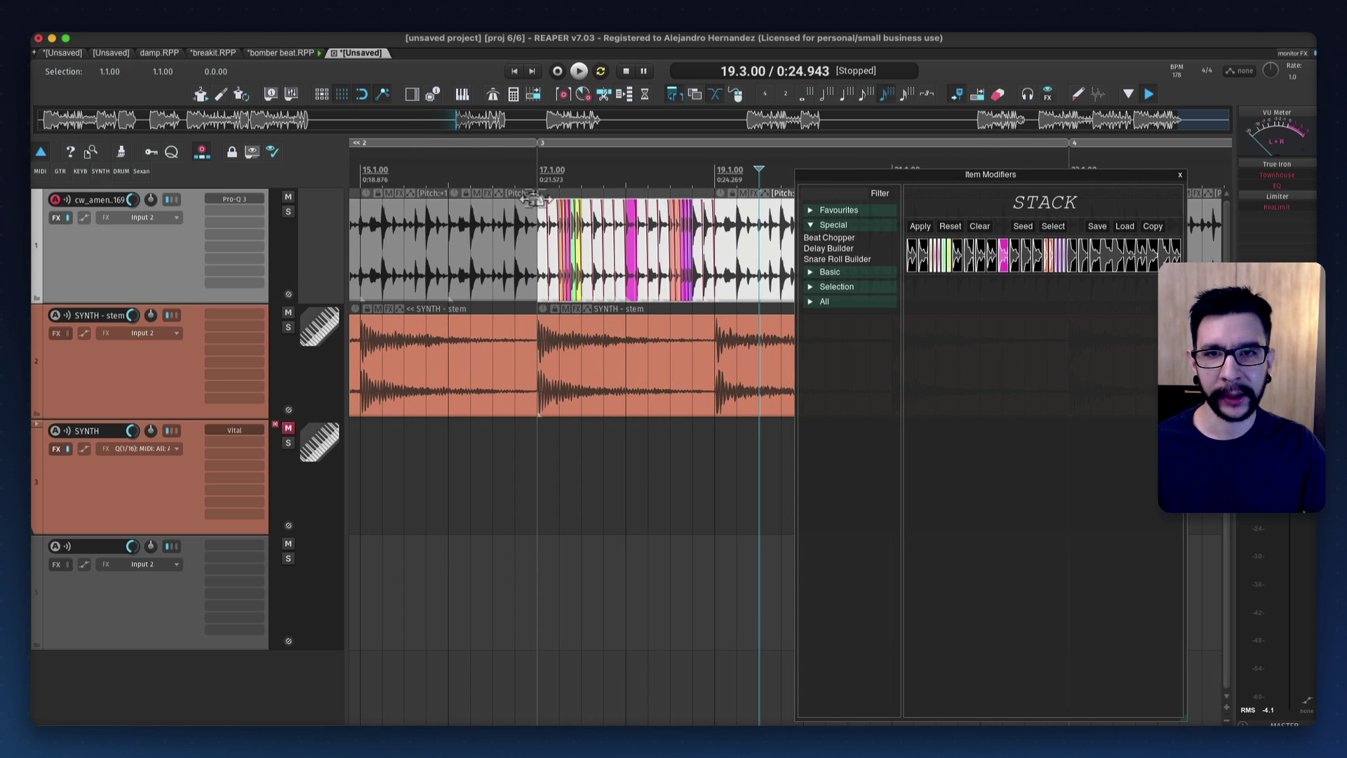
left_click(537, 167)
scroll(566, 235, "up", 3)
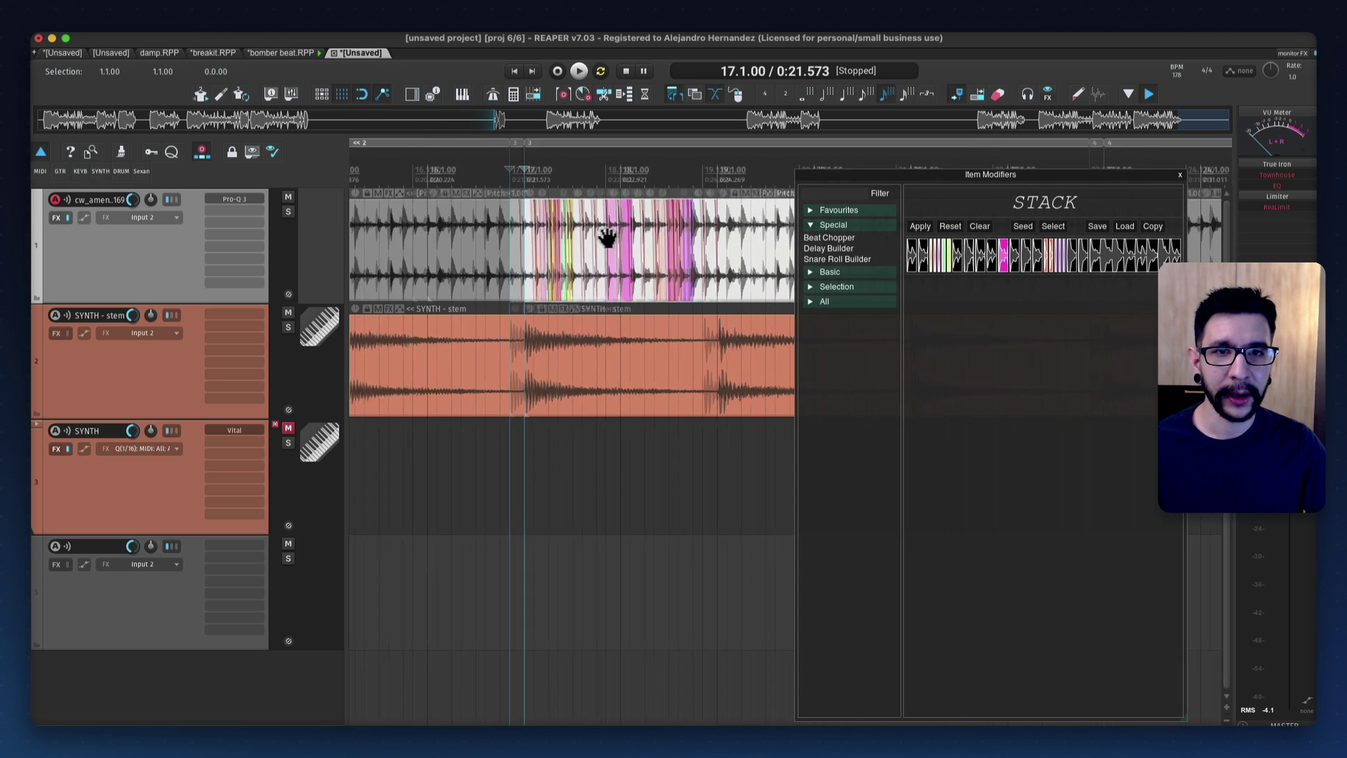
Try gluing all the chopped pieces between 17.1.00 and 19.1.00 into one item, and undo the glue
left_click(702, 237)
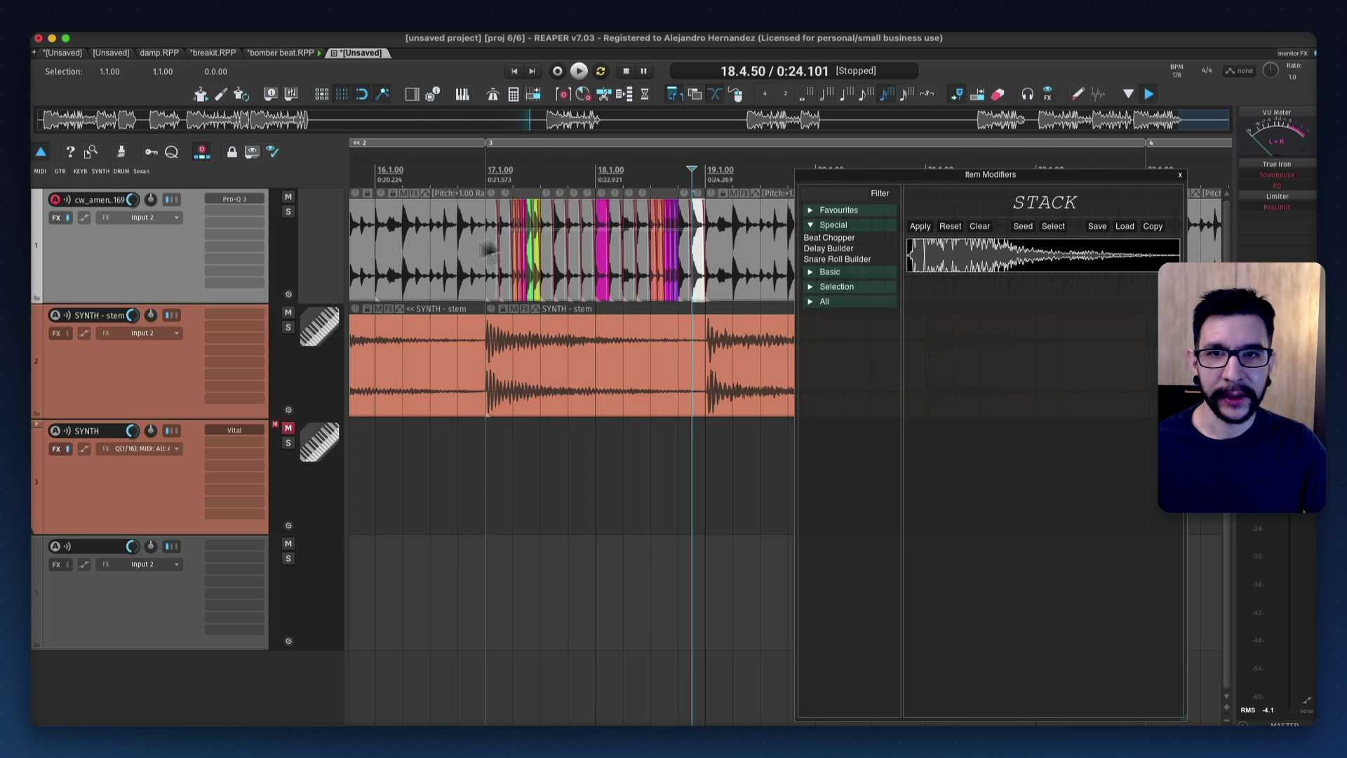
left_click_drag(694, 230, 490, 240)
key("super+shift+g")
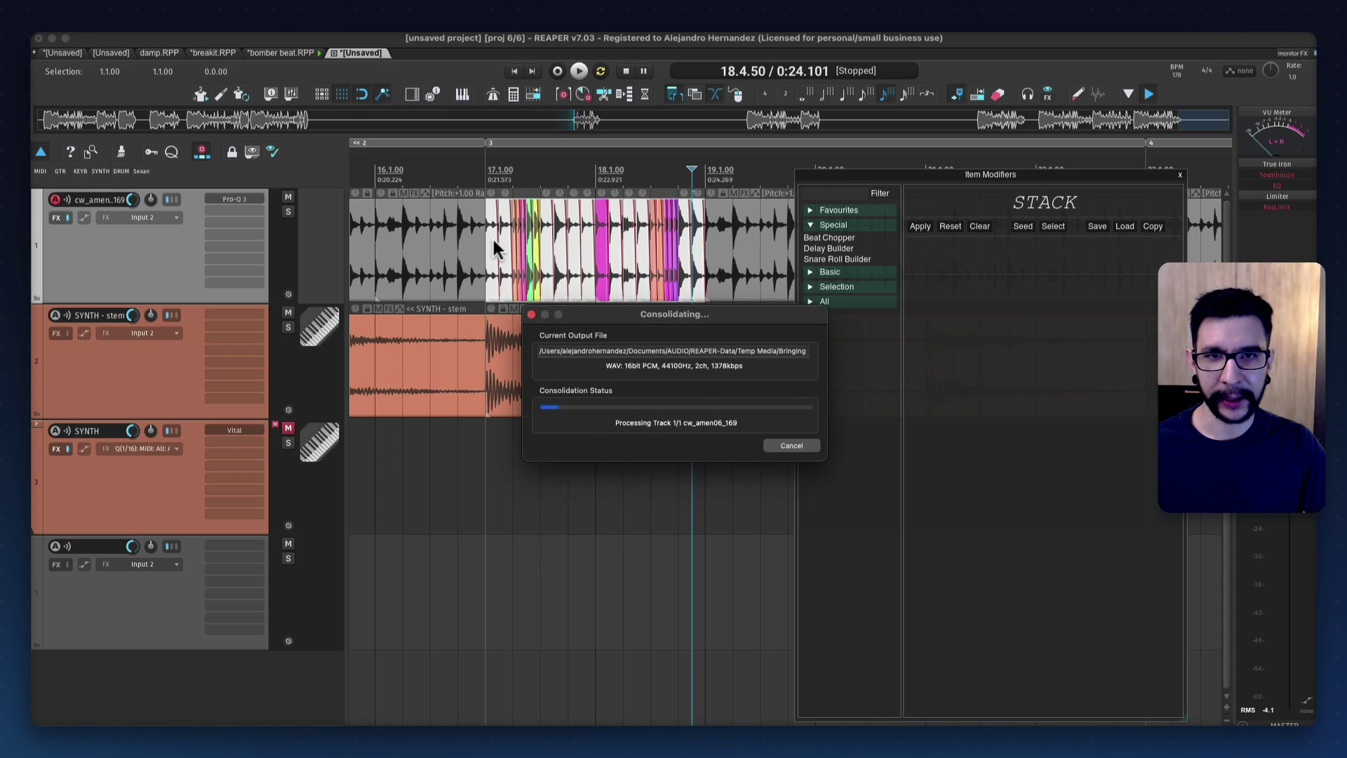
left_click(489, 241)
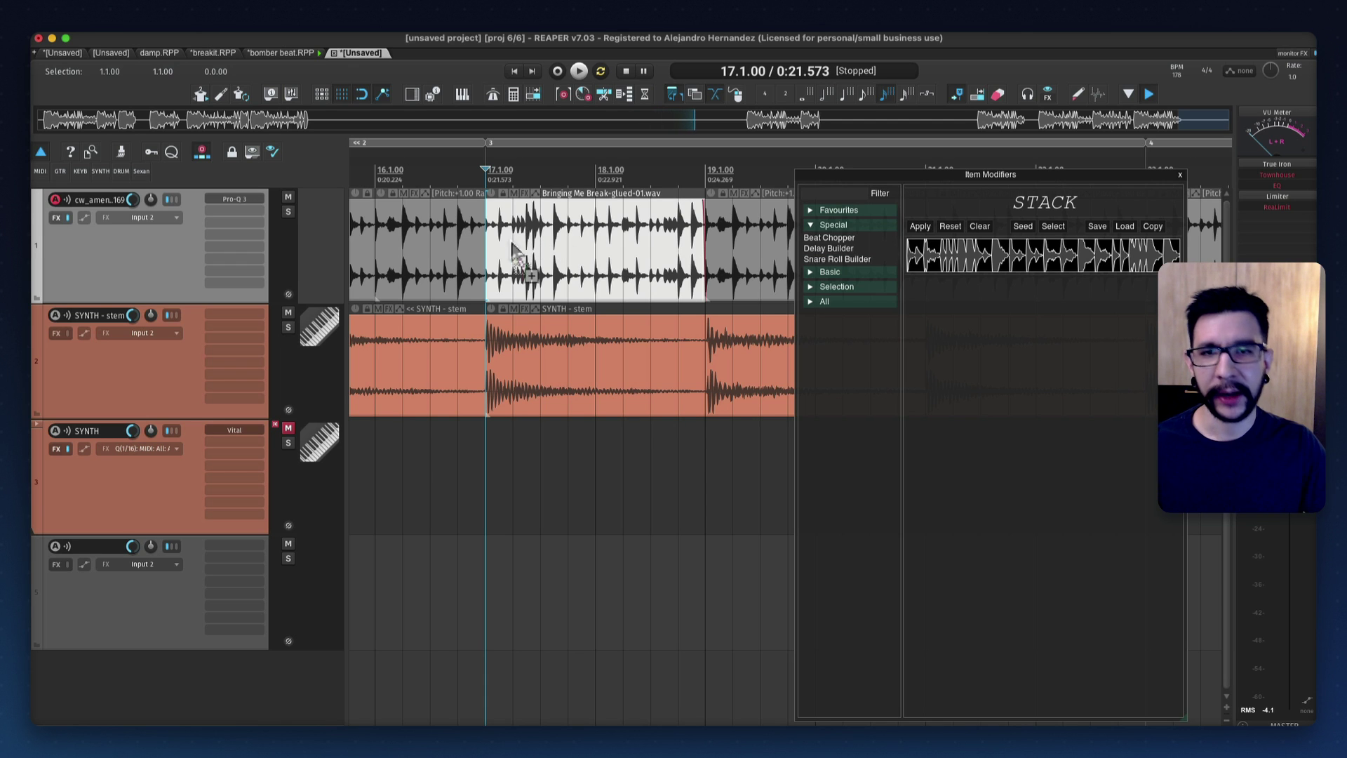
key("super+z")
Select the five coloured stutter chops that start at 17.2.00, and play the break from that position
scroll(512, 237, "up", 7)
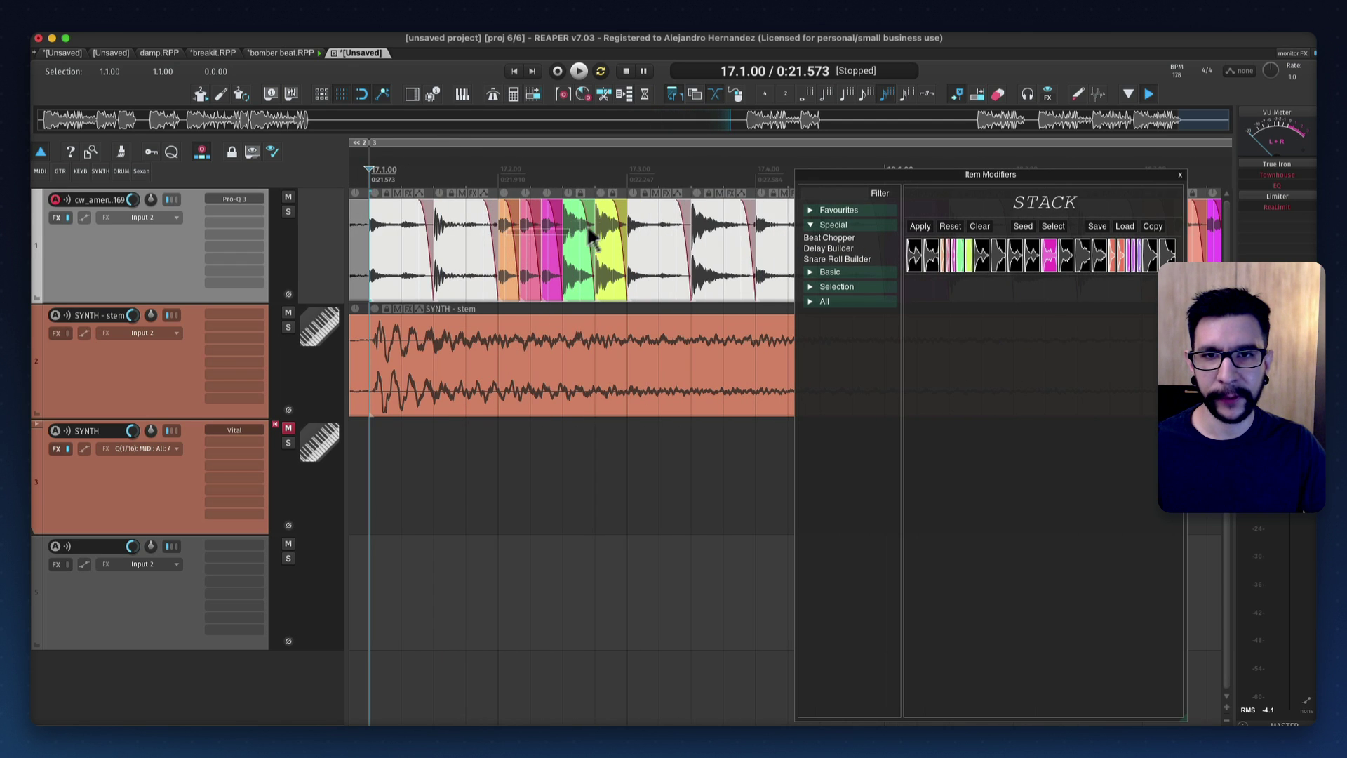
left_click_drag(600, 235, 581, 256)
scroll(582, 256, "down", 1)
left_click(516, 226)
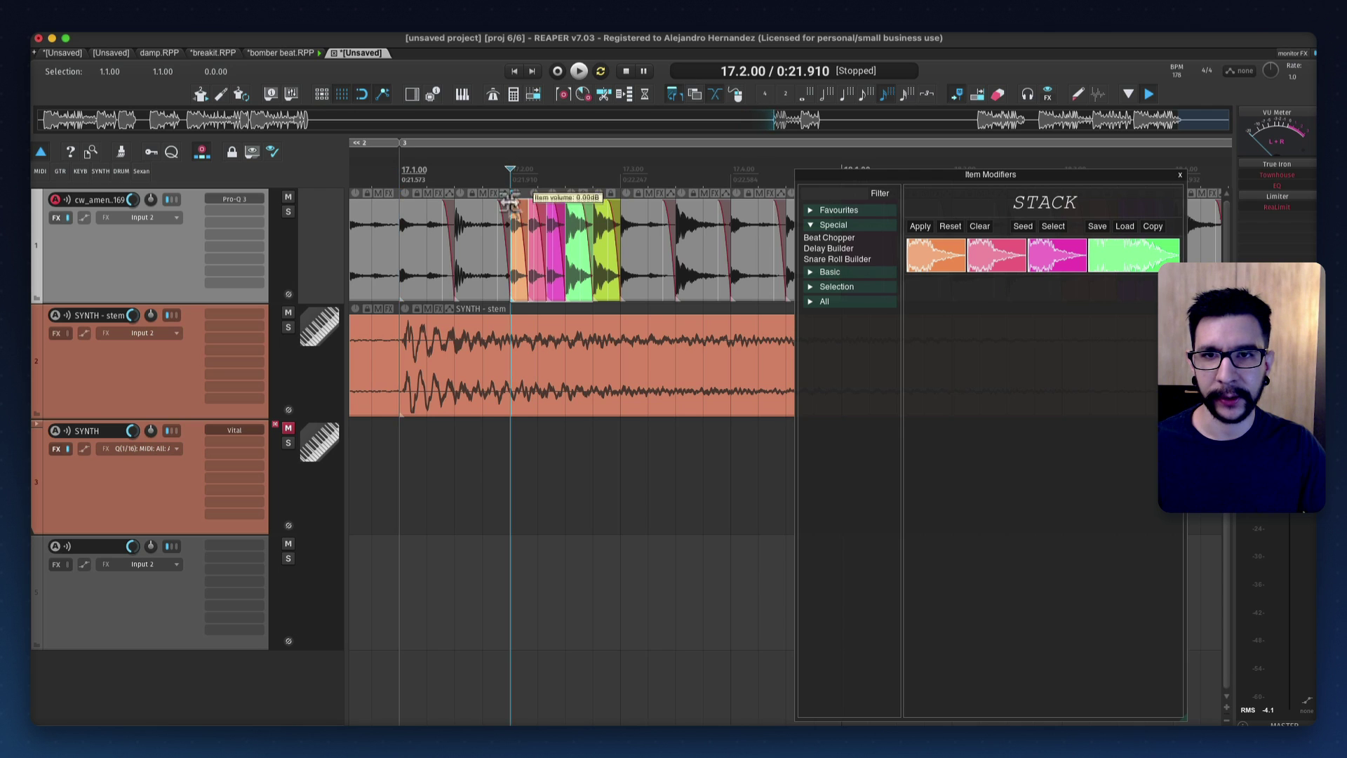
scroll(515, 226, "down", 2)
key("space")
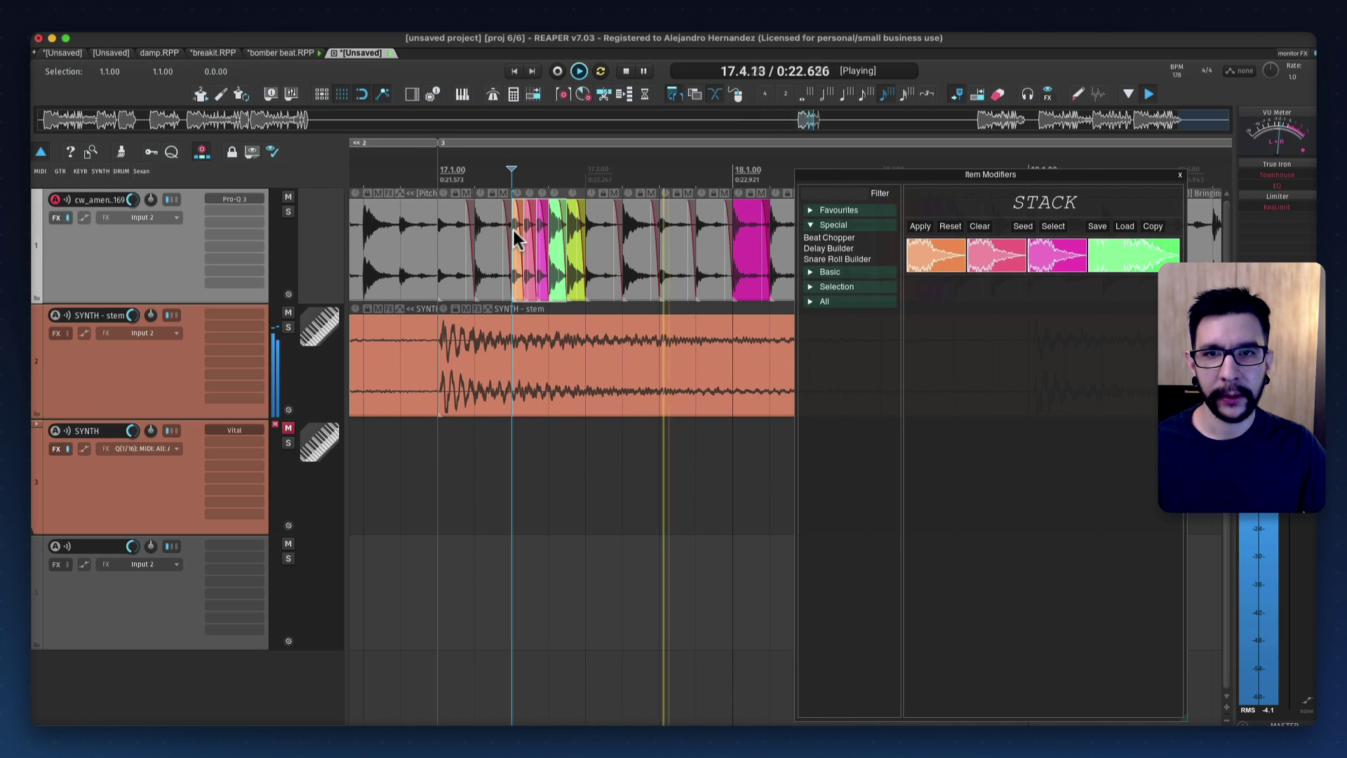
key("space")
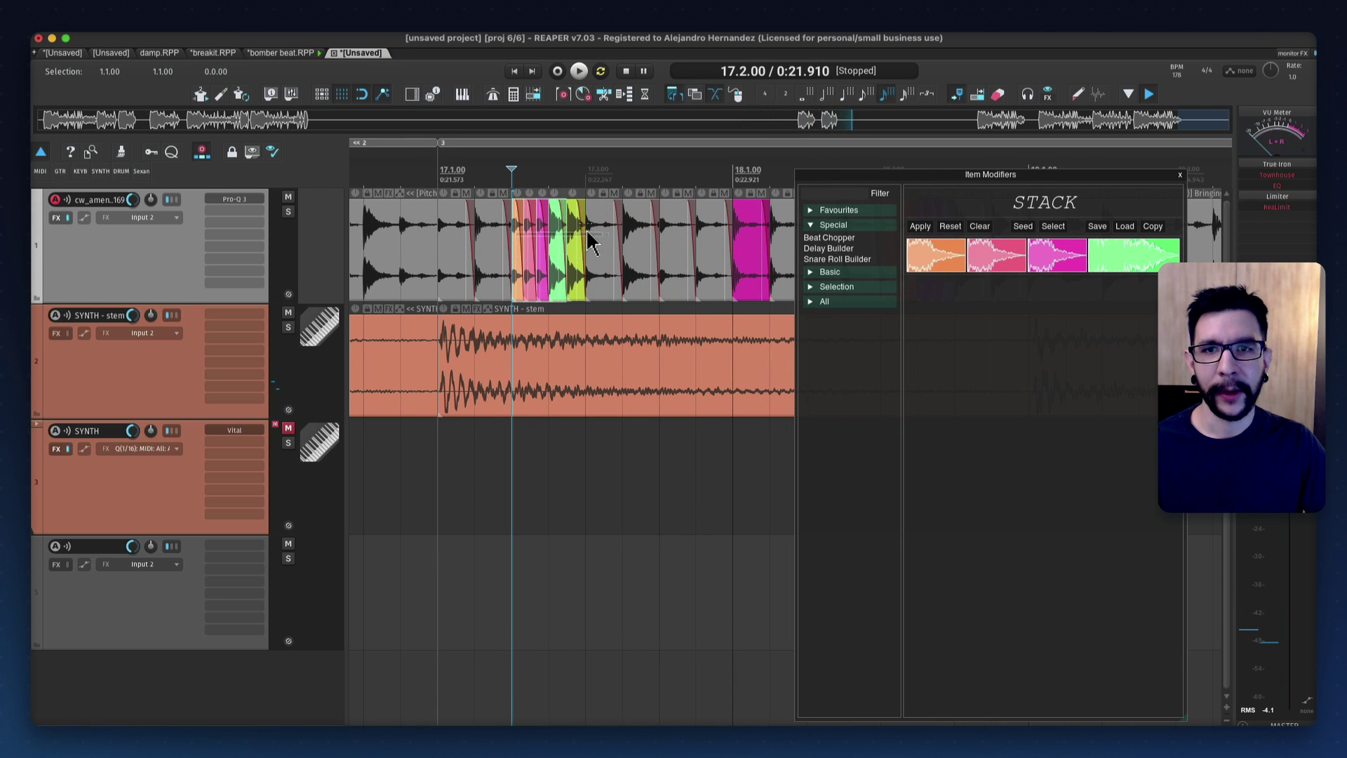
left_click_drag(574, 226, 583, 227)
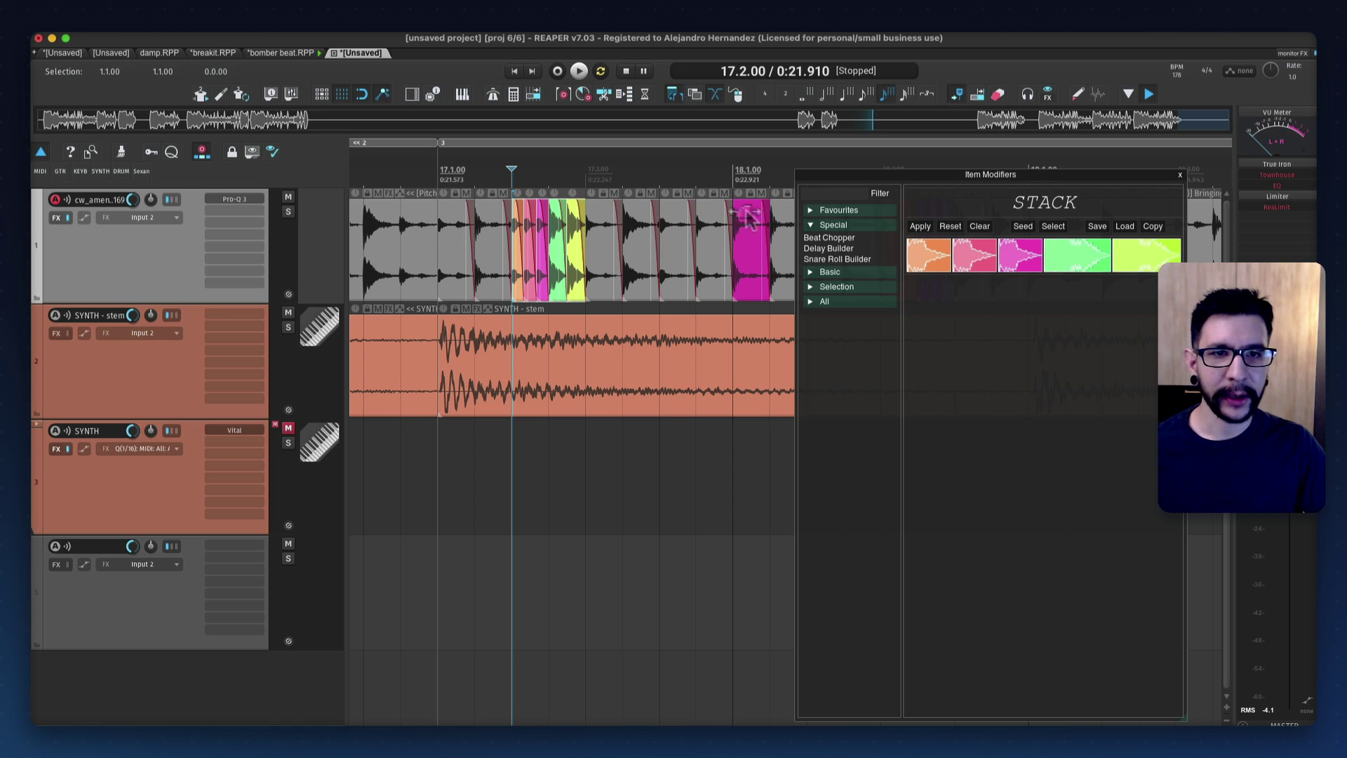
Add a Volume Ramp modifier to the selected chops with an offset of 2.250 dB, and play the break from 17.1.00
left_click(810, 272)
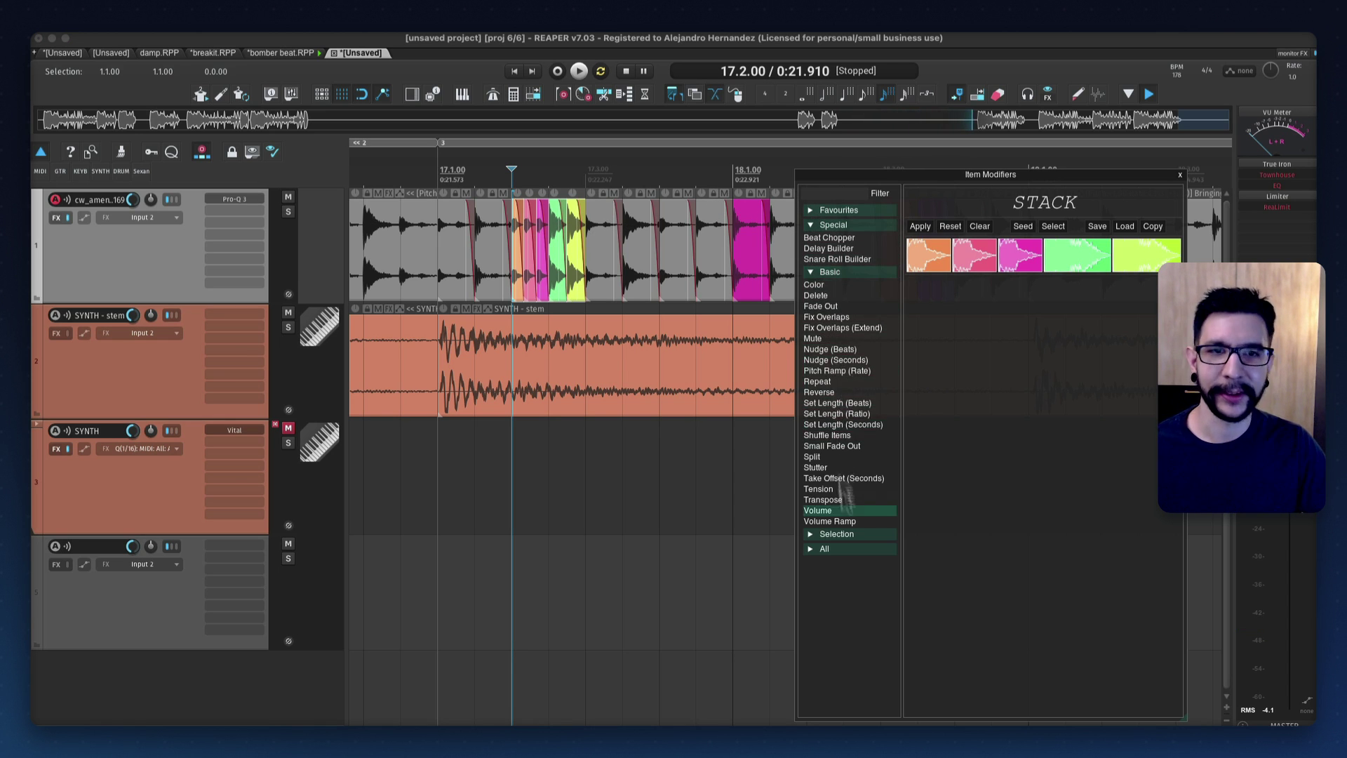
left_click(840, 521)
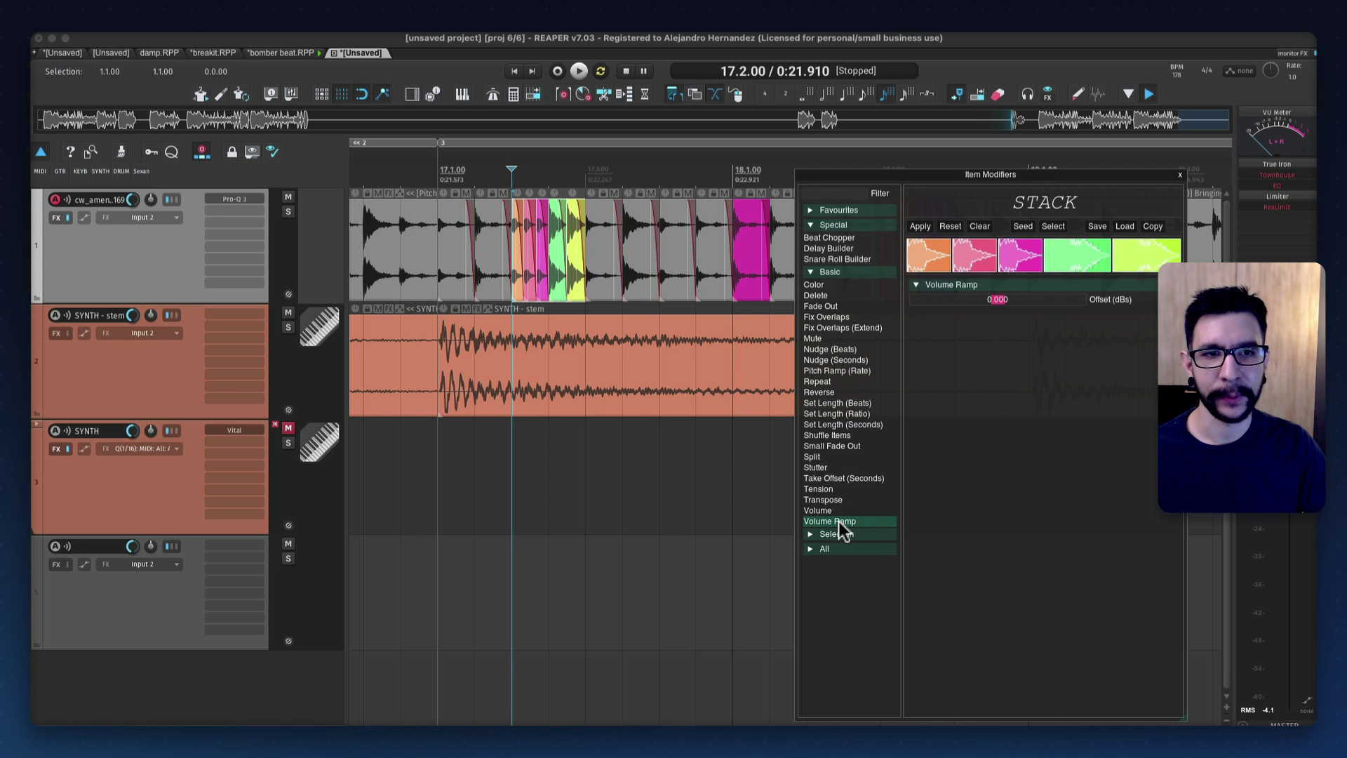
left_click_drag(975, 298, 1016, 300)
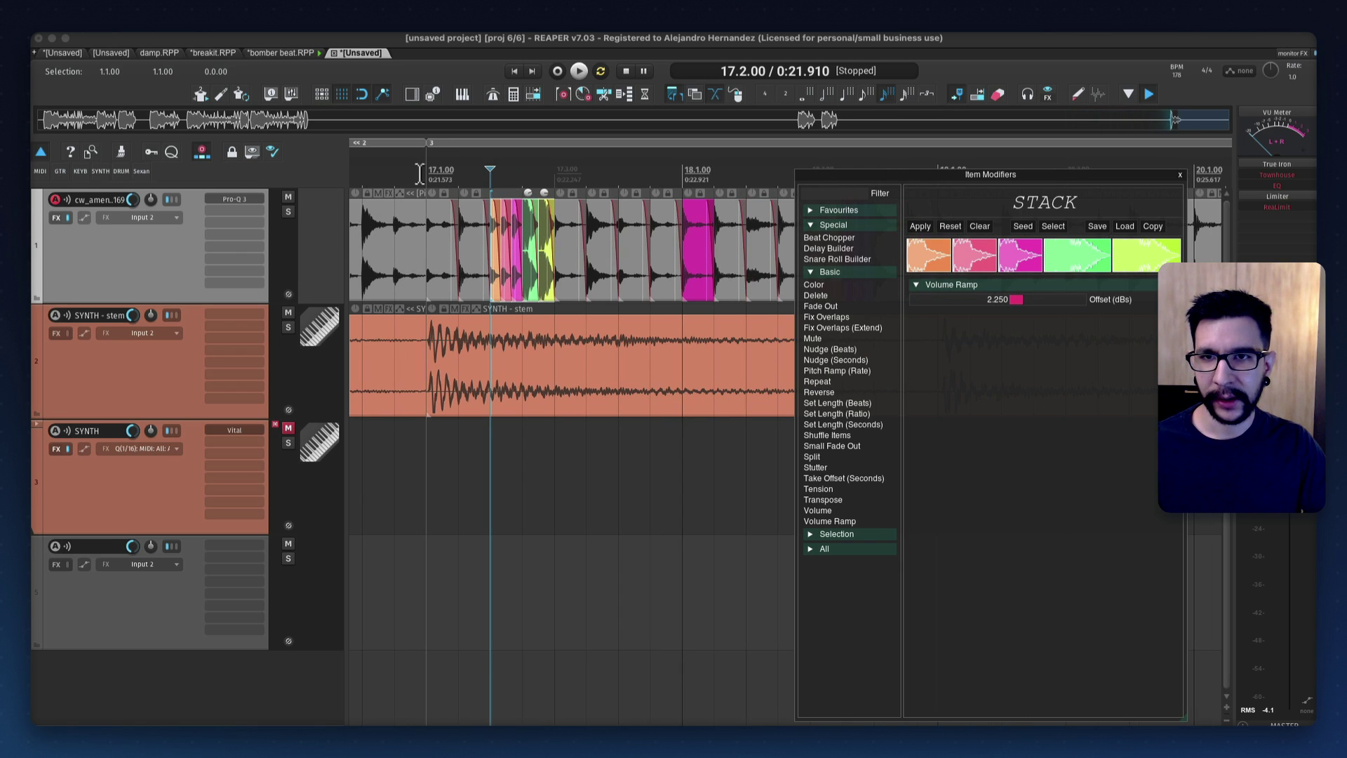
key("space")
key("space")
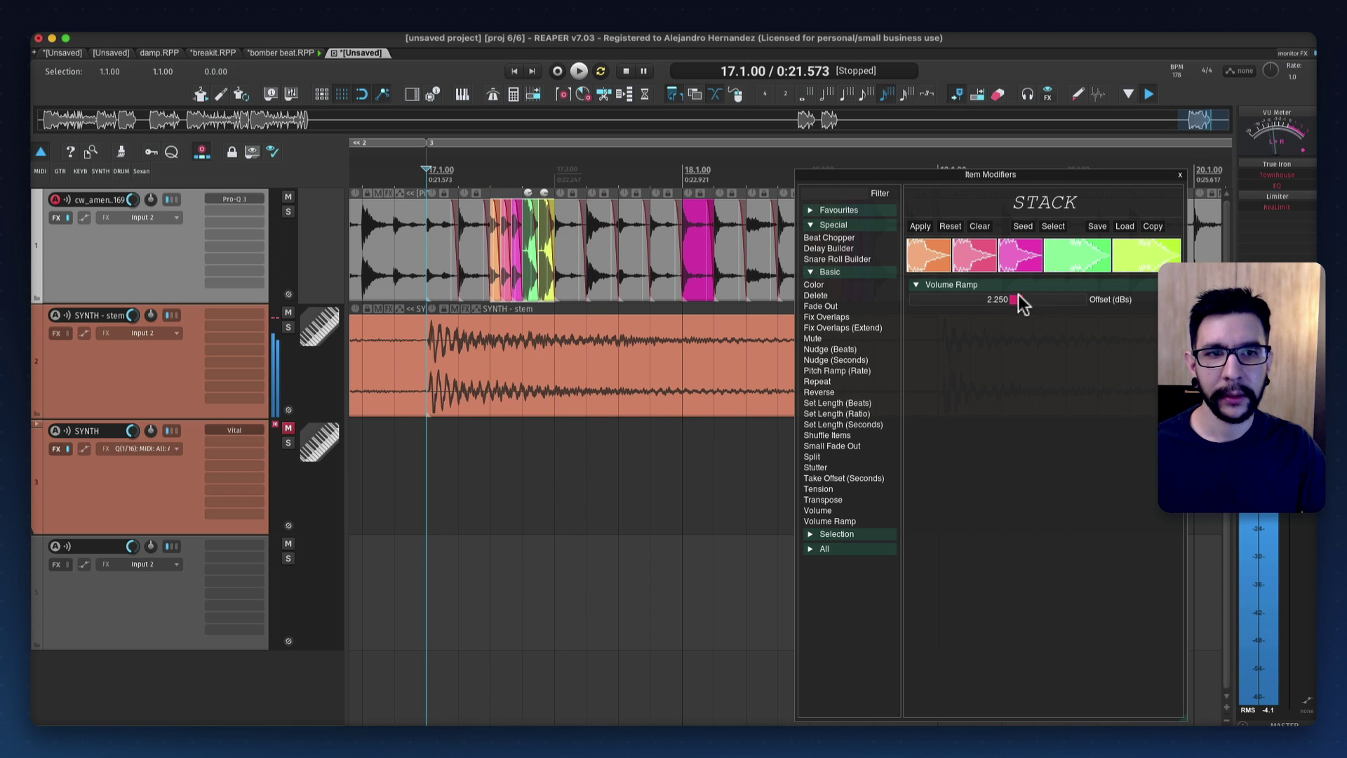
Set the Volume Ramp offset to -2.084 dB and play the break from 17.1.00
left_click_drag(1017, 296, 977, 301)
key("space")
key("space")
key("space")
key("space")
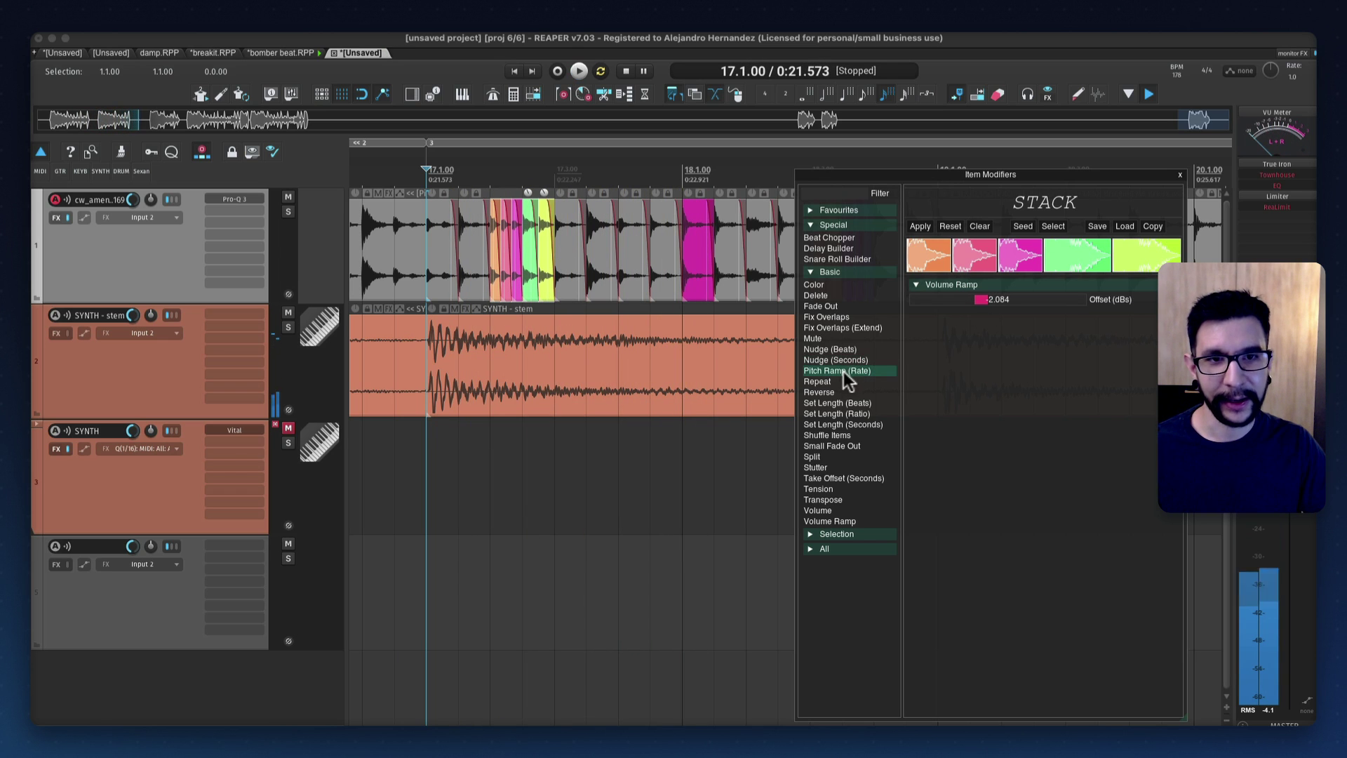
Add a Pitch Ramp (Rate) modifier with an offset of 4.400 to the stack and play the break
left_click(845, 372)
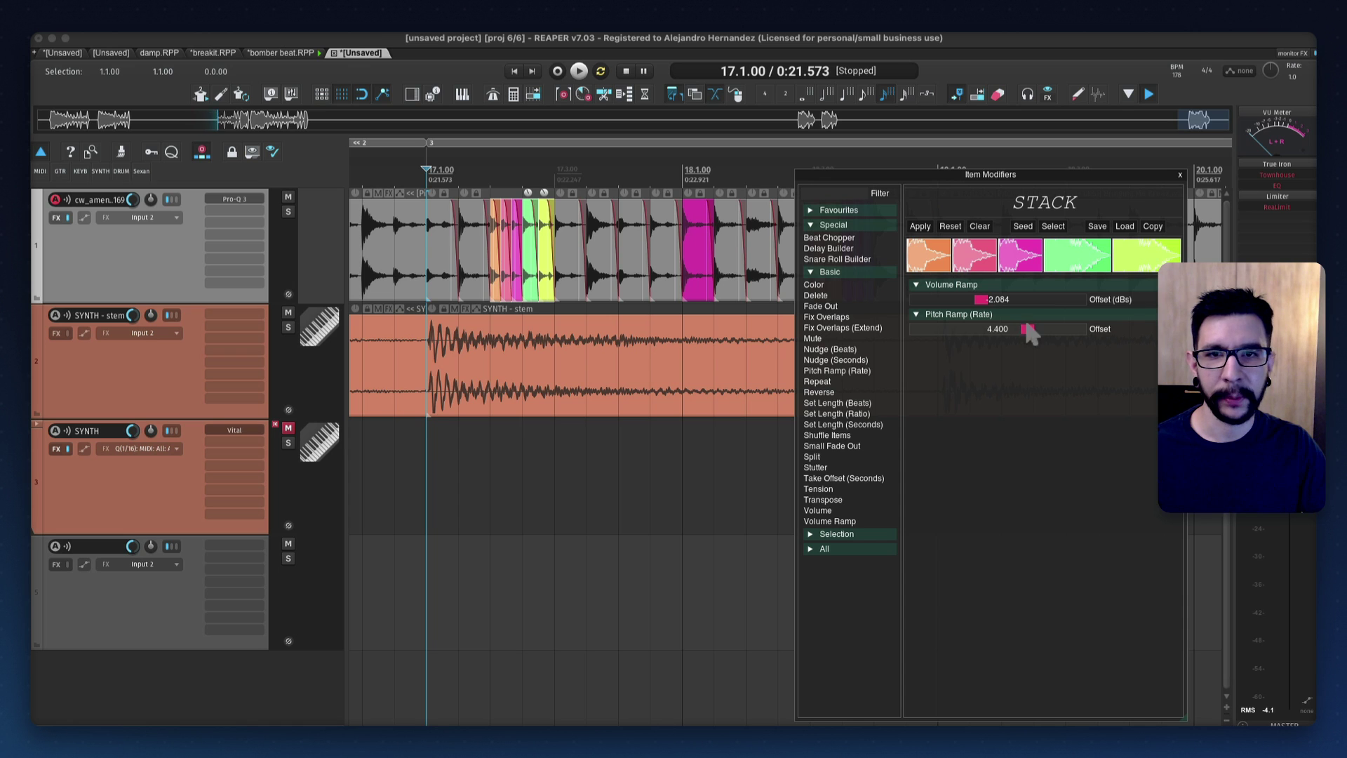
key("space")
key("space")
Audition the Pitch Ramp (Rate) offset at 2.400, set it to 1.900, and apply the modifier stack to the selected chops
left_click_drag(1028, 334, 1016, 336)
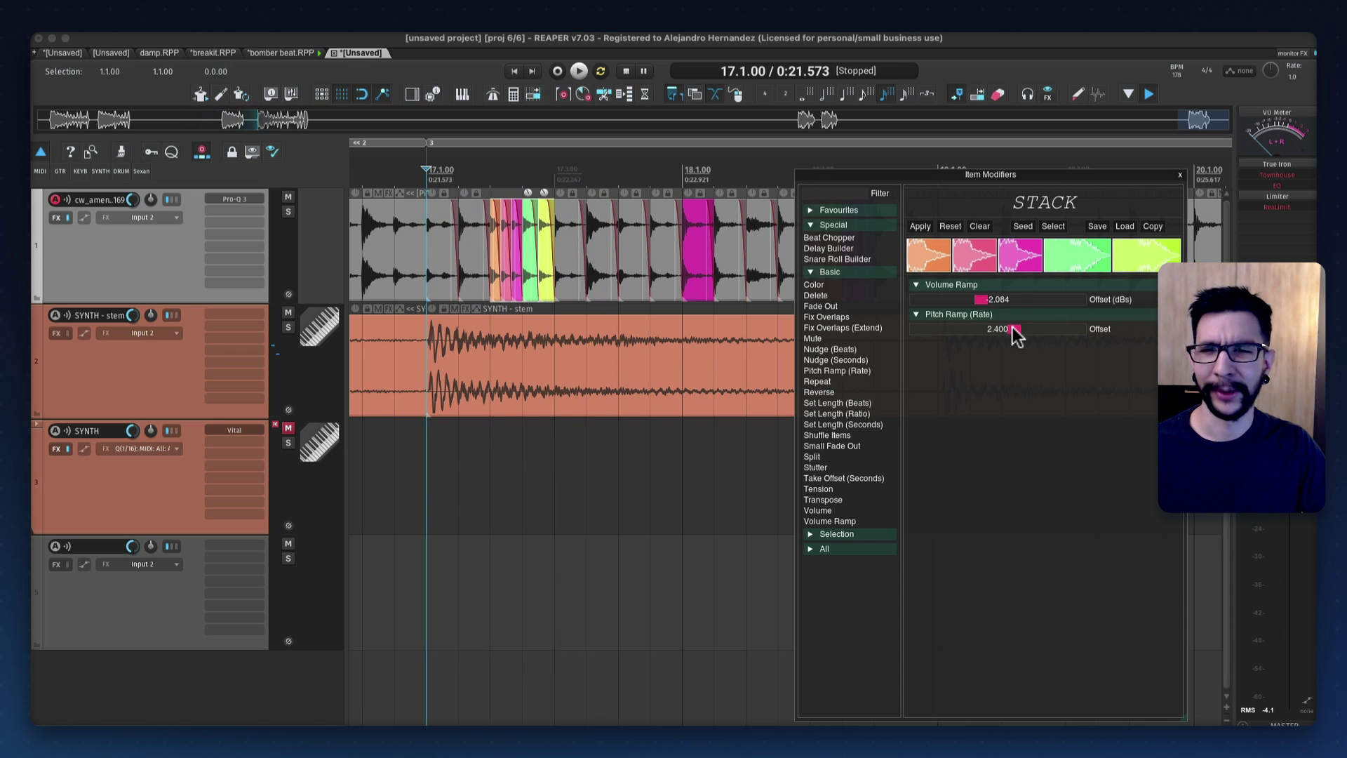
key("space")
key("space")
key("space")
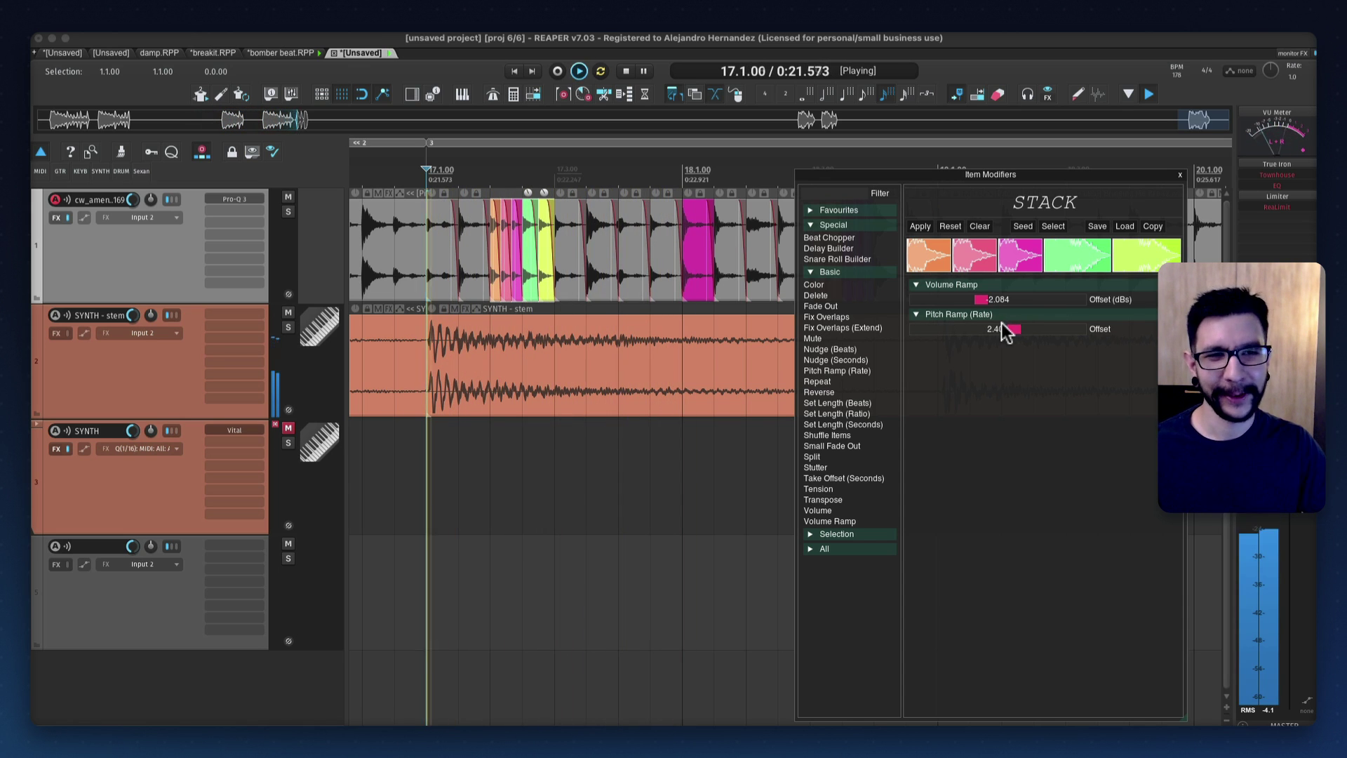
key("space")
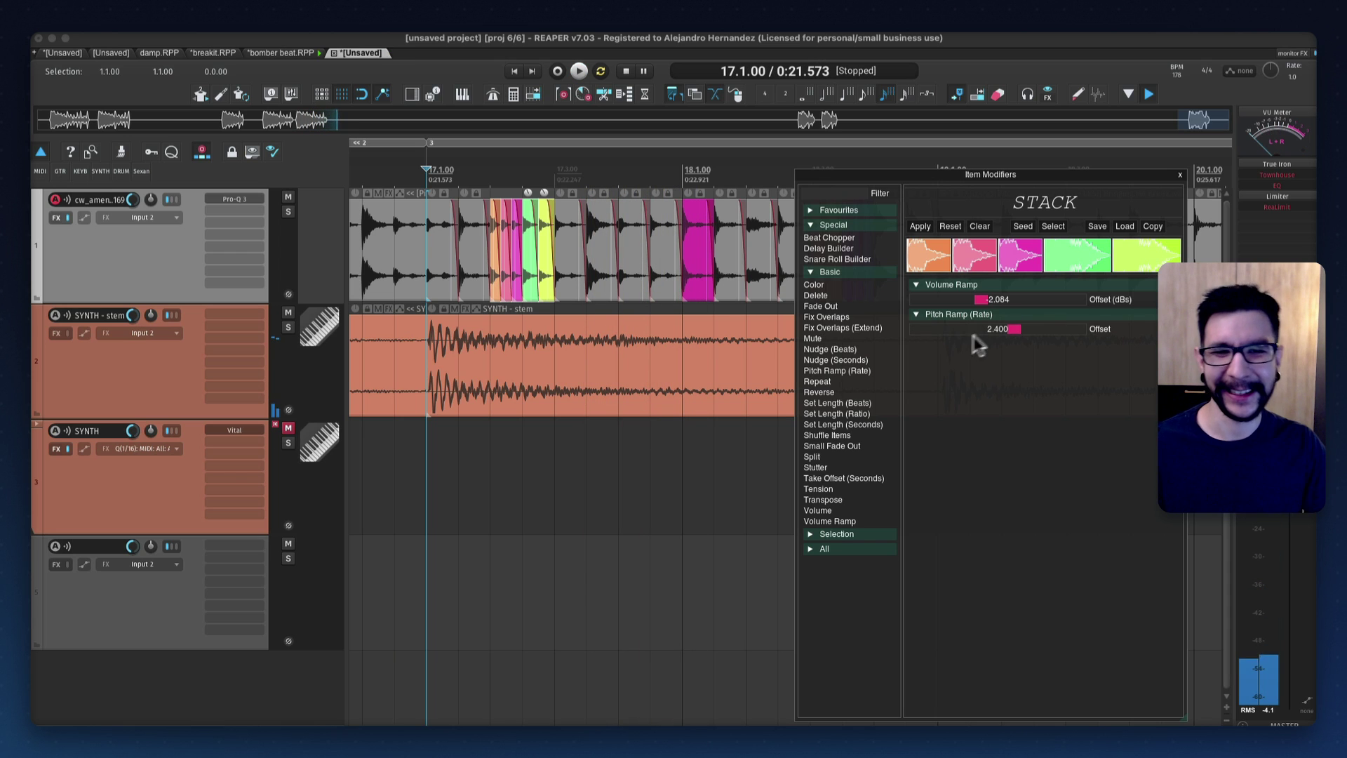
left_click_drag(1011, 334, 1004, 338)
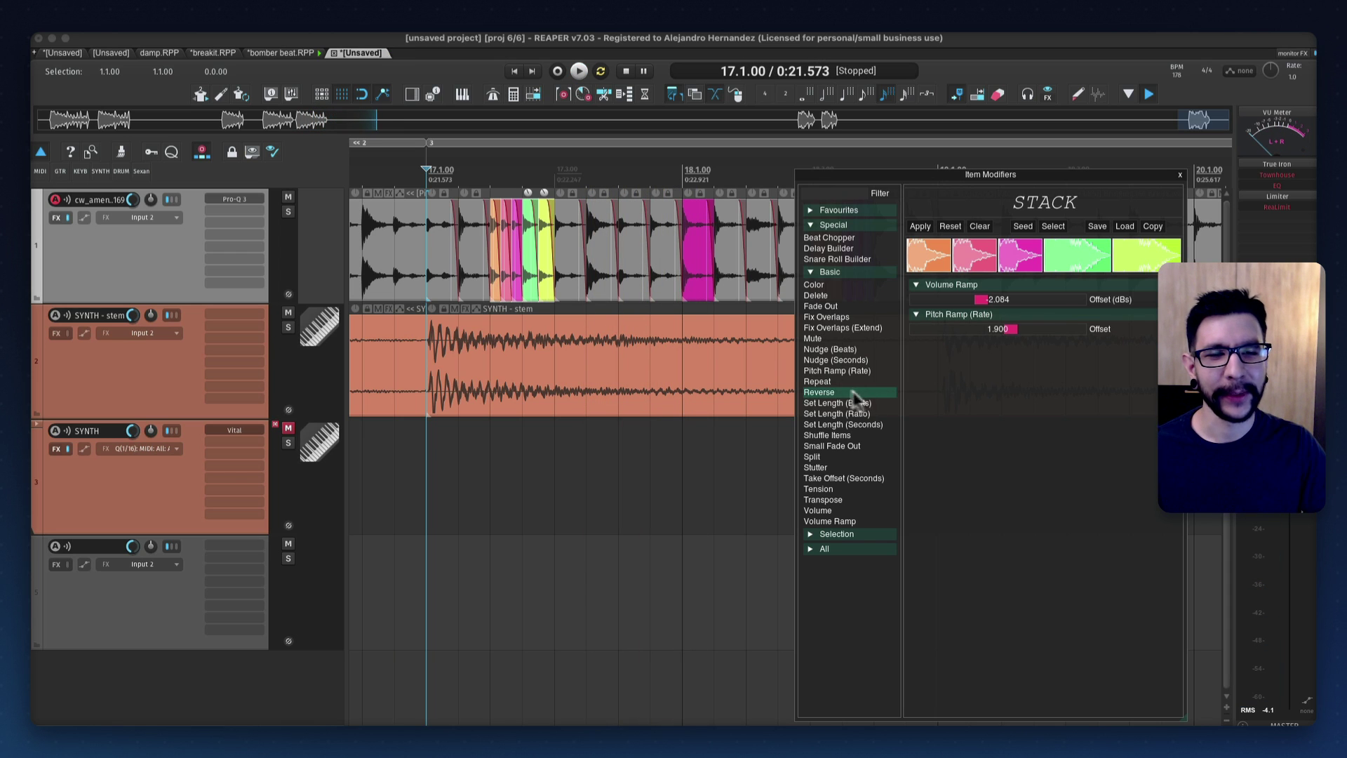
left_click(919, 227)
Select the five orange and purple chops before 19.1.00 and play the break from 18.2.50
scroll(565, 249, "right", 5)
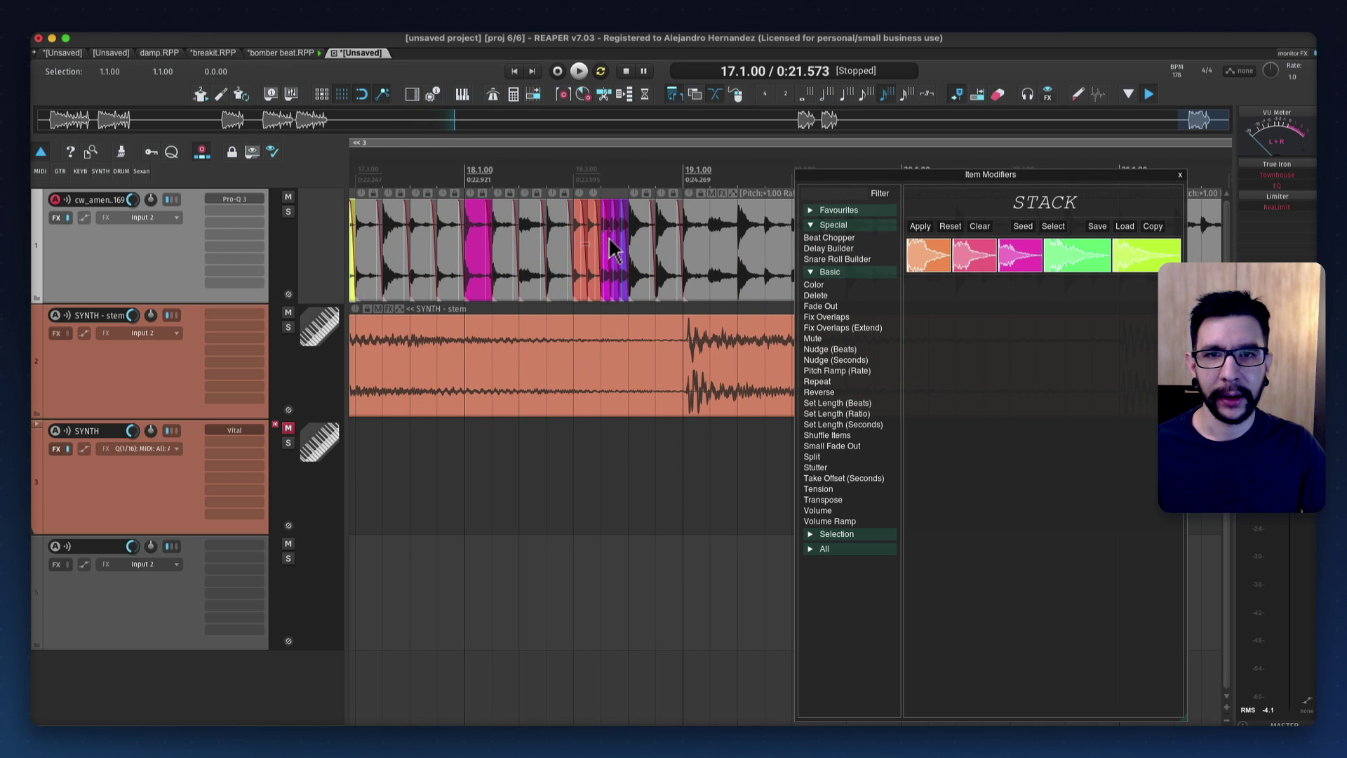
key("space")
scroll(605, 238, "down", 2)
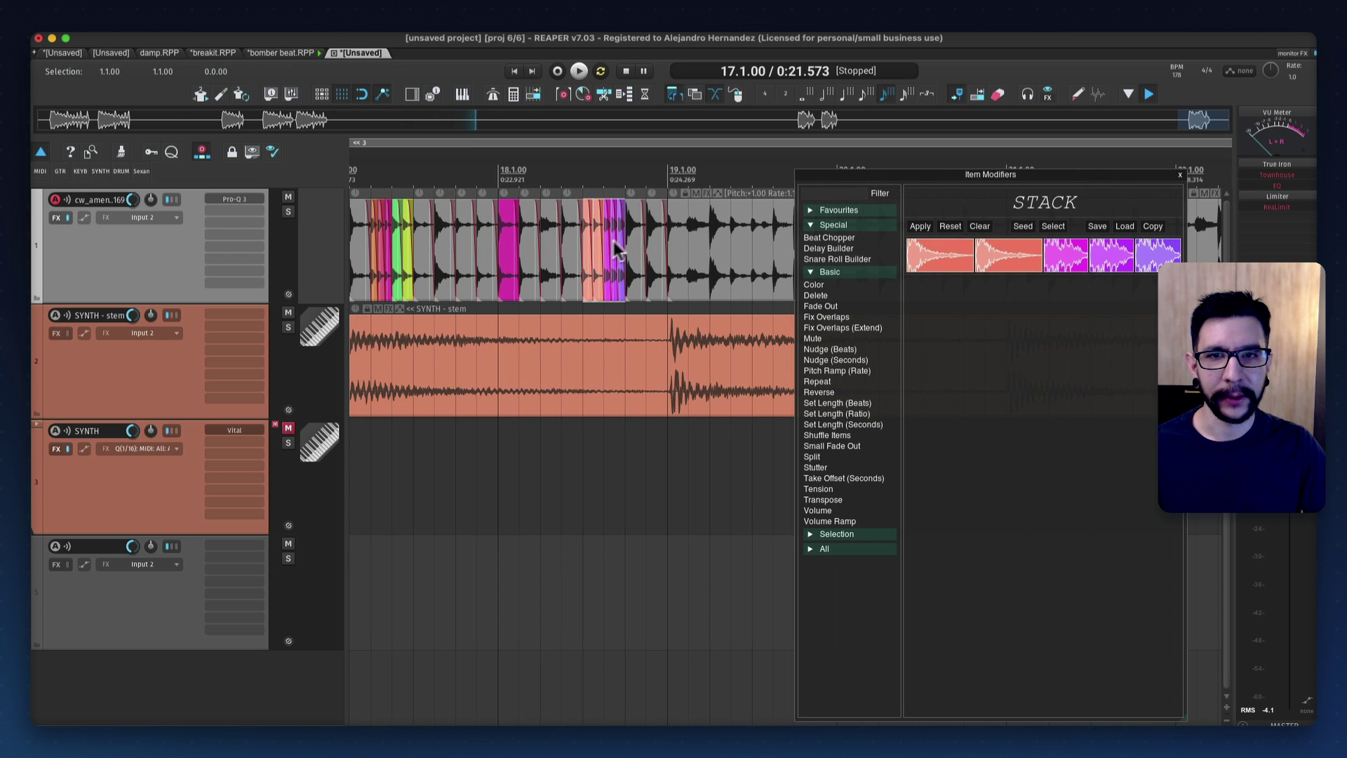
left_click(560, 169)
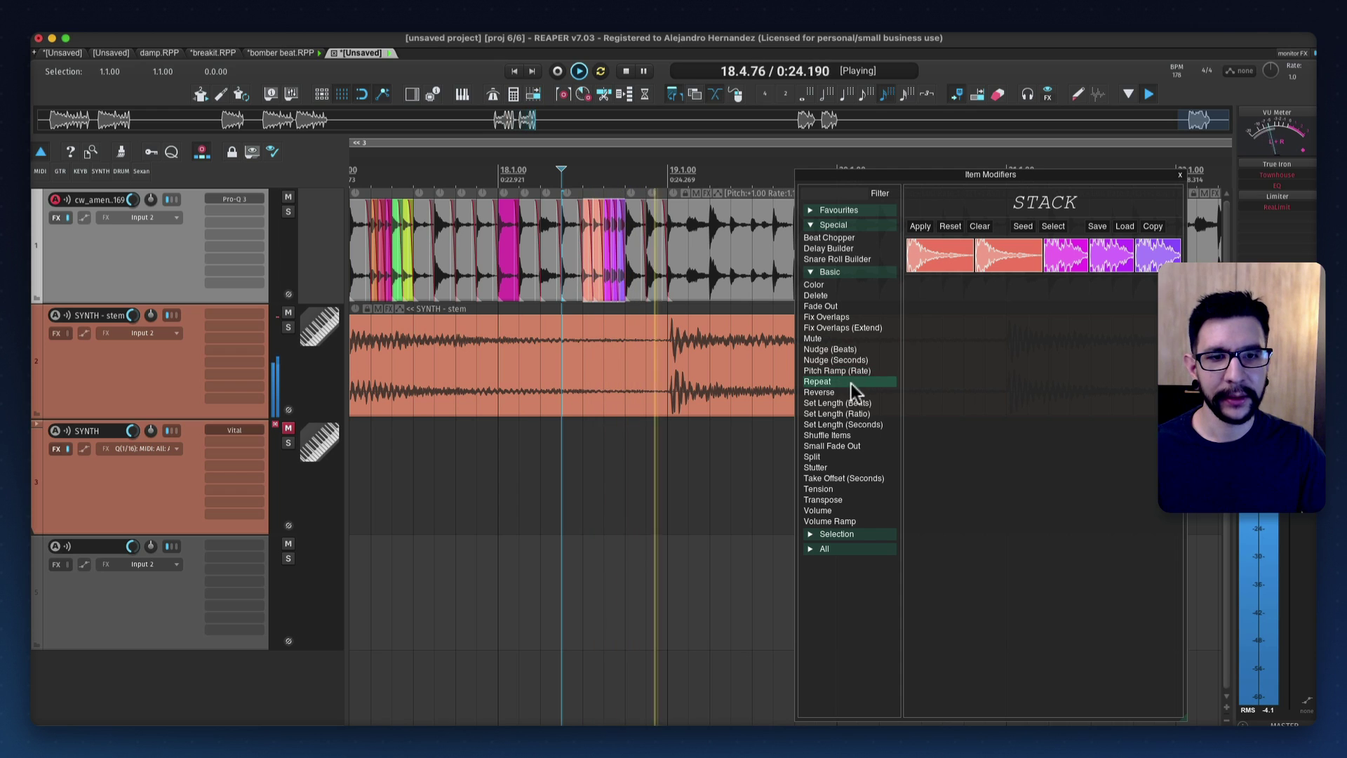
key("space")
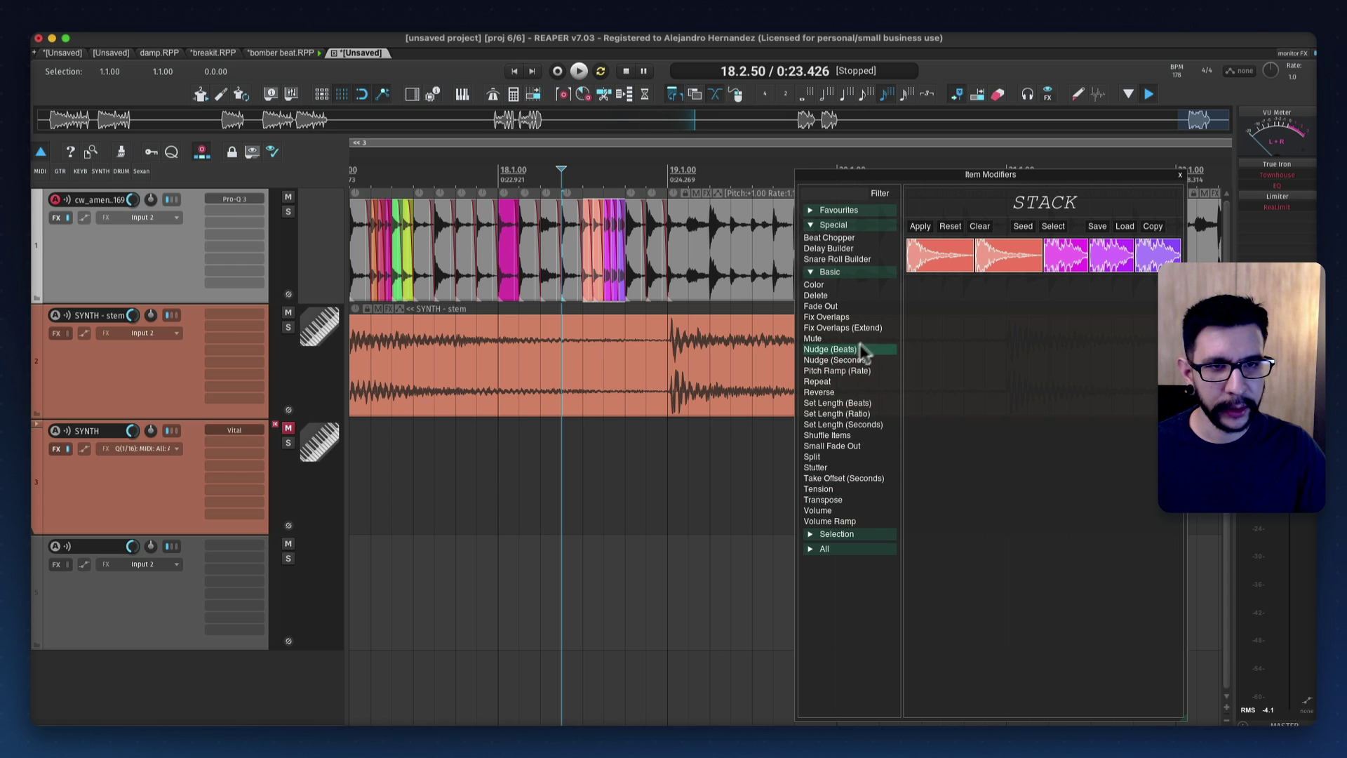
Add a Pitch Ramp (Rate) modifier to the selected chops, try an offset of -2.700, then set it to -3.000 while playing the break
left_click(837, 370)
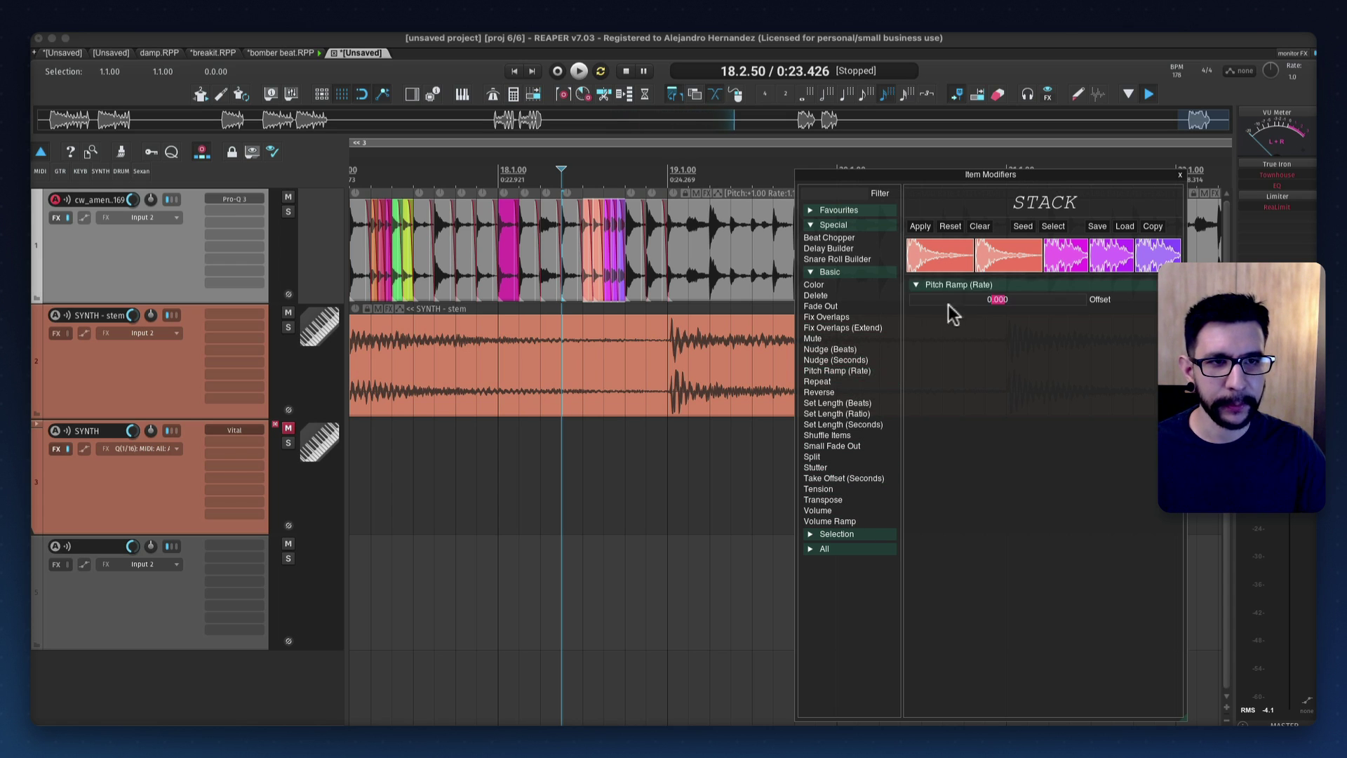
key("space")
mouse_move(999, 303)
left_mouse_down()
mouse_move(1023, 306)
mouse_move(977, 301)
left_mouse_up()
key("space")
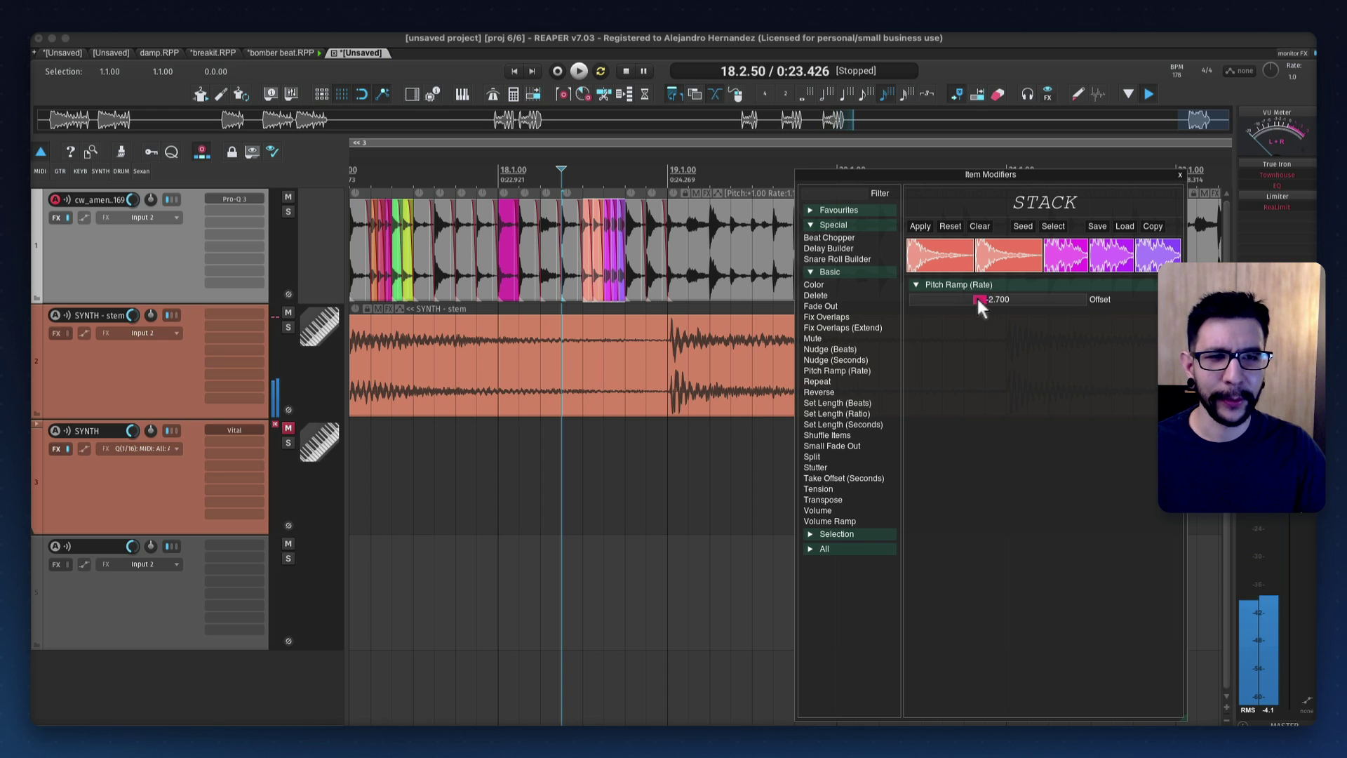
key("space")
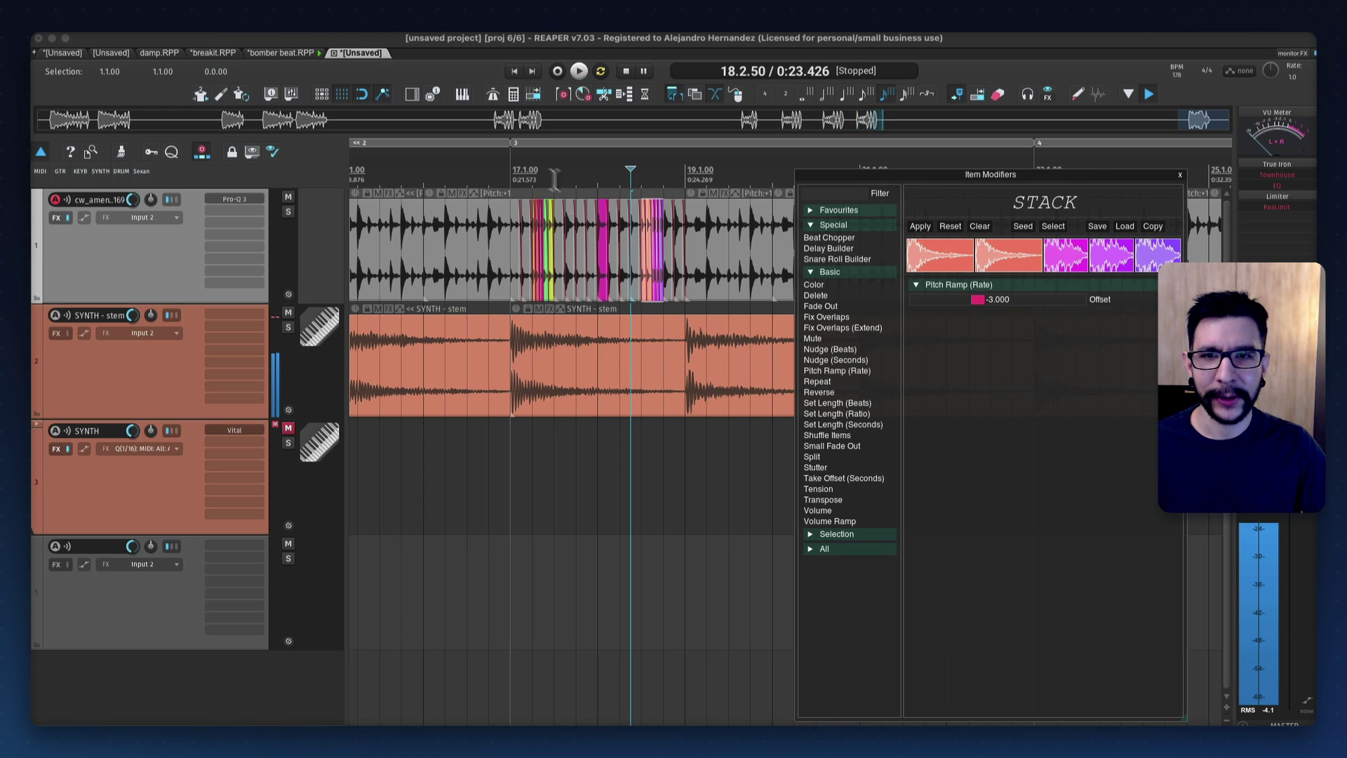
Play the whole chopped break from 17.1.00 and set the Pitch Ramp (Rate) offset to -2.900
left_click(510, 171)
key("space")
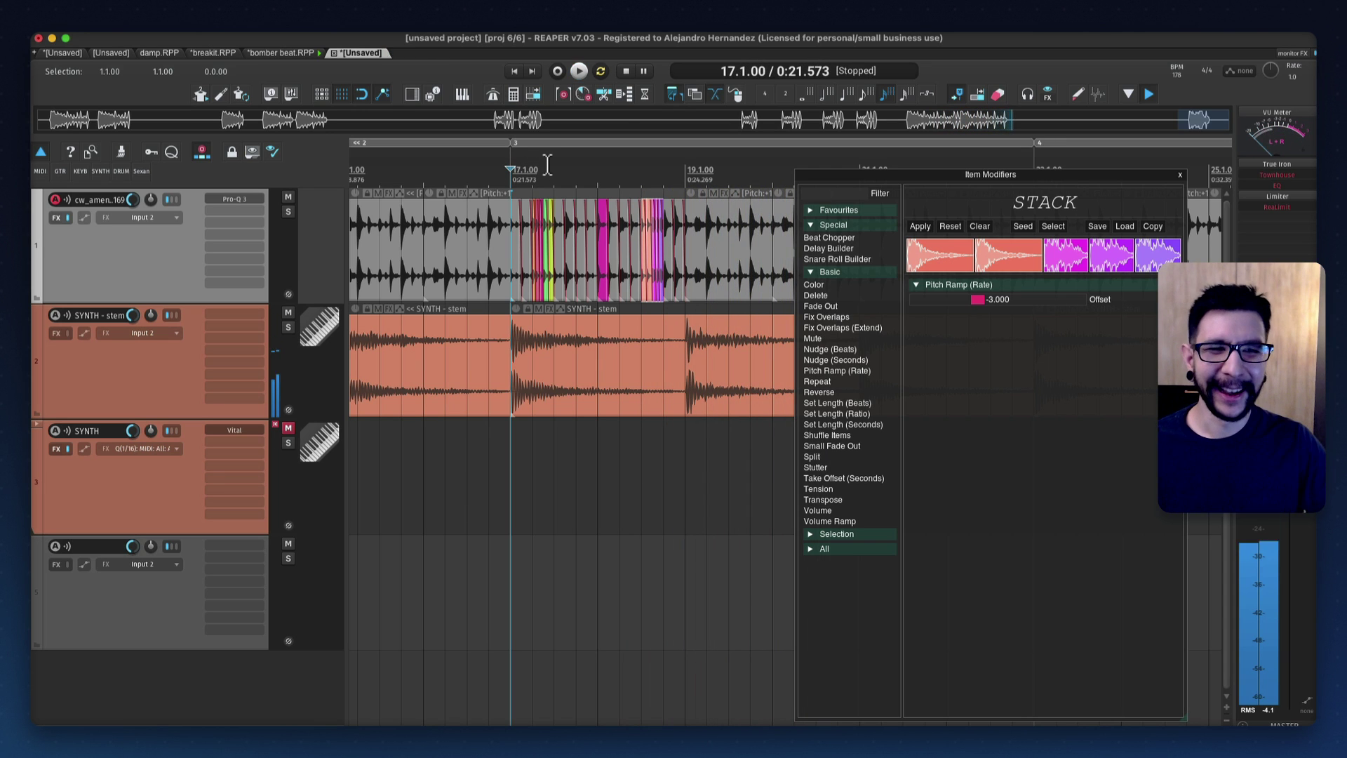
left_click_drag(980, 294, 916, 281)
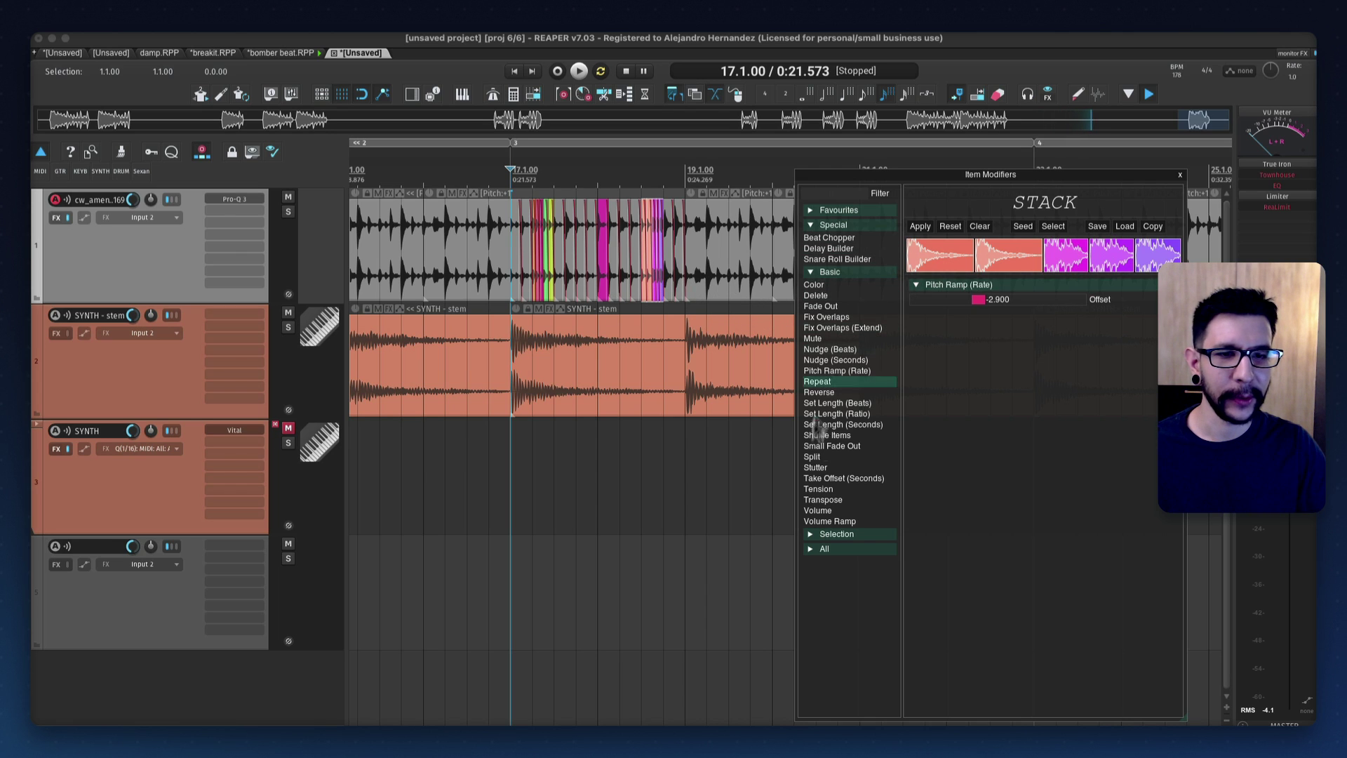
Apply the Pitch Ramp stack, glue all chops between 17.1.00 and 19.1.00 into one item, and play it back
left_click(926, 229)
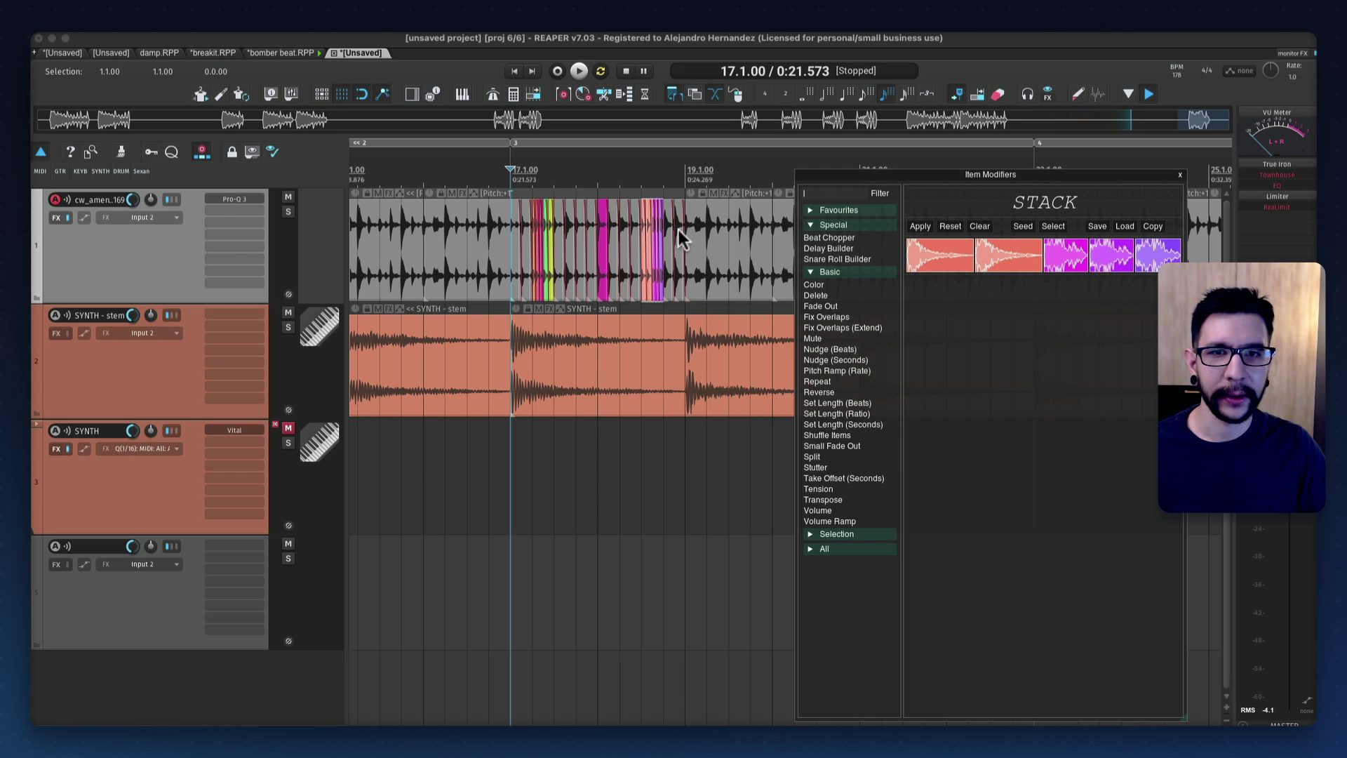
left_click_drag(676, 245, 516, 243)
key("super+shift+g")
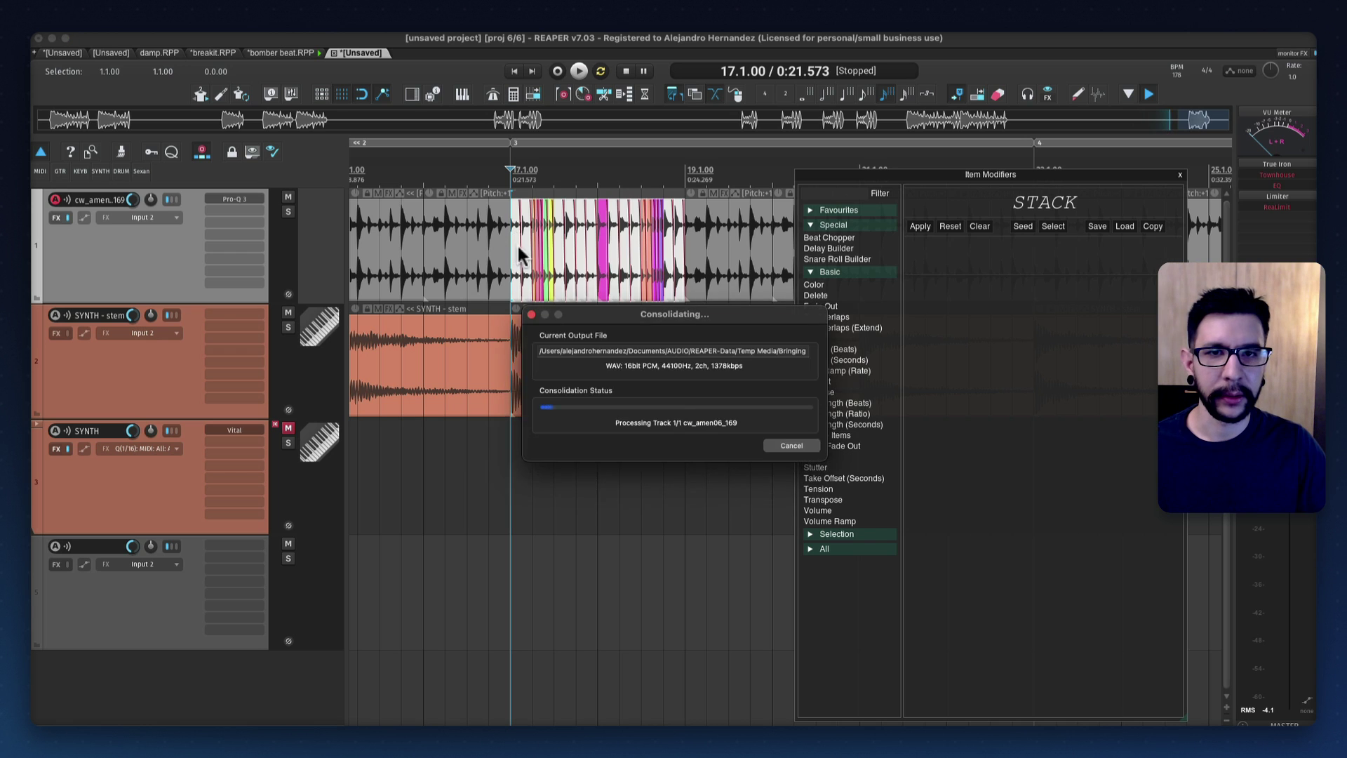
key("space")
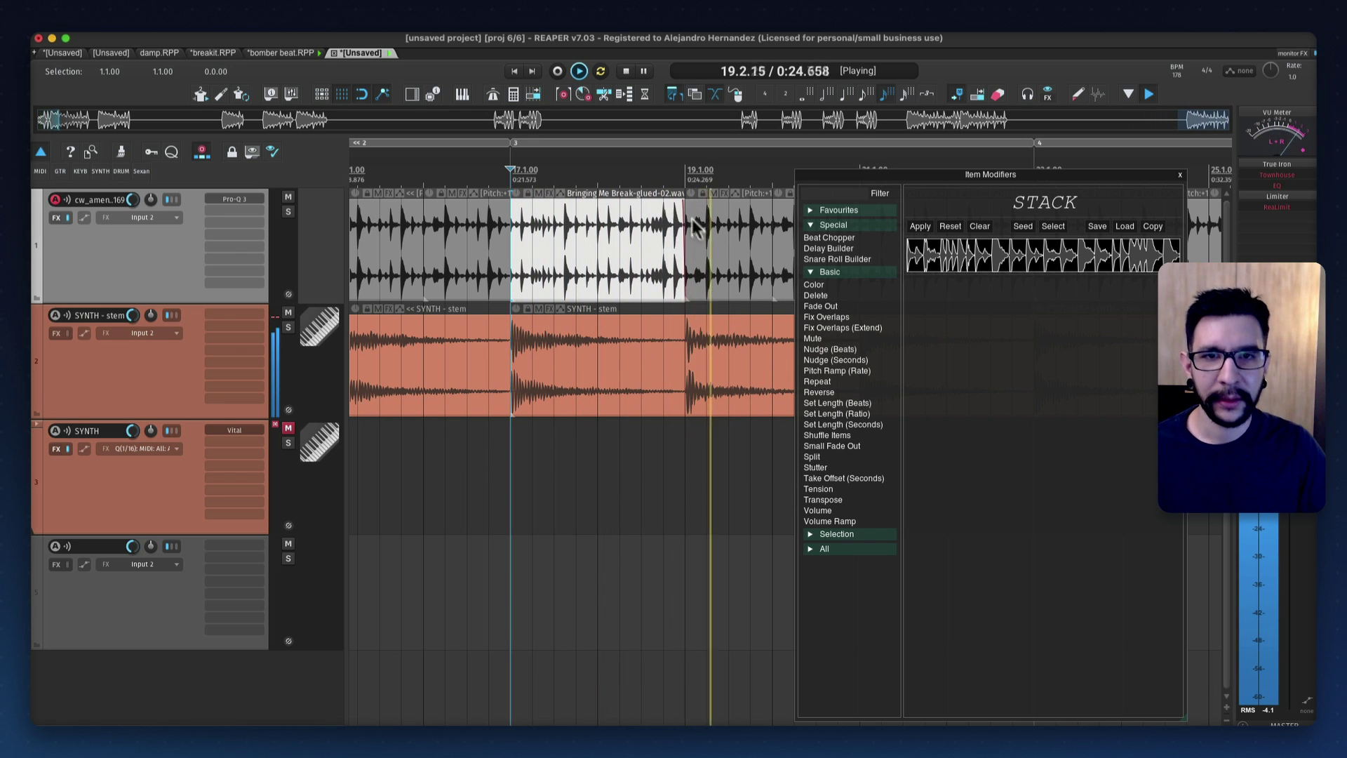
scroll(721, 238, "down", 3)
left_click_drag(692, 230, 602, 229)
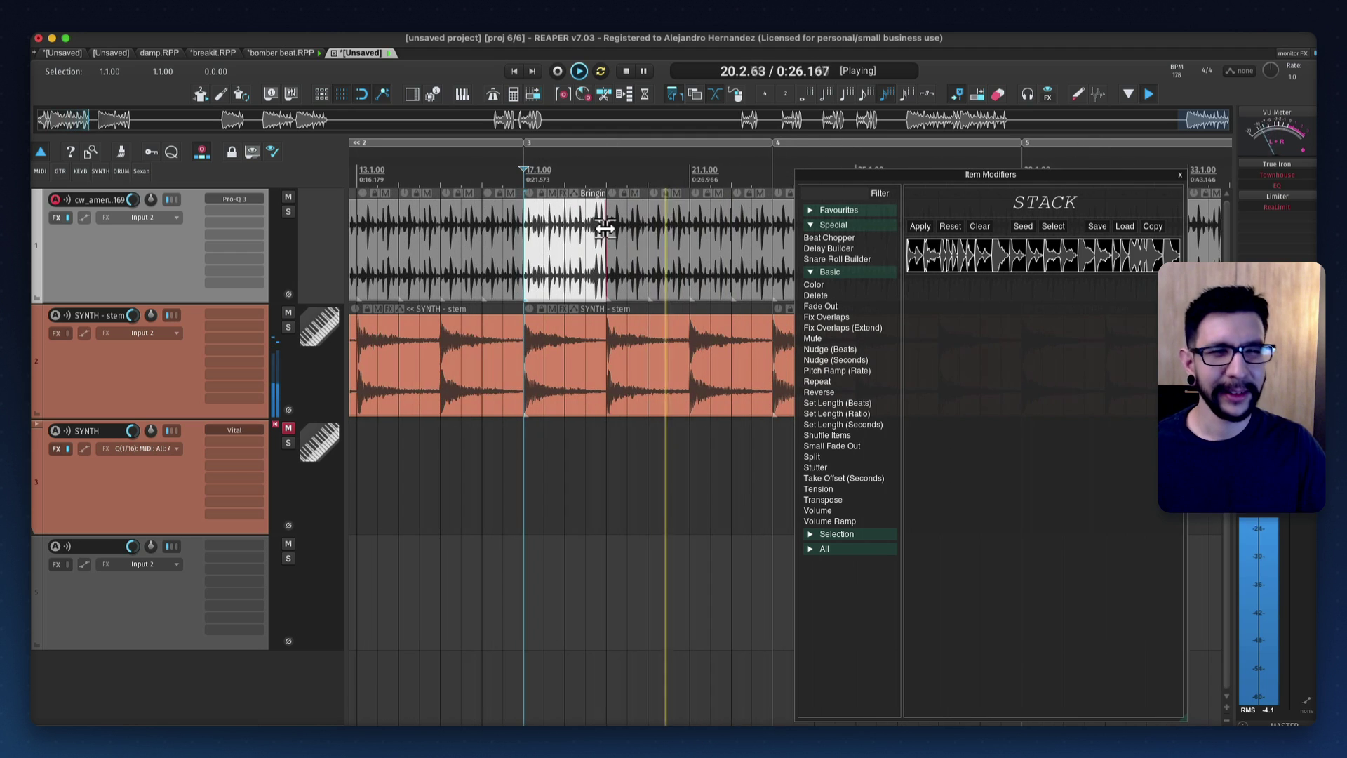
key("space")
Close the Item Modifiers window, reopen it to show where its script is launched, and close it again
left_click(683, 238)
left_click_drag(684, 245, 629, 237)
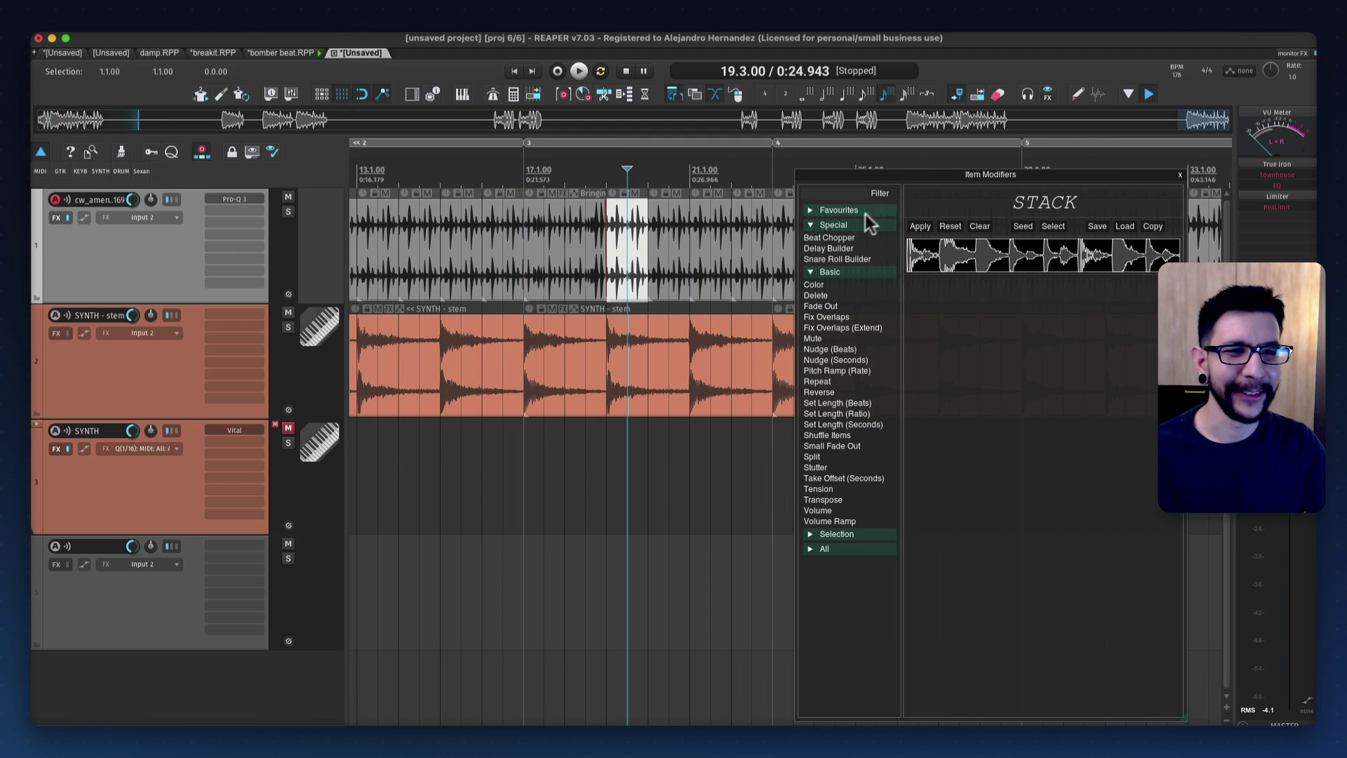
left_click(1180, 175)
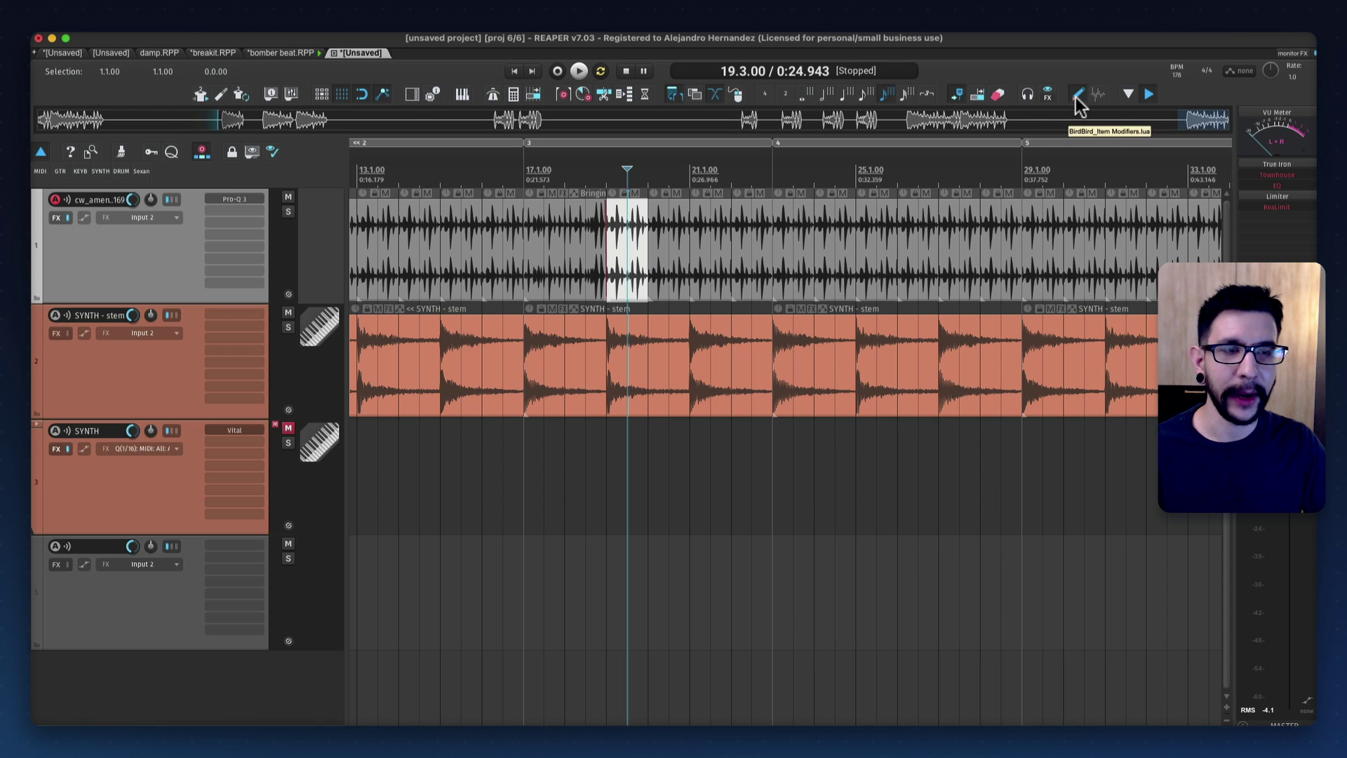
left_click(1077, 97)
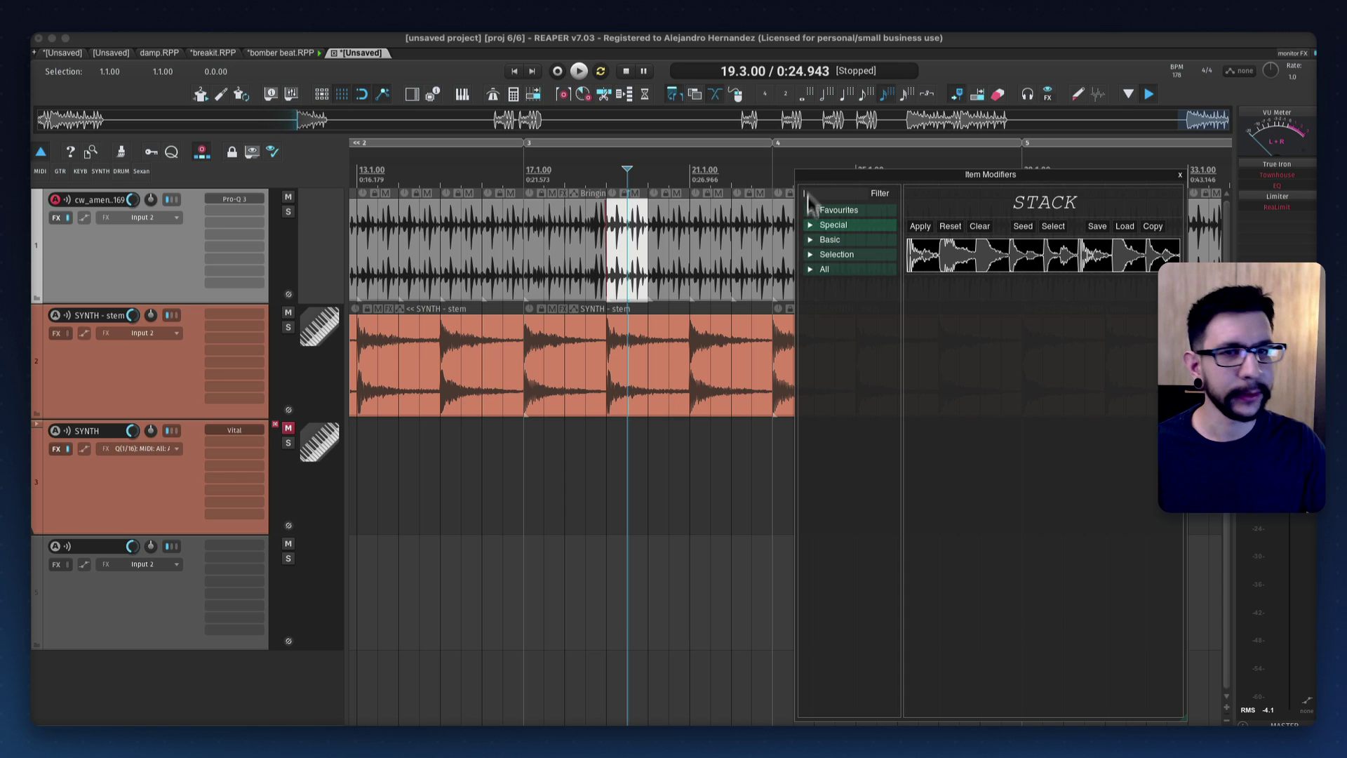
left_click(1179, 175)
left_click(669, 245)
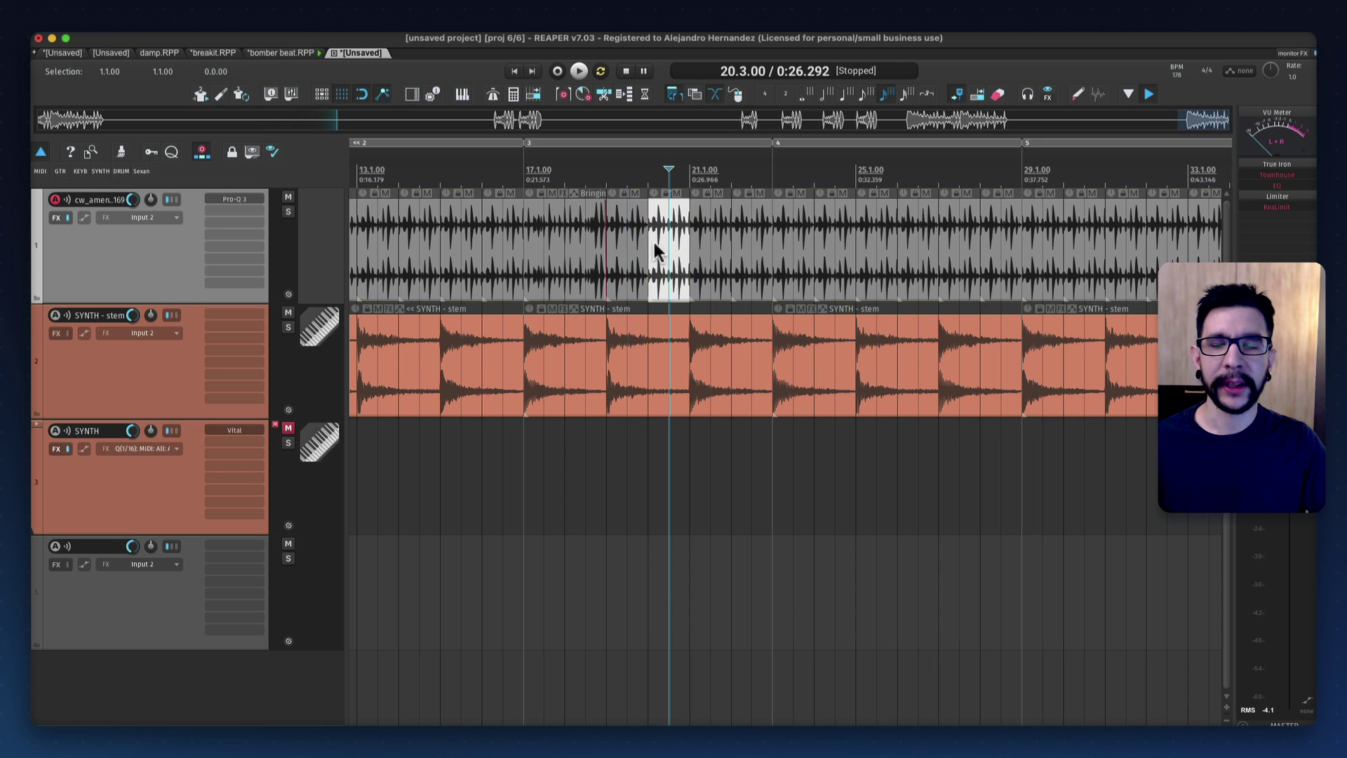
Split the break item that starts at 13.1.00 at 13.2.00 and 13.1.50
scroll(866, 264, "down", 3)
scroll(673, 239, "up", 5)
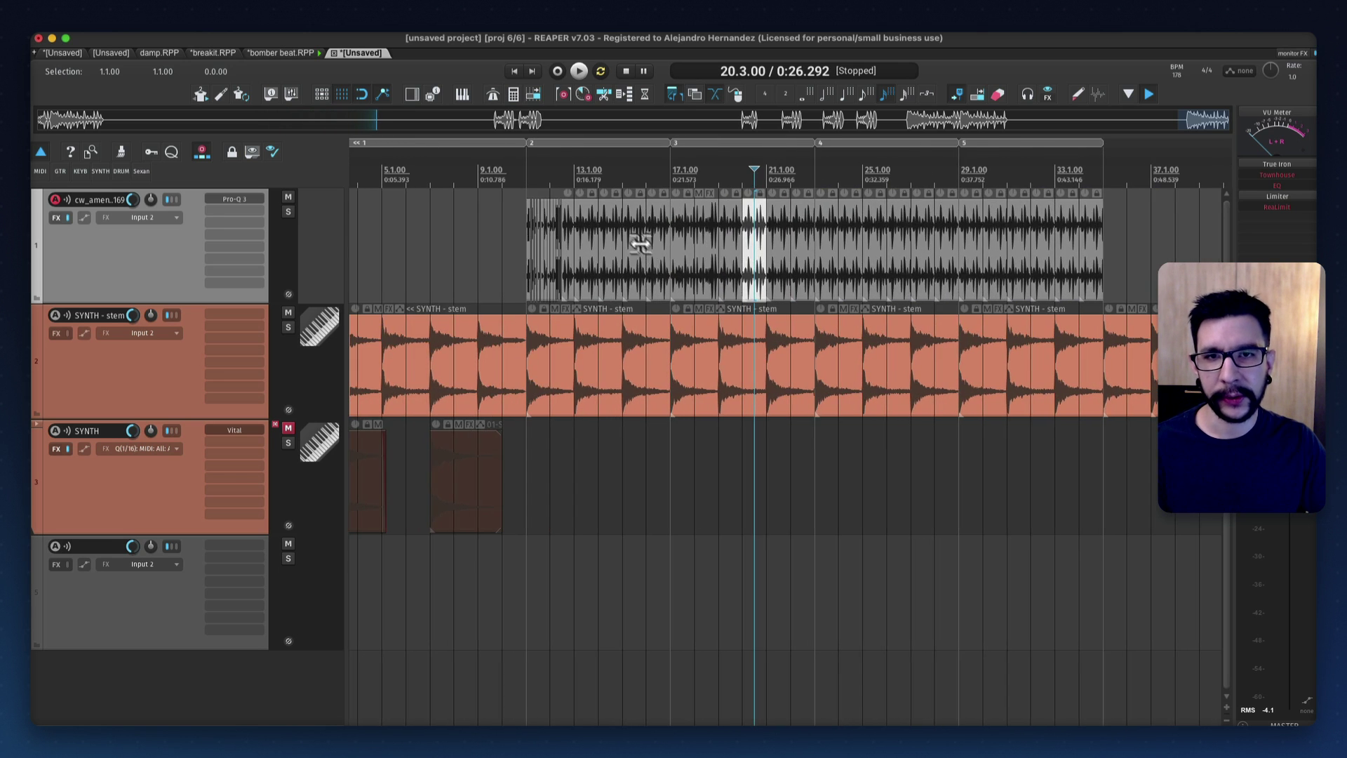
left_click(695, 238)
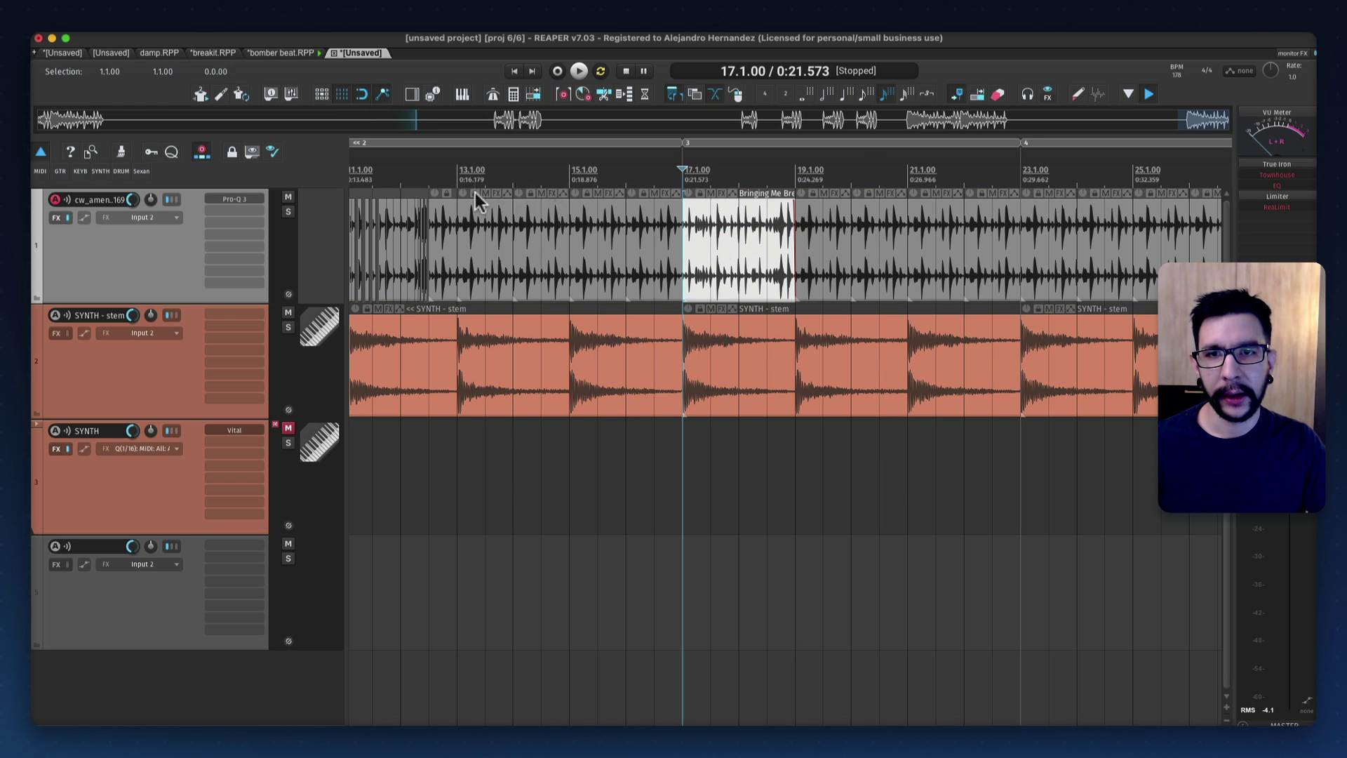
scroll(625, 234, "left", 5)
left_click(692, 233)
left_click(738, 239)
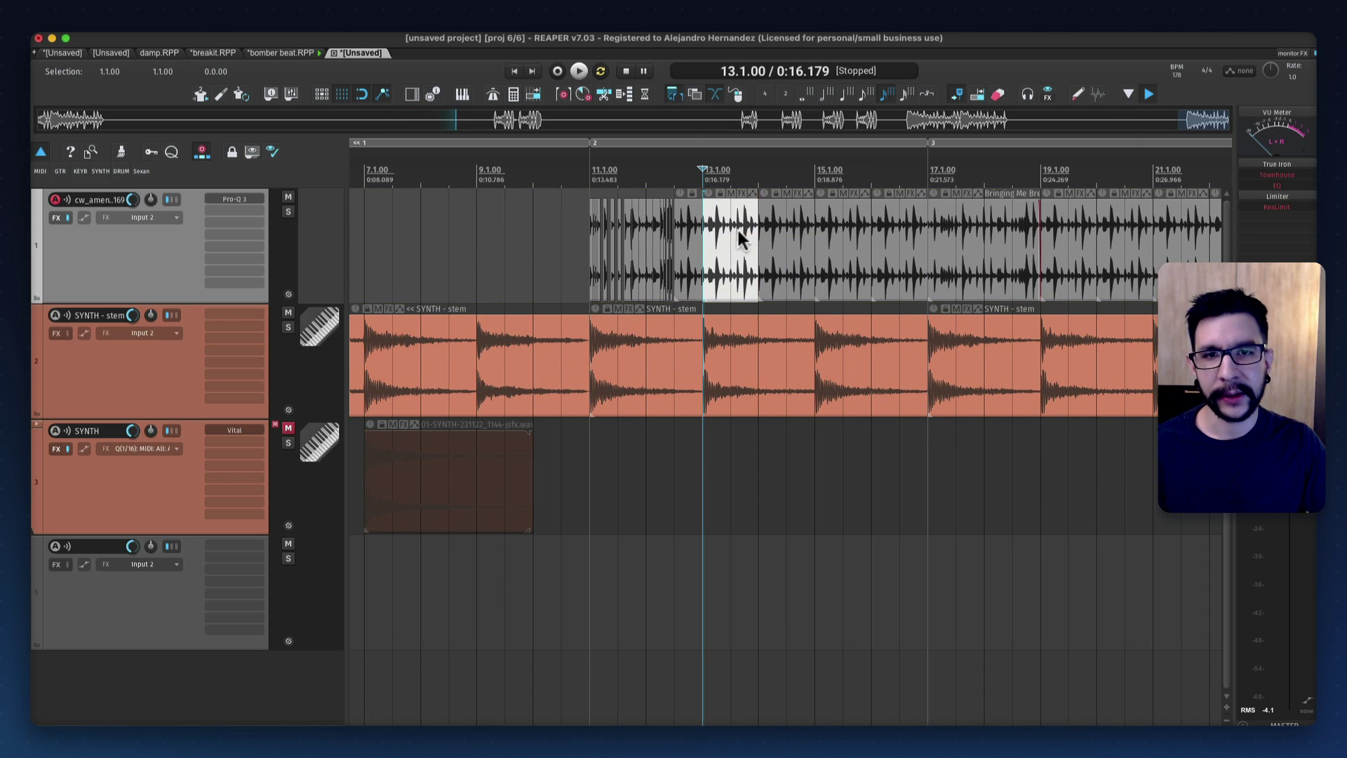
scroll(738, 239, "up", 3)
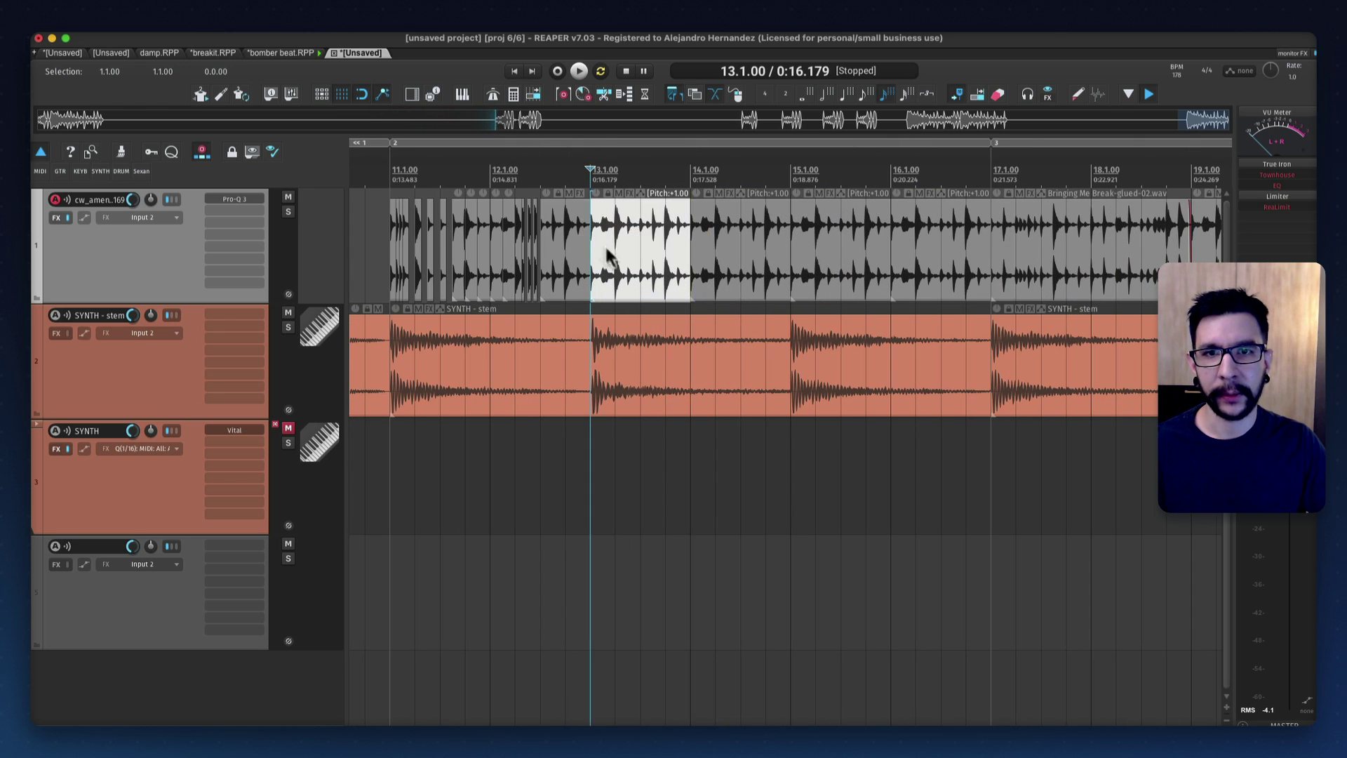
left_click(620, 246)
key("s")
scroll(621, 249, "up", 5)
left_click(582, 235)
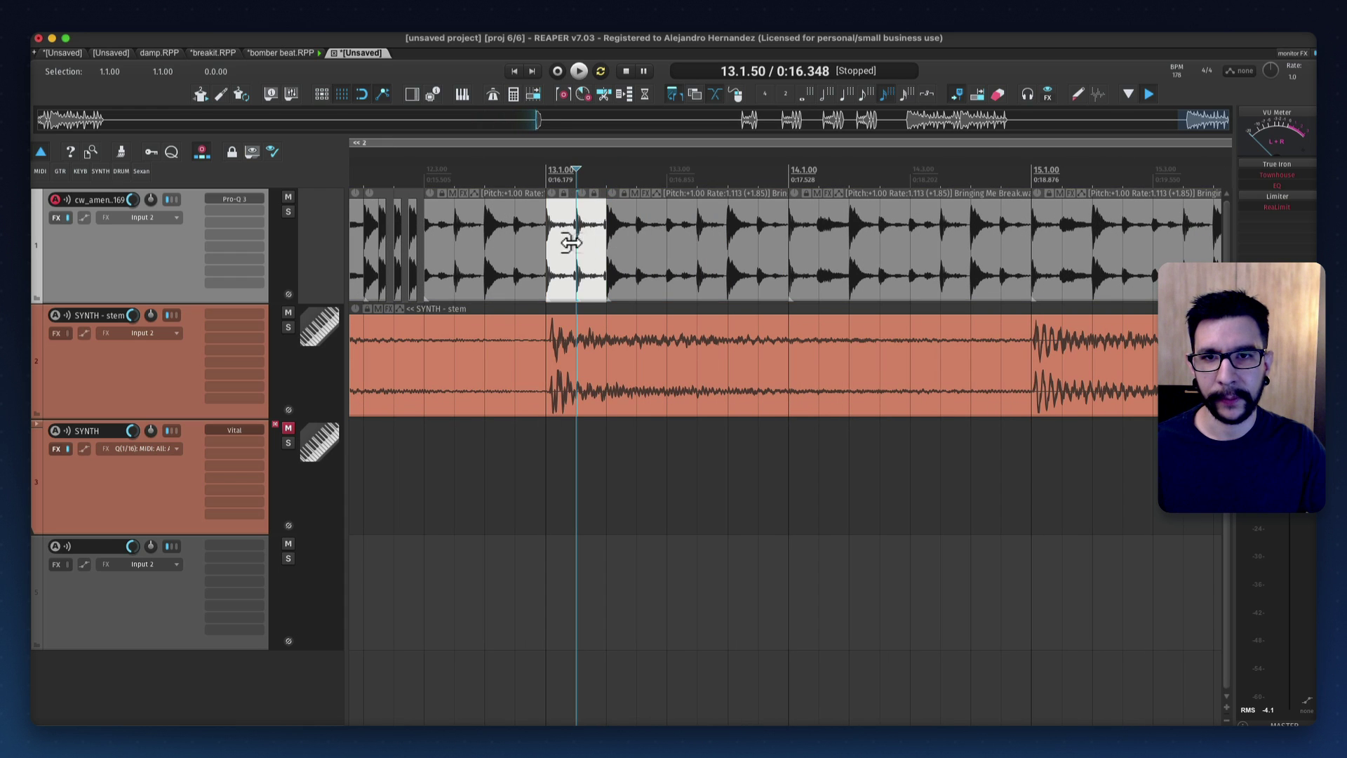
key("s")
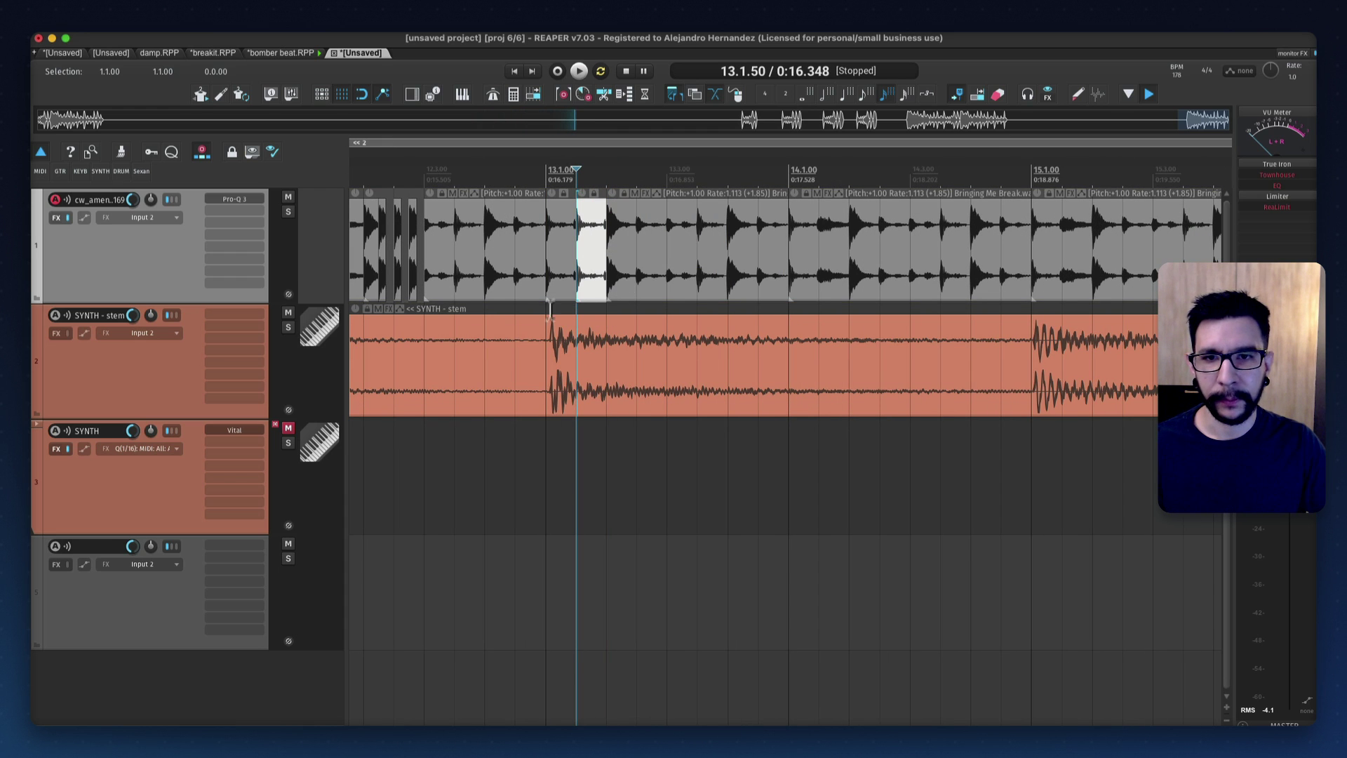
Split the rest of the break before 14.1.00 at 13.2.50 and 13.4.00
scroll(550, 309, "down", 1)
left_click(633, 263)
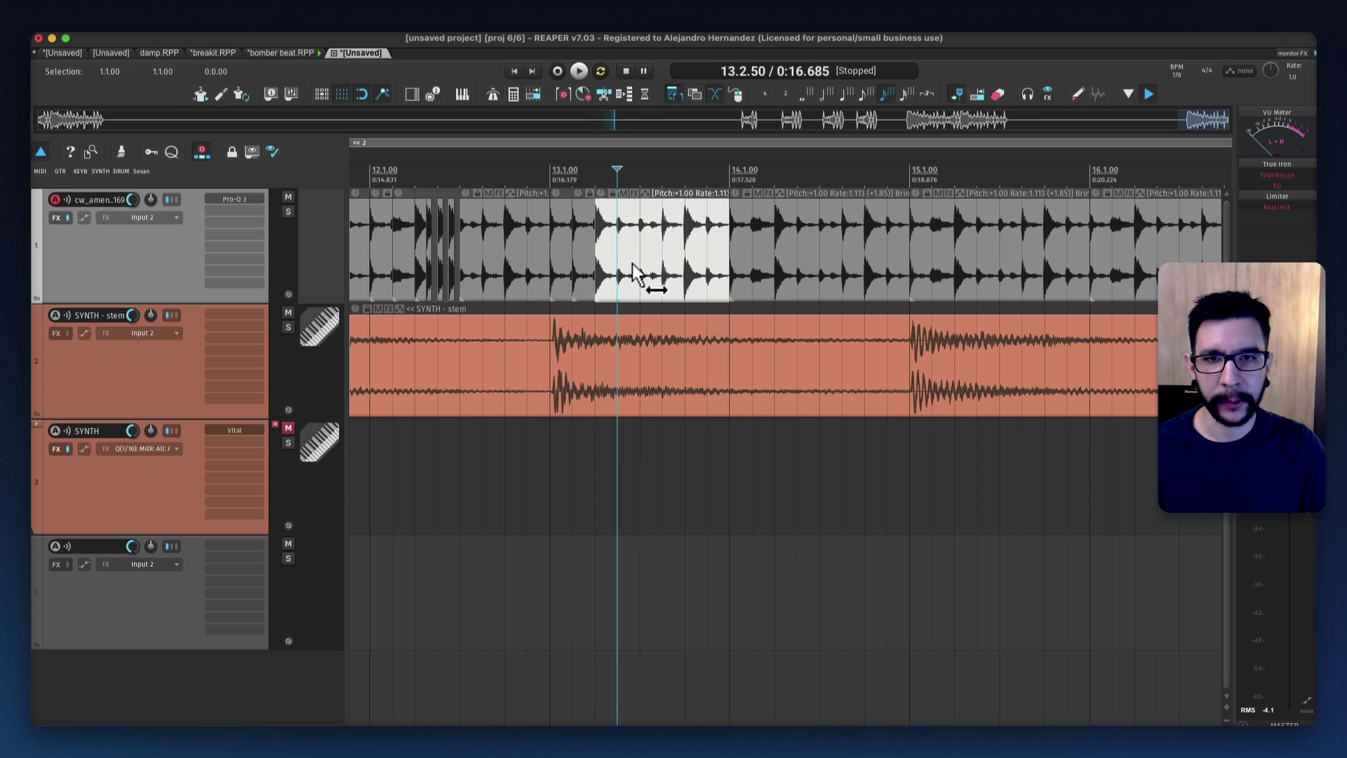
key("s")
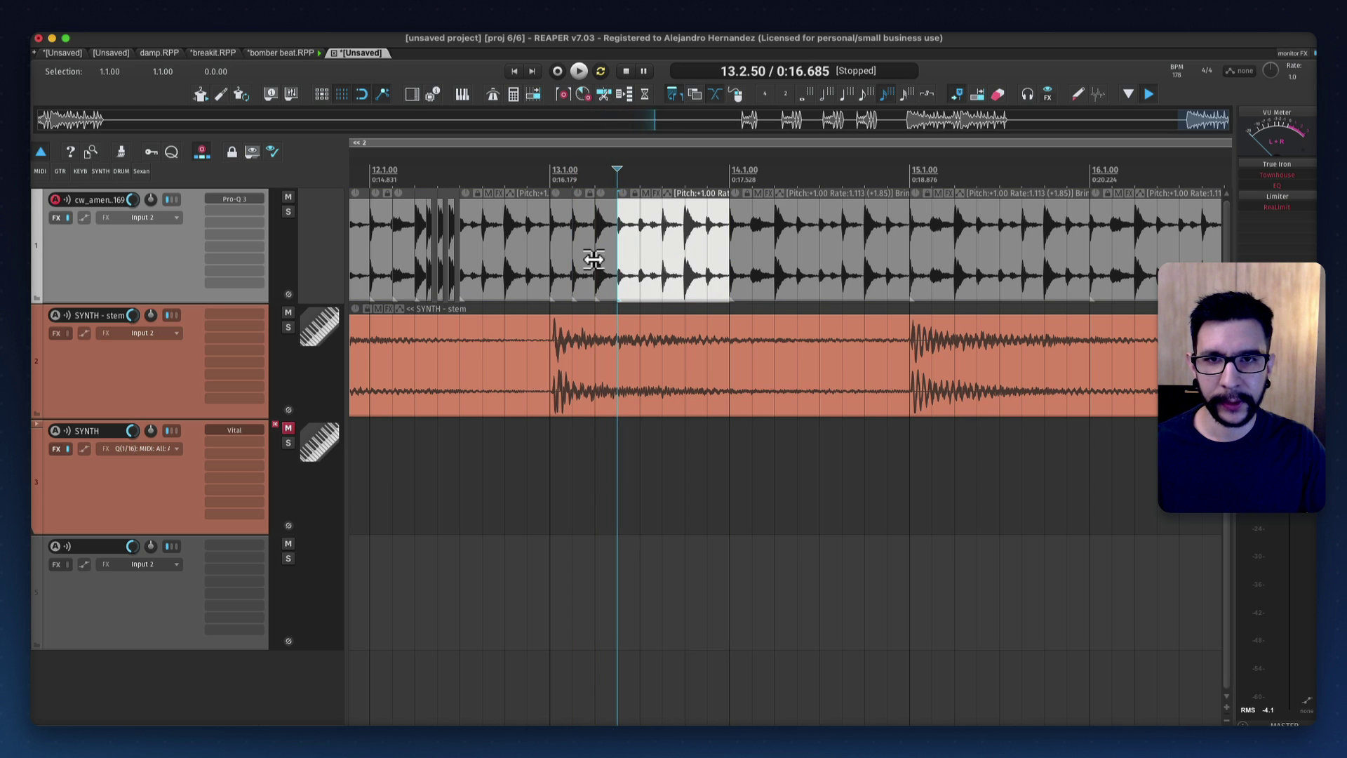
left_click(583, 260)
scroll(650, 262, "down", 1)
left_click(658, 259)
left_click(684, 265)
key("s")
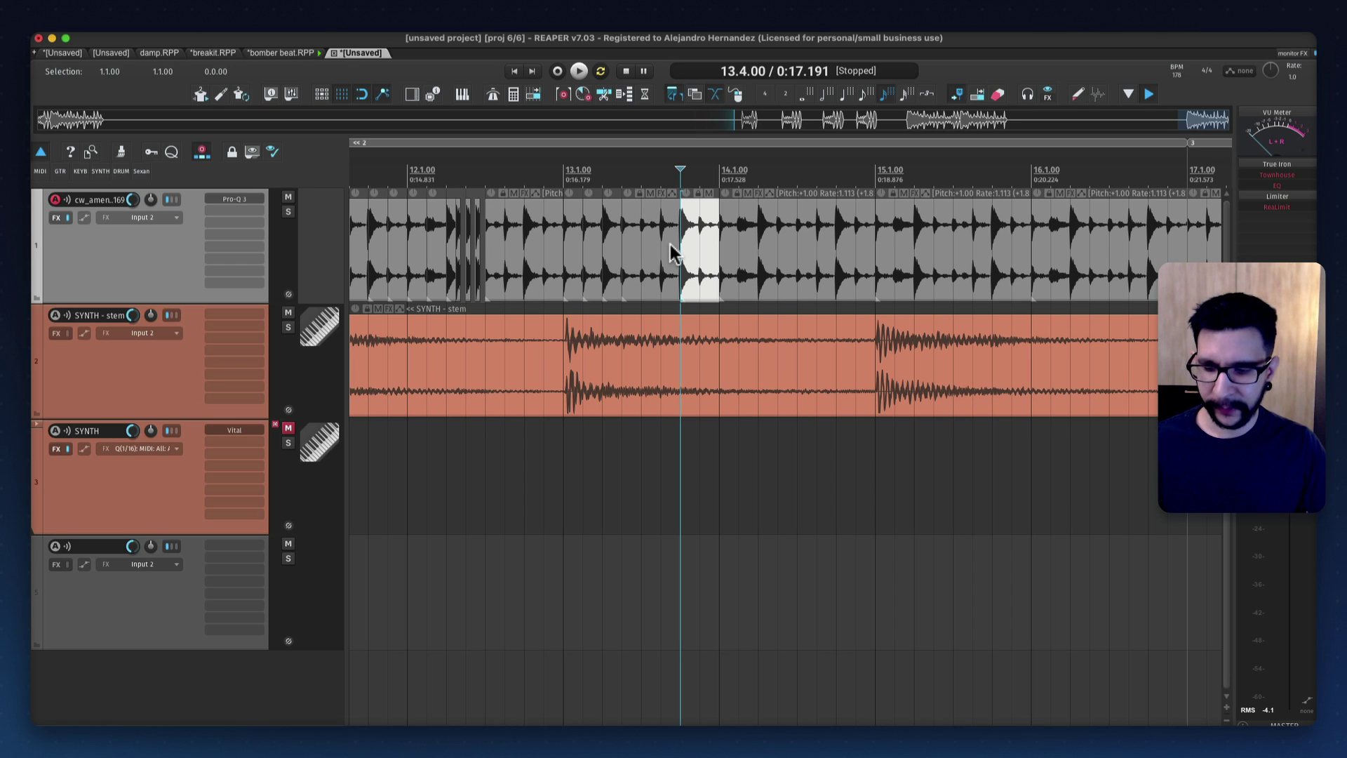
Play the break from 12.1.00 and split the item between 12.4.00 and 13.1.00 in half
scroll(688, 254, "down", 2)
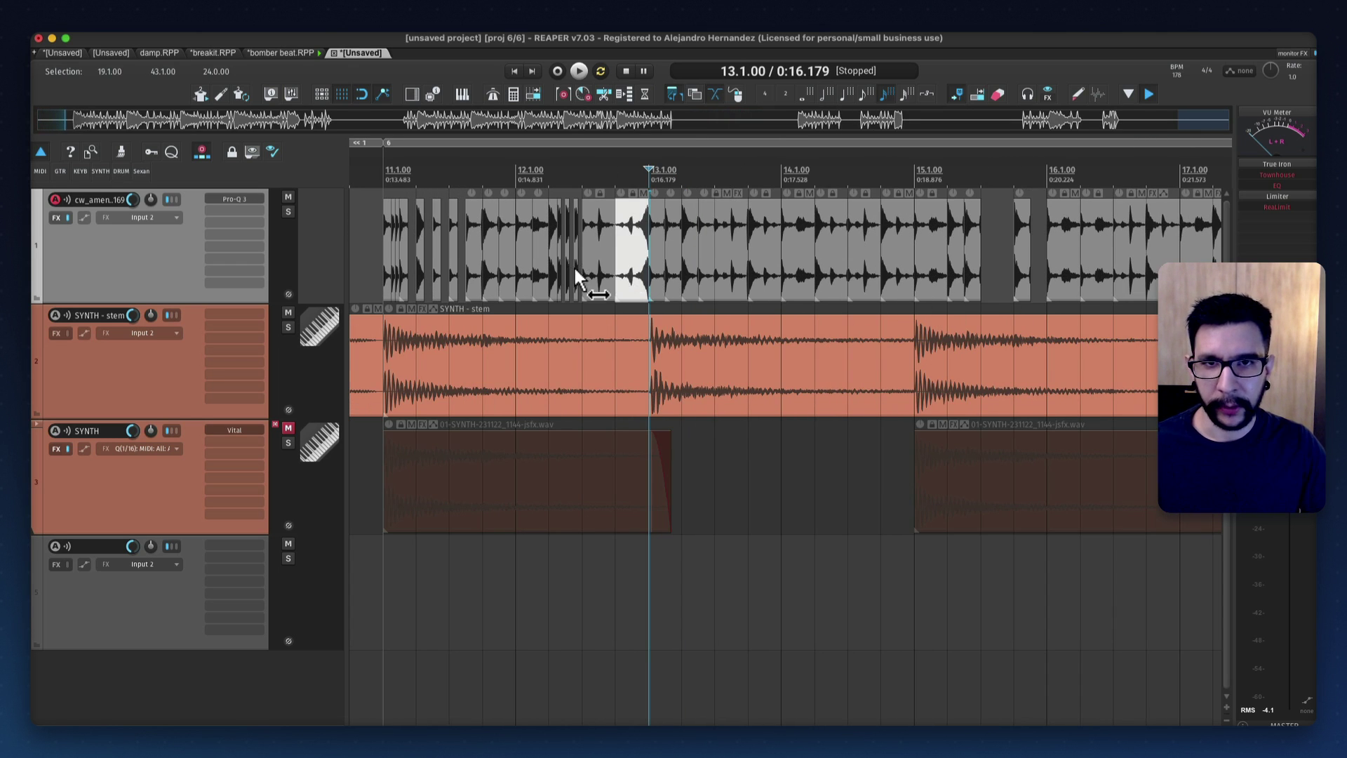
left_click(516, 163)
key("space")
scroll(694, 262, "up", 2)
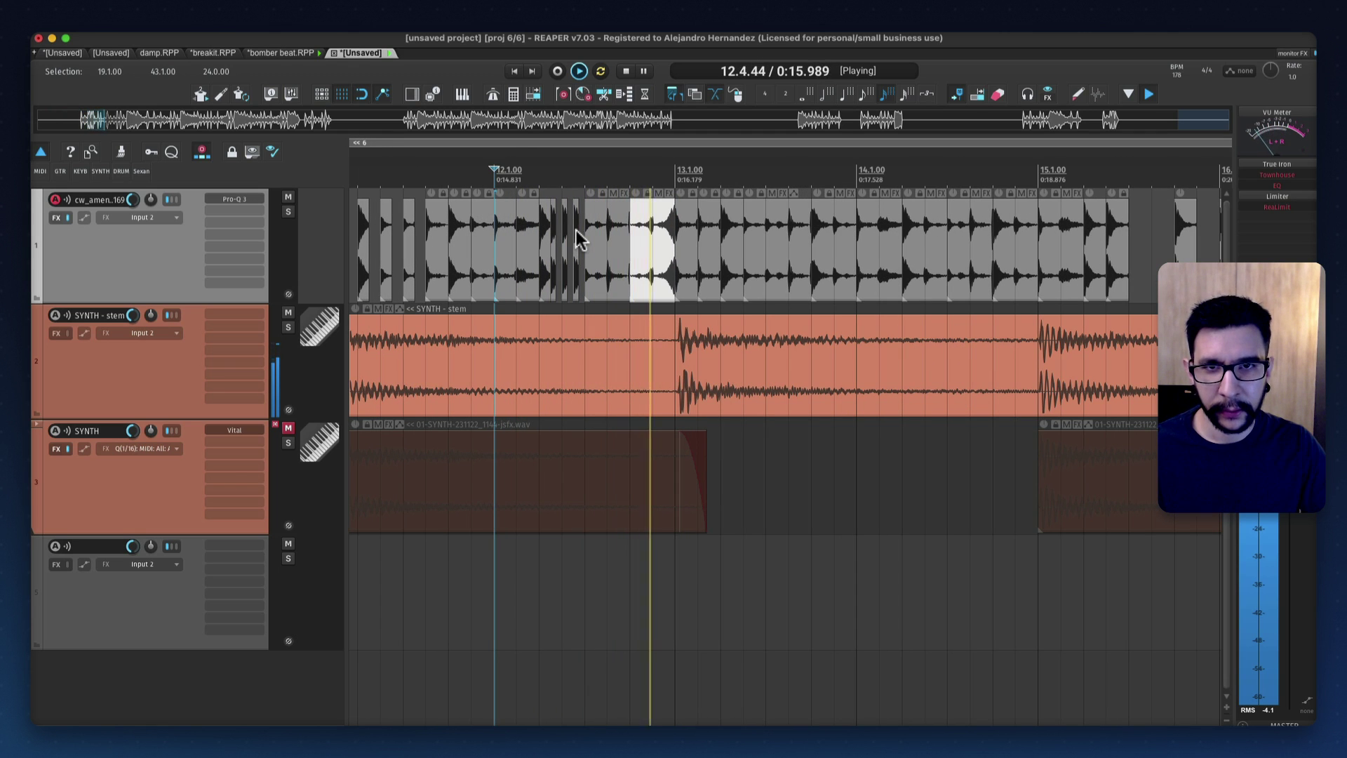
key("space")
left_click(653, 262)
key("s")
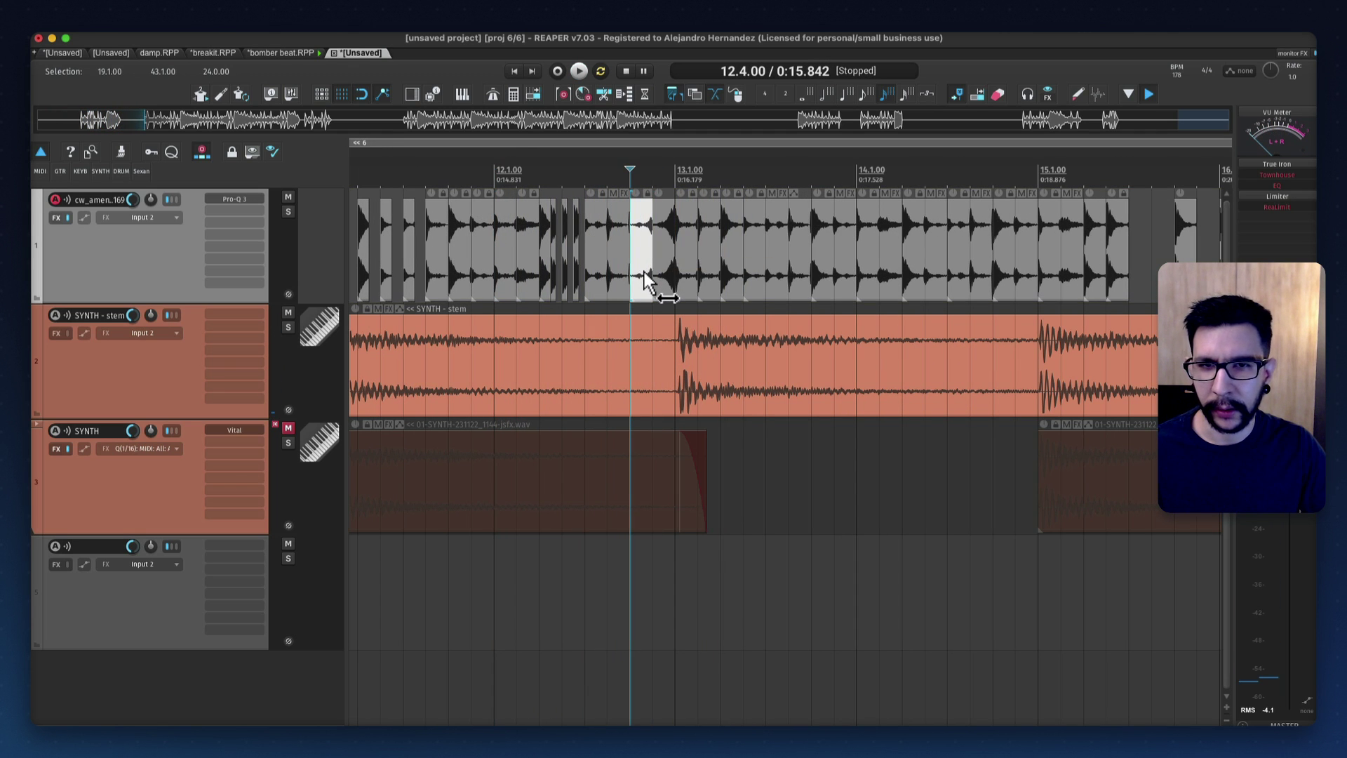
Audition the chopped break from 12.2.00 through the chops before 13.1.00
left_click(540, 172)
key("space")
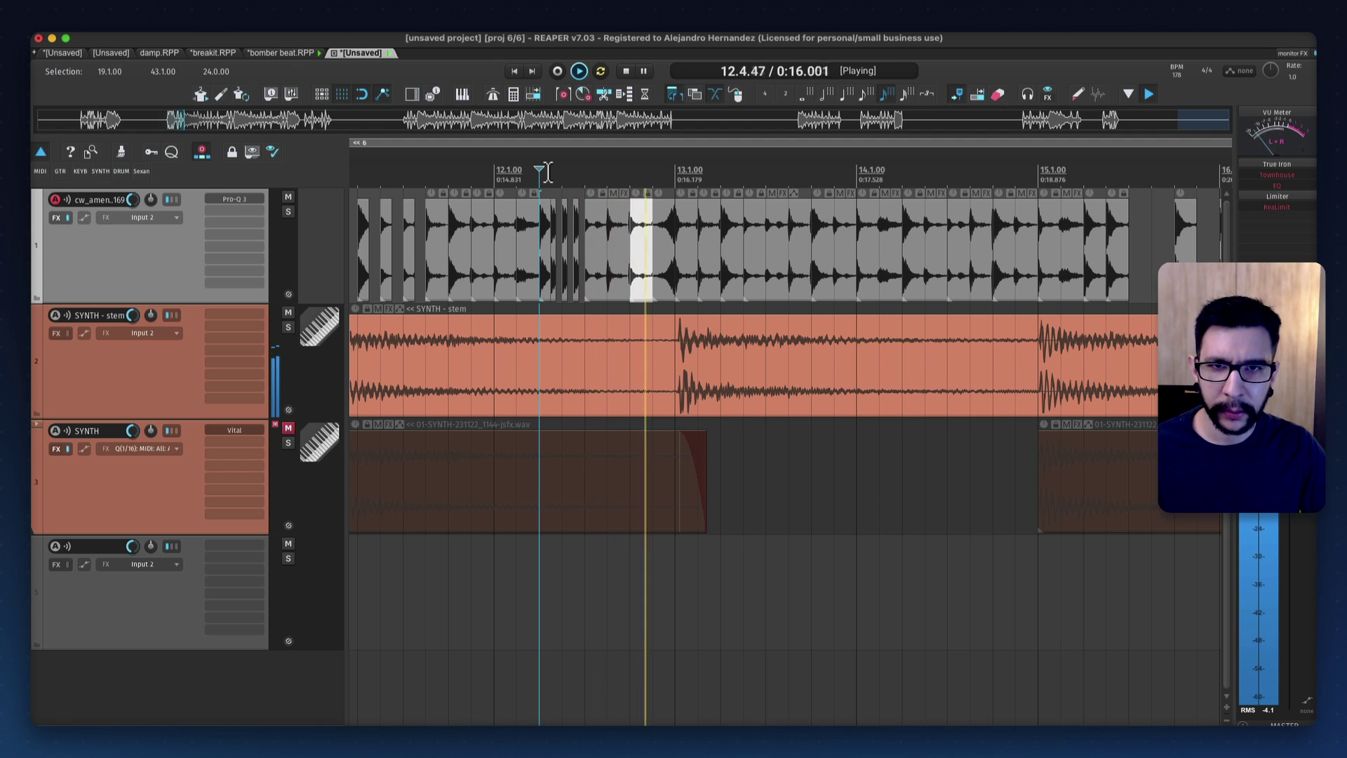
key("space")
key("space")
scroll(670, 242, "up", 1)
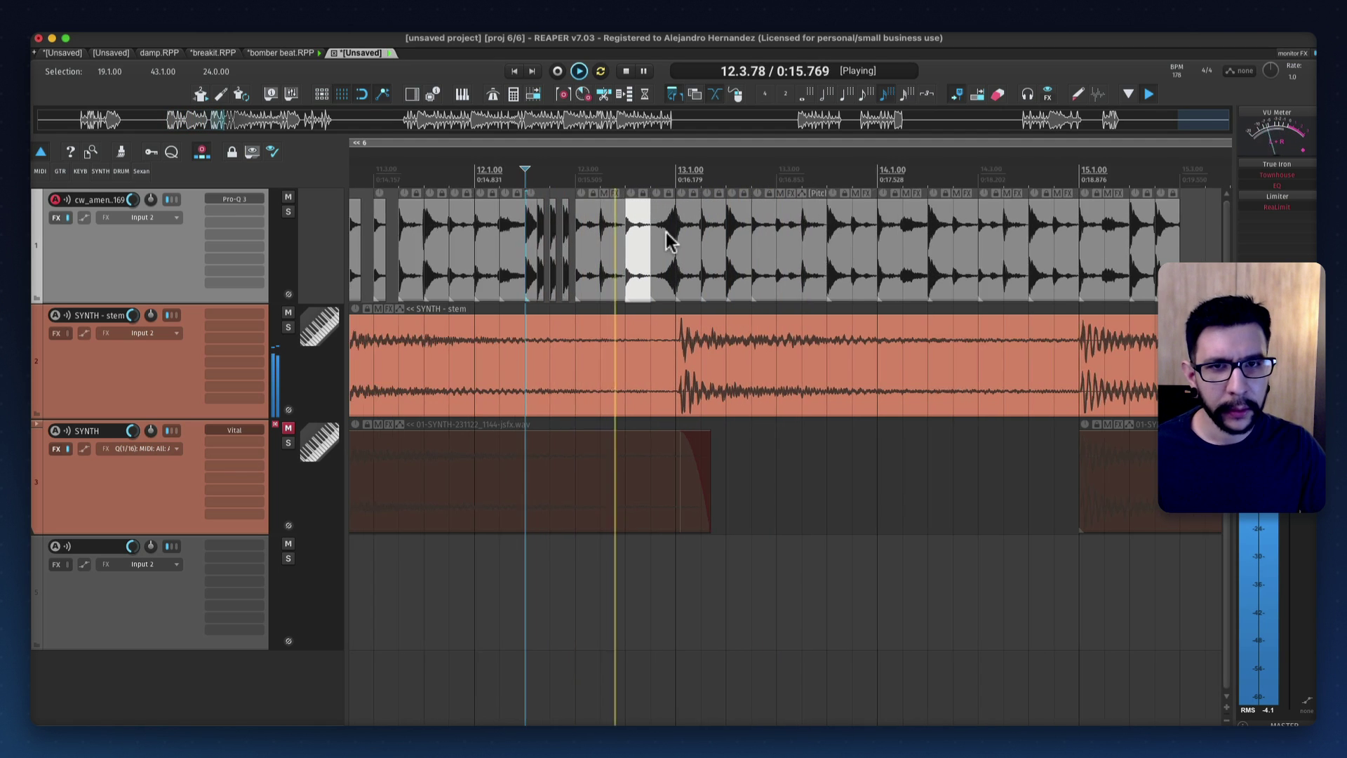
scroll(667, 240, "up", 1)
key("space")
Lower the take pitch of the half-beat chop just before 13.1.00 to -5.00 and play the break from 12.2.00
mouse_move(668, 240)
left_mouse_down()
mouse_move(665, 225)
mouse_move(665, 252)
left_mouse_up()
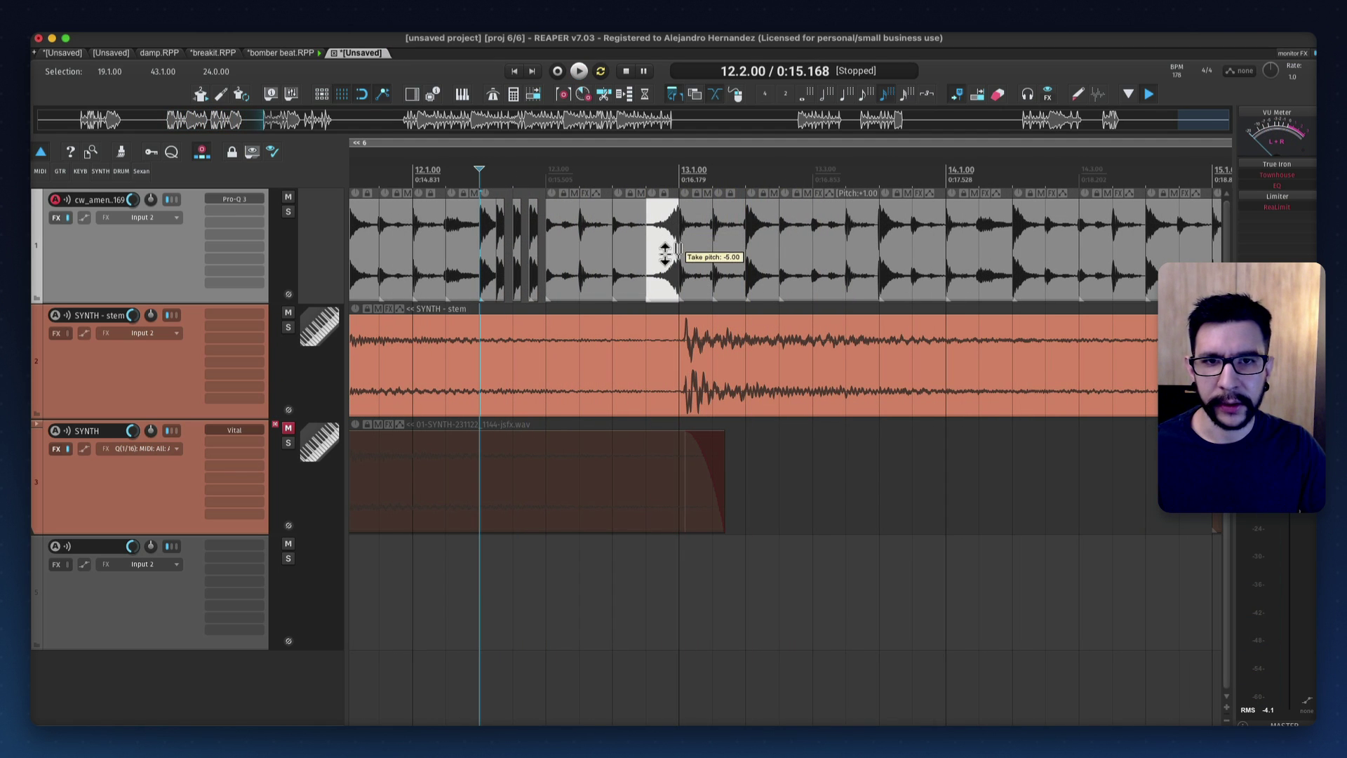
key("space")
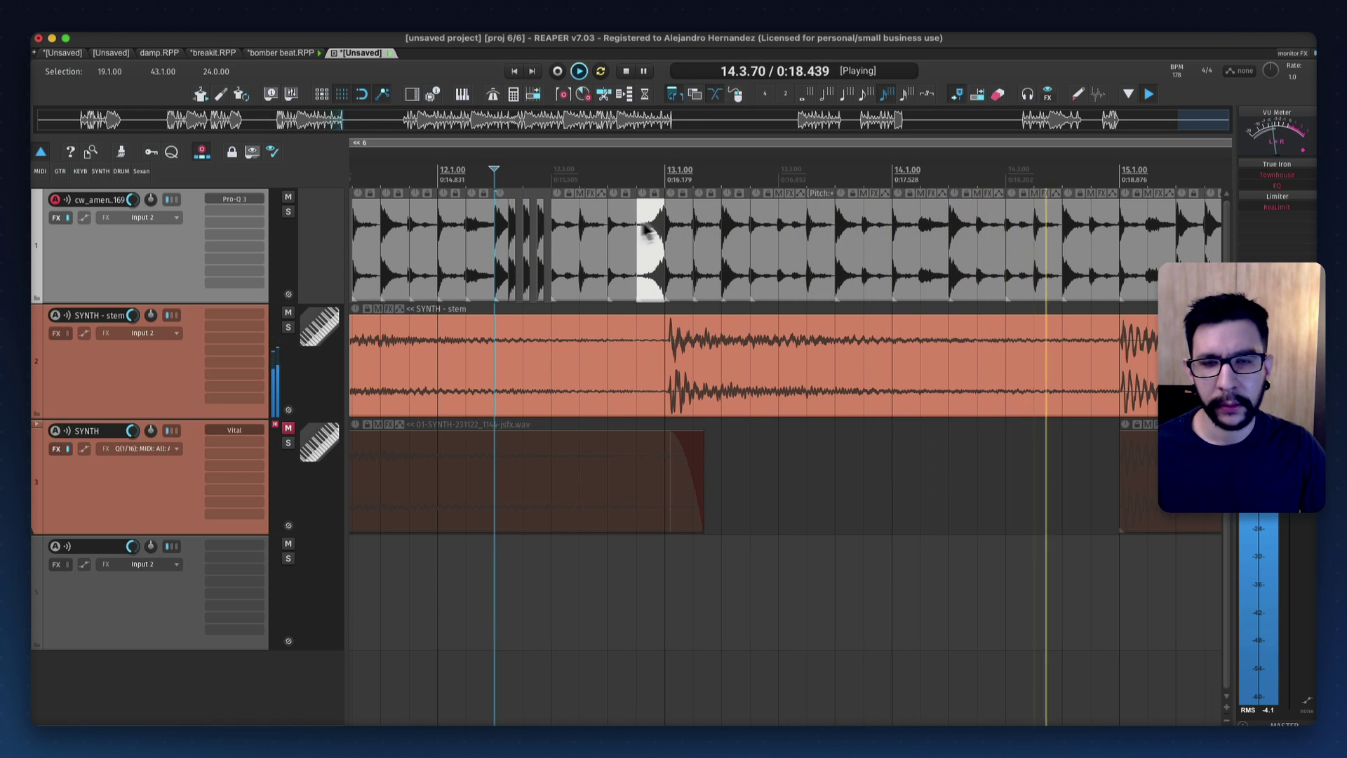
key("space")
key("space")
scroll(656, 239, "down", 1)
scroll(645, 243, "left", 2)
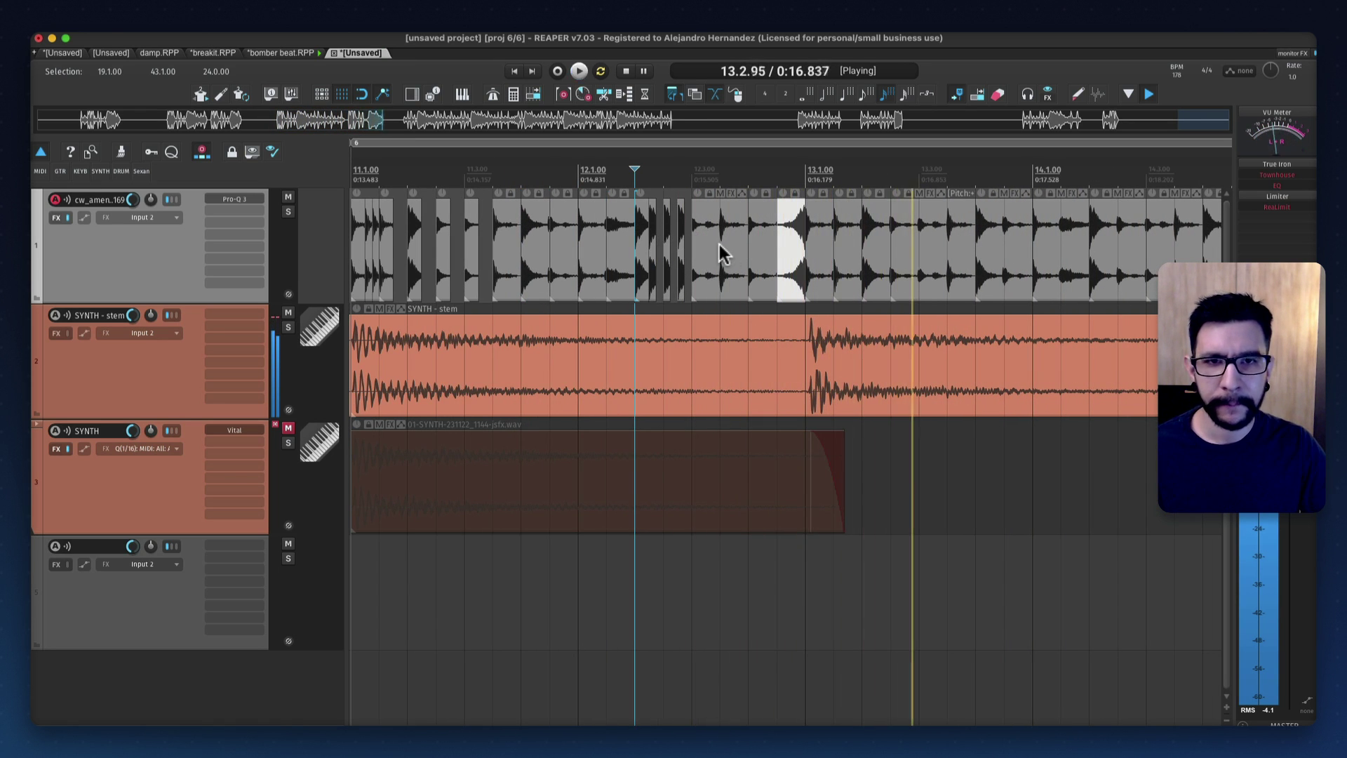
Split the item at 12.3.00 in half, delete the half-beat chop at 12.4.00, and play from 11.3.00
left_click(722, 247)
key("space")
key("s")
left_click(760, 270)
key("Delete")
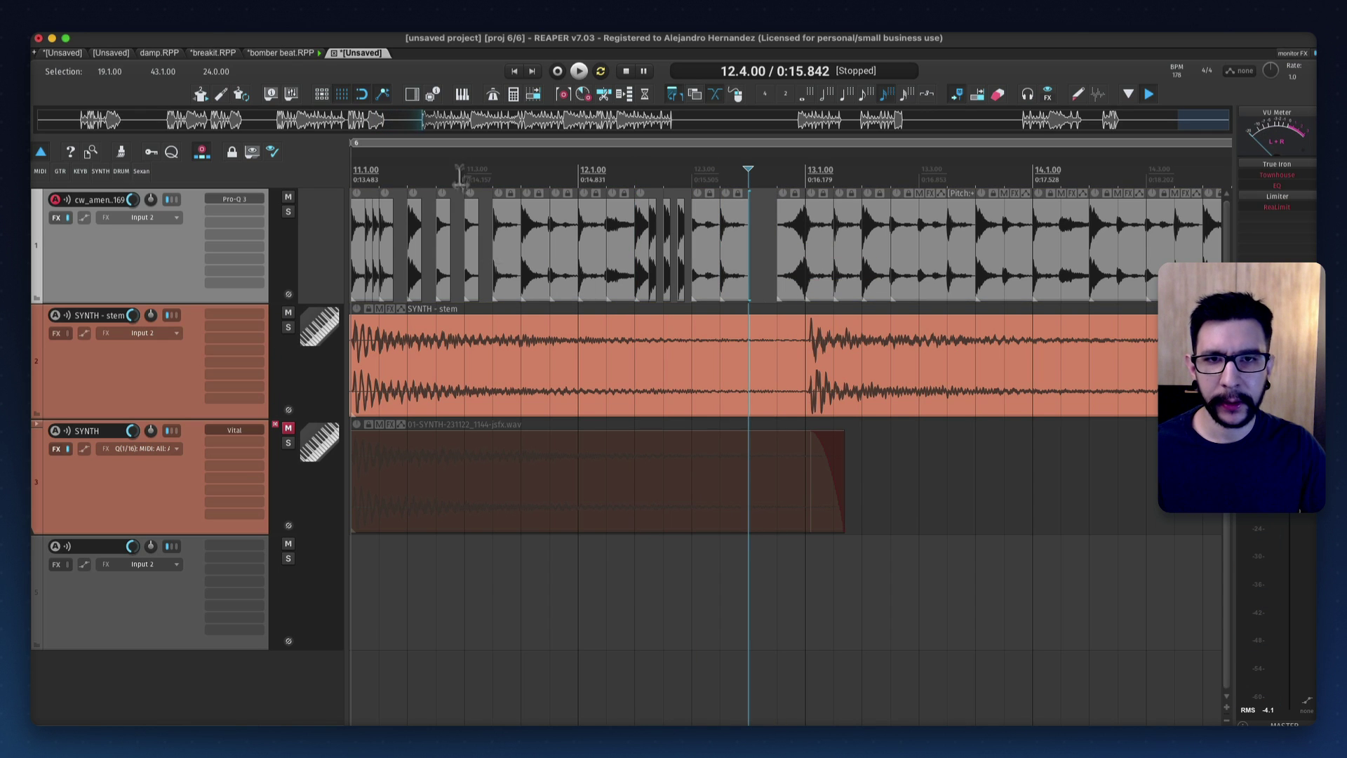
left_click(463, 175)
key("space")
scroll(481, 211, "down", 1)
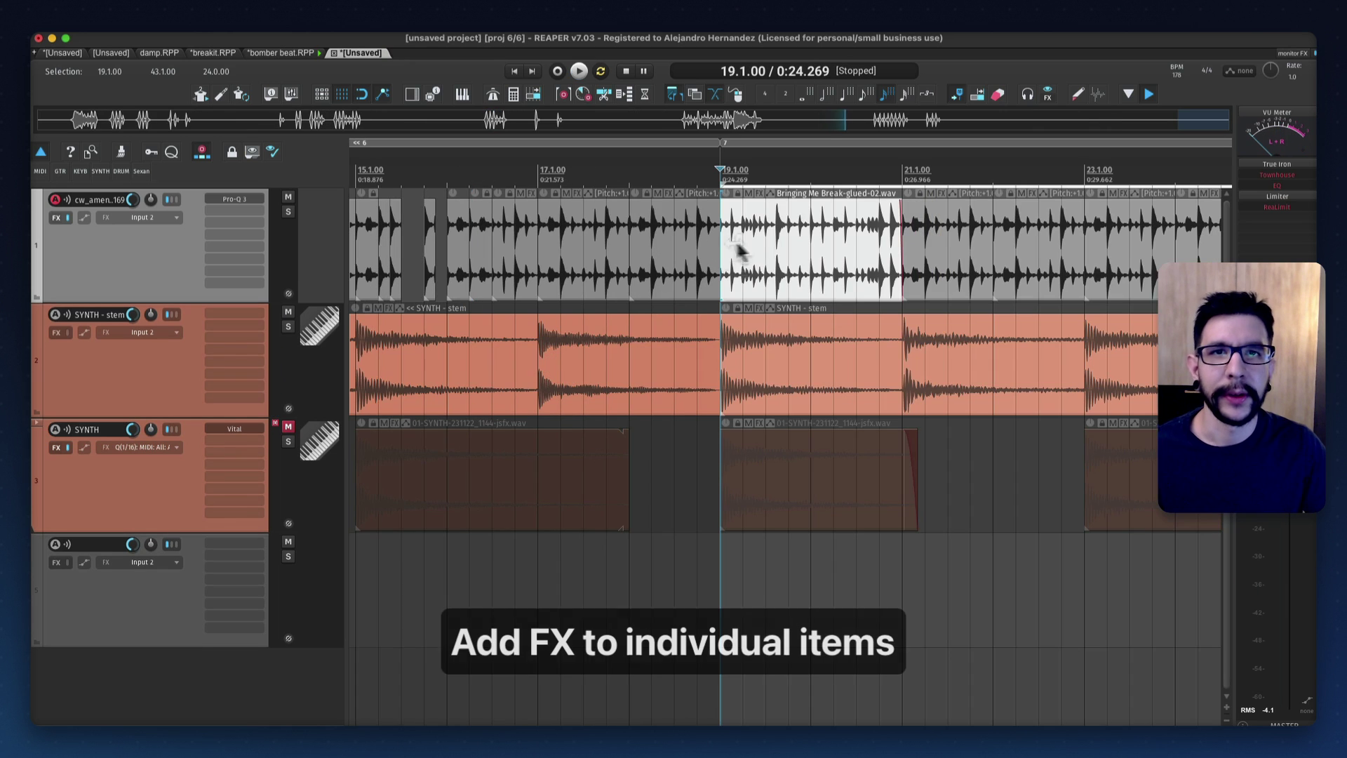
Open the FX chain of the glued break item at 19.1.00 and filter the effects list by "phase"
scroll(715, 242, "up", 2)
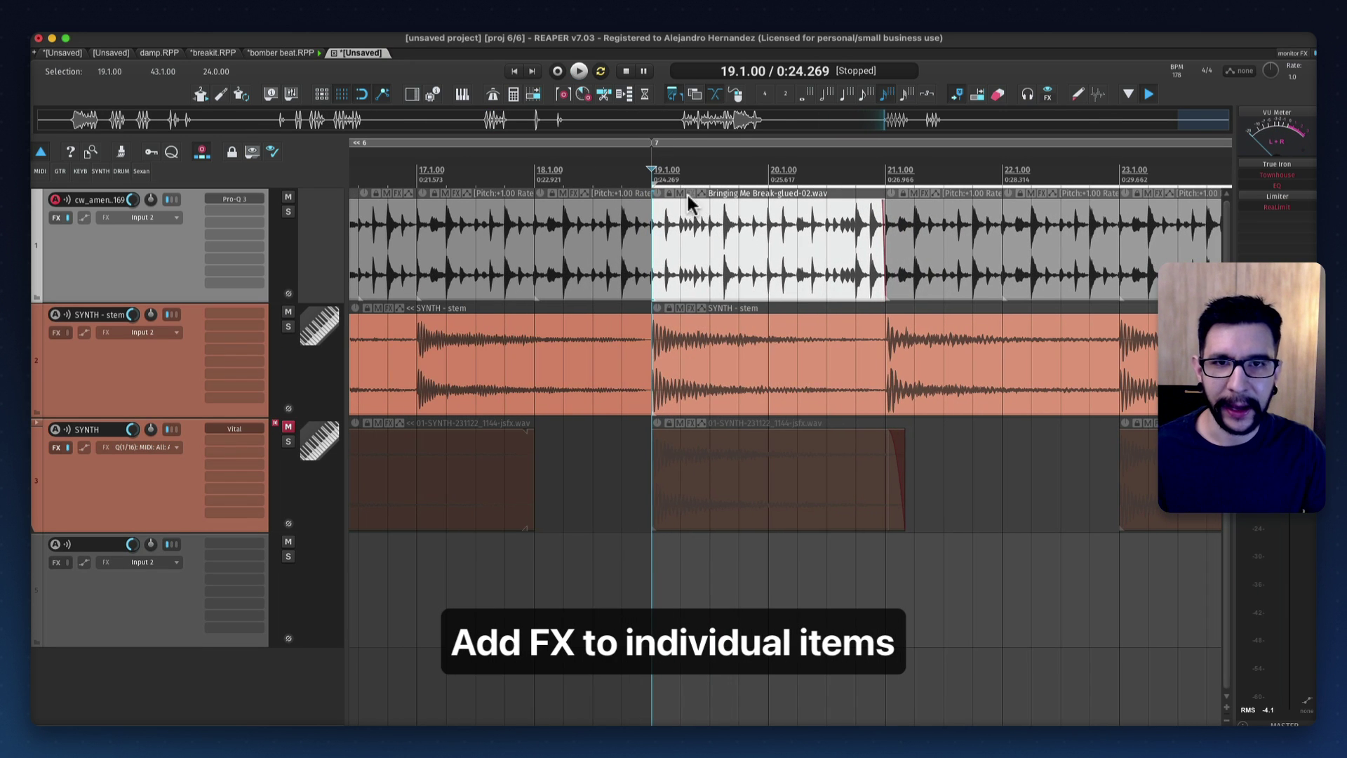
left_click(689, 194)
left_click(447, 296)
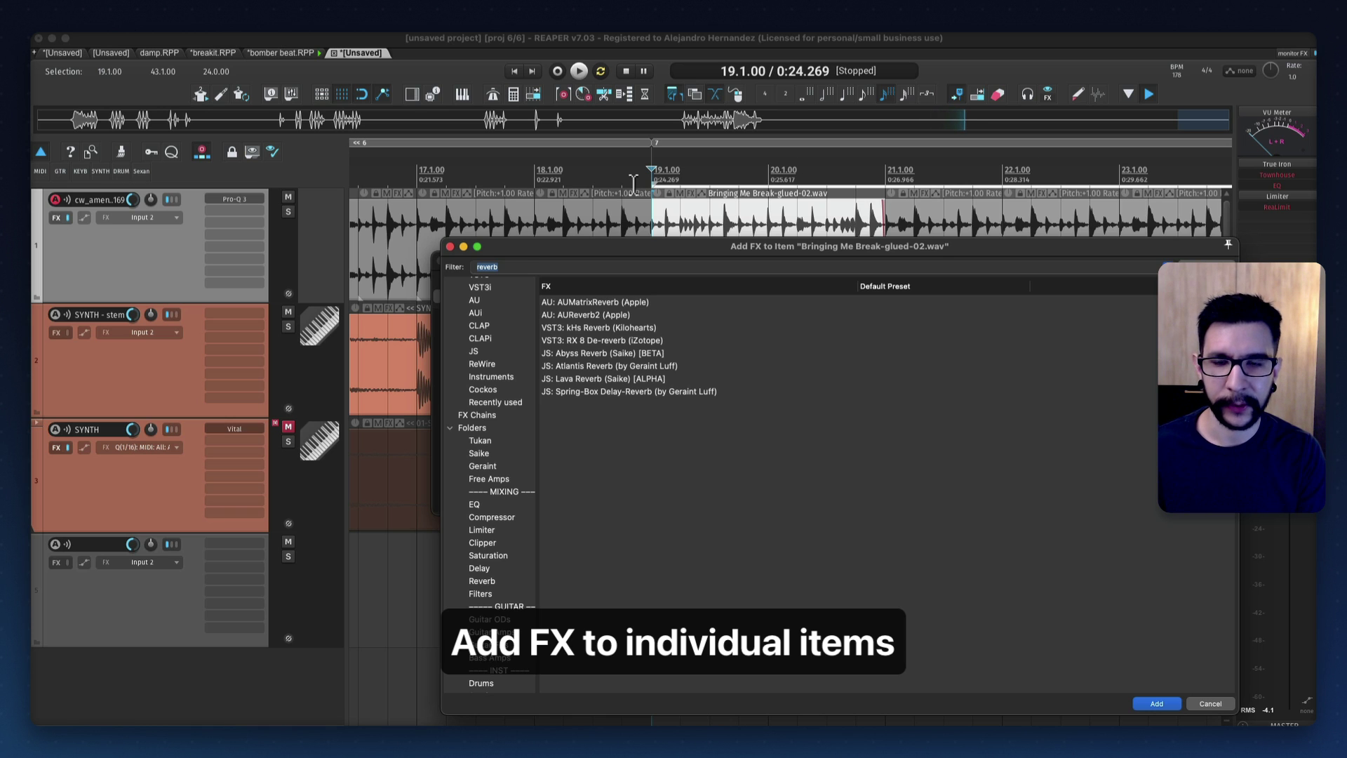
type("phase")
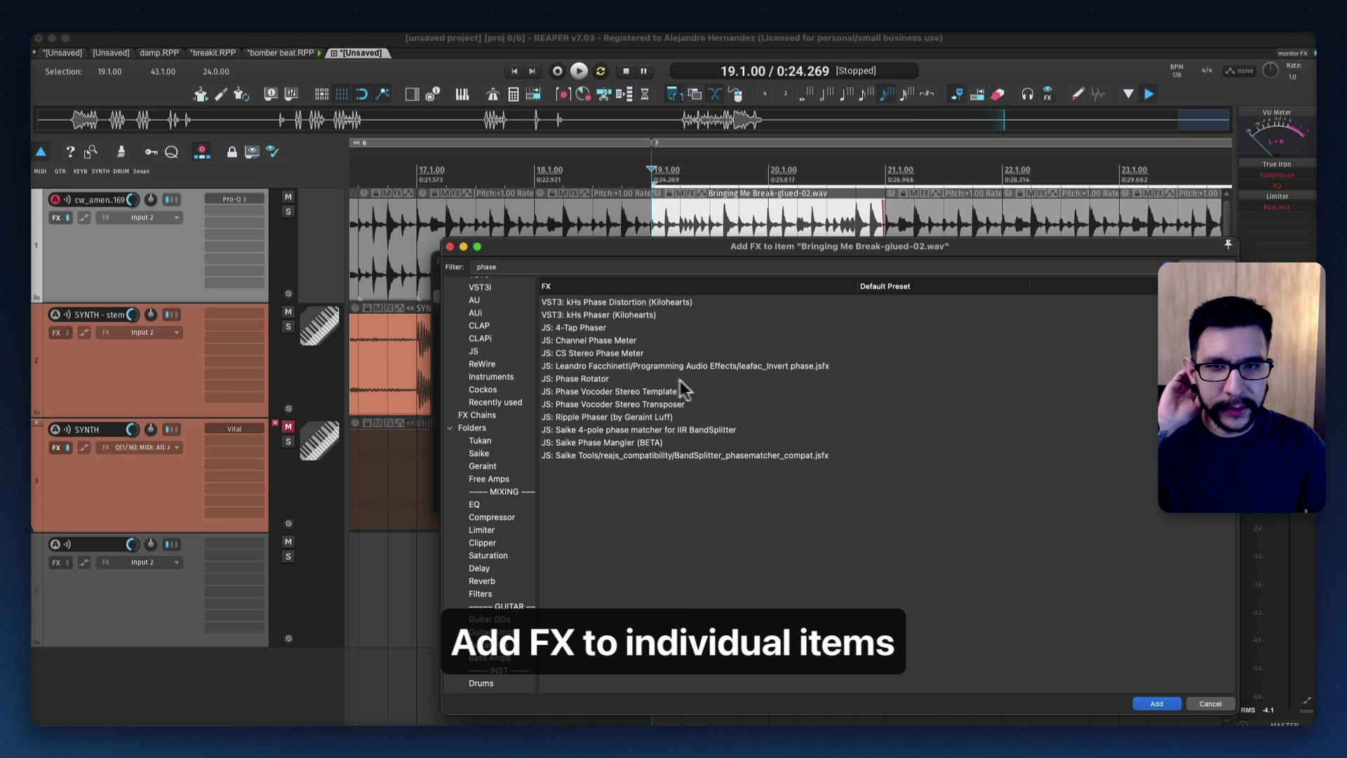
Add JS: Ripple Phaser (by Geraint Luff) to the glued break item and play it from 19.1.00
left_click(599, 378)
left_click(607, 431)
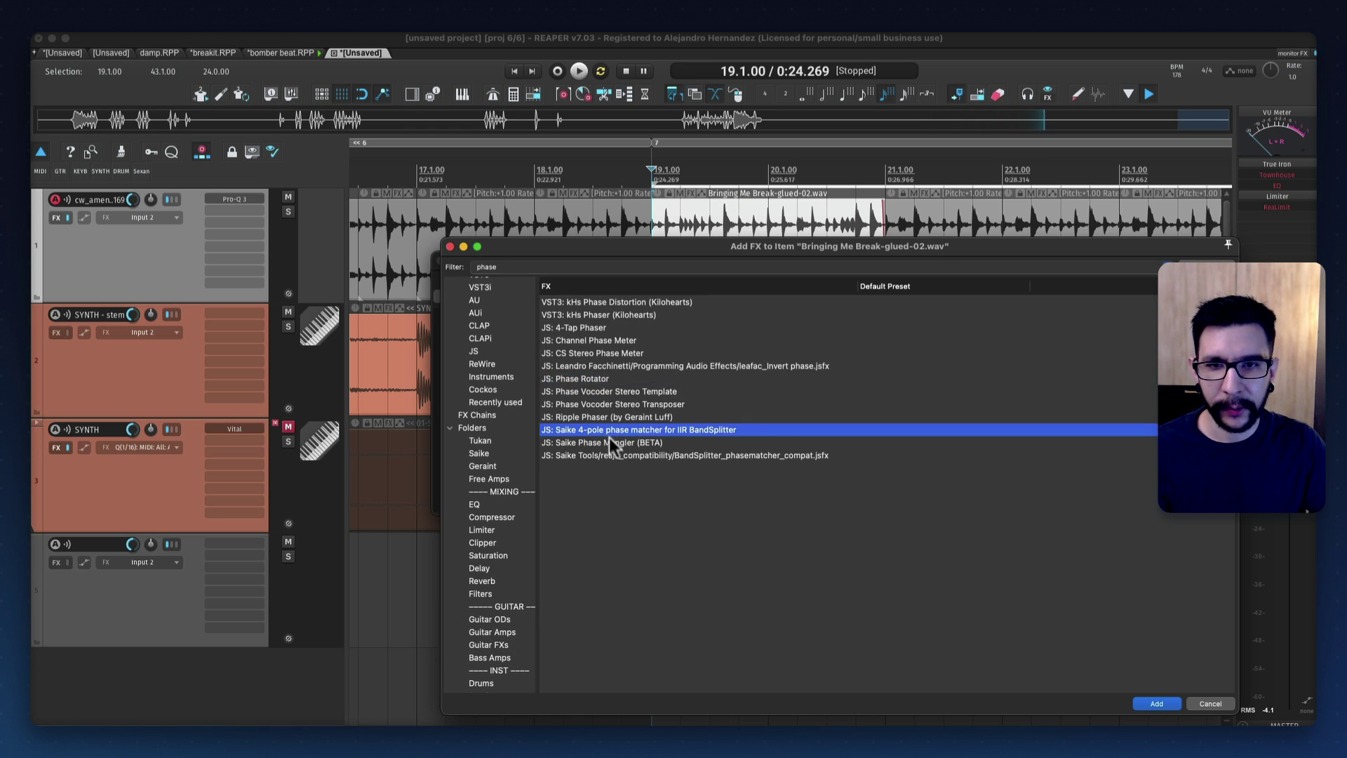
left_click(609, 443)
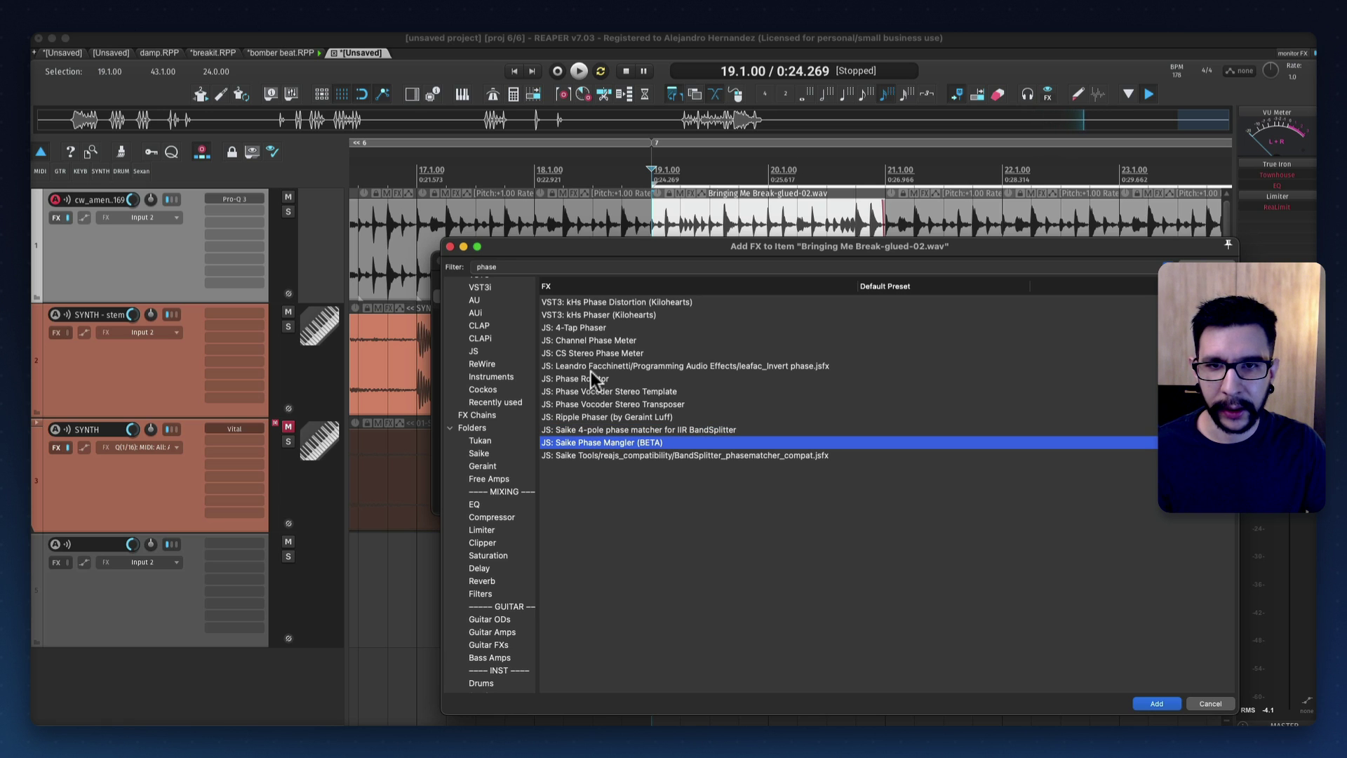
left_click(597, 391)
left_click(603, 417)
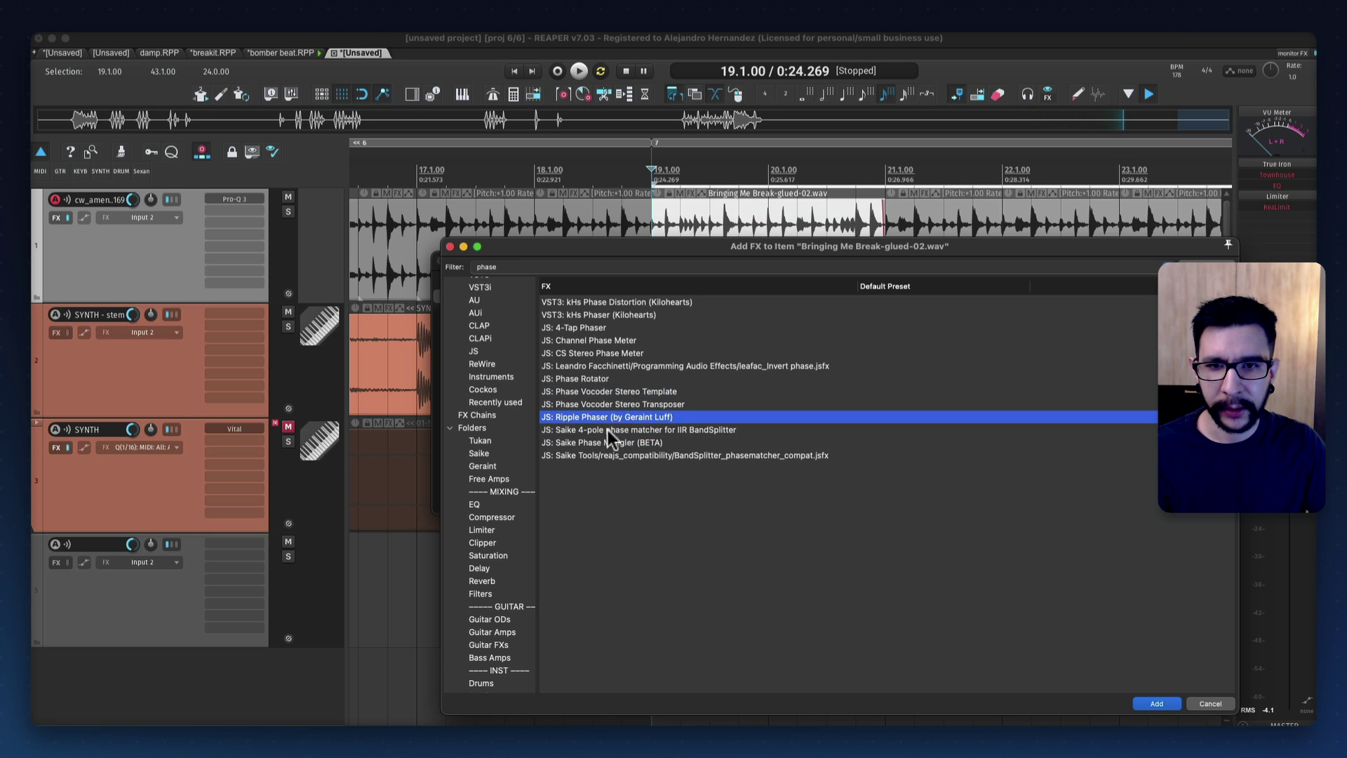
double_click(620, 417)
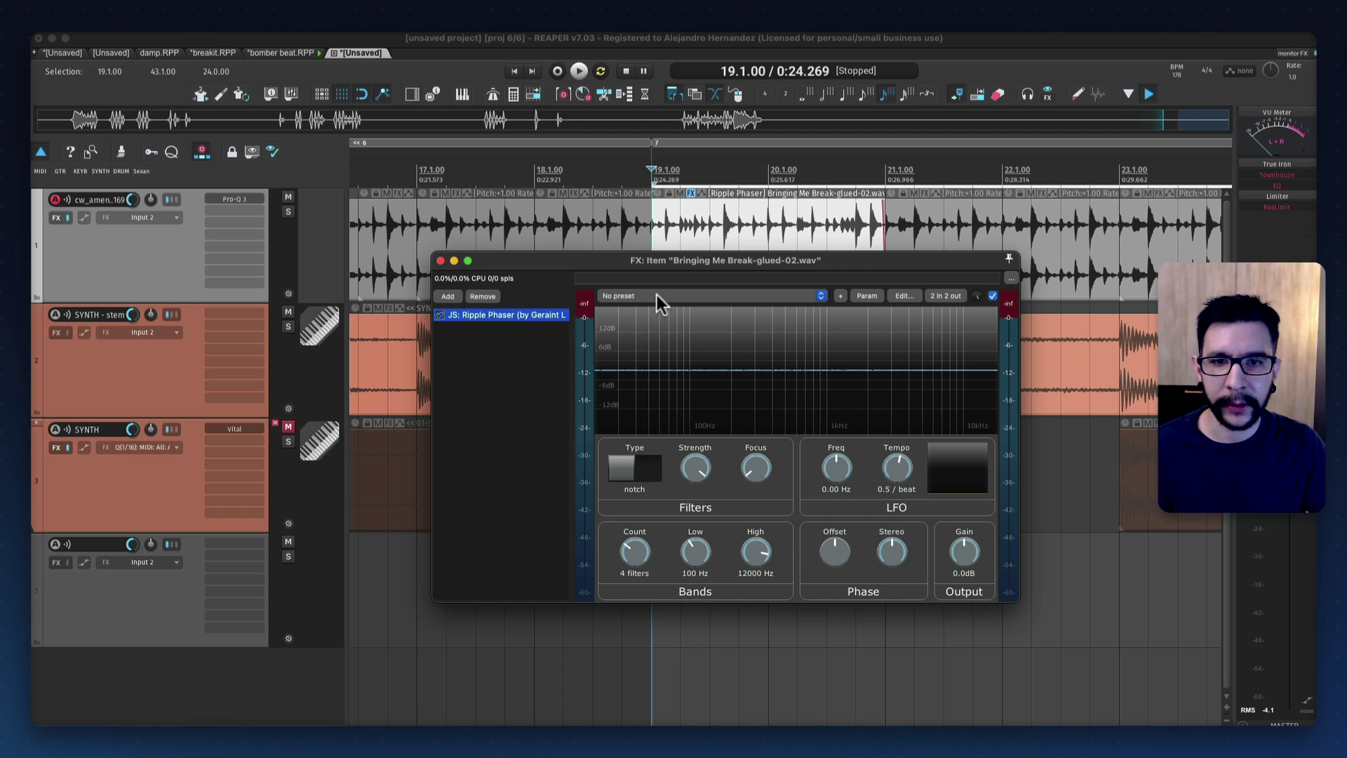
key("space")
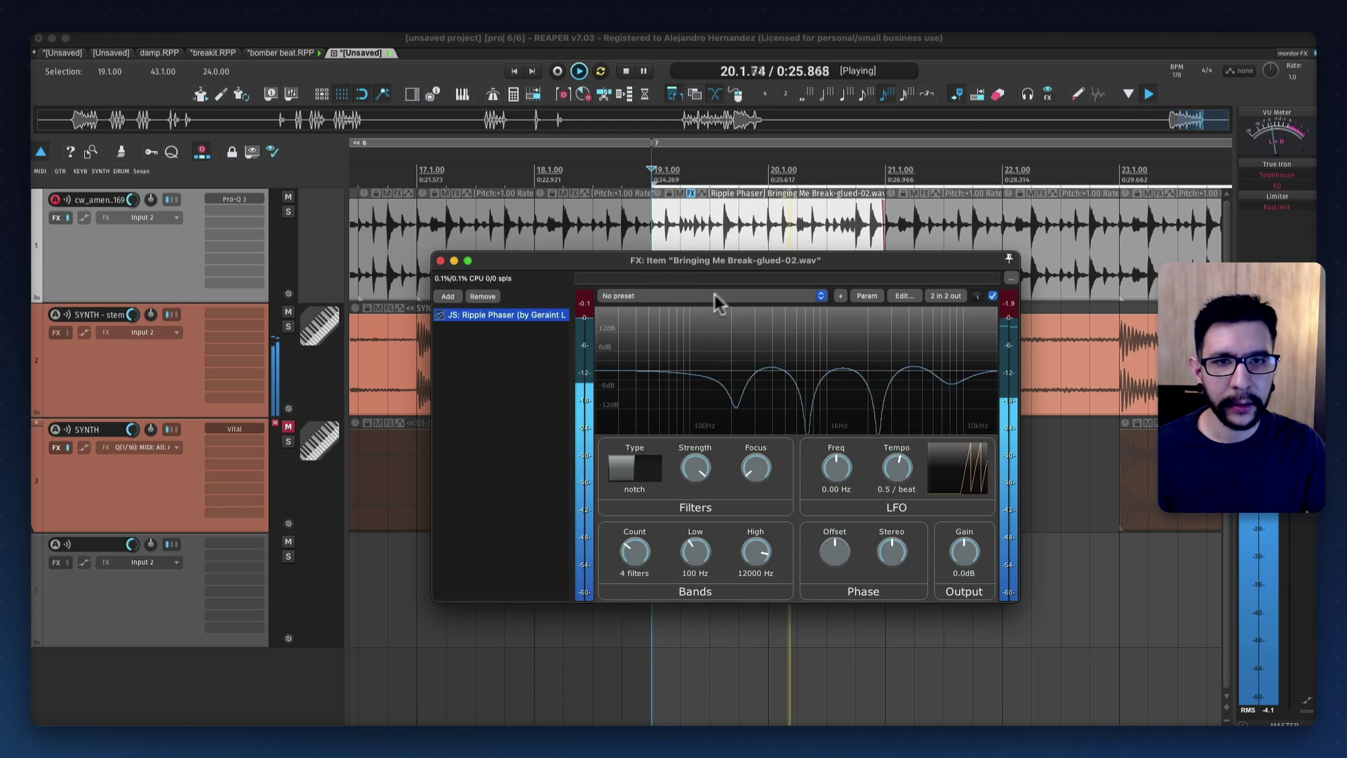
Split the glued break item at 20.1.00 and open the FX chain of its second half
key("space")
left_click(767, 233)
key("s")
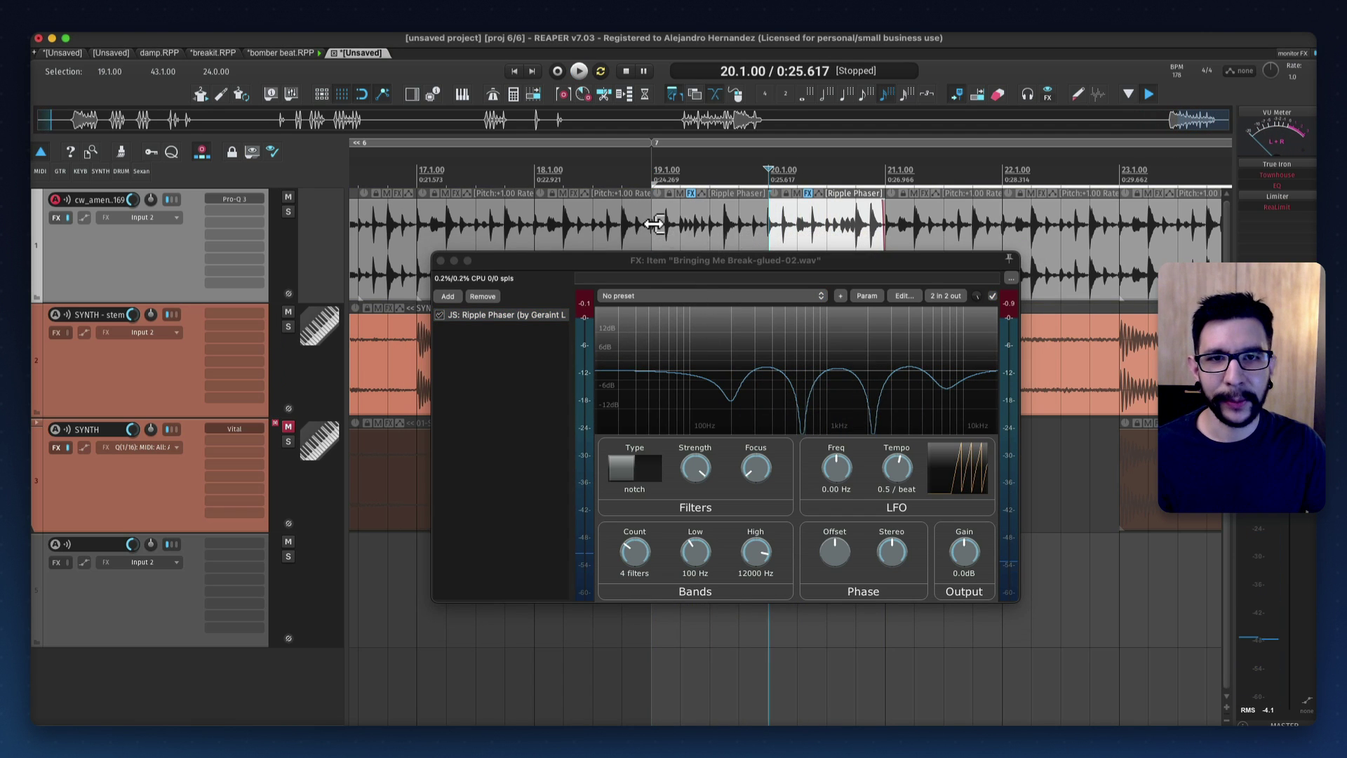
left_click(655, 220)
left_click(808, 193)
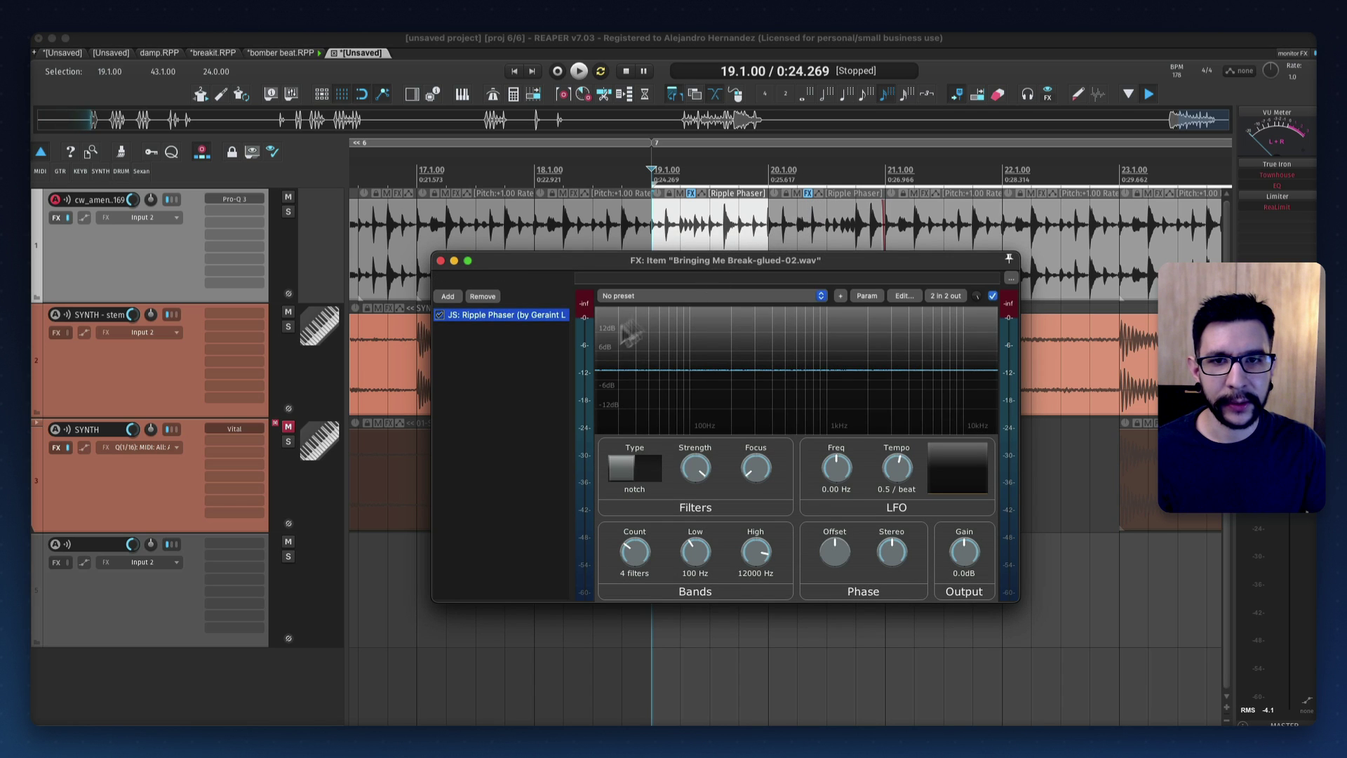
Apply the Endless Stretch preset to the Ripple Phaser on the item at 20.1.00, and play the break from 18.3.00
left_click(679, 295)
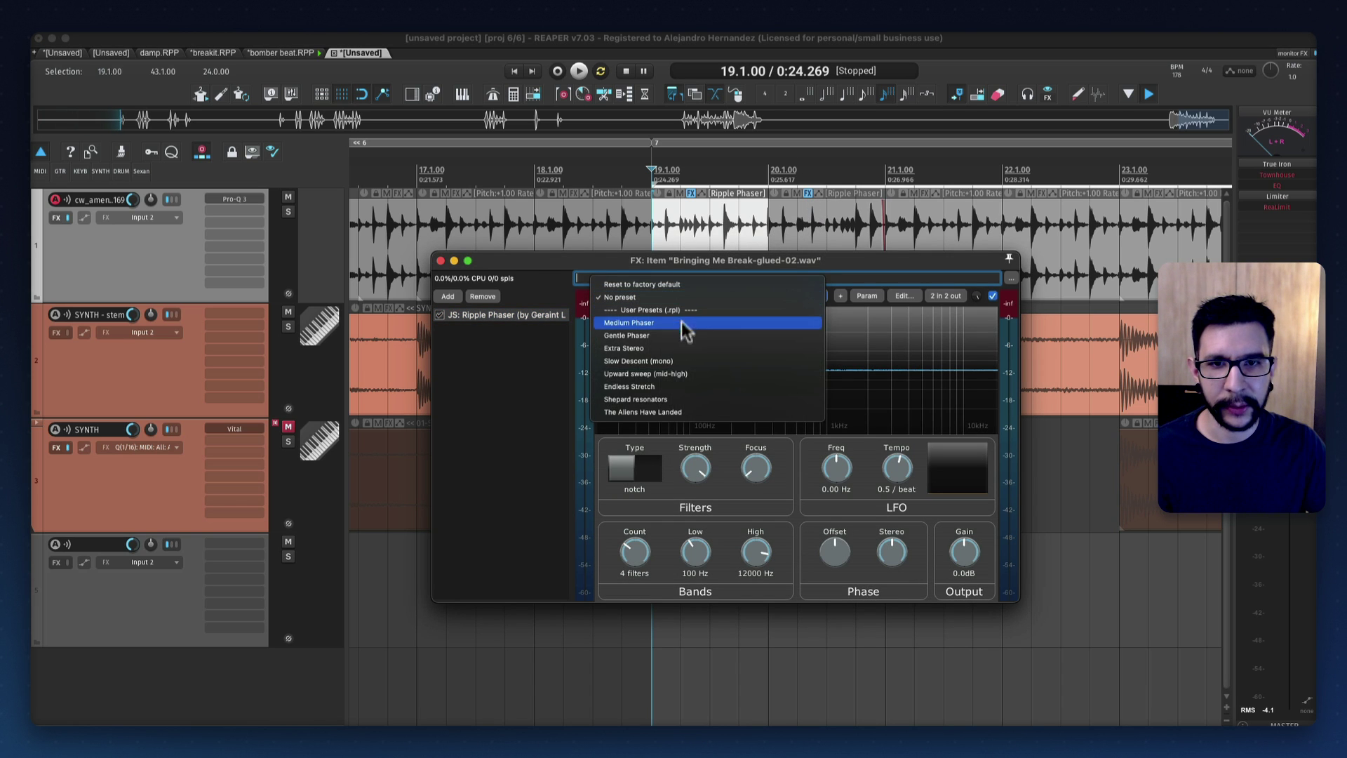
left_click(678, 386)
left_click(787, 211)
key("space")
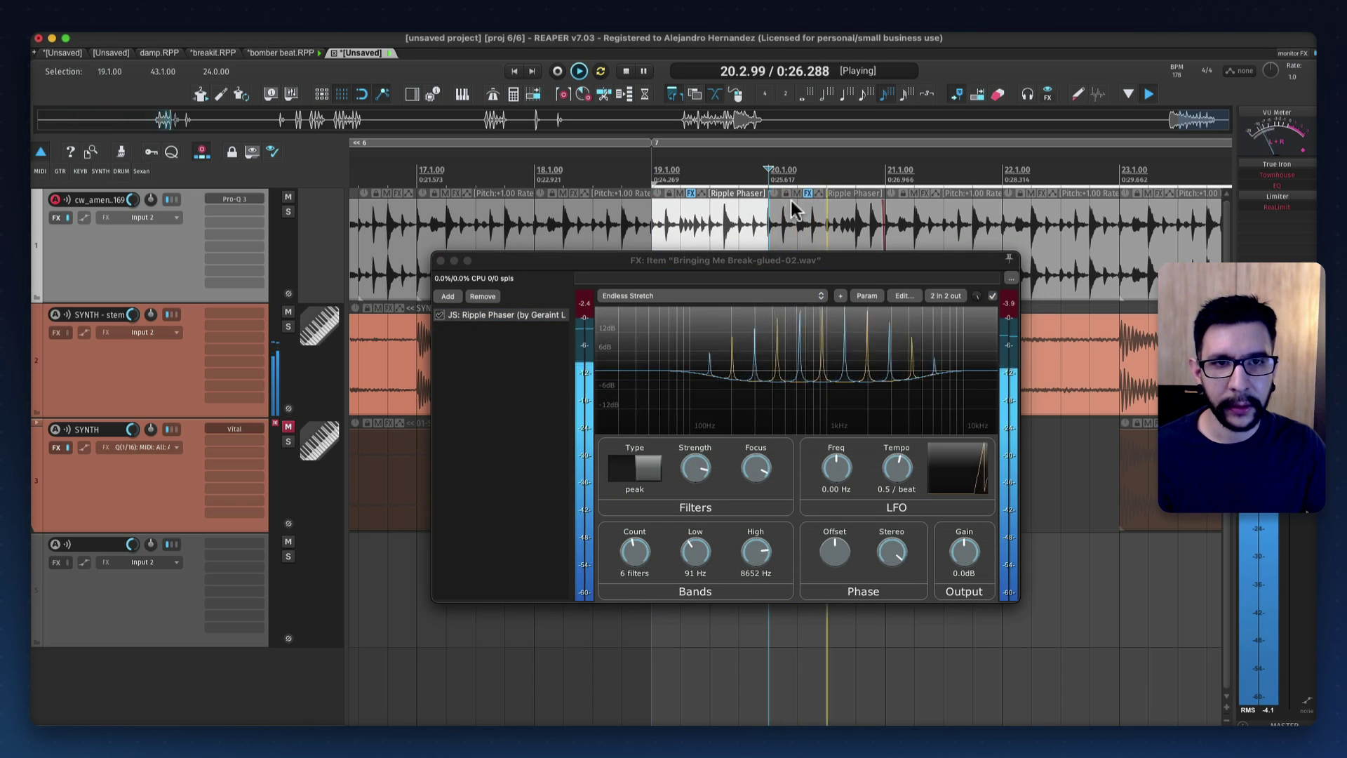
left_click(590, 169)
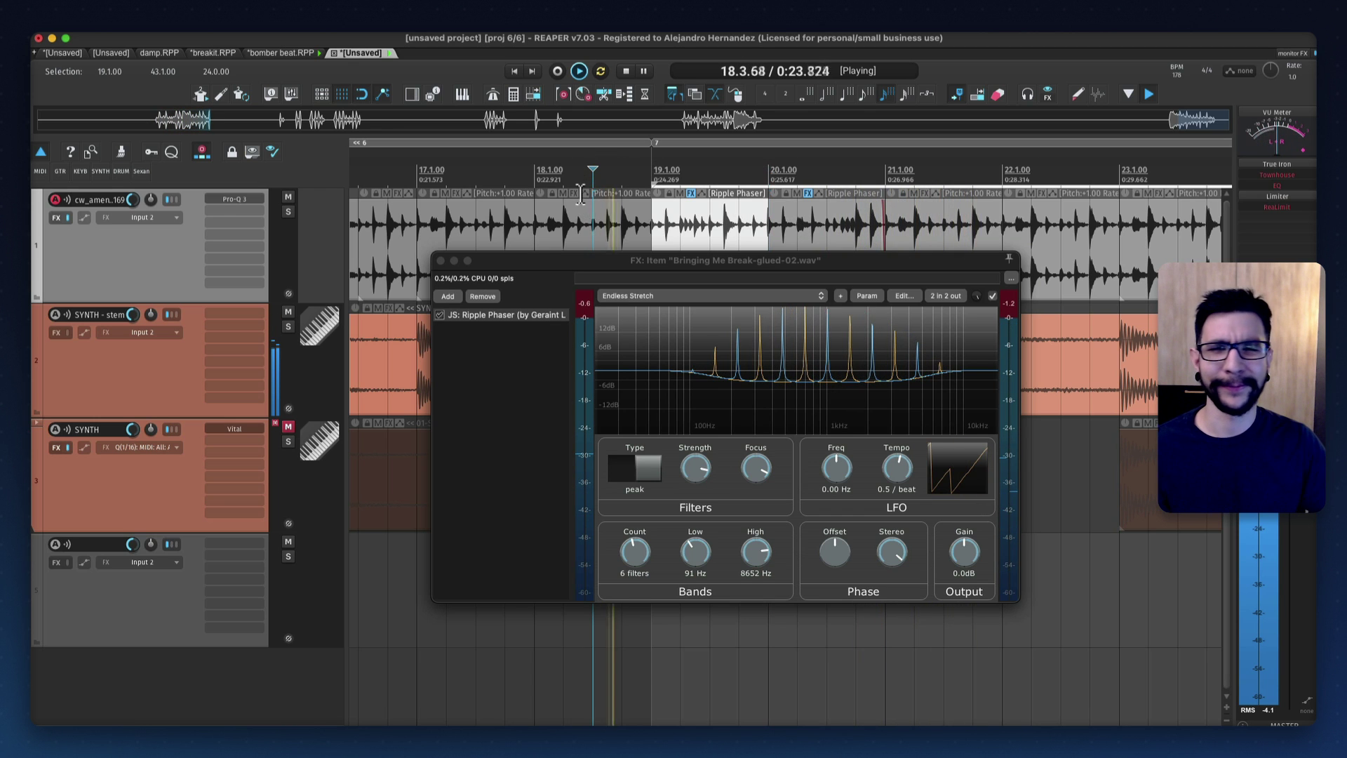
left_click(438, 260)
left_click(439, 260)
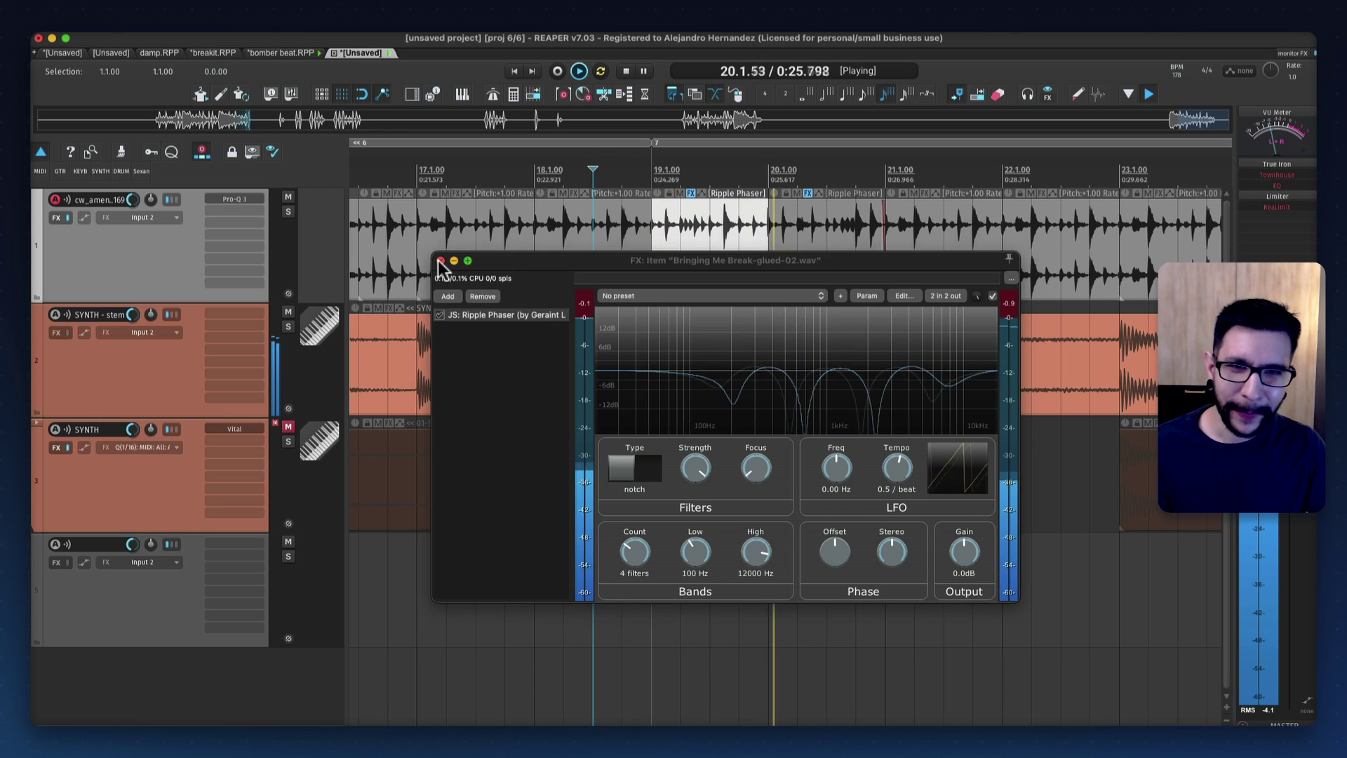
left_click(440, 260)
Try JS: Saturation in the FX chain of the break item at 20.1.00 and remove it again
scroll(961, 231, "down", 2)
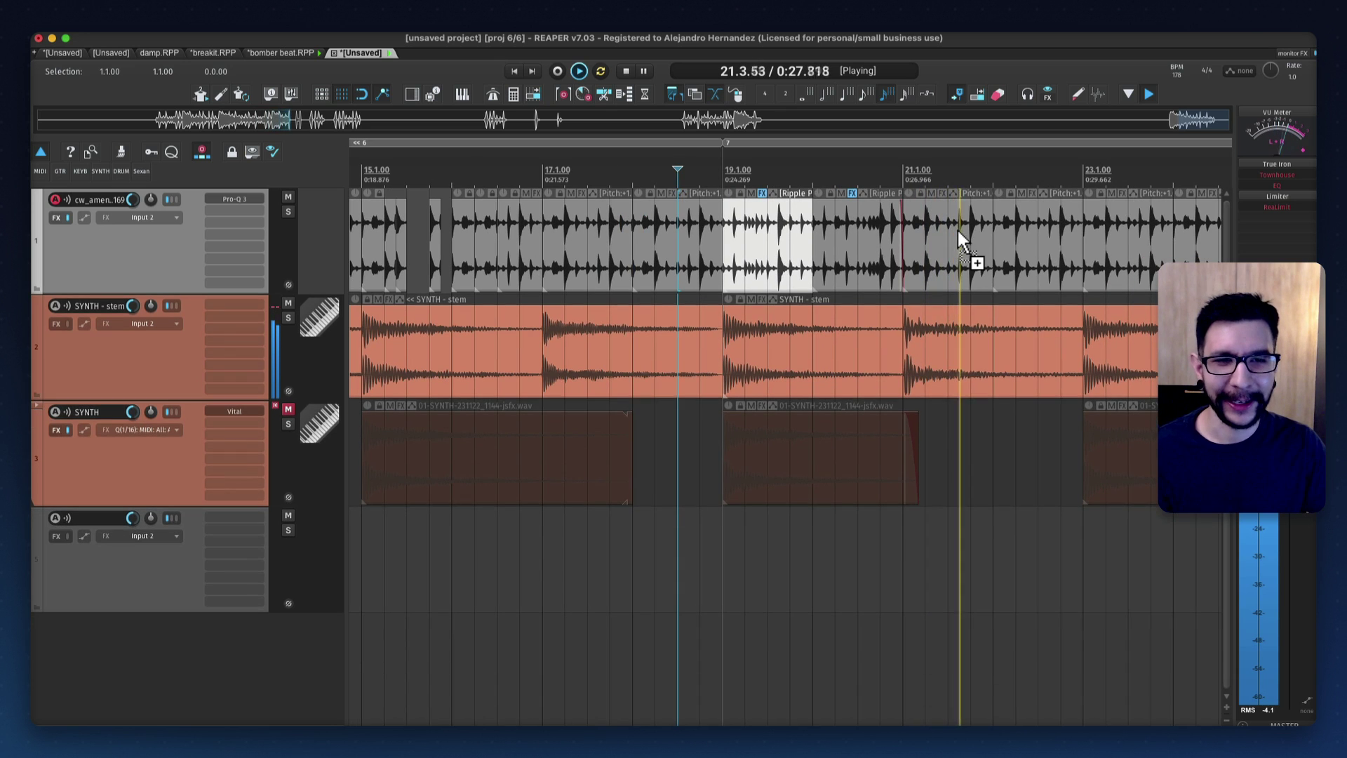
scroll(961, 232, "down", 2)
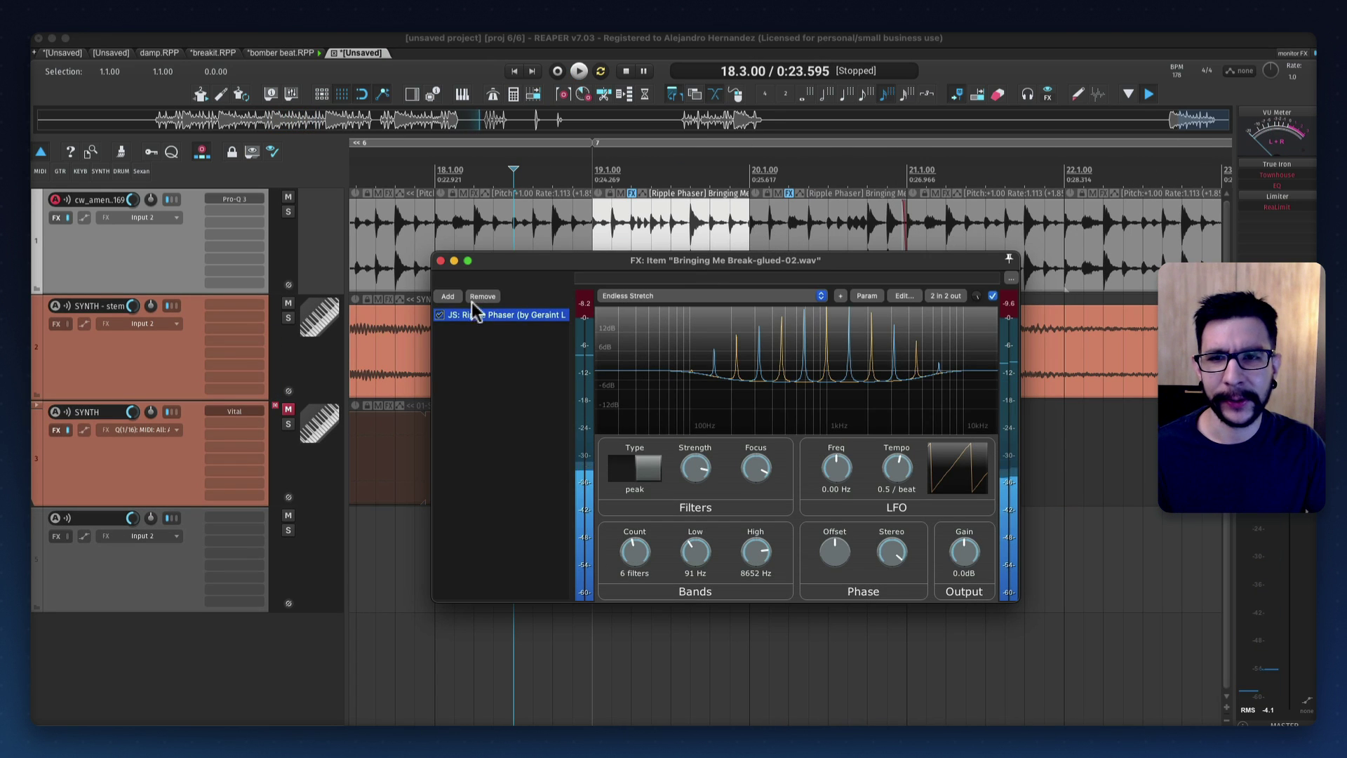
left_click(449, 298)
type("satur")
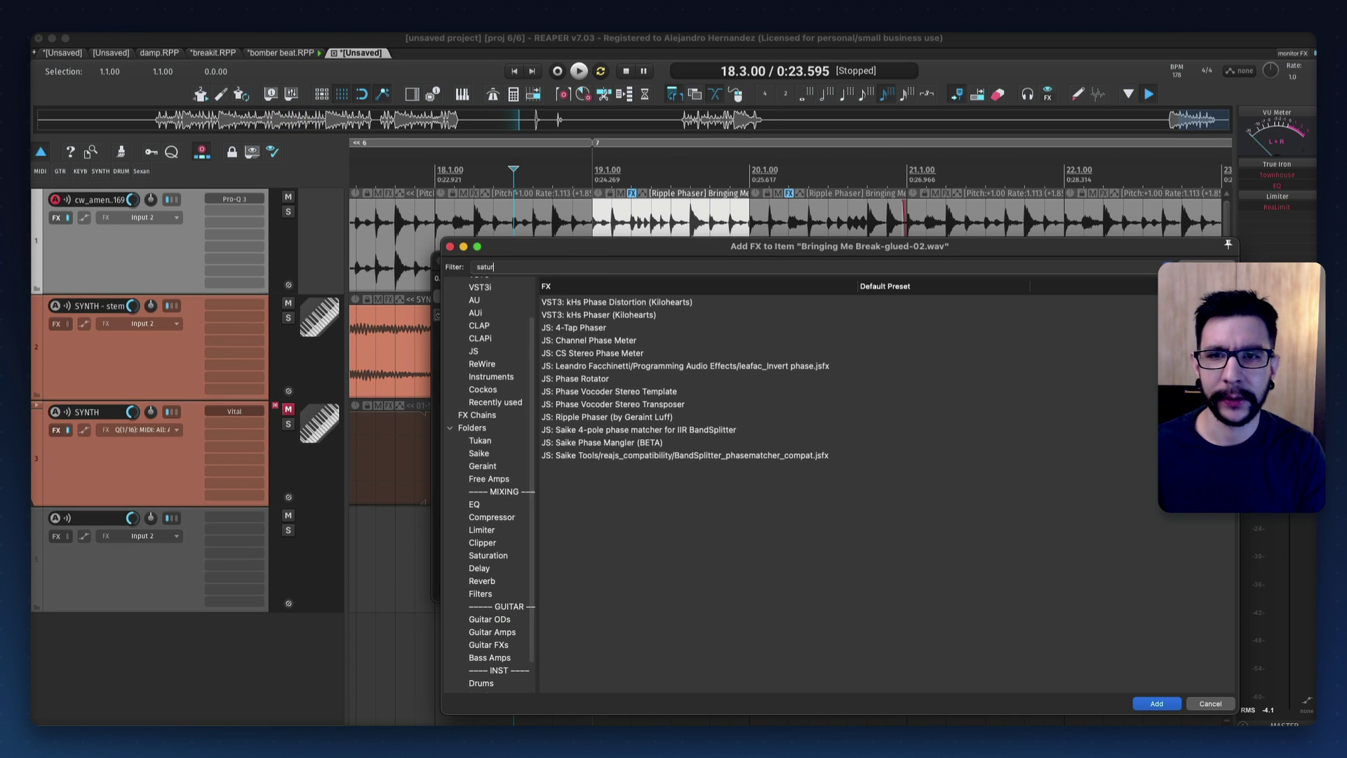
type("ati")
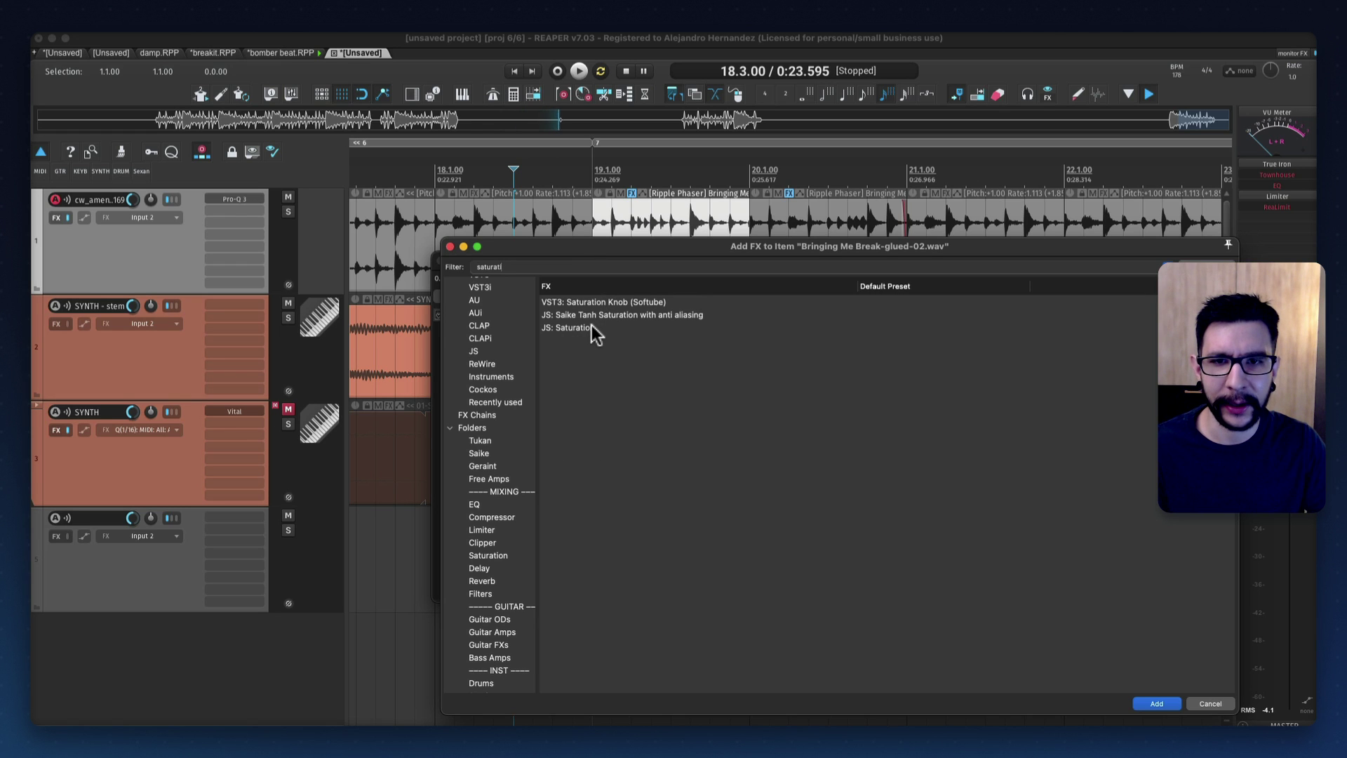
double_click(592, 326)
key("space")
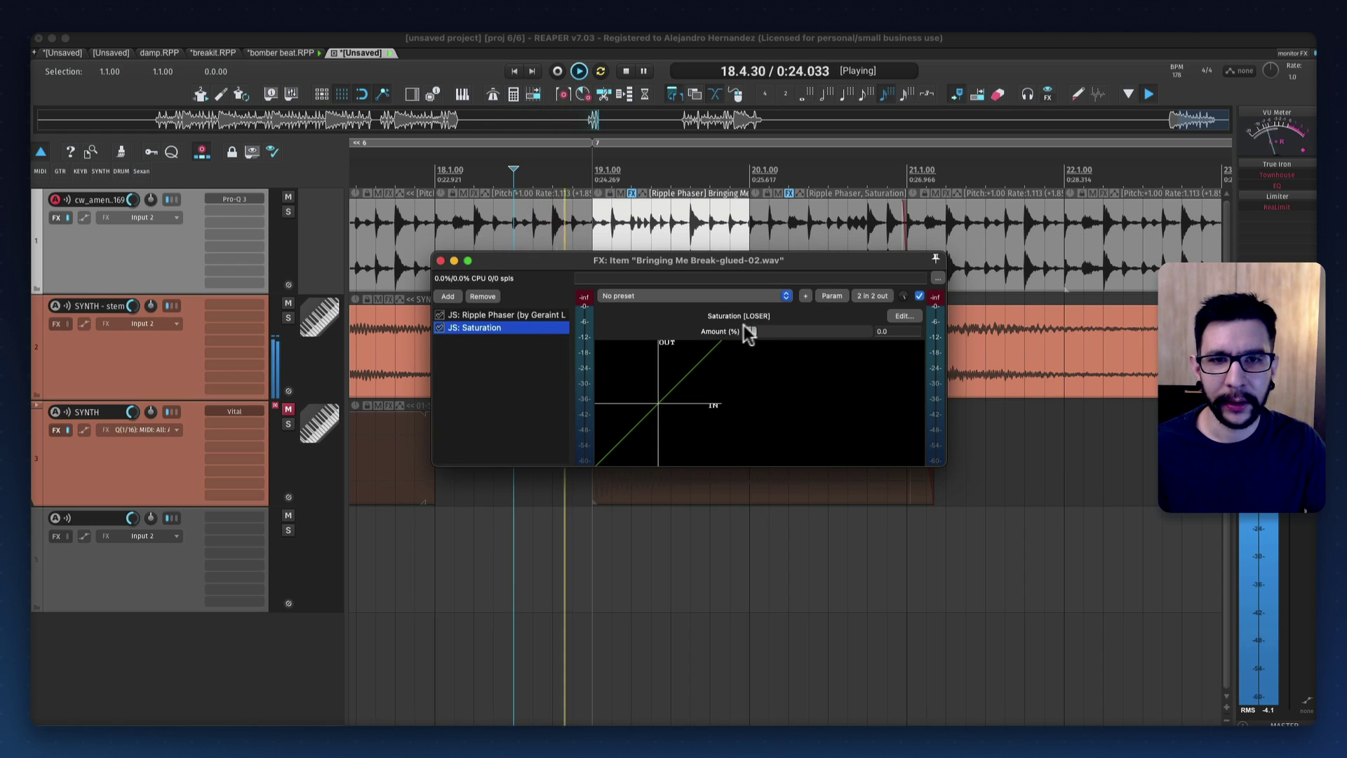
left_click(485, 296)
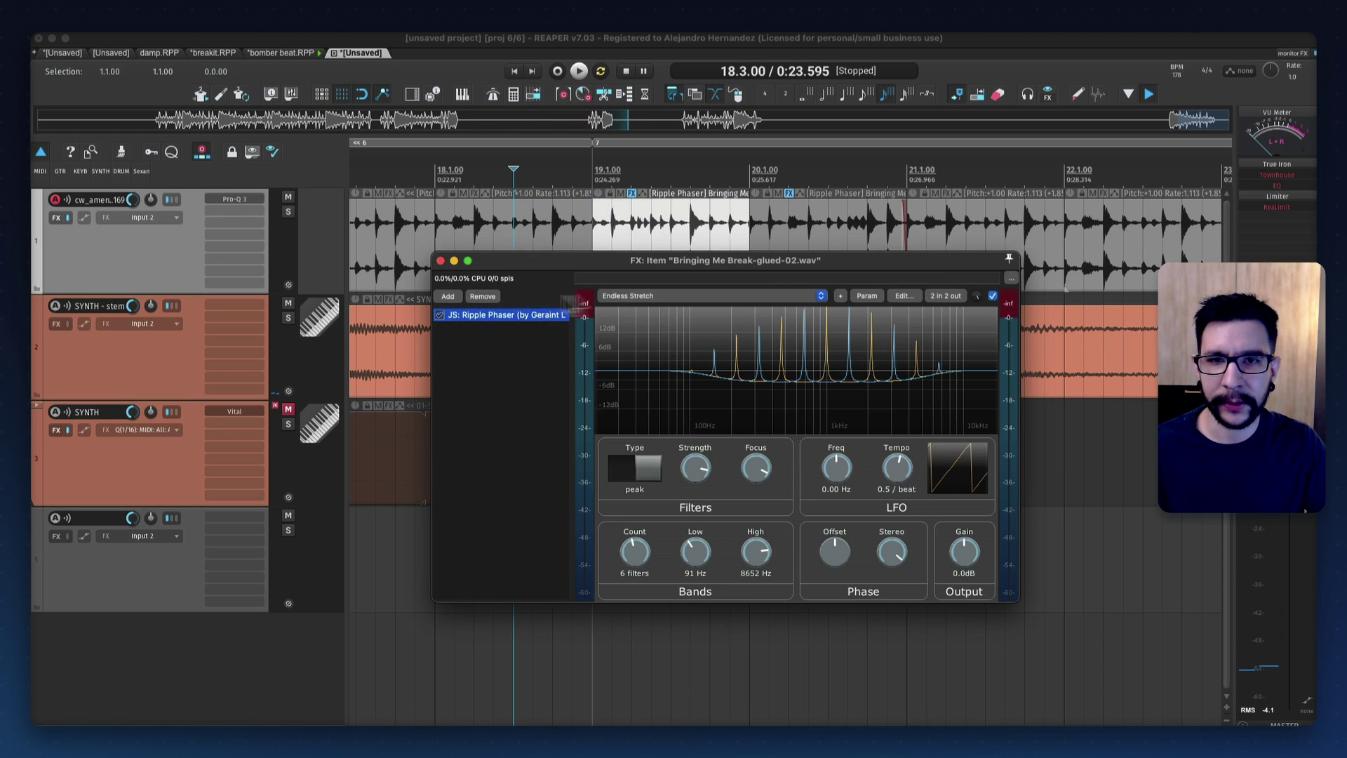
Add VST3: Saturn 2 (FabFilter) to the item at 20.1.00 with the Smudge distortion style
left_click(450, 296)
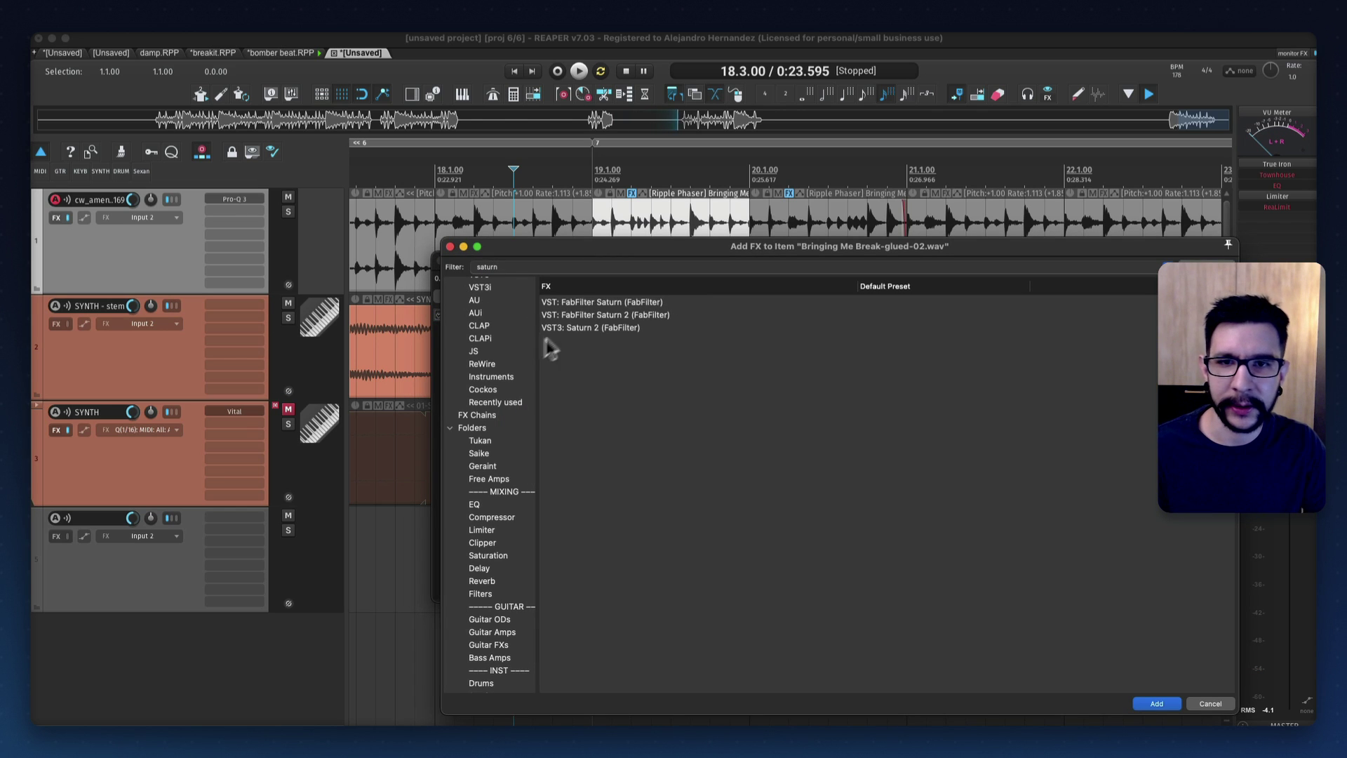
double_click(559, 327)
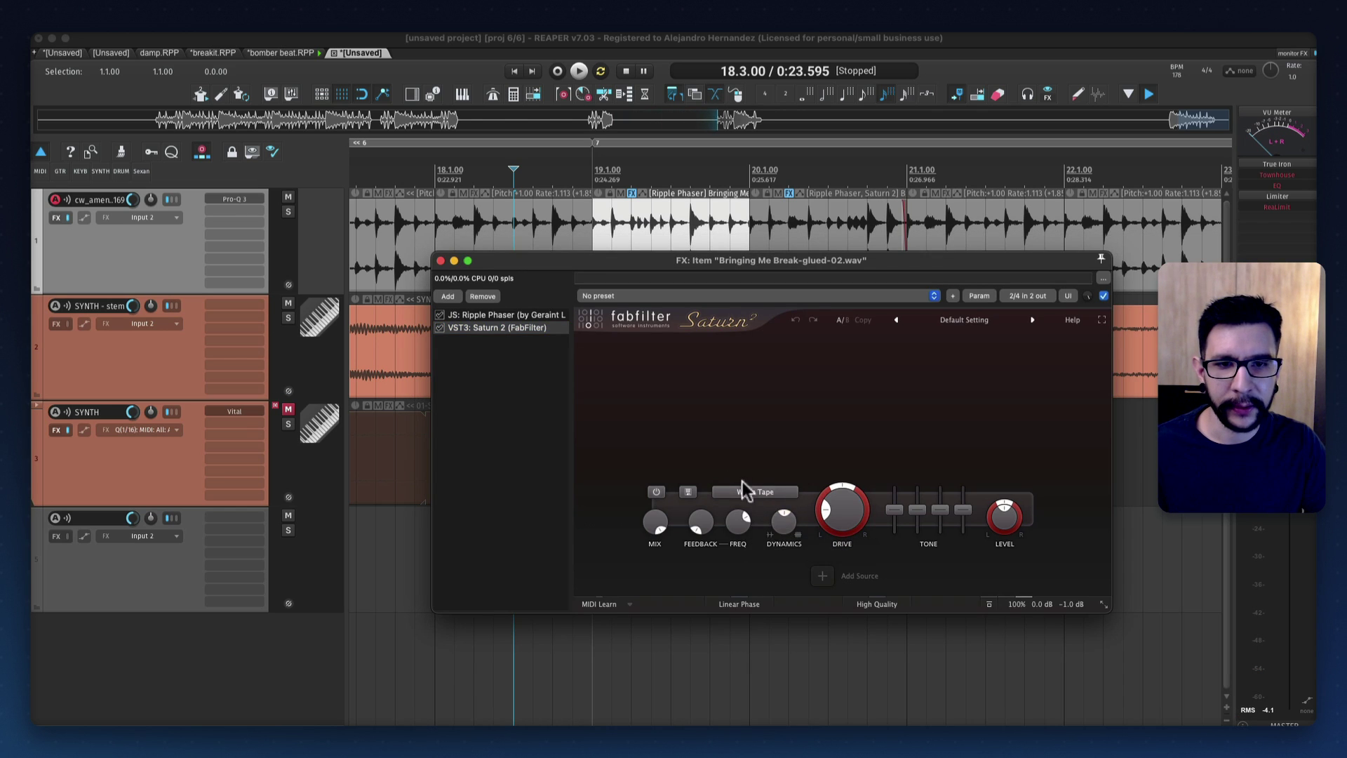
mouse_move(799, 585)
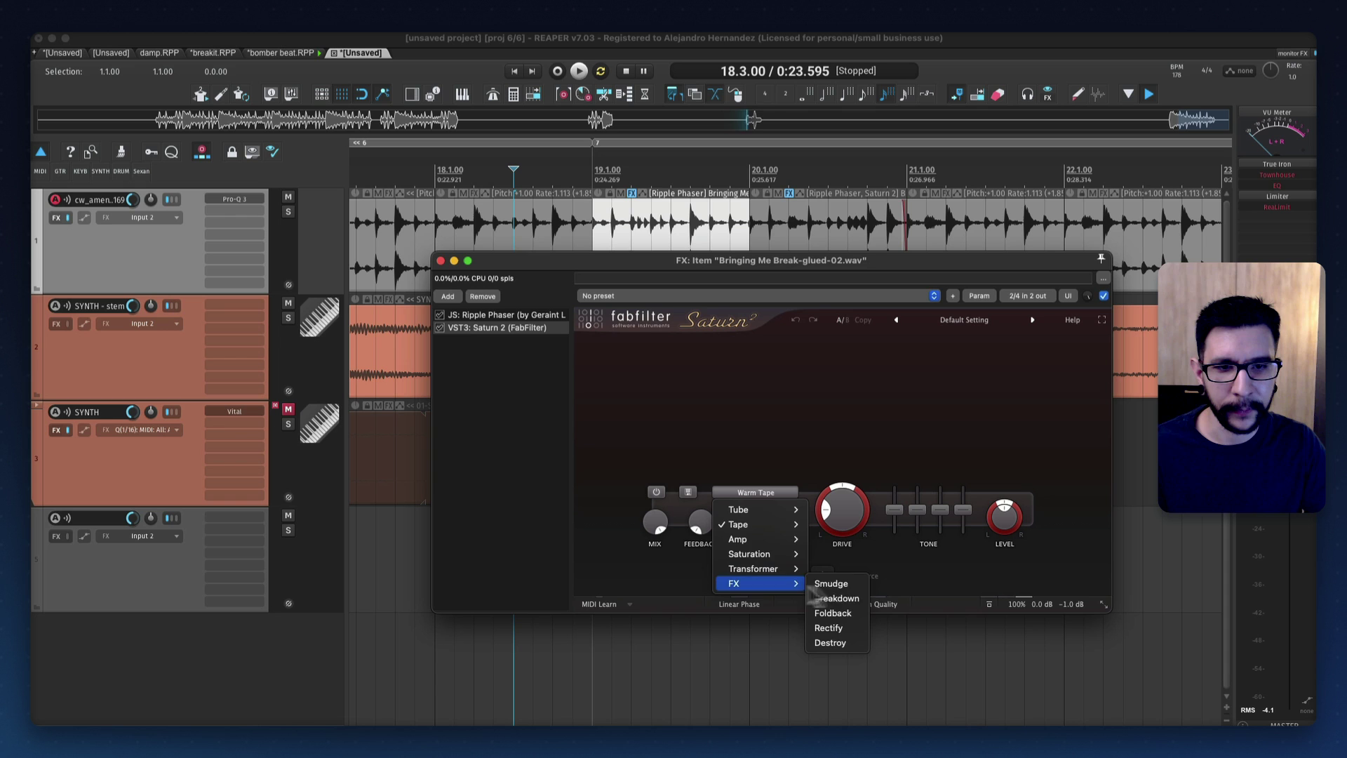
left_click(849, 586)
key("space")
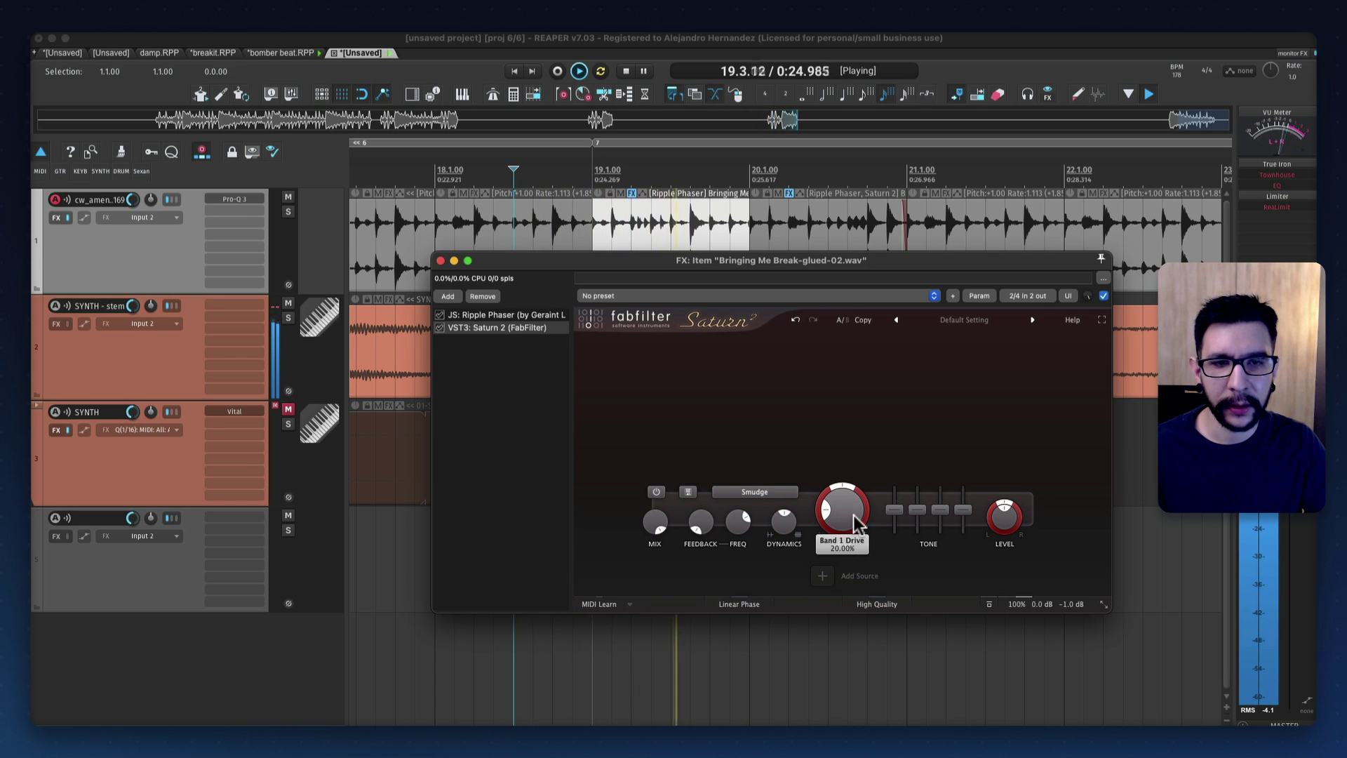
Raise the Band 1 drive in Saturn 2 well above 20% and play the break from 18.4.00
left_click_drag(853, 515, 865, 375)
scroll(658, 201, "down", 3)
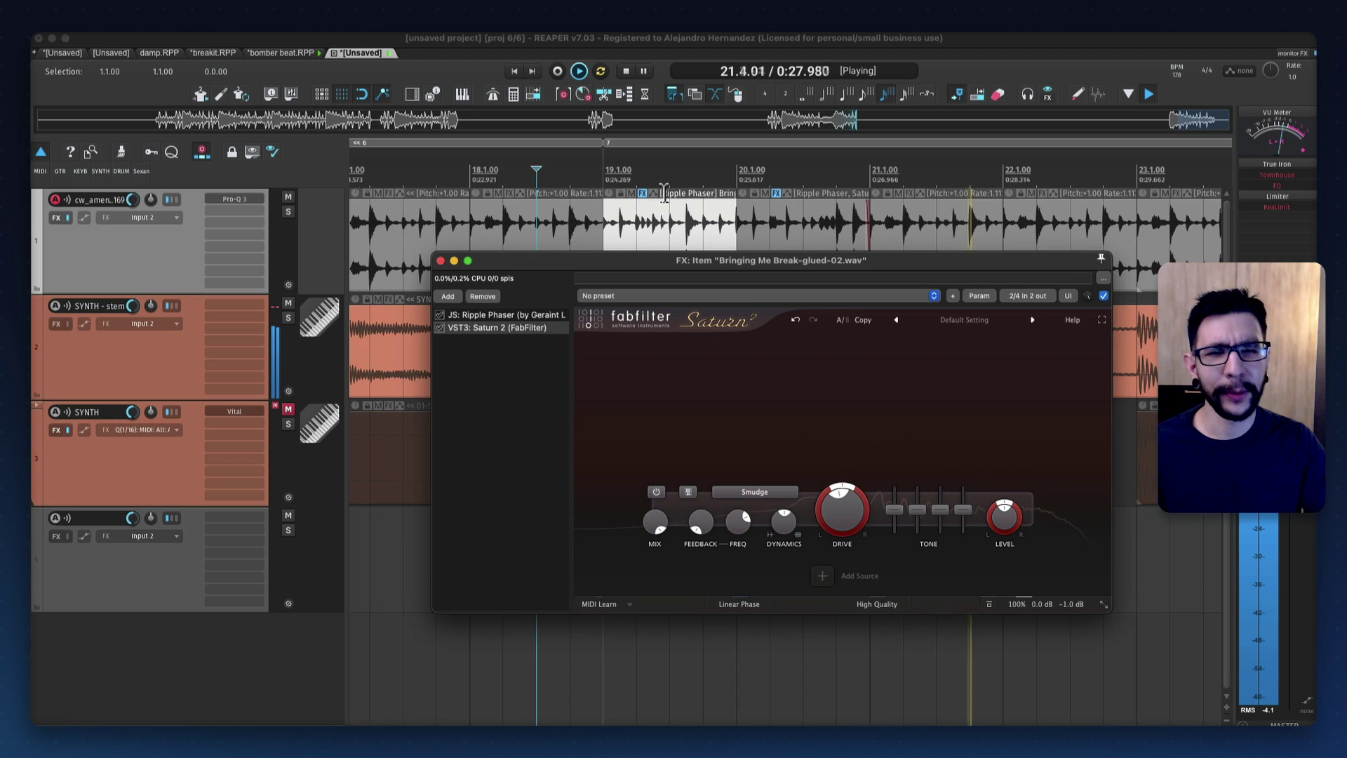
left_click(583, 173)
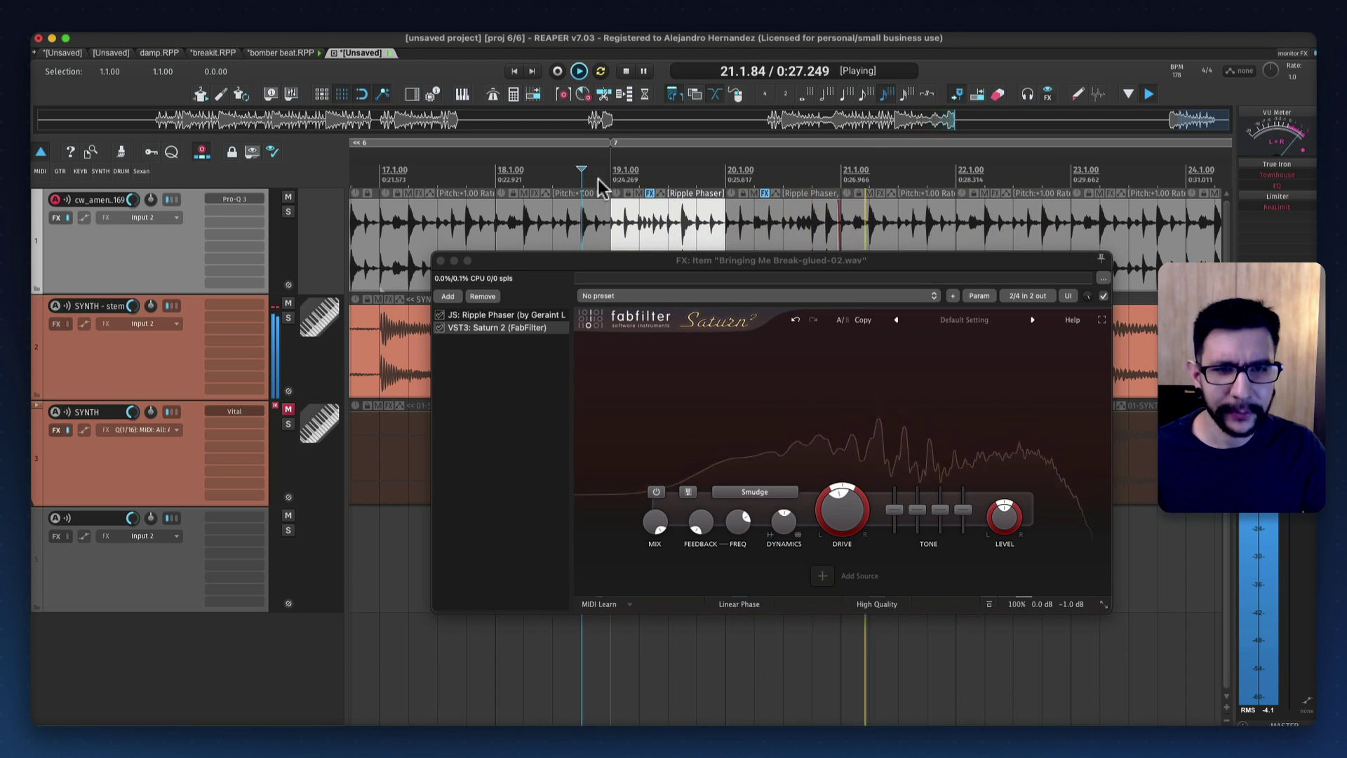
left_click(646, 194)
scroll(656, 204, "down", 3)
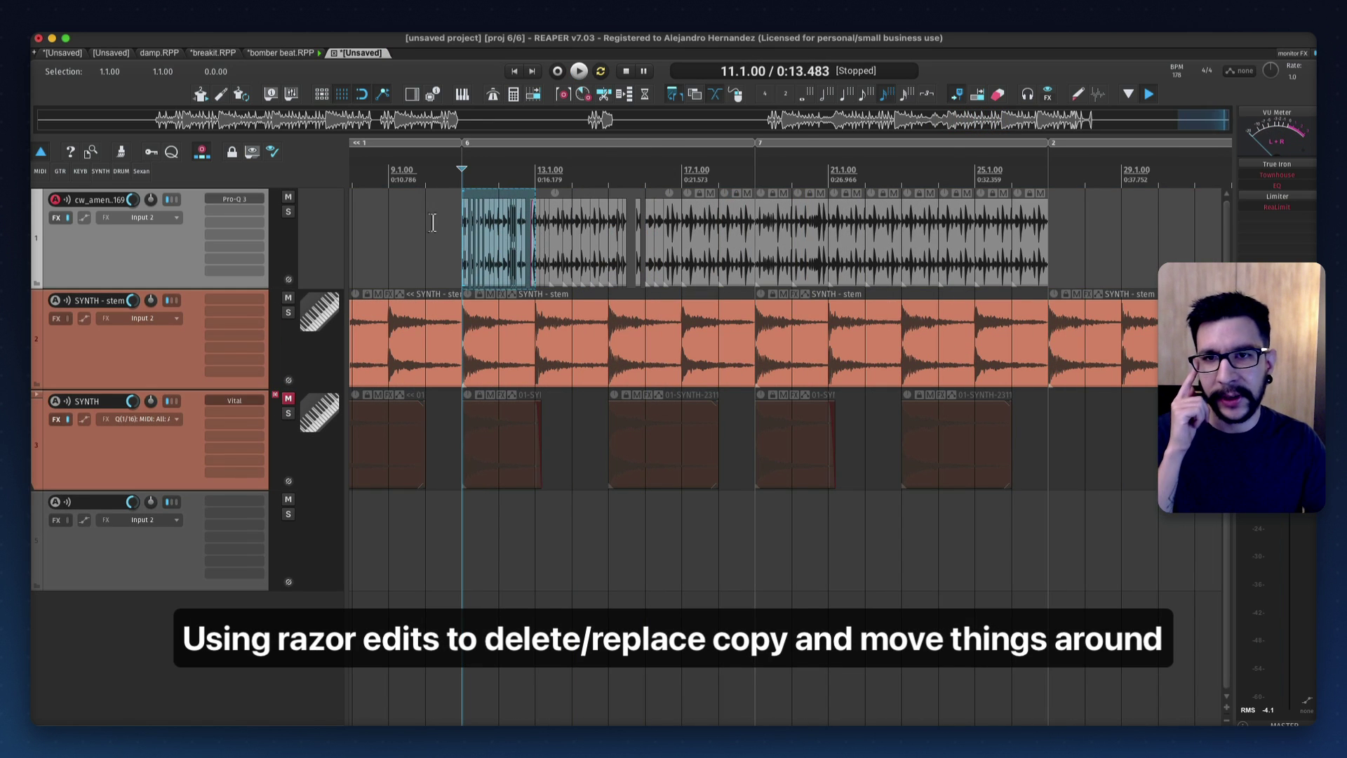
Copy the razor-edited break section from 11.1.00–13.1.00 over 17.1.00–19.1.00 and play the break from 11.1.00
left_click(433, 223)
mouse_move(481, 229)
left_mouse_down()
mouse_move(536, 241)
mouse_move(669, 223)
mouse_move(693, 233)
left_mouse_up()
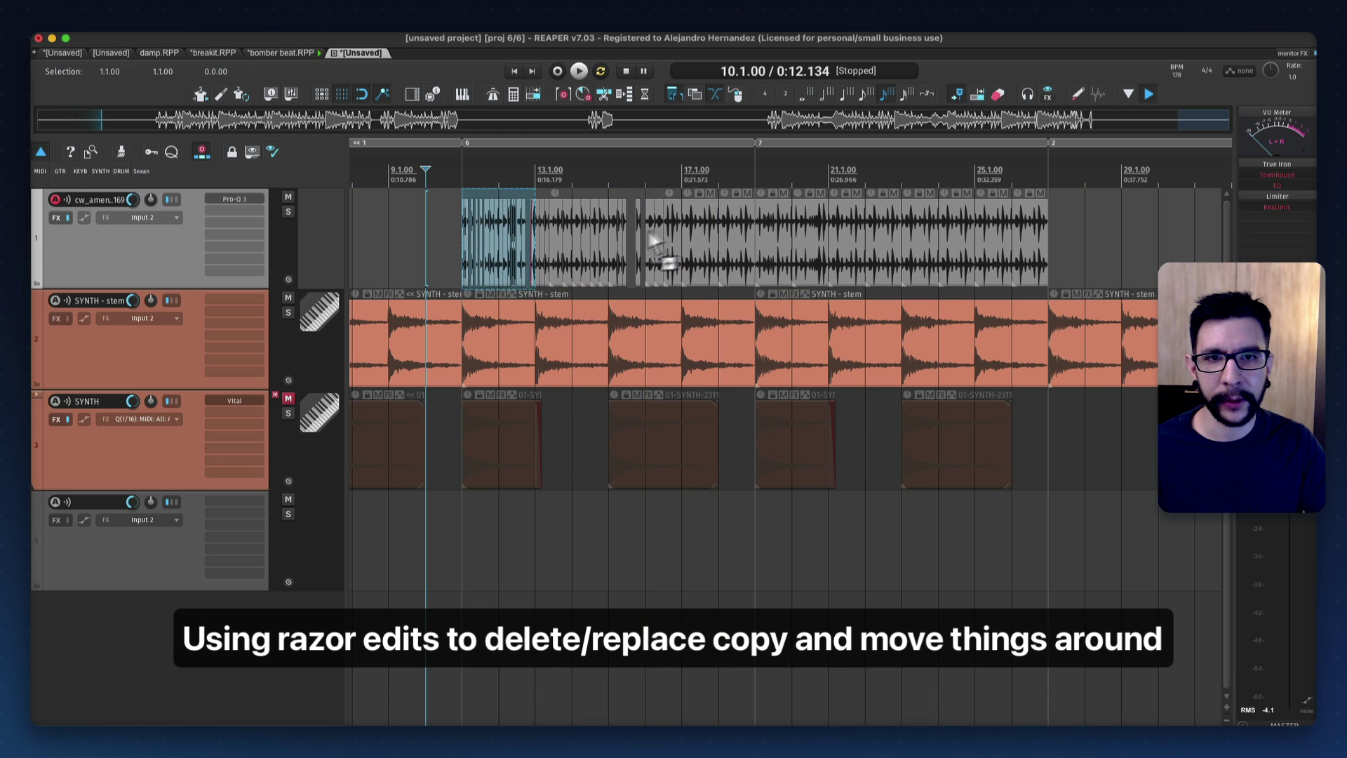
left_click(638, 176)
key("space")
scroll(647, 233, "up", 3)
scroll(631, 227, "left", 2)
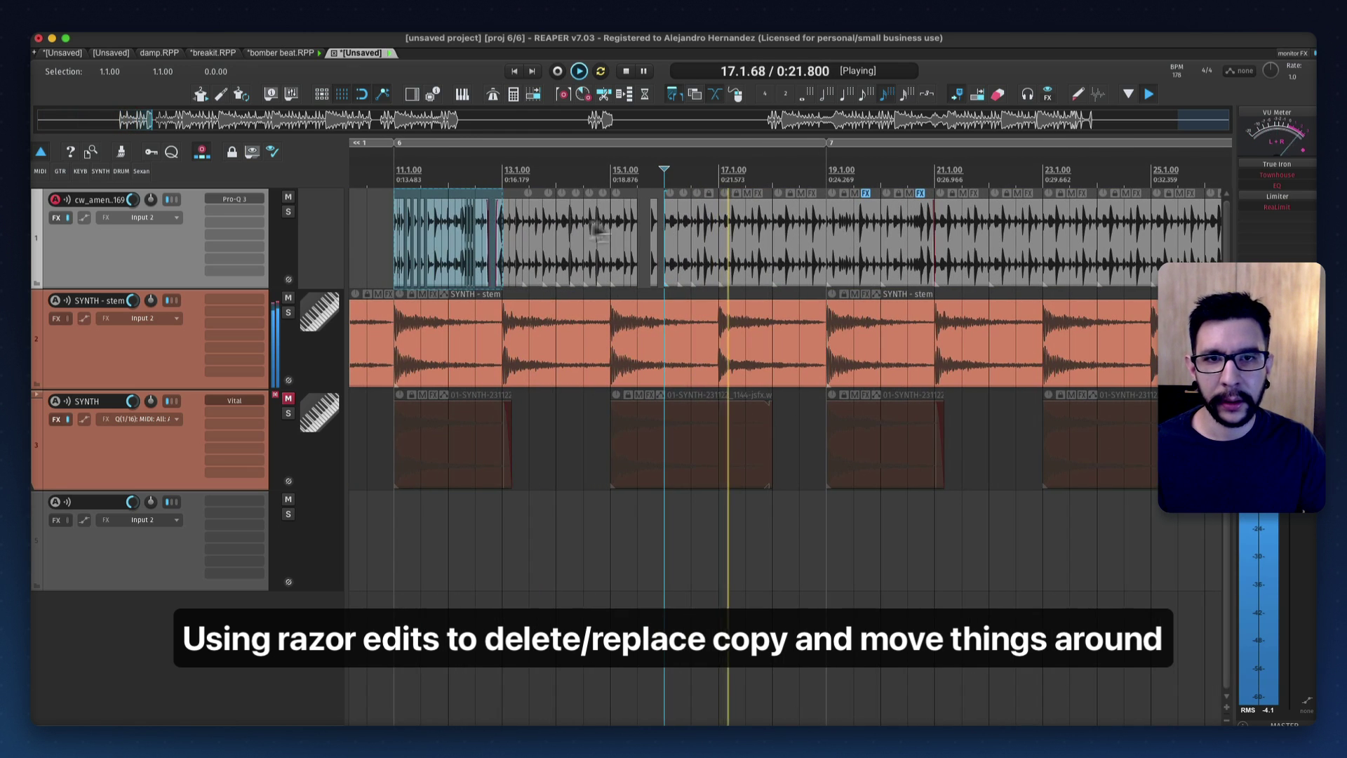
left_click_drag(436, 241, 779, 239)
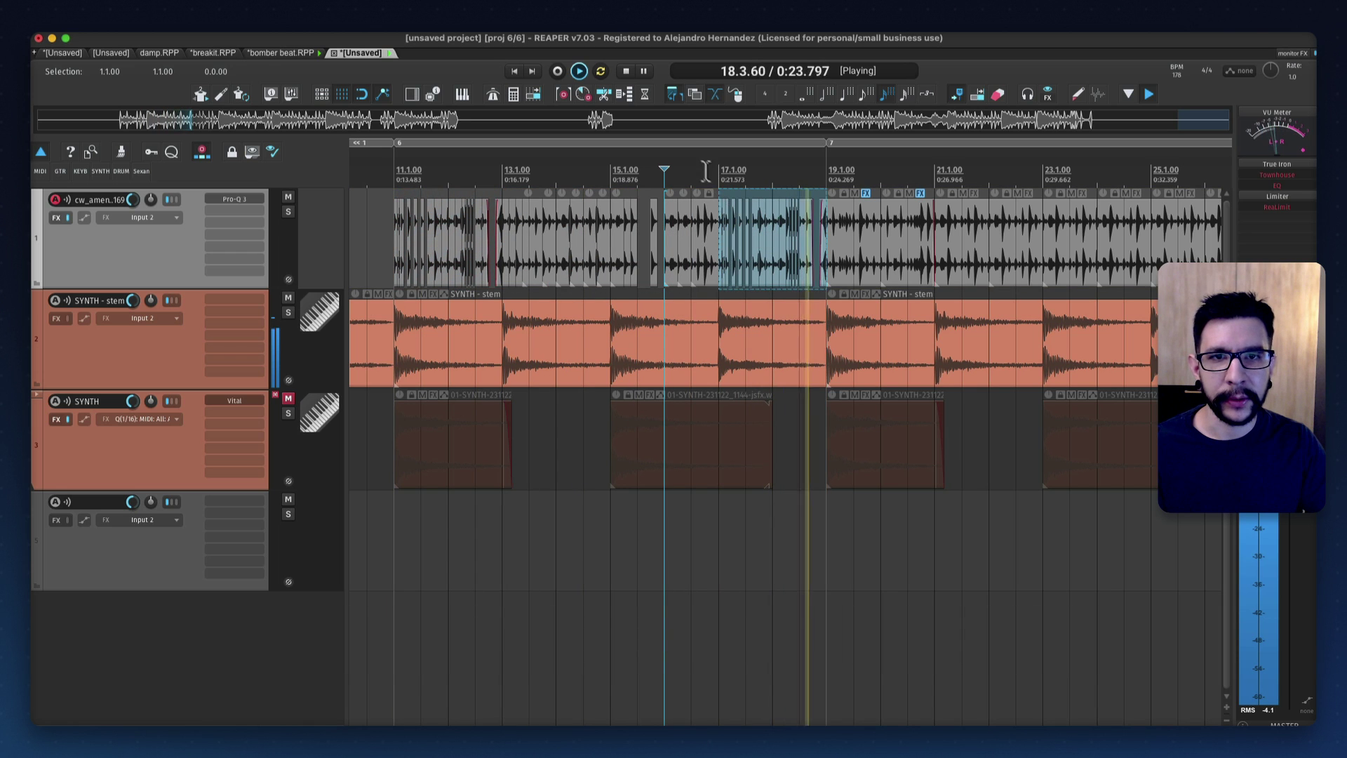
left_click(397, 176)
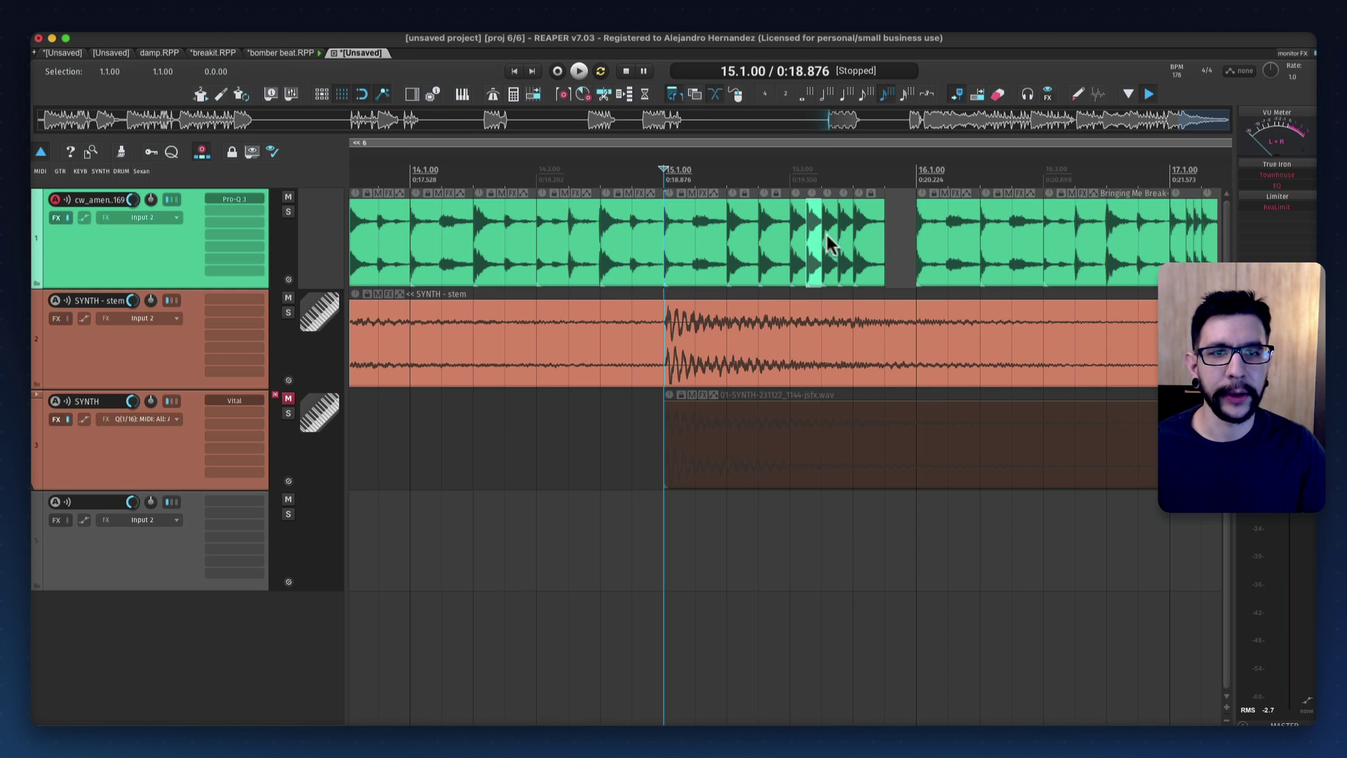
Play the green break chops from 15.1.00
key("space")
key("space")
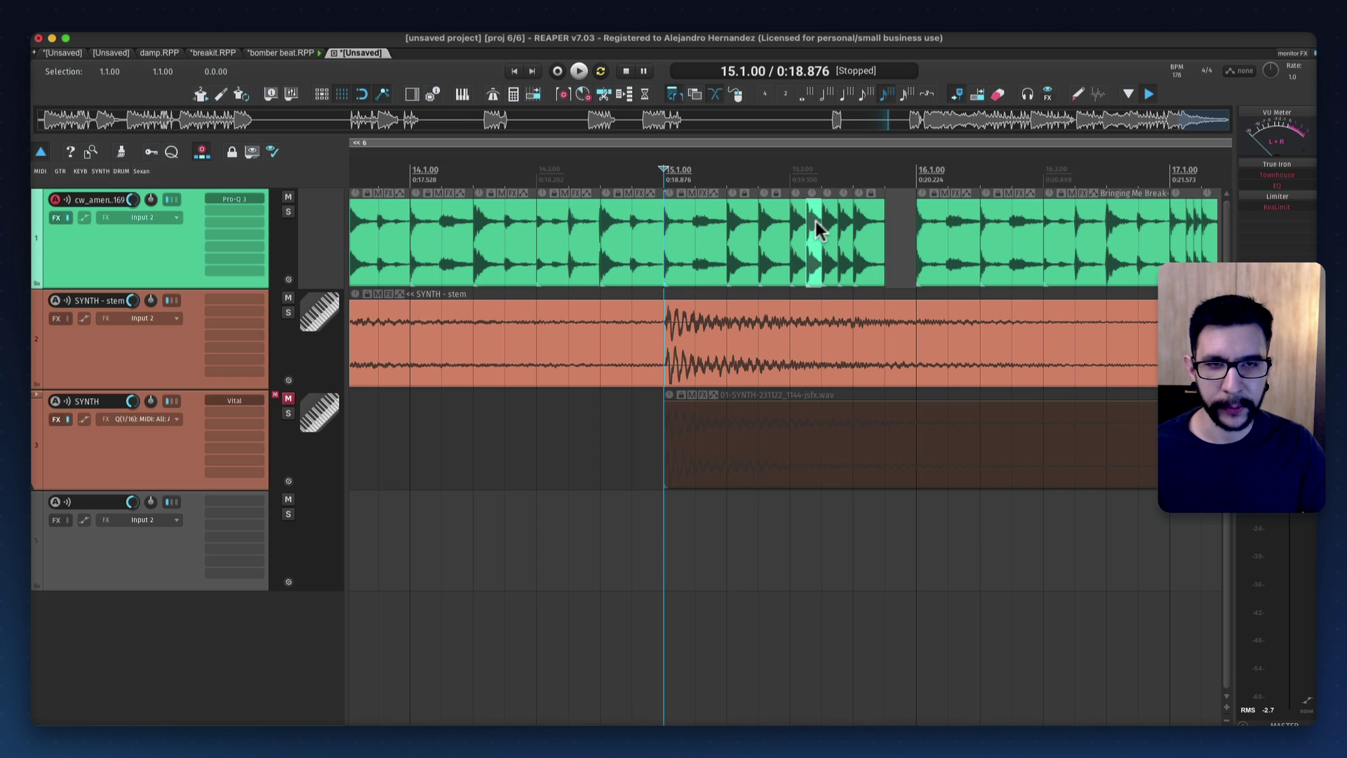
scroll(813, 214, "up", 3)
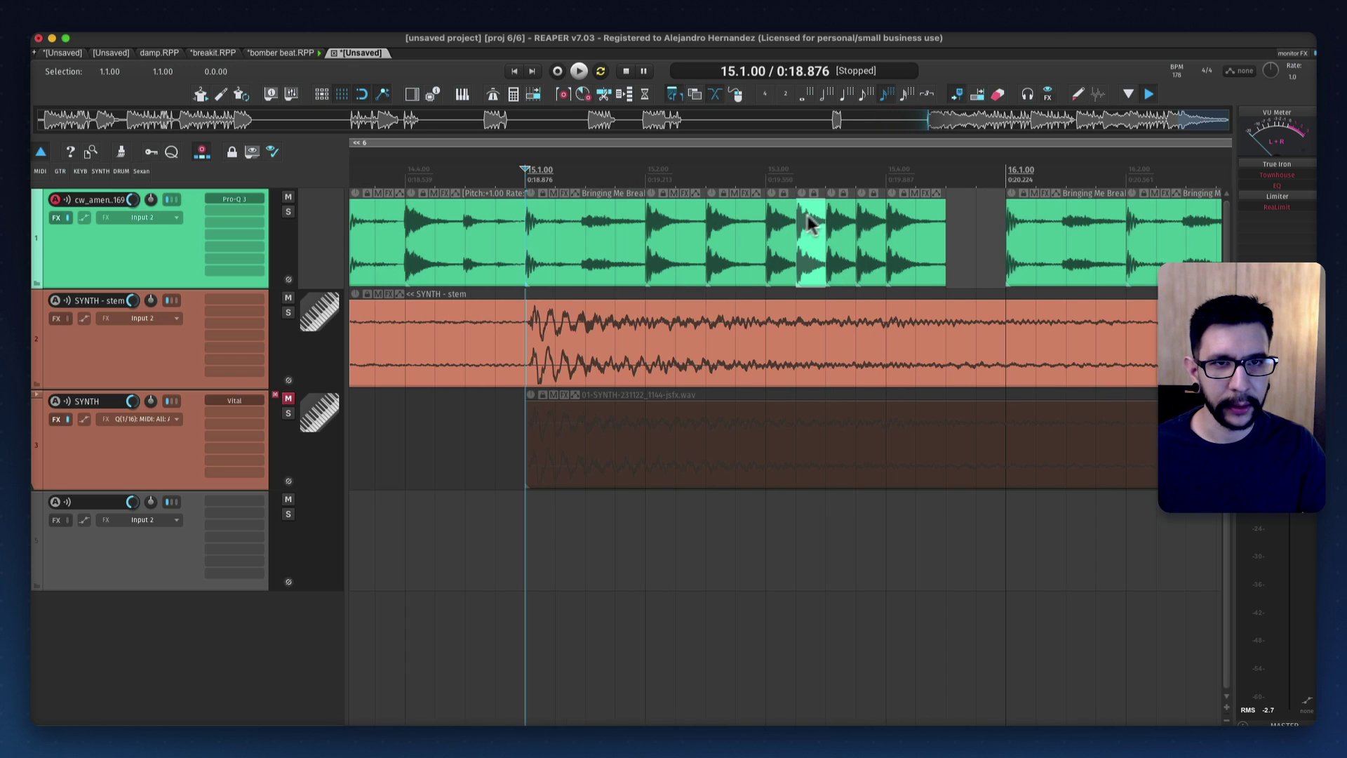
key("space")
key("space")
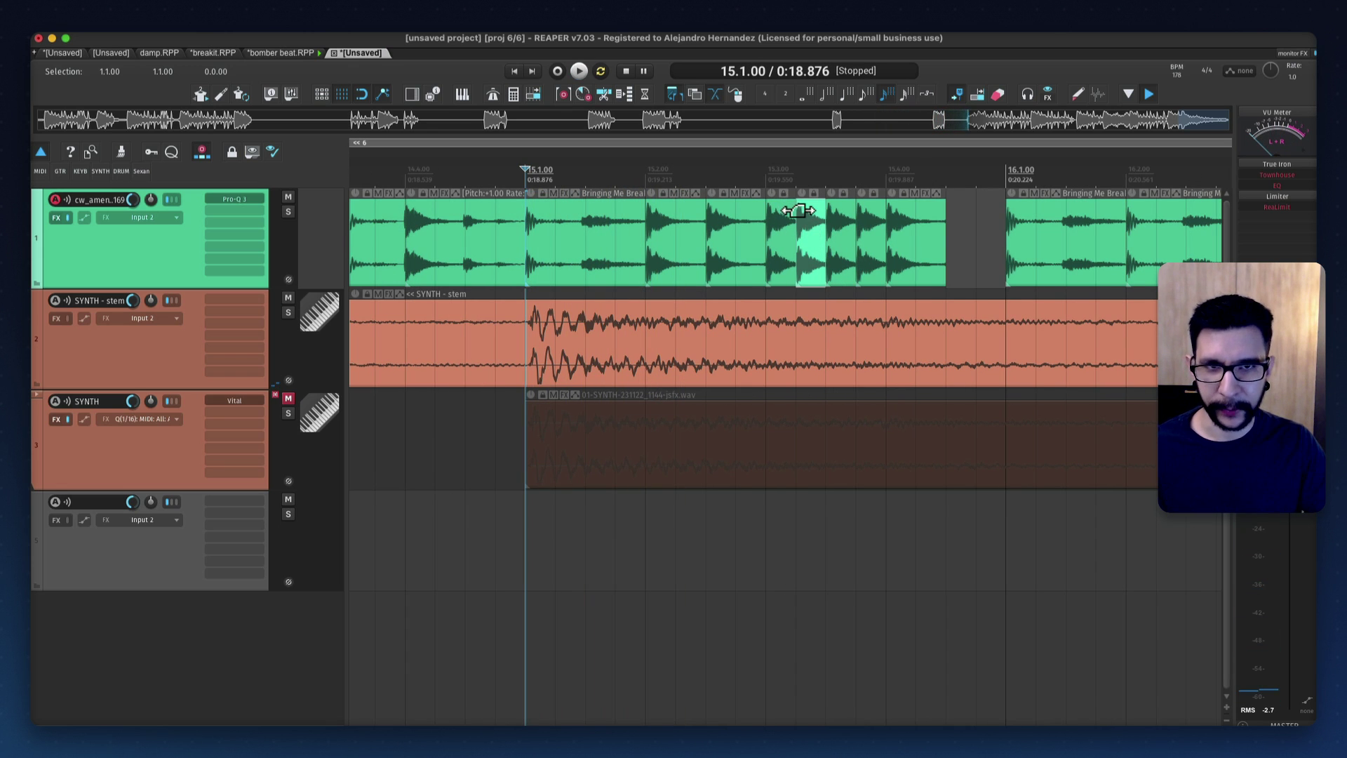
Progressively lower the item volume of the four chops from 15.3.25 to 15.4.00, the last to about -18 dB, and play them
left_click_drag(811, 217, 825, 269)
scroll(814, 236, "down", 1)
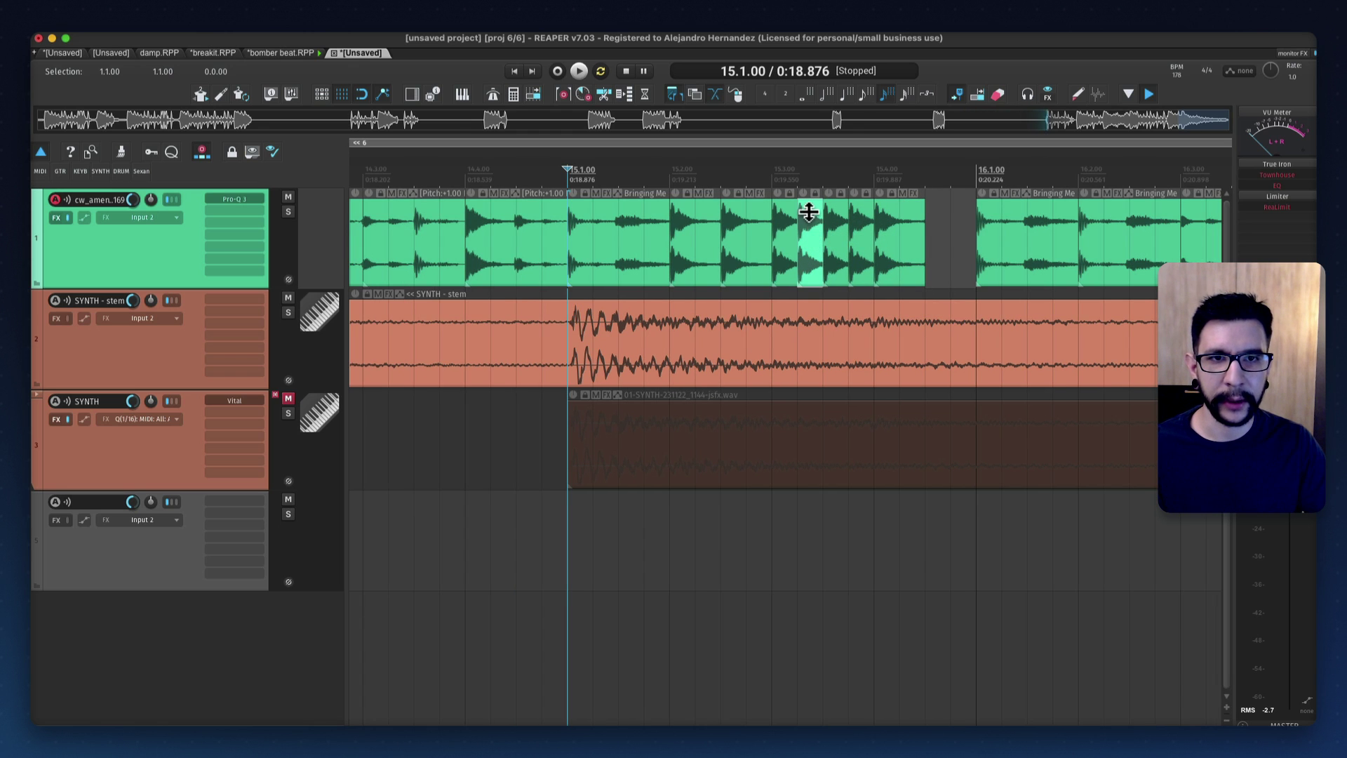
left_click_drag(809, 213, 825, 249)
left_click_drag(834, 211, 846, 263)
left_click_drag(857, 211, 838, 261)
left_click_drag(886, 212, 897, 337)
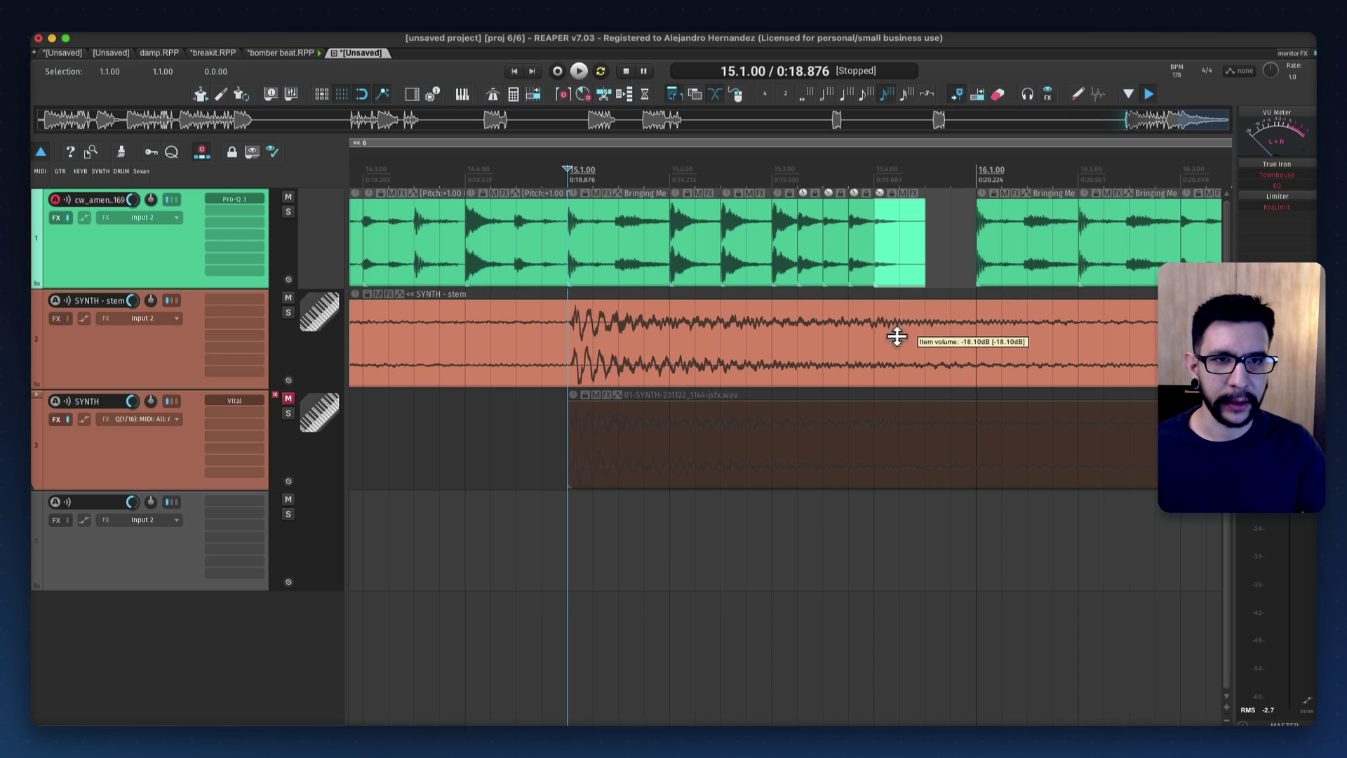
key("space")
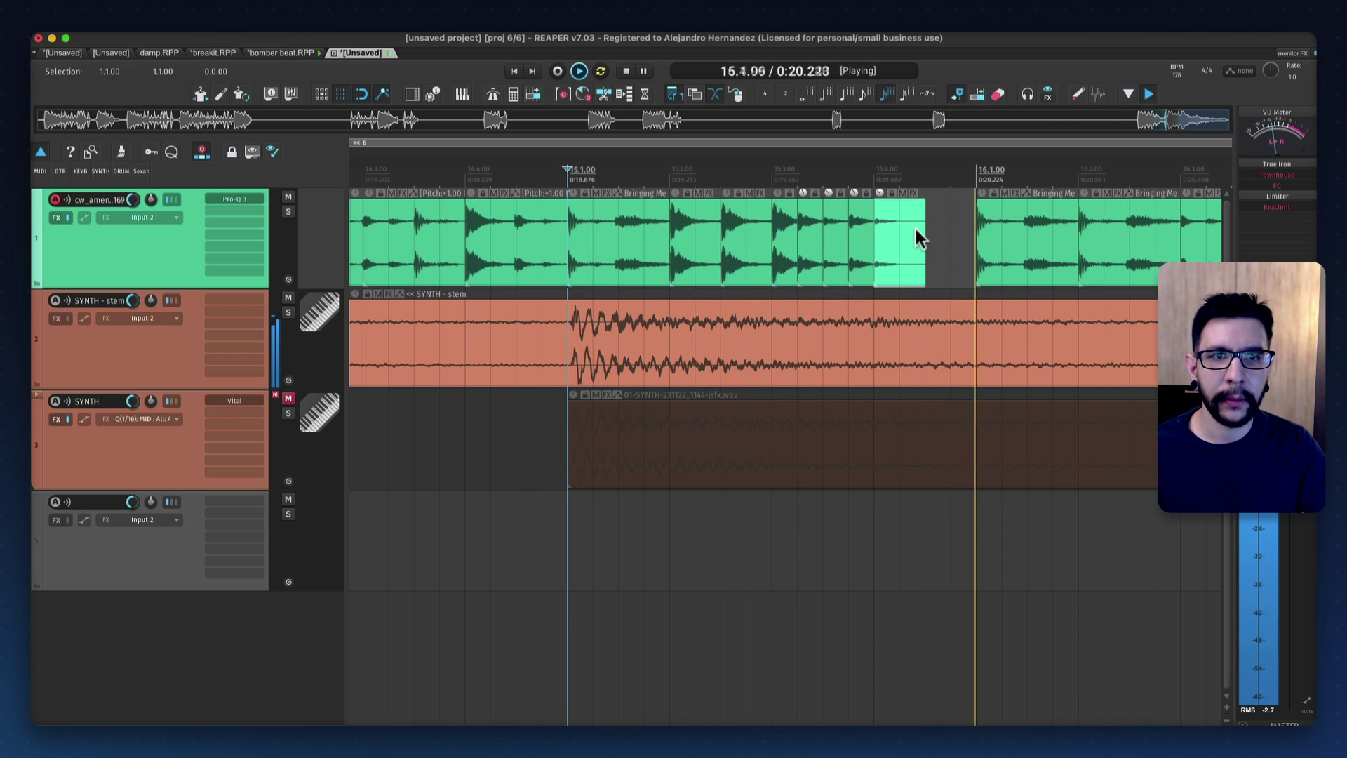
key("space")
Shorten the quiet chop at 15.4.00, fill the gap up to 16.1.00 with short duplicates, and play from 15.3.00
left_click_drag(921, 232, 897, 237)
key("super+d")
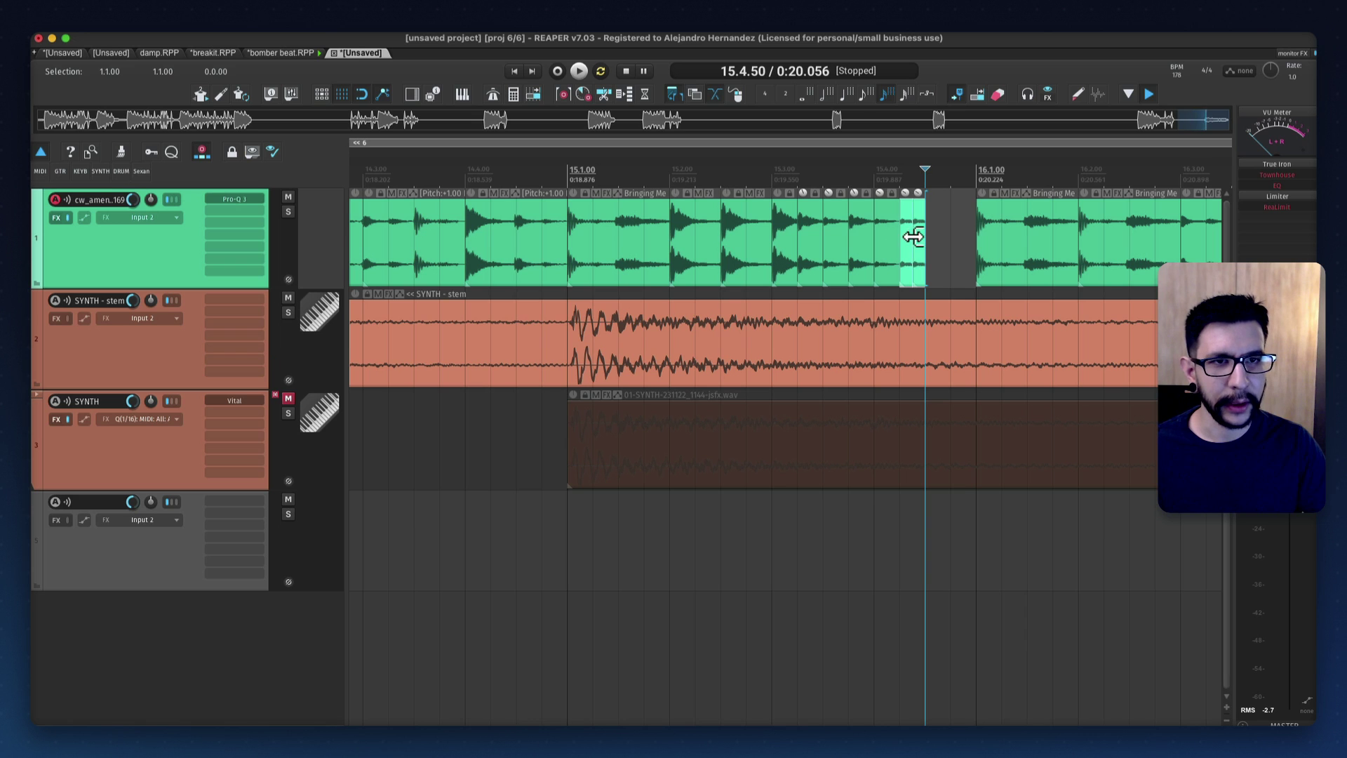
key("super+d")
key("super+d")
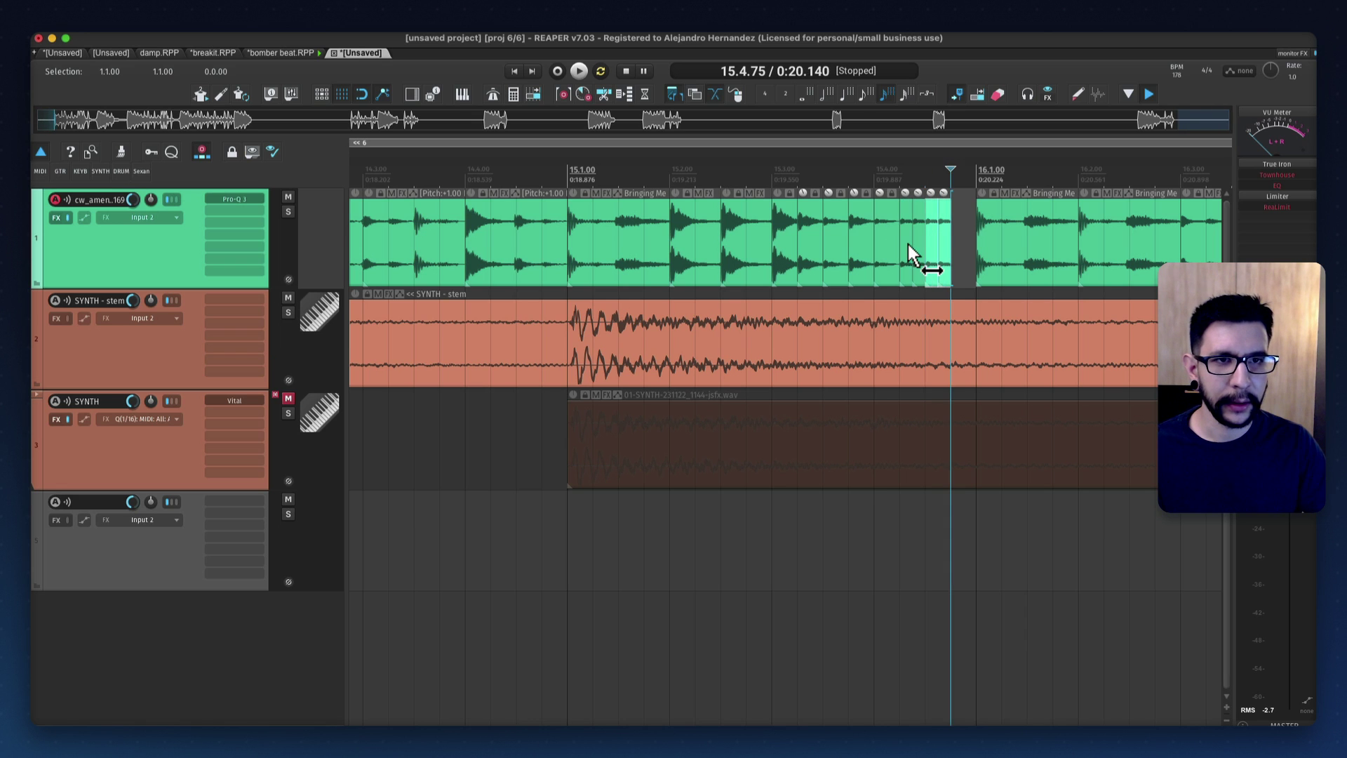
left_click(778, 174)
key("space")
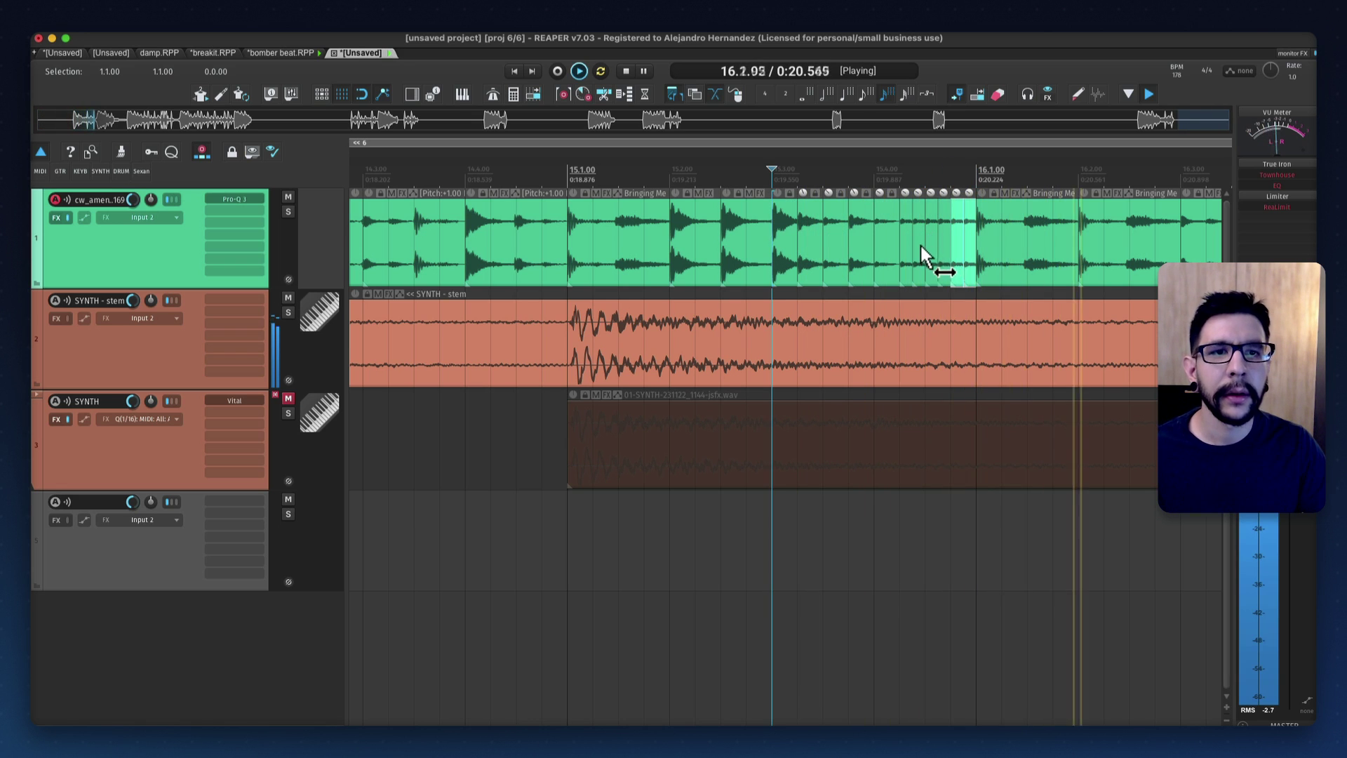
key("space")
Raise the short repeats before 16.1.00 to about -14.8 dB, the last three to about -11.3 dB, and play from 15.3.00
left_click_drag(925, 198, 927, 169)
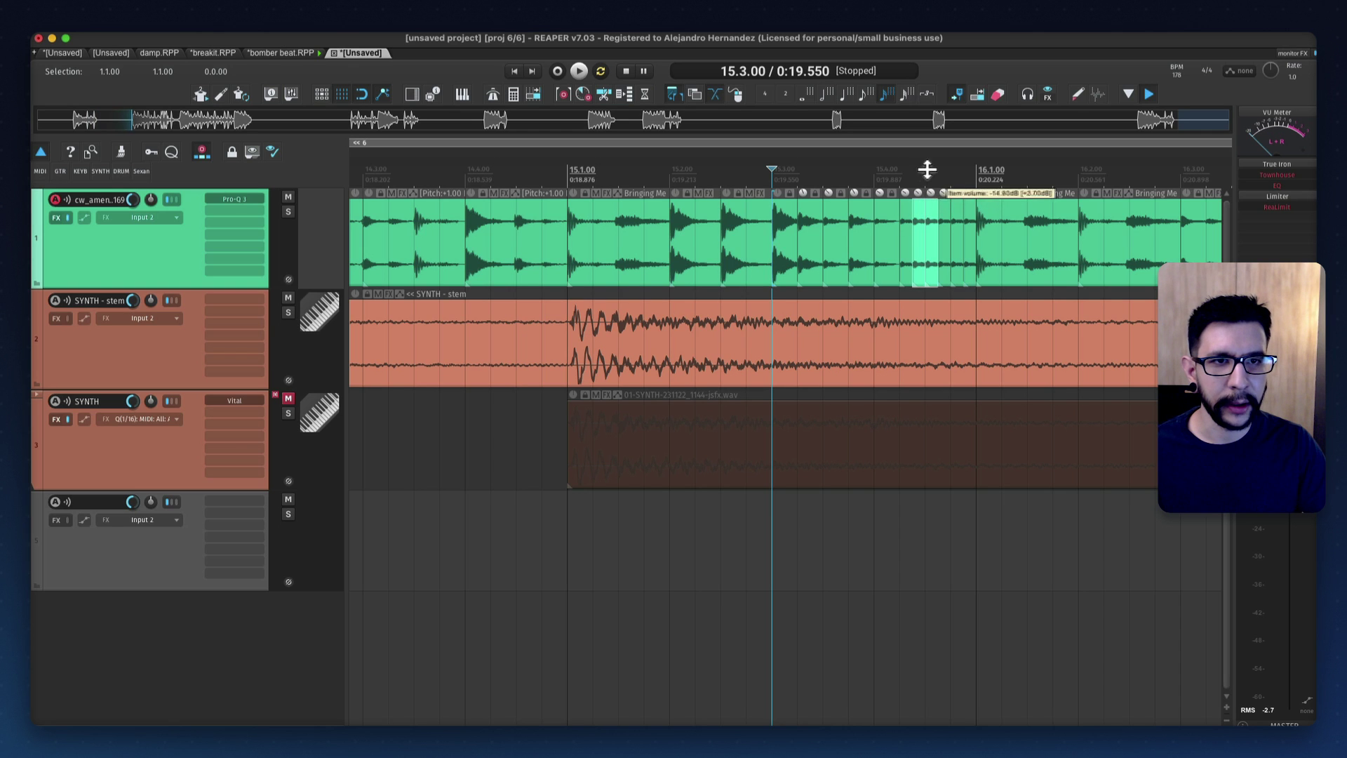
left_click(963, 208)
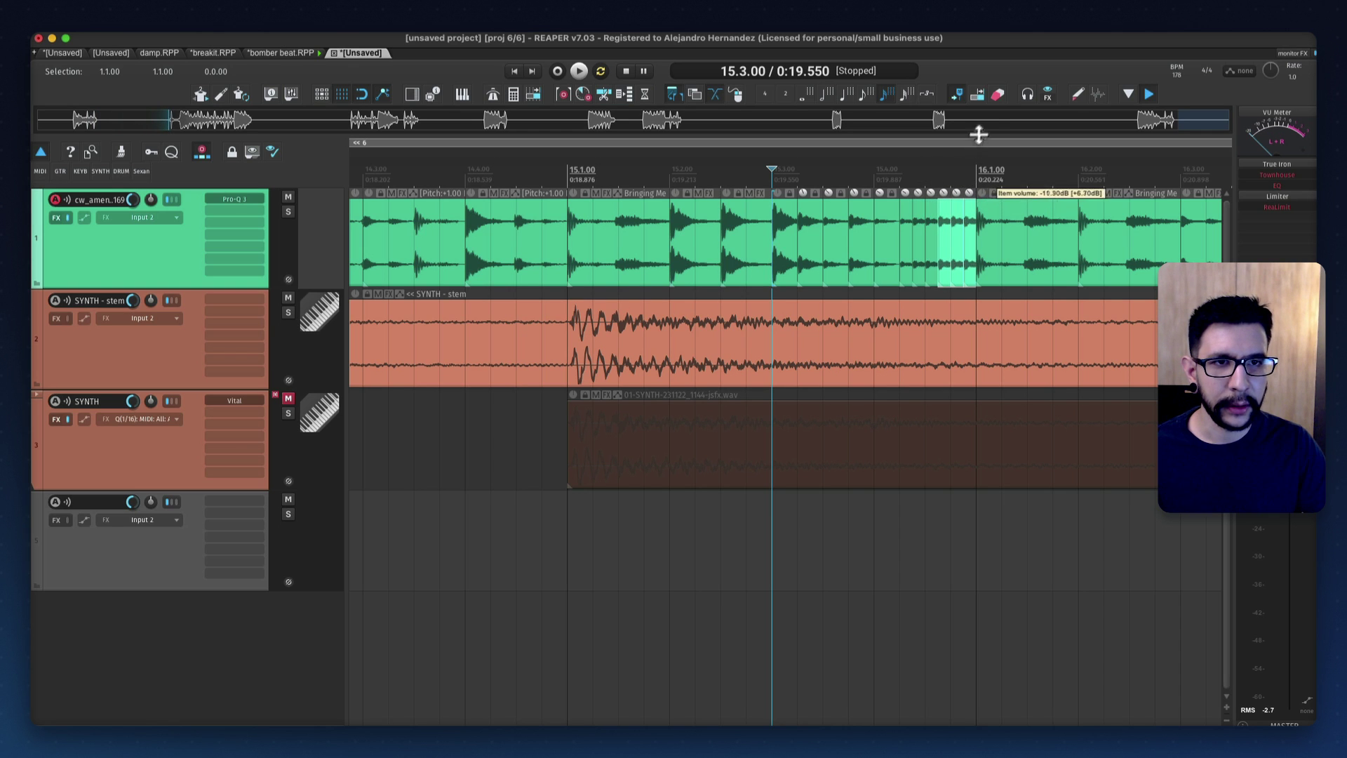
key("space")
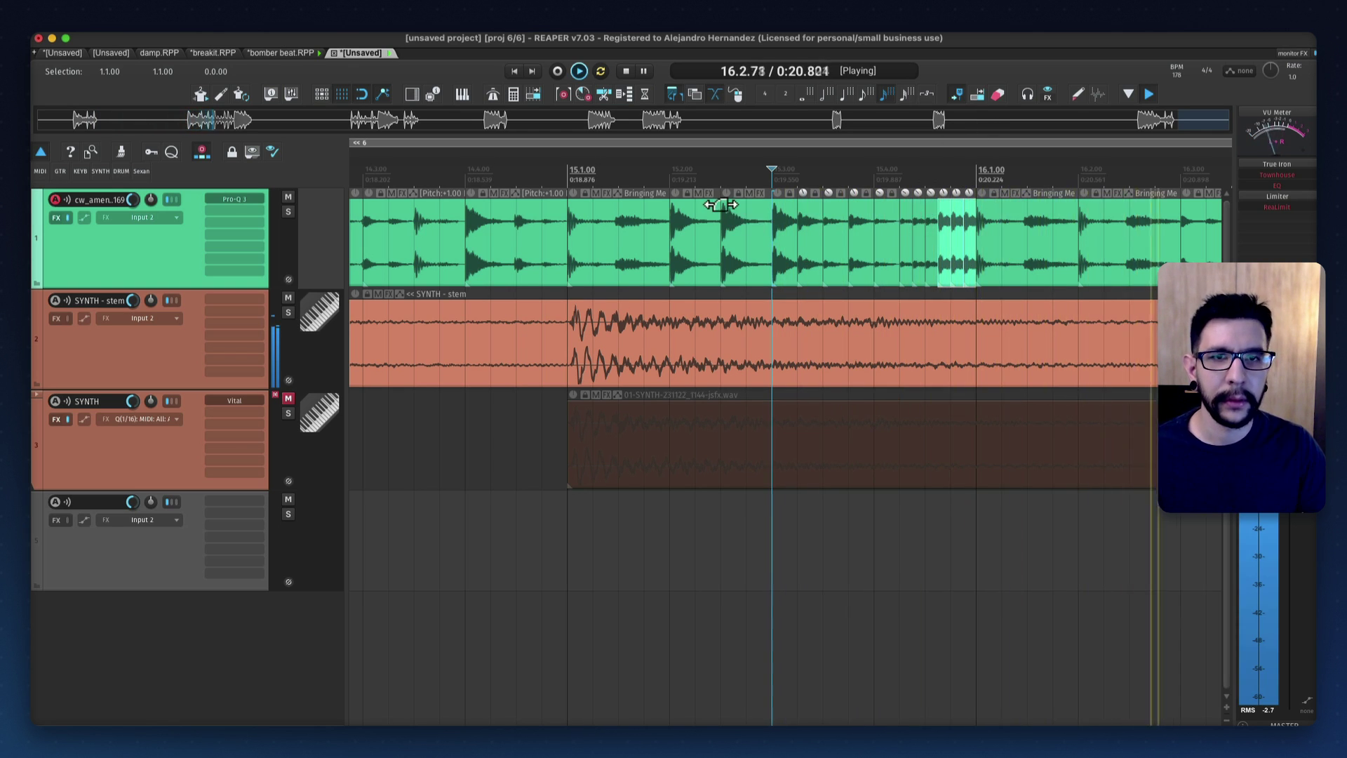
Play the arrangement from 14.4.50 through the edited break chops up to about bar 21
scroll(736, 196, "down", 3)
left_click(616, 179)
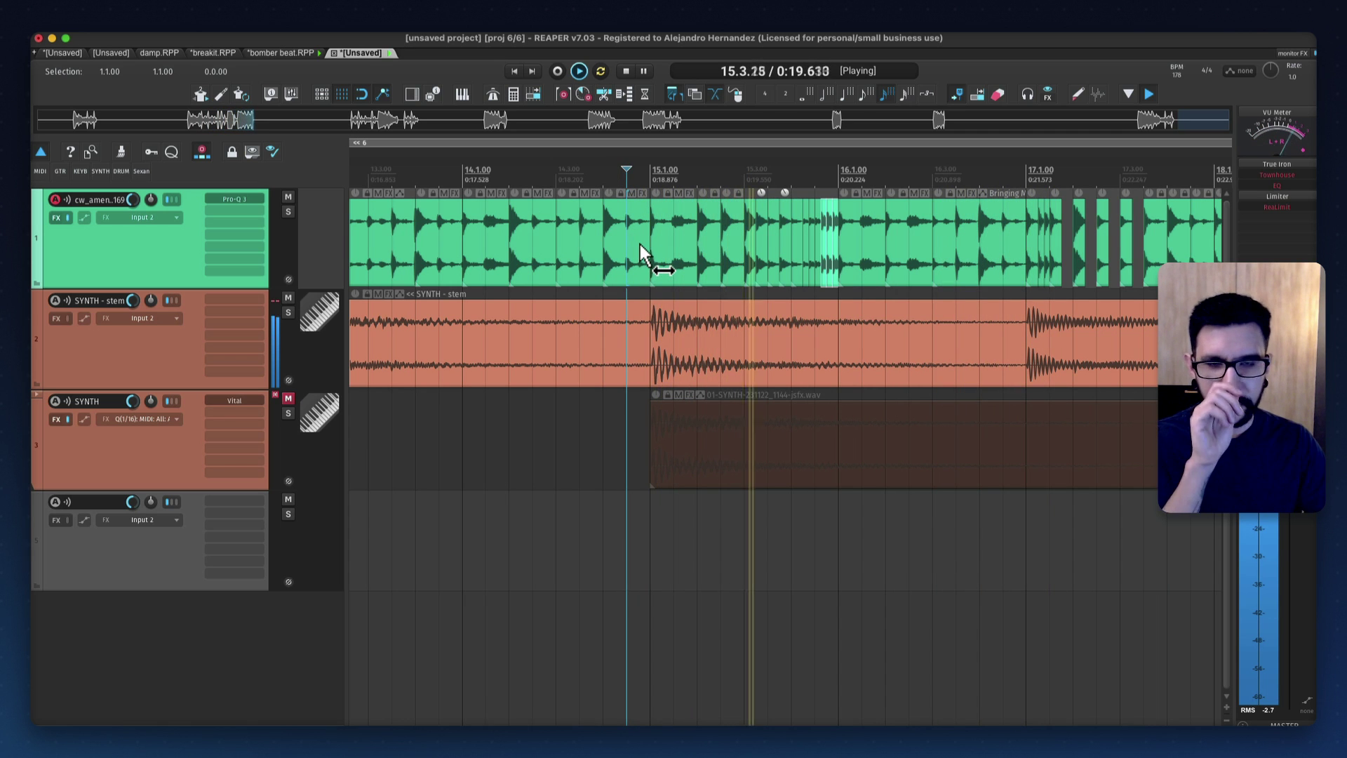
scroll(956, 280, "down", 3)
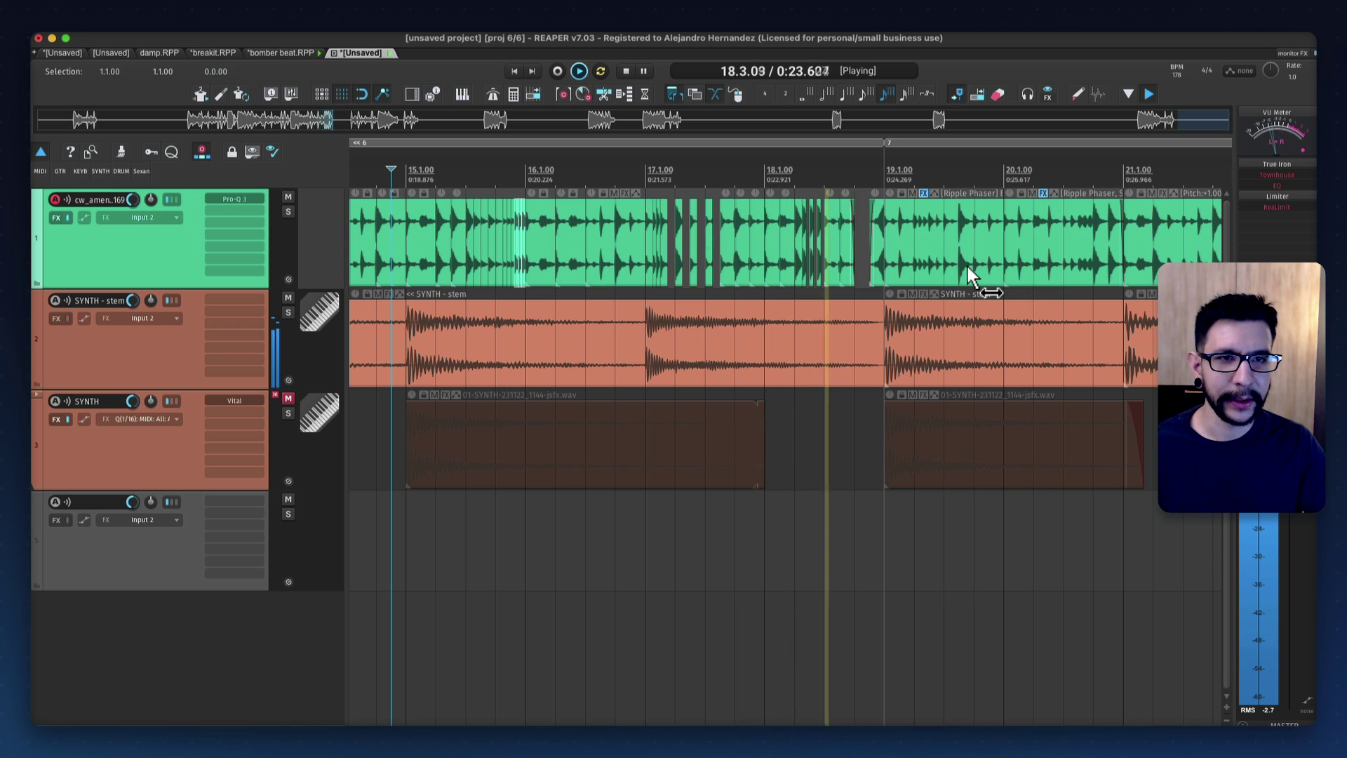
scroll(971, 247, "right", 3)
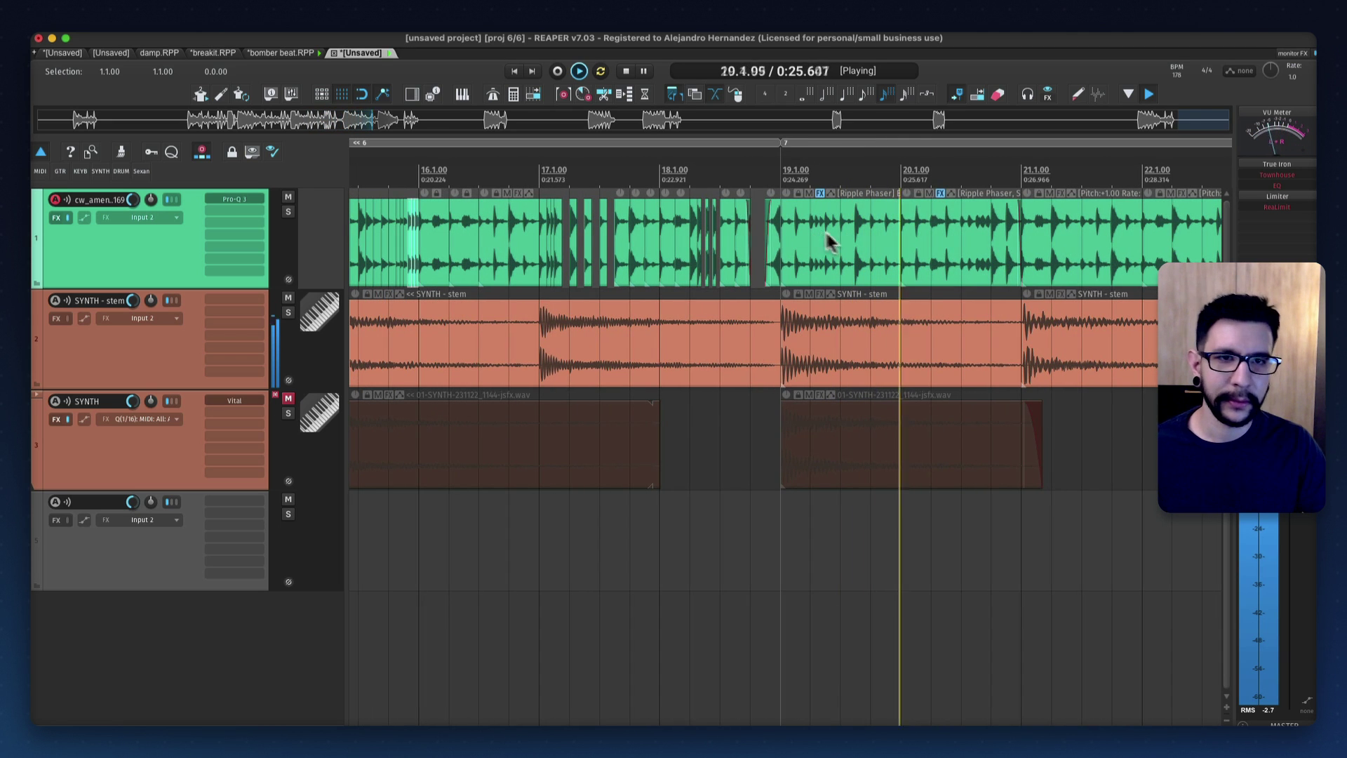
scroll(870, 260, "down", 5)
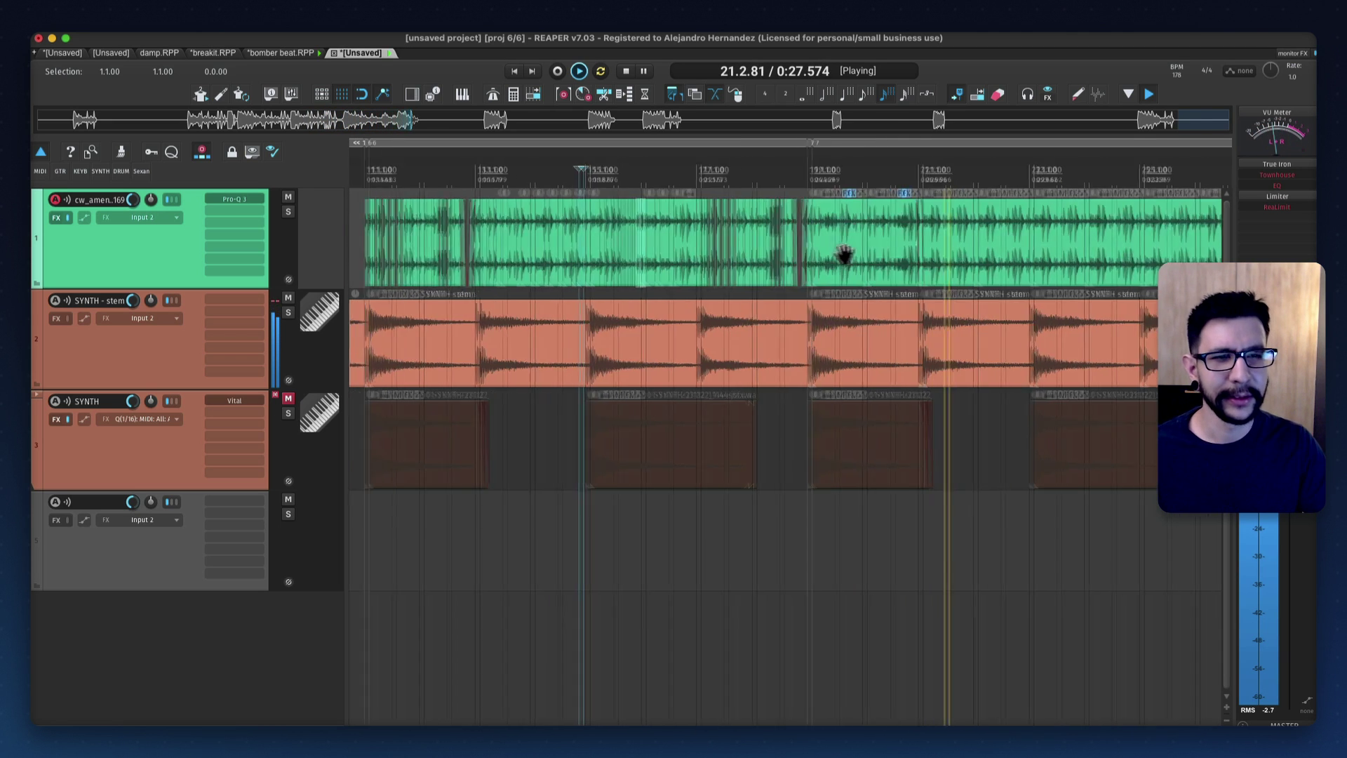
key("space")
Select the one-bar green break item starting at 22.1.00 and split it in half at 22.3.00
left_click(887, 252)
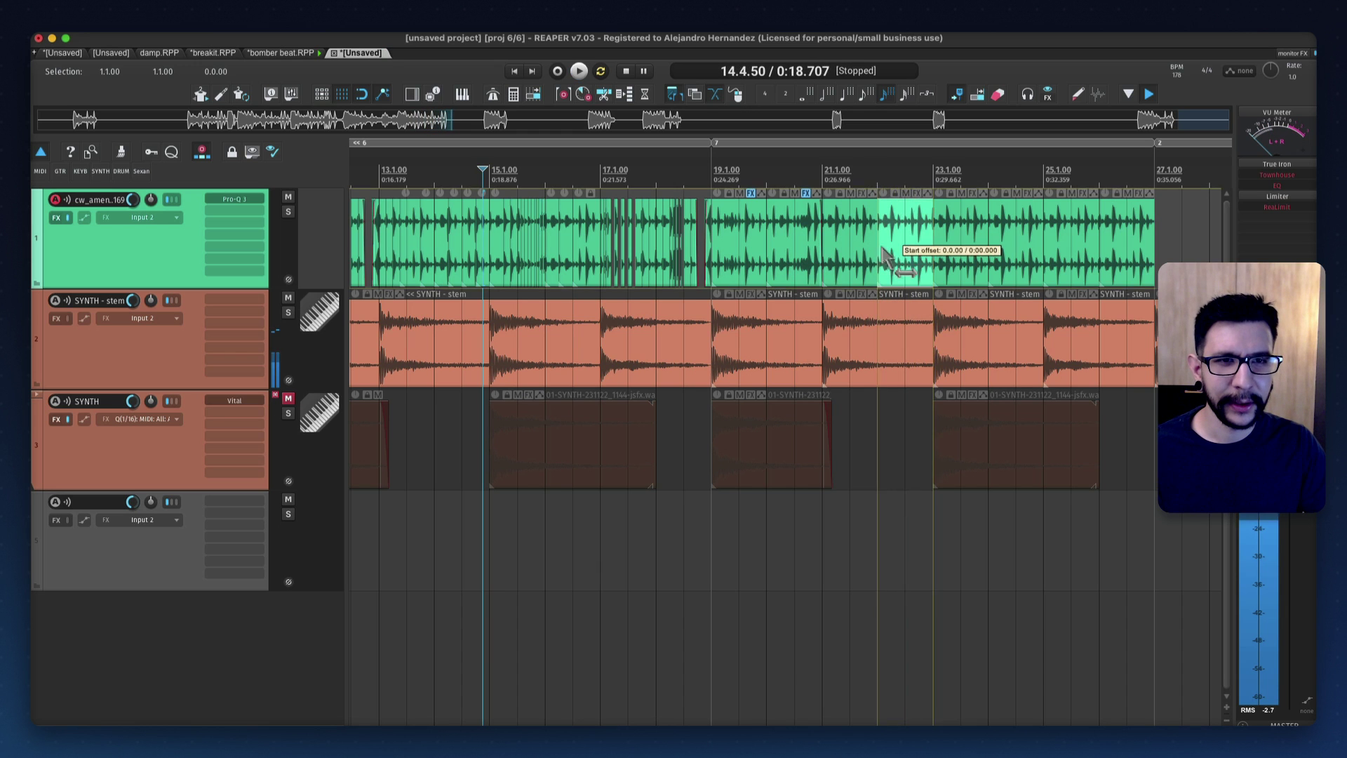
left_click_drag(898, 254, 686, 246)
scroll(680, 246, "up", 3)
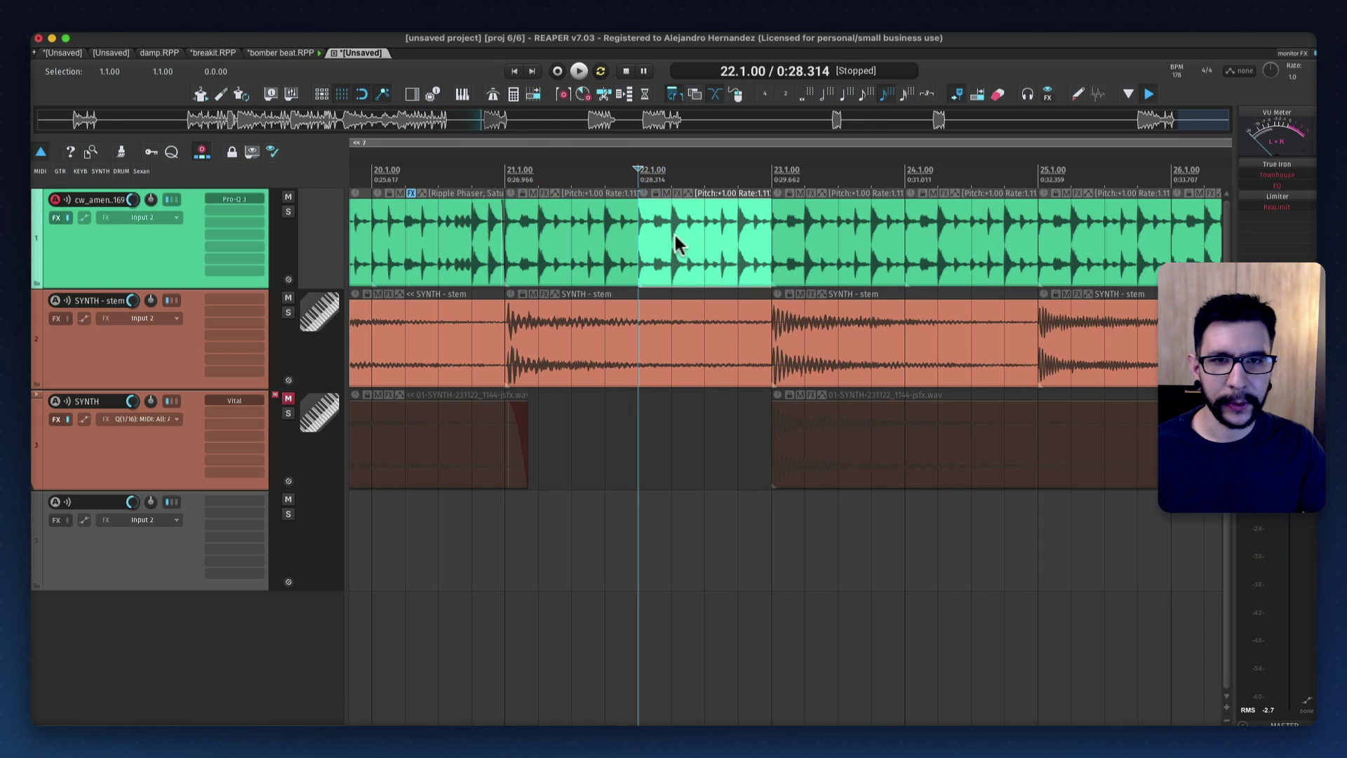
left_click(711, 244)
key("s")
scroll(649, 229, "up", 2)
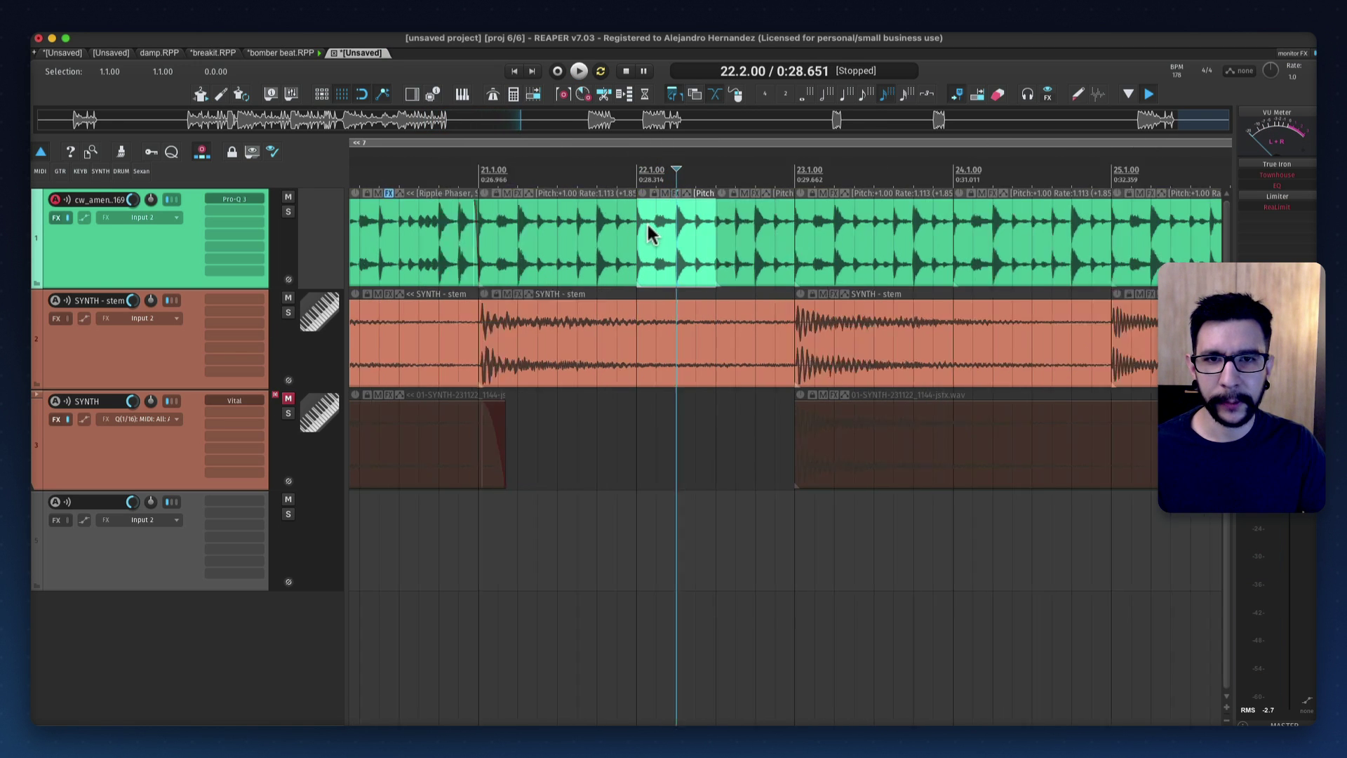
left_click(701, 201)
left_click(711, 194)
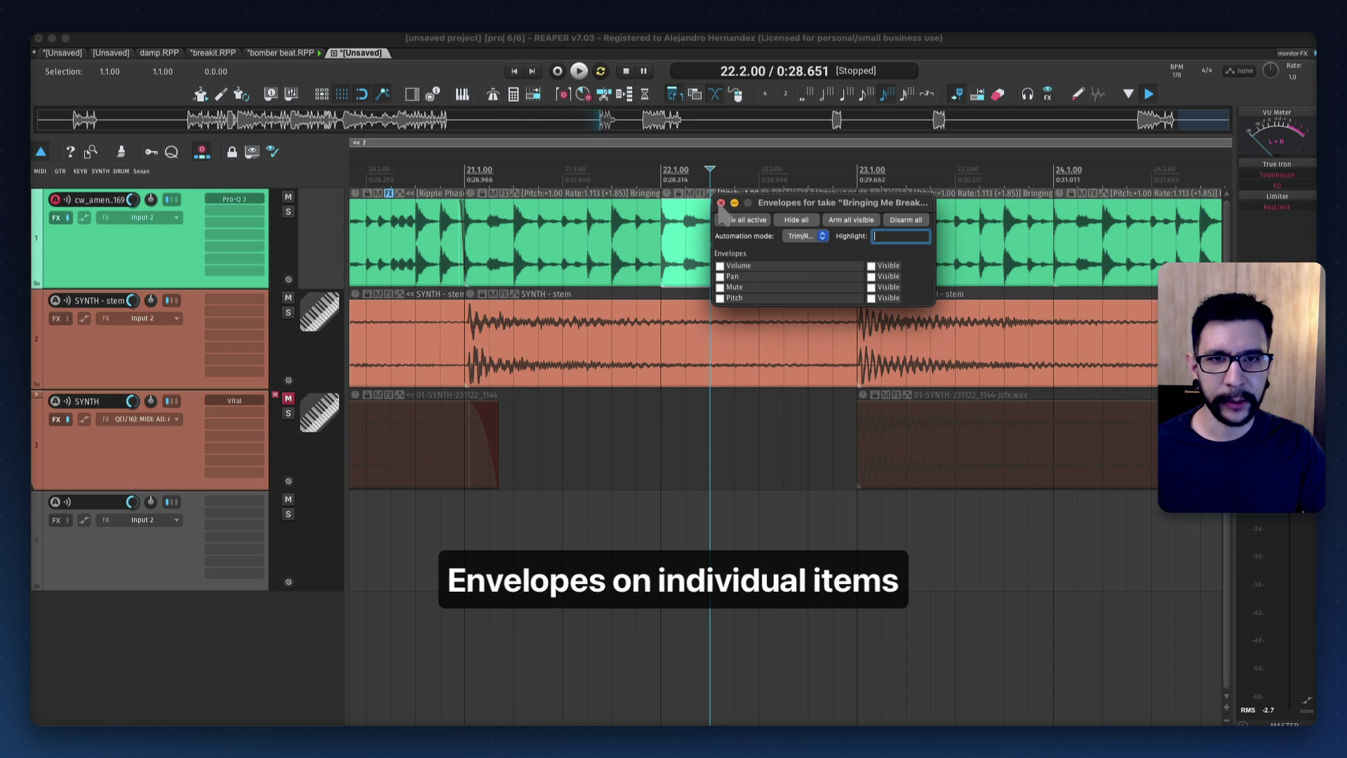
key("Escape")
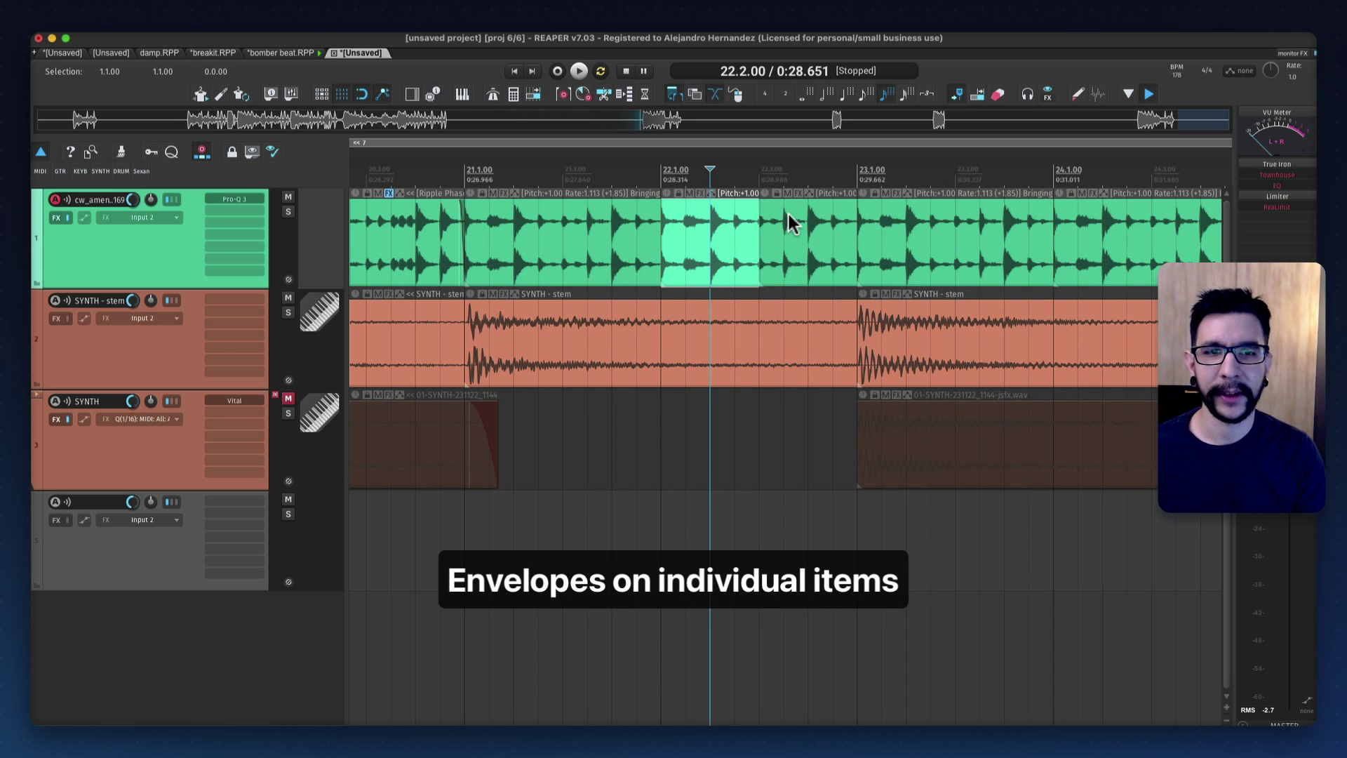
key("shift+slash")
key("Escape")
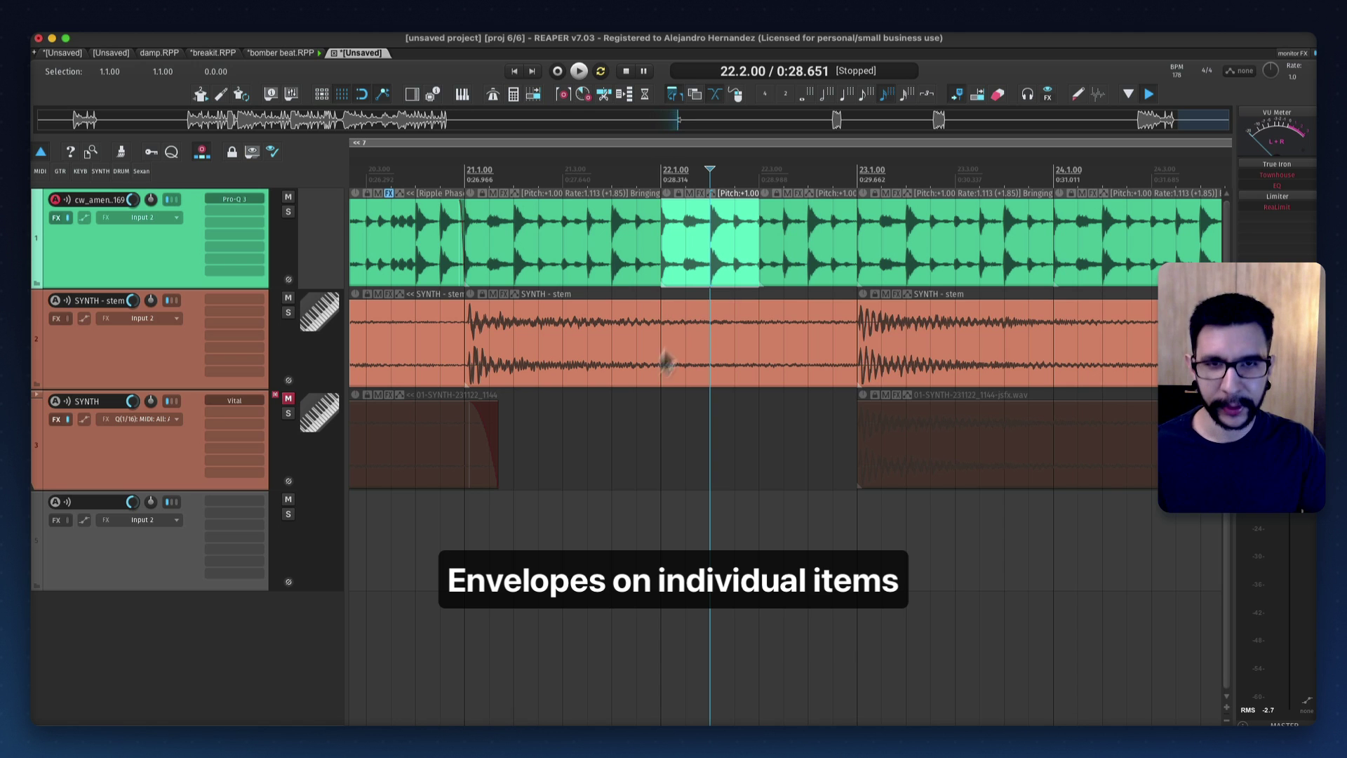
In the preferences for media item appearance, turn off the Not locked item button and apply the change
key("super+comma")
left_click_drag(868, 300, 809, 209)
scroll(755, 378, "down", 5)
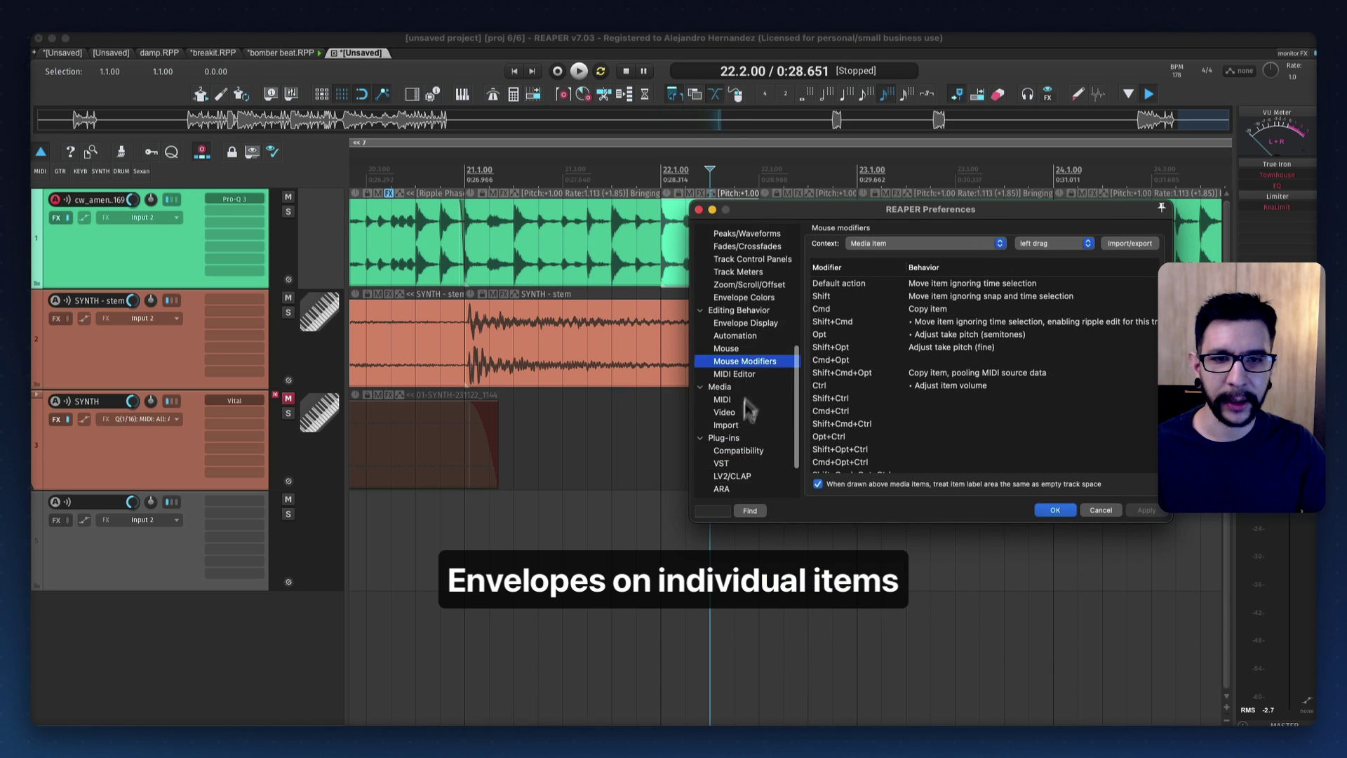
left_click(732, 362)
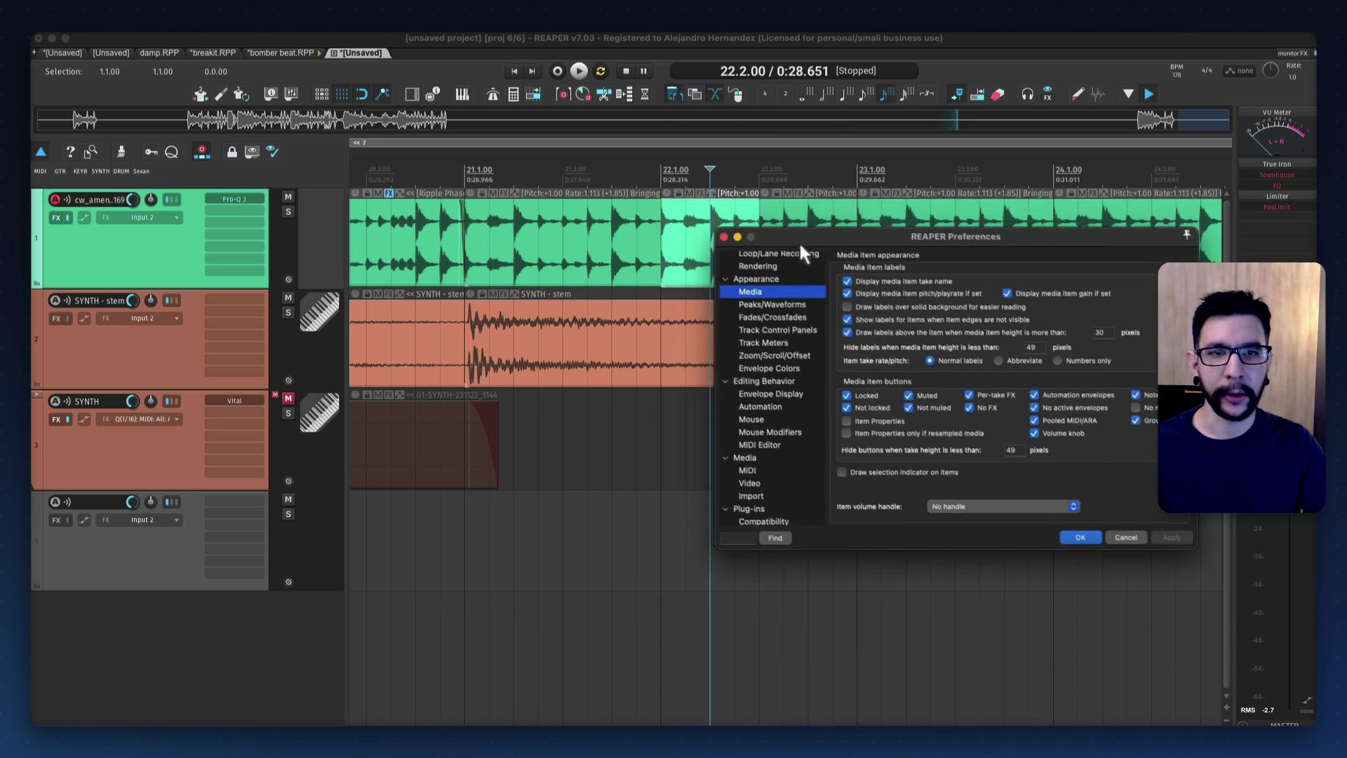
left_click(764, 294)
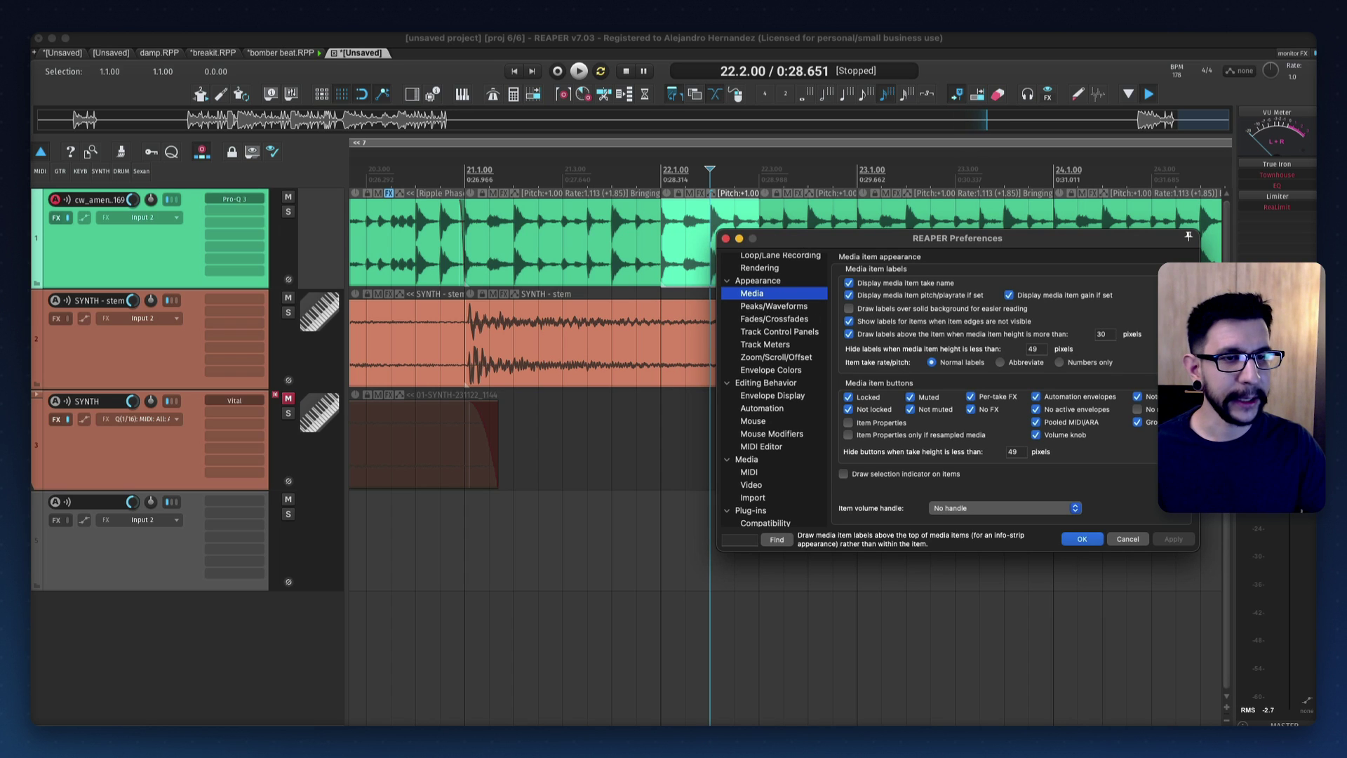
left_click(971, 409)
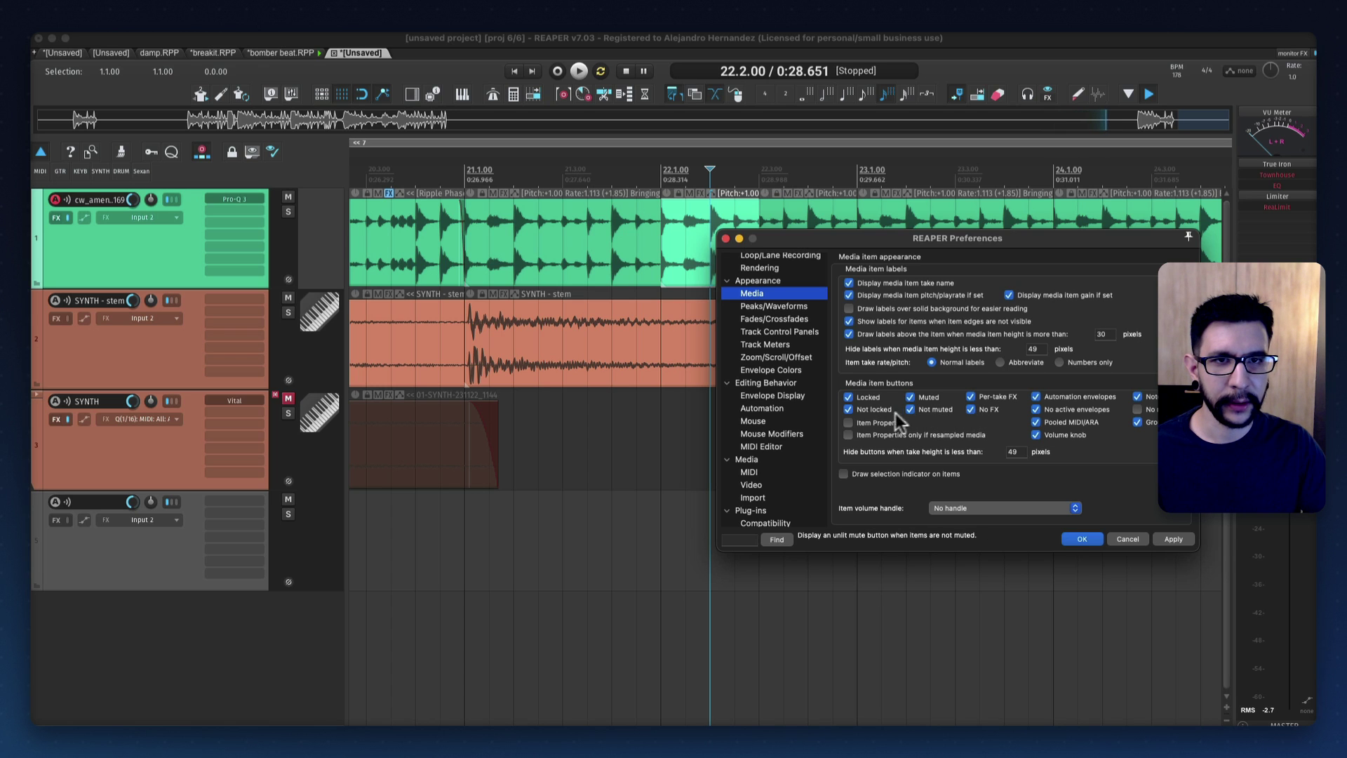
left_click(863, 411)
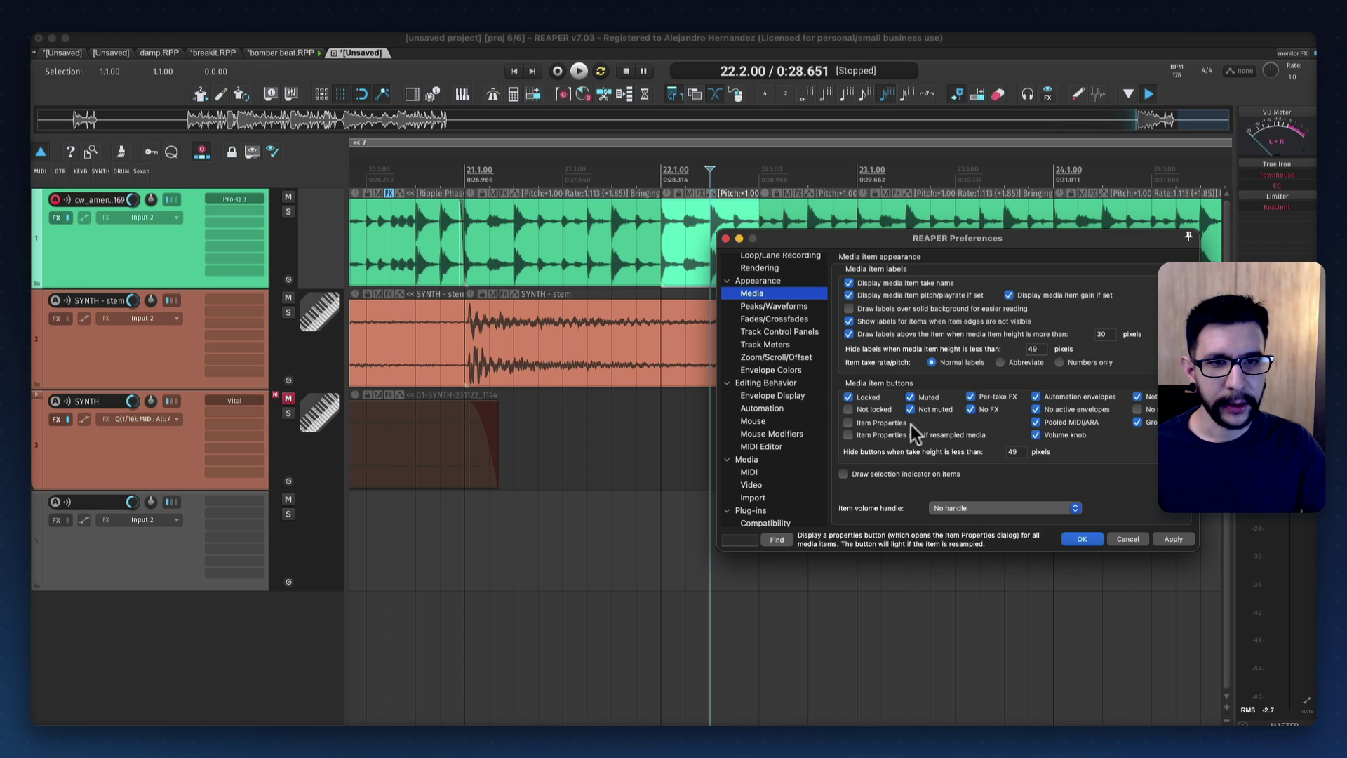
left_click(1173, 539)
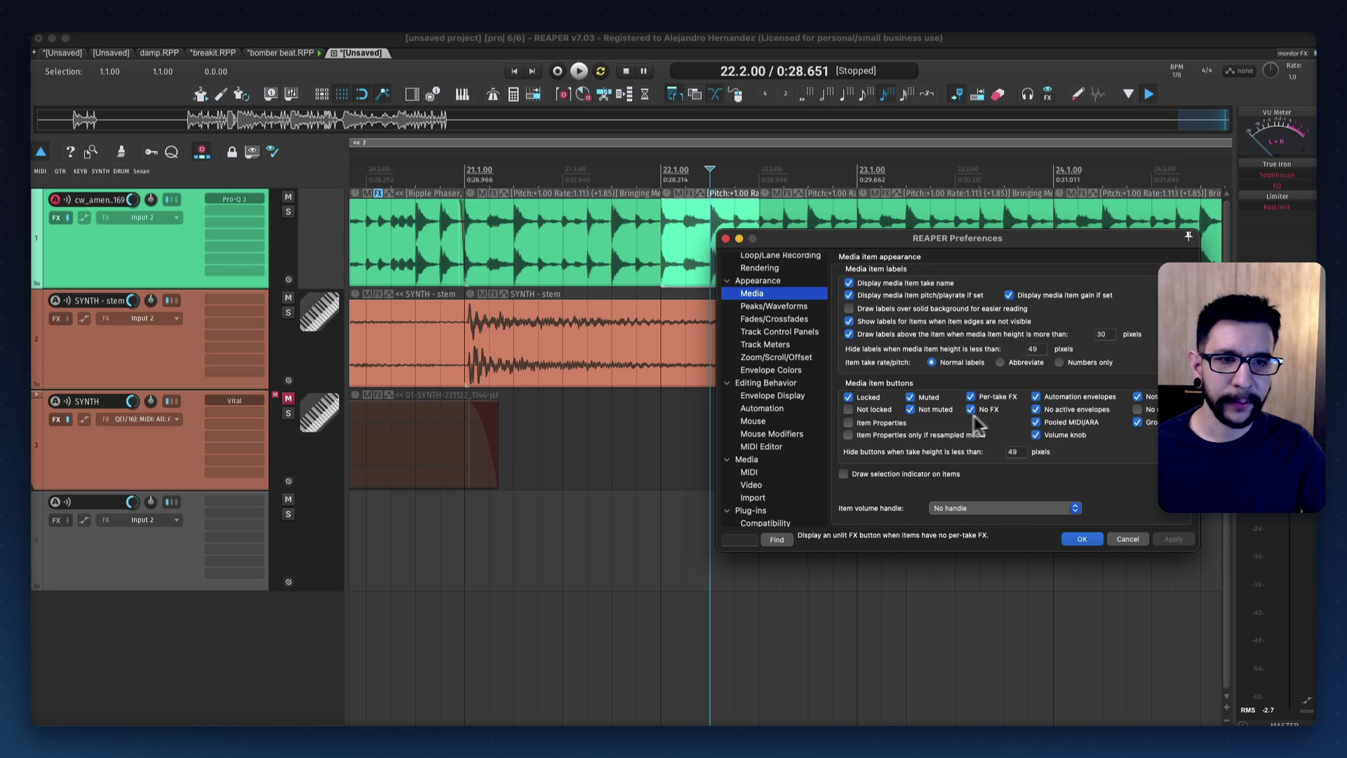
left_click(1080, 539)
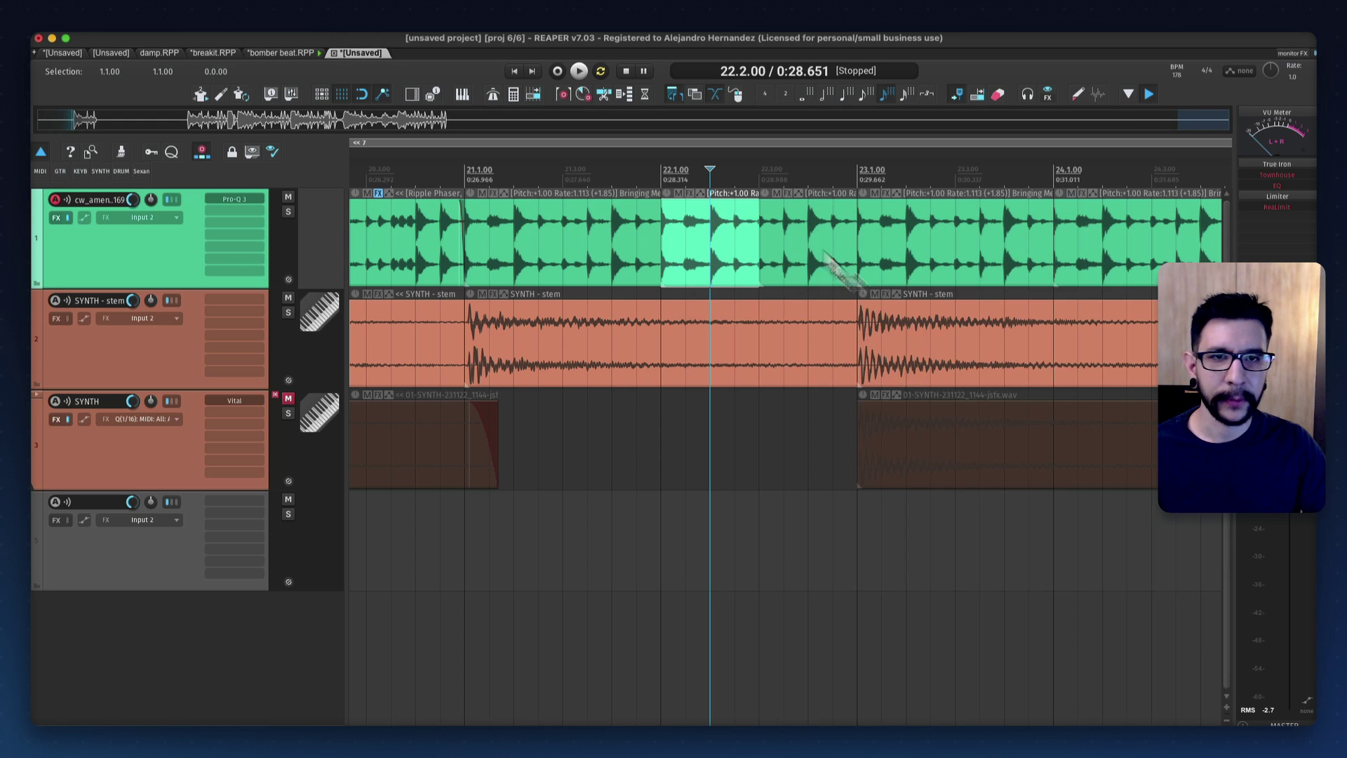
Enable and show the Pitch take envelope on the half-bar break chop at 22.1.00
scroll(691, 205, "up", 1)
left_click(696, 195)
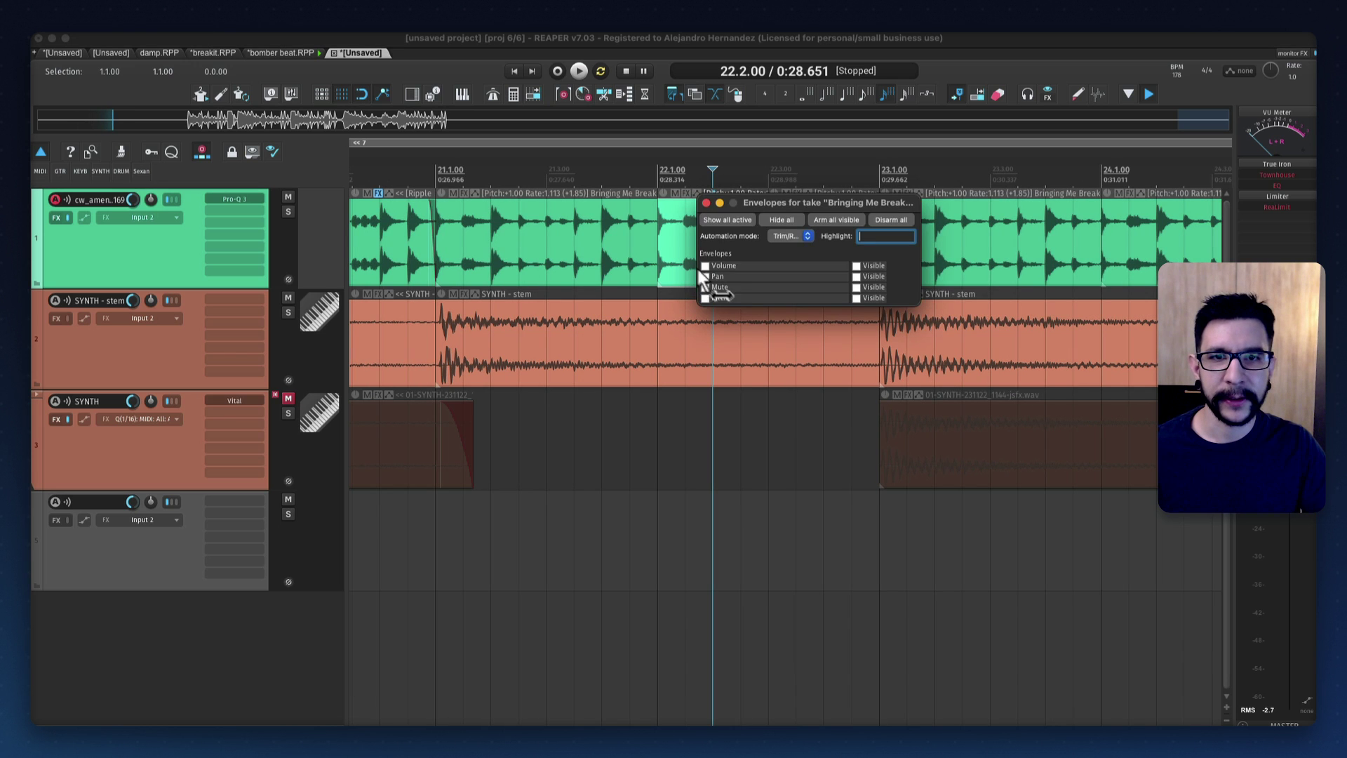
left_click_drag(740, 209, 825, 242)
left_click(790, 331)
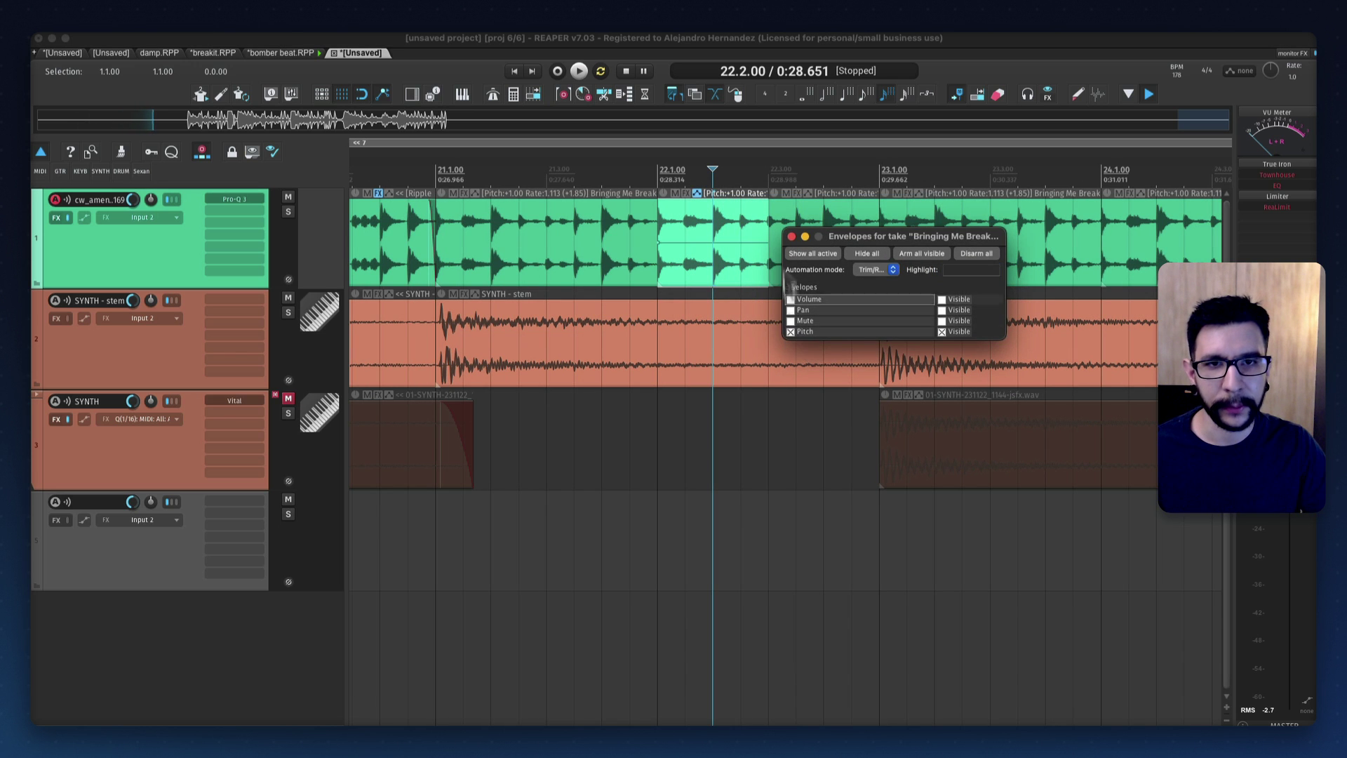
left_click(792, 236)
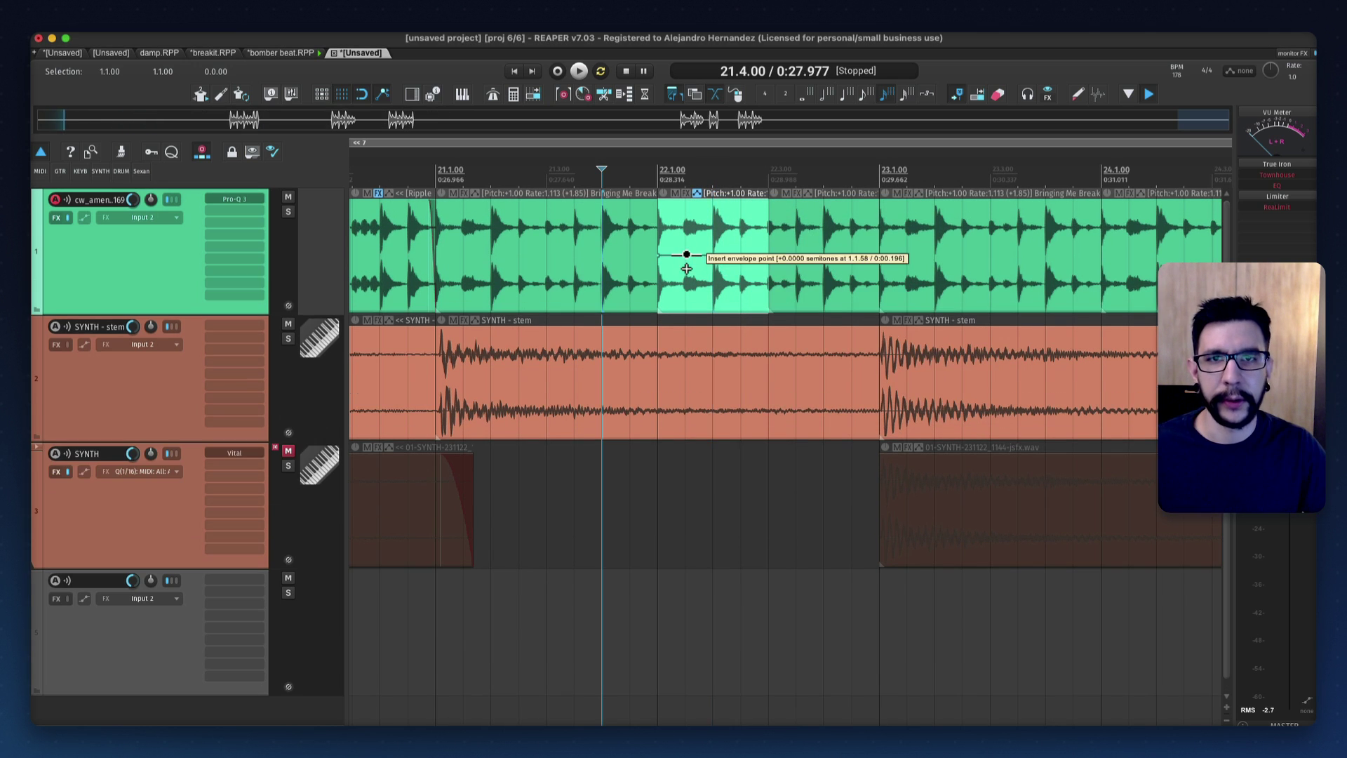
Add a pitch envelope point at +0 semitones near the chop's start, ramp the pitch down to its end, and play from 21.4.00
left_click(685, 255, "shift")
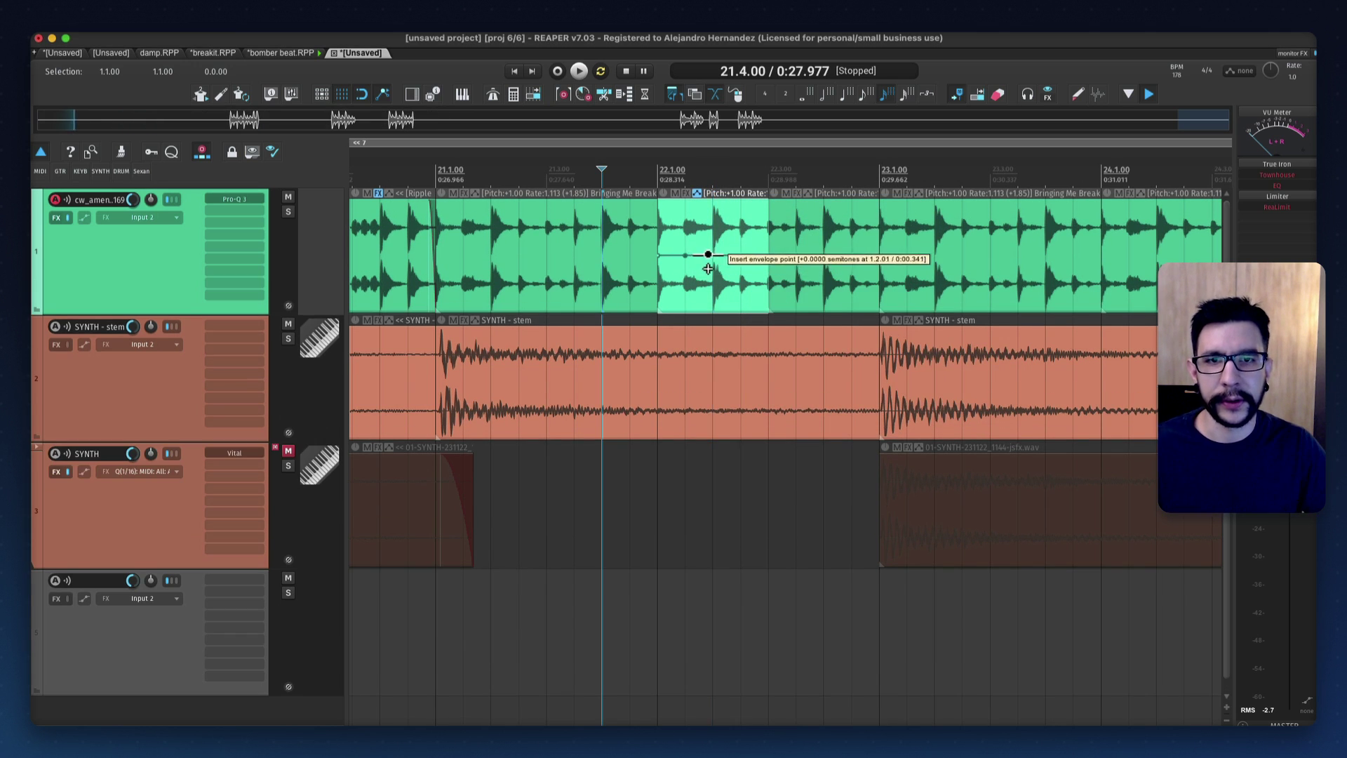
left_click_drag(710, 256, 780, 363)
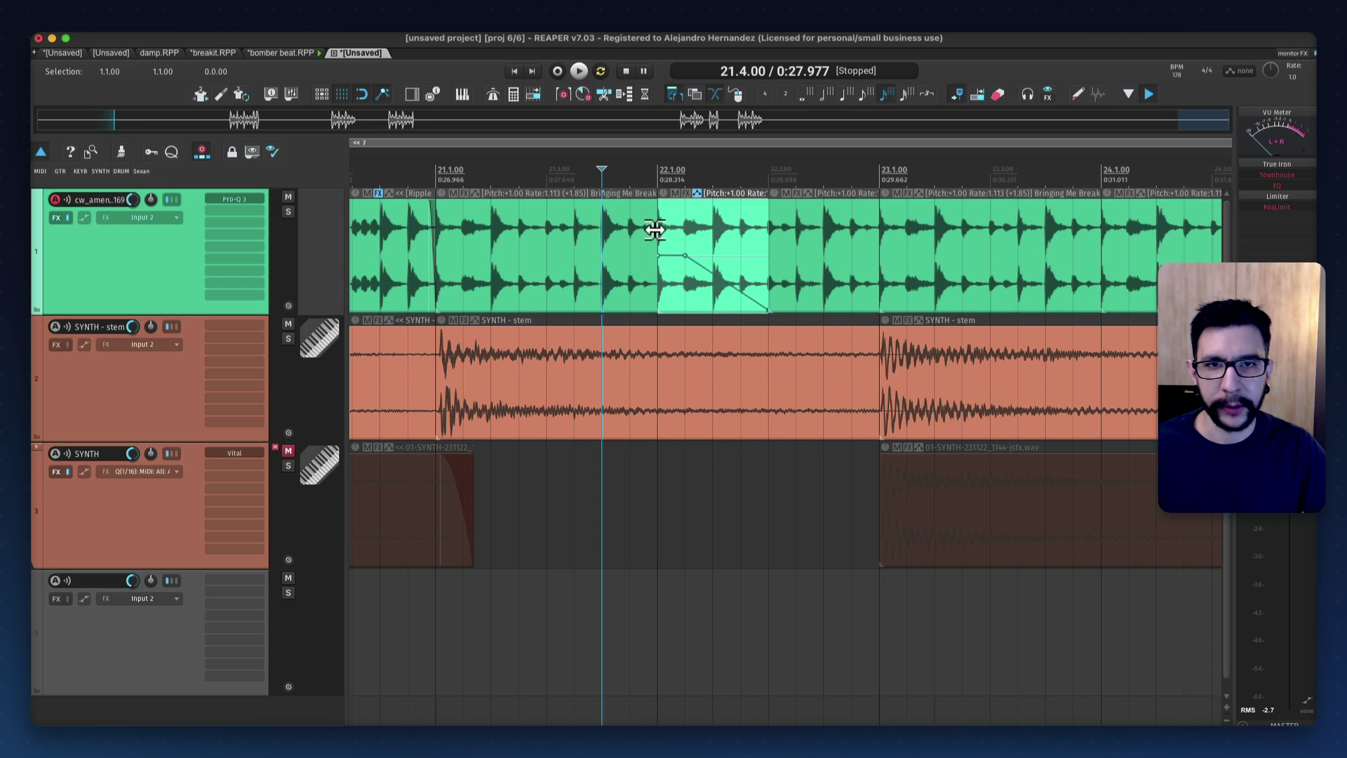
key("space")
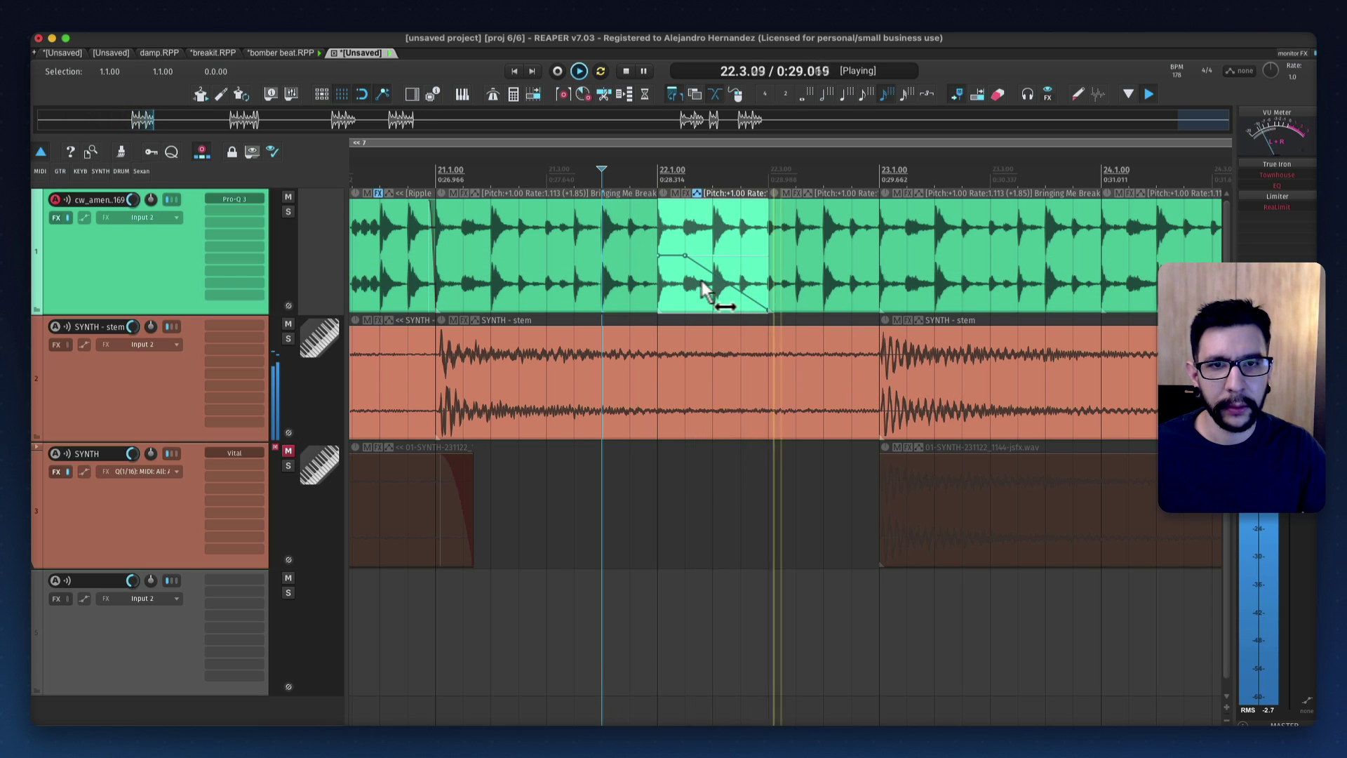
Play the arrangement from 10.1.00 and follow the chopped break, FX items and pitch drop through to bar 23
key("space")
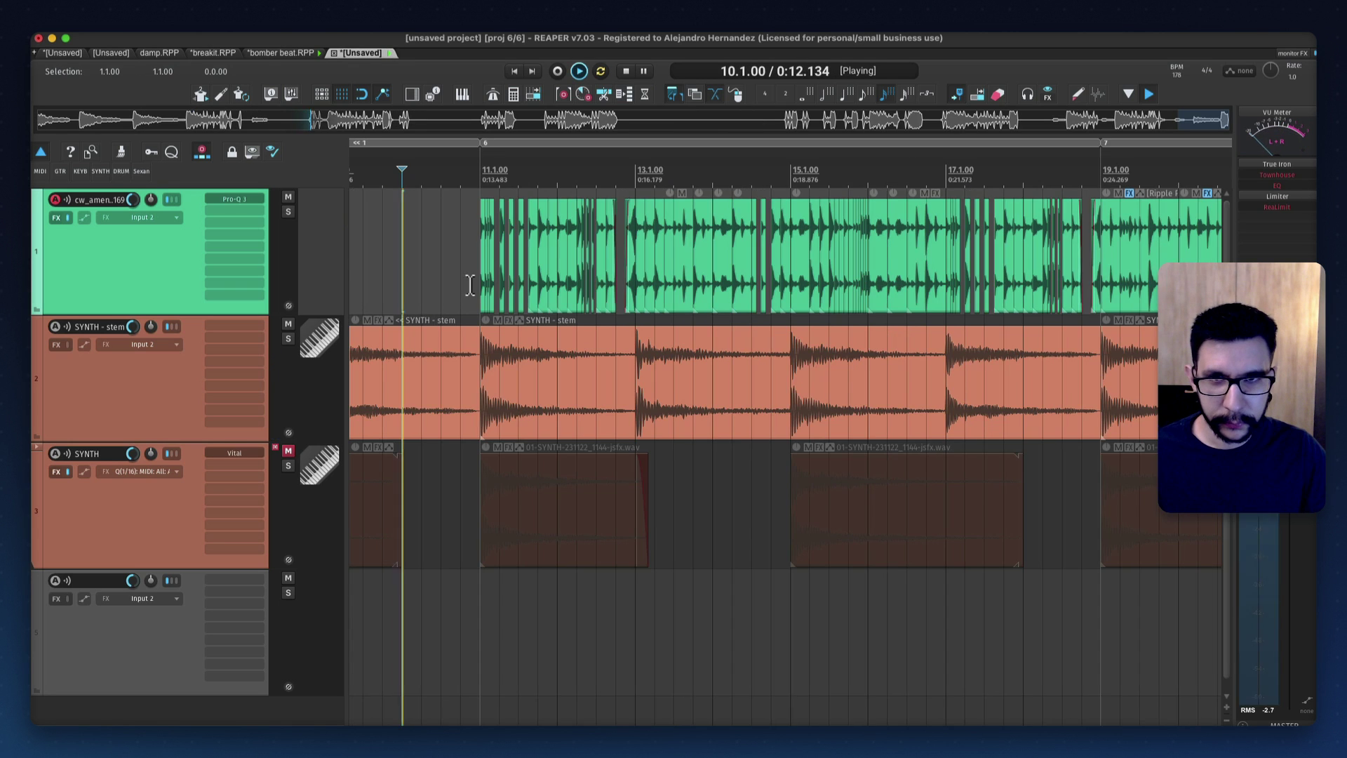
scroll(470, 284, "up", 3)
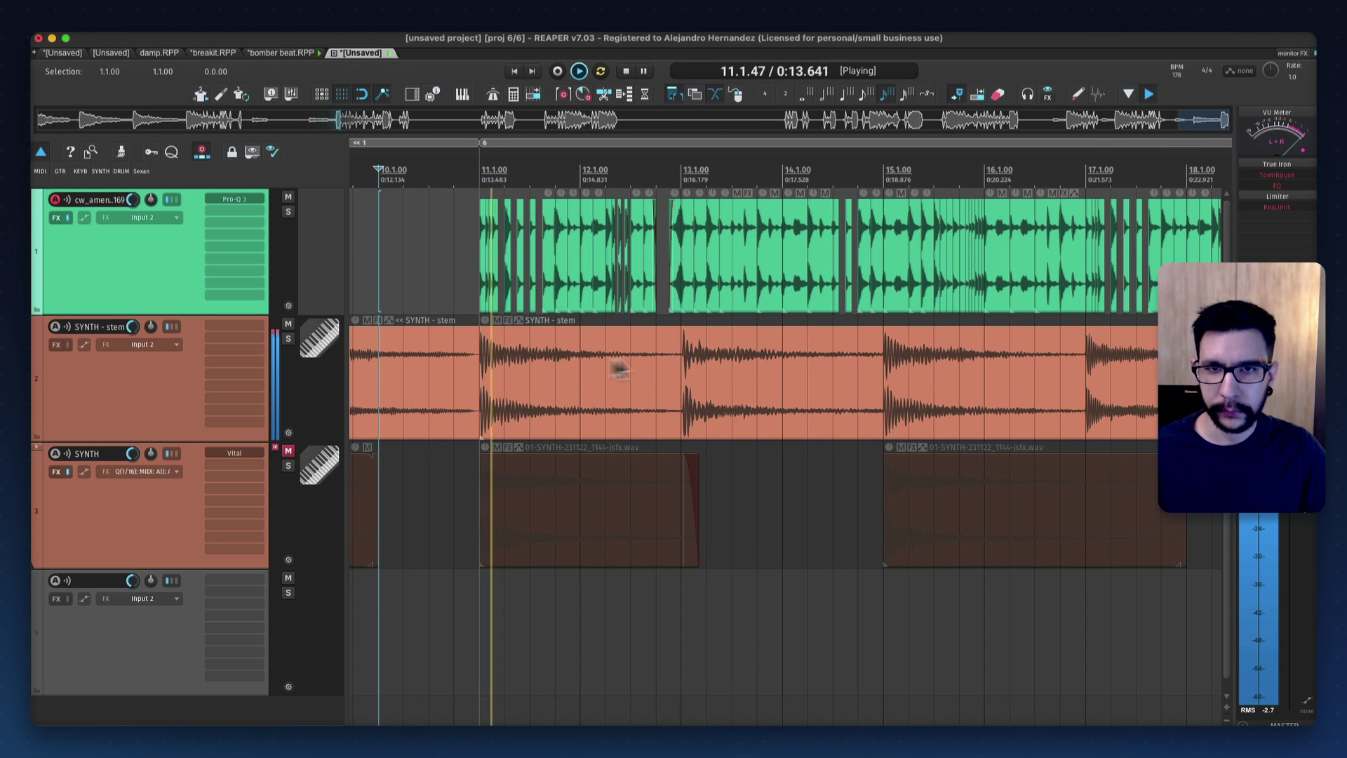
scroll(632, 302, "up", 3)
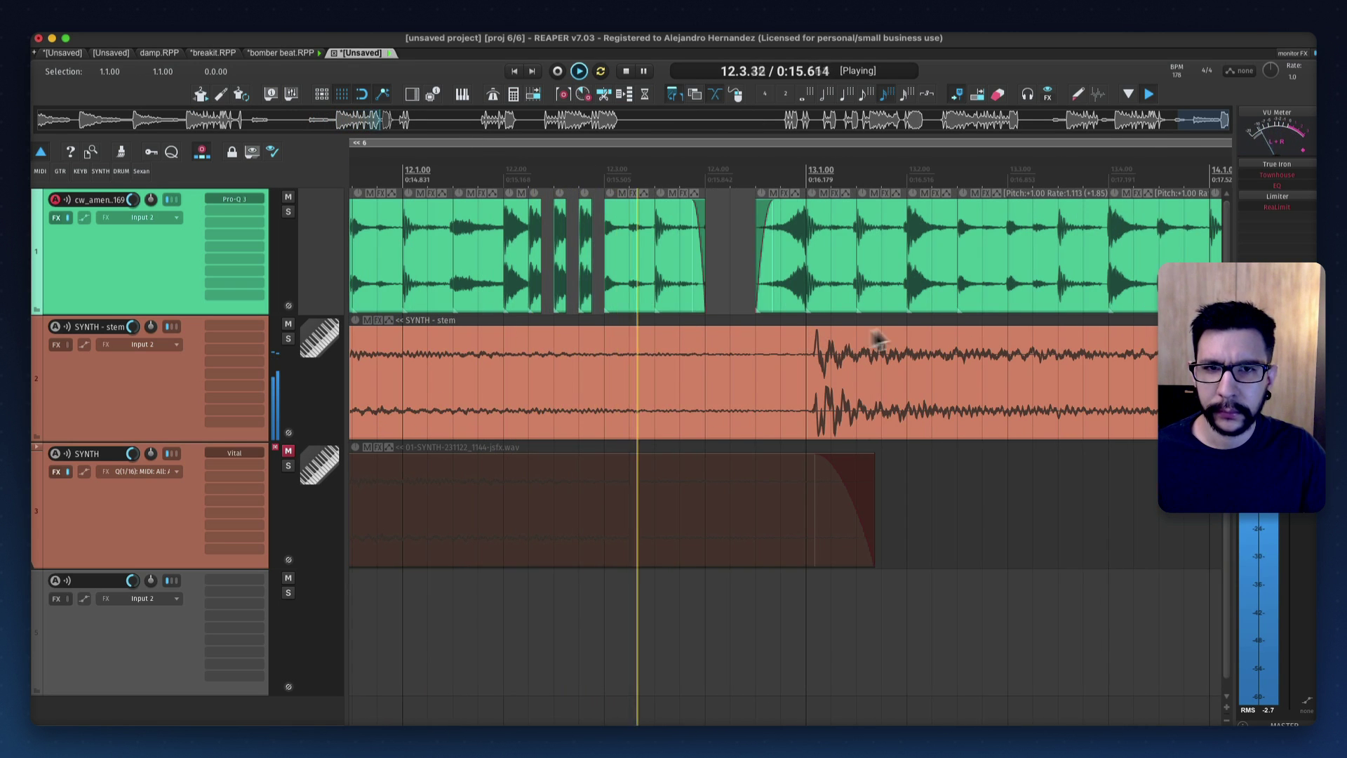
scroll(915, 321, "down", 3)
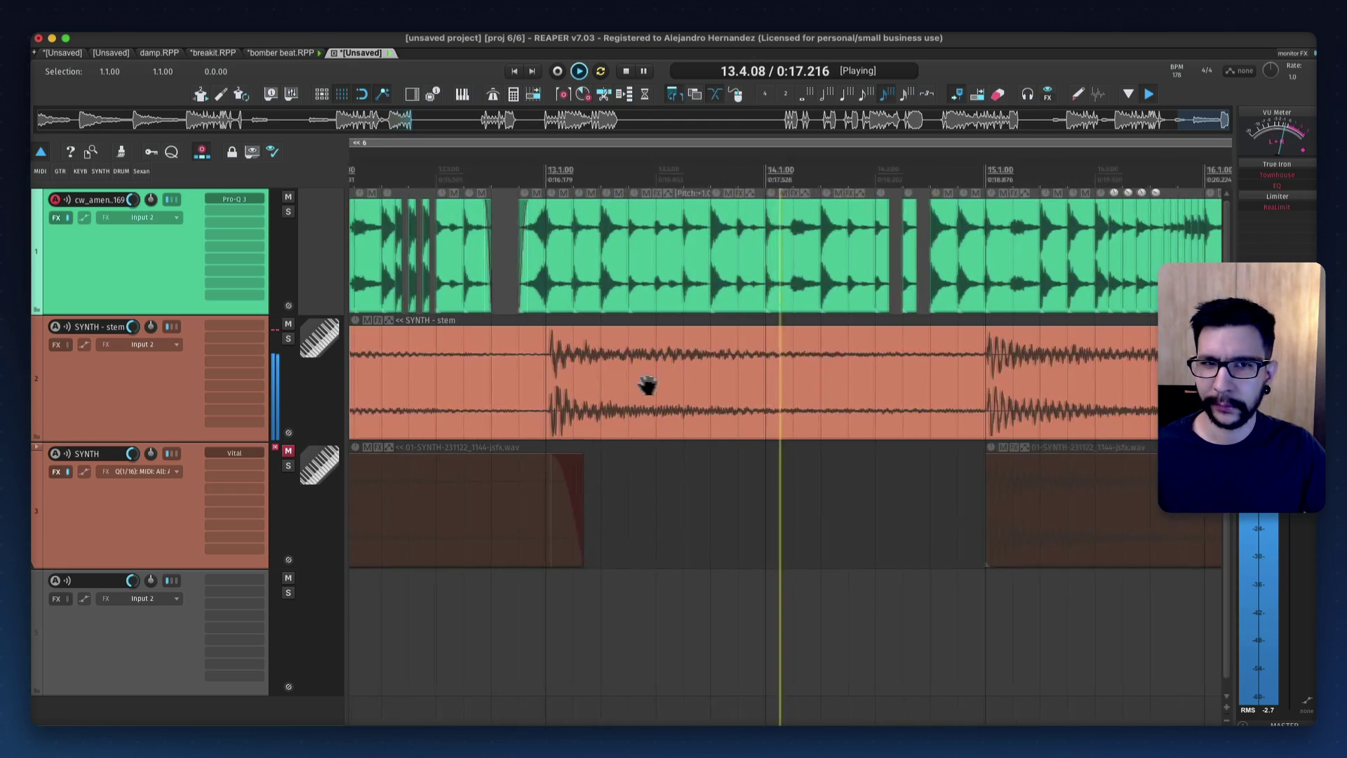
scroll(565, 377, "down", 3)
left_click_drag(810, 357, 548, 375)
scroll(596, 321, "up", 3)
left_click_drag(783, 331, 650, 367)
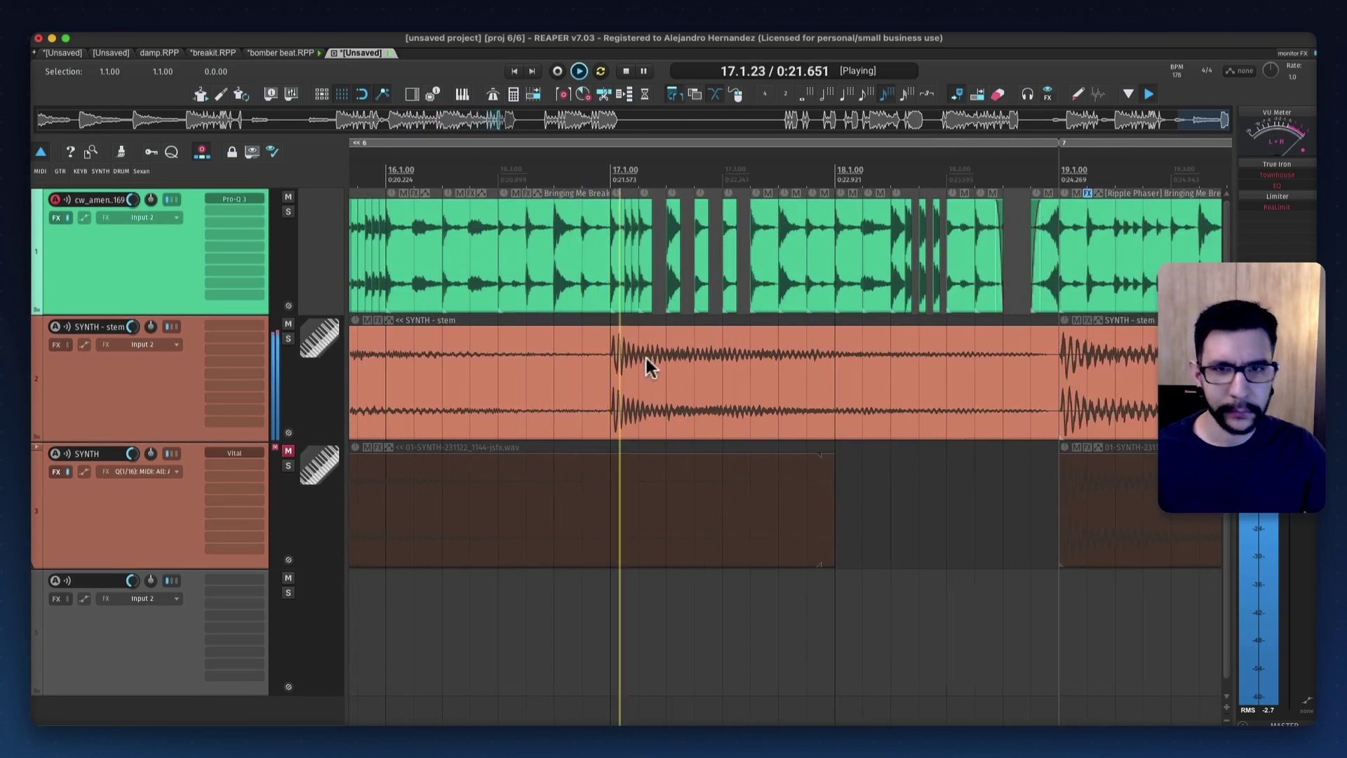
scroll(647, 368, "down", 1)
left_click_drag(927, 352, 649, 399)
left_click_drag(788, 364, 533, 390)
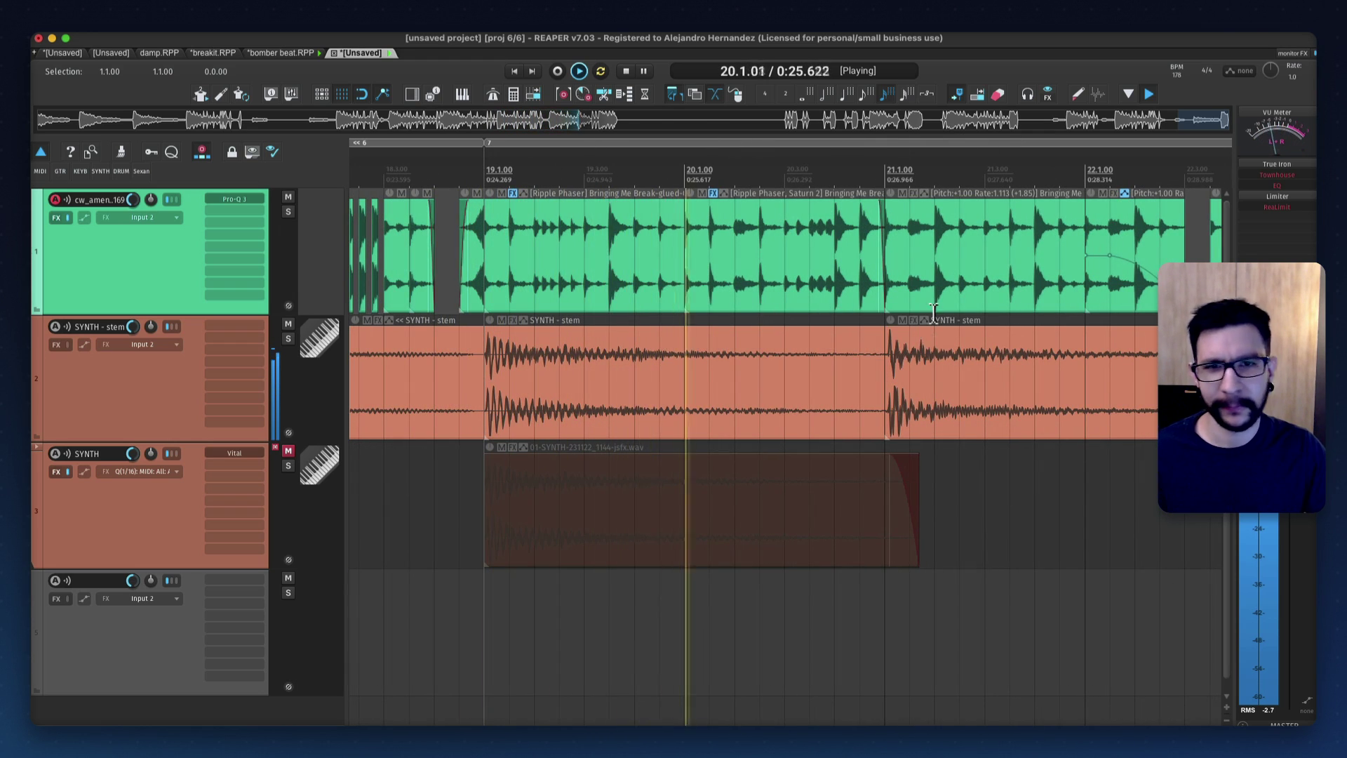
scroll(772, 340, "right", 2)
left_click_drag(785, 338, 737, 348)
scroll(738, 349, "down", 2)
left_click_drag(884, 320, 746, 338)
left_click_drag(822, 314, 761, 333)
scroll(761, 333, "down", 2)
left_click_drag(880, 323, 748, 337)
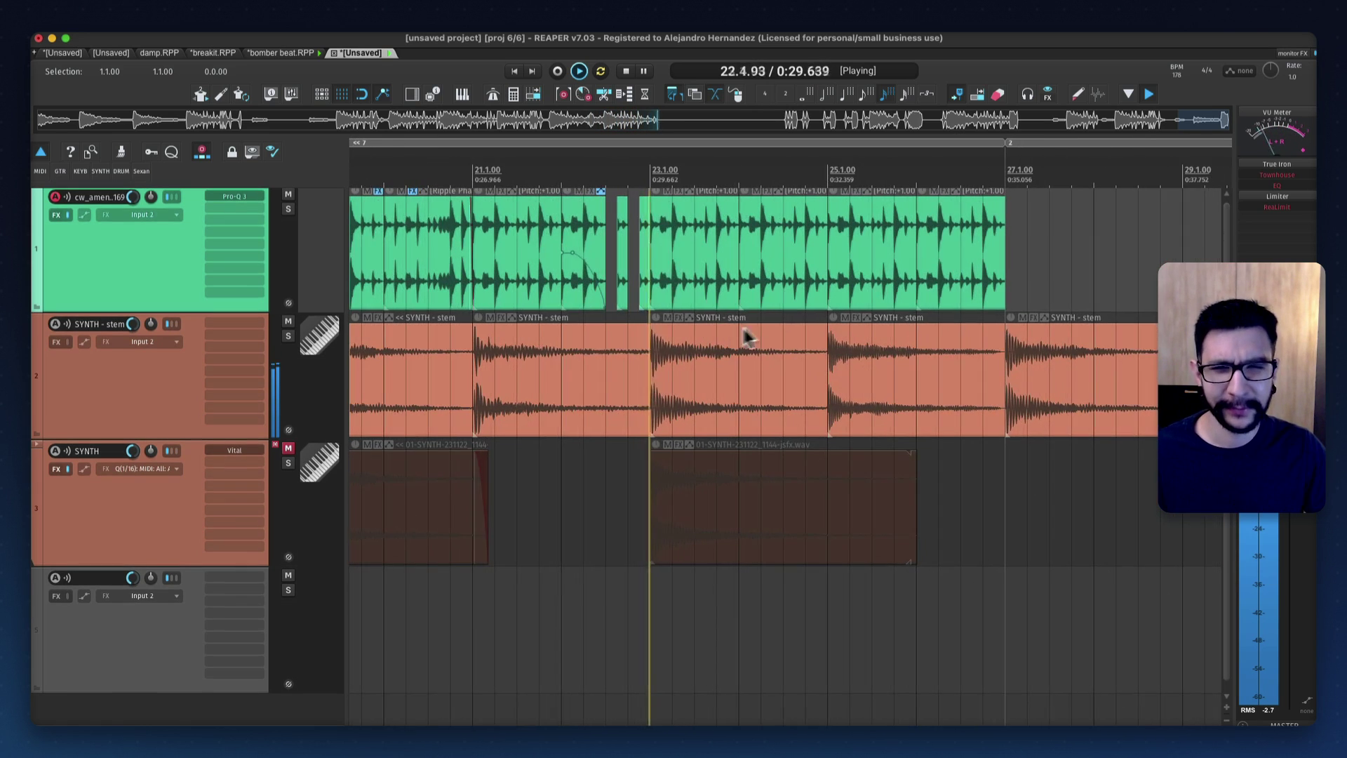
scroll(749, 335, "up", 1)
scroll(751, 343, "right", 1)
Try rapid short repeats in the last break bar from 26.1.00 to 27.1.00 and play it from 25.4.00
left_click(851, 303)
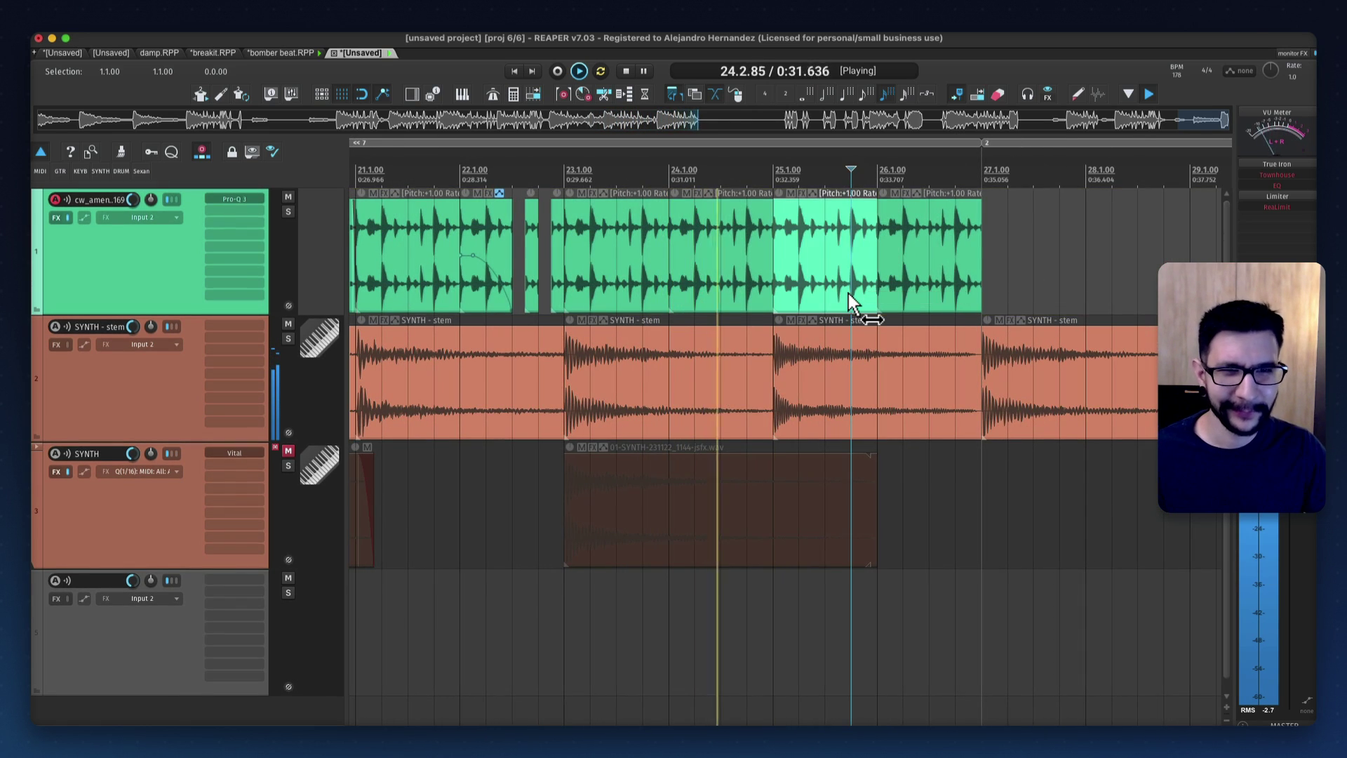
left_click(937, 272)
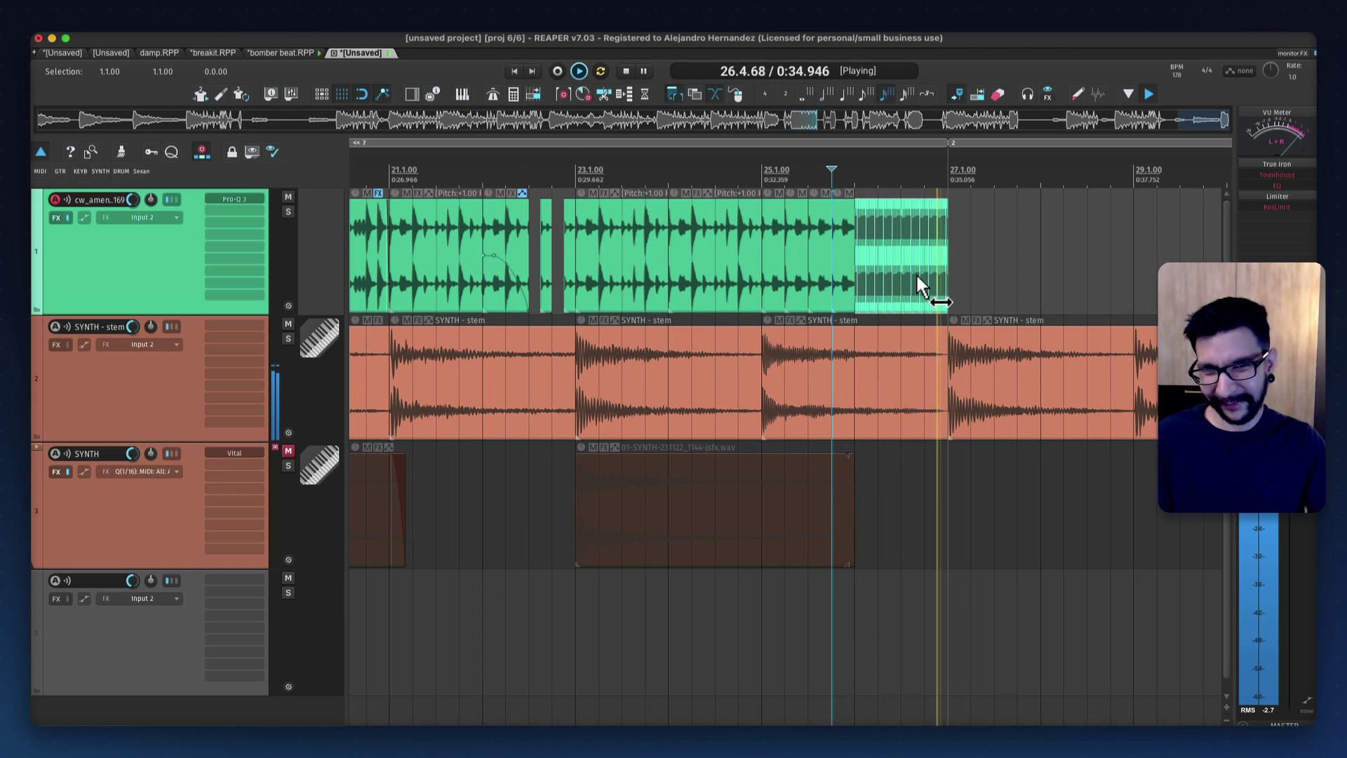
key("space")
key("space")
key("space")
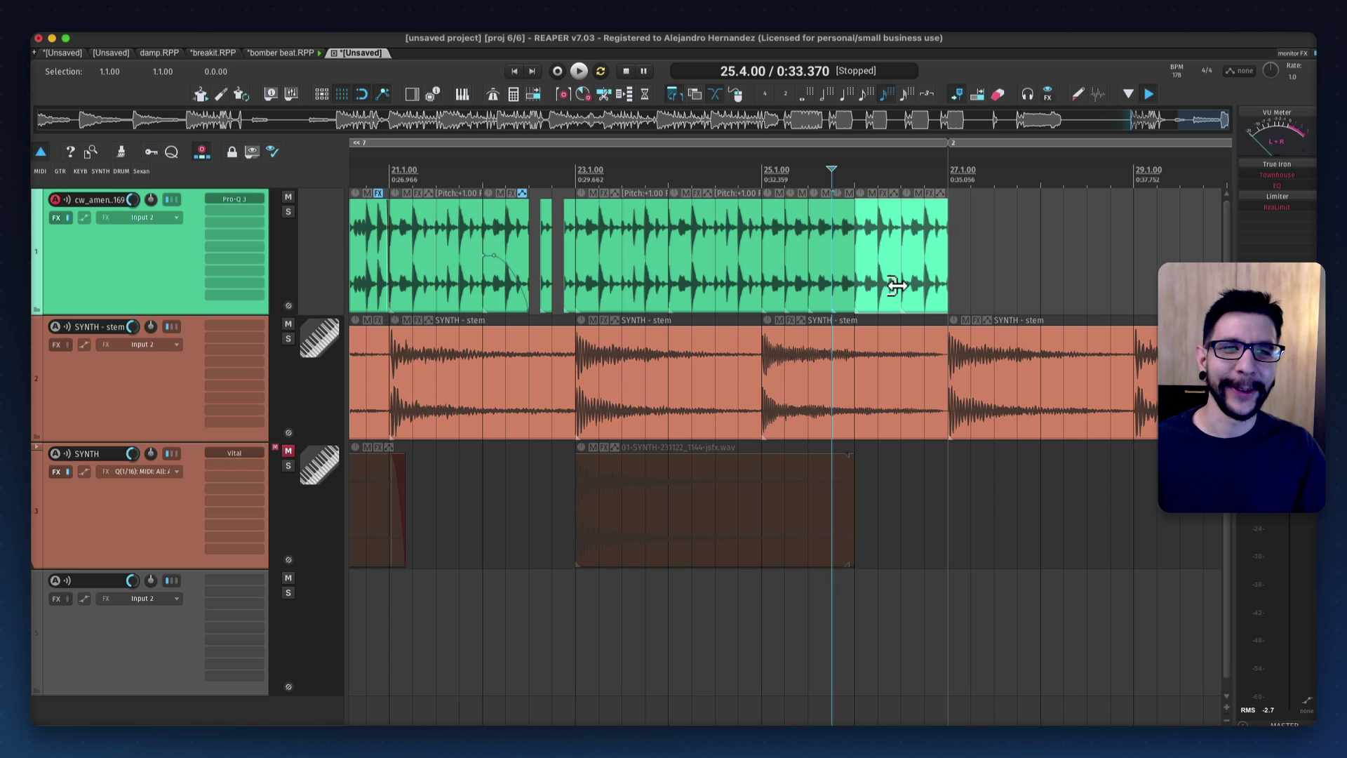
scroll(825, 301, "down", 5)
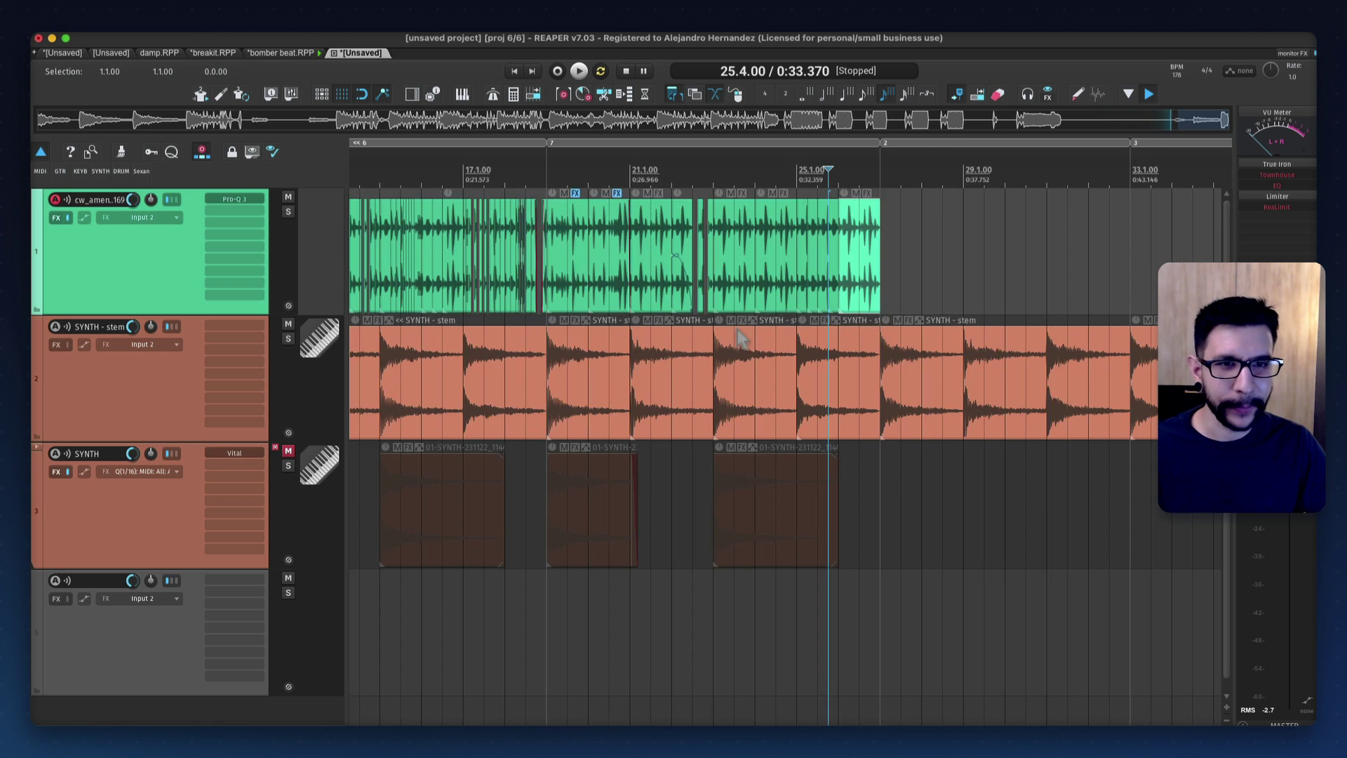
scroll(757, 356, "up", 3)
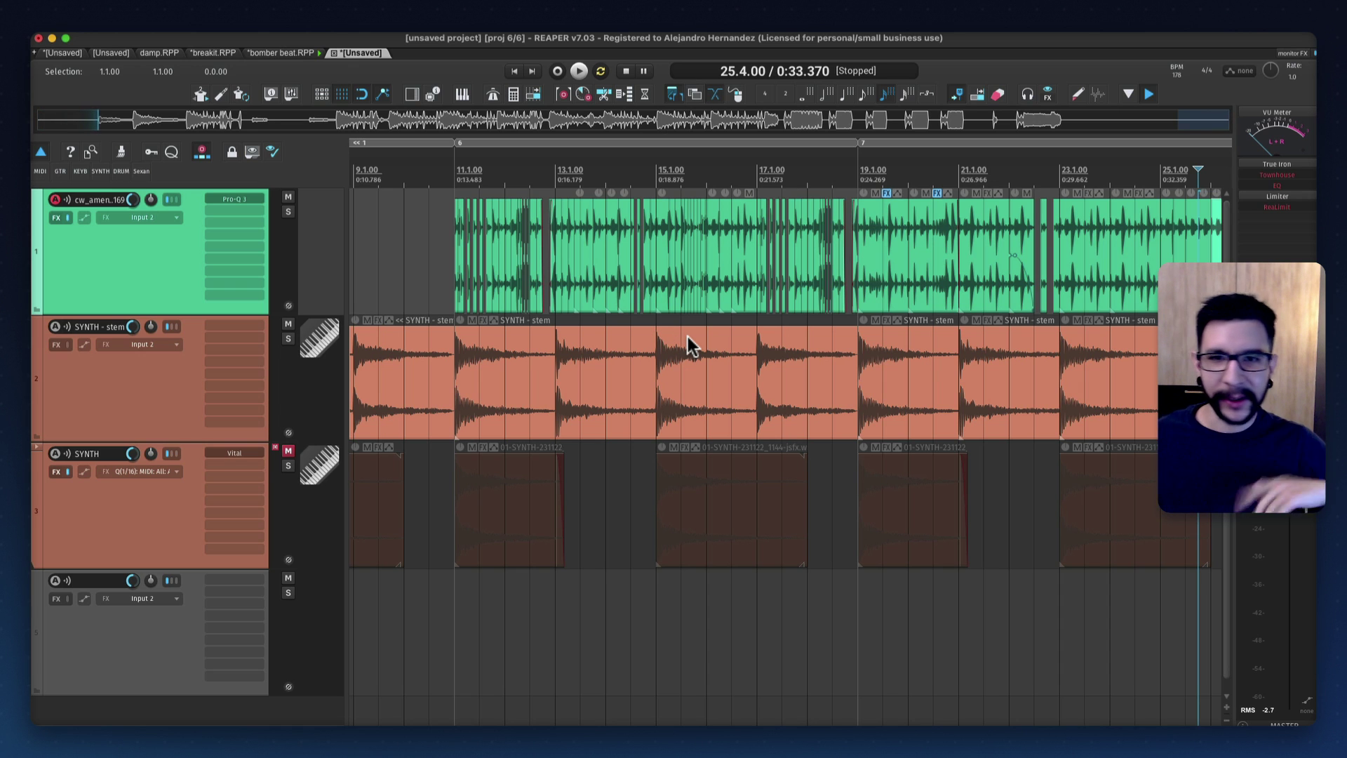
Review the chopped break from 11.1.00 to 27.1.00 on the first track within the overall arrangement
scroll(494, 392, "down", 3)
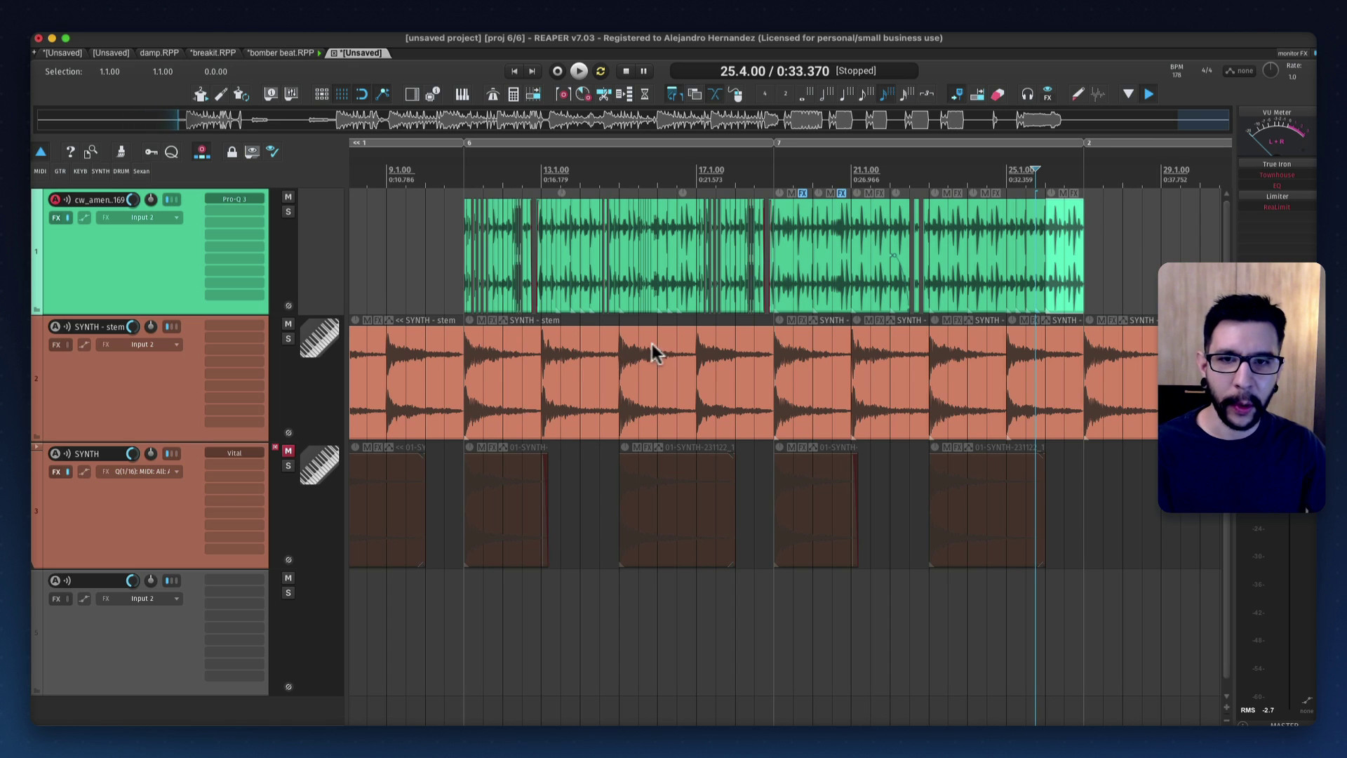
scroll(651, 343, "down", 2)
scroll(545, 352, "down", 4)
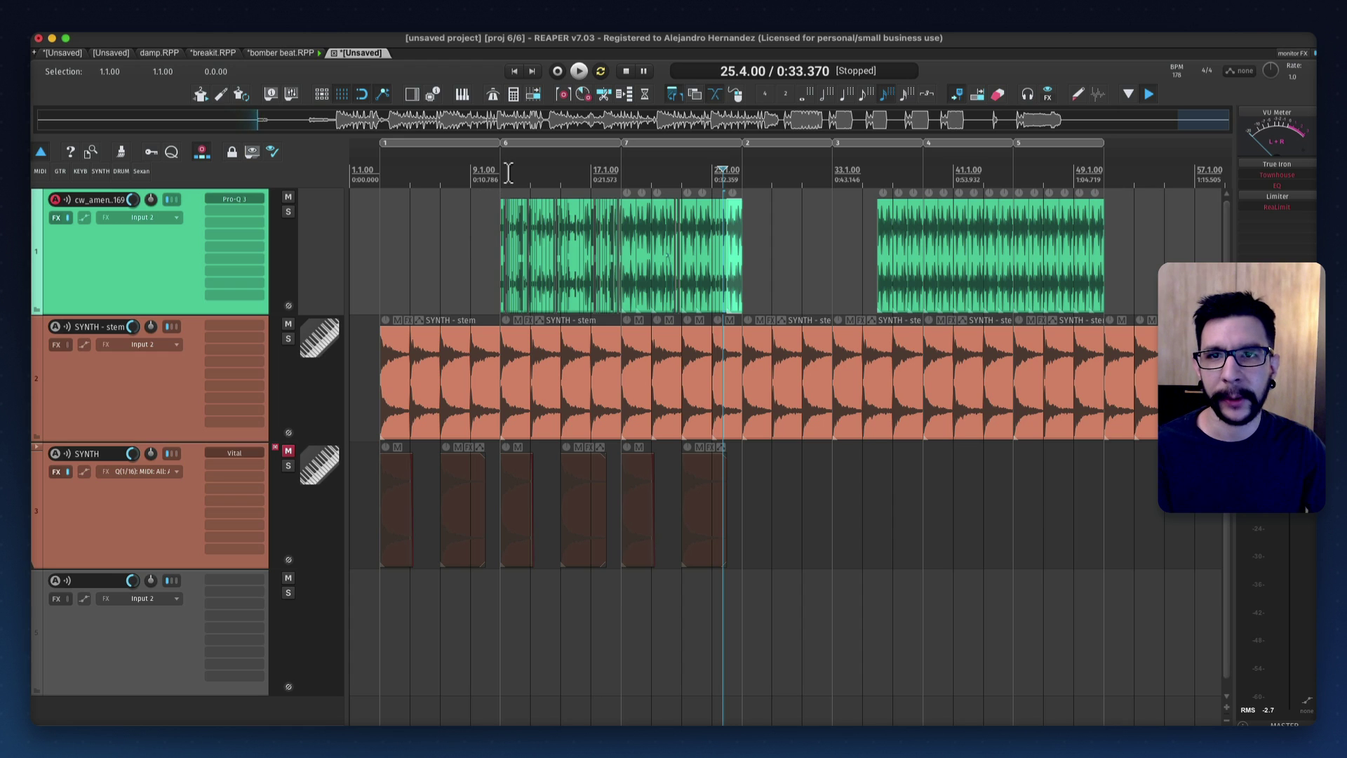
scroll(507, 225, "up", 3)
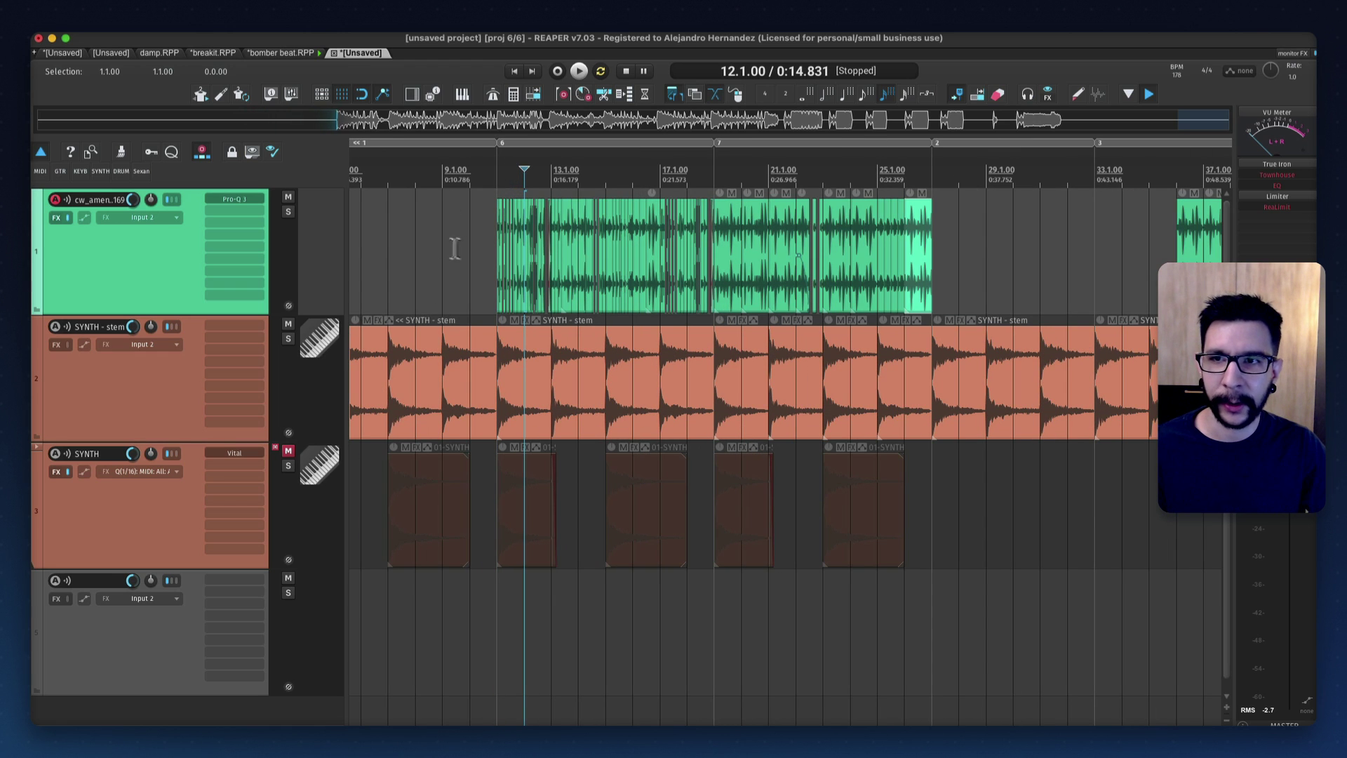
left_click_drag(787, 240, 952, 245)
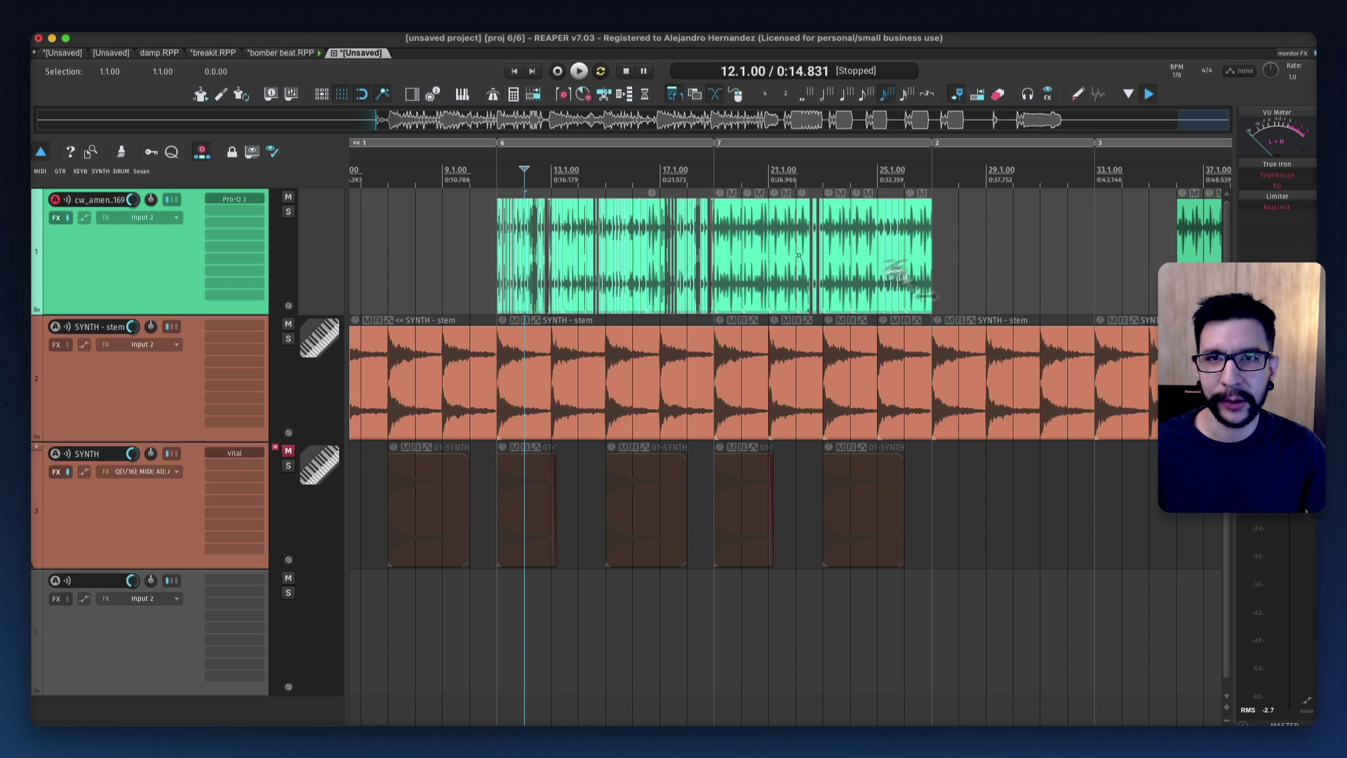
left_click(488, 246)
scroll(488, 246, "up", 2)
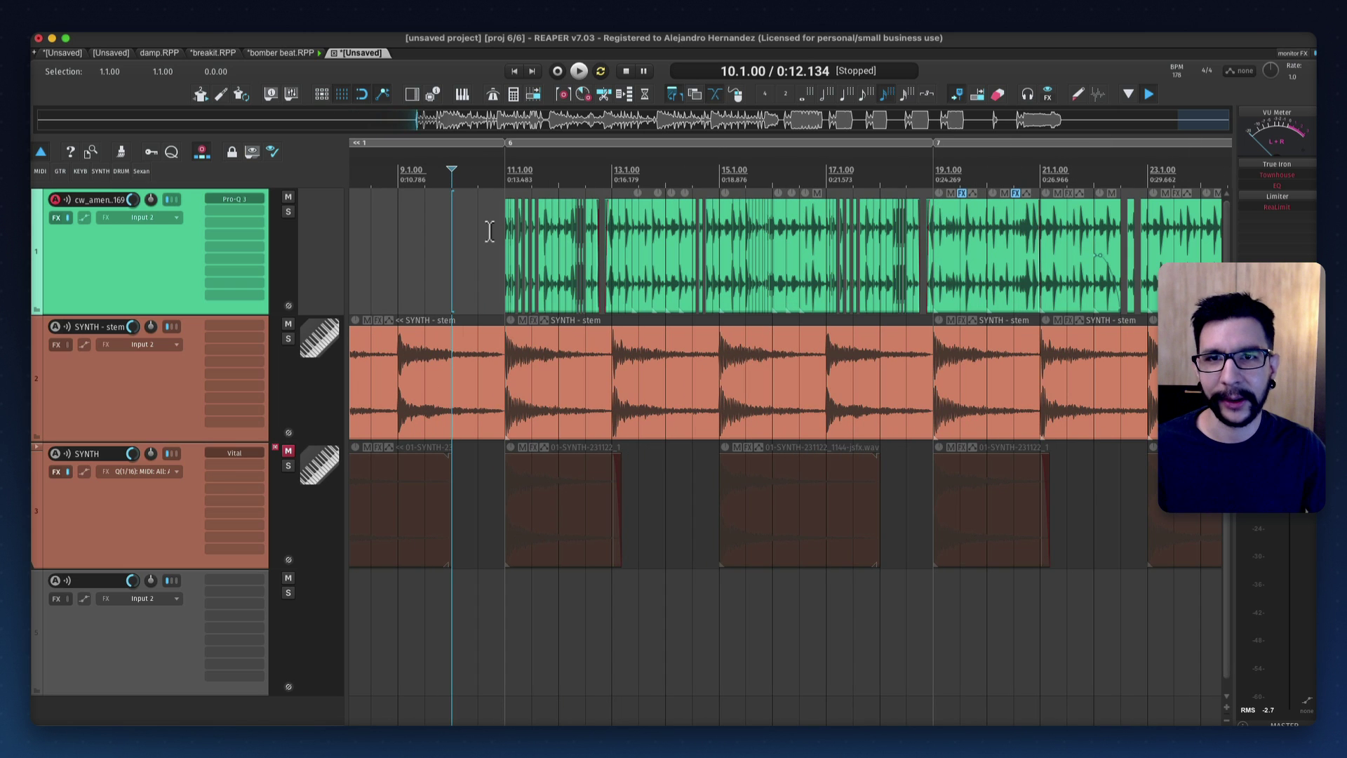
scroll(477, 207, "up", 1)
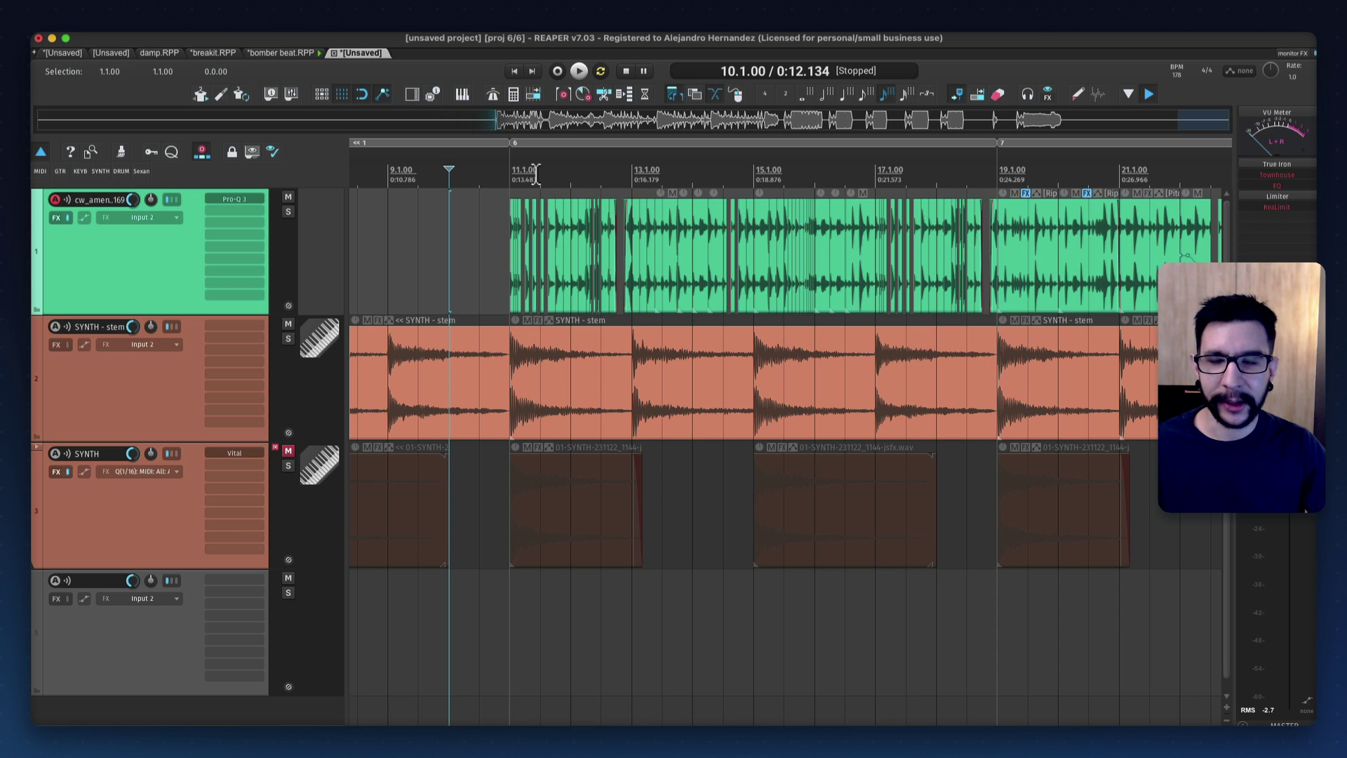
Place the edit cursor at the start of the chopped break at 11.1.00
left_click(535, 172)
scroll(469, 281, "left", 2)
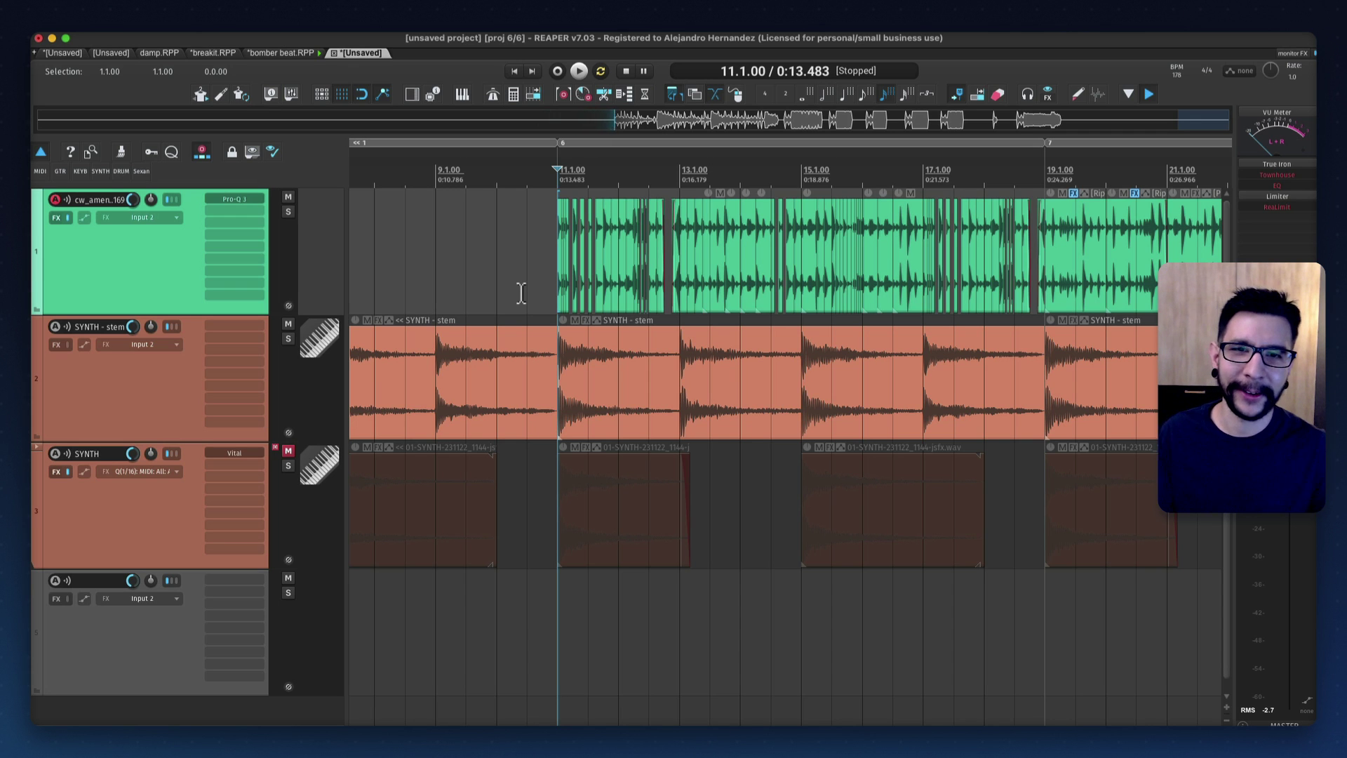
scroll(449, 286, "down", 1)
scroll(484, 284, "down", 3)
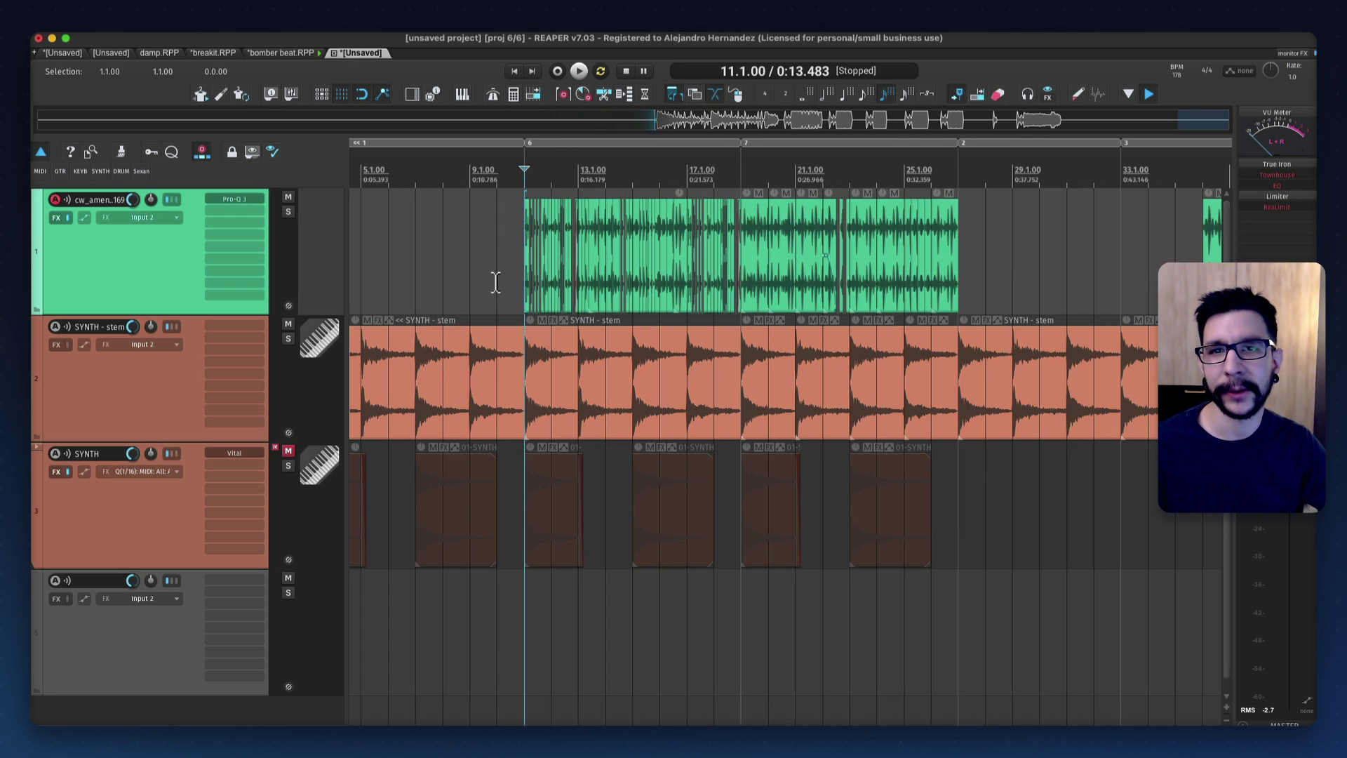